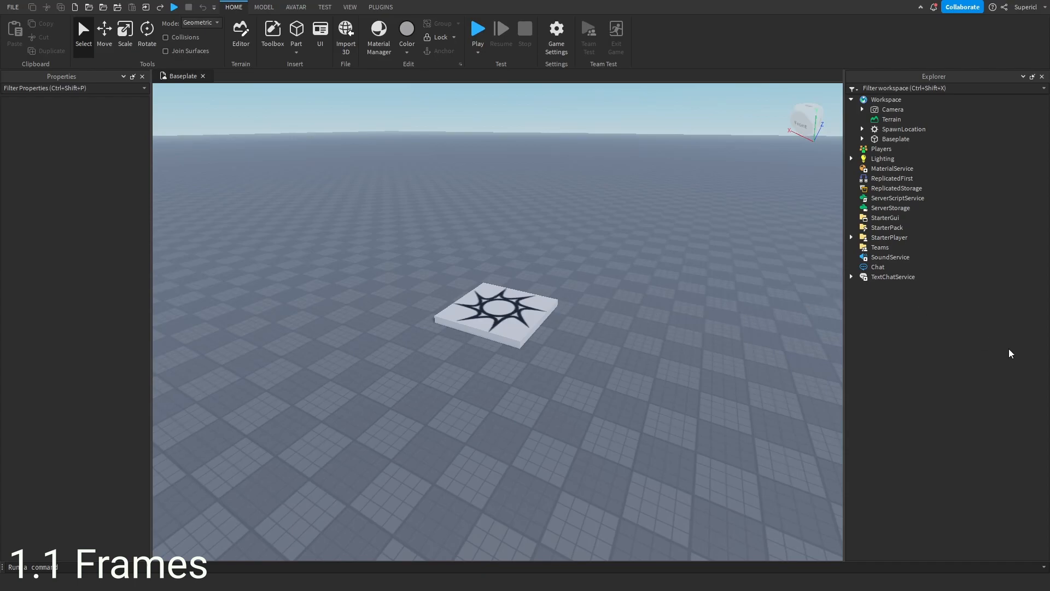
# - Add a ScreenGui under StarterGui
pyautogui.click(908, 217)
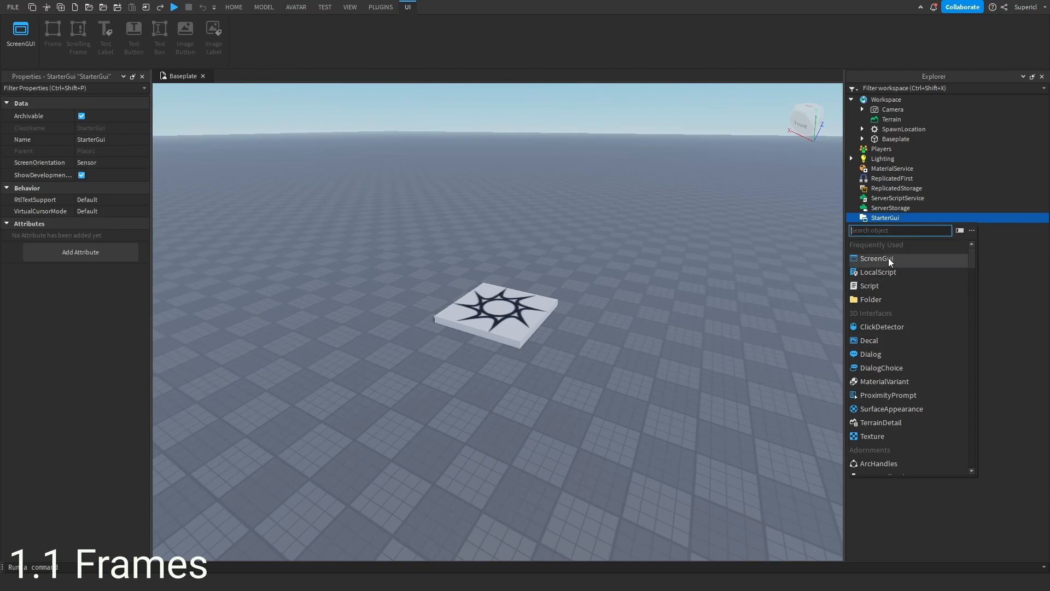
pyautogui.click(888, 258)
pyautogui.click(891, 228)
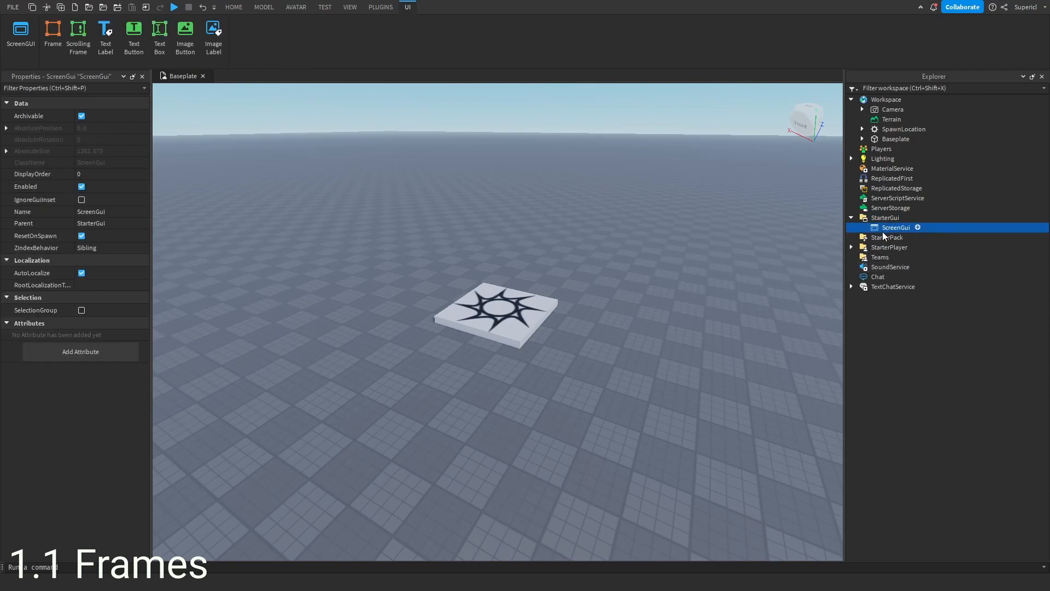
# - Insert a Frame into the ScreenGui
pyautogui.click(919, 226)
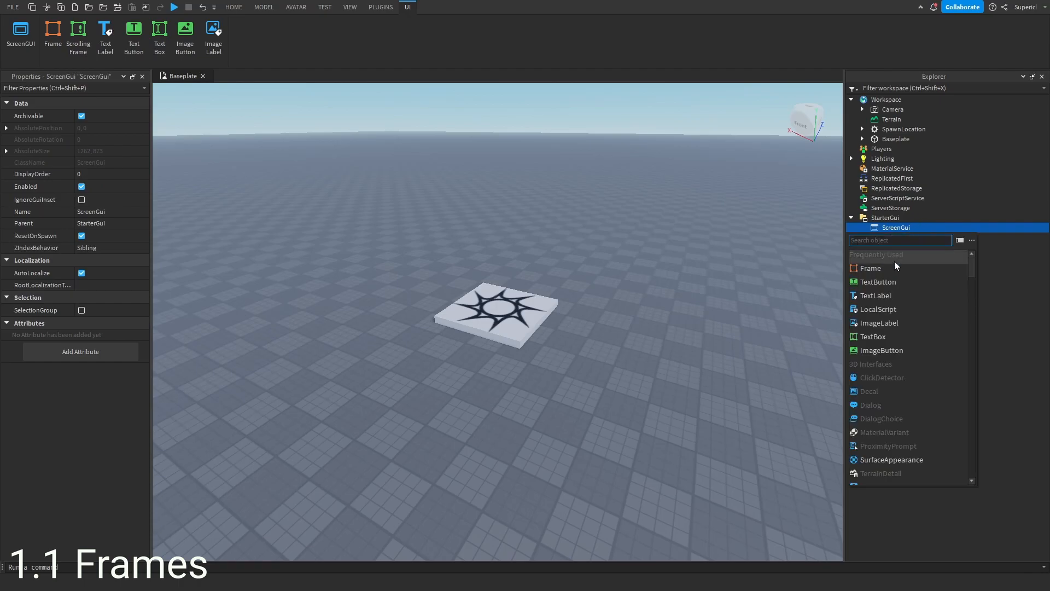
pyautogui.click(874, 270)
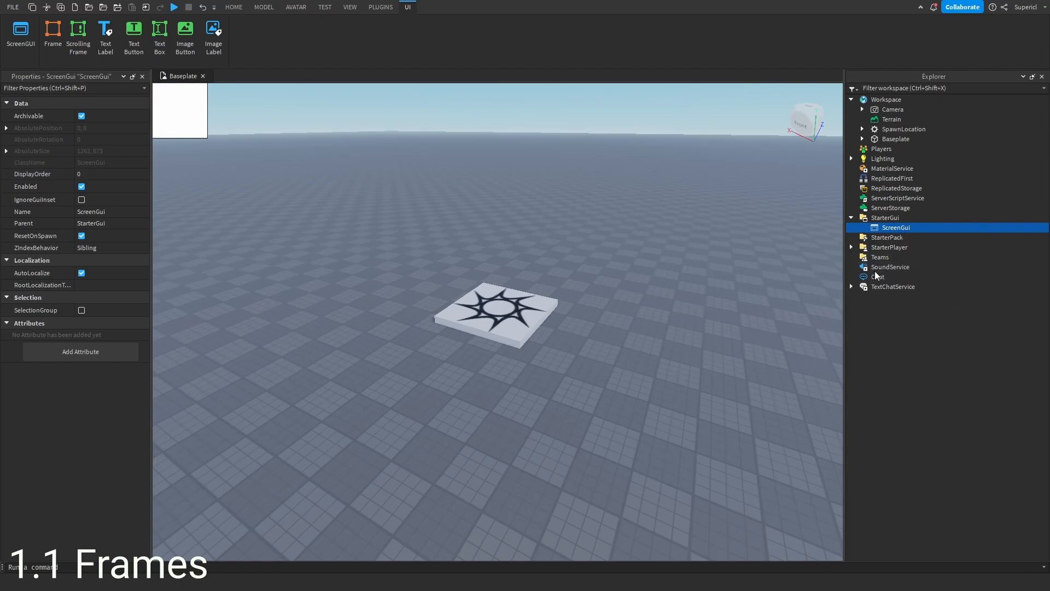
pyautogui.click(900, 238)
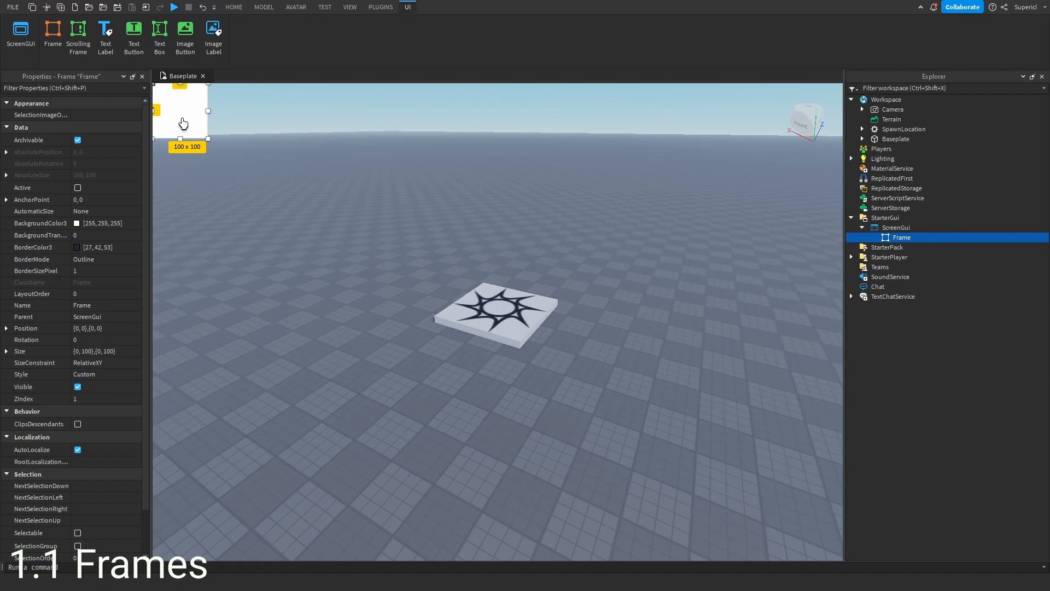
# - Resize the frame to about 602 x 397 and move it near the middle of the screen
pyautogui.moveTo(185, 124); pyautogui.dragTo(576, 346)
pyautogui.moveTo(441, 269); pyautogui.dragTo(552, 340)
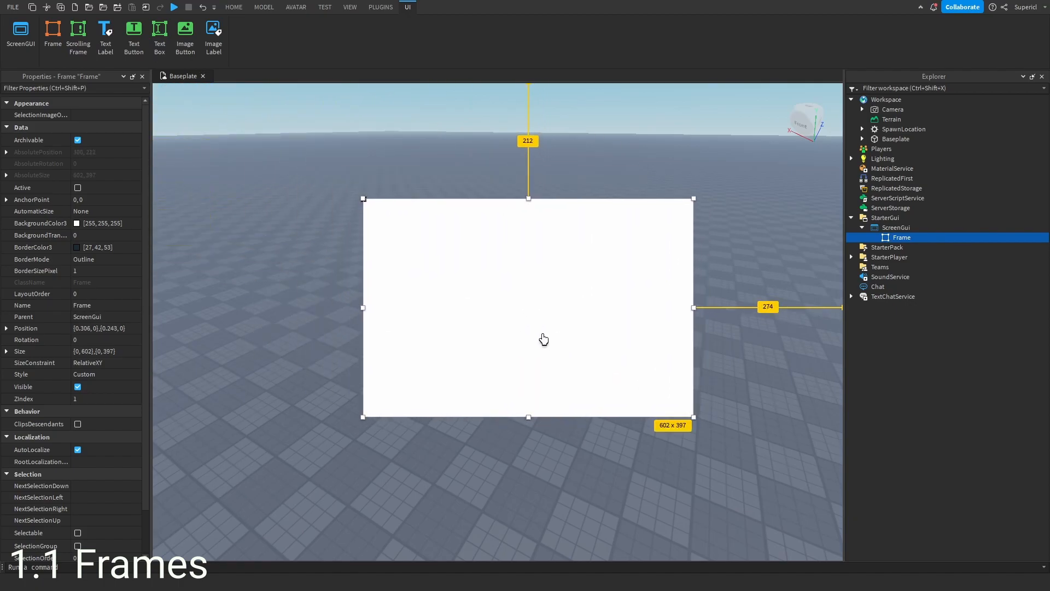
pyautogui.moveTo(519, 301); pyautogui.dragTo(489, 306)
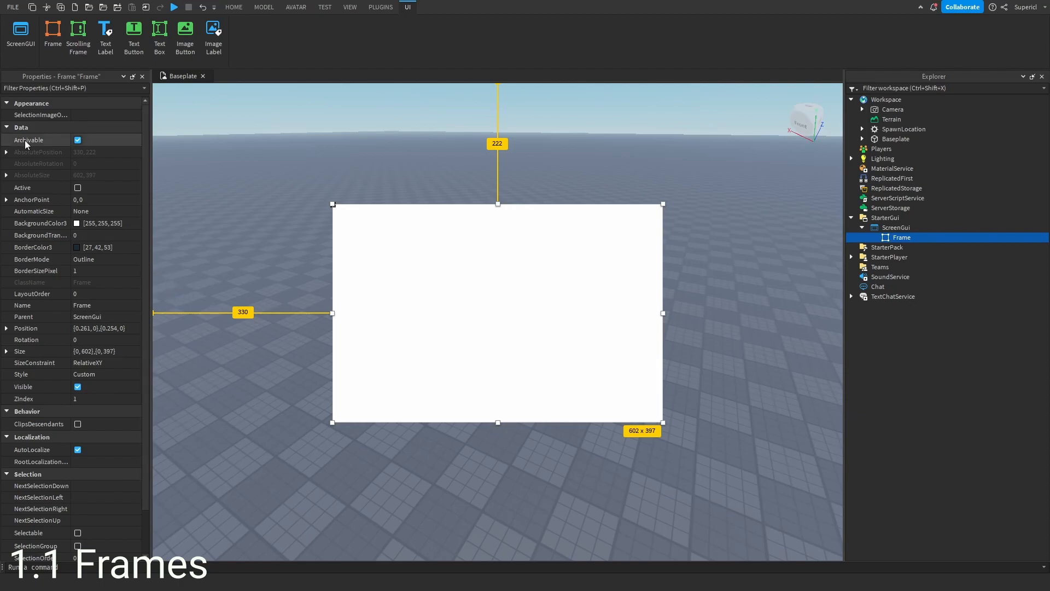
# - Set the frame's background colour to dark grey, RGB 68, 68, 68
pyautogui.click(78, 223)
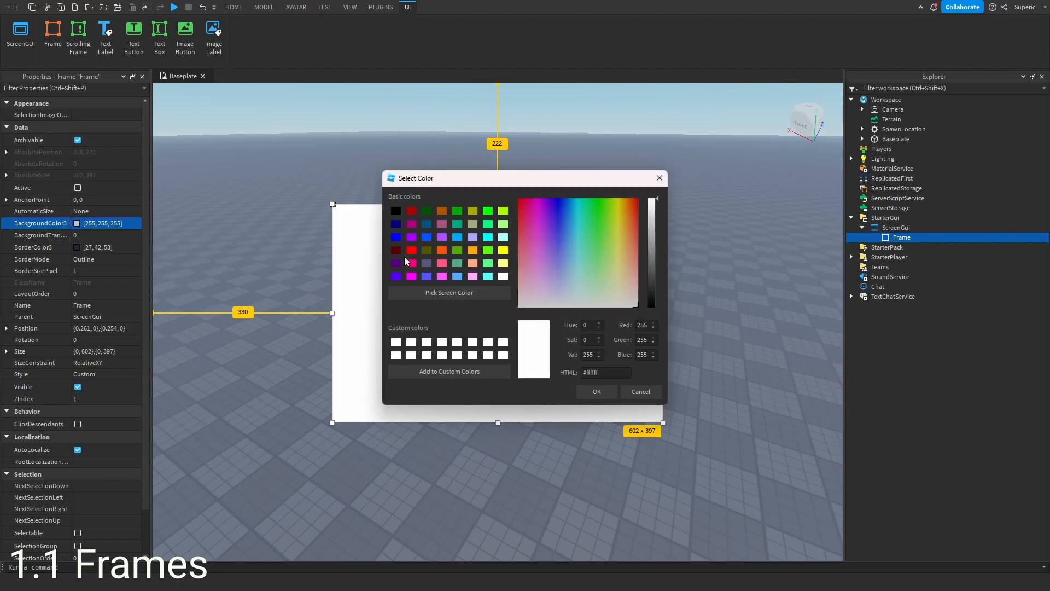
pyautogui.moveTo(551, 183); pyautogui.dragTo(839, 228)
pyautogui.moveTo(941, 328); pyautogui.dragTo(944, 307)
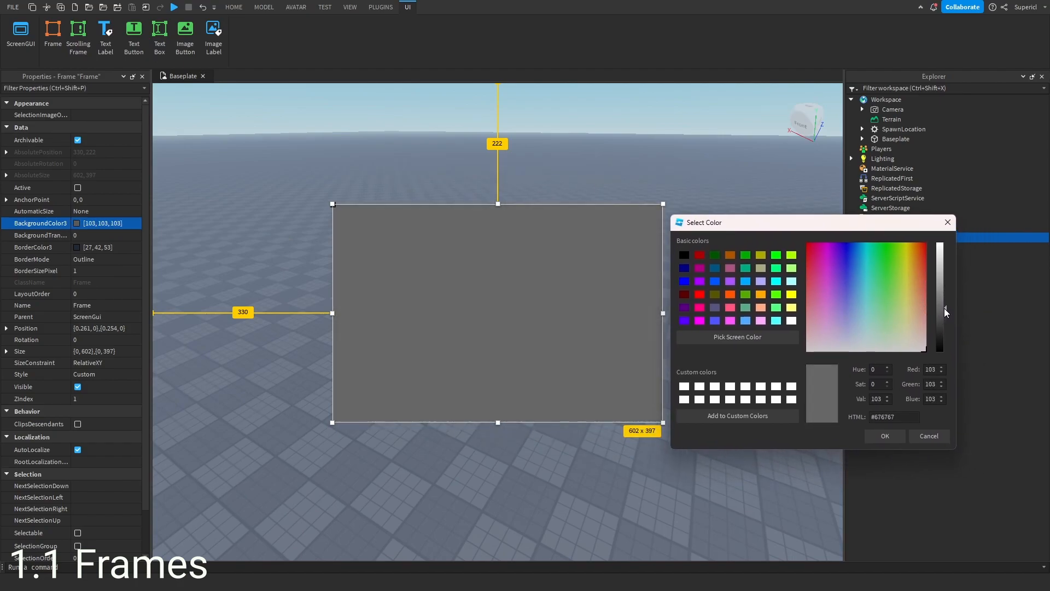
pyautogui.moveTo(941, 321); pyautogui.dragTo(943, 326)
pyautogui.click(885, 436)
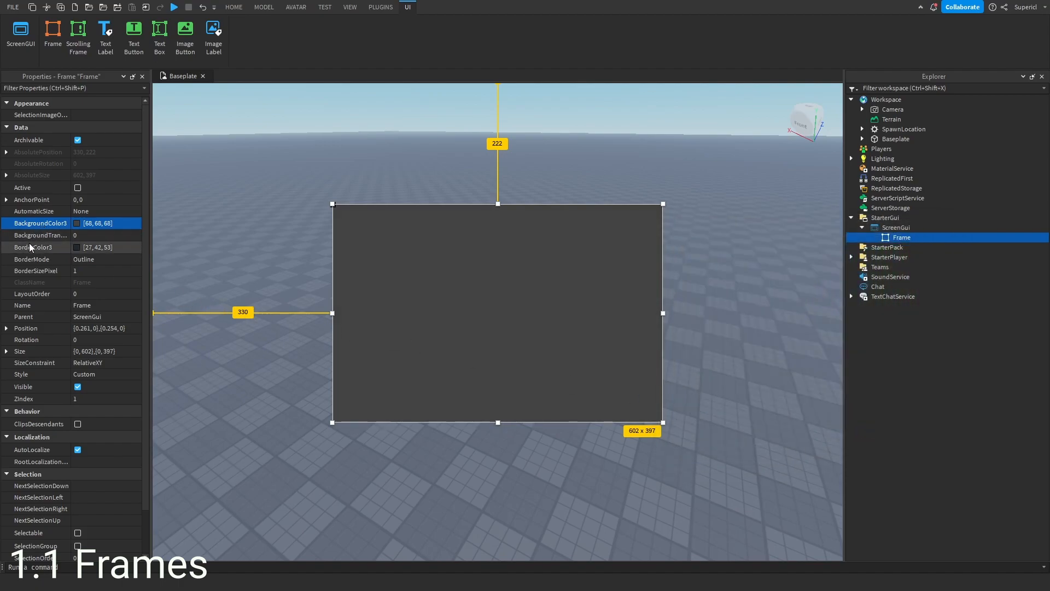
# - Set the frame's background transparency to 0.3
pyautogui.click(66, 236)
pyautogui.moveTo(109, 236); pyautogui.dragTo(116, 239)
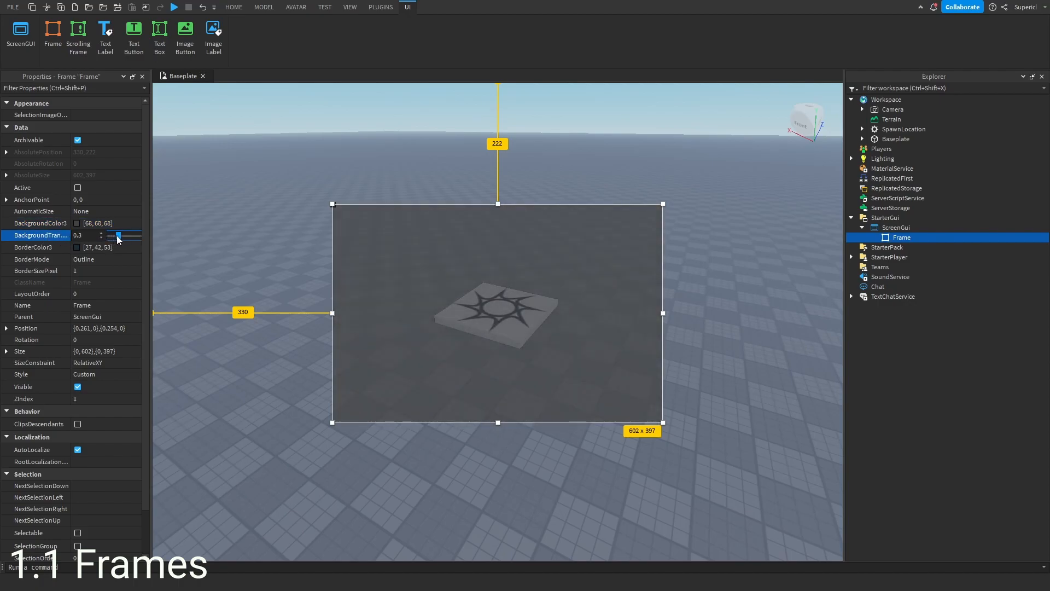
# - Set the frame's border size to 5 pixels
pyautogui.moveTo(146, 261); pyautogui.dragTo(191, 260)
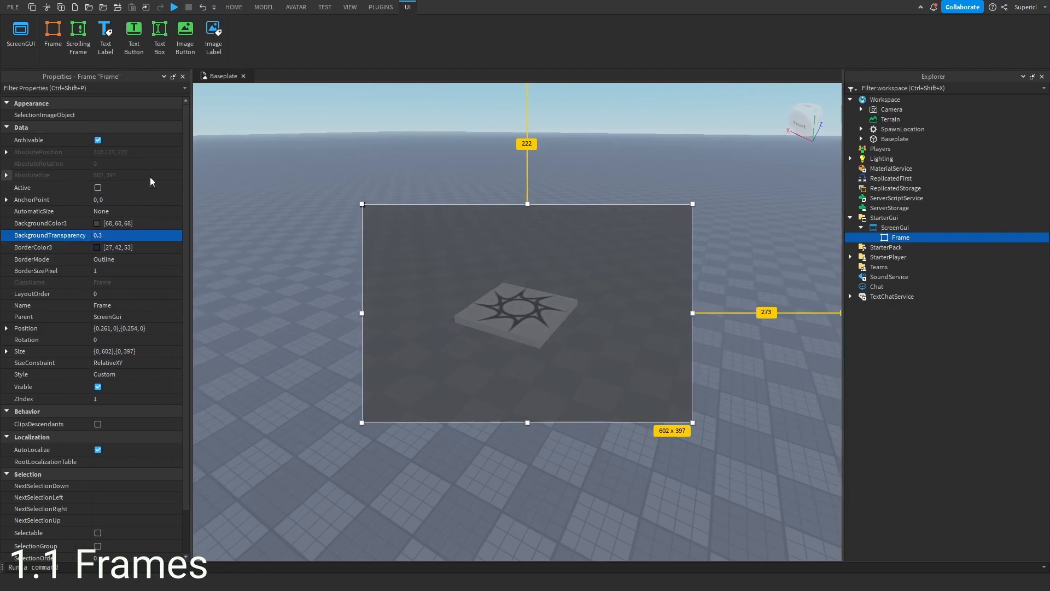
pyautogui.click(165, 271)
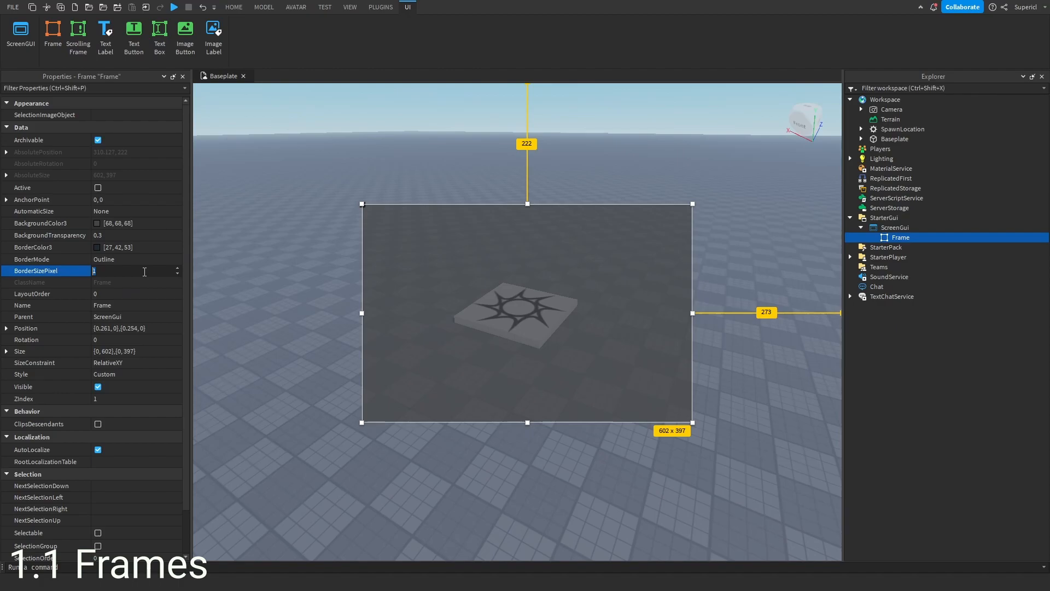
pyautogui.press('Return')
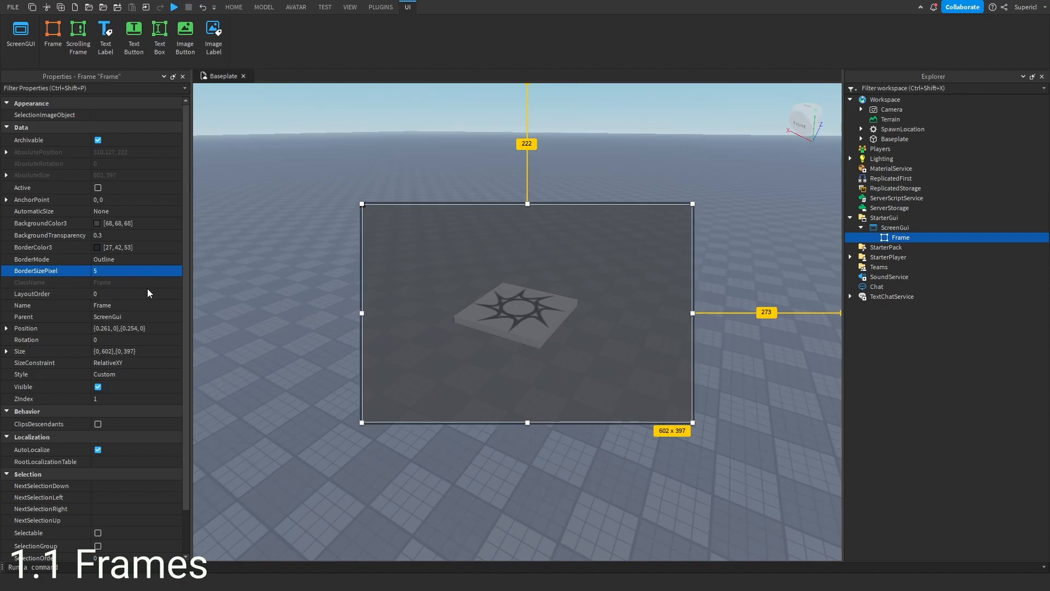
# - Set the frame's border colour to black
pyautogui.click(98, 247)
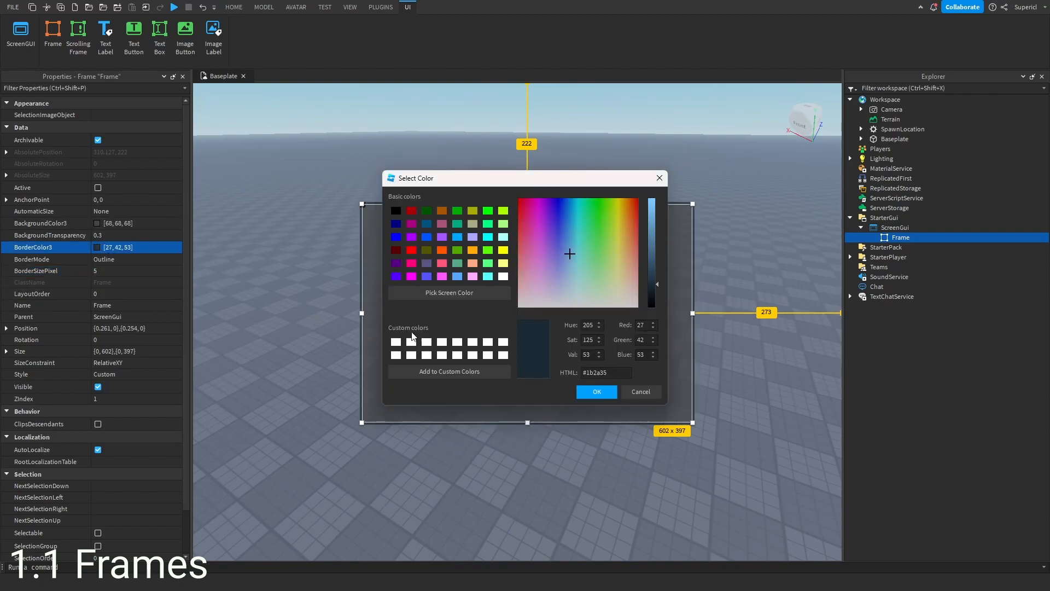
pyautogui.moveTo(660, 289); pyautogui.dragTo(658, 305)
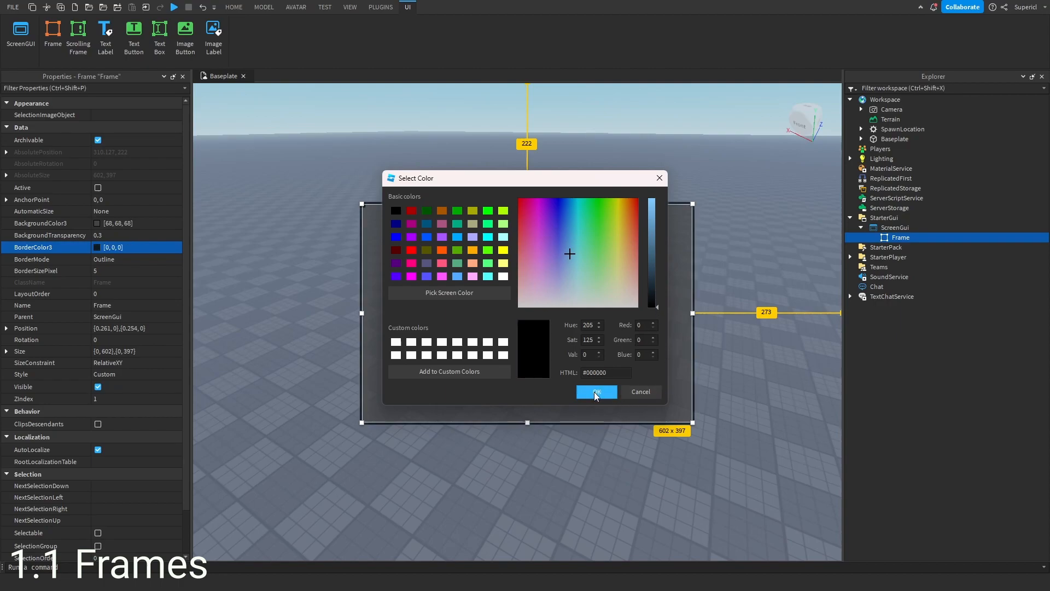
pyautogui.click(597, 392)
pyautogui.click(765, 422)
pyautogui.moveTo(738, 419); pyautogui.dragTo(739, 419, button='right')
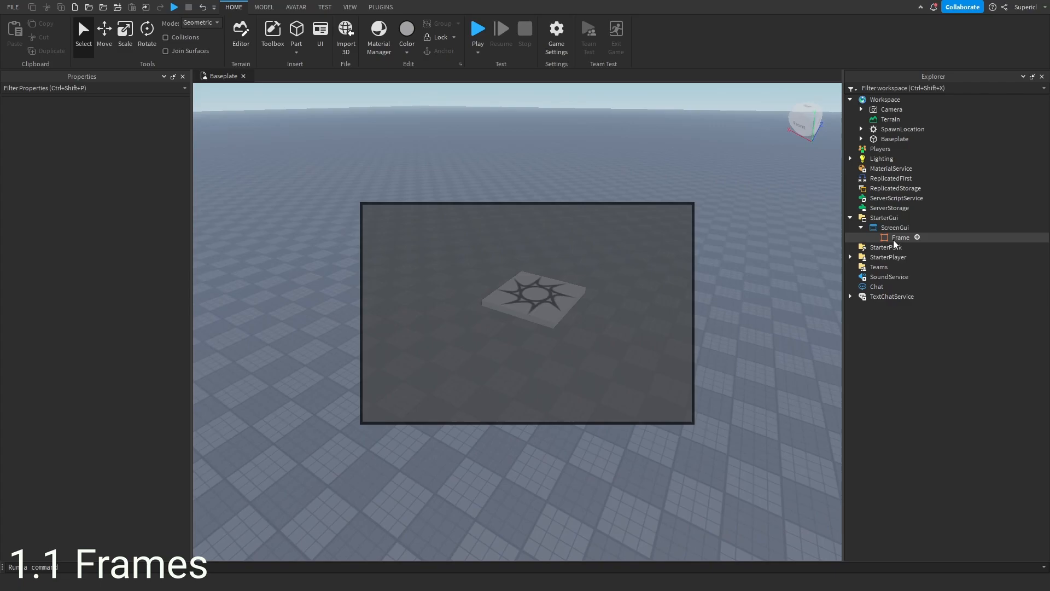
pyautogui.moveTo(767, 254); pyautogui.dragTo(760, 269, button='right')
# - Insert a TextLabel into the Frame
pyautogui.click(901, 237)
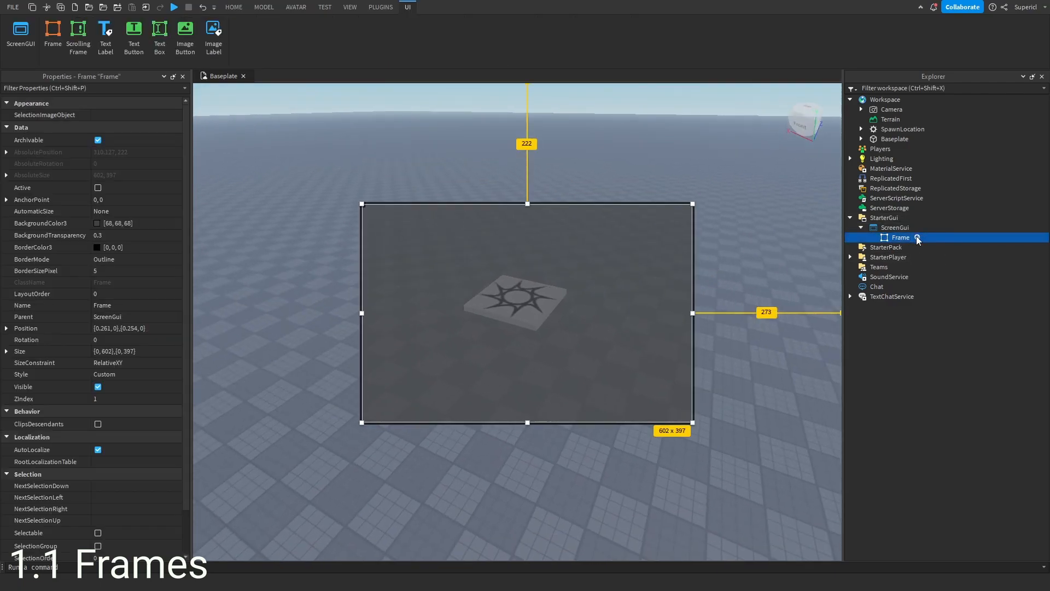
pyautogui.click(918, 237)
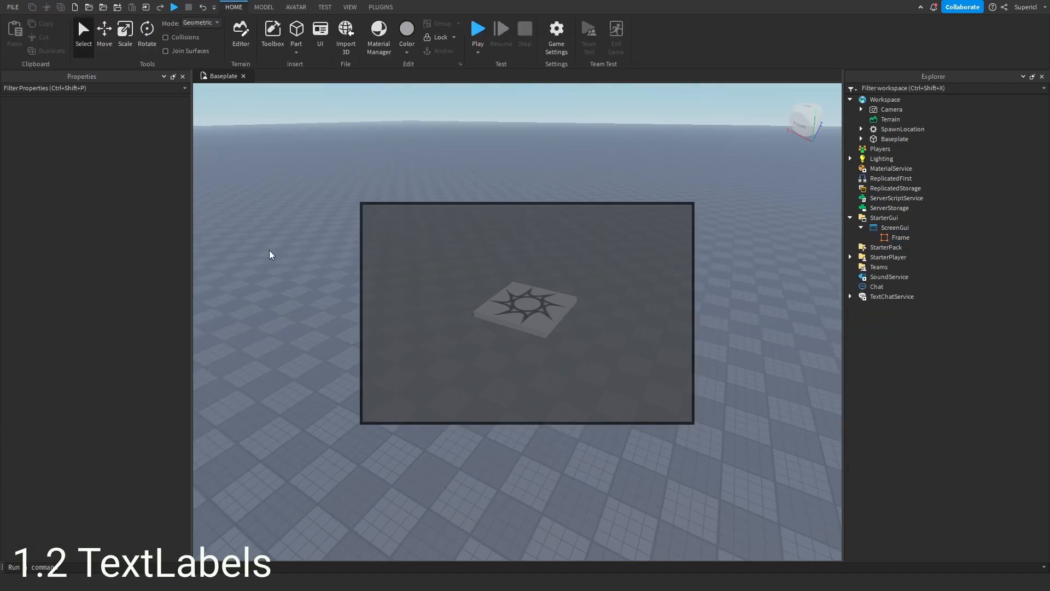
pyautogui.click(917, 238)
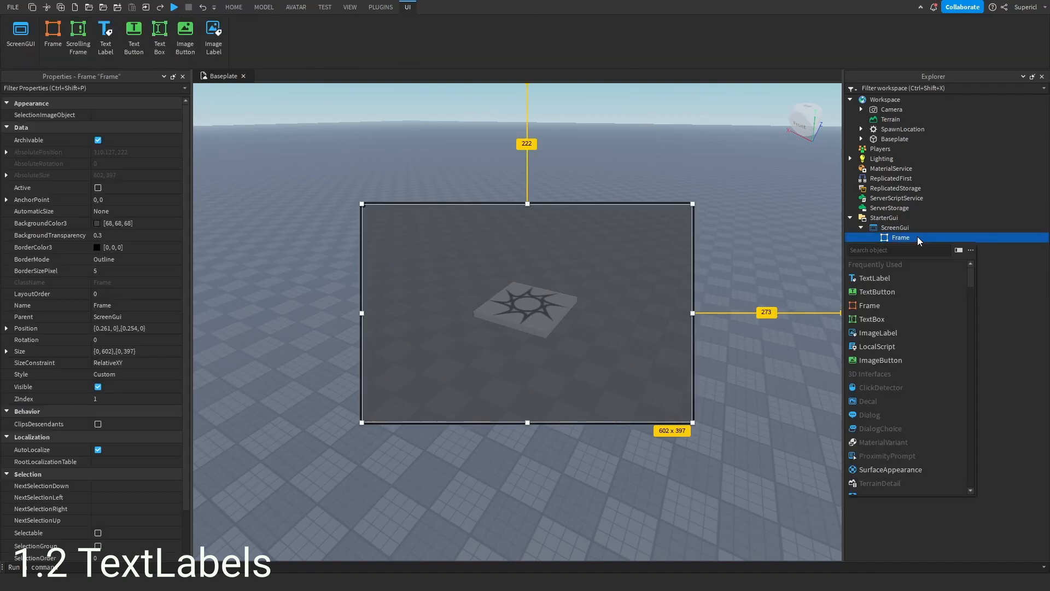
pyautogui.click(881, 279)
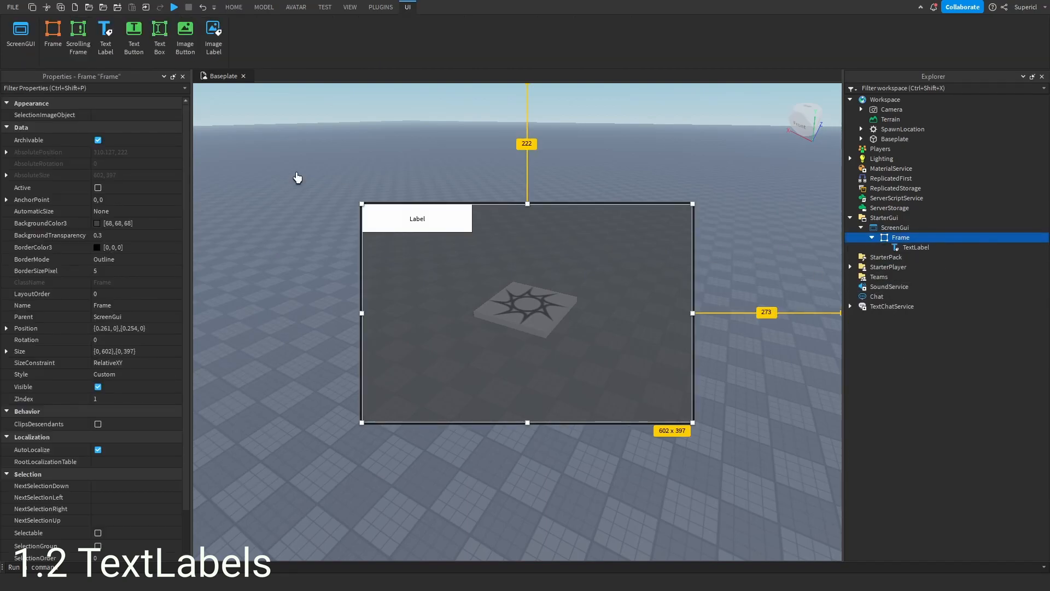
# - Set the TextLabel's text to Shop
pyautogui.click(405, 222)
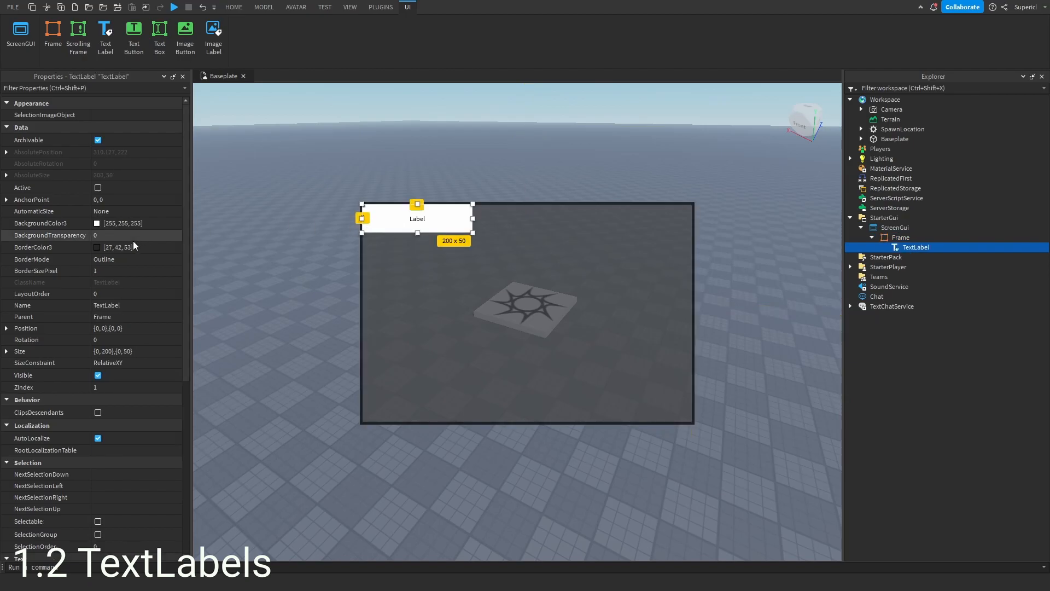
pyautogui.scroll(-3, 129, 254)
pyautogui.scroll(-2, 126, 254)
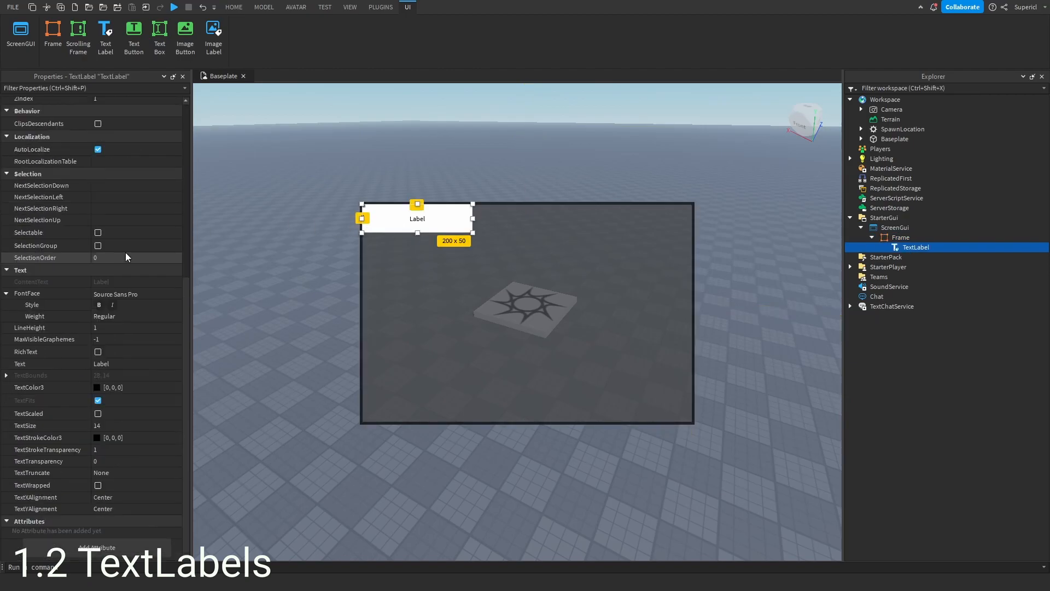
pyautogui.scroll(5, 115, 276)
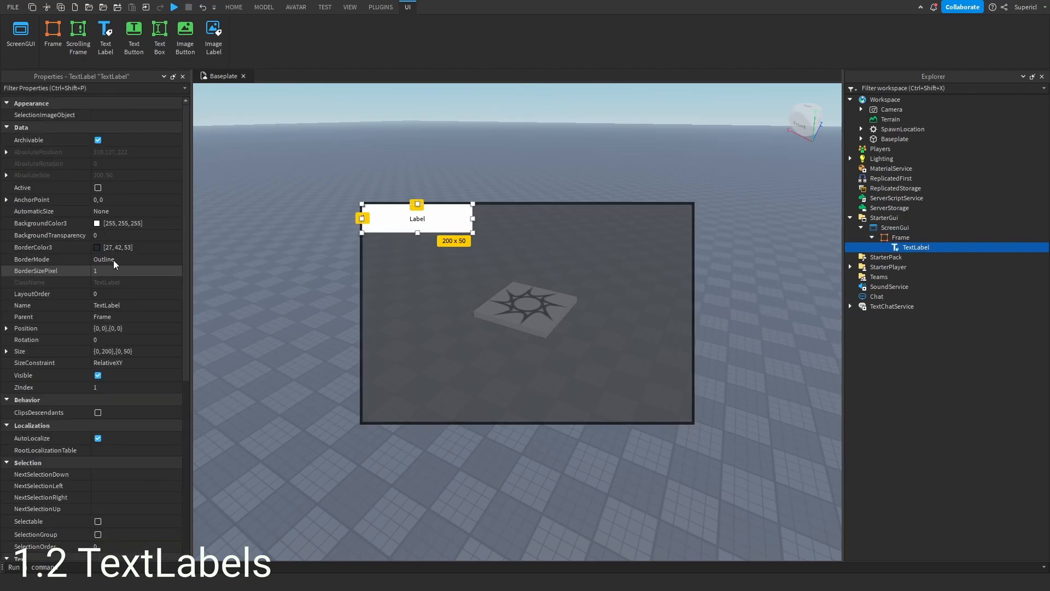
pyautogui.scroll(-5, 114, 268)
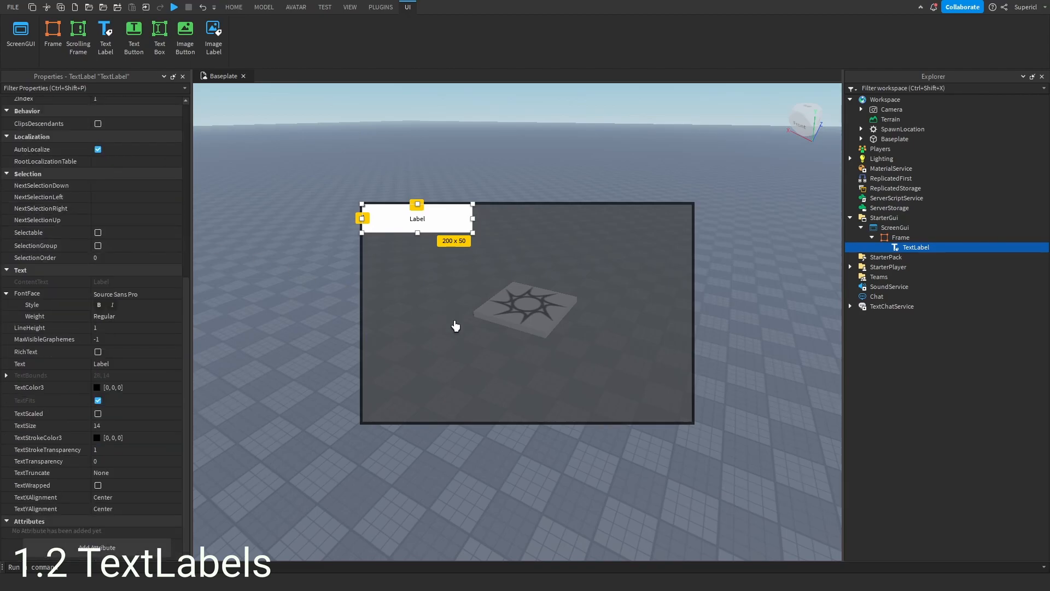
pyautogui.click(129, 363)
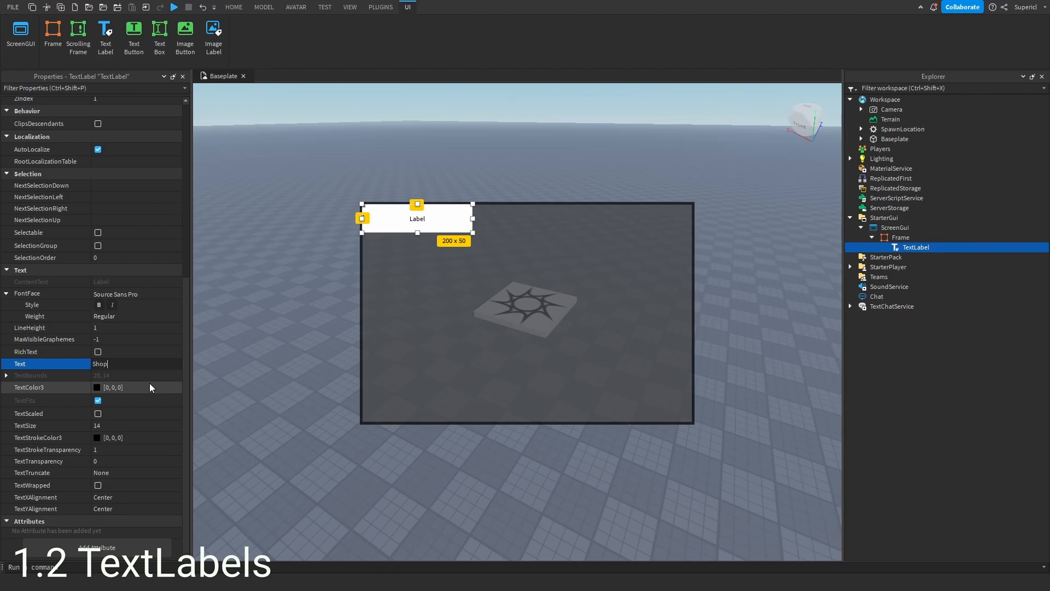
pyautogui.press('Return')
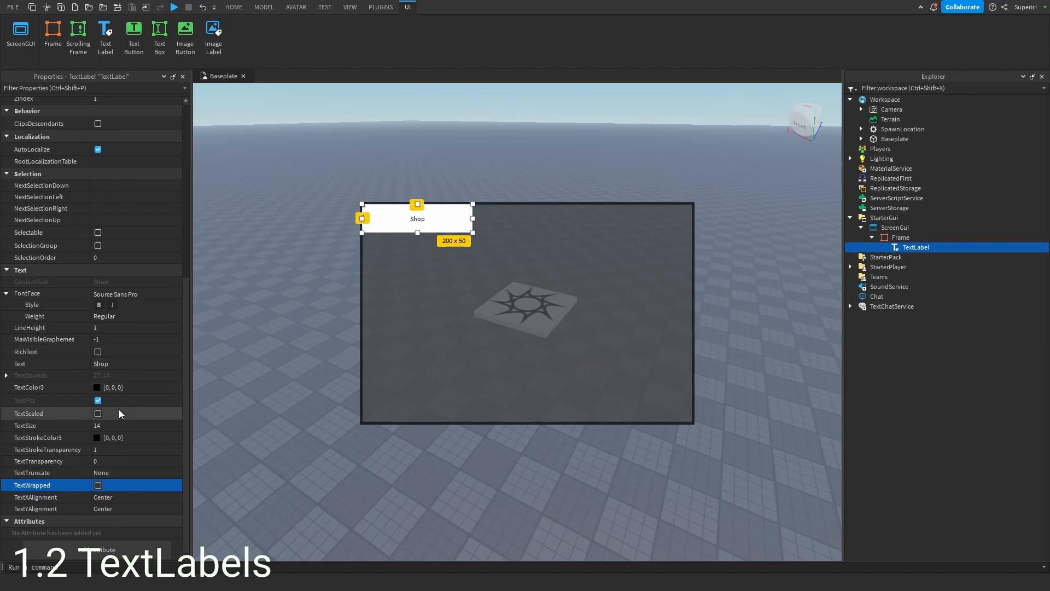
# - Enable TextScaled on the label and resize it to about 460 x 104 across the frame's top
pyautogui.click(98, 413)
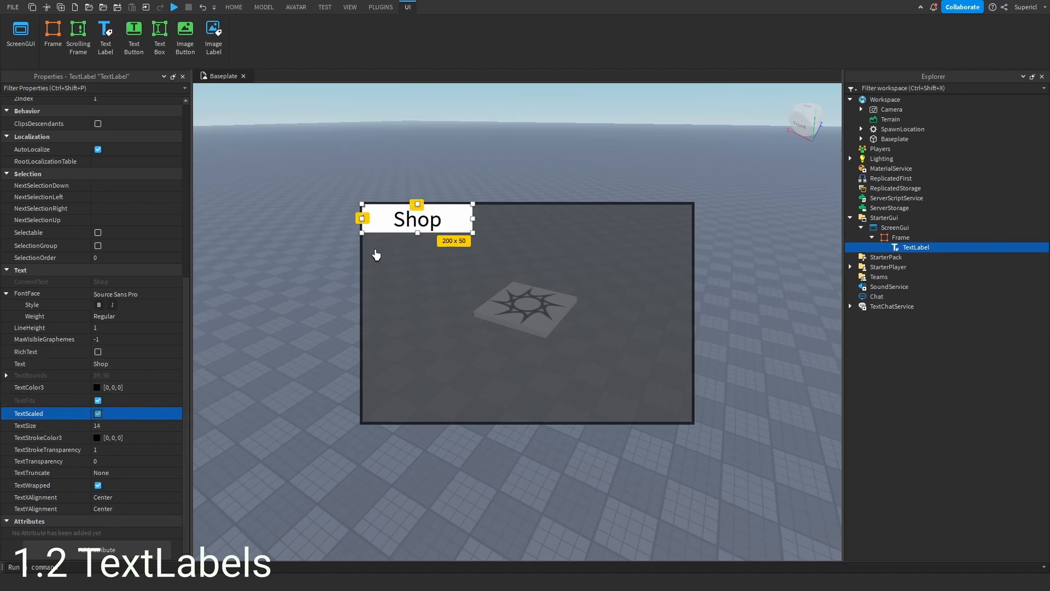
pyautogui.moveTo(472, 234); pyautogui.dragTo(615, 262)
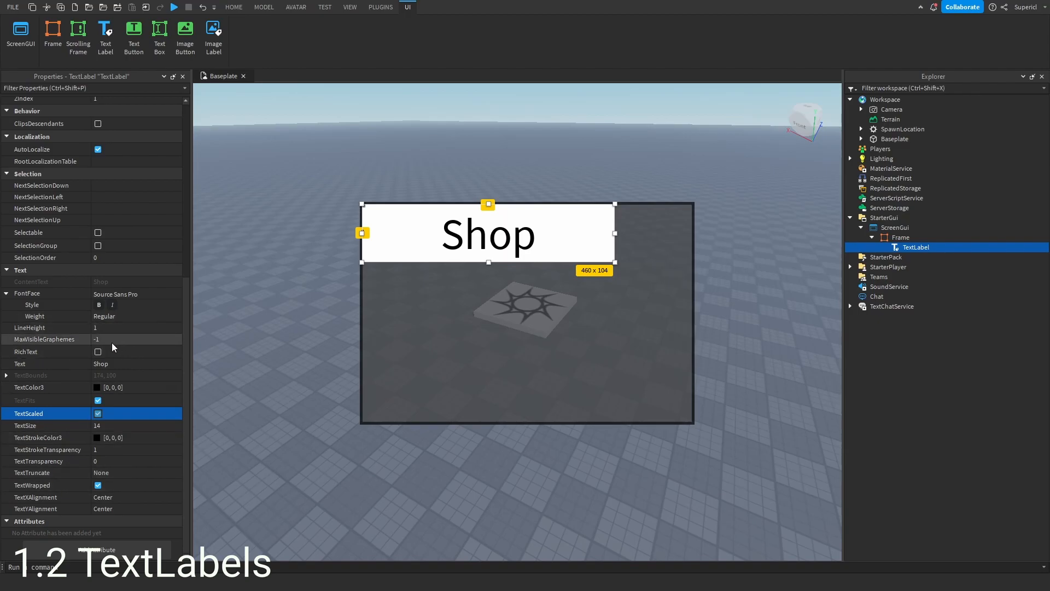
# - Replace the label text with gfksiuhdjfopgiuyhdfoihgo9fuhdjgoipfdgoifd and turn off TextScaled
pyautogui.click(158, 364)
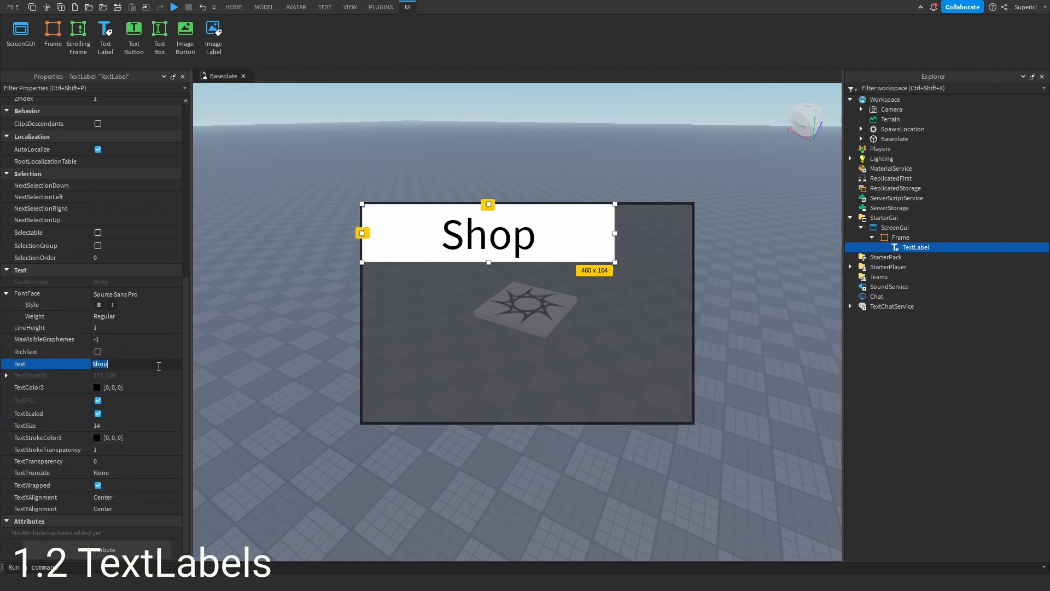
pyautogui.write('gfksiuhdjfopgiuyhdfoihgo9fuhdjgoipfdgoifd')
pyautogui.press('Return')
pyautogui.click(98, 413)
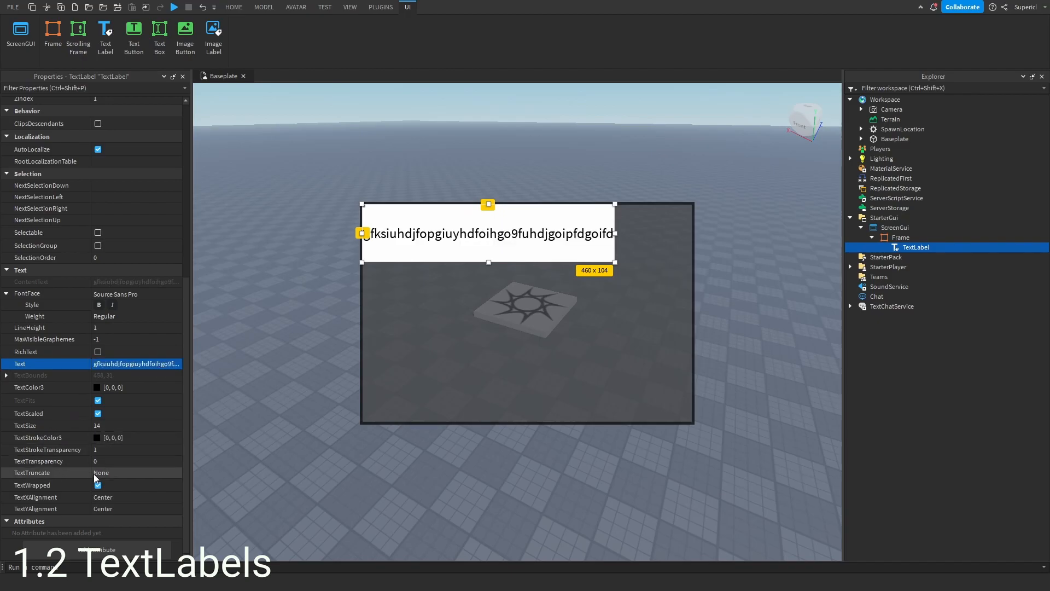
# - Insert hfcgvlo;ibufgnoihnfoigunhopfughopfg into the label's text to lengthen it
pyautogui.click(99, 486)
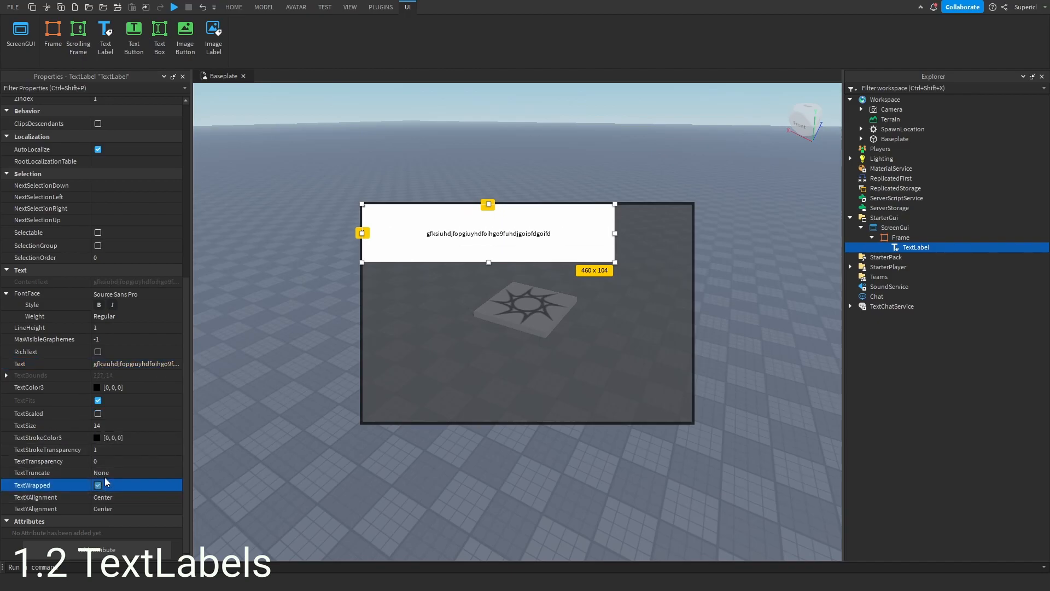
pyautogui.click(141, 366)
pyautogui.write('hfcgvlo;ibufgnoihnfoigunhopfughopfg')
pyautogui.press('Return')
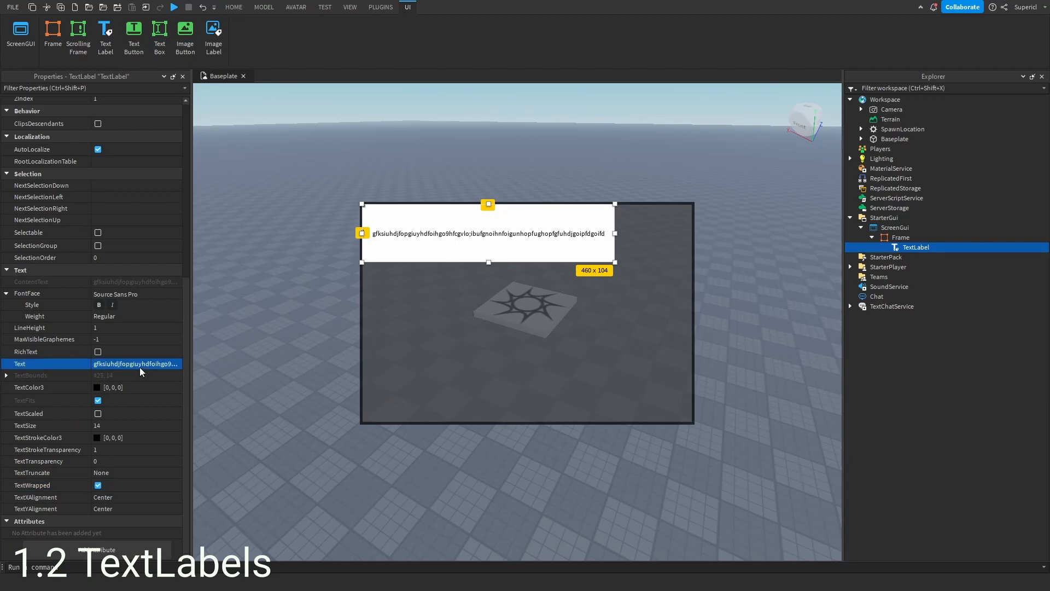
# - Turn off TextWrapped on the label
pyautogui.click(99, 485)
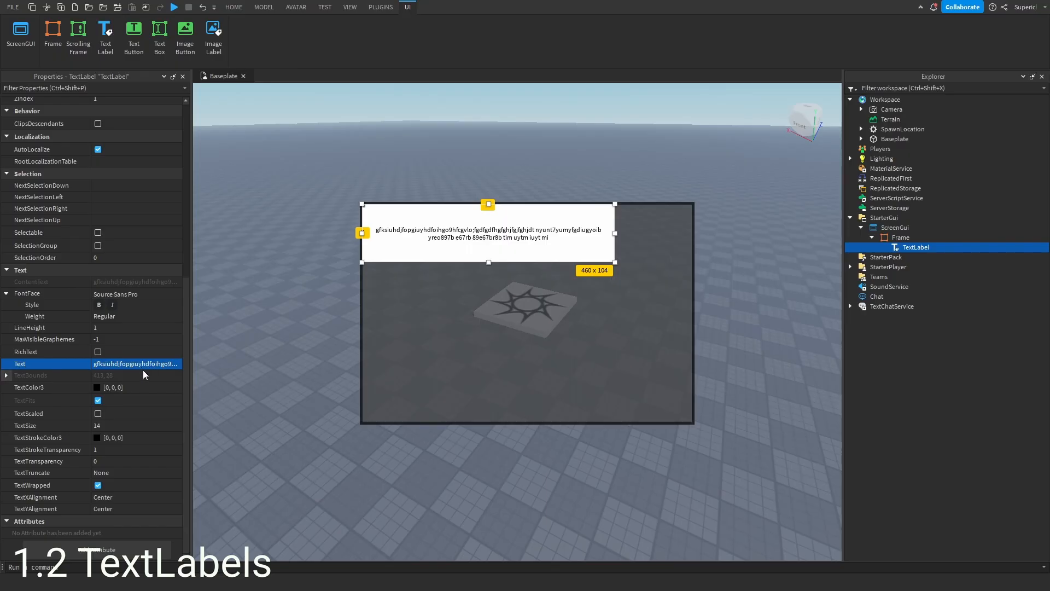
pyautogui.click(98, 486)
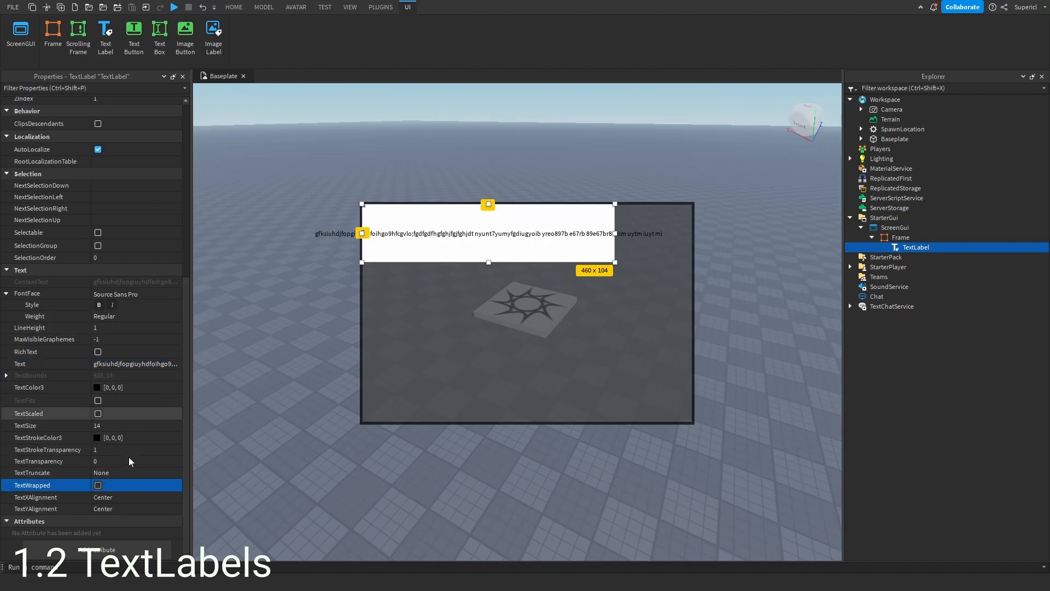
# - Turn TextWrapped back on for the label and set its text to Shop
pyautogui.click(98, 485)
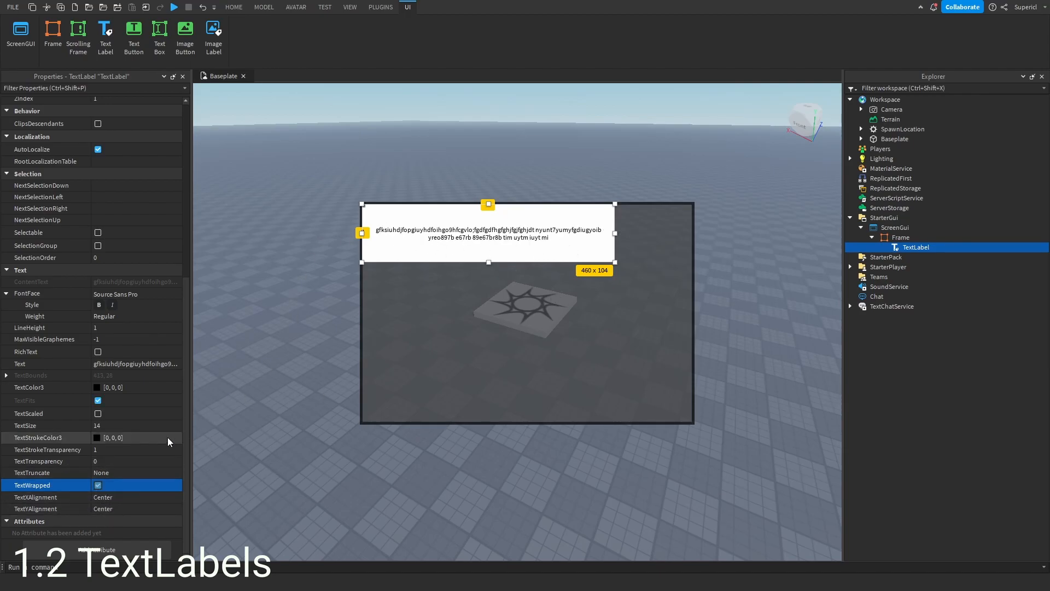
pyautogui.click(155, 364)
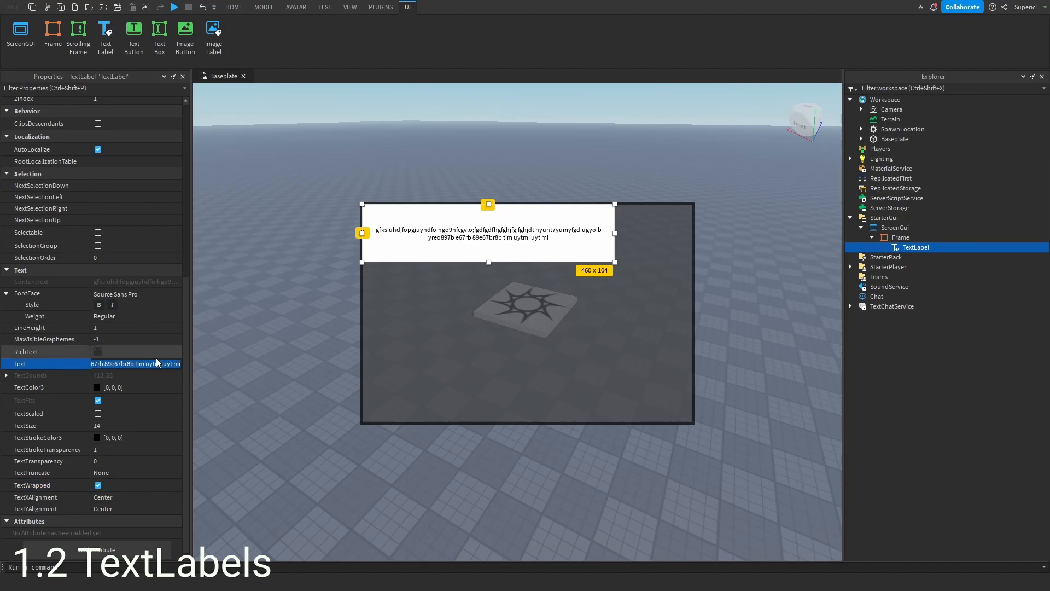
pyautogui.write('Shop')
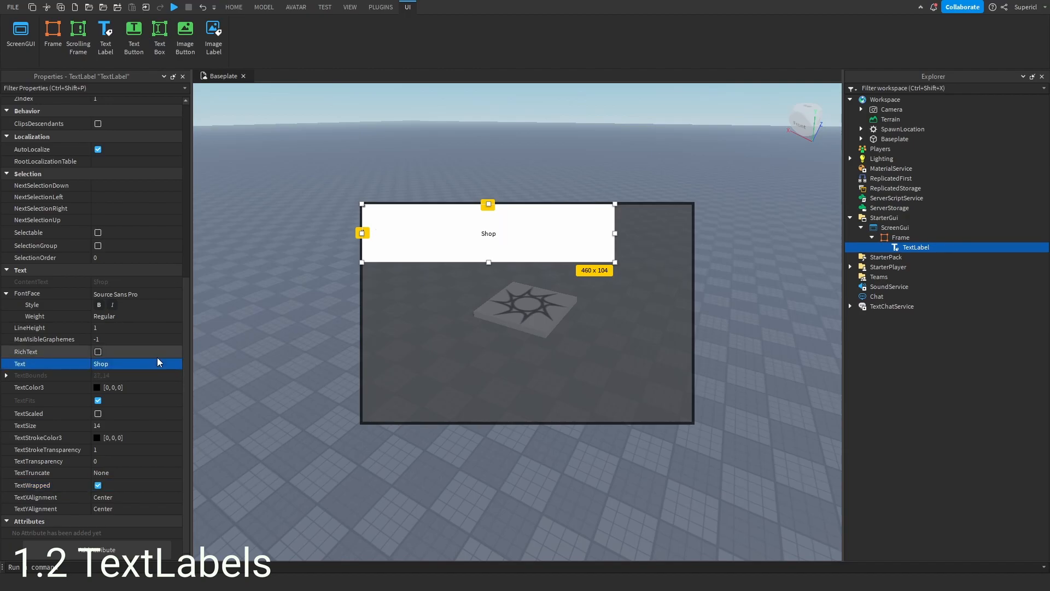
# - Enable TextScaled and resize the label to about 361 x 55, placing it along the frame's top
pyautogui.click(98, 413)
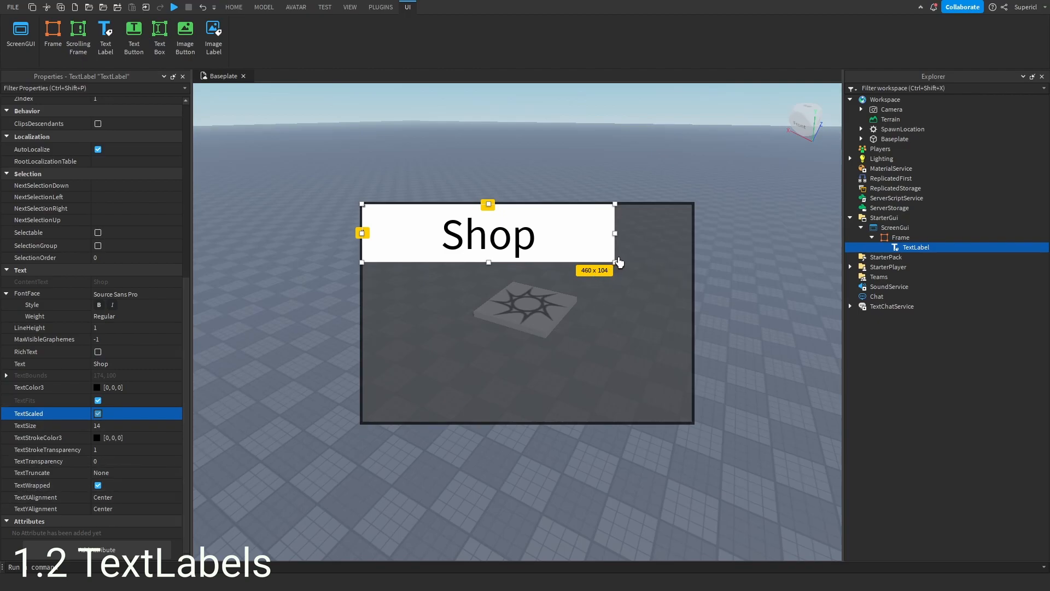
pyautogui.moveTo(616, 265); pyautogui.dragTo(563, 234)
pyautogui.moveTo(449, 225); pyautogui.dragTo(516, 222)
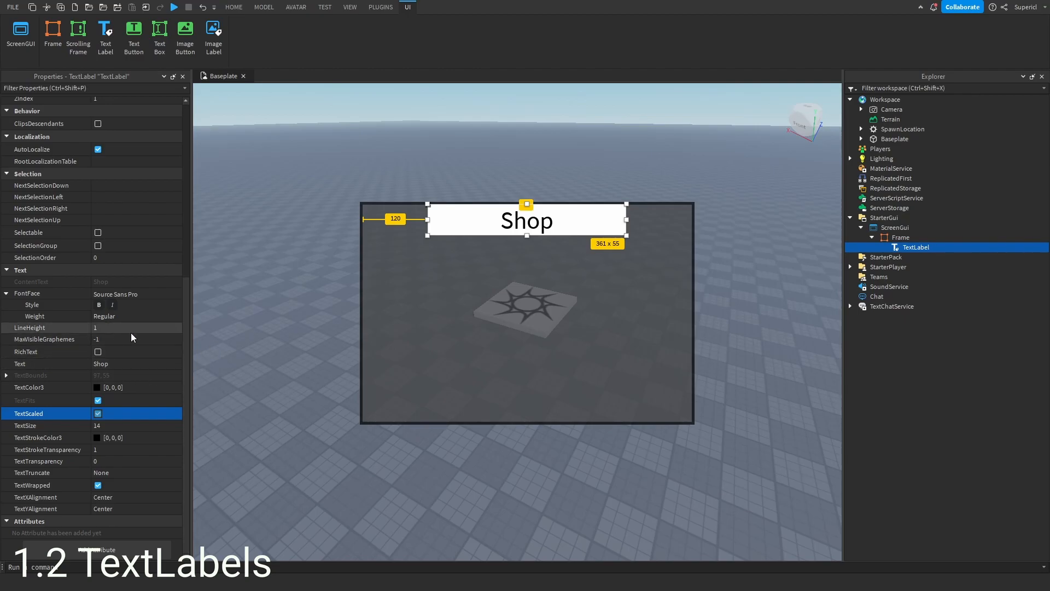
# - Set the label's BackgroundTransparency to 1
pyautogui.scroll(8, 101, 296)
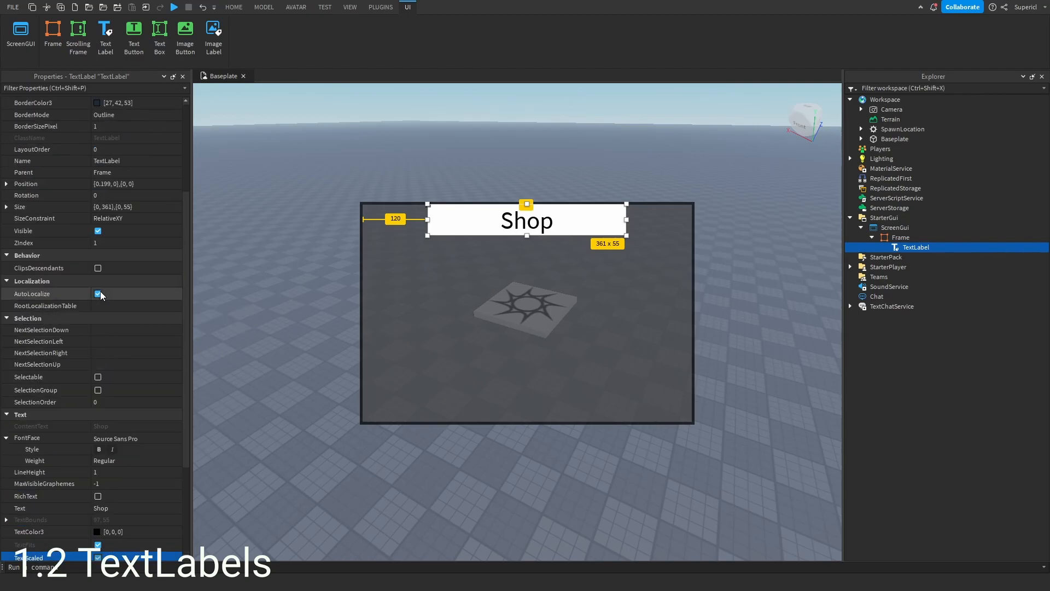
pyautogui.click(129, 236)
pyautogui.write('1')
pyautogui.press('Return')
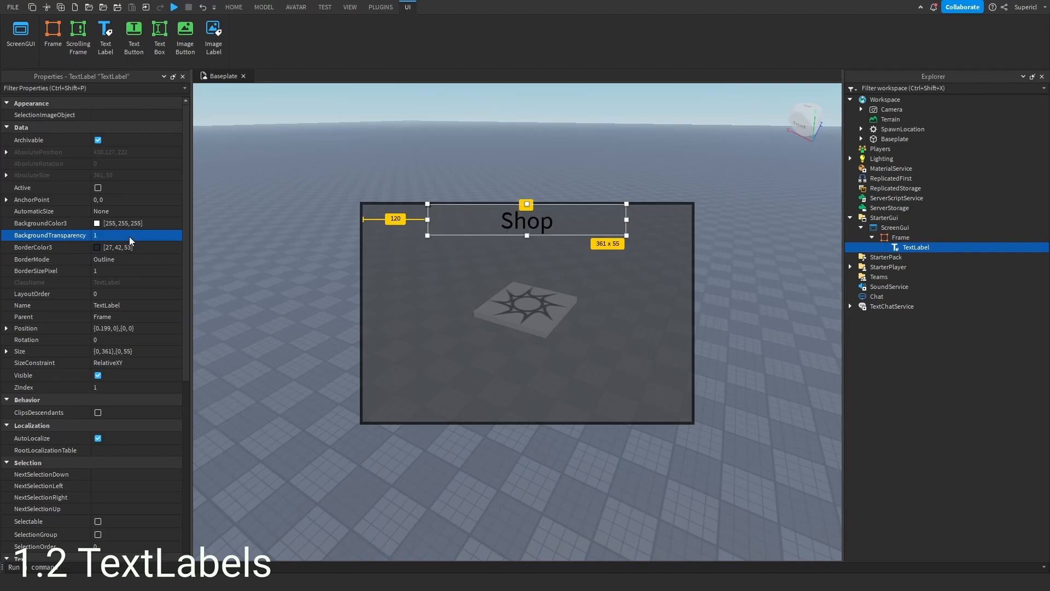
# - Change the label's FontFace to Bangers
pyautogui.scroll(-3, 117, 365)
pyautogui.scroll(1, 125, 159)
pyautogui.scroll(-6, 82, 247)
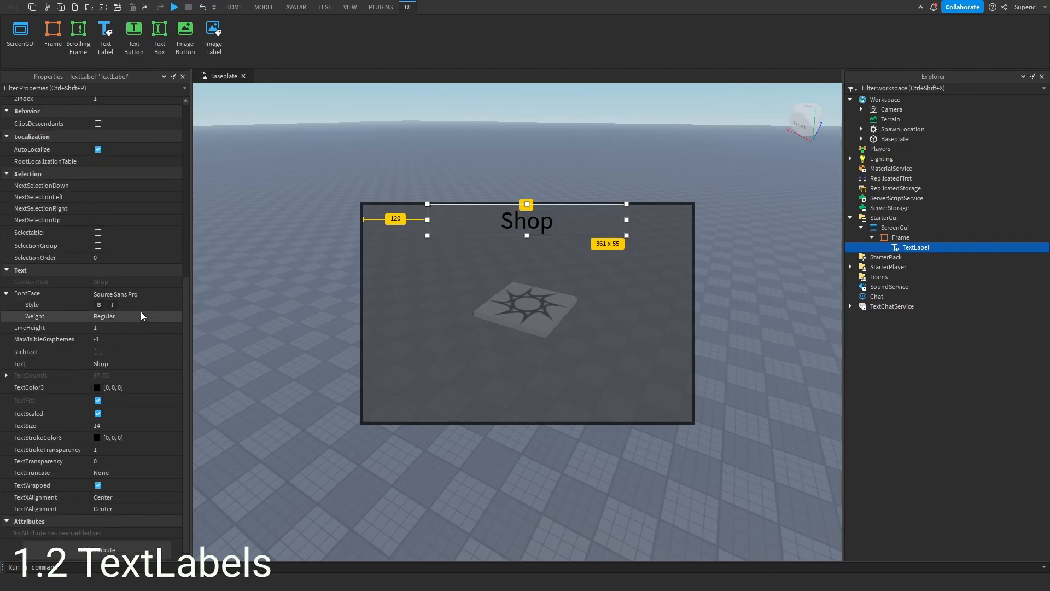
pyautogui.click(175, 294)
pyautogui.click(114, 339)
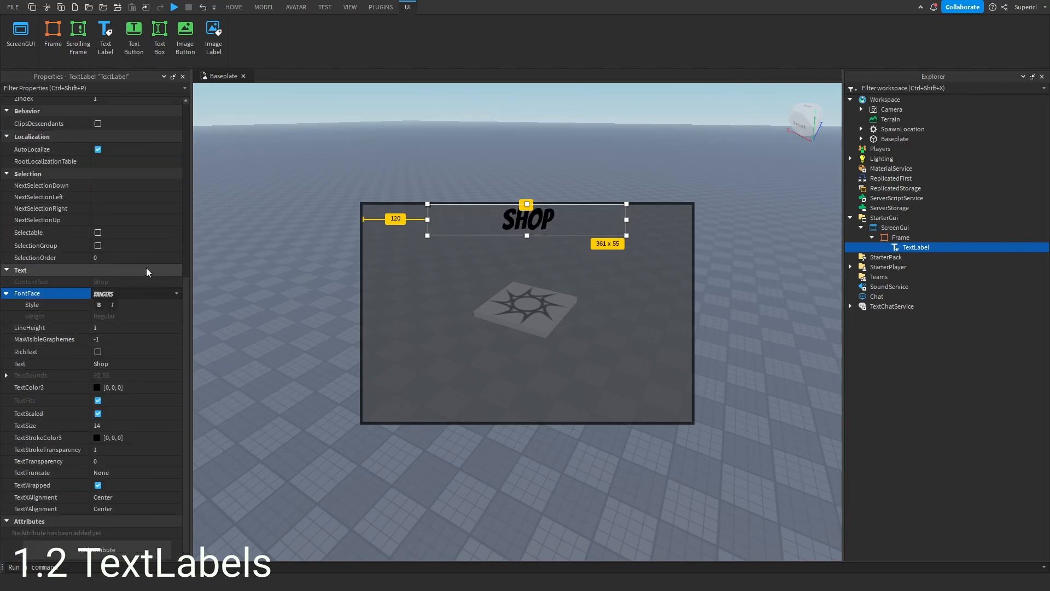
# - Set the label's TextColor3 to orange, 255, 131, 30, in the color picker
pyautogui.click(97, 387)
pyautogui.click(967, 288)
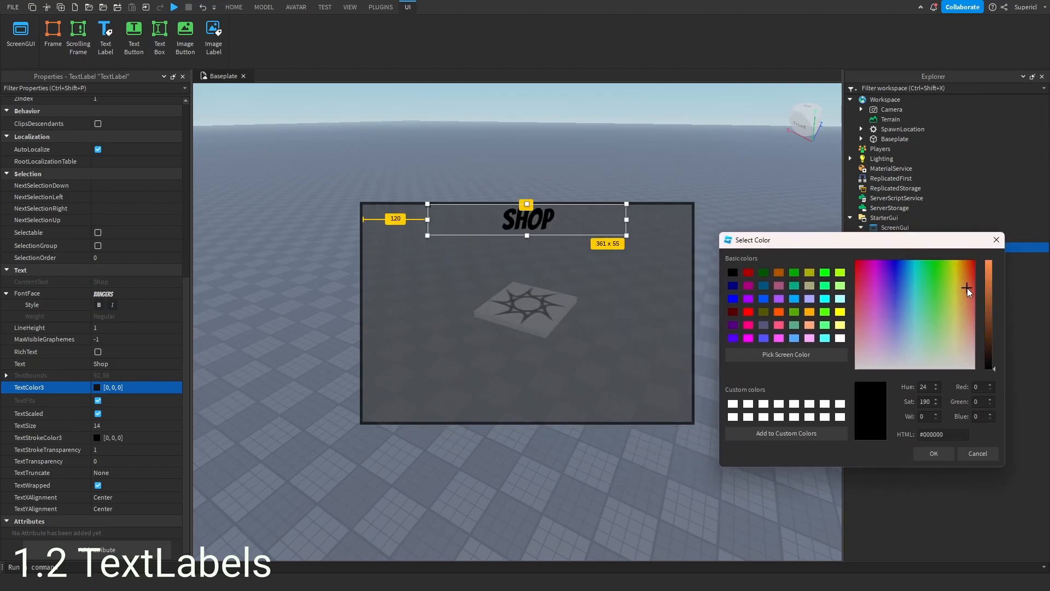
pyautogui.moveTo(986, 301); pyautogui.dragTo(966, 273)
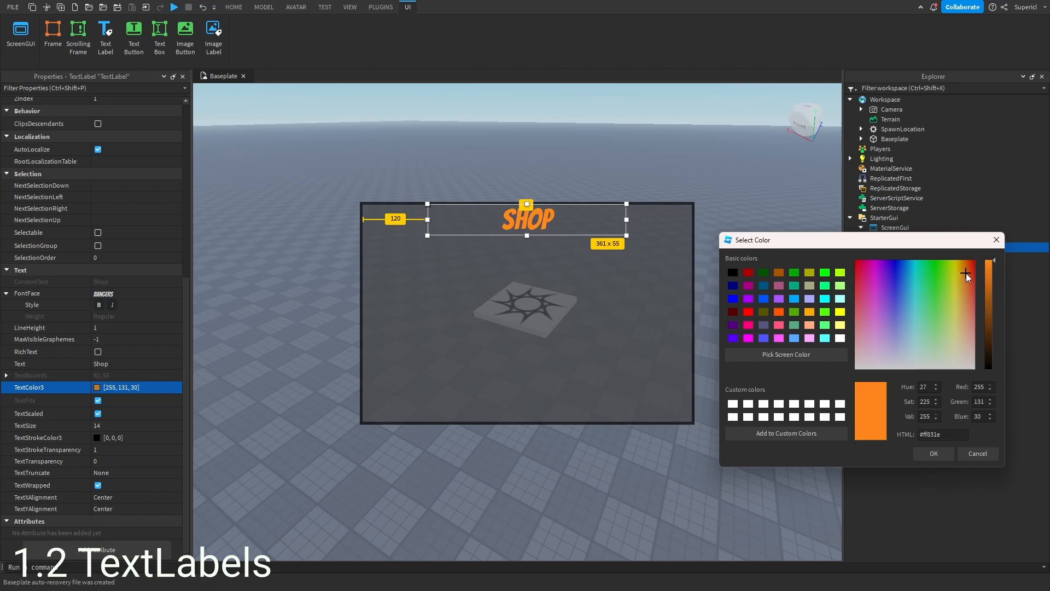
pyautogui.click(929, 451)
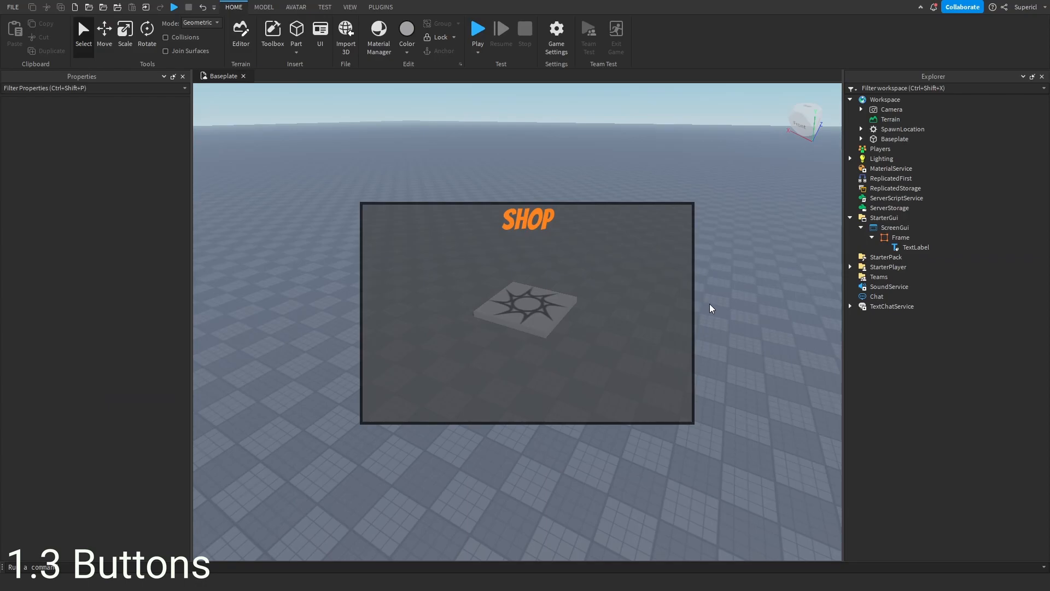
# - Insert a TextButton and an ImageButton into the Frame
pyautogui.click(920, 237)
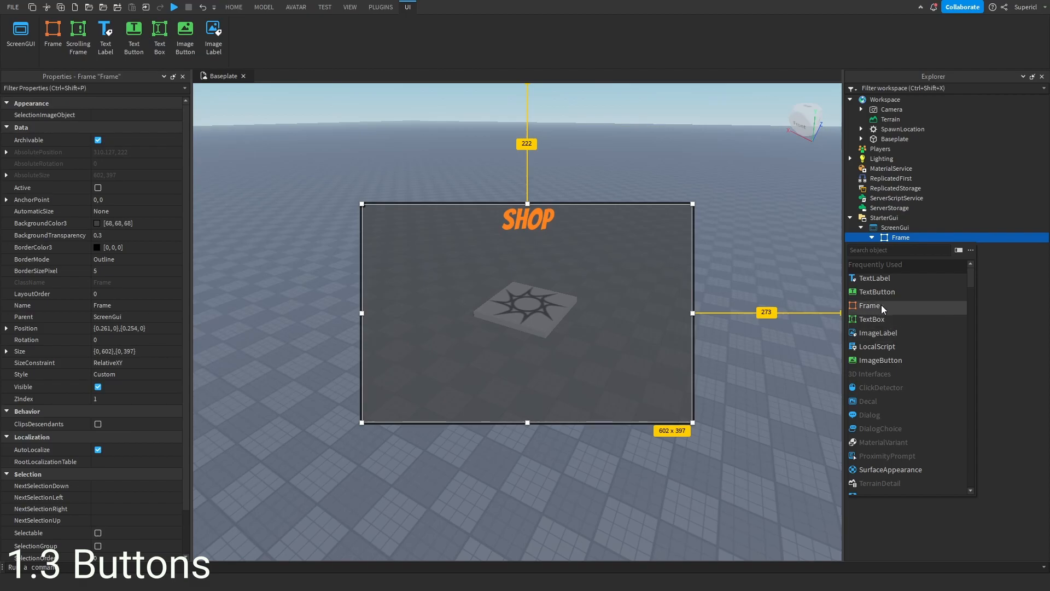
pyautogui.click(872, 291)
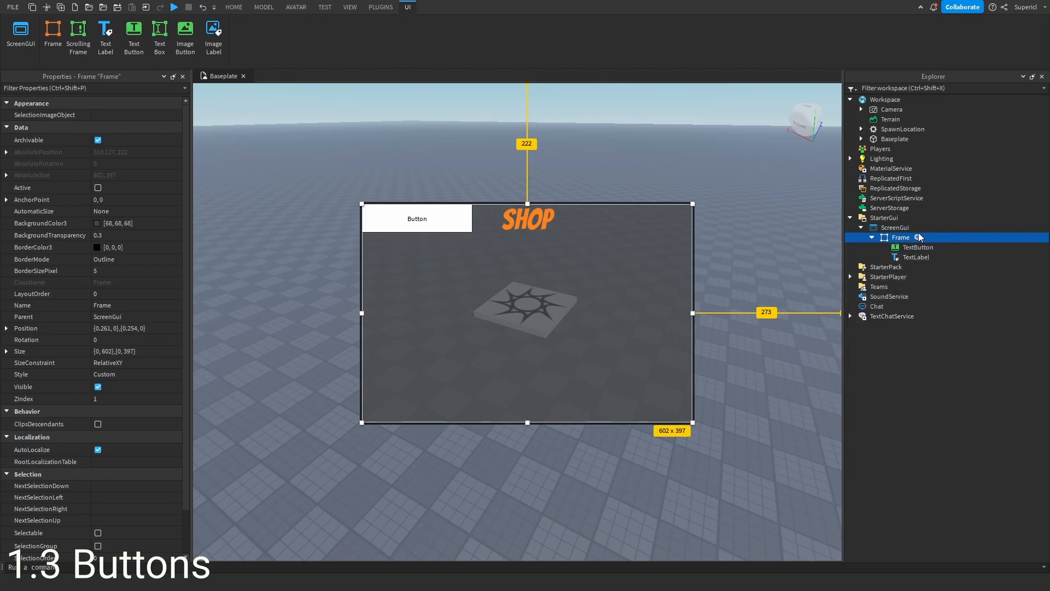
pyautogui.click(919, 237)
pyautogui.click(873, 360)
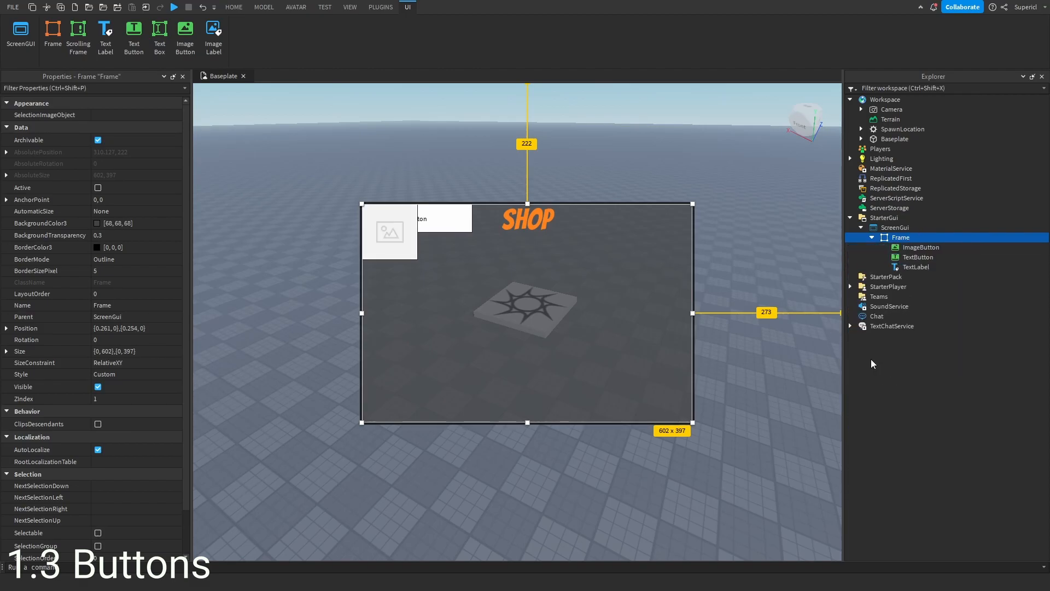
# - Move the ImageButton to the frame's top-right corner and the TextButton to its bottom-right area
pyautogui.moveTo(389, 232); pyautogui.dragTo(576, 332)
pyautogui.moveTo(417, 220); pyautogui.dragTo(445, 324)
pyautogui.moveTo(581, 349)
pyautogui.mouseDown()
pyautogui.moveTo(579, 323)
pyautogui.moveTo(579, 335)
pyautogui.mouseUp()
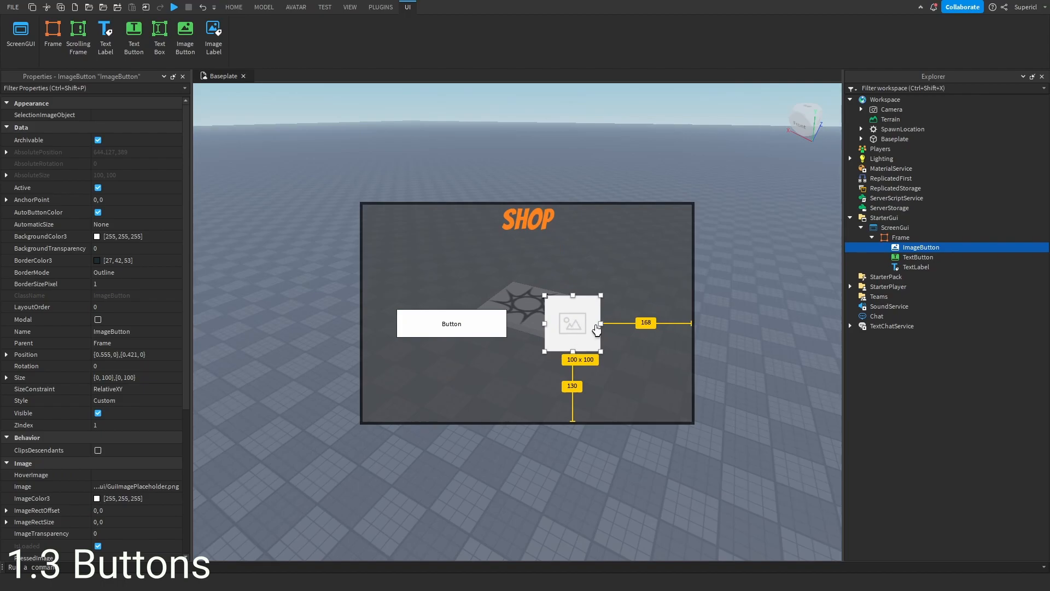
pyautogui.click(490, 332)
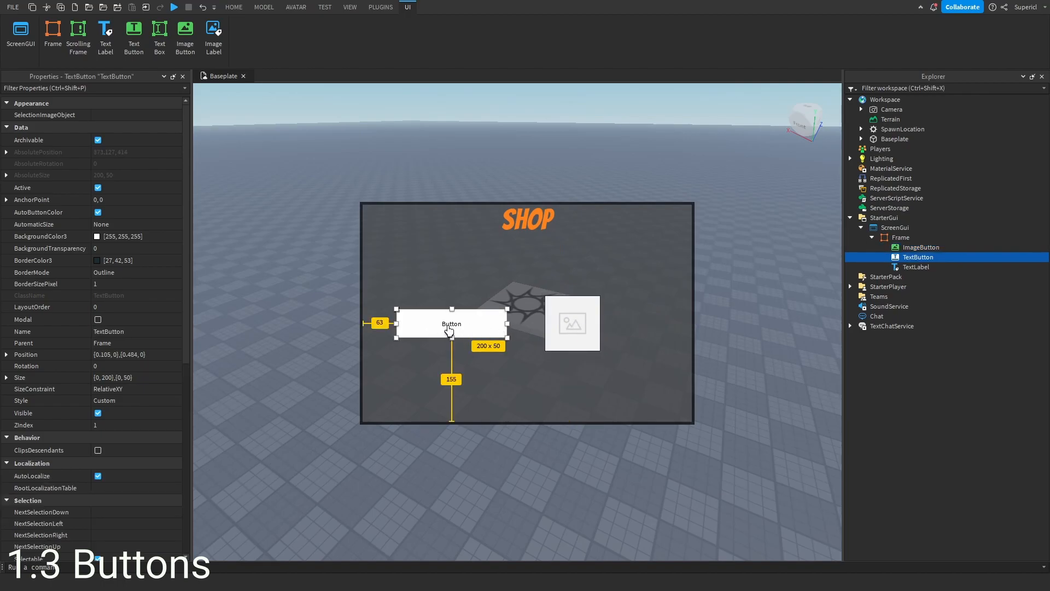
pyautogui.scroll(-7, 93, 340)
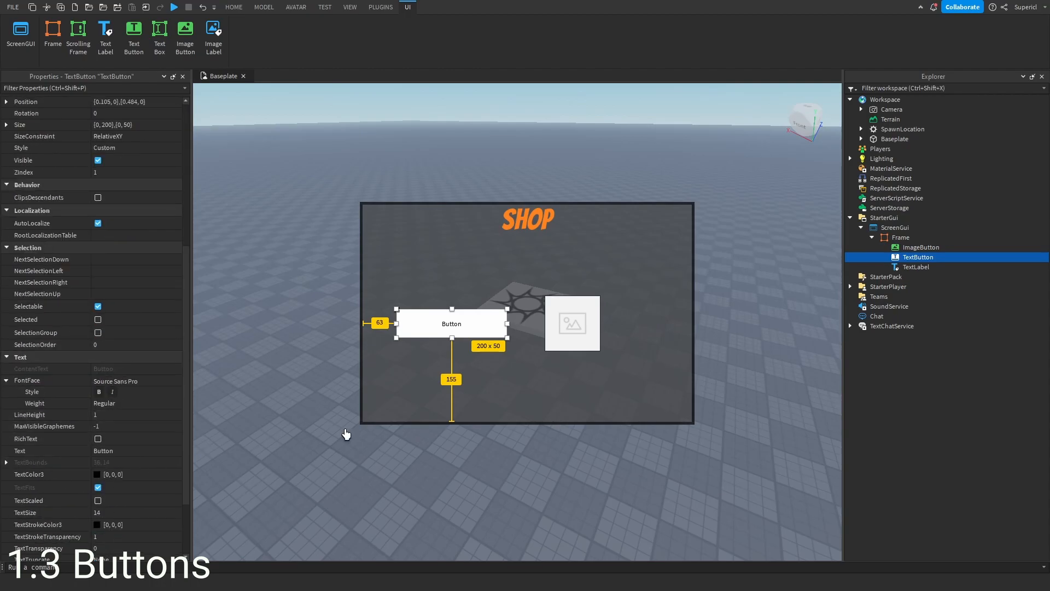
pyautogui.click(572, 316)
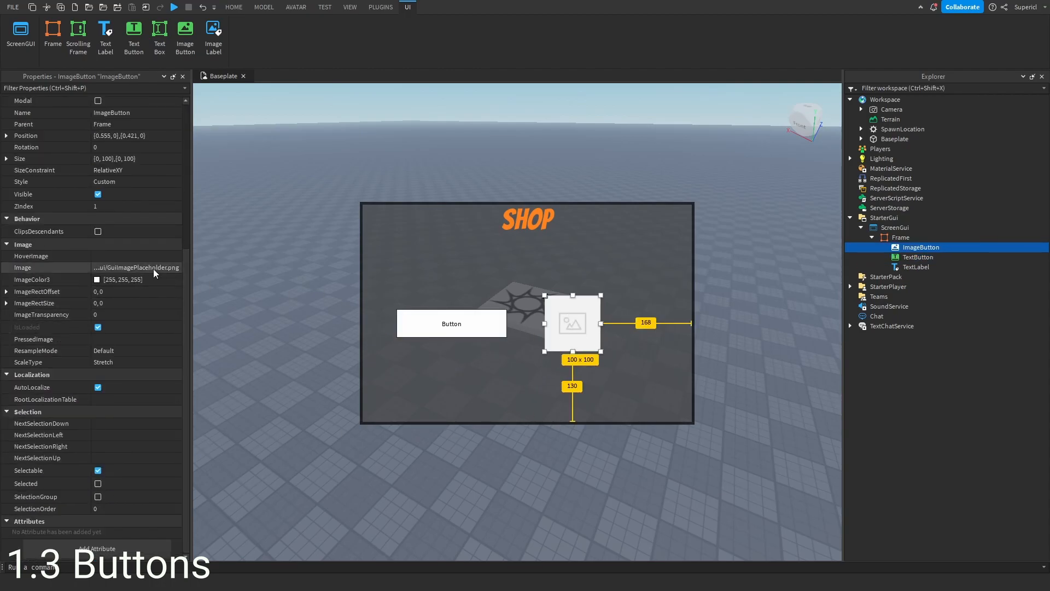
pyautogui.moveTo(556, 330); pyautogui.dragTo(603, 320)
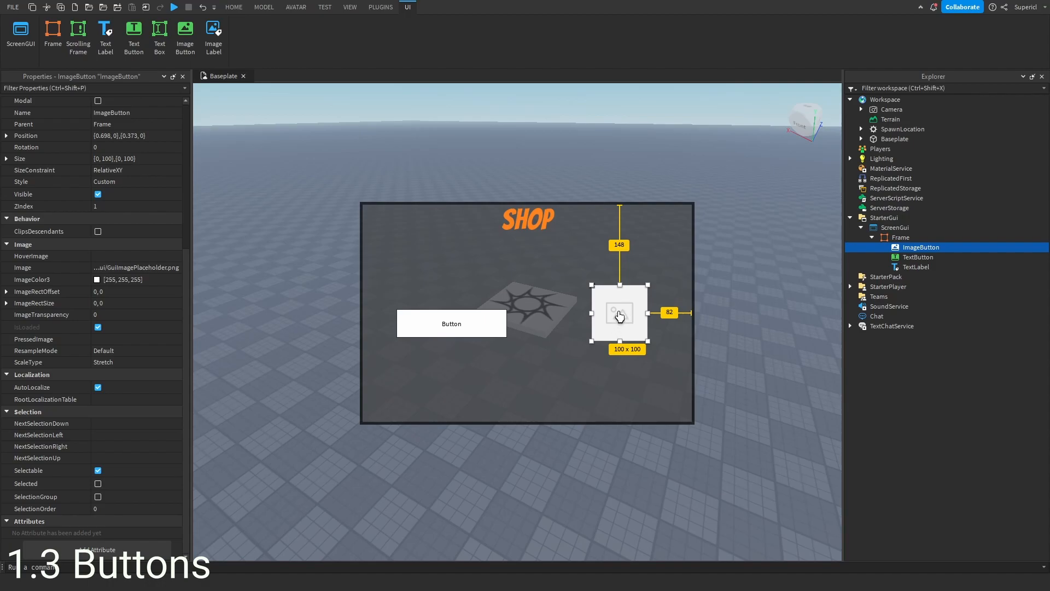
pyautogui.moveTo(623, 313); pyautogui.dragTo(694, 204)
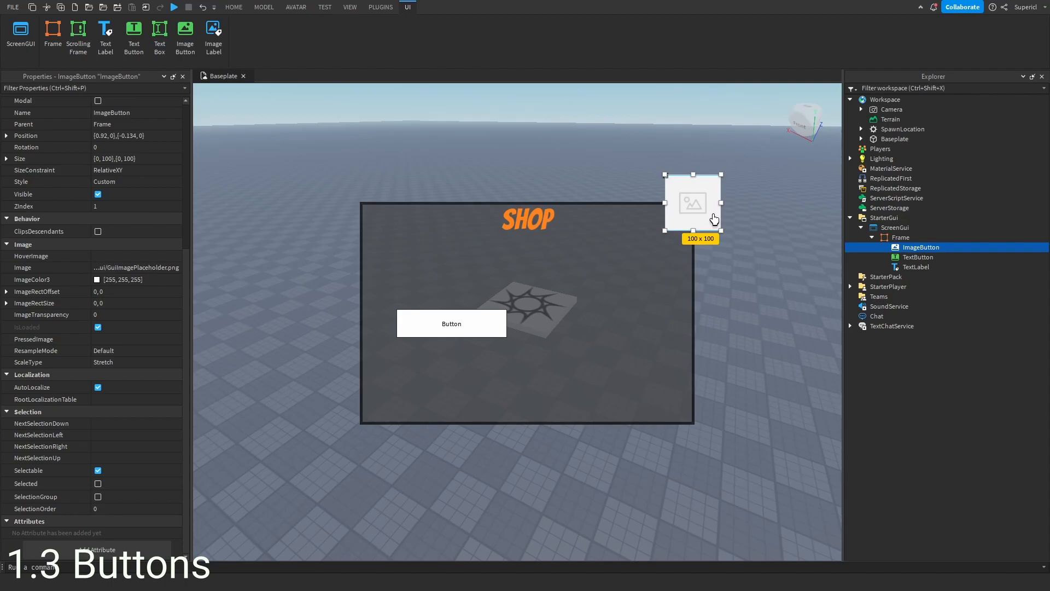
pyautogui.moveTo(436, 323); pyautogui.dragTo(593, 399)
pyautogui.click(703, 195)
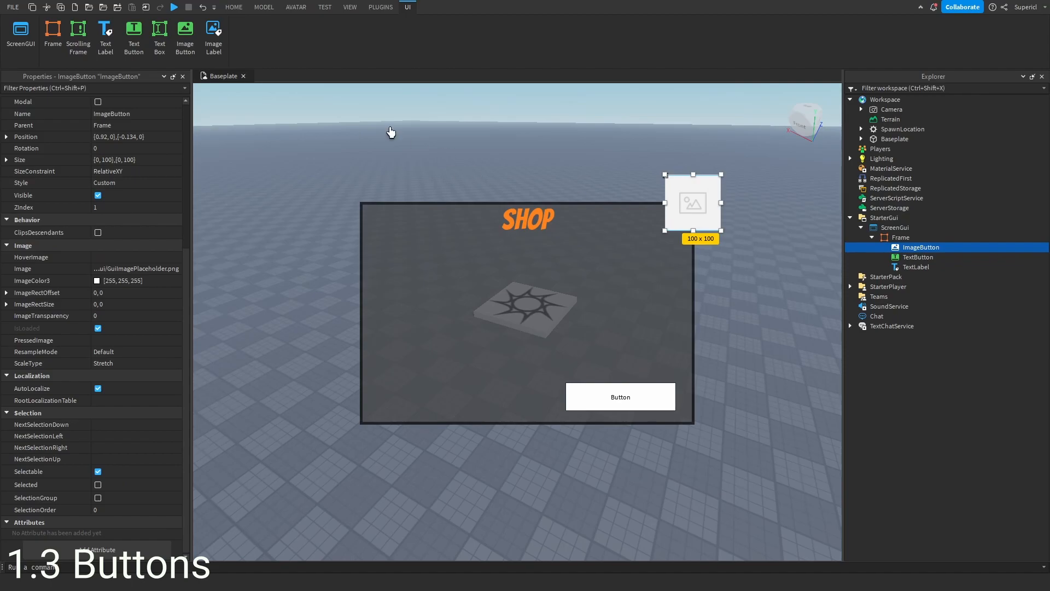
# - Open the Toolbox and add an orange close button image as a decal inside the ImageButton
pyautogui.click(352, 10)
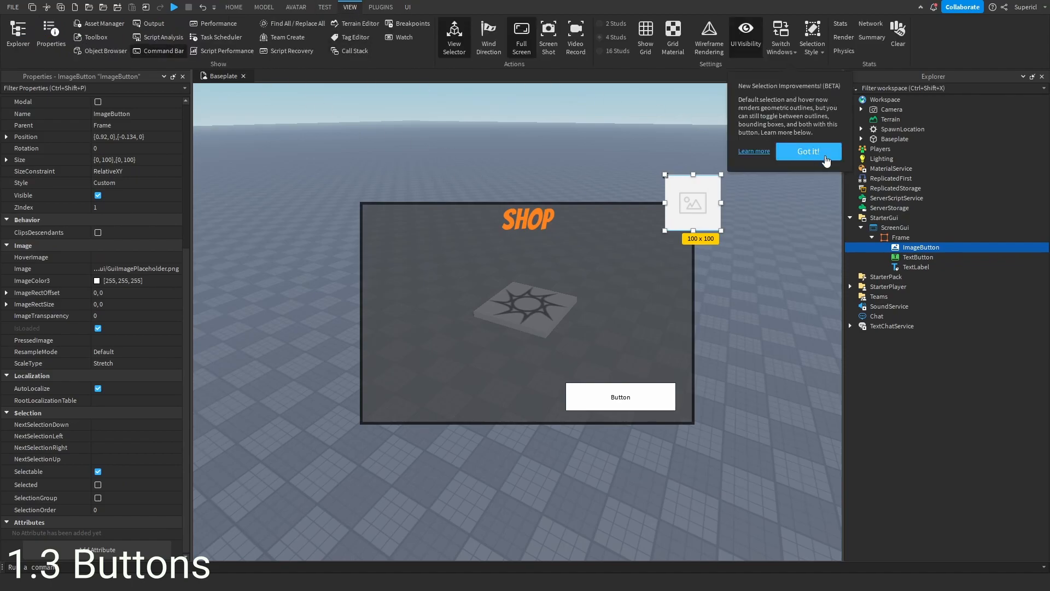
pyautogui.click(94, 38)
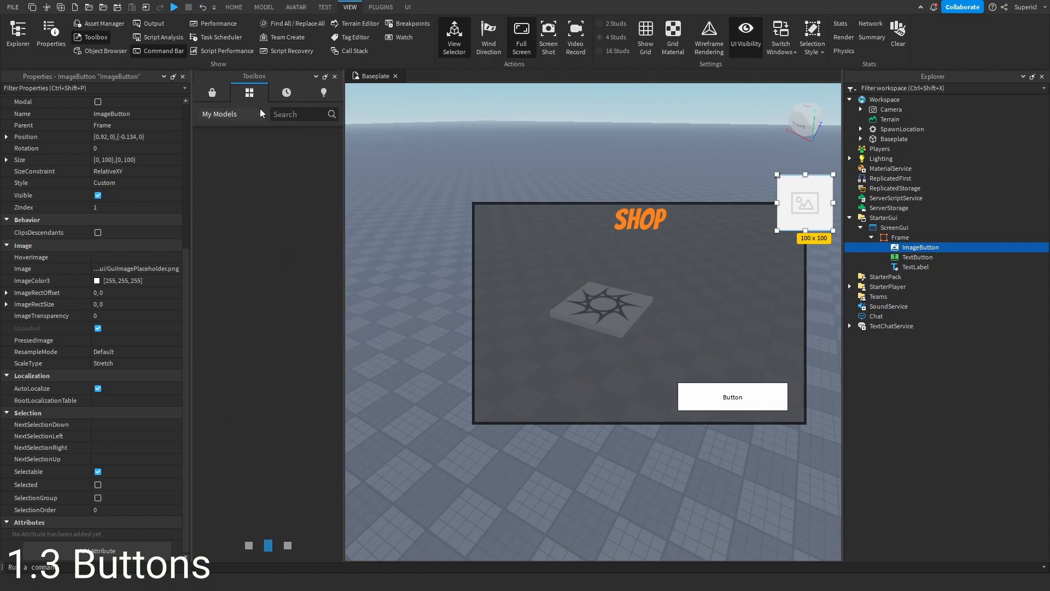
pyautogui.scroll(-1, 277, 270)
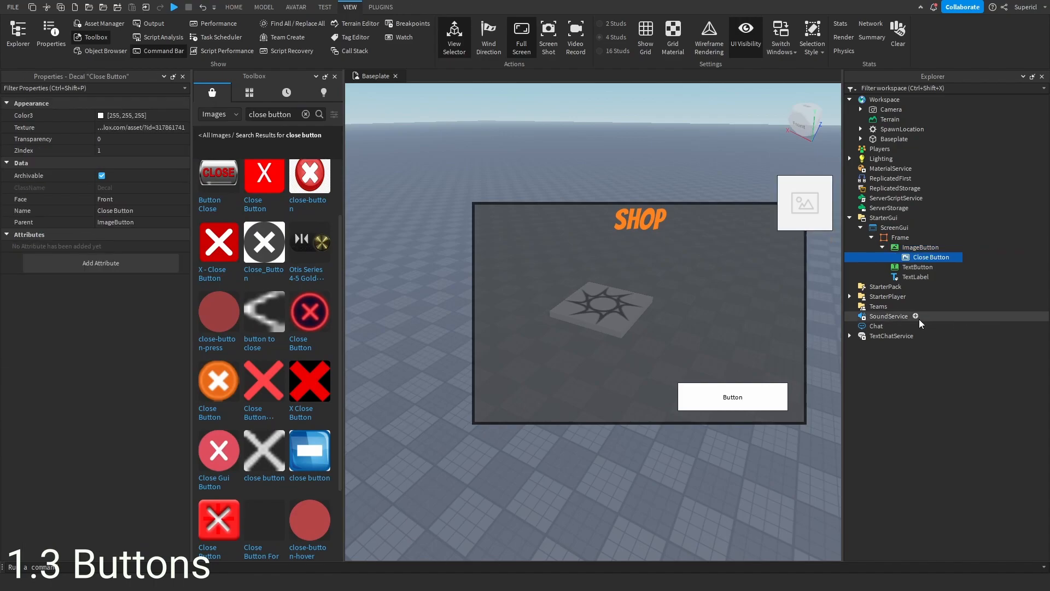
pyautogui.click(335, 76)
# - Copy the Close Button decal's texture ID and paste it into the ImageButton's Image property
pyautogui.moveTo(192, 218); pyautogui.dragTo(160, 219)
pyautogui.click(114, 126)
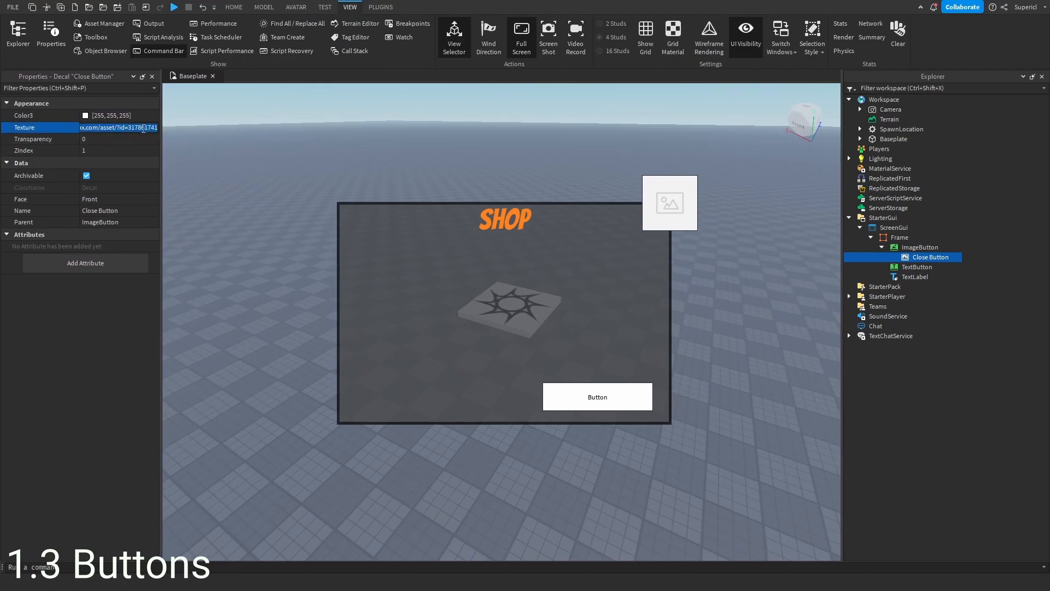
pyautogui.click(914, 248)
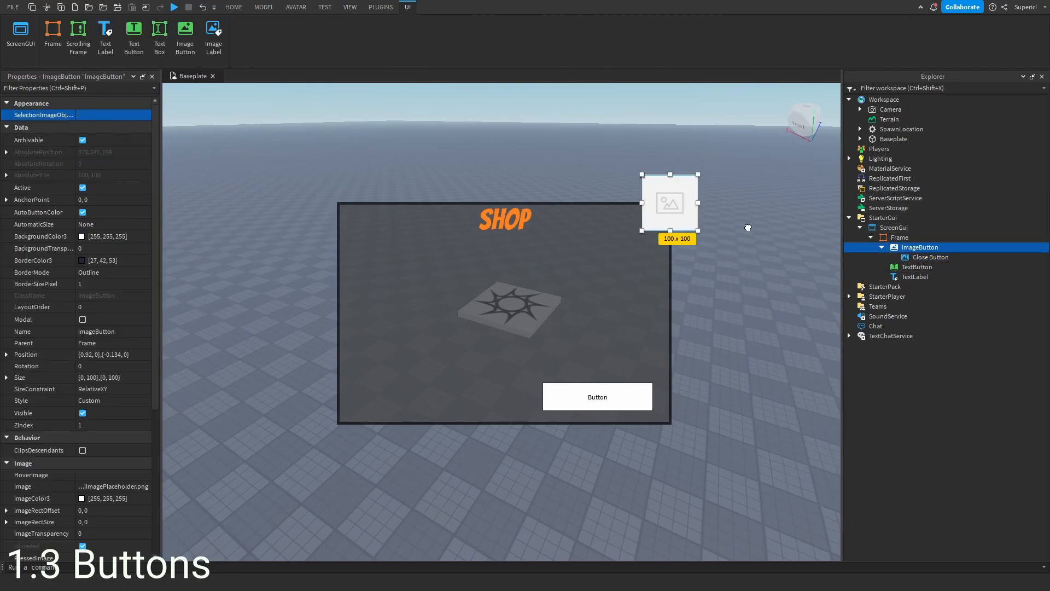
pyautogui.scroll(-5, 53, 267)
pyautogui.click(117, 306)
pyautogui.hotkey('ctrl', 'v')
pyautogui.press('Return')
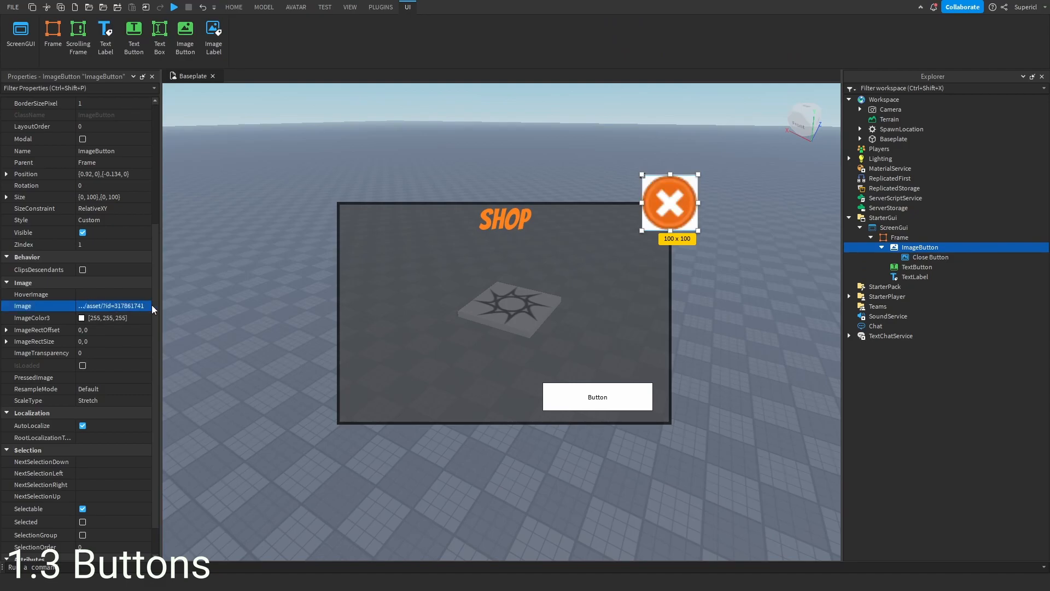
# - Delete the Close Button decal and set the ImageButton's BackgroundTransparency to 1
pyautogui.click(920, 254)
pyautogui.press('Delete')
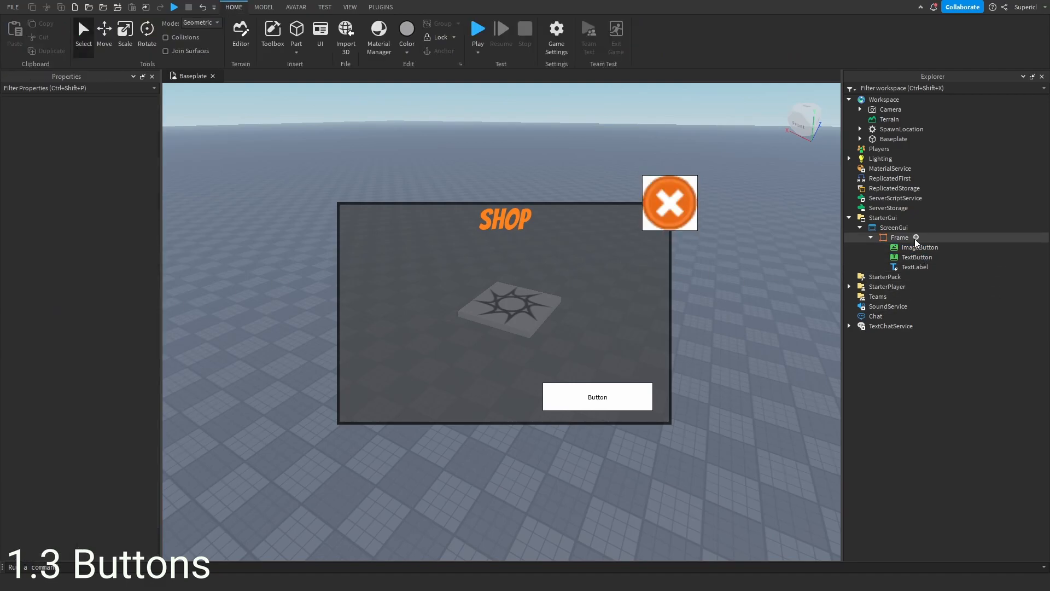
pyautogui.click(916, 247)
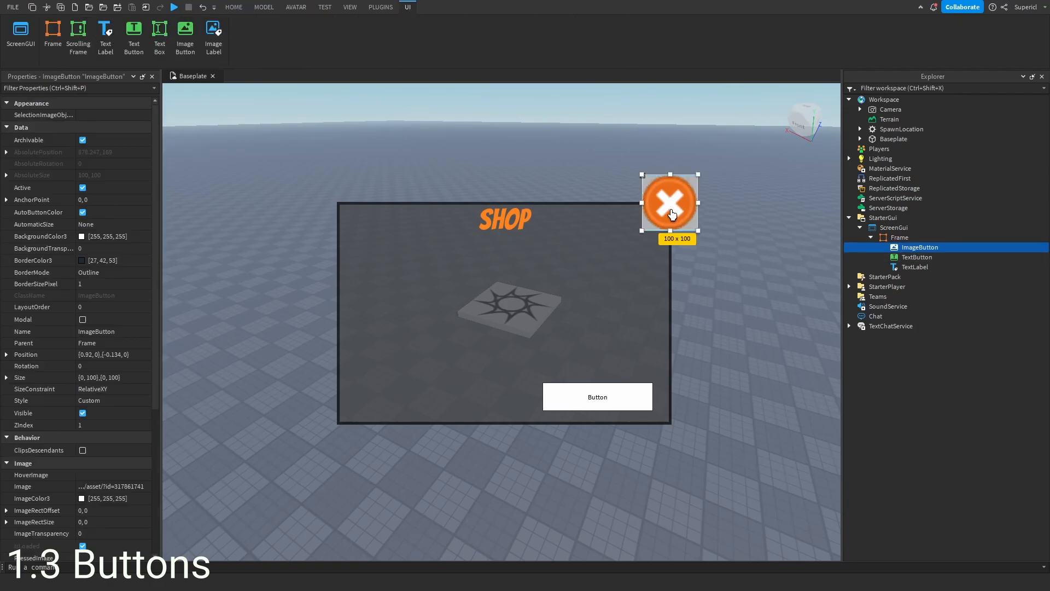
pyautogui.click(122, 247)
pyautogui.write('1')
pyautogui.press('Return')
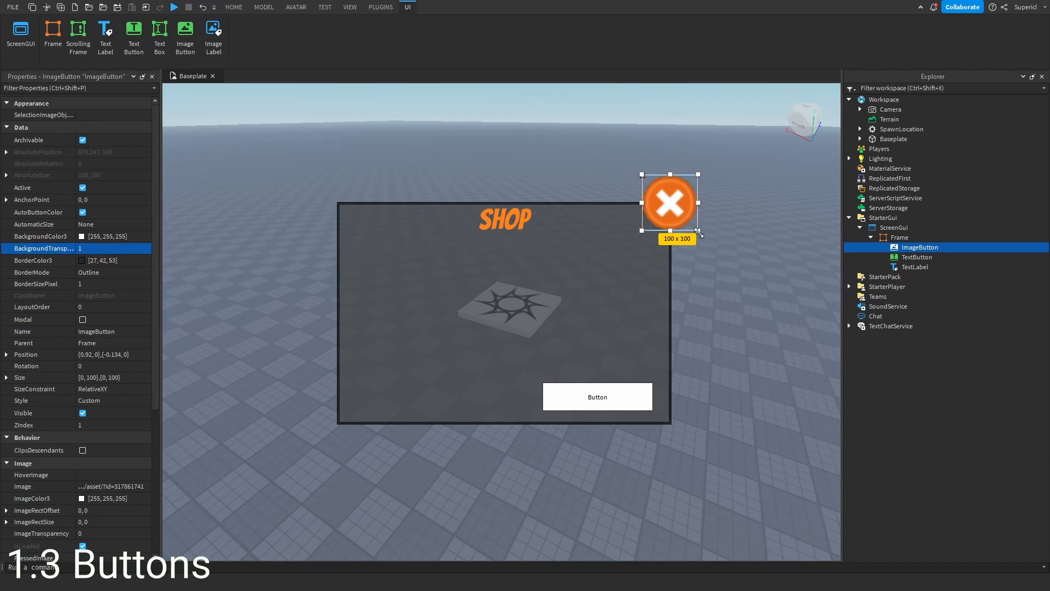
# - Shrink the ImageButton to about 60 x 60 and keep it on the frame's top-right corner
pyautogui.moveTo(698, 231); pyautogui.dragTo(668, 205)
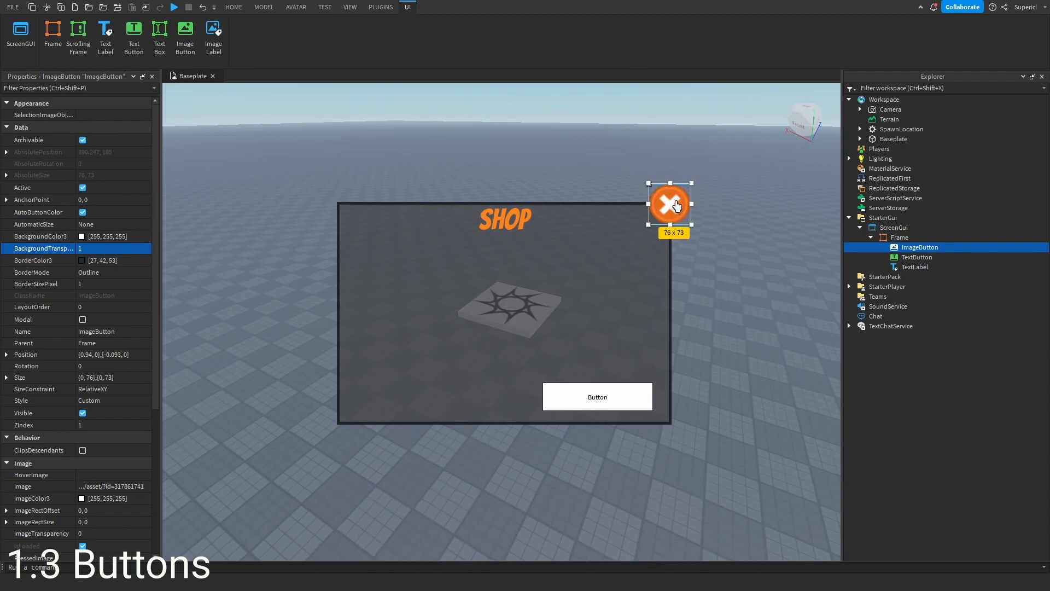
pyautogui.moveTo(670, 204); pyautogui.dragTo(675, 201)
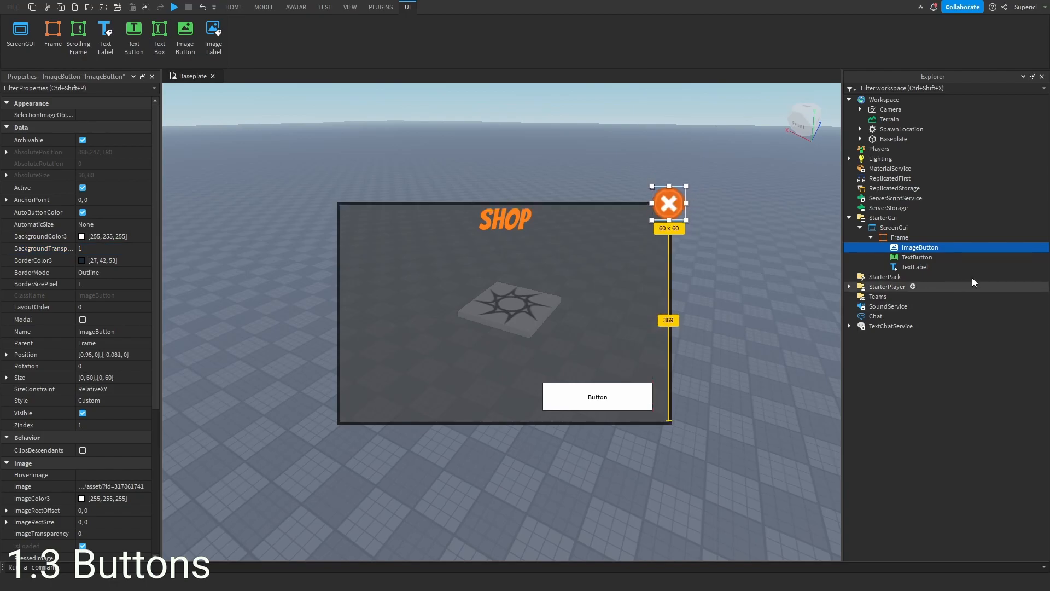
# - Nudge the TextButton slightly right within the frame's bottom-right area
pyautogui.click(899, 257)
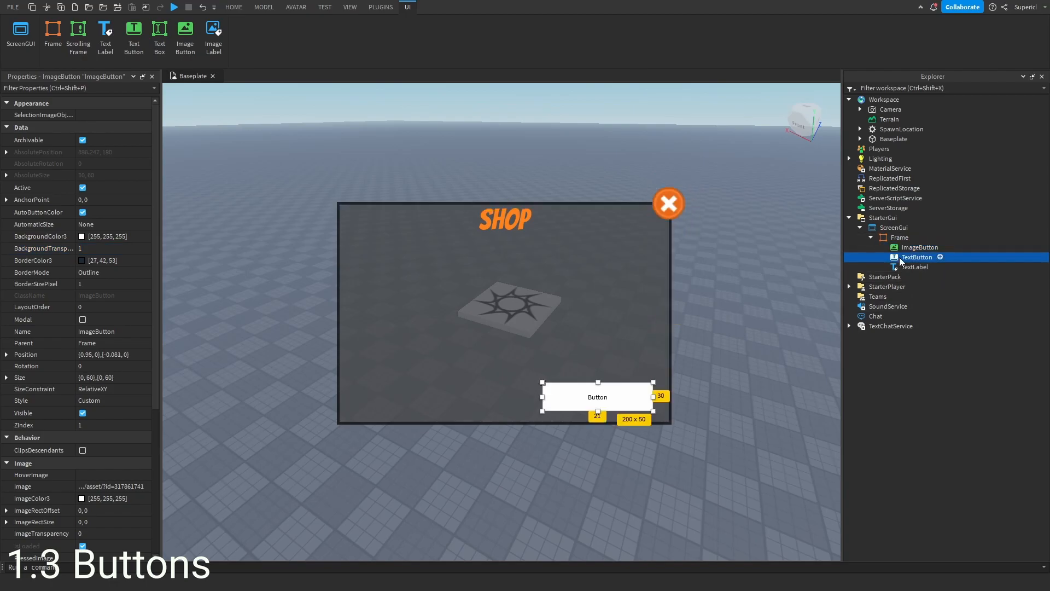
pyautogui.moveTo(613, 401); pyautogui.dragTo(620, 402)
pyautogui.scroll(-10, 61, 302)
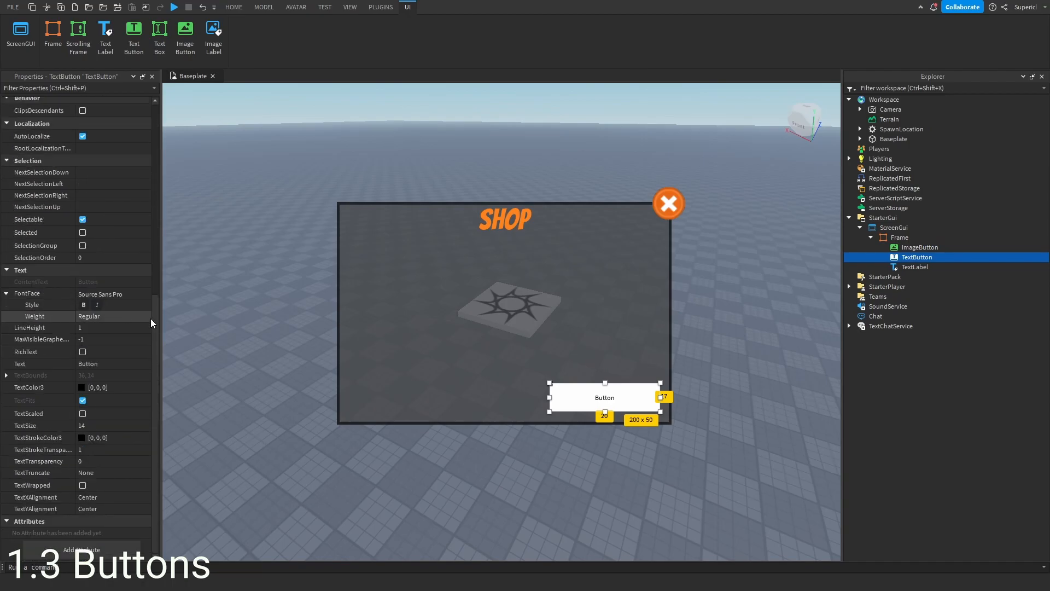
# - Set the TextButton's text to BUY and enable TextScaled
pyautogui.click(114, 364)
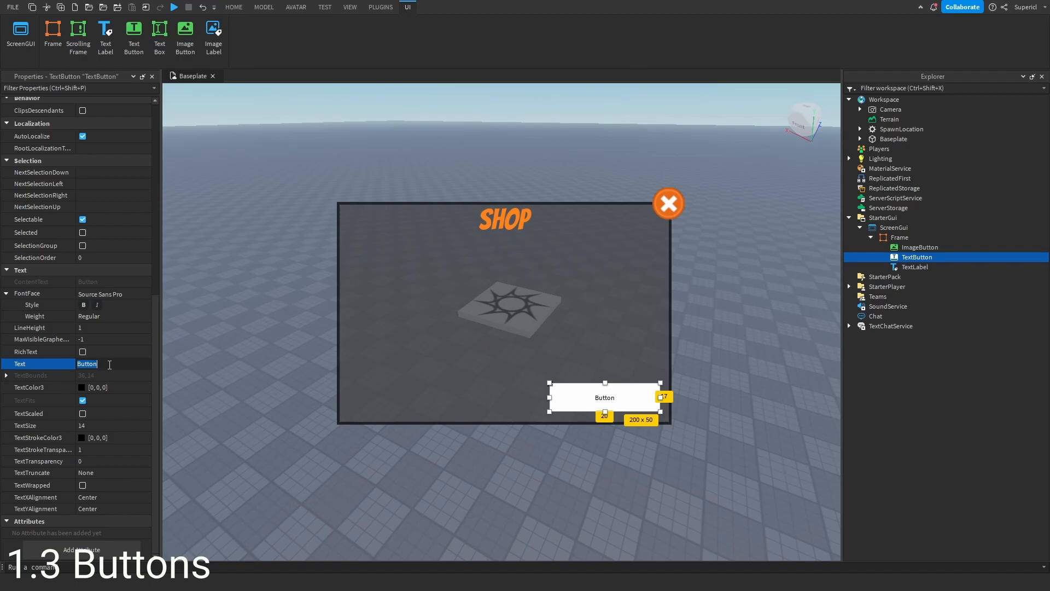
pyautogui.write('BUY')
pyautogui.press('Return')
pyautogui.click(83, 413)
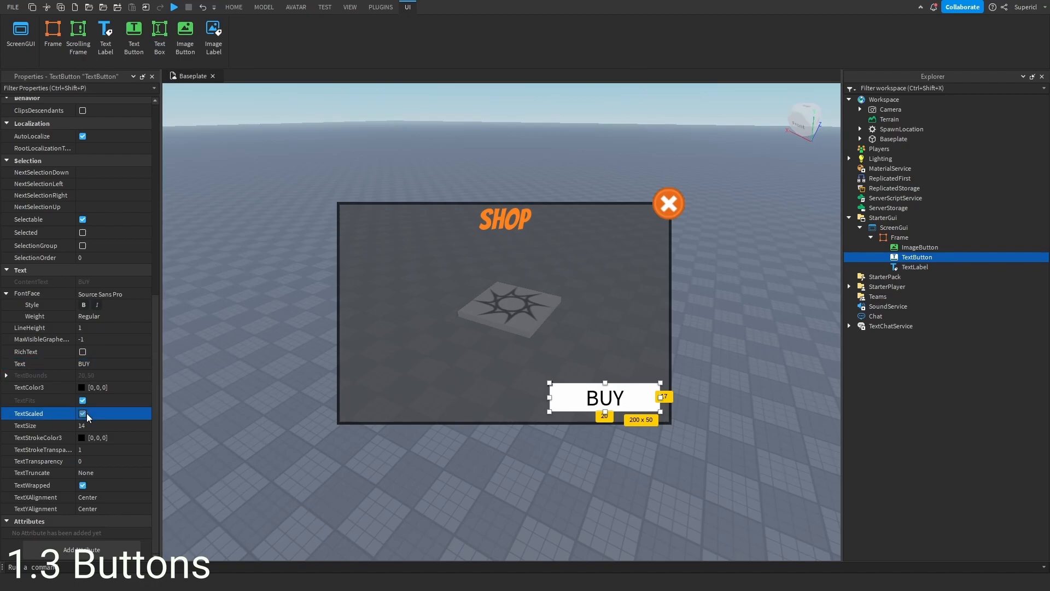
# - Set the button's font to Bangers and its text colour to white
pyautogui.click(142, 295)
pyautogui.click(87, 342)
pyautogui.scroll(3, 44, 357)
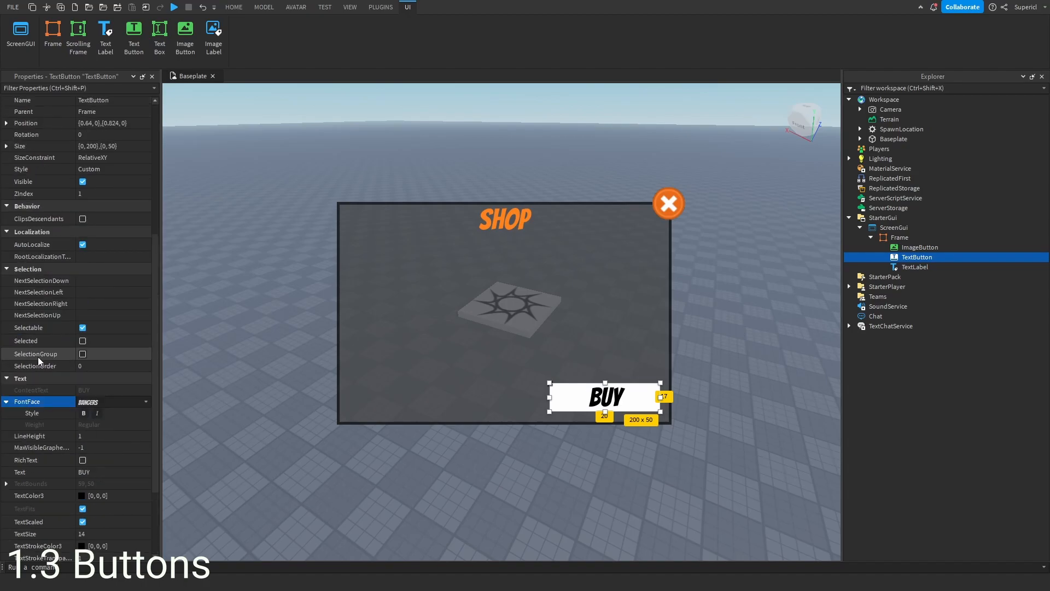
pyautogui.scroll(-2, 45, 359)
pyautogui.click(82, 424)
pyautogui.click(502, 284)
pyautogui.click(610, 398)
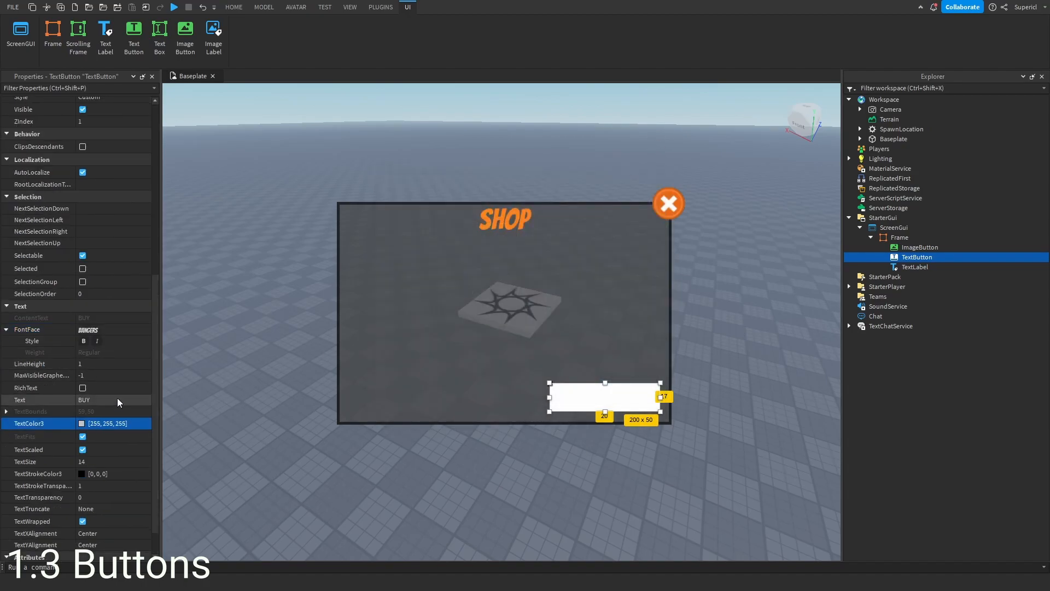
# - Set the button's background colour to the Shop title's orange, 255, 131, 30
pyautogui.scroll(5, 96, 349)
pyautogui.scroll(2, 96, 349)
pyautogui.click(82, 236)
pyautogui.moveTo(582, 172); pyautogui.dragTo(913, 211)
pyautogui.click(953, 263)
pyautogui.click(765, 324)
pyautogui.click(504, 218)
pyautogui.click(920, 427)
# - Give the button a 5-pixel border coloured dark orange, 173, 87, 20
pyautogui.click(106, 283)
pyautogui.write('5')
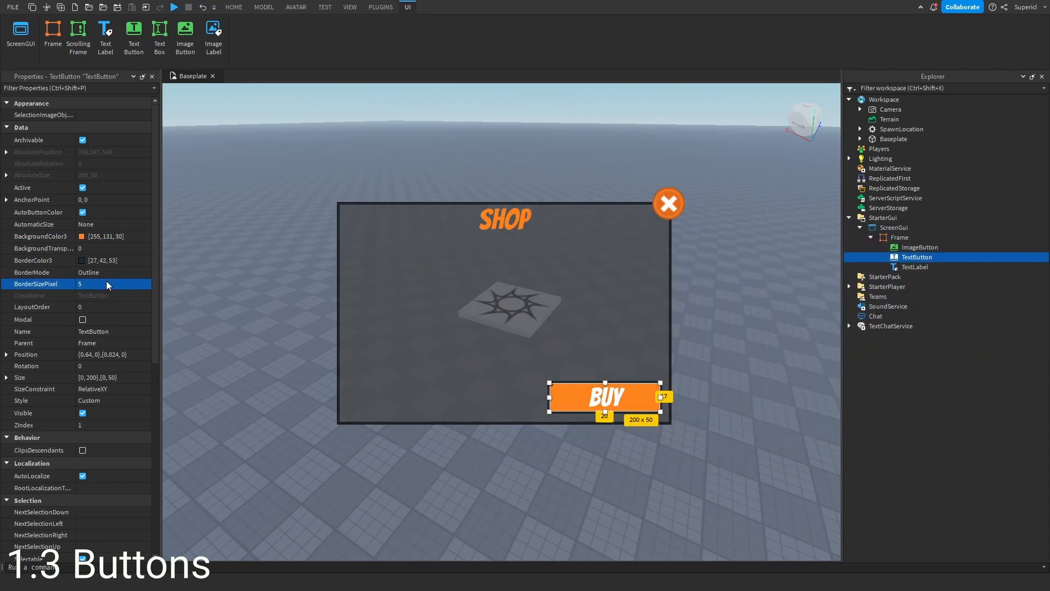
pyautogui.press('Return')
pyautogui.click(81, 261)
pyautogui.moveTo(584, 179); pyautogui.dragTo(918, 218)
pyautogui.click(790, 335)
pyautogui.click(643, 395)
pyautogui.moveTo(990, 242); pyautogui.dragTo(993, 276)
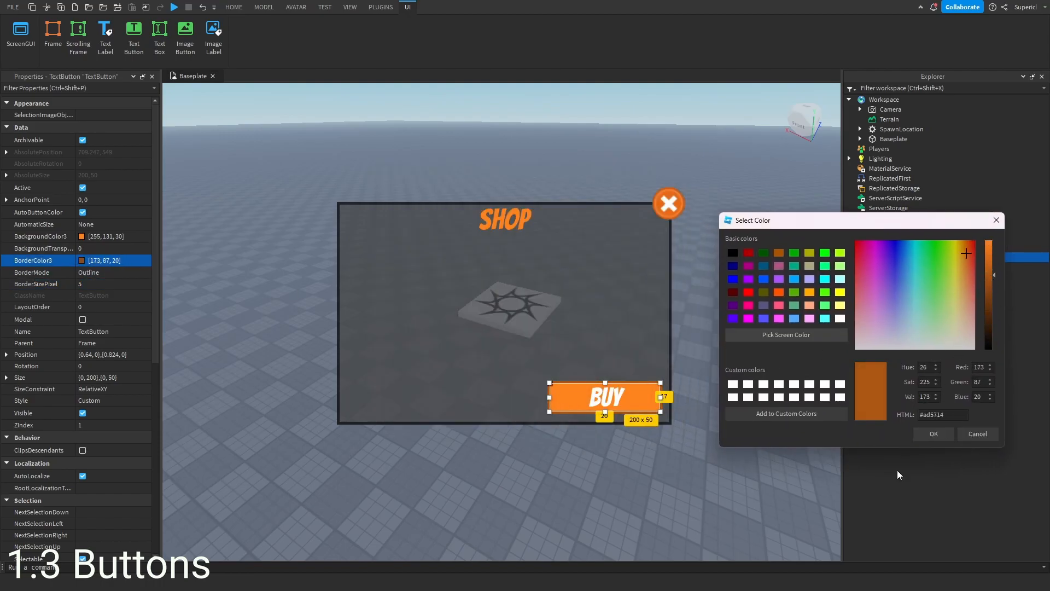
pyautogui.click(926, 435)
# - Set the Frame's border colour to the button's dark orange, 173, 87, 20
pyautogui.click(640, 356)
pyautogui.moveTo(755, 423); pyautogui.dragTo(758, 426, button='right')
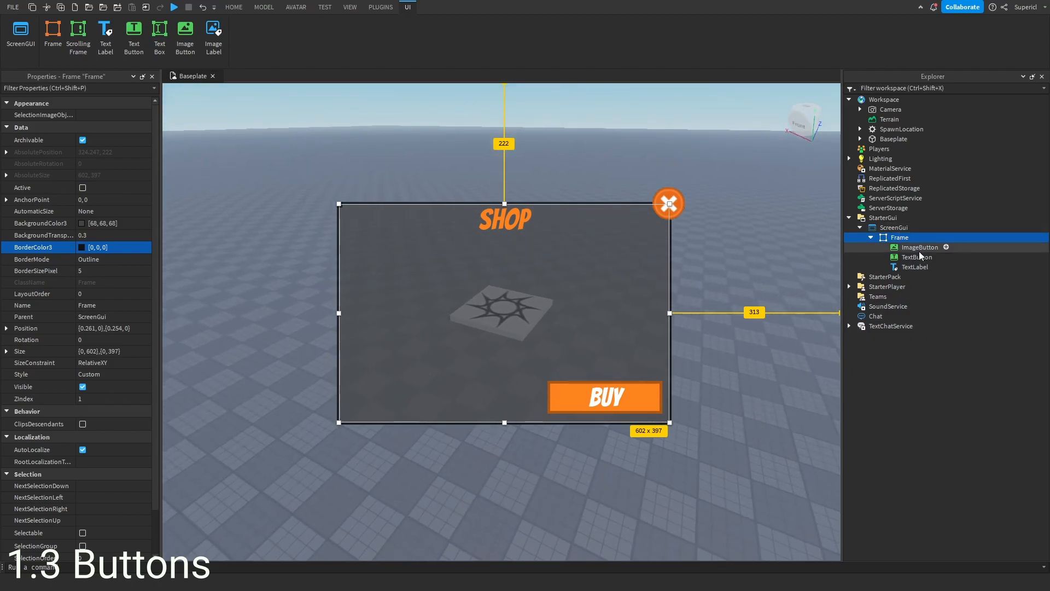
pyautogui.click(914, 269)
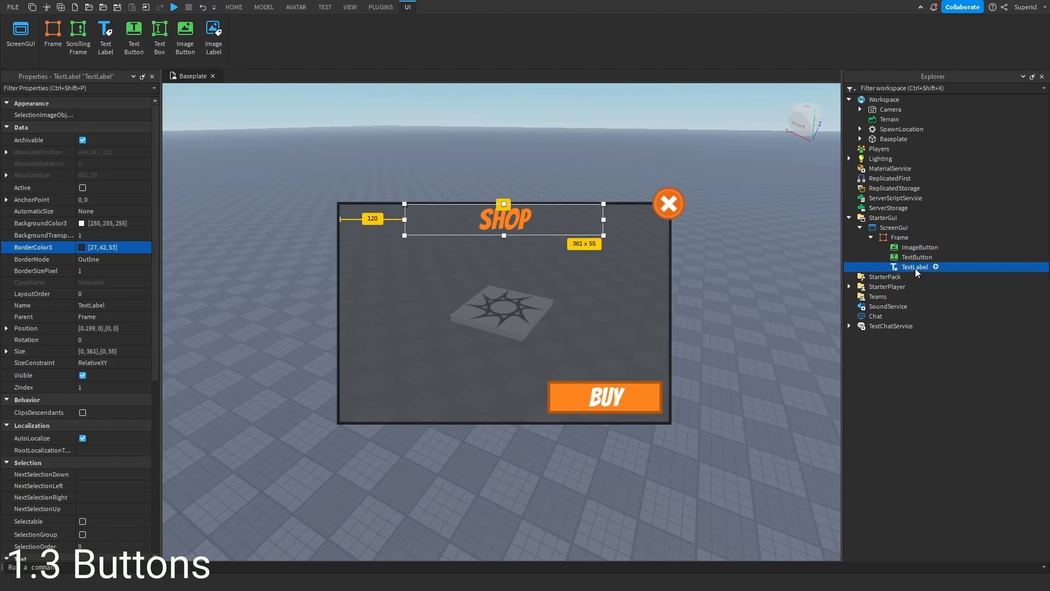
pyautogui.click(900, 237)
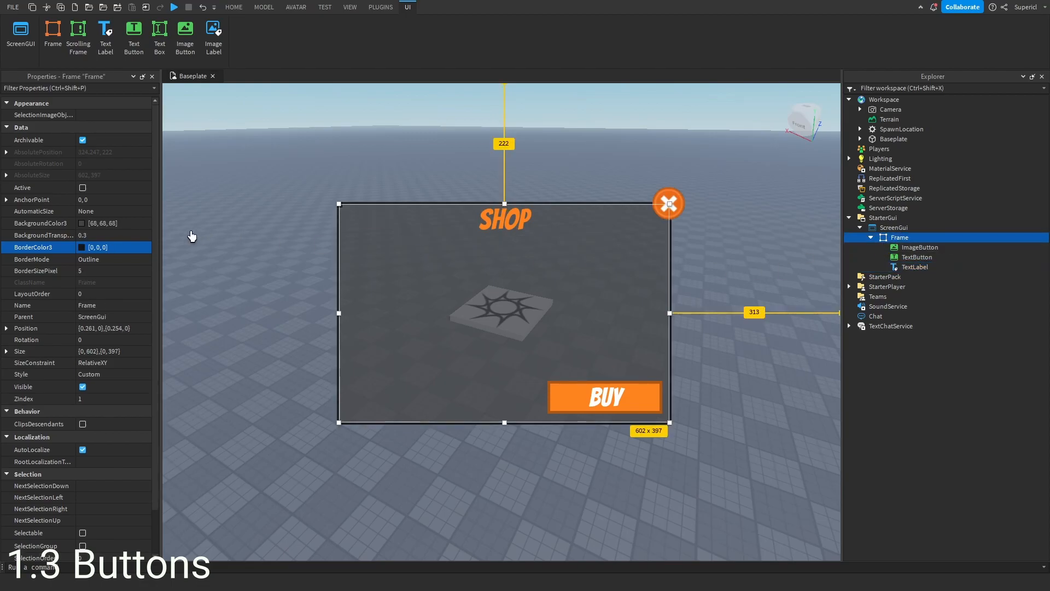
pyautogui.click(82, 248)
pyautogui.moveTo(555, 183); pyautogui.dragTo(889, 291)
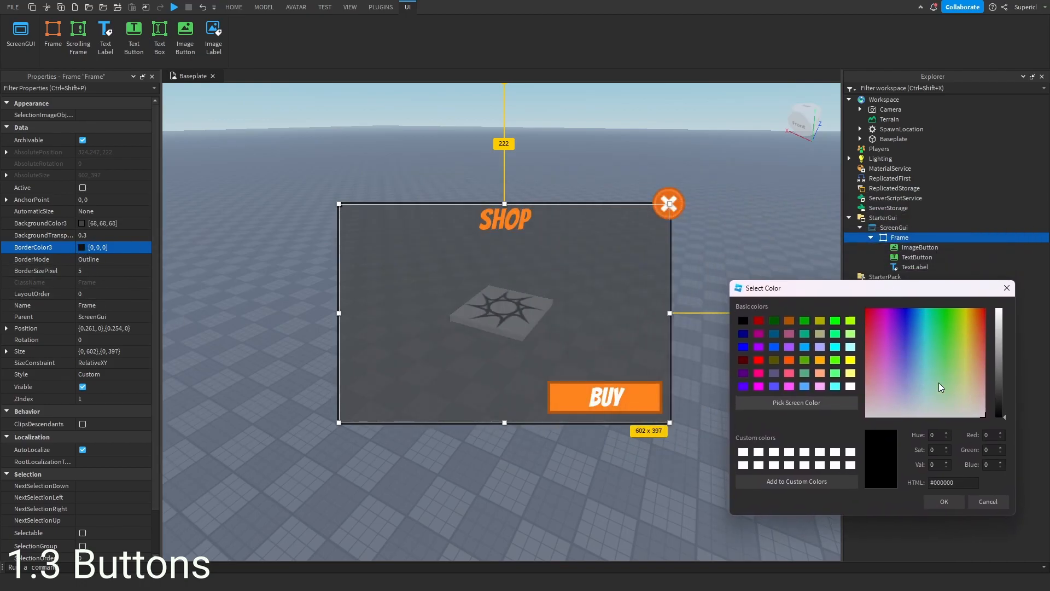
pyautogui.click(815, 402)
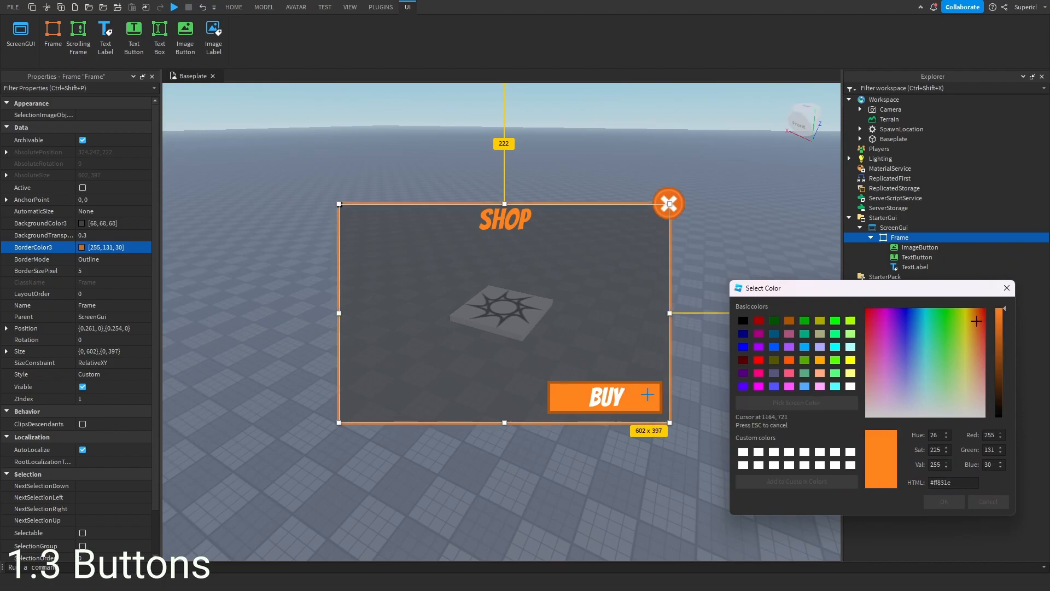
pyautogui.click(662, 393)
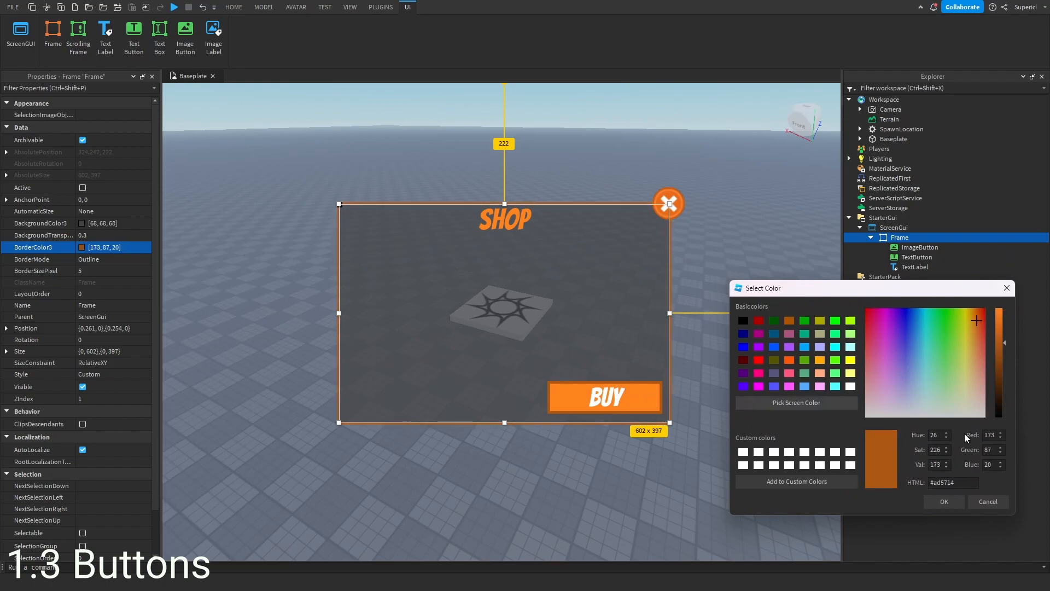
pyautogui.click(941, 502)
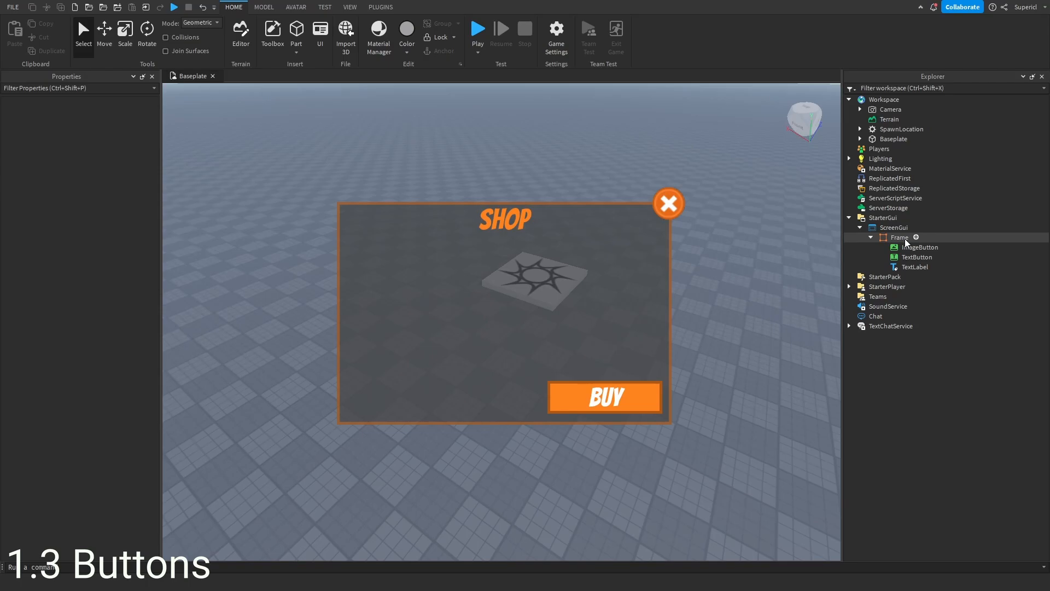
# - Rename the Frame to Holder
pyautogui.click(896, 238)
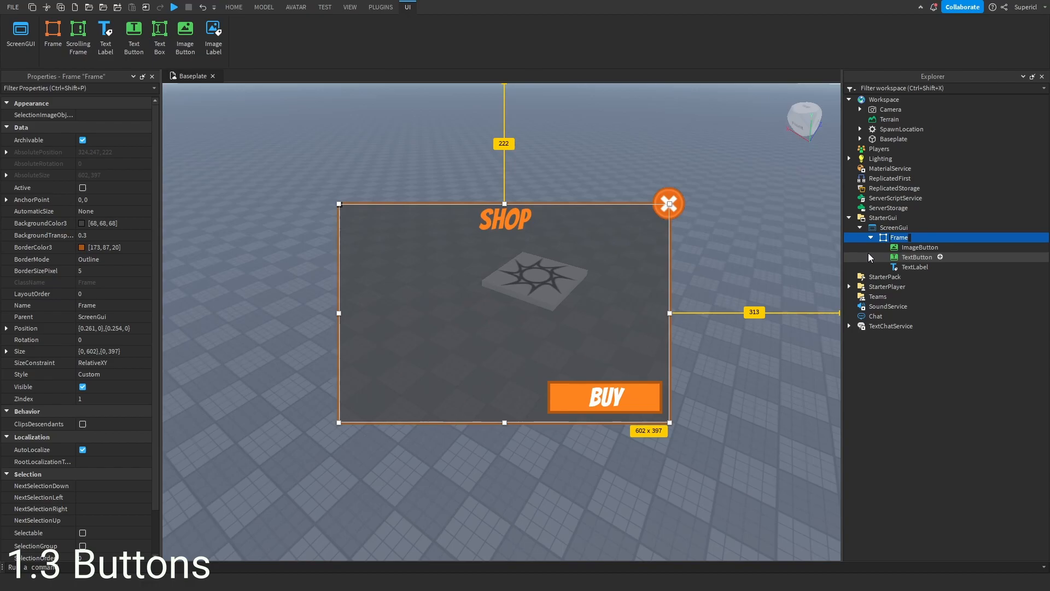
pyautogui.write('Holder')
pyautogui.press('Return')
# - Rename the ImageButton to CloseButton
pyautogui.doubleClick(927, 248)
pyautogui.write('Close')
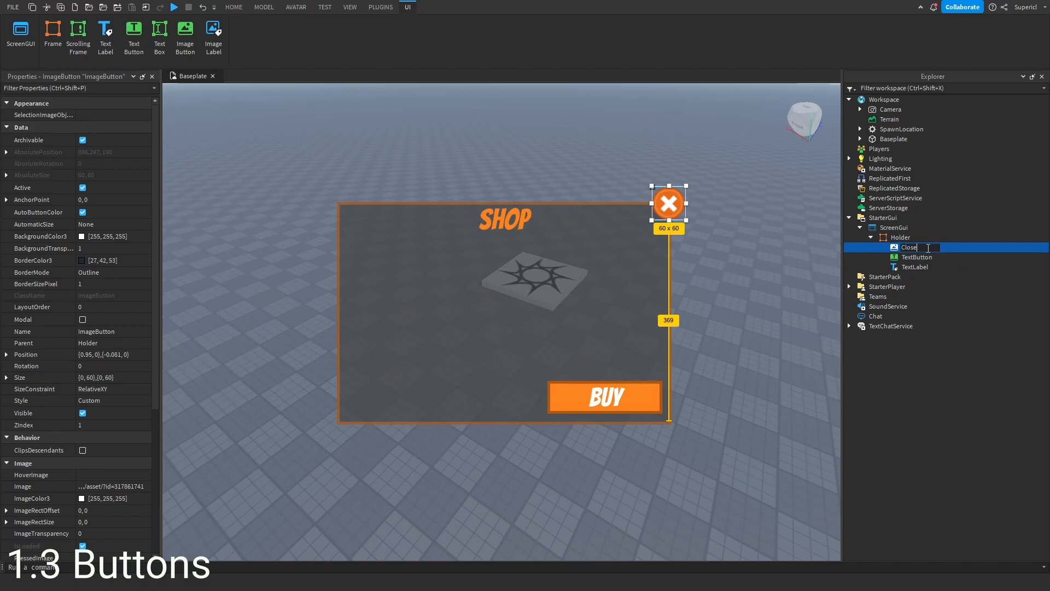
pyautogui.write('Button\\')
pyautogui.press('Return')
pyautogui.doubleClick(933, 249)
pyautogui.press('BackSpace')
pyautogui.press('Return')
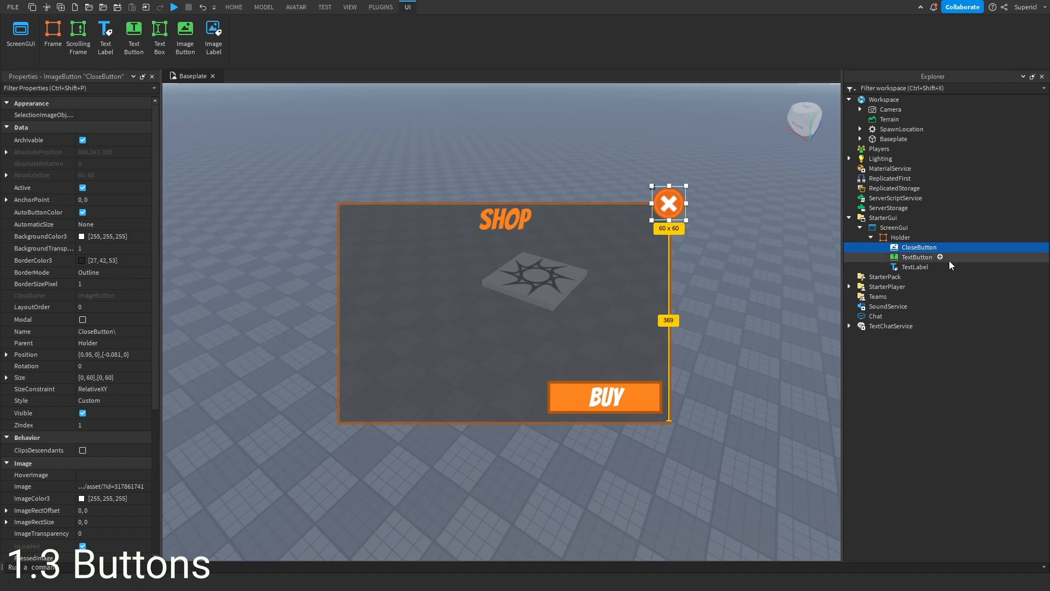
# - Rename the TextButton to BuyButton, the TextLabel to Header and the ScreenGui to ShopGui
pyautogui.click(911, 257)
pyautogui.doubleClick(923, 258)
pyautogui.write('Buy')
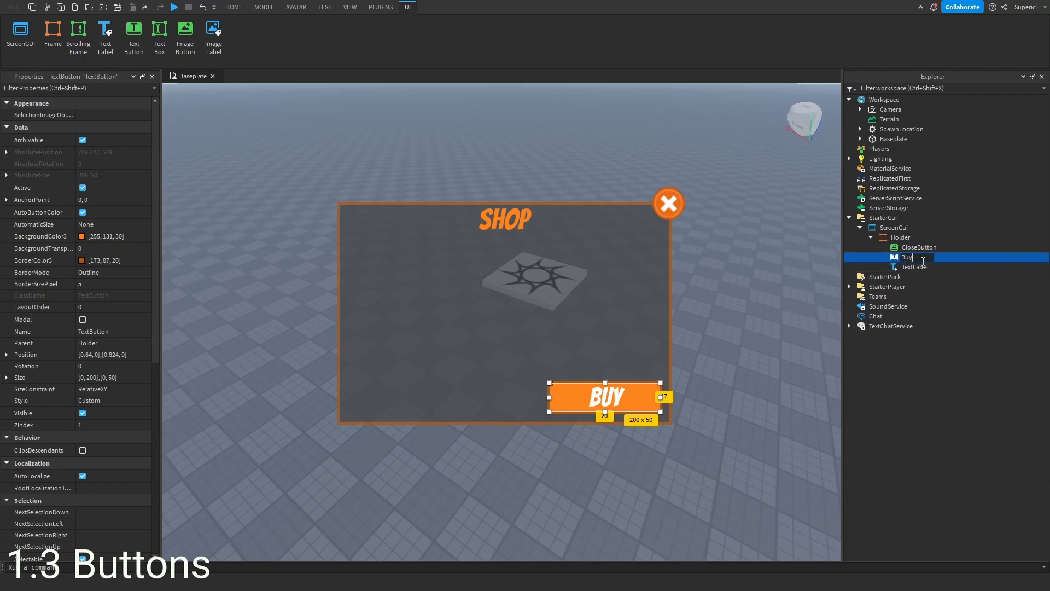
pyautogui.click(922, 264)
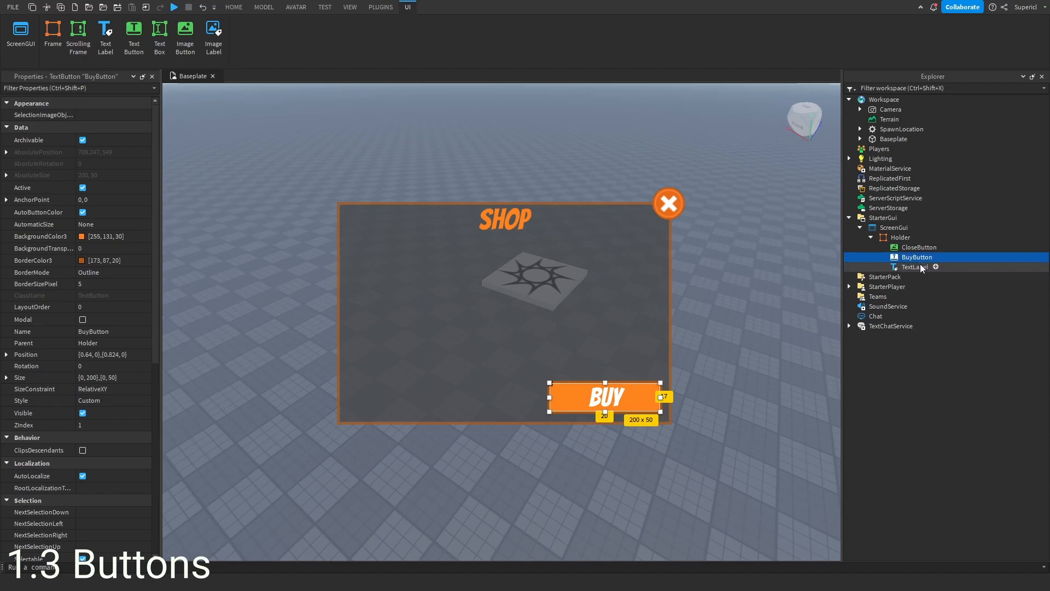
pyautogui.write('Header')
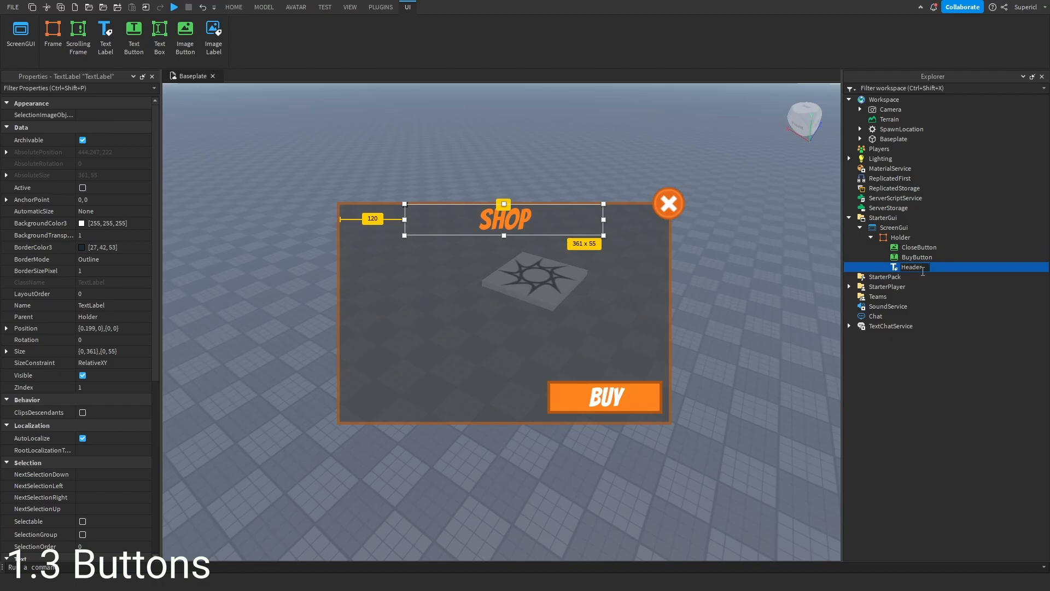
pyautogui.press('Return')
pyautogui.click(892, 229)
pyautogui.click(892, 230)
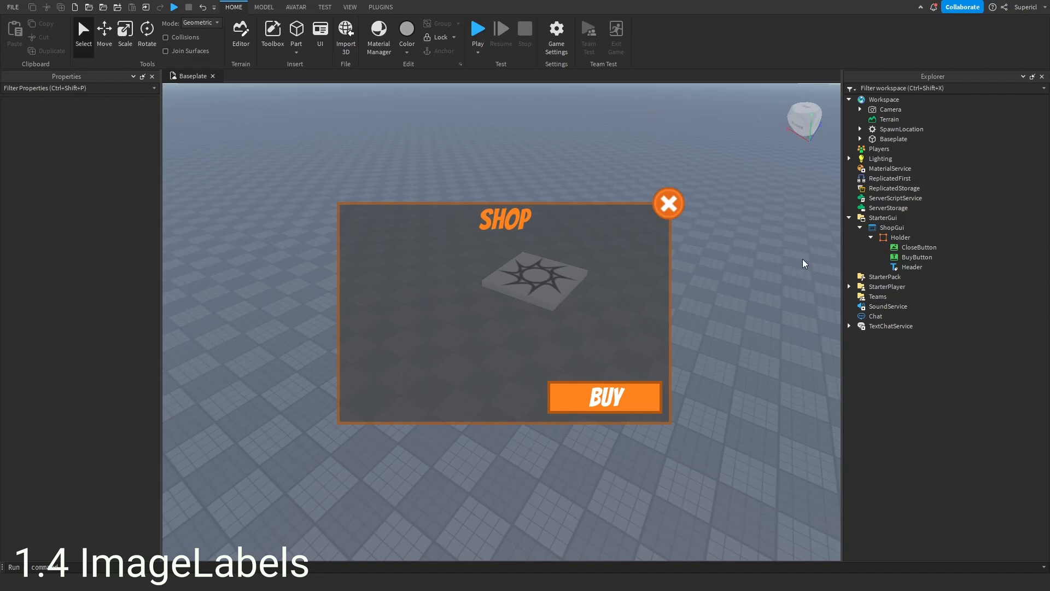
# - Insert an ImageLabel into Holder and place it on the frame's right side at about 172 x 161
pyautogui.moveTo(885, 239)
pyautogui.click(918, 237)
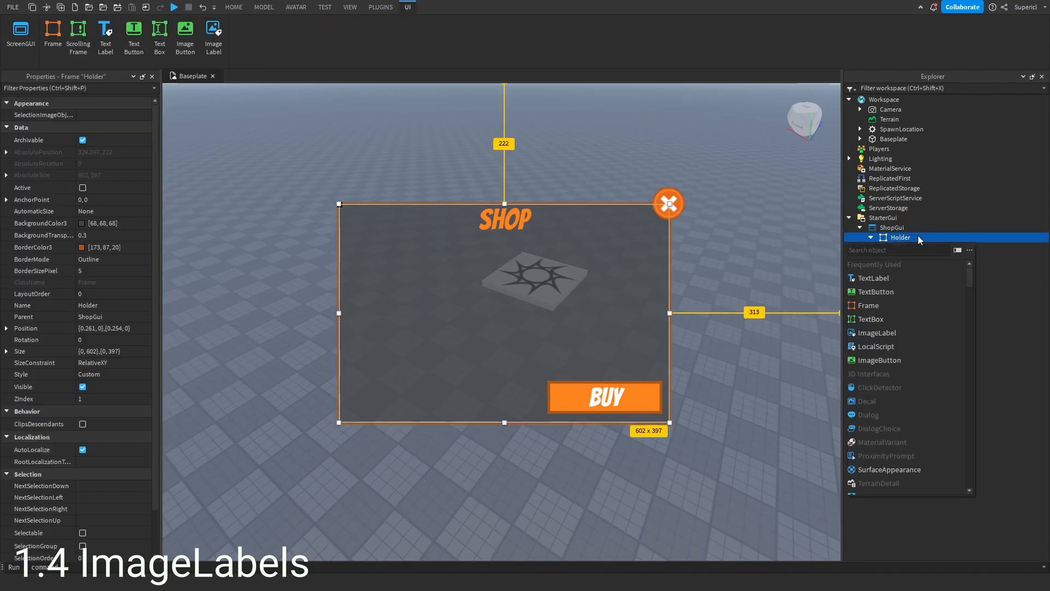
pyautogui.click(894, 333)
pyautogui.click(917, 267)
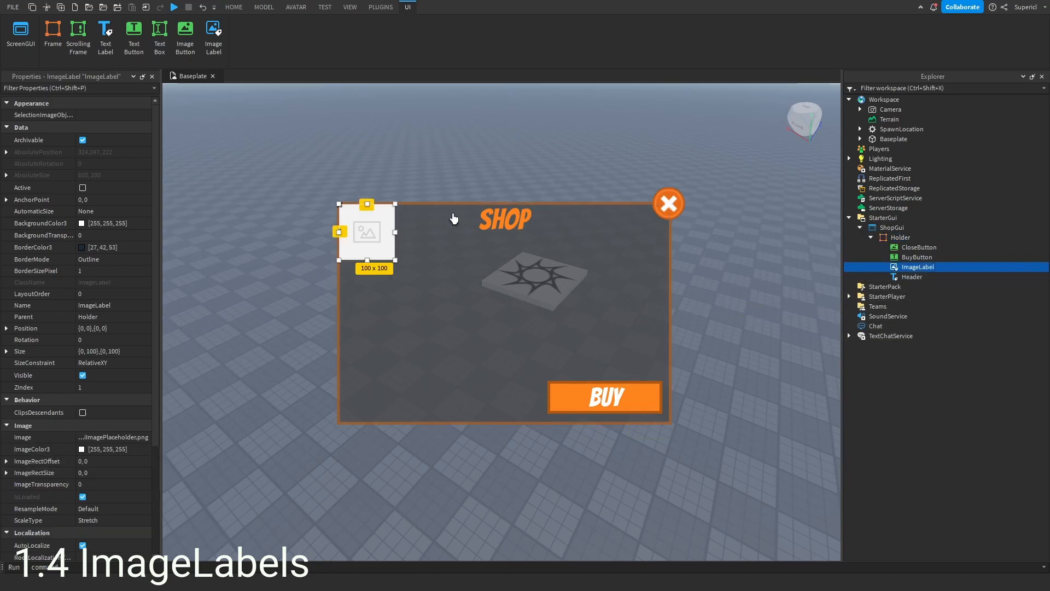
pyautogui.moveTo(367, 241); pyautogui.dragTo(579, 281)
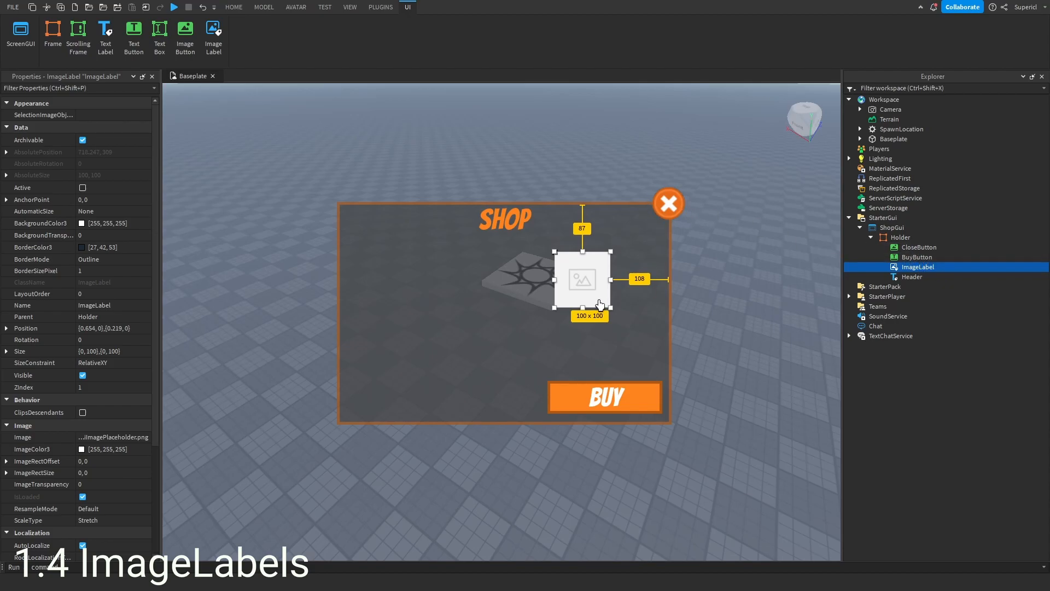
pyautogui.moveTo(610, 308)
pyautogui.mouseDown()
pyautogui.moveTo(670, 353)
pyautogui.moveTo(604, 297)
pyautogui.moveTo(617, 299)
pyautogui.mouseUp()
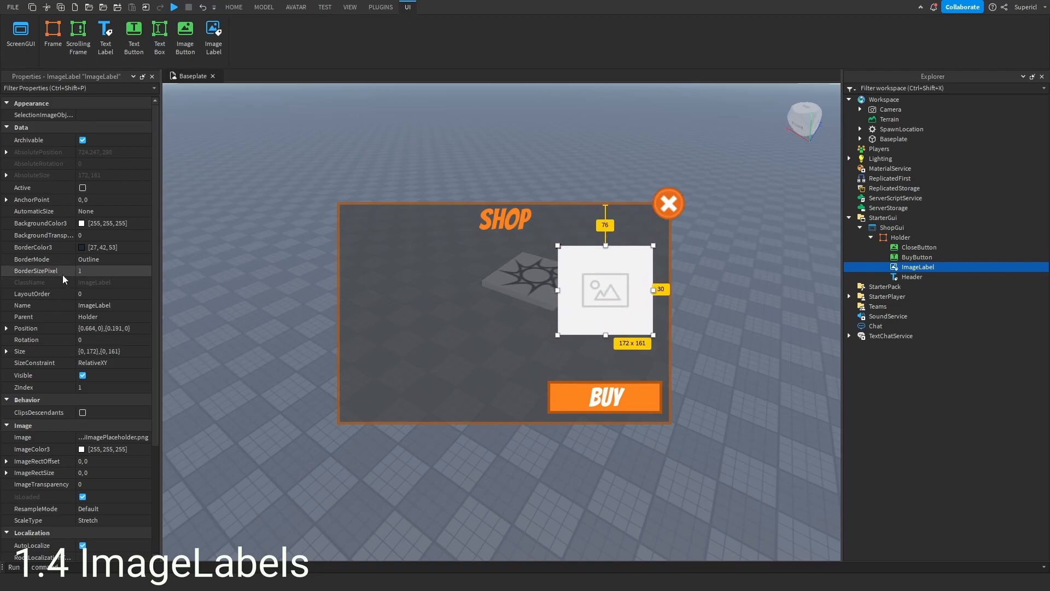
# - Give the ImageLabel a 5-pixel dark orange border matching the BuyButton and nudge it slightly up
pyautogui.scroll(-5, 62, 275)
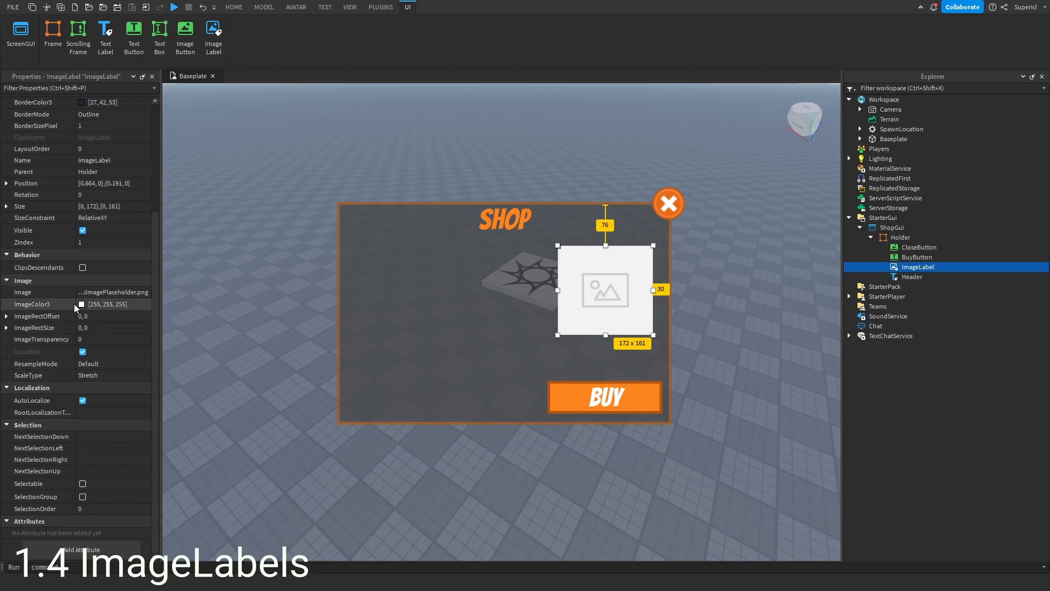
pyautogui.scroll(4, 82, 310)
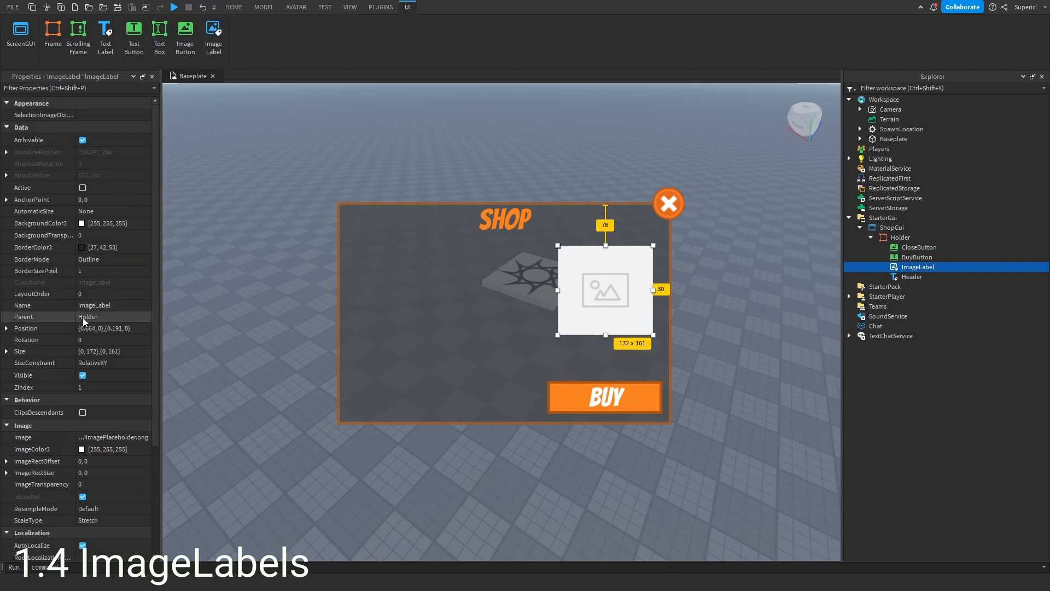
pyautogui.scroll(-4, 79, 279)
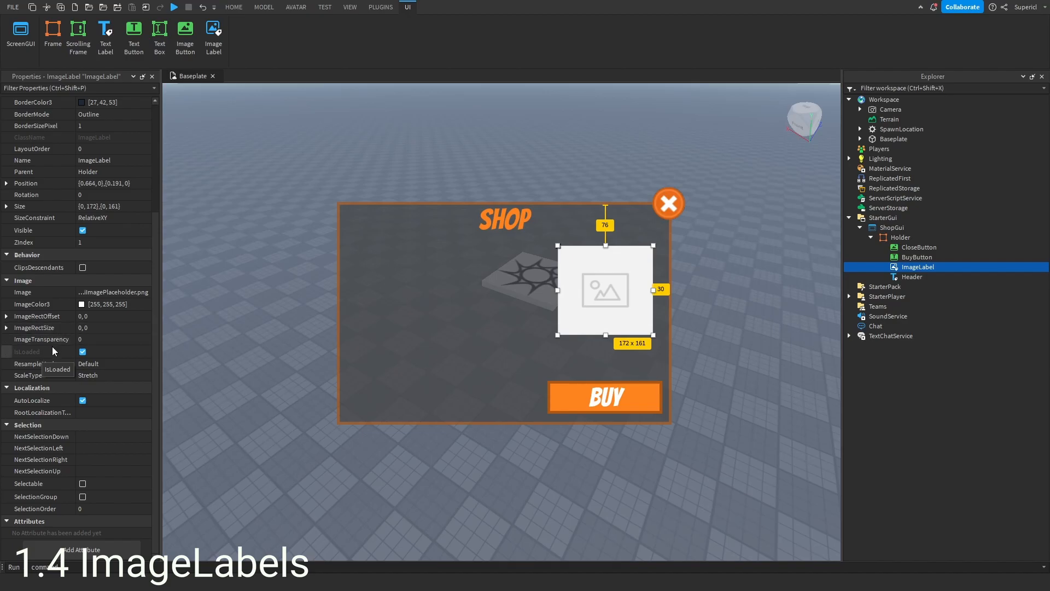
pyautogui.scroll(5, 67, 308)
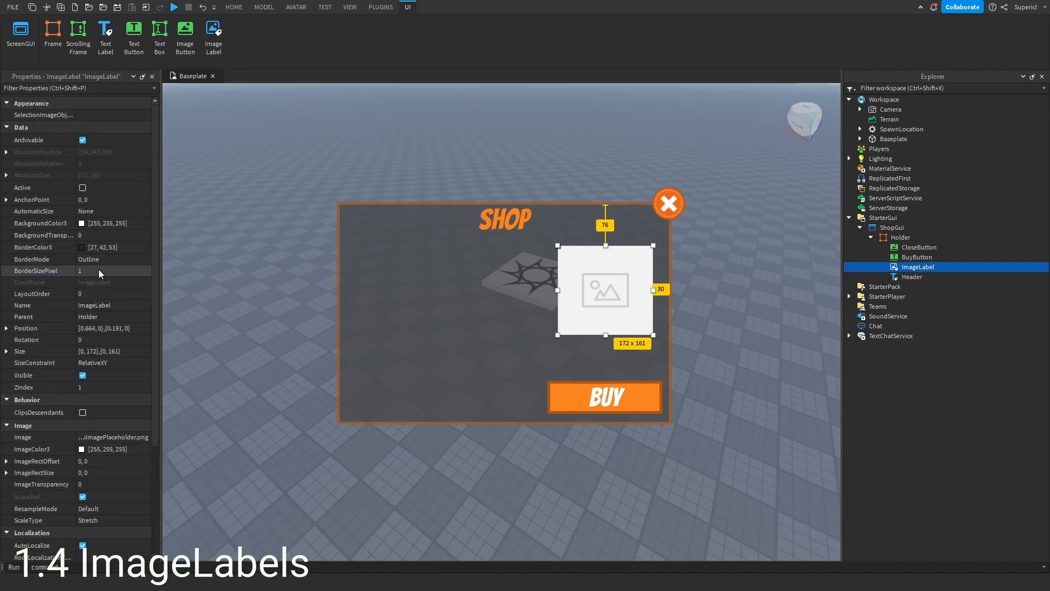
pyautogui.click(81, 248)
pyautogui.moveTo(573, 176); pyautogui.dragTo(967, 262)
pyautogui.click(878, 378)
pyautogui.click(661, 392)
pyautogui.click(984, 477)
pyautogui.click(548, 346)
pyautogui.click(651, 408)
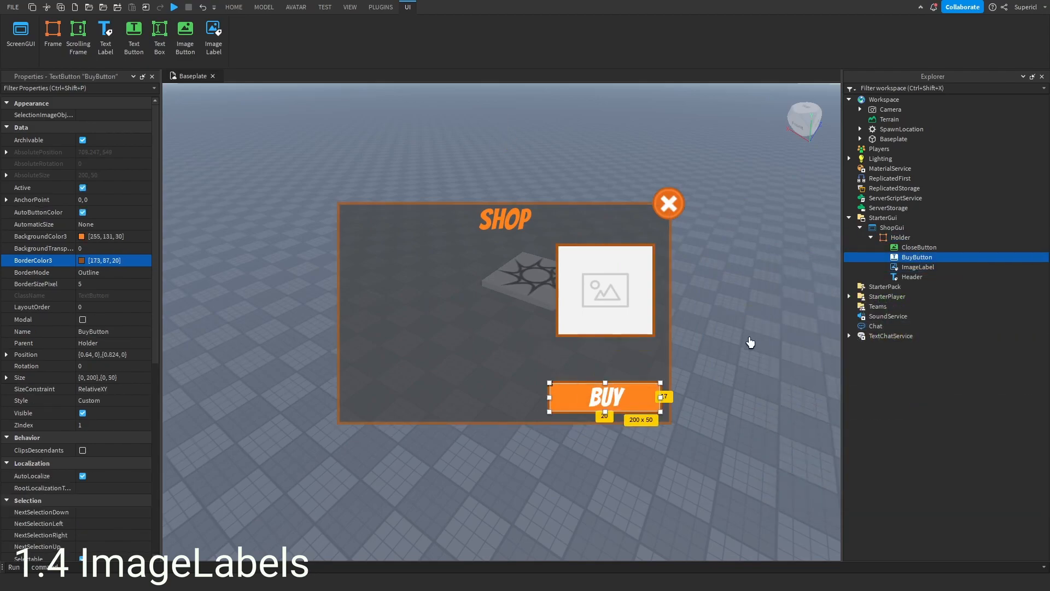
pyautogui.click(912, 277)
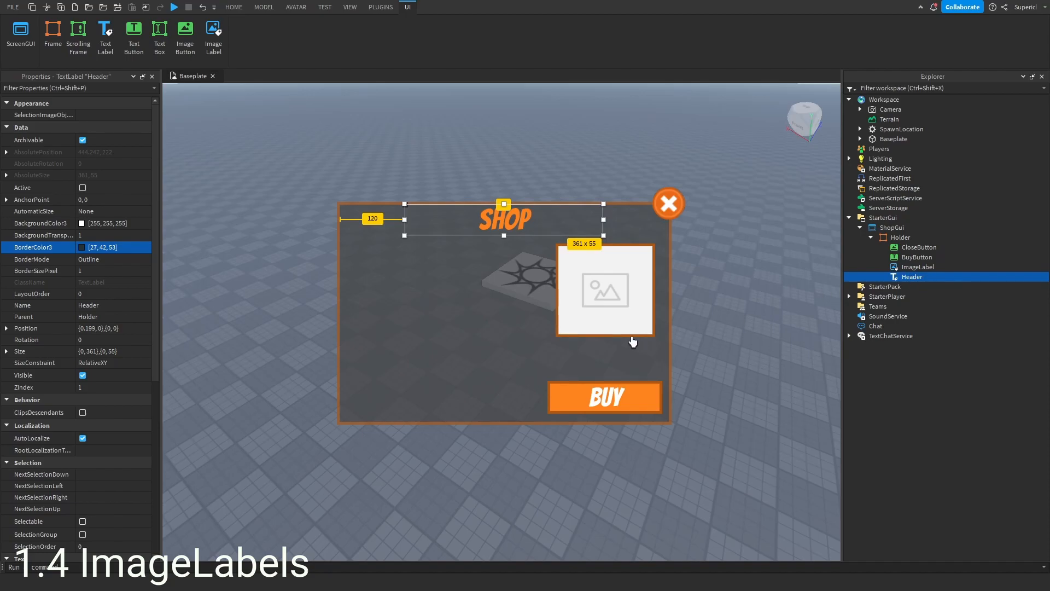
pyautogui.moveTo(610, 320); pyautogui.dragTo(608, 305)
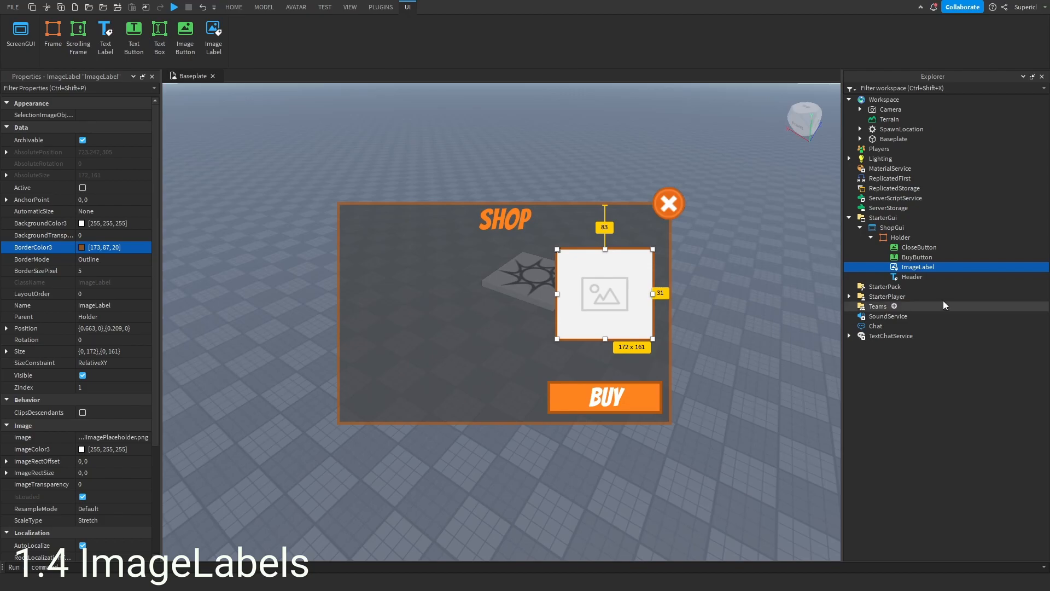
# - Insert a TextLabel into Holder and place it just above the BuyButton at about 200 x 31
pyautogui.click(919, 238)
pyautogui.click(891, 279)
pyautogui.moveTo(392, 221); pyautogui.dragTo(600, 362)
# - Set the new label's background colour to the orange 255, 131, 30 picked from the BuyButton
pyautogui.click(82, 223)
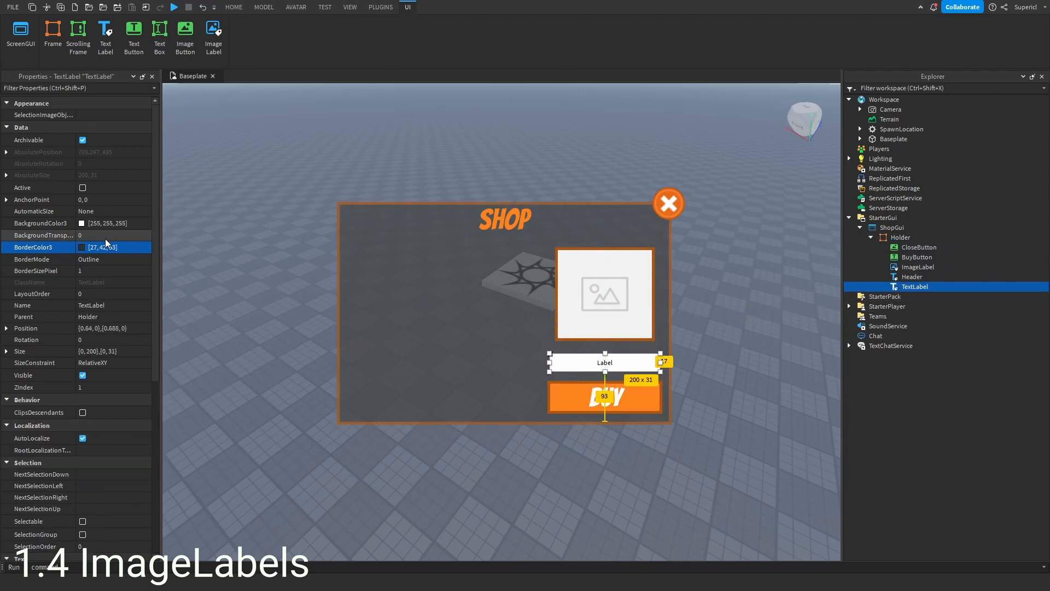
pyautogui.moveTo(572, 178); pyautogui.dragTo(909, 213)
pyautogui.click(790, 328)
pyautogui.click(640, 402)
pyautogui.click(931, 427)
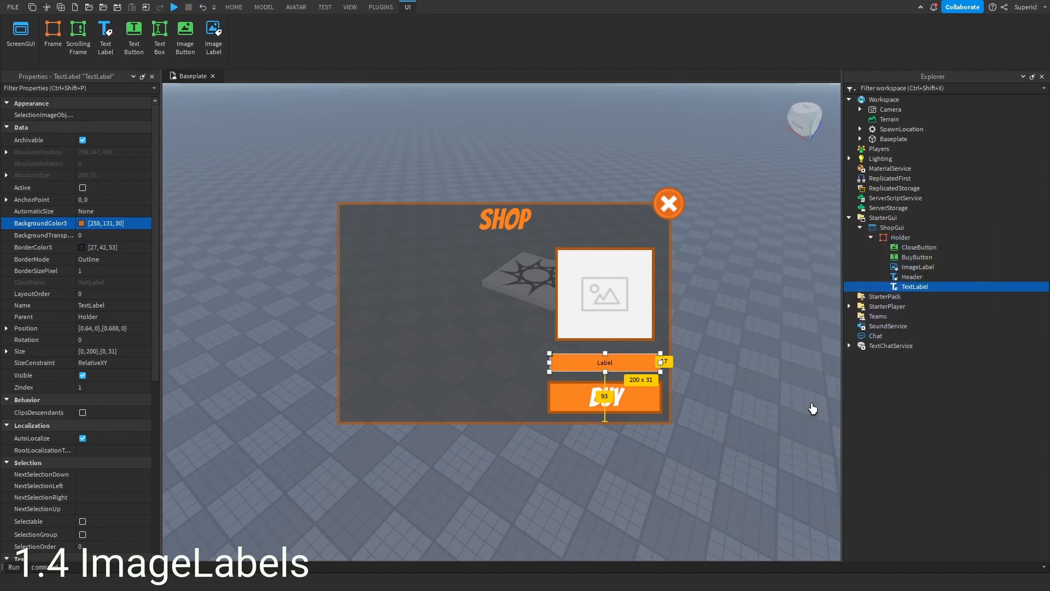
# - Give the label a 5-pixel border in the BuyButton's dark orange border colour
pyautogui.click(110, 272)
pyautogui.write('5')
pyautogui.click(82, 247)
pyautogui.moveTo(438, 171); pyautogui.dragTo(257, 147)
pyautogui.click(272, 262)
pyautogui.click(661, 405)
pyautogui.click(419, 361)
# - Set the label's text to itemName
pyautogui.scroll(-8, 70, 294)
pyautogui.click(94, 363)
pyautogui.press('BackSpace')
pyautogui.write('itemName')
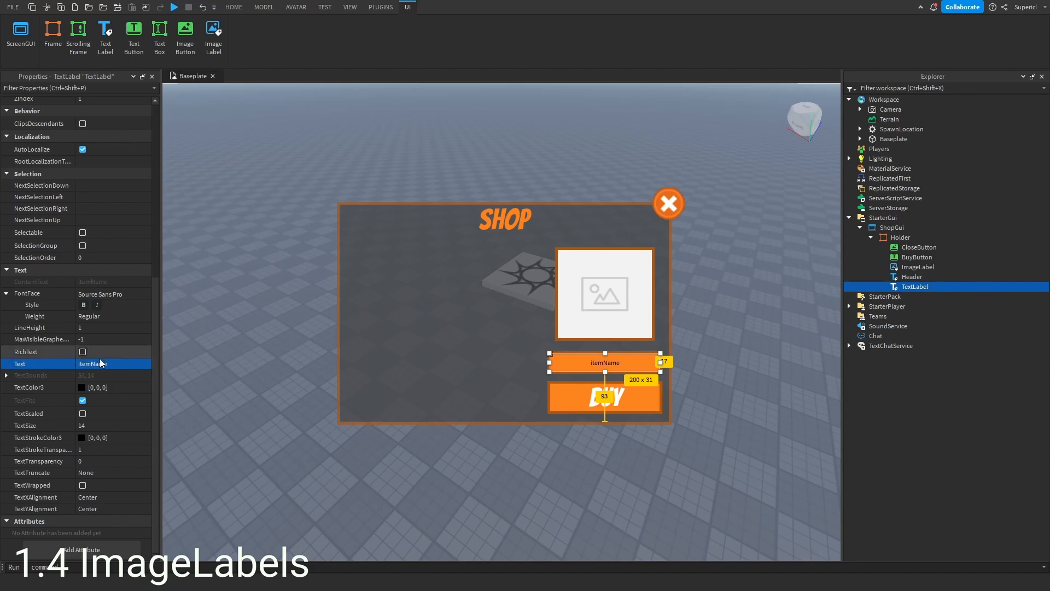
# - Turn on TextScaled for the item name label and set its text colour to white
pyautogui.click(83, 413)
pyautogui.click(82, 387)
pyautogui.click(463, 352)
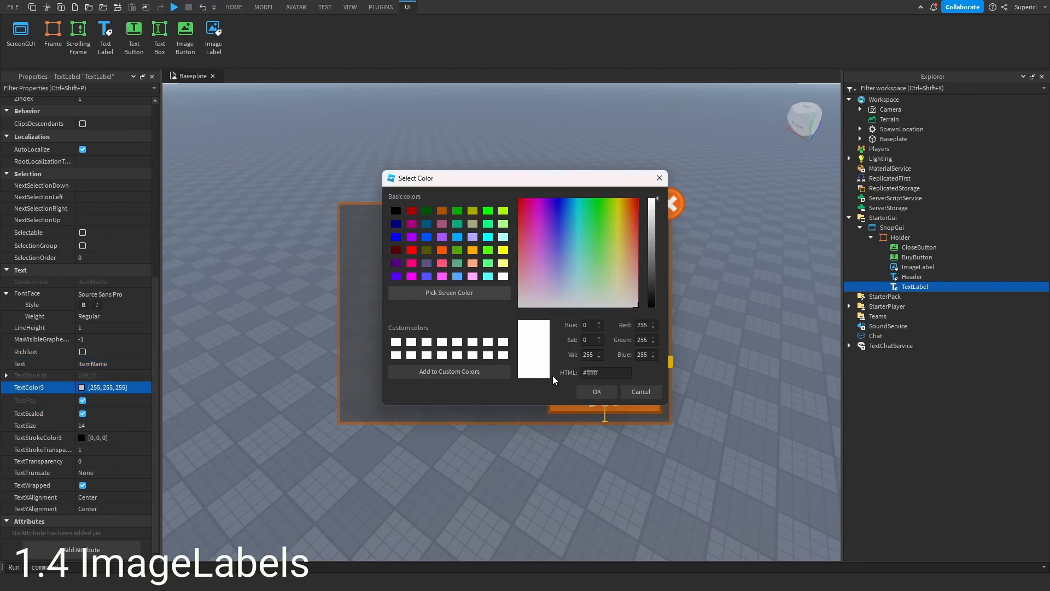
pyautogui.click(597, 391)
# - Change the label's font to Comic Neue Angular
pyautogui.click(145, 294)
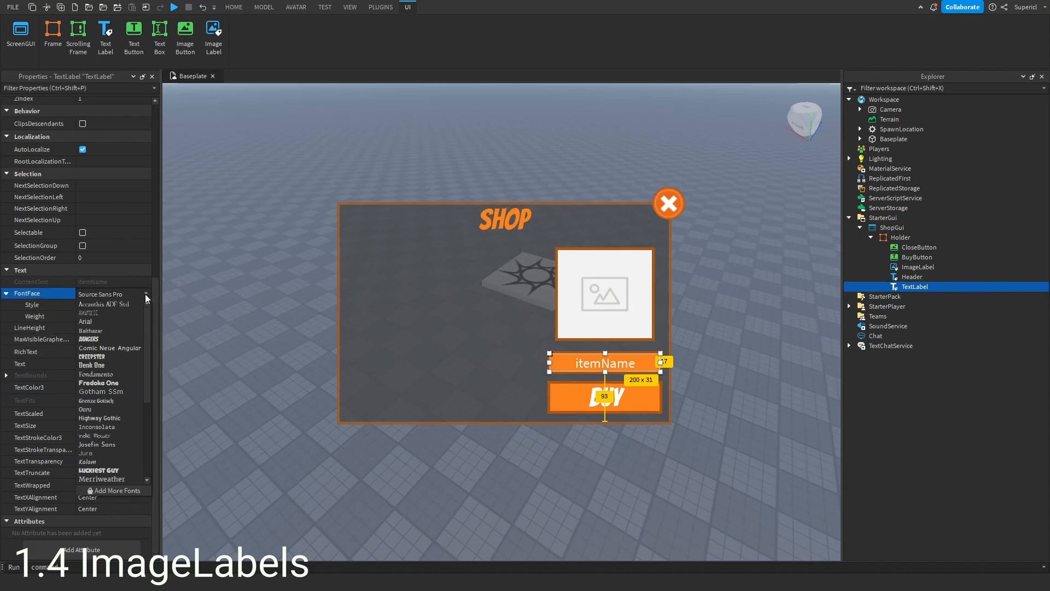
pyautogui.click(96, 348)
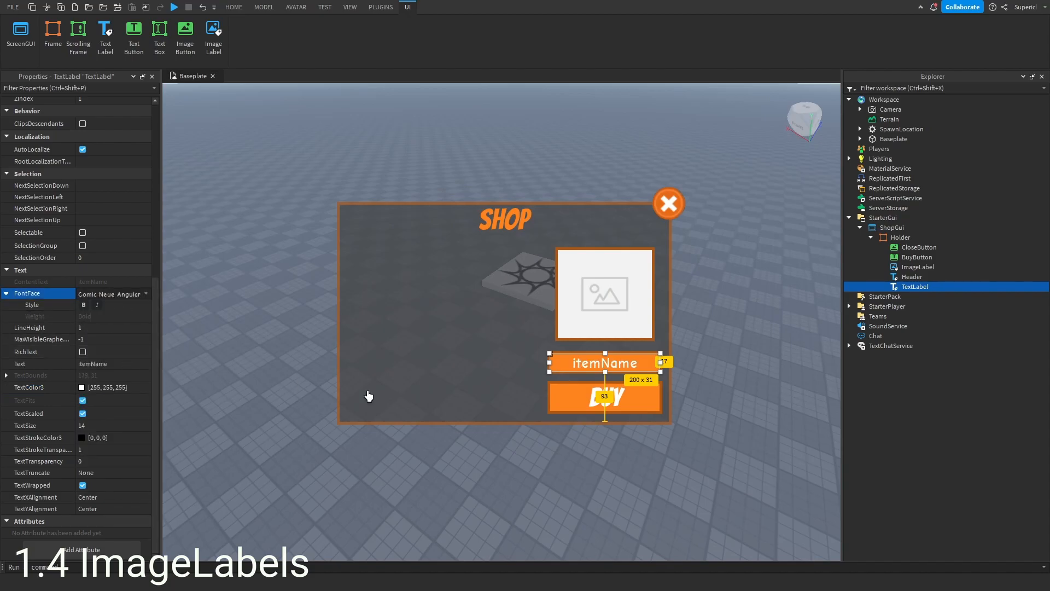
# - Rename the TextLabel to ItemName
pyautogui.doubleClick(915, 288)
pyautogui.write('ItemName')
pyautogui.press('Return')
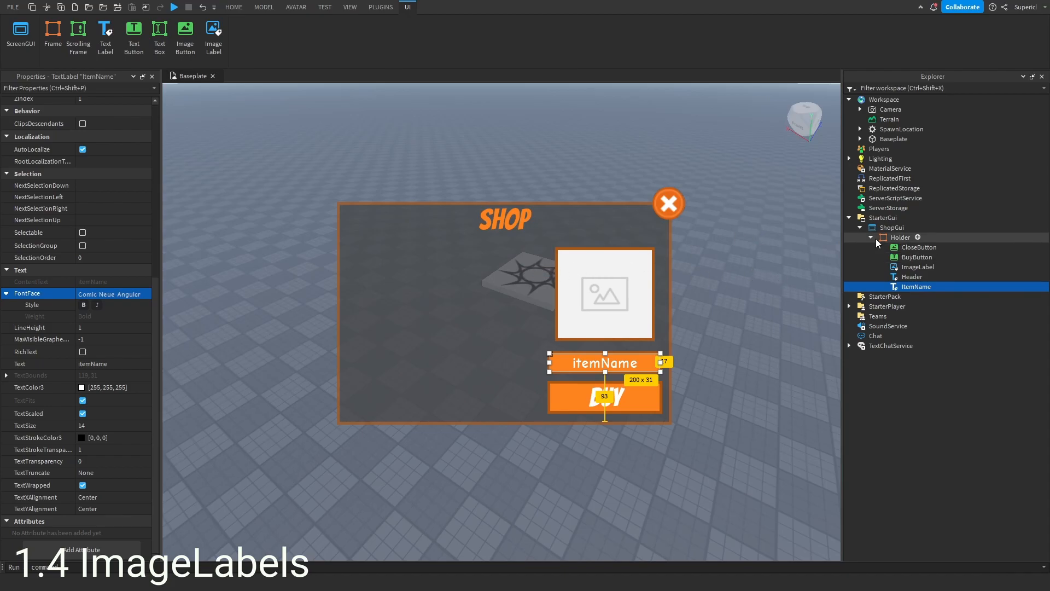
# - Insert a Frame into Holder and size it to about 241 x 305 on the panel's right side
pyautogui.click(900, 237)
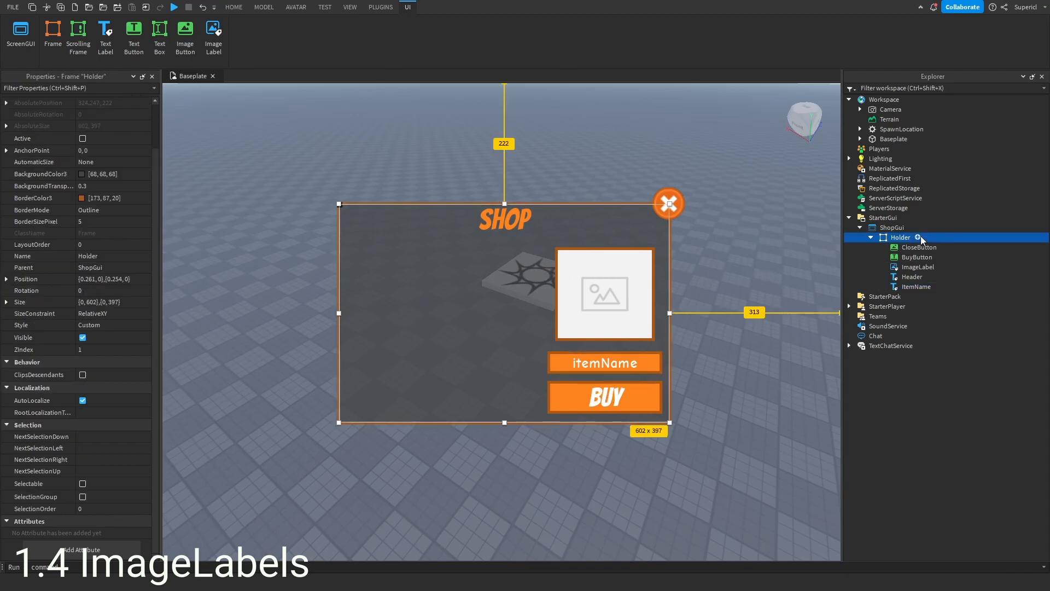
pyautogui.click(918, 237)
pyautogui.click(876, 301)
pyautogui.moveTo(358, 232); pyautogui.dragTo(538, 266)
pyautogui.moveTo(580, 299); pyautogui.dragTo(666, 411)
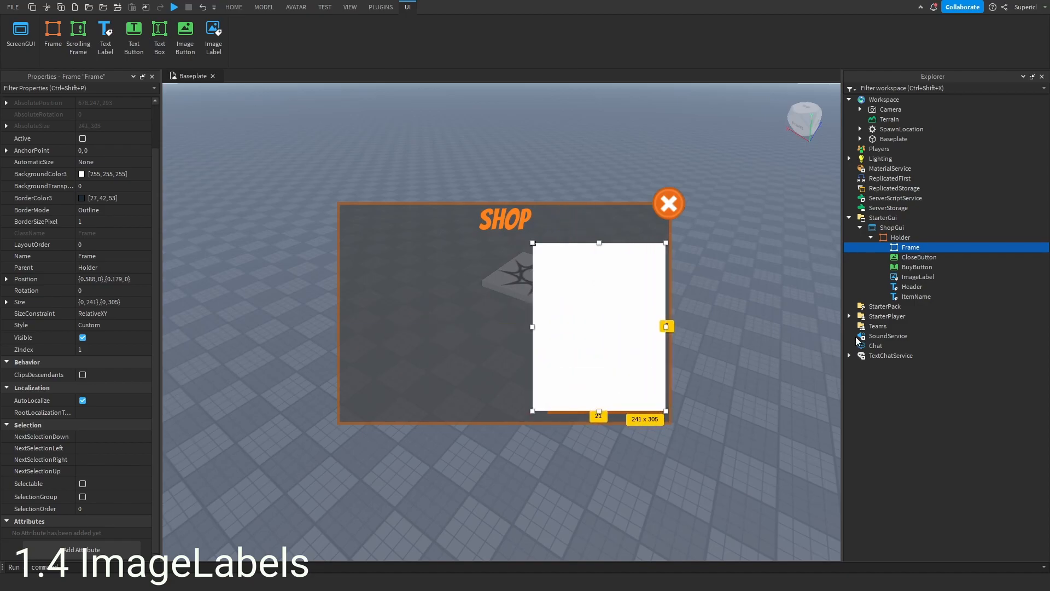
# - Move BuyButton, ImageLabel and ItemName into the new Frame and position them inside it
pyautogui.click(905, 267)
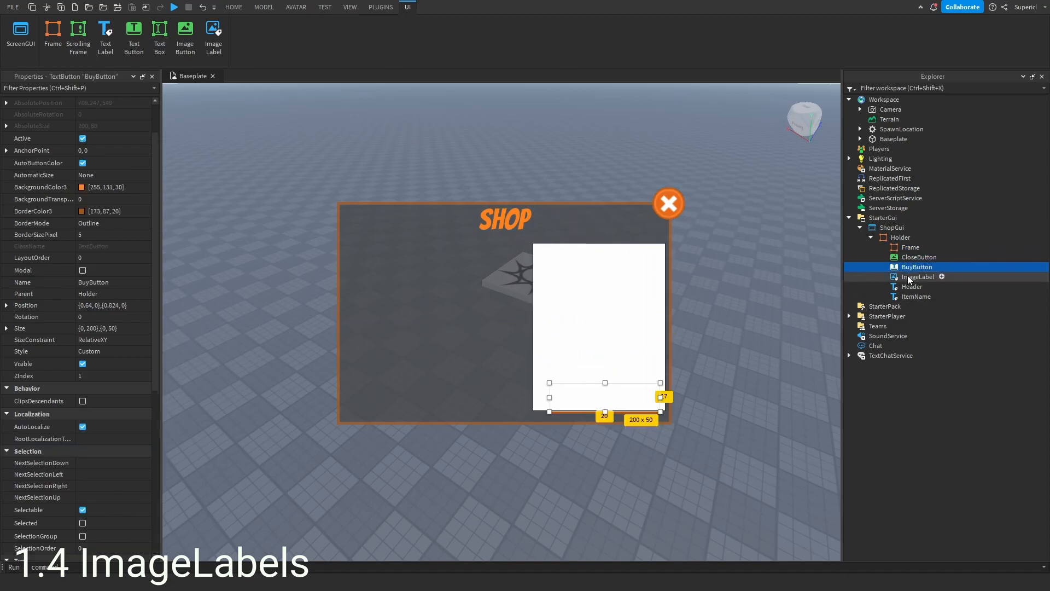
pyautogui.keyDown('ctrl'); pyautogui.click(910, 277); pyautogui.keyUp('ctrl')
pyautogui.keyDown('shift'); pyautogui.click(910, 300); pyautogui.keyUp('shift')
pyautogui.click(911, 298)
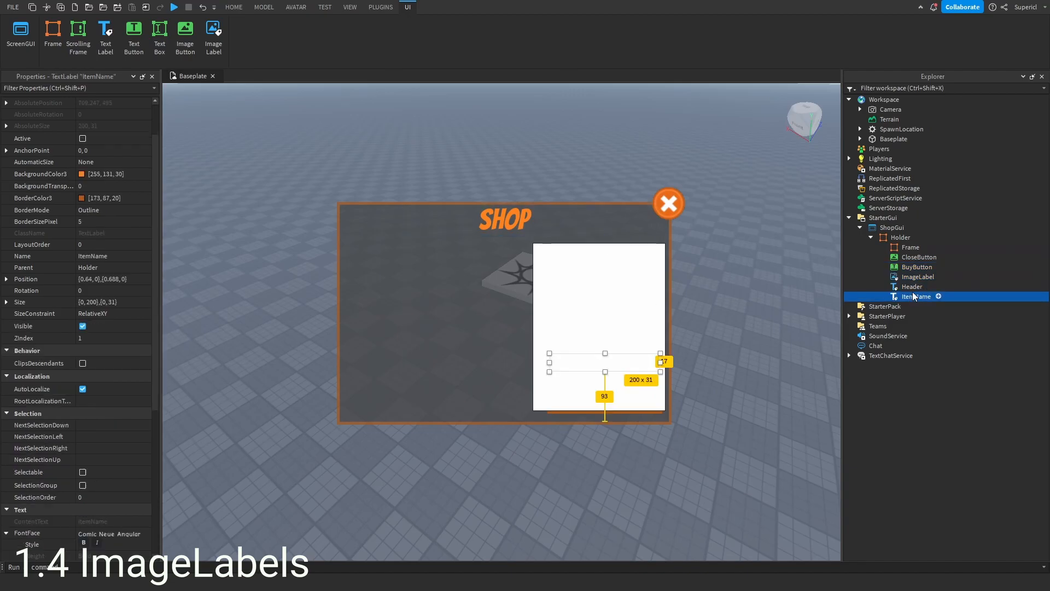
pyautogui.click(915, 267)
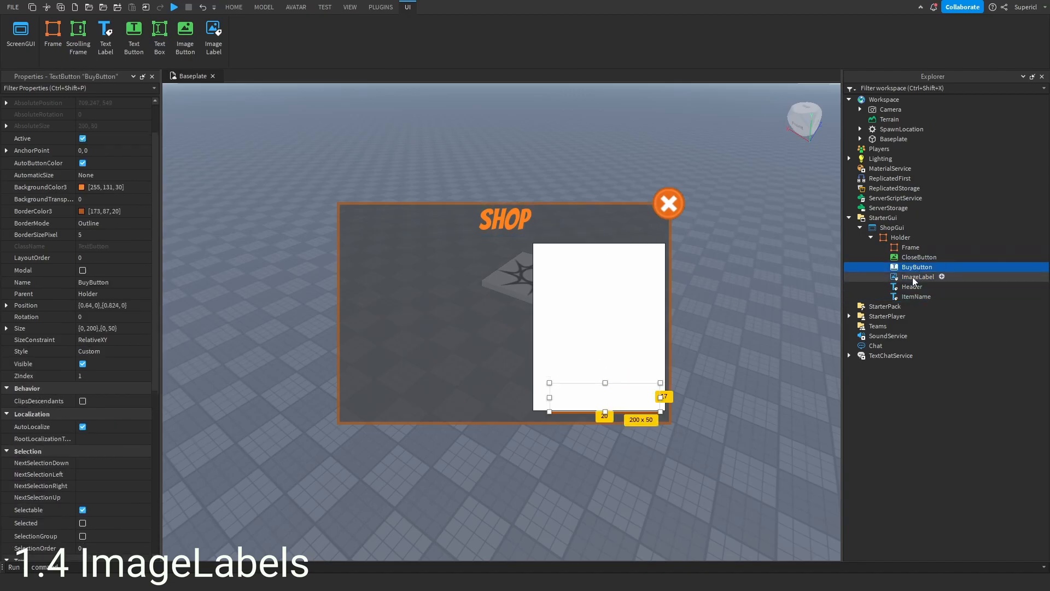
pyautogui.keyDown('ctrl'); pyautogui.click(918, 277); pyautogui.keyUp('ctrl')
pyautogui.keyDown('ctrl'); pyautogui.click(917, 296); pyautogui.keyUp('ctrl')
pyautogui.moveTo(914, 268); pyautogui.dragTo(912, 249)
pyautogui.moveTo(653, 322); pyautogui.dragTo(583, 298)
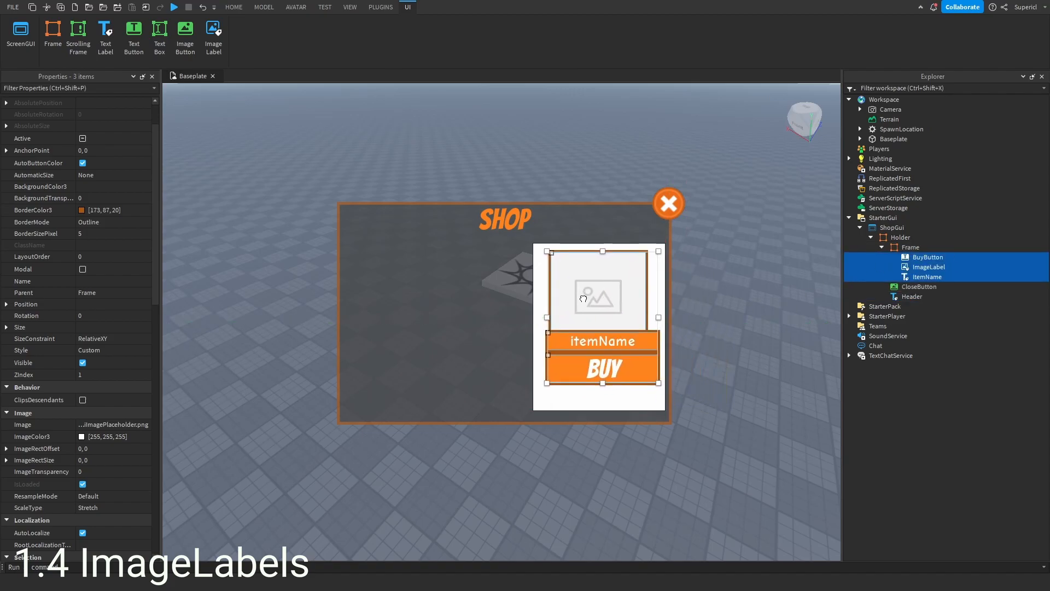
# - Move the Buy button slightly lower inside the frame
pyautogui.click(675, 363)
pyautogui.click(929, 257)
pyautogui.moveTo(580, 373); pyautogui.dragTo(578, 387)
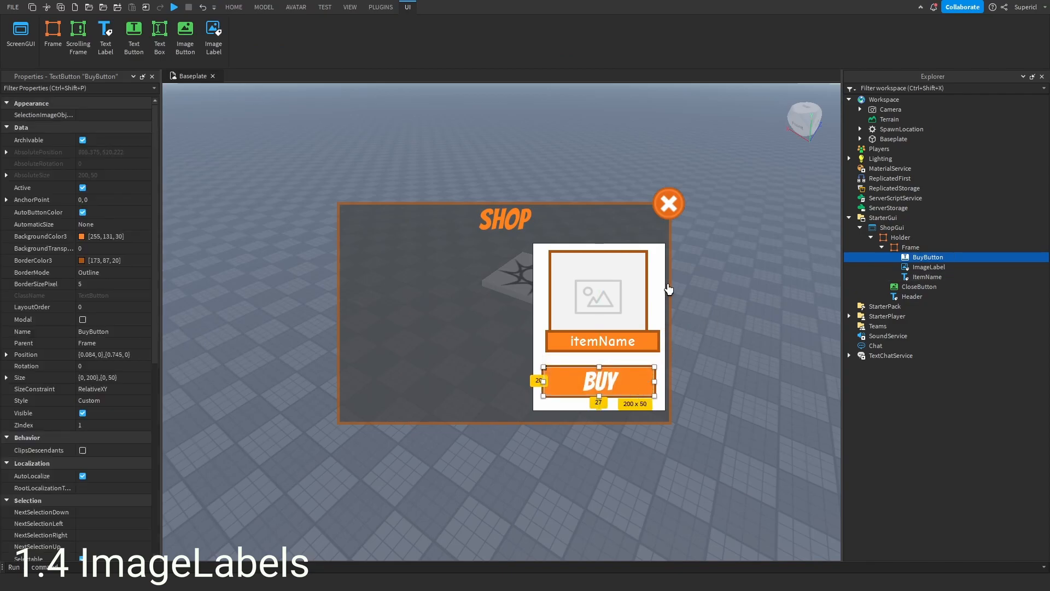
# - Adjust the frame's size and position and realign the image, name label and Buy button within it
pyautogui.click(661, 286)
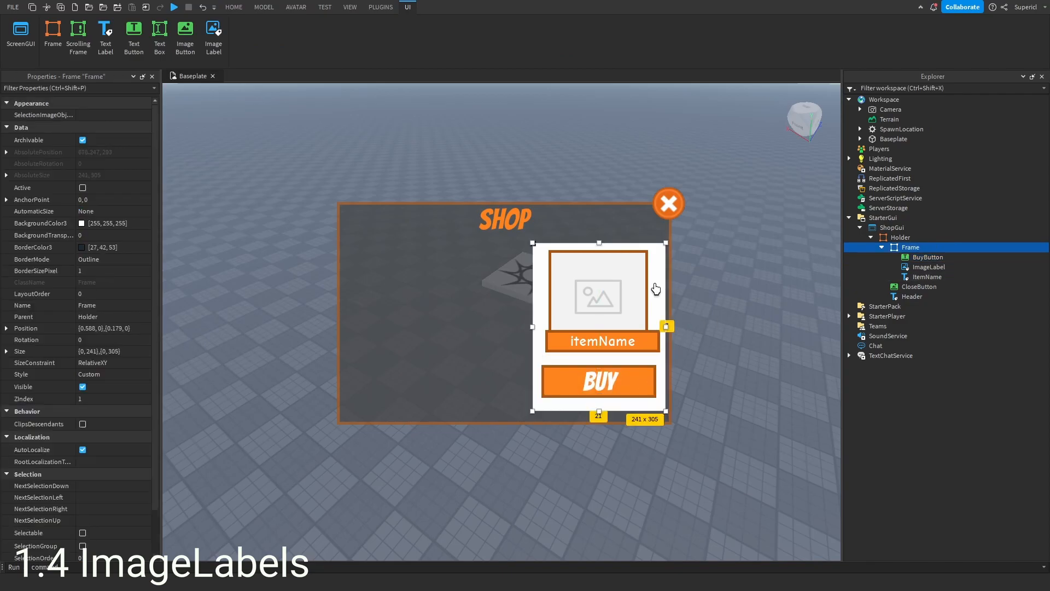
pyautogui.moveTo(656, 289)
pyautogui.mouseDown()
pyautogui.moveTo(550, 271)
pyautogui.moveTo(637, 298)
pyautogui.moveTo(584, 260)
pyautogui.moveTo(653, 286)
pyautogui.mouseUp()
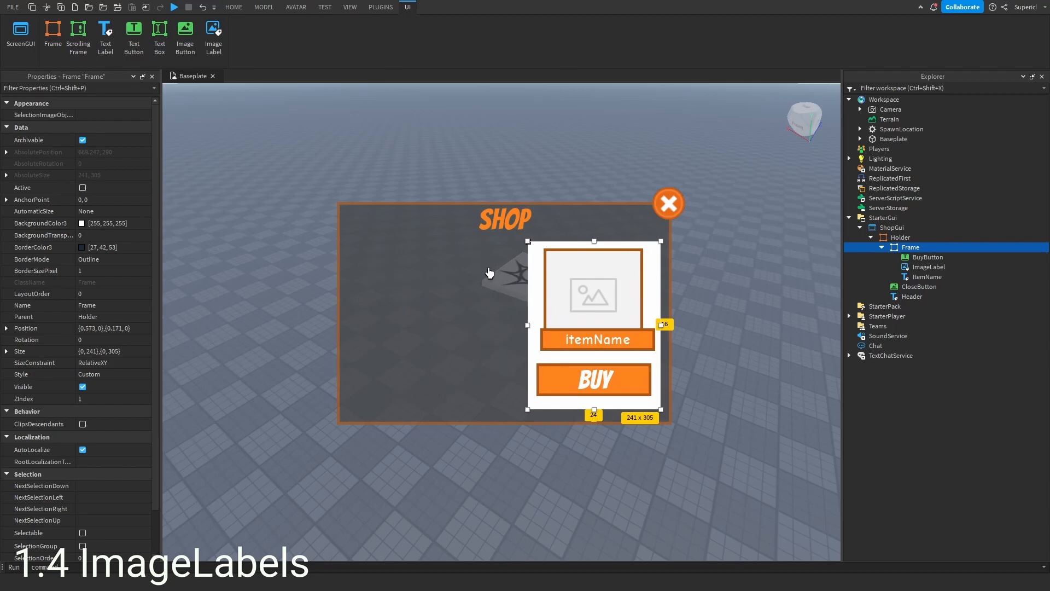
pyautogui.moveTo(528, 325); pyautogui.dragTo(509, 354)
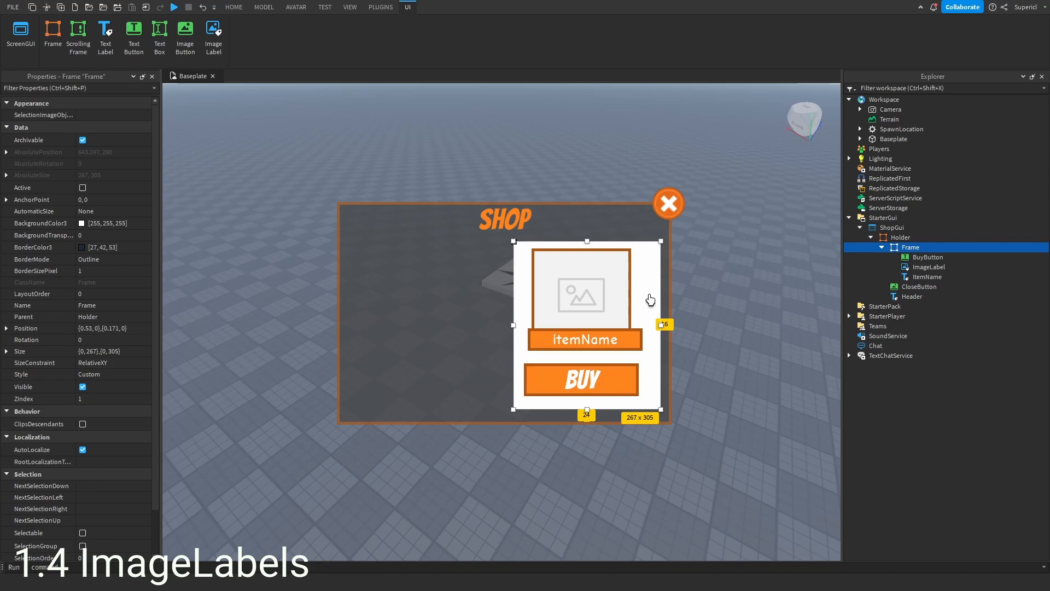
pyautogui.moveTo(646, 290); pyautogui.dragTo(645, 291)
pyautogui.moveTo(514, 329); pyautogui.dragTo(530, 328)
pyautogui.click(609, 332)
pyautogui.moveTo(627, 344); pyautogui.dragTo(622, 351)
pyautogui.moveTo(625, 391); pyautogui.dragTo(624, 400)
pyautogui.moveTo(610, 352); pyautogui.dragTo(610, 362)
# - Set the frame's background transparency to 1
pyautogui.click(911, 247)
pyautogui.click(103, 234)
pyautogui.write('1')
pyautogui.press('Return')
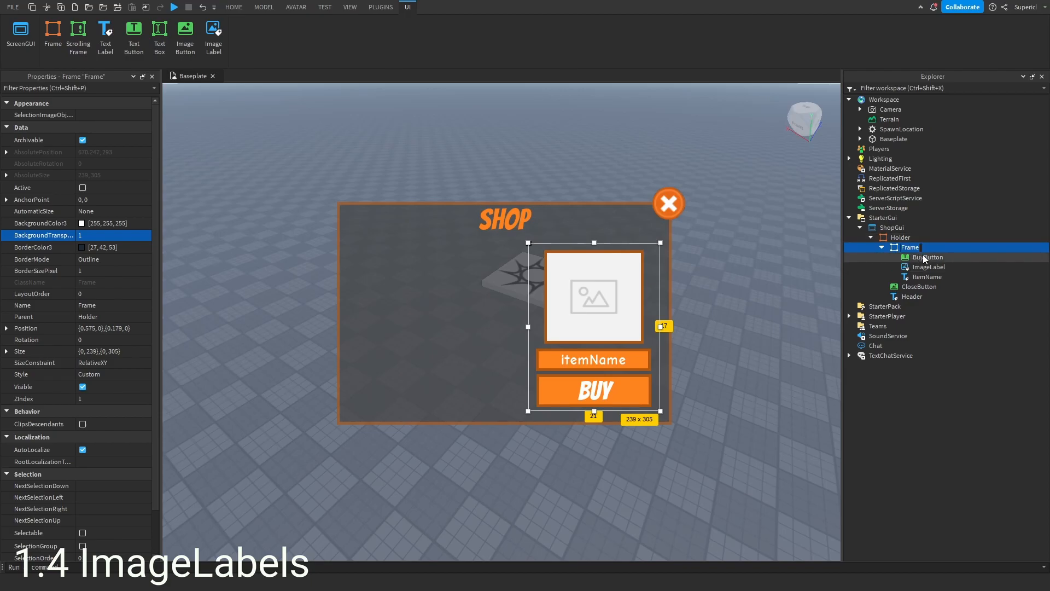
# - Try to rename the frame InfoHolder
pyautogui.write('InfoHolder')
pyautogui.press('Return')
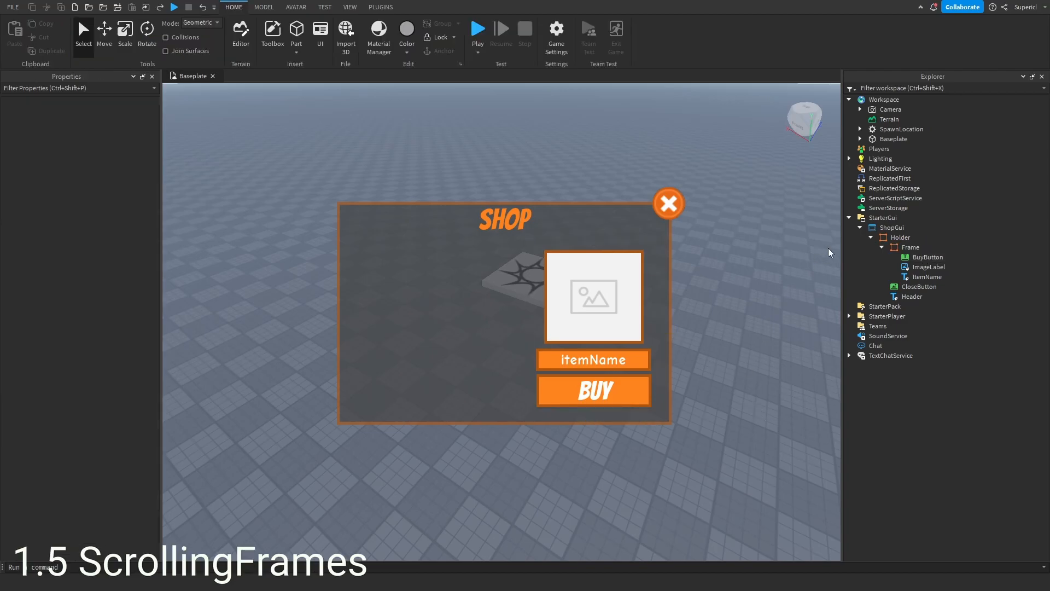
# - Insert a ScrollingFrame into Holder and size it to about 332 x 303 on the panel's left side
pyautogui.click(882, 247)
pyautogui.click(920, 237)
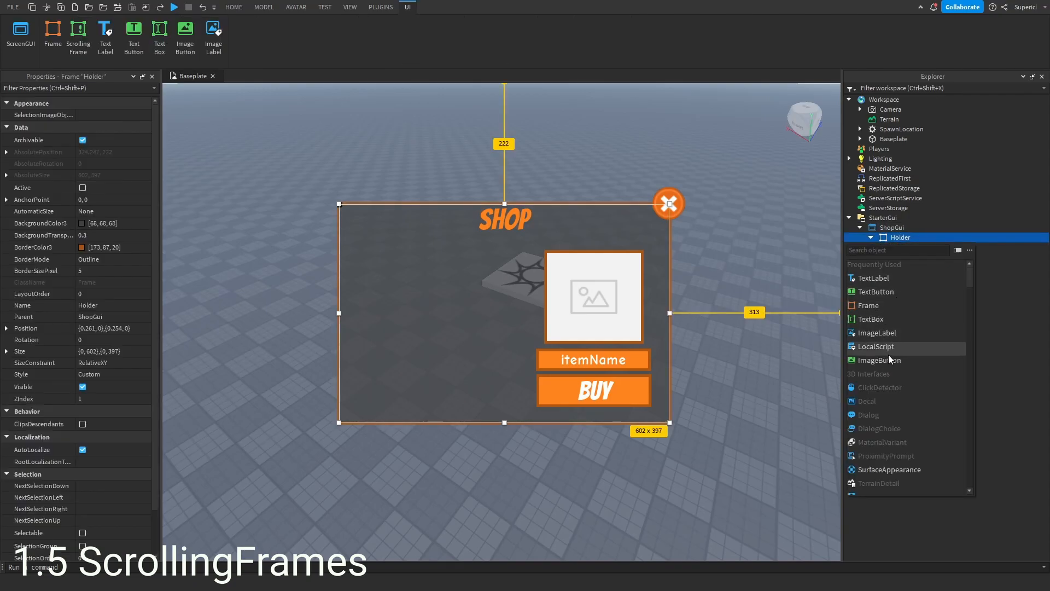
pyautogui.write('scrop')
pyautogui.press('BackSpace')
pyautogui.write('l')
pyautogui.click(908, 264)
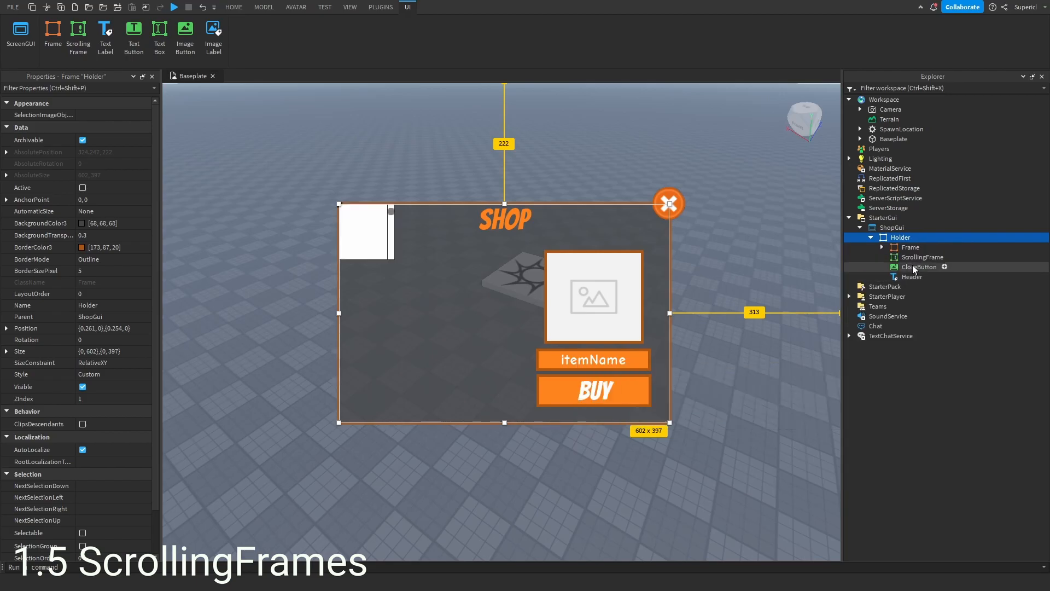
pyautogui.click(914, 258)
pyautogui.moveTo(357, 239); pyautogui.dragTo(535, 412)
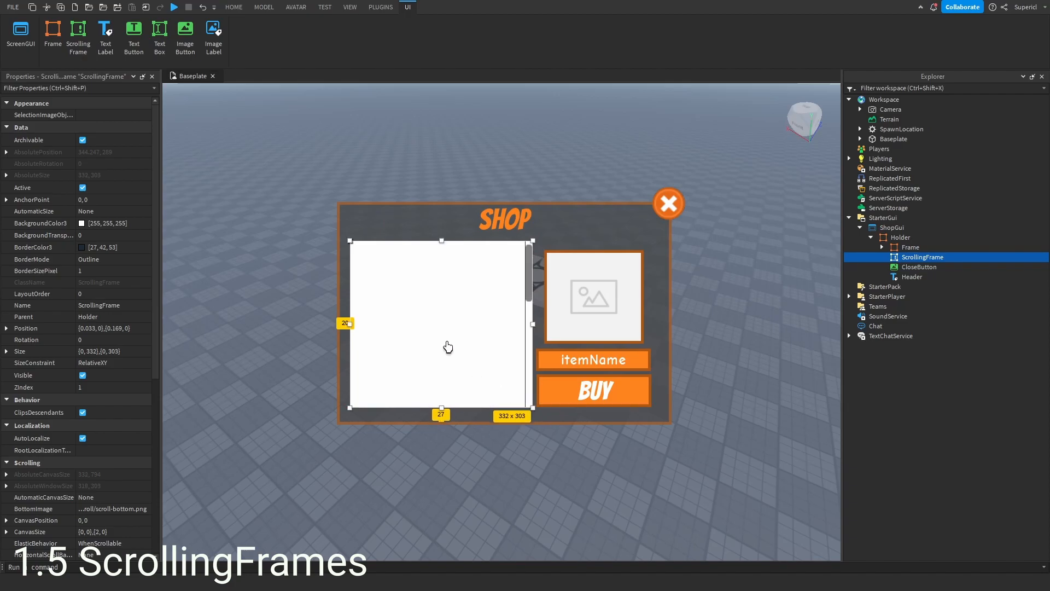
# - Set the ScrollingFrame's background transparency to 1
pyautogui.scroll(-8, 96, 313)
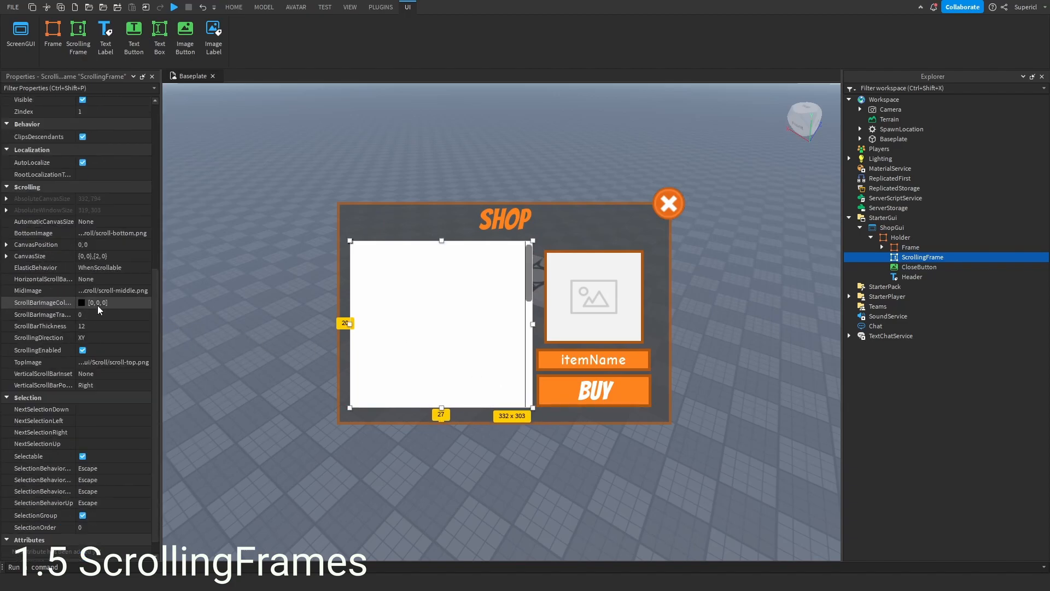
pyautogui.scroll(7, 96, 307)
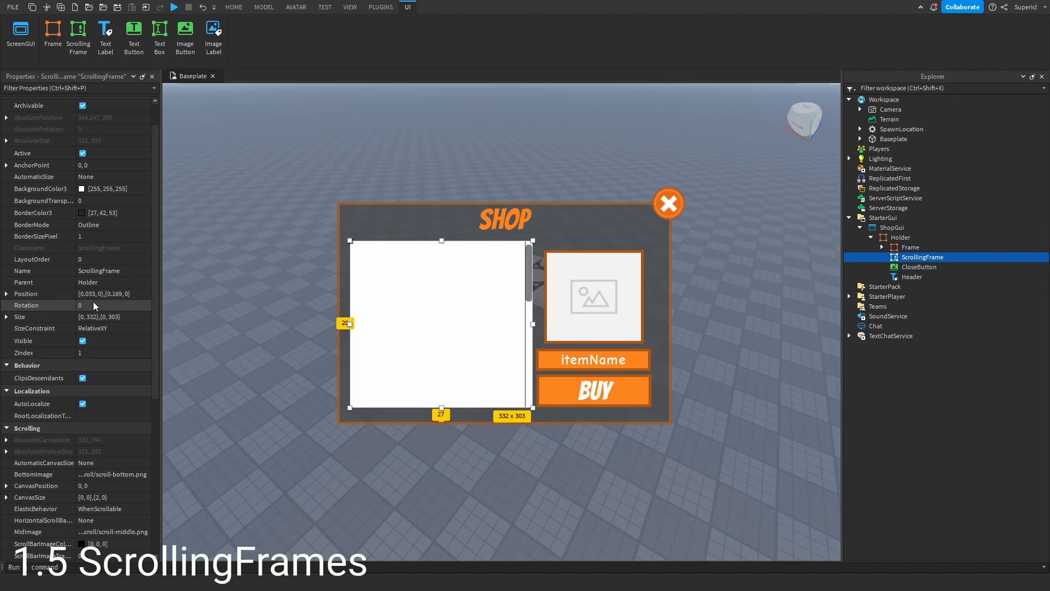
pyautogui.scroll(-5, 107, 274)
pyautogui.scroll(6, 109, 275)
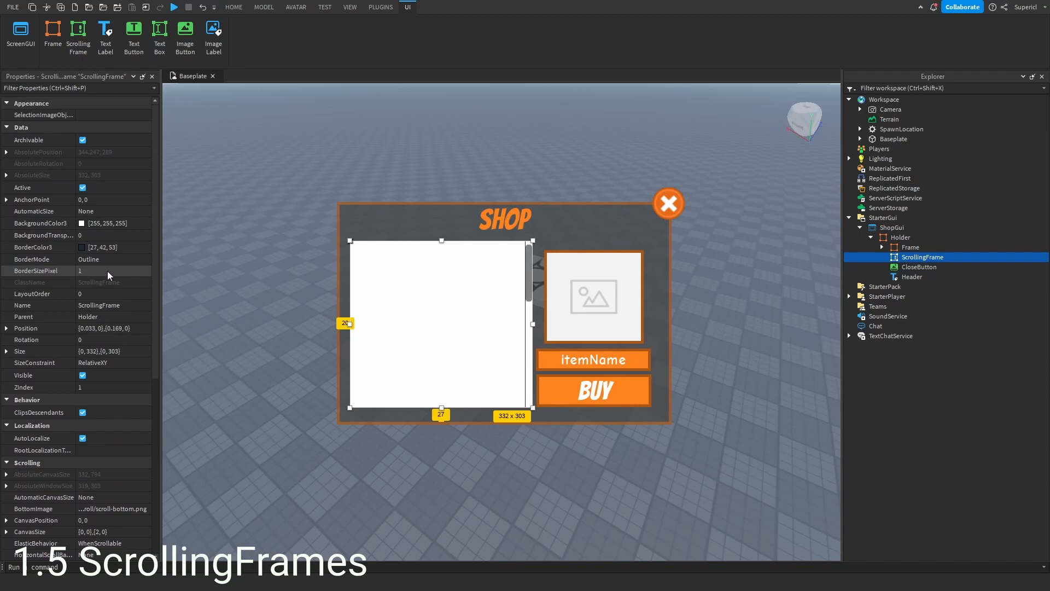
pyautogui.click(82, 236)
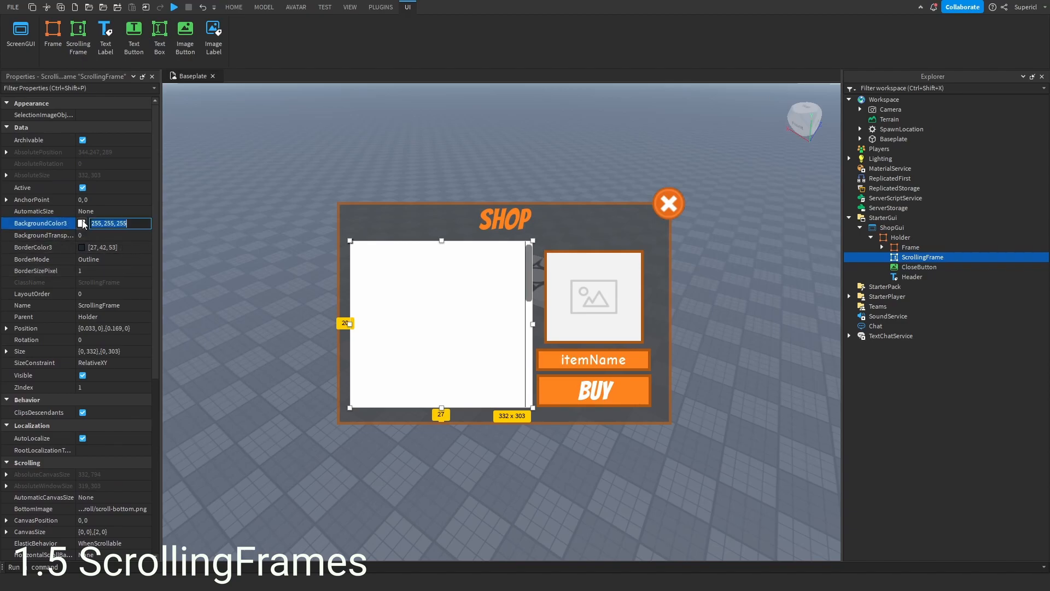
pyautogui.write('1')
pyautogui.press('Return')
# - Hide the ScrollingFrame's scroll bar by setting its ScrollBarThickness to 0
pyautogui.scroll(-8, 137, 232)
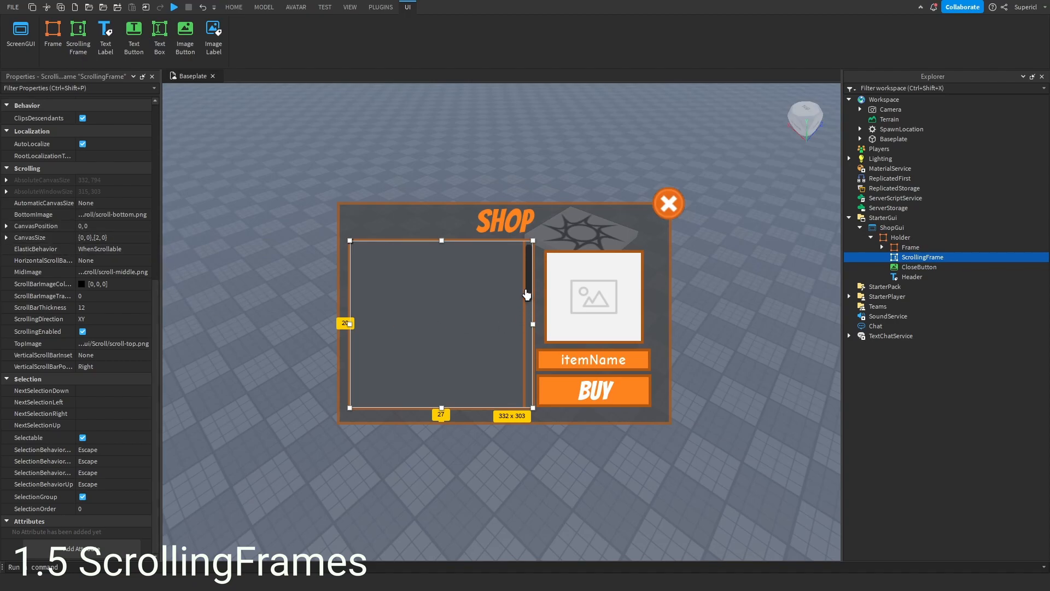
pyautogui.scroll(-5, 391, 334)
pyautogui.scroll(4, 404, 331)
pyautogui.scroll(1, 402, 329)
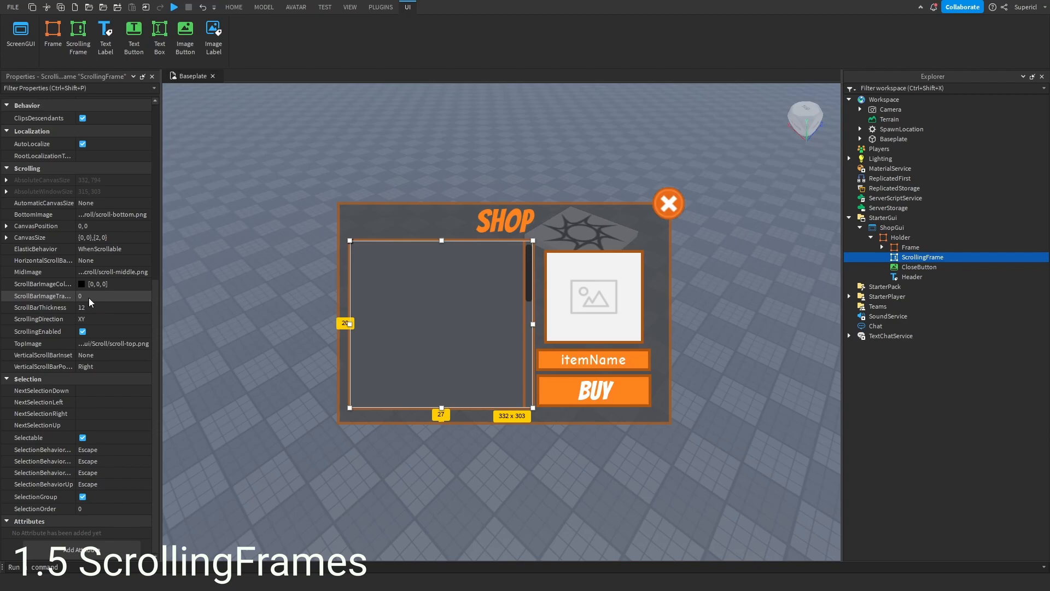
pyautogui.click(100, 308)
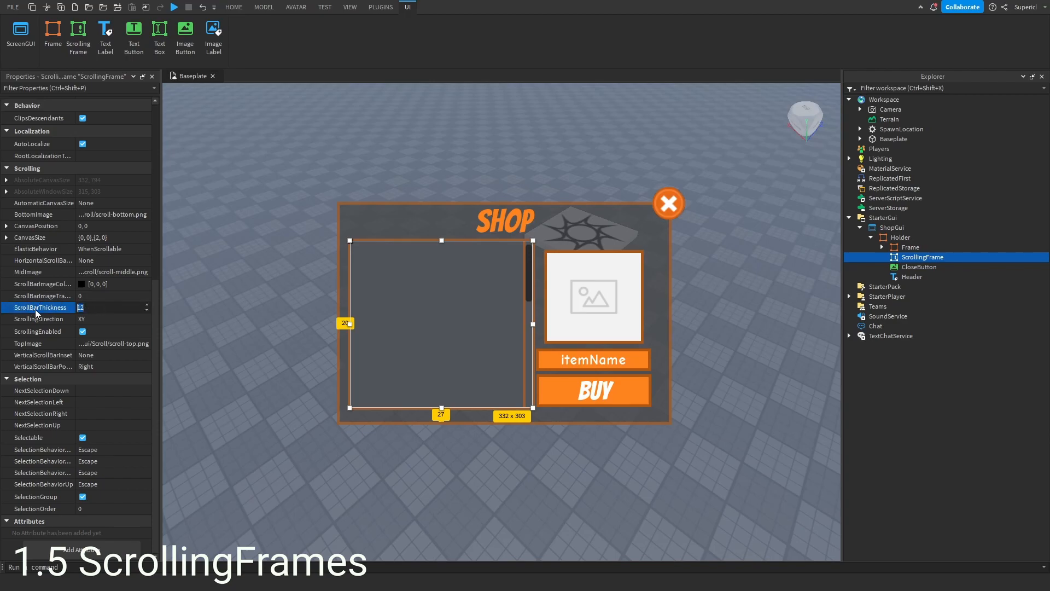
pyautogui.write('0')
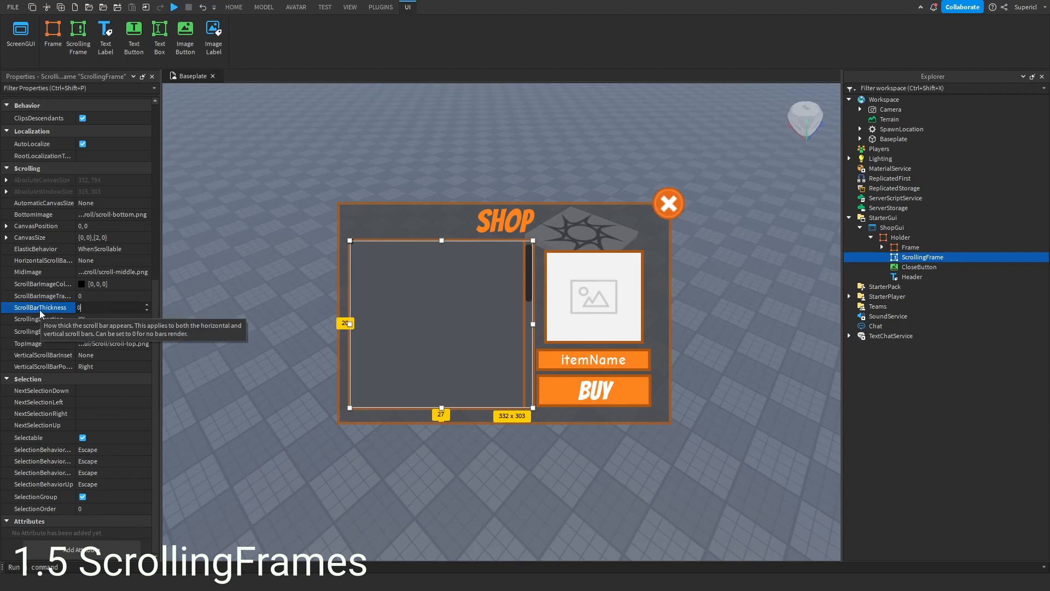
pyautogui.press('Return')
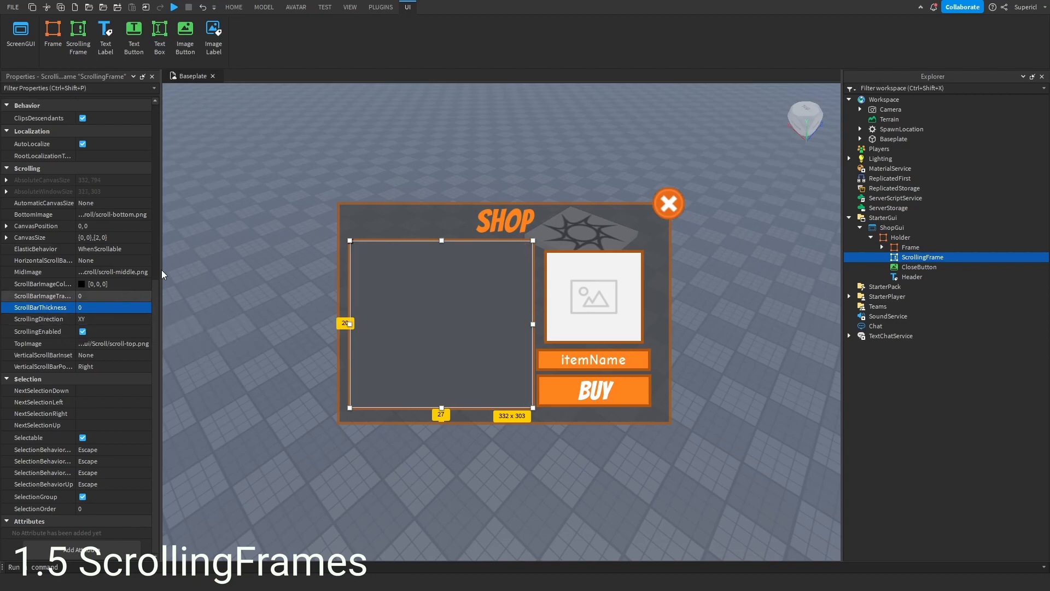
# - Try a scroll bar thickness of 1, then reselect the ScrollingFrame and restore it to 0
pyautogui.click(103, 312)
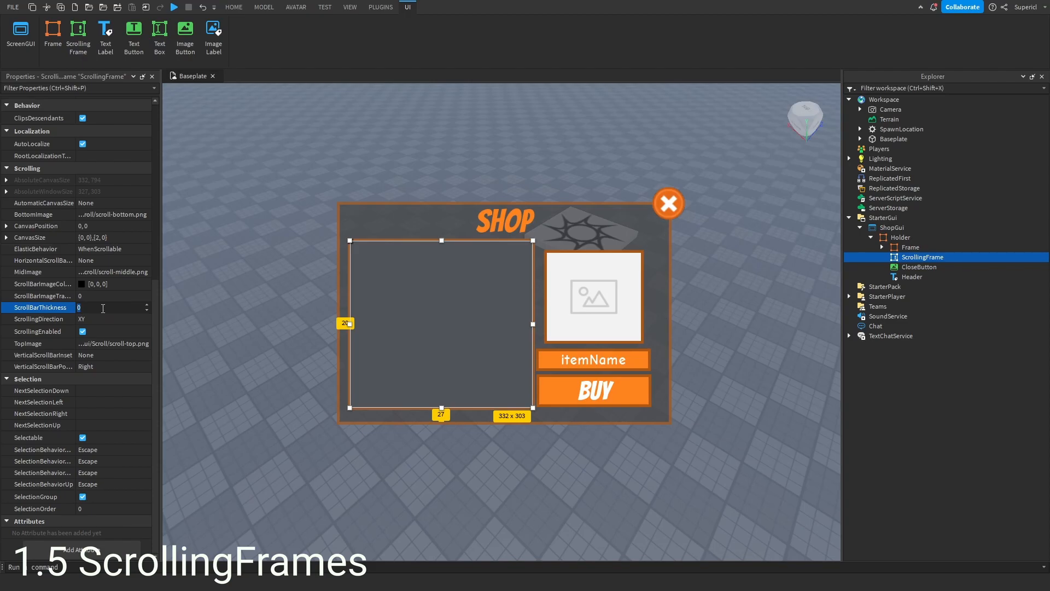
pyautogui.write('1')
pyautogui.press('Return')
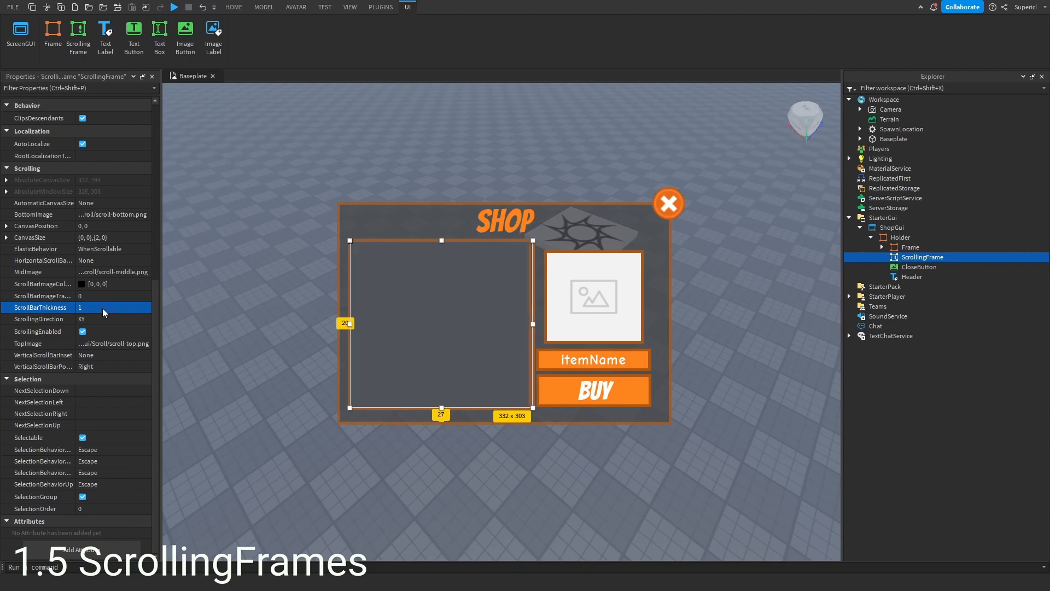
pyautogui.click(544, 277)
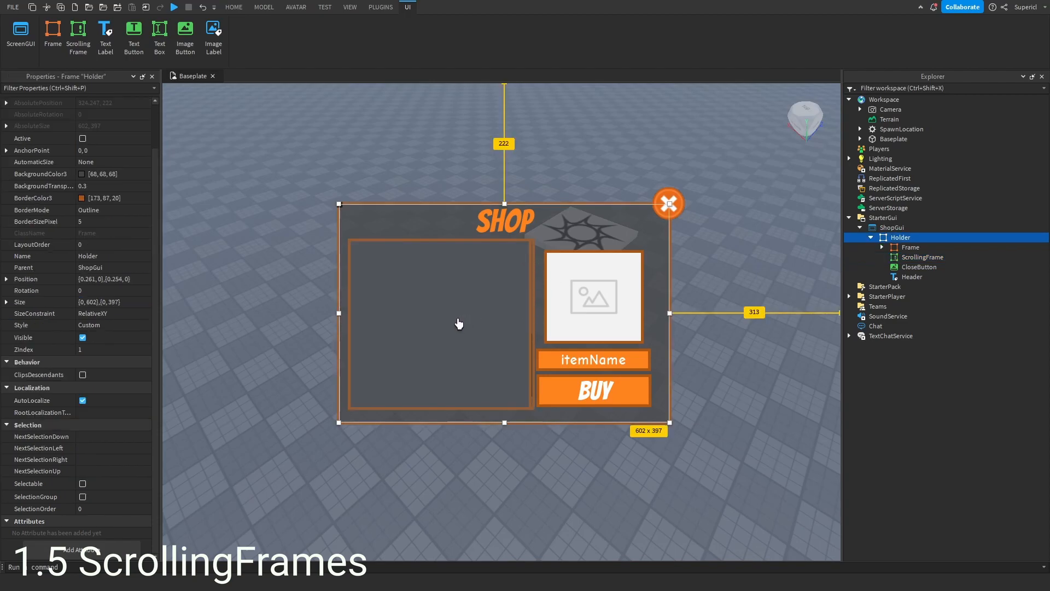
pyautogui.click(451, 334)
pyautogui.scroll(-2, 123, 379)
pyautogui.scroll(-3, 123, 378)
pyautogui.click(92, 308)
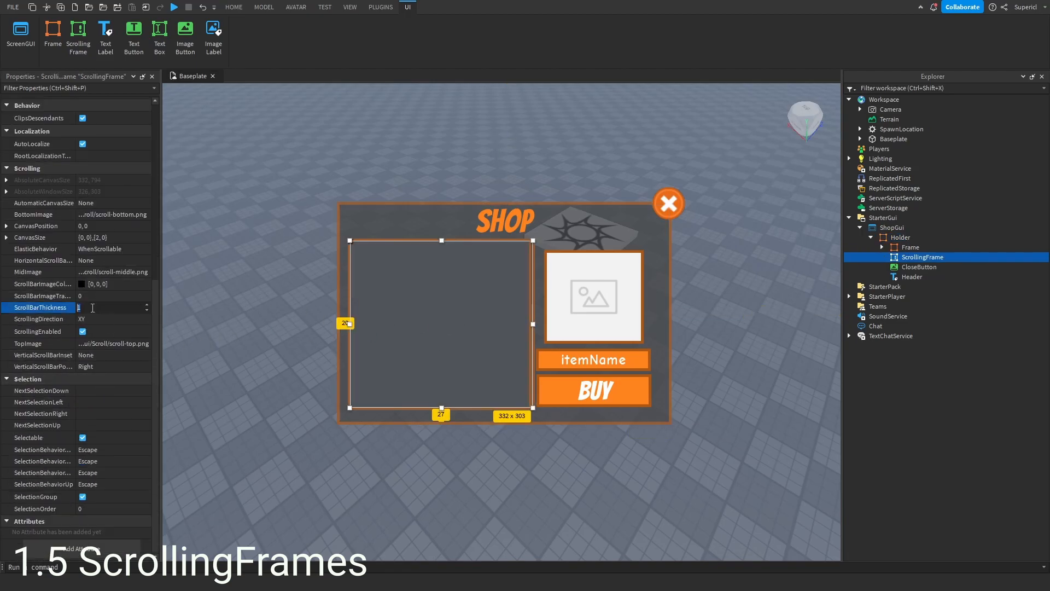
pyautogui.write('0')
pyautogui.press('Return')
# - Insert a Frame into the ScrollingFrame and size it to about 327 x 166 across its top
pyautogui.click(920, 277)
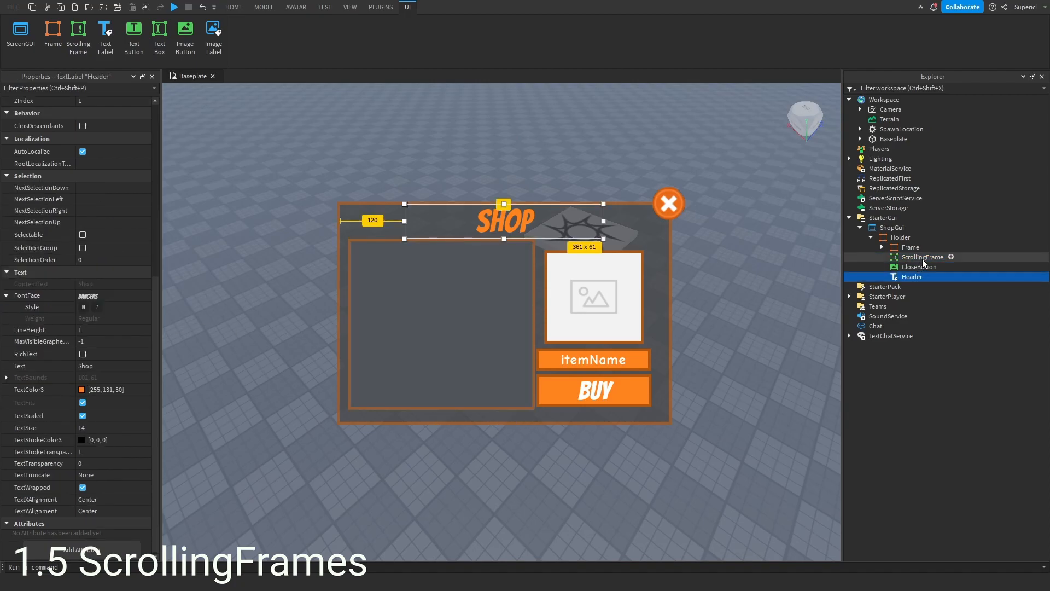
pyautogui.click(922, 257)
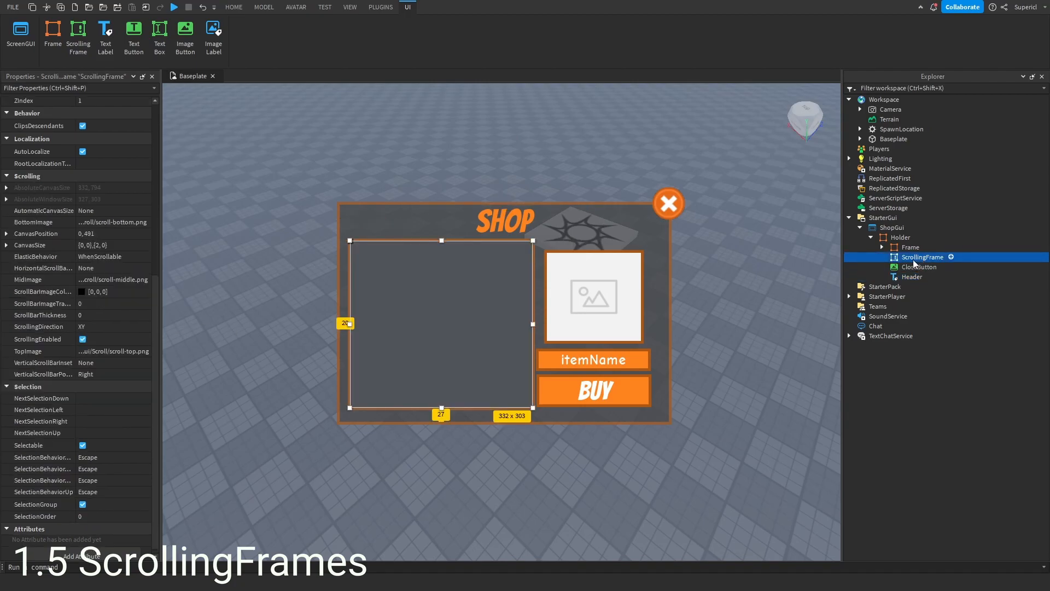
pyautogui.click(952, 257)
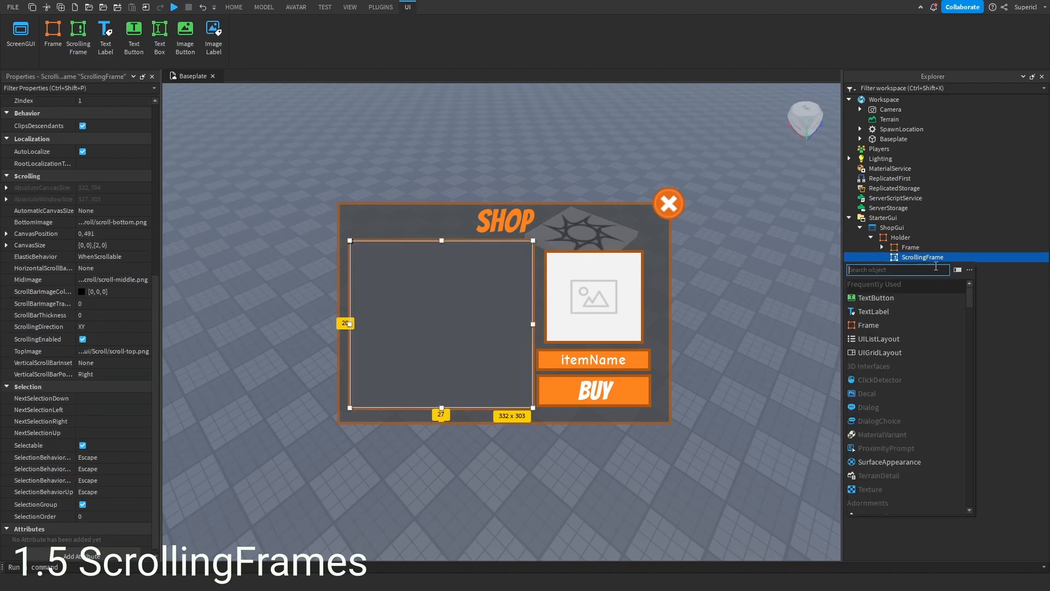
pyautogui.click(875, 326)
pyautogui.click(926, 268)
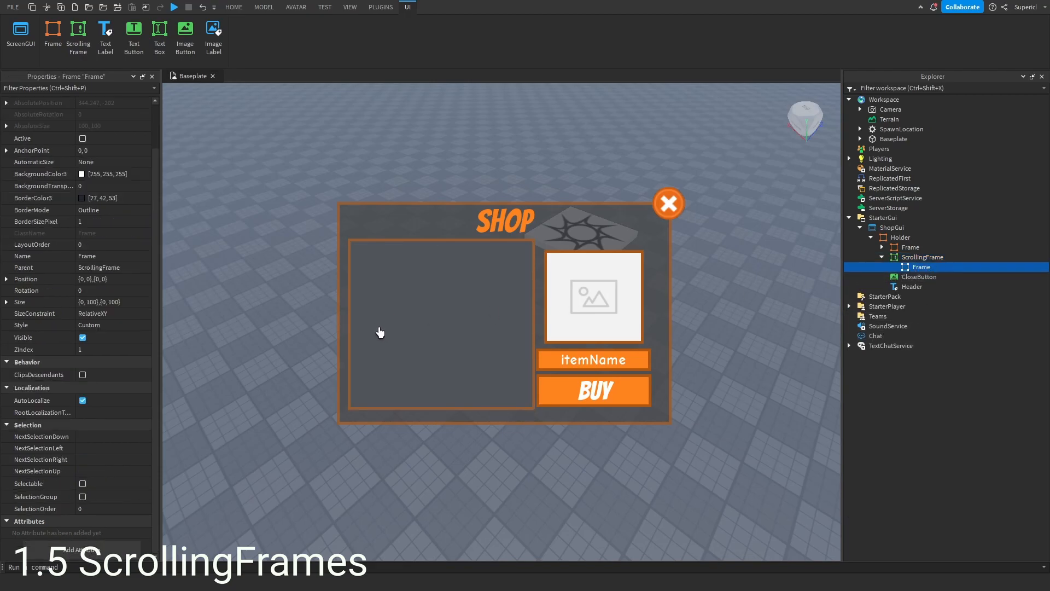
pyautogui.scroll(5, 419, 336)
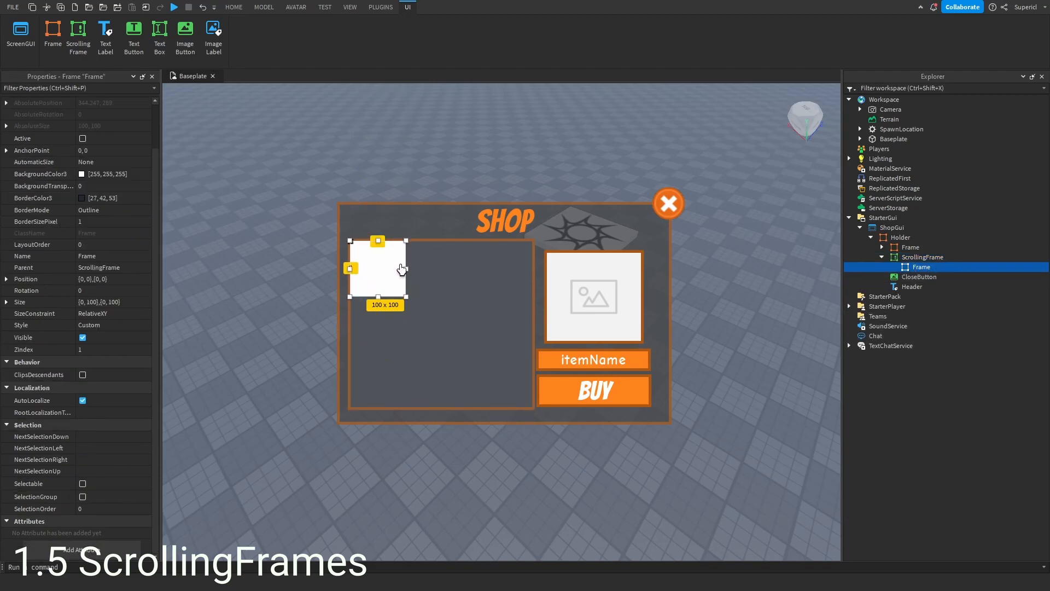
pyautogui.moveTo(408, 302); pyautogui.dragTo(530, 338)
pyautogui.moveTo(468, 302)
pyautogui.mouseDown()
pyautogui.moveTo(474, 311)
pyautogui.moveTo(461, 293)
pyautogui.mouseUp()
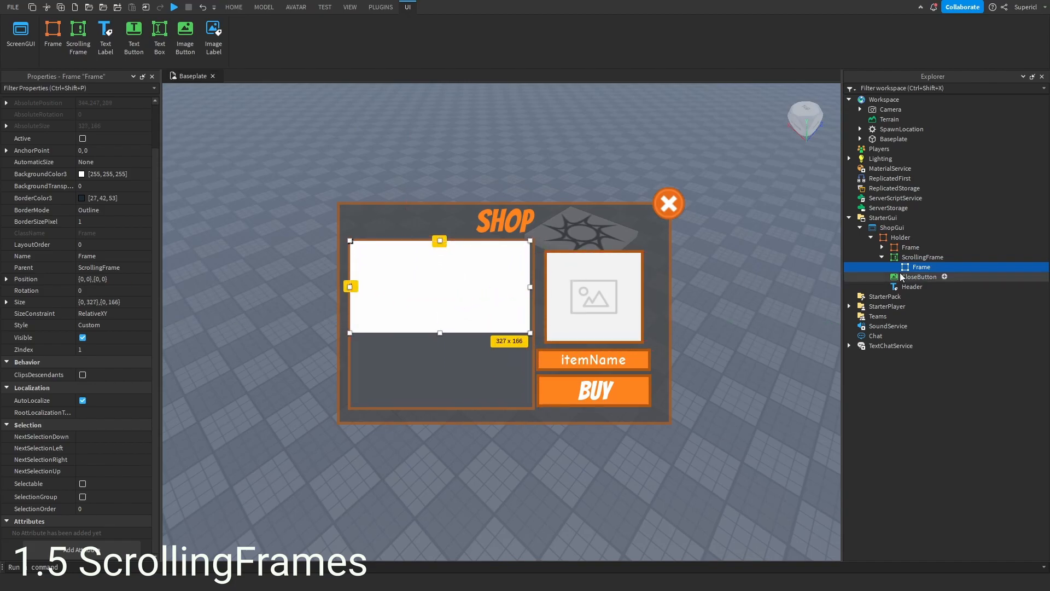
# - Rename the new frame inside the ScrollingFrame to Item
pyautogui.doubleClick(921, 267)
pyautogui.write('Item')
pyautogui.press('Return')
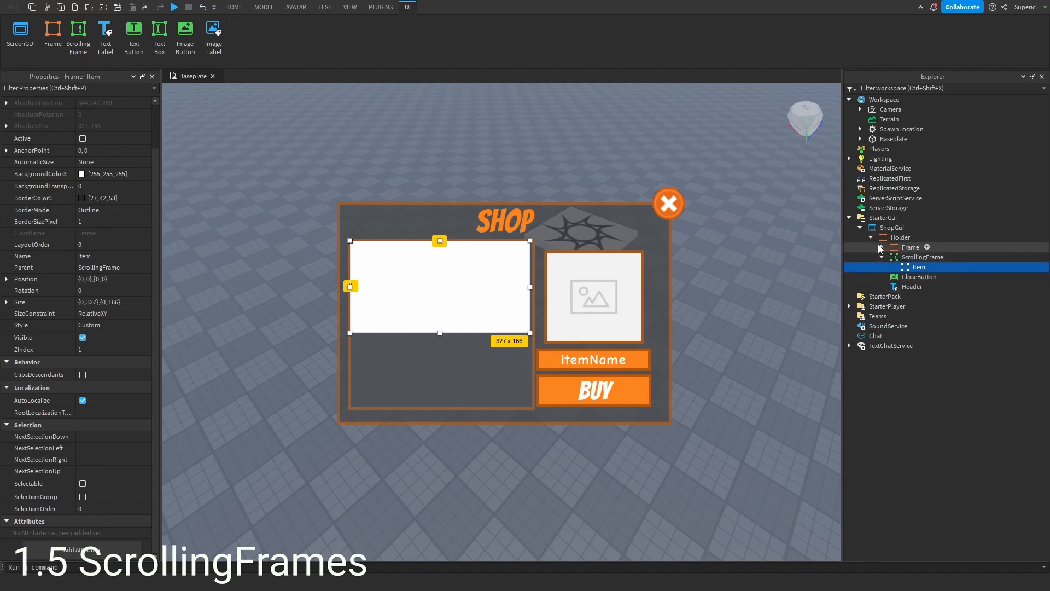
# - Inspect the info panel Frame and the properties of the ItemIcon inside Item
pyautogui.click(881, 248)
pyautogui.click(906, 259)
pyautogui.click(911, 247)
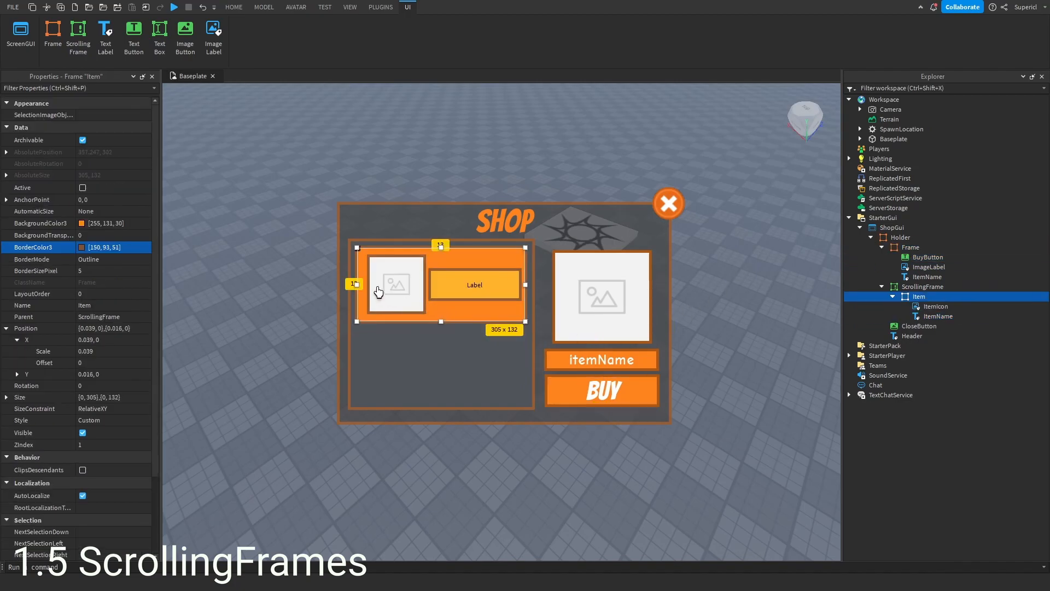
pyautogui.click(377, 291)
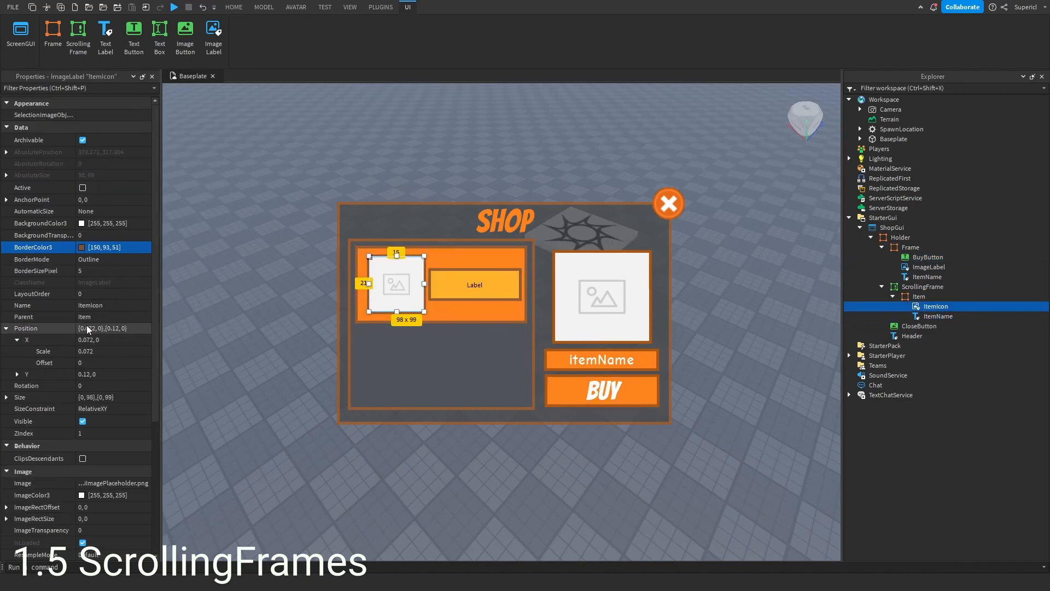
pyautogui.scroll(-5, 86, 326)
pyautogui.scroll(5, 85, 304)
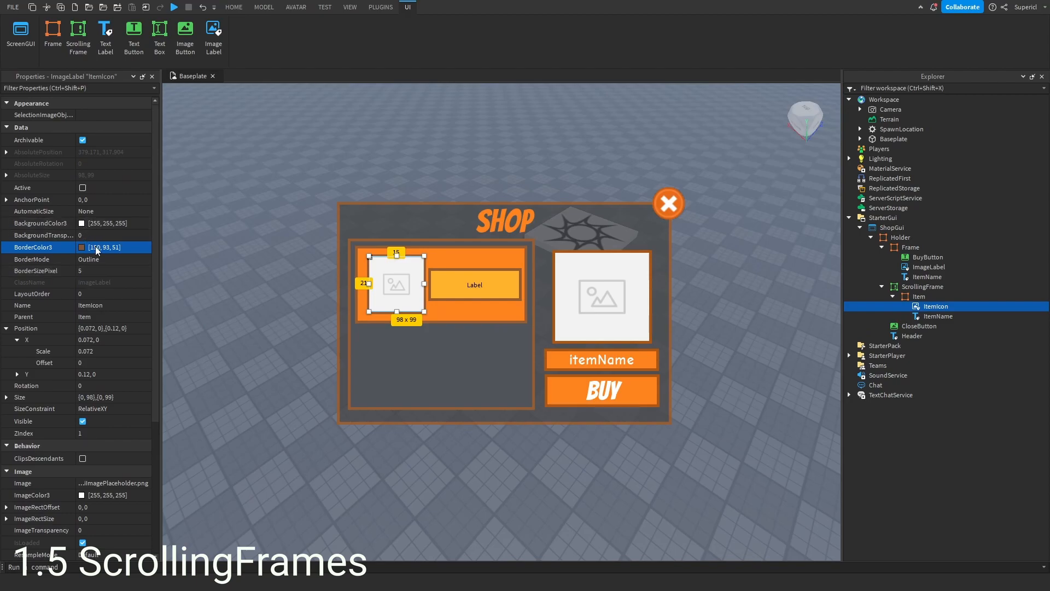
pyautogui.scroll(-3, 76, 233)
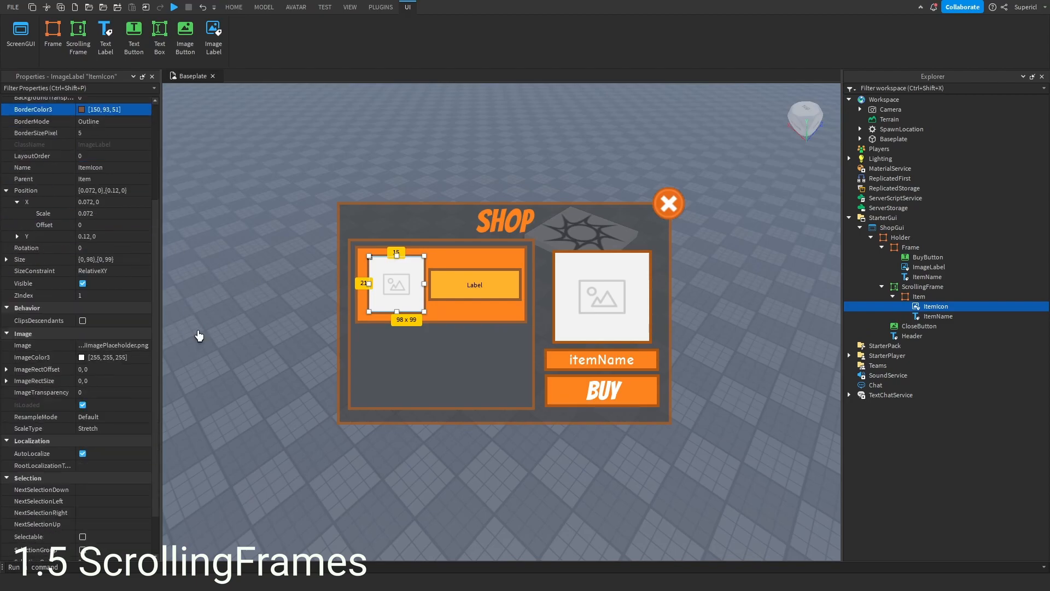
pyautogui.scroll(2, 64, 237)
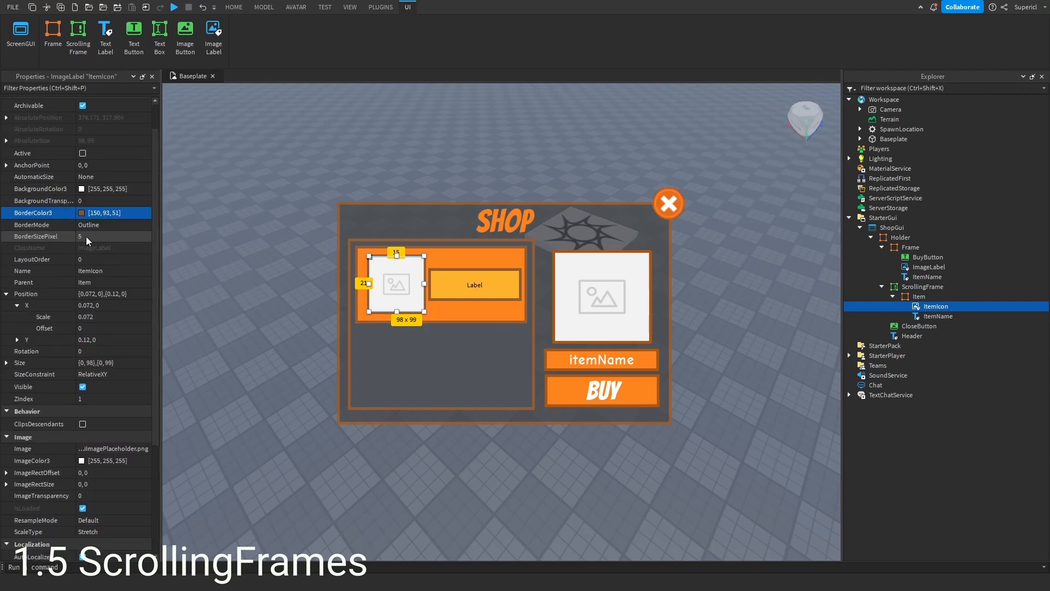
pyautogui.click(83, 191)
pyautogui.moveTo(458, 183); pyautogui.dragTo(662, 213)
pyautogui.moveTo(717, 308); pyautogui.dragTo(750, 295)
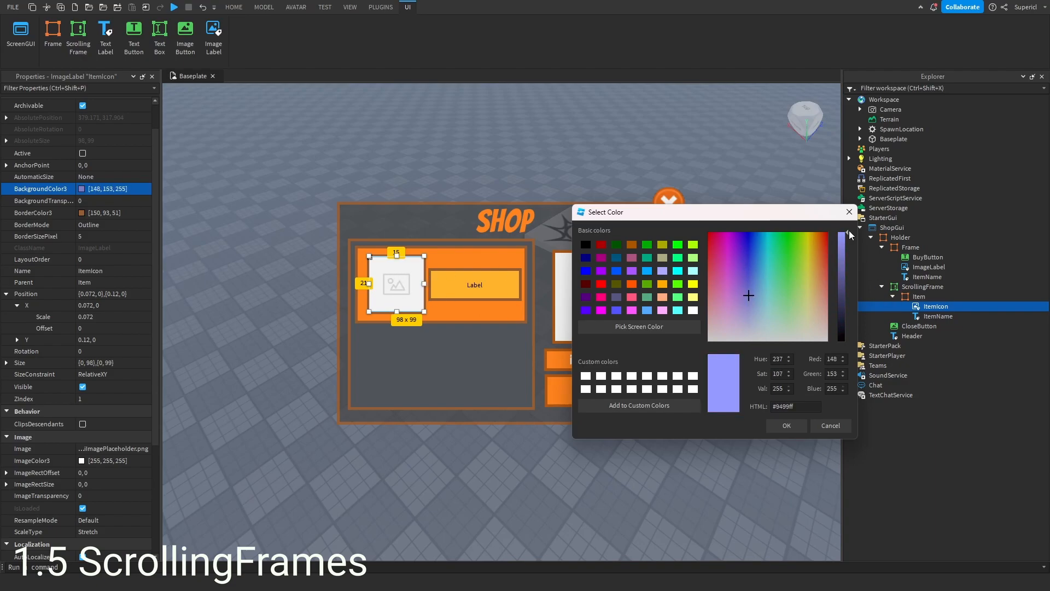
pyautogui.click(849, 211)
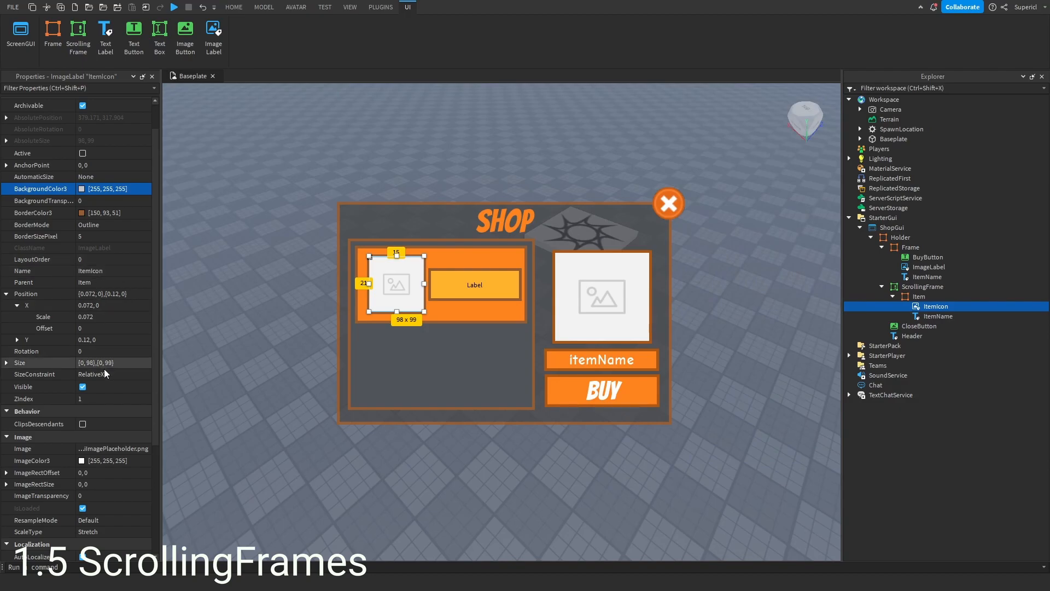
# - Clear the ItemIcon's Image property
pyautogui.scroll(-3, 55, 405)
pyautogui.click(106, 346)
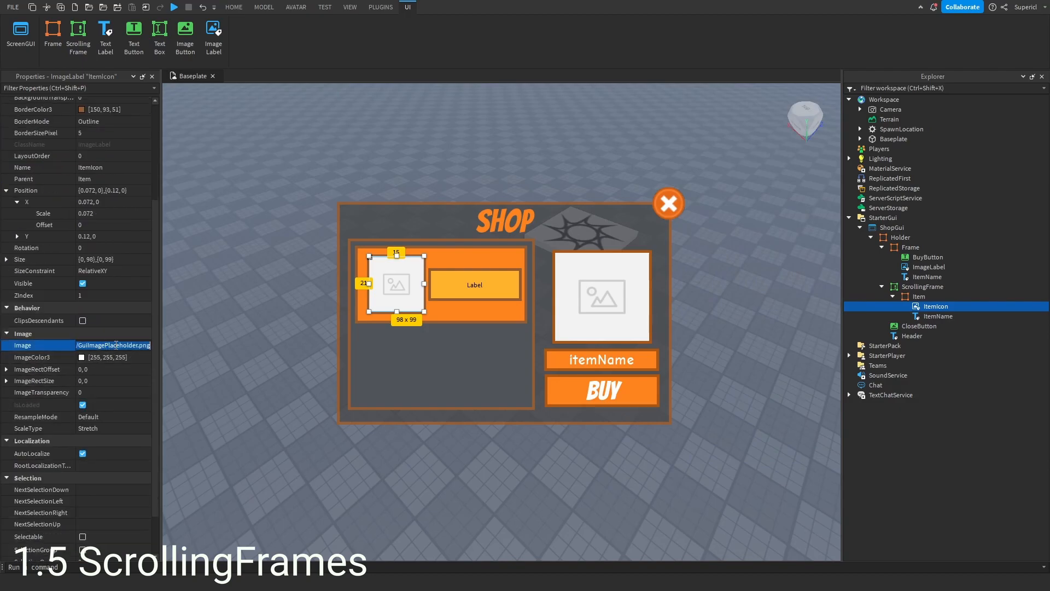
pyautogui.press('BackSpace')
pyautogui.press('Return')
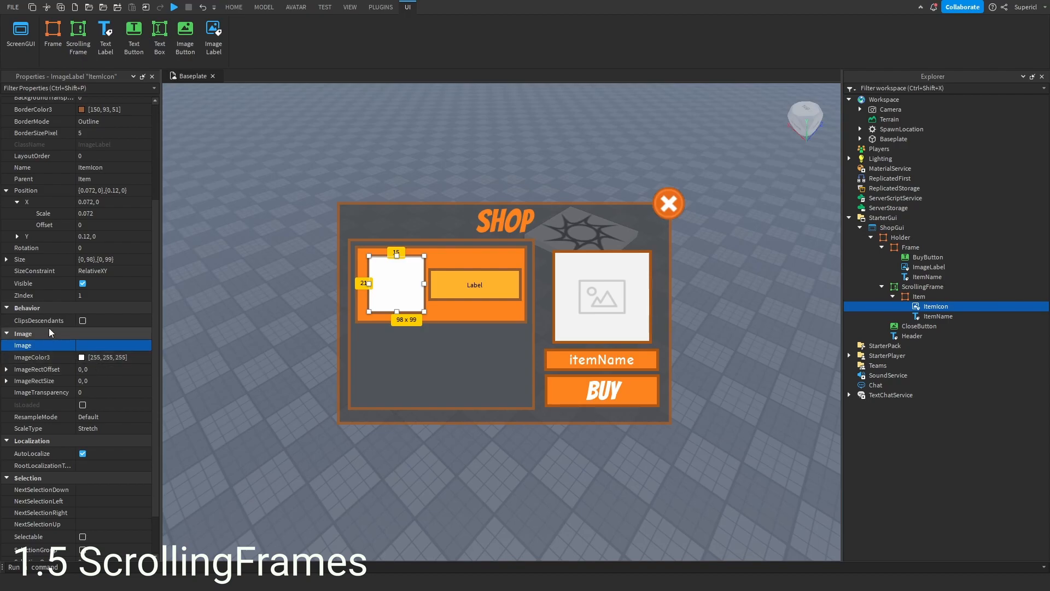
# - Try a purple background color for the ItemIcon
pyautogui.scroll(4, 93, 345)
pyautogui.click(82, 224)
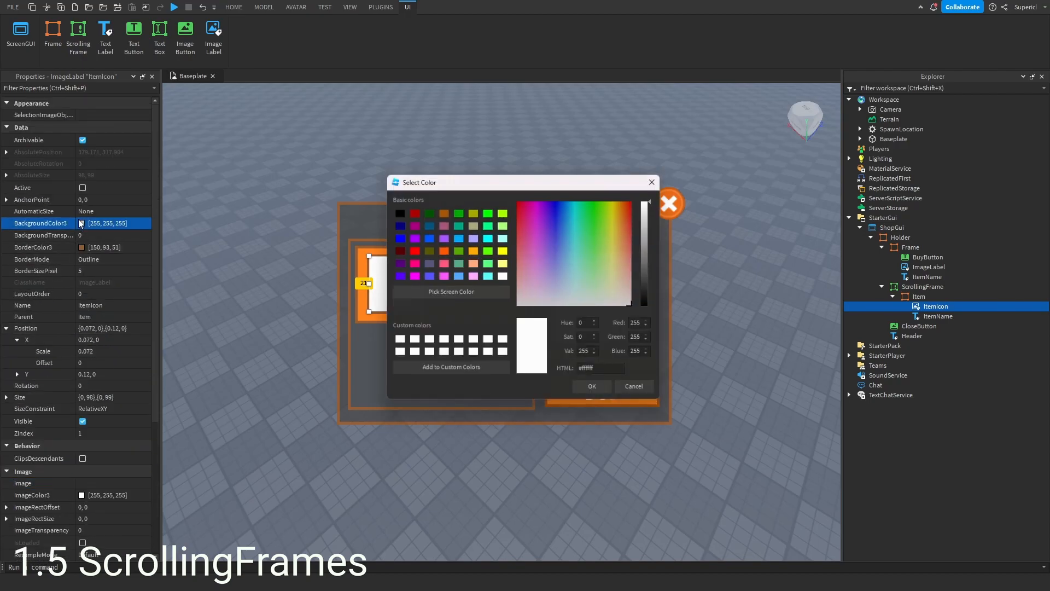
pyautogui.moveTo(538, 264); pyautogui.dragTo(553, 246)
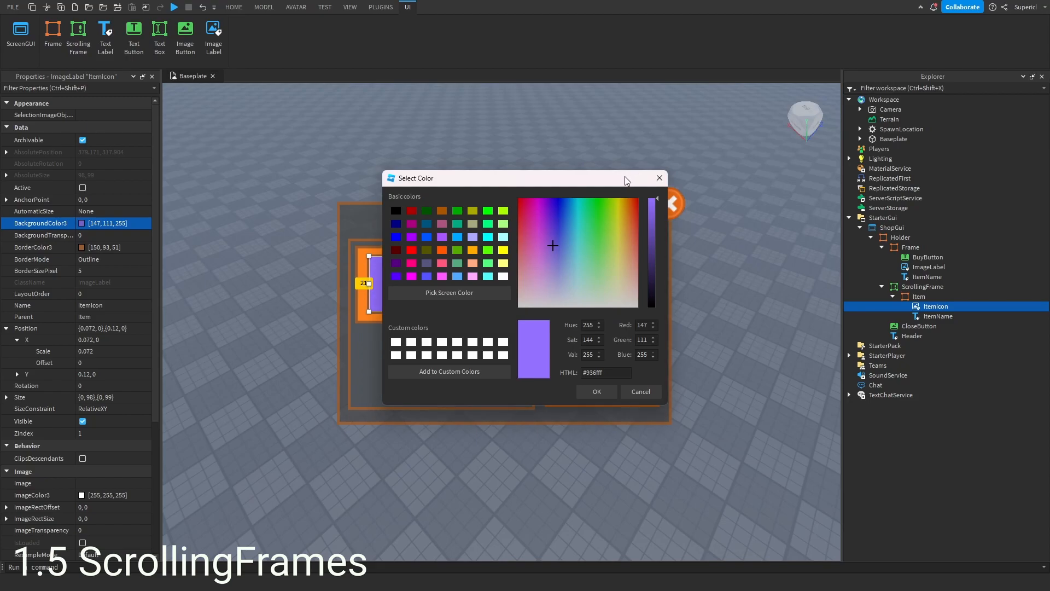
pyautogui.moveTo(592, 182); pyautogui.dragTo(769, 197)
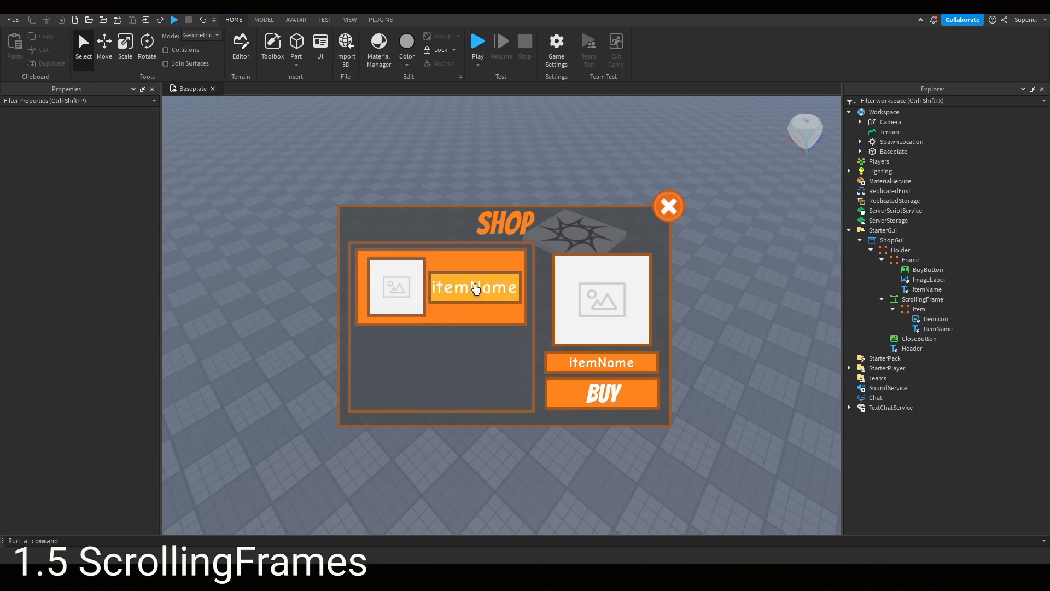
# - Insert a TextButton into Item and size it to cover the whole item, about 305 x 136
pyautogui.click(933, 310)
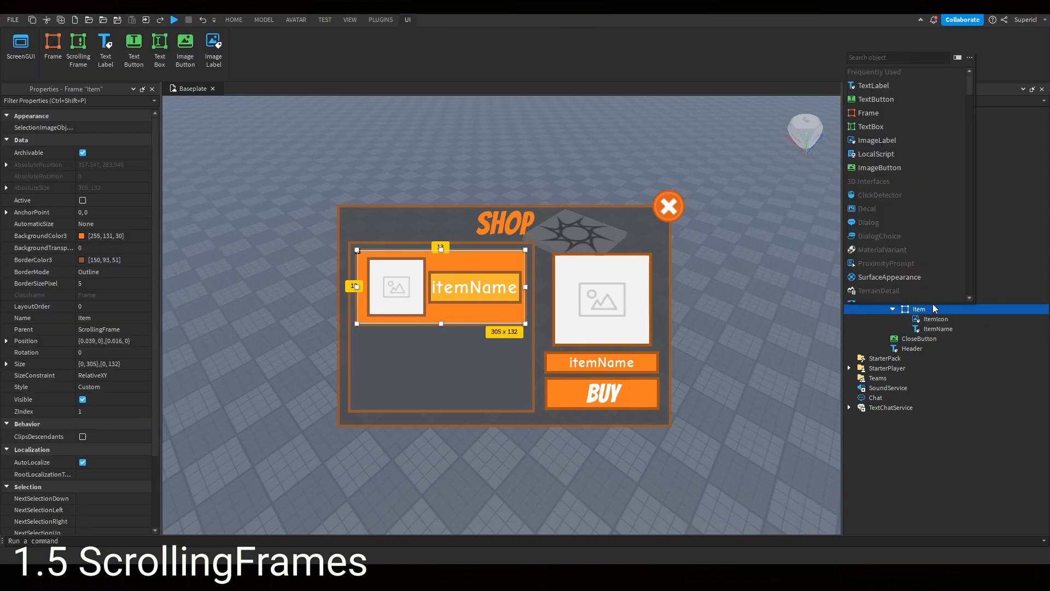
pyautogui.click(881, 98)
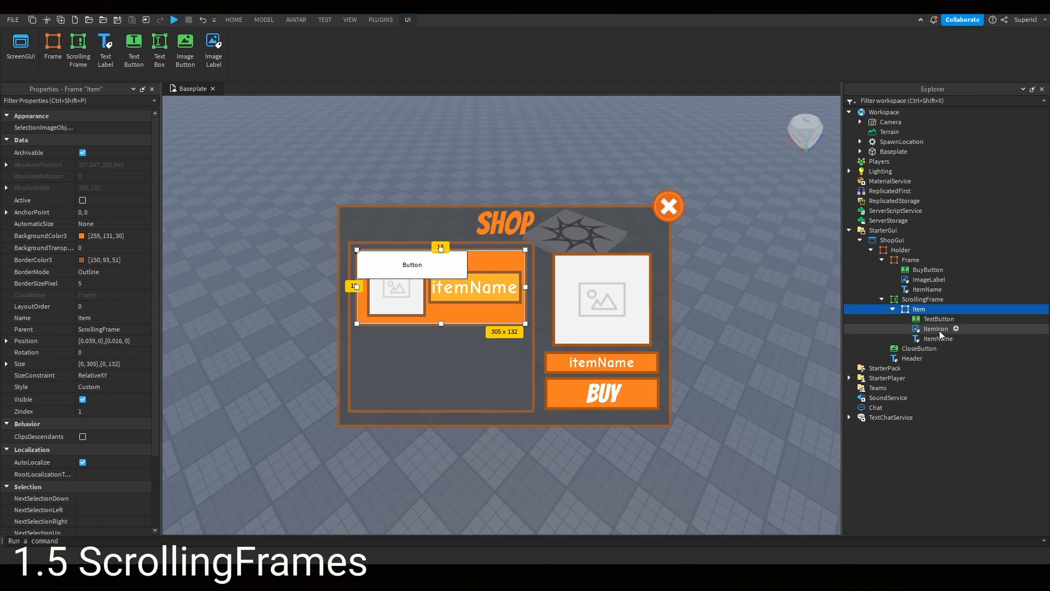
pyautogui.click(936, 329)
pyautogui.click(937, 319)
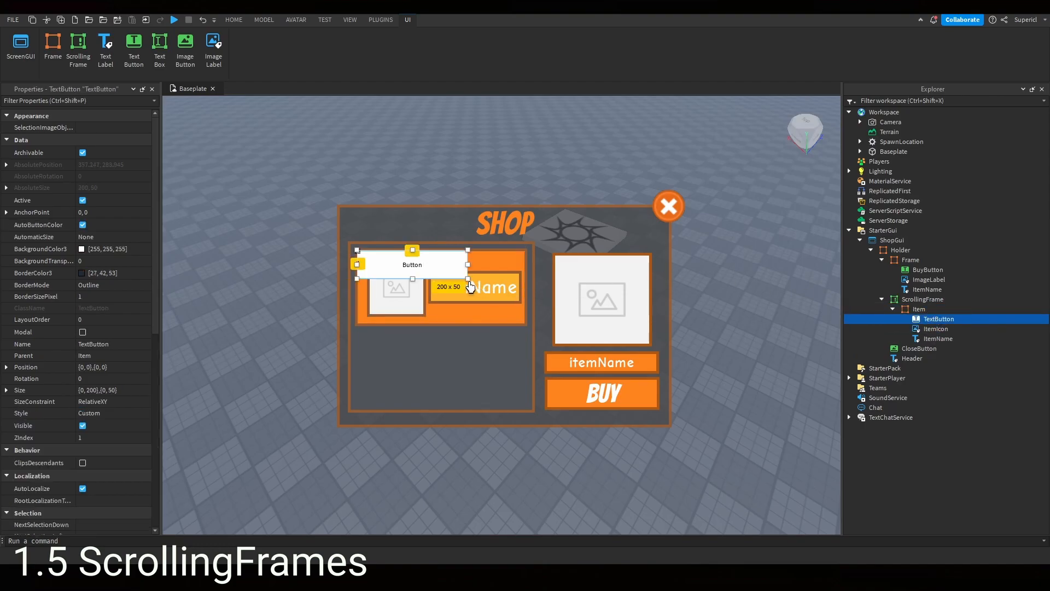
pyautogui.moveTo(469, 282); pyautogui.dragTo(525, 325)
# - Make the TextButton invisible by setting its background transparency to 1 and clearing its text
pyautogui.click(125, 261)
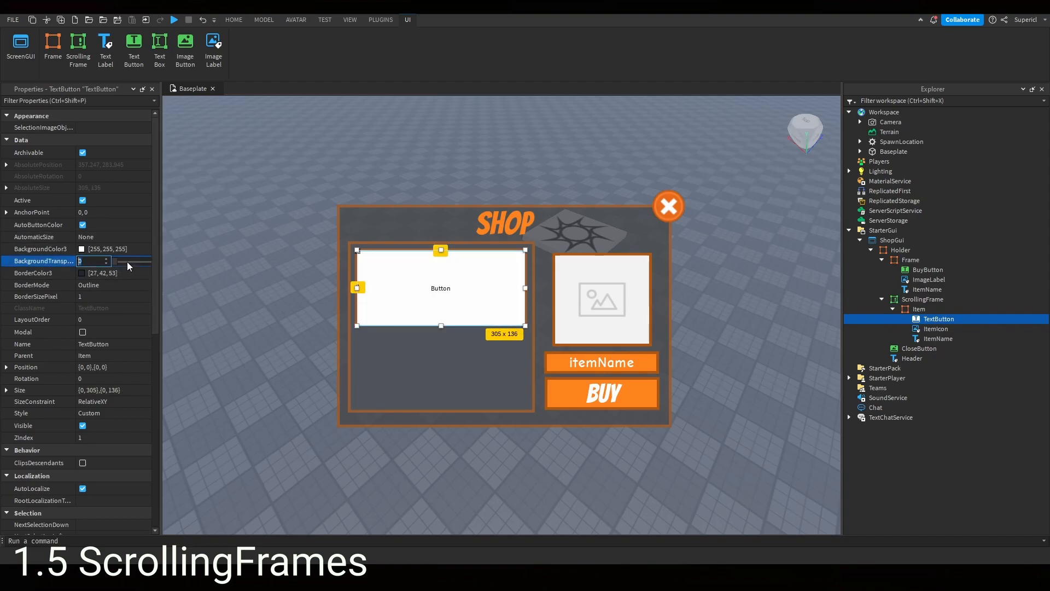
pyautogui.write('1')
pyautogui.press('Return')
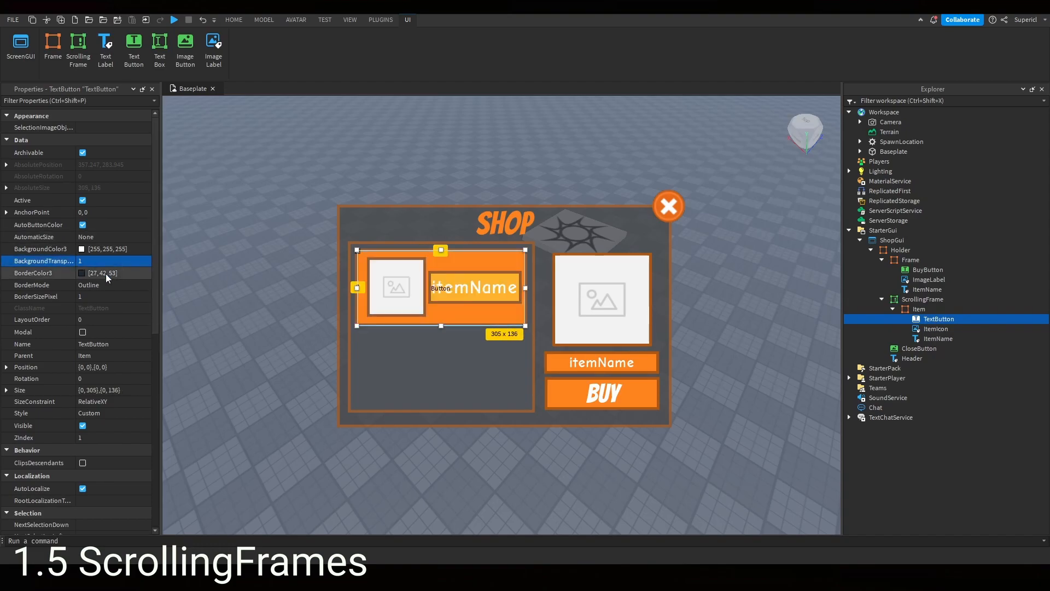
pyautogui.scroll(-10, 113, 274)
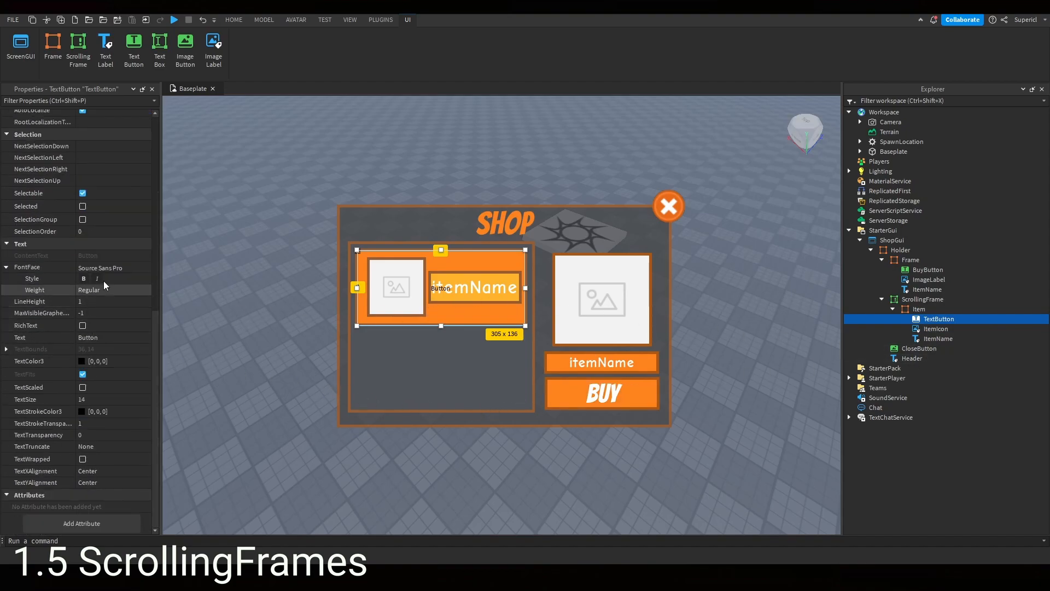
pyautogui.click(100, 337)
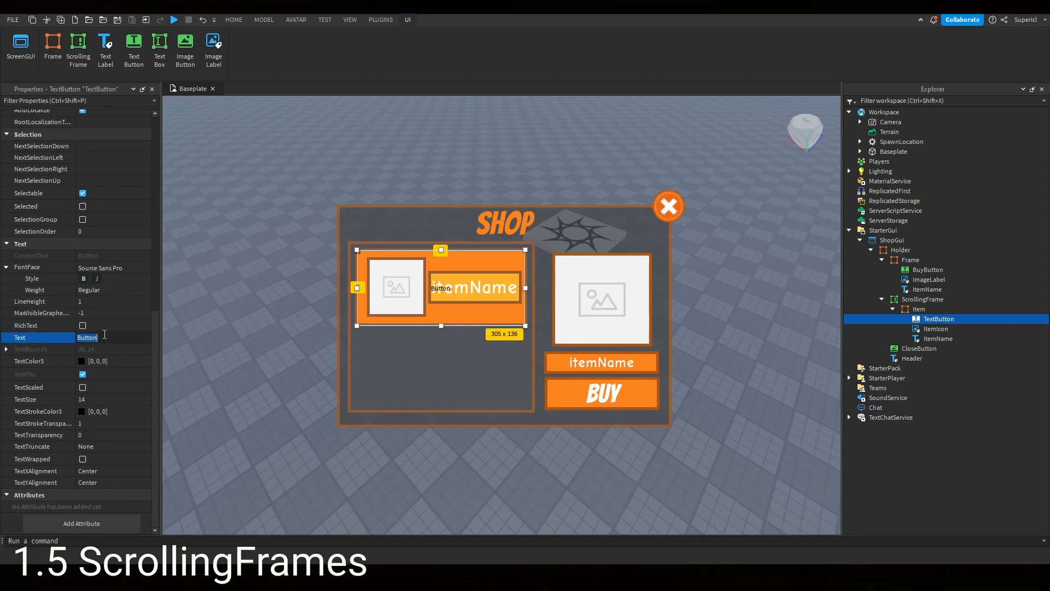
pyautogui.press('BackSpace')
pyautogui.press('Return')
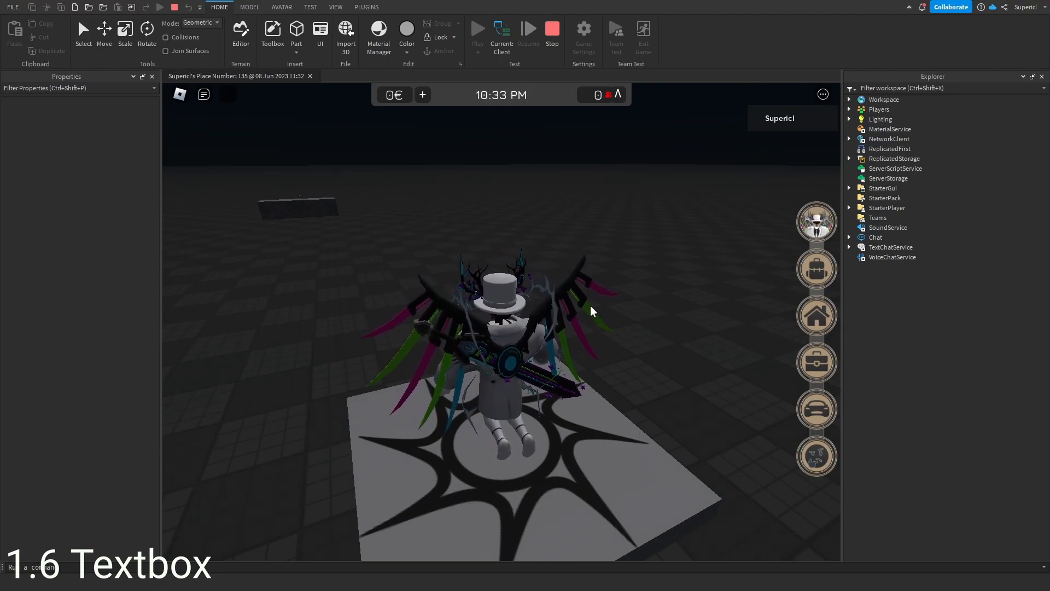
pyautogui.press('a')
pyautogui.press('s')
pyautogui.moveTo(587, 300); pyautogui.dragTo(587, 299, button='right')
pyautogui.press('space')
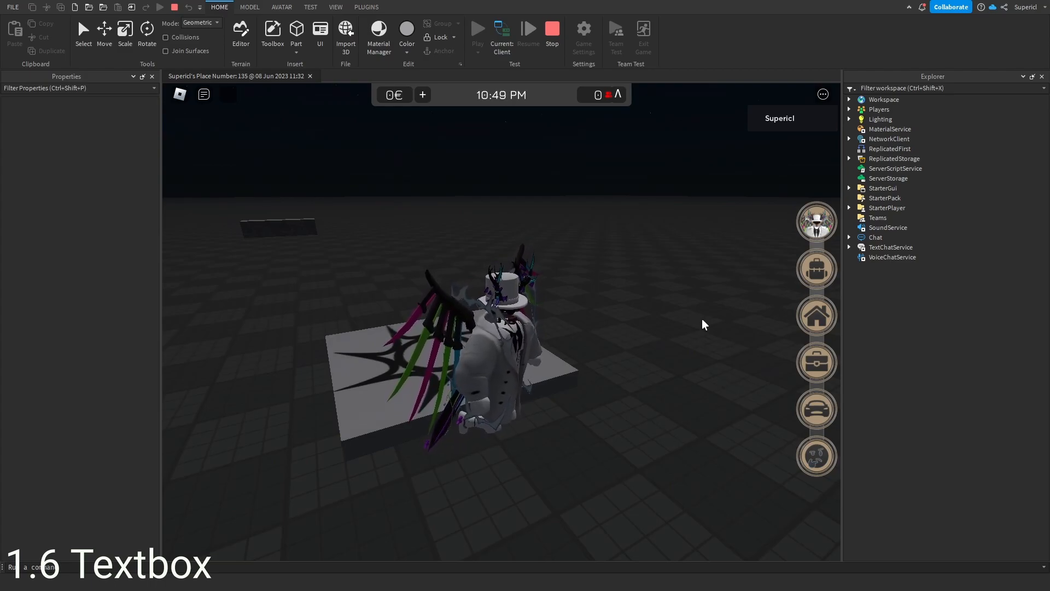
pyautogui.press('w')
pyautogui.press('a')
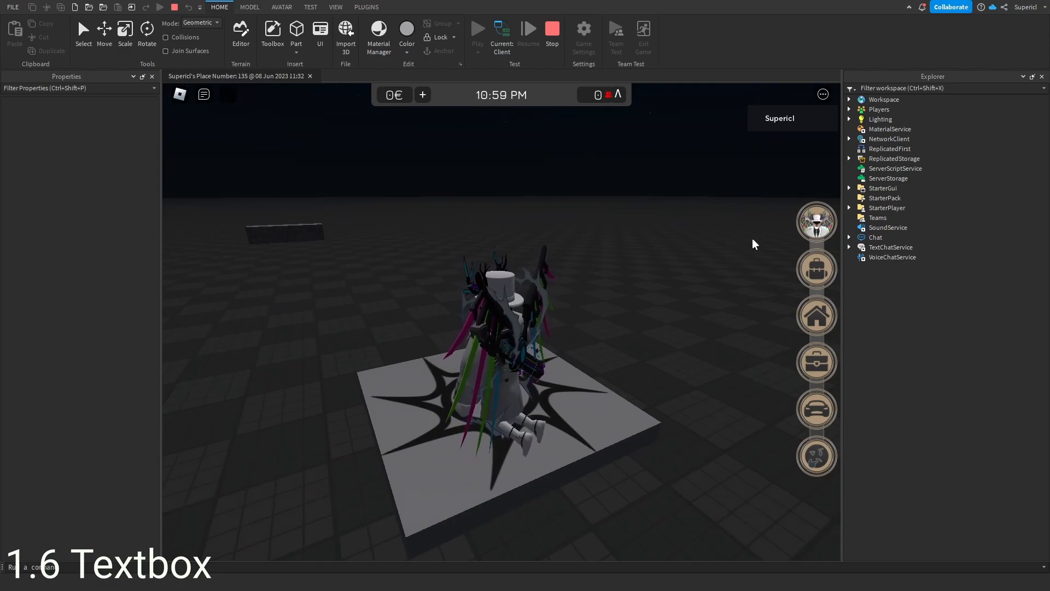
# - Open the About You panel in the playtest and enter a roleplay name in its name box
pyautogui.click(817, 222)
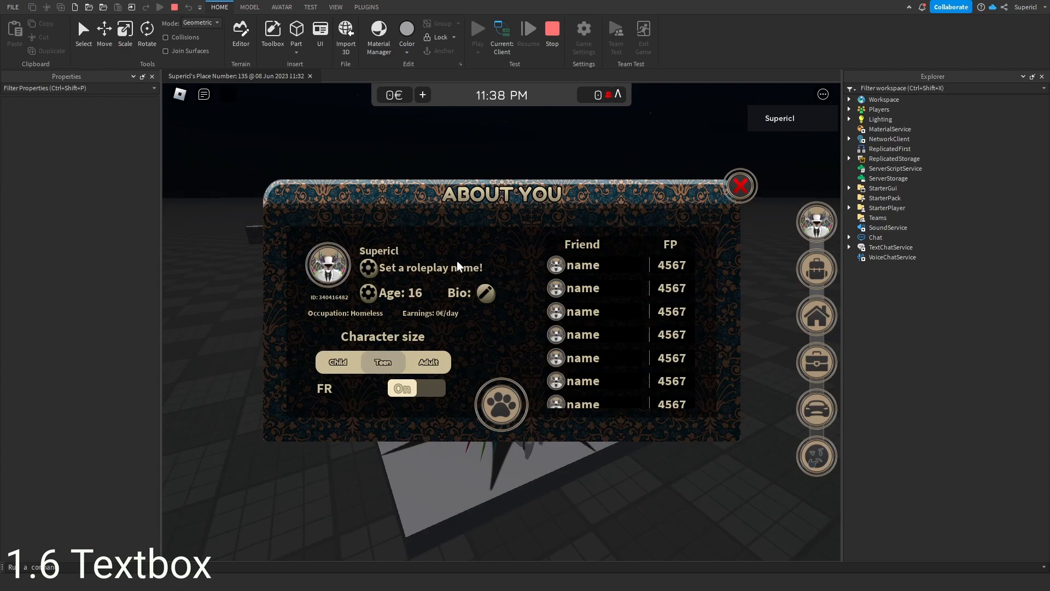
pyautogui.click(376, 272)
pyautogui.click(420, 271)
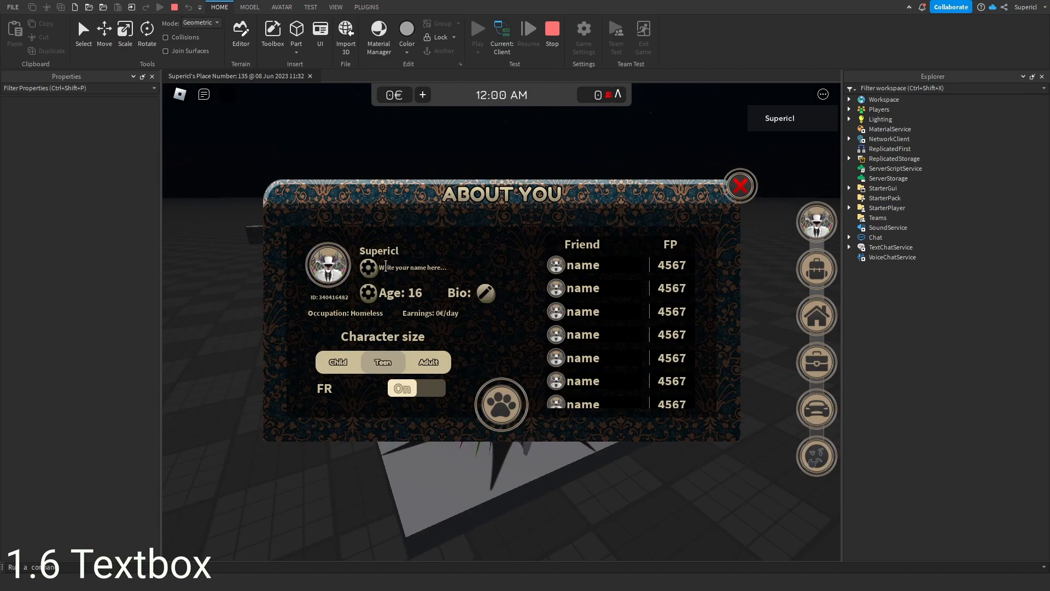
pyautogui.write('joe')
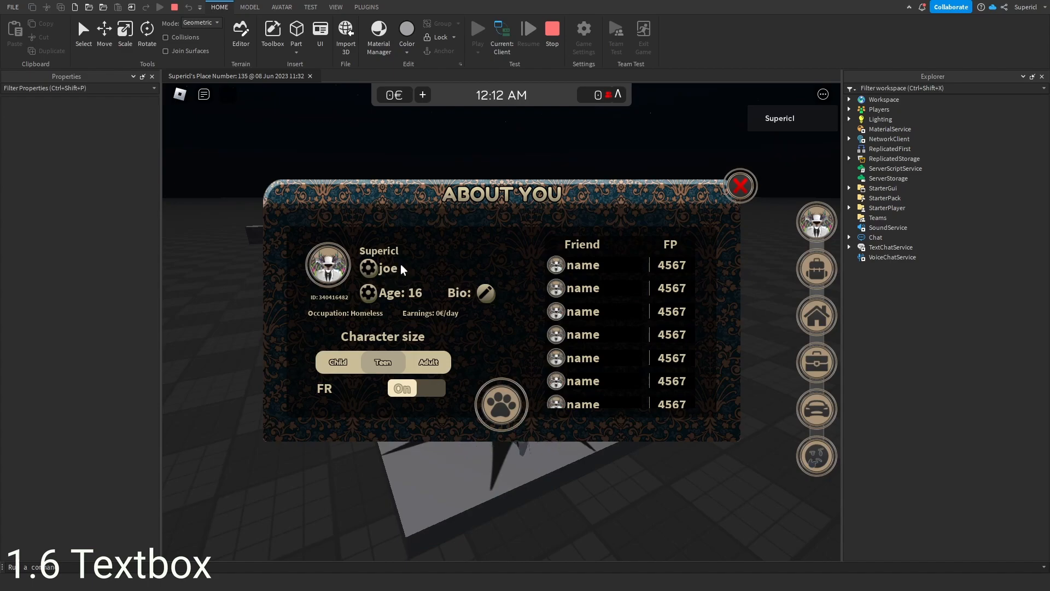
# - Set the age field in the About You panel to 17
pyautogui.click(390, 294)
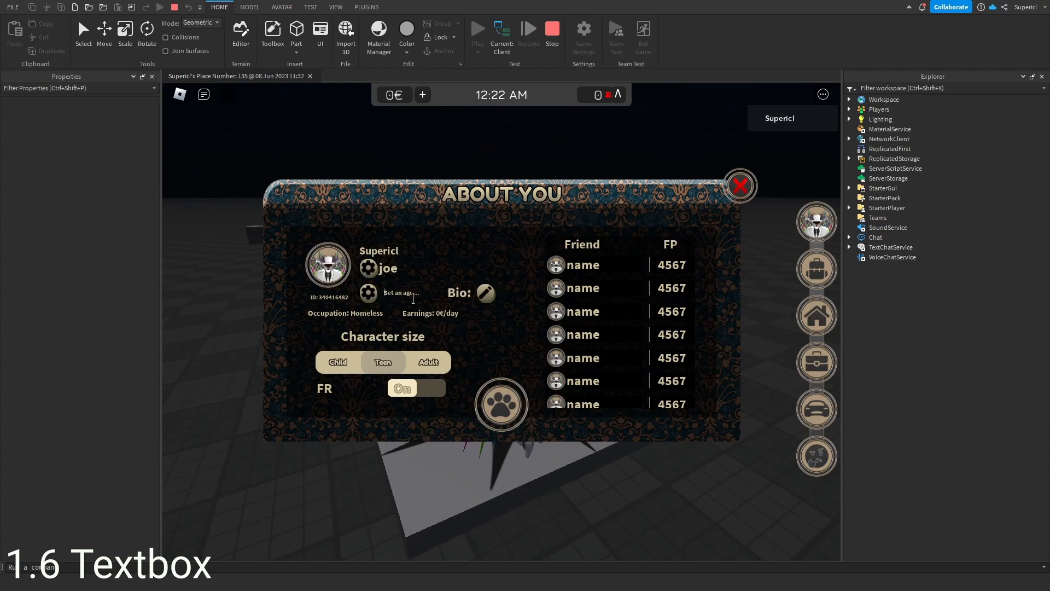
pyautogui.write('17')
pyautogui.press('Return')
# - Open the bio editor, write the bio hgdofguhjofpdtjgh and save it
pyautogui.click(485, 296)
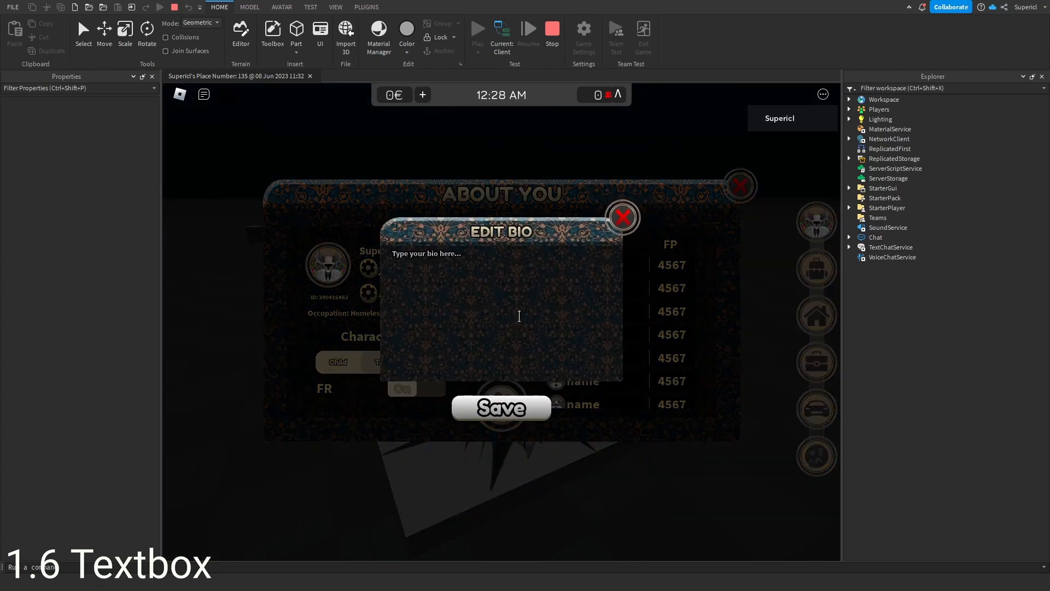
pyautogui.click(442, 269)
pyautogui.write('hgdofguhjofpdtjgh')
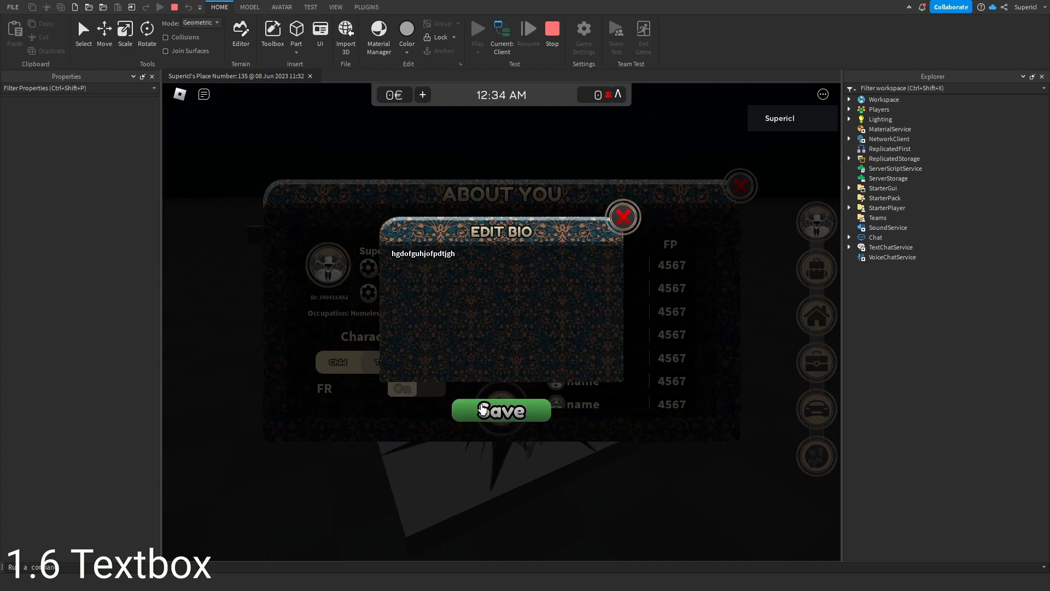
pyautogui.click(462, 407)
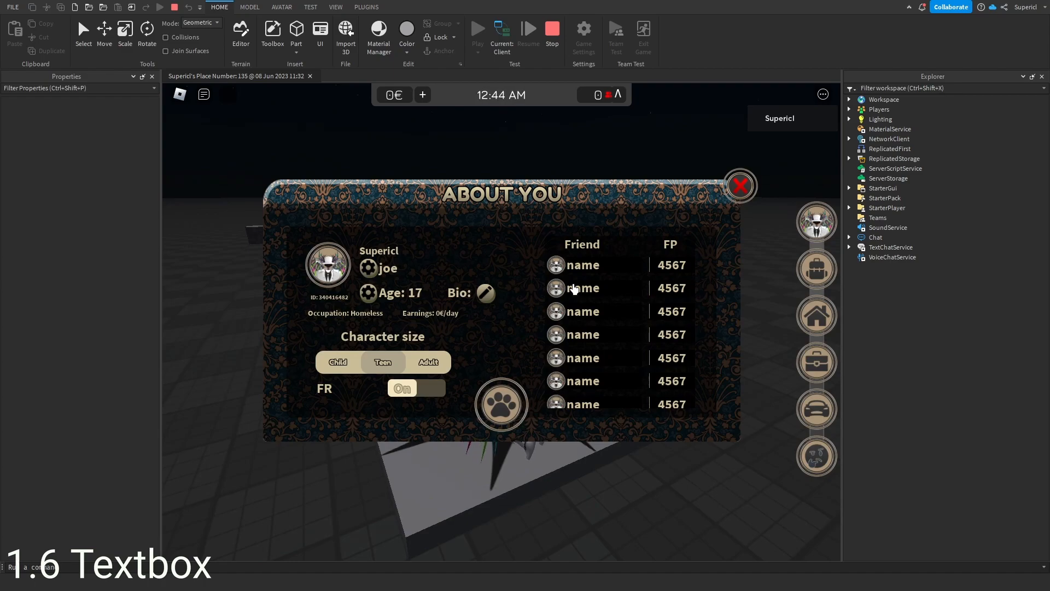
# - Close the About You panel and open the Inventory panel
pyautogui.click(740, 186)
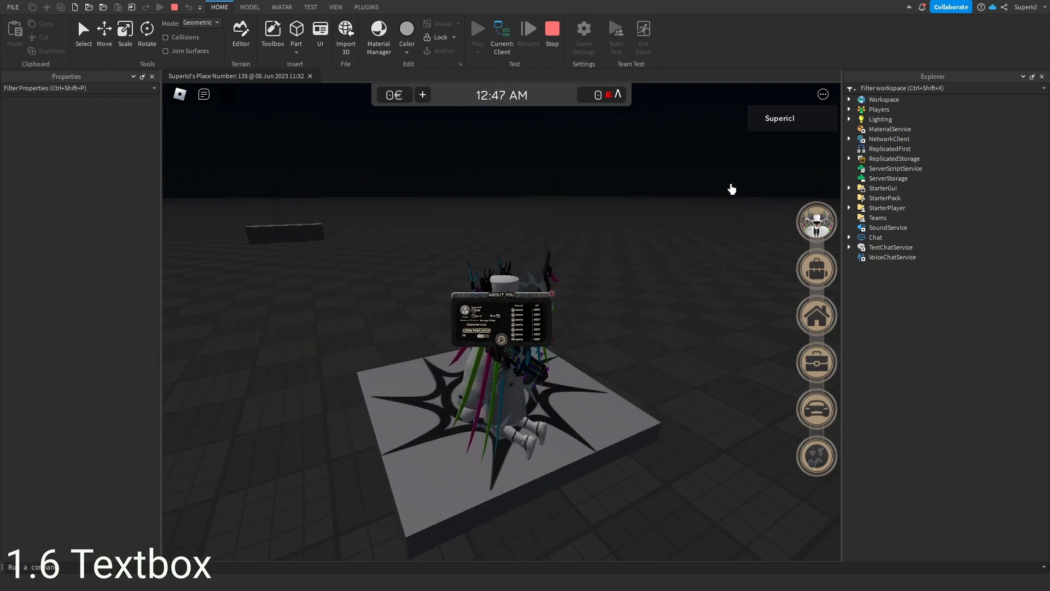
pyautogui.click(816, 268)
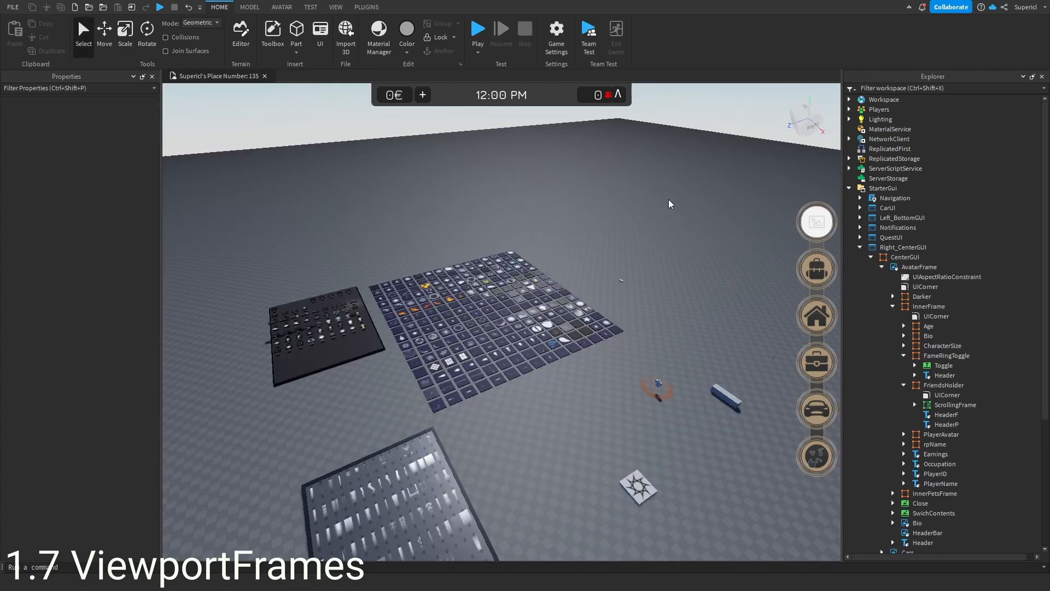
# - Stop the playtest, add a block part to the workspace and bring the view close to it
pyautogui.moveTo(669, 199); pyautogui.dragTo(434, 252, button='right')
pyautogui.scroll(-2, 525, 309)
pyautogui.scroll(6, 588, 336)
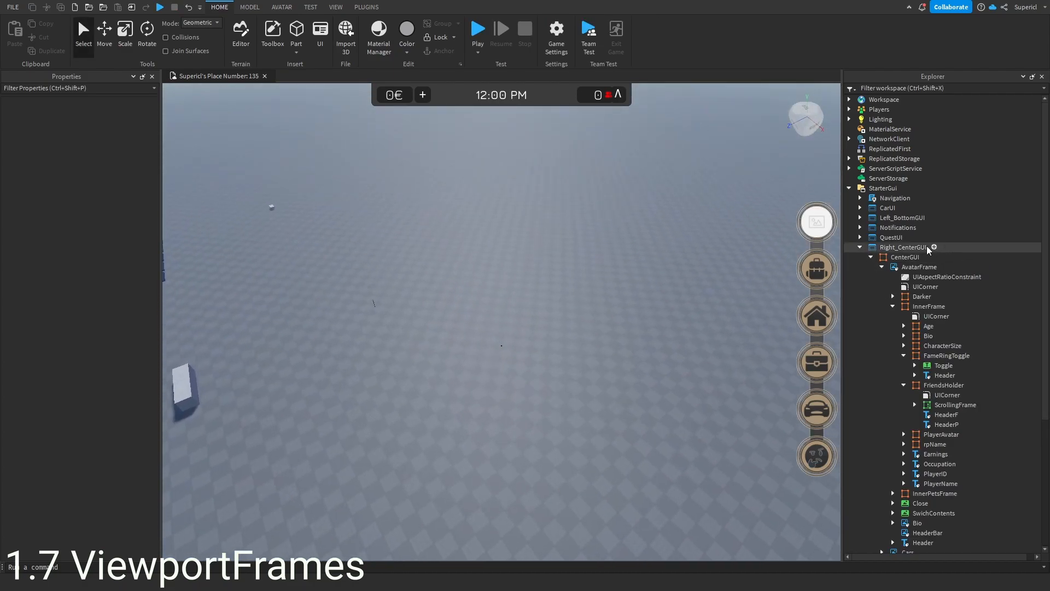
pyautogui.click(858, 247)
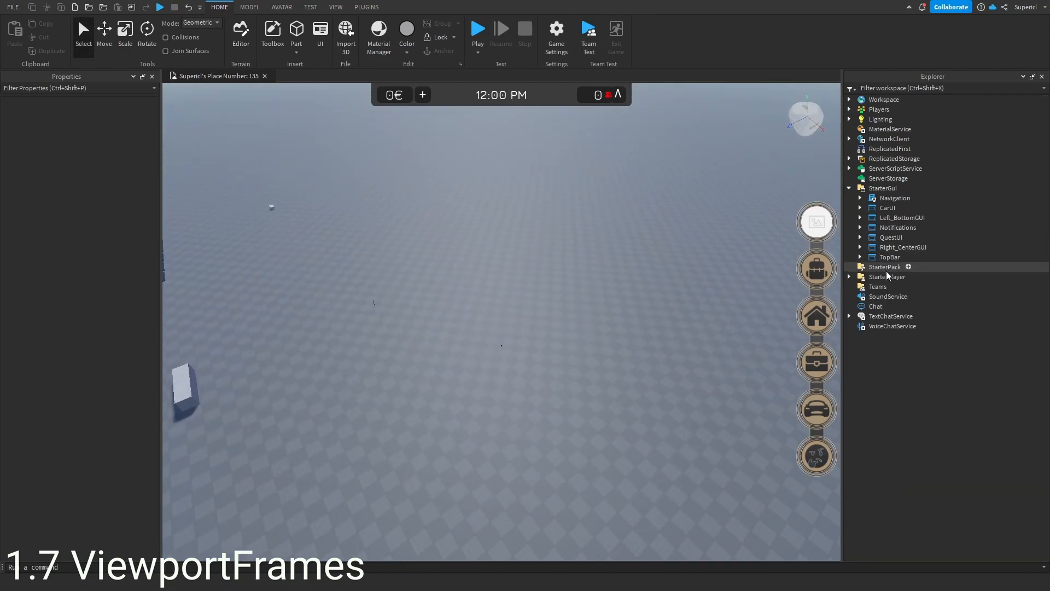
pyautogui.click(850, 100)
pyautogui.moveTo(739, 152); pyautogui.dragTo(520, 275, button='right')
pyautogui.scroll(5, 526, 282)
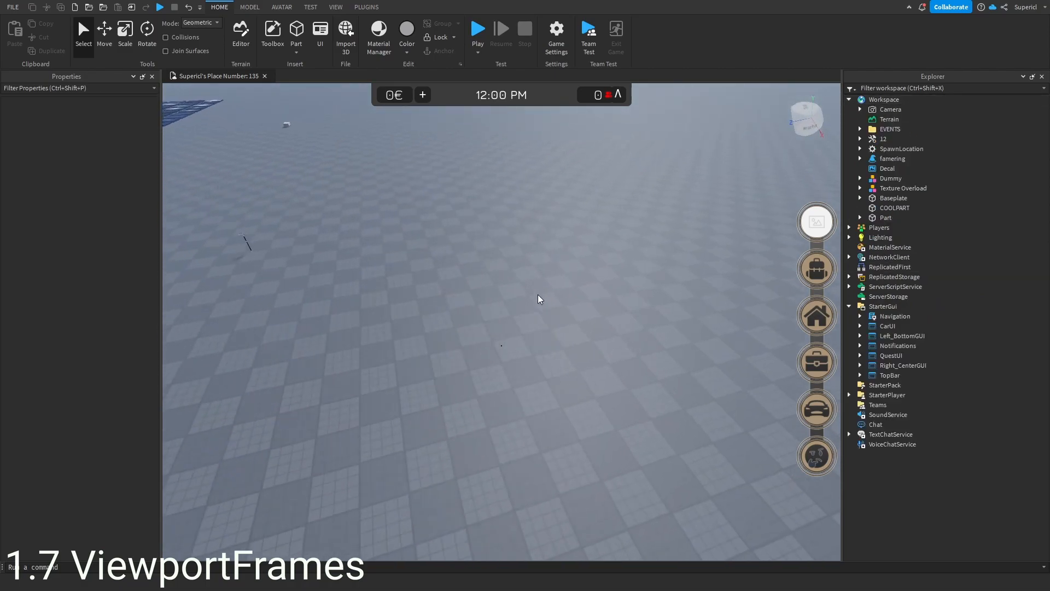
pyautogui.rightClick(546, 293)
pyautogui.click(580, 339)
pyautogui.click(541, 315)
pyautogui.rightClick(554, 308)
pyautogui.click(580, 327)
pyautogui.scroll(5, 630, 326)
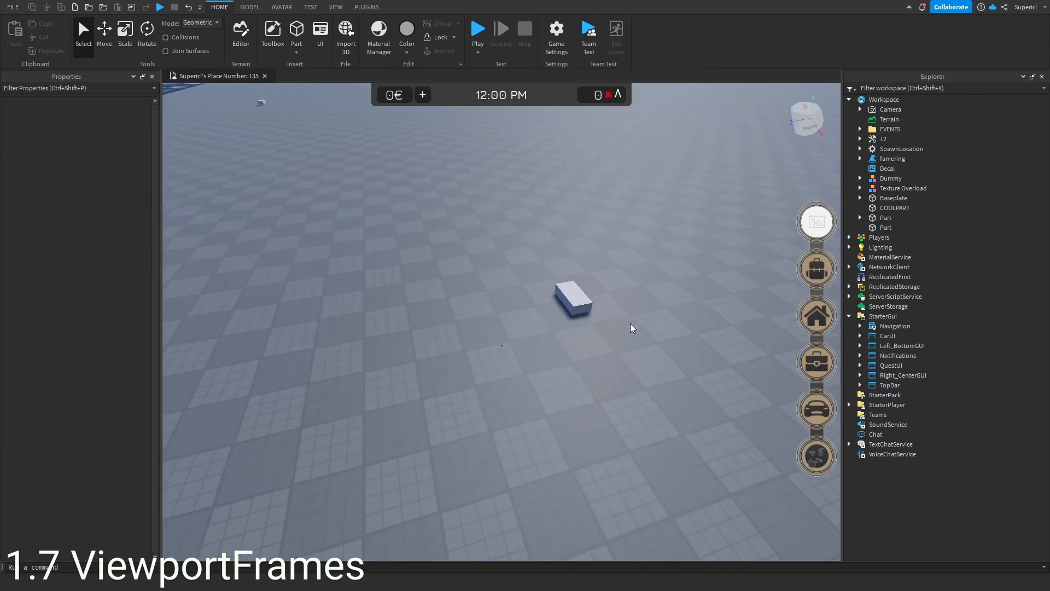
pyautogui.moveTo(636, 323); pyautogui.dragTo(637, 324, button='right')
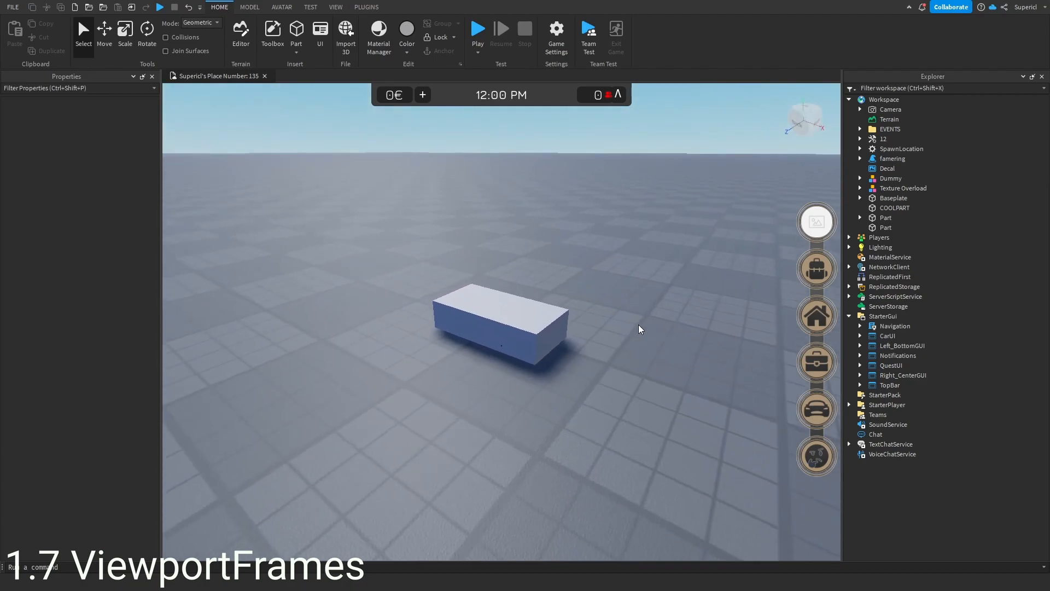
# - Duplicate the workspace Camera
pyautogui.click(883, 111)
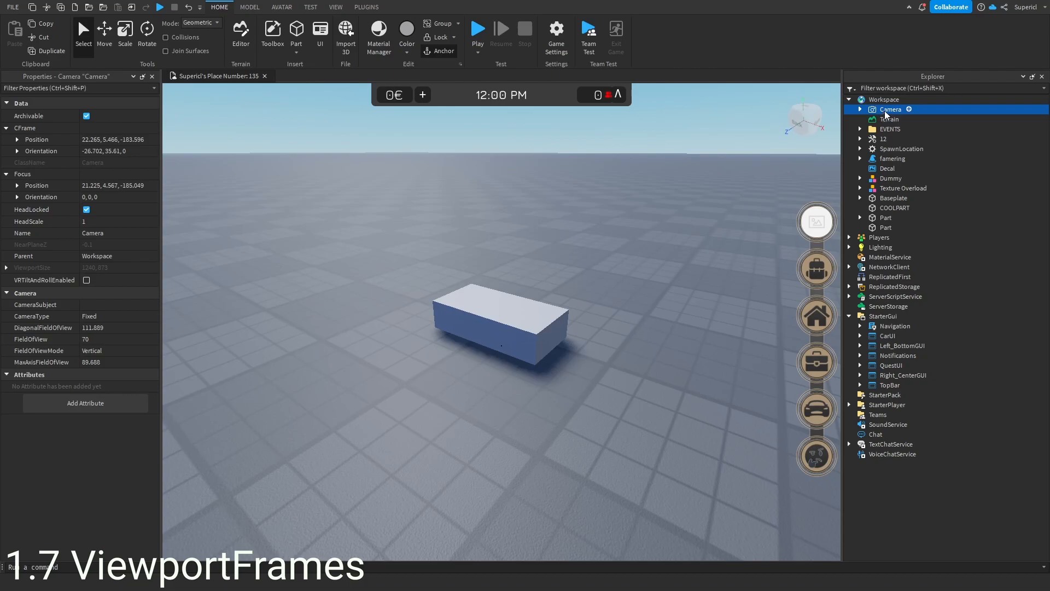
pyautogui.hotkey('ctrl', 'd')
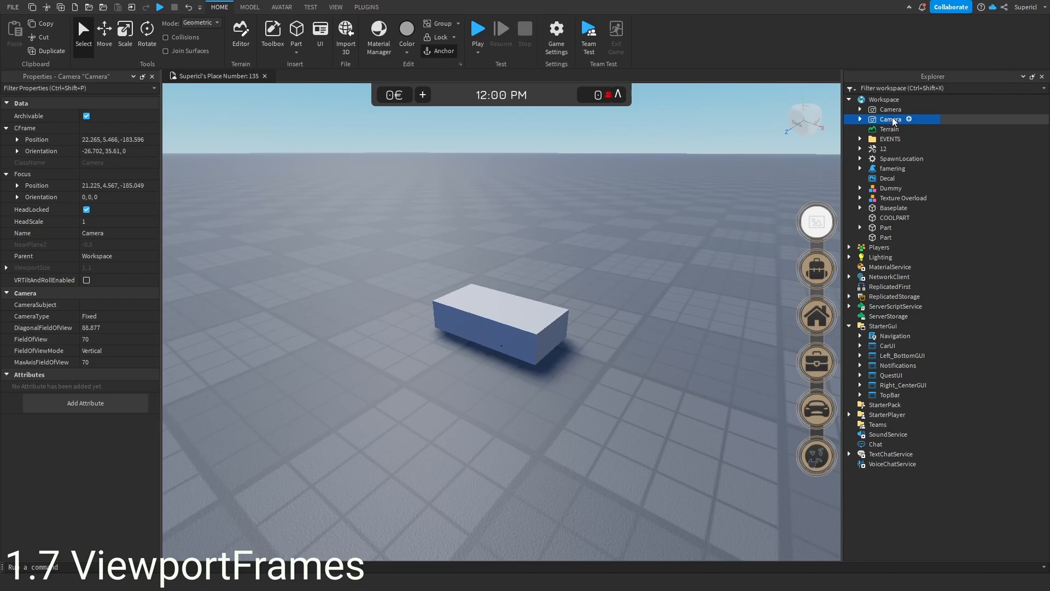
pyautogui.click(861, 119)
pyautogui.click(898, 130)
pyautogui.press('Delete')
pyautogui.click(898, 130)
pyautogui.press('Delete')
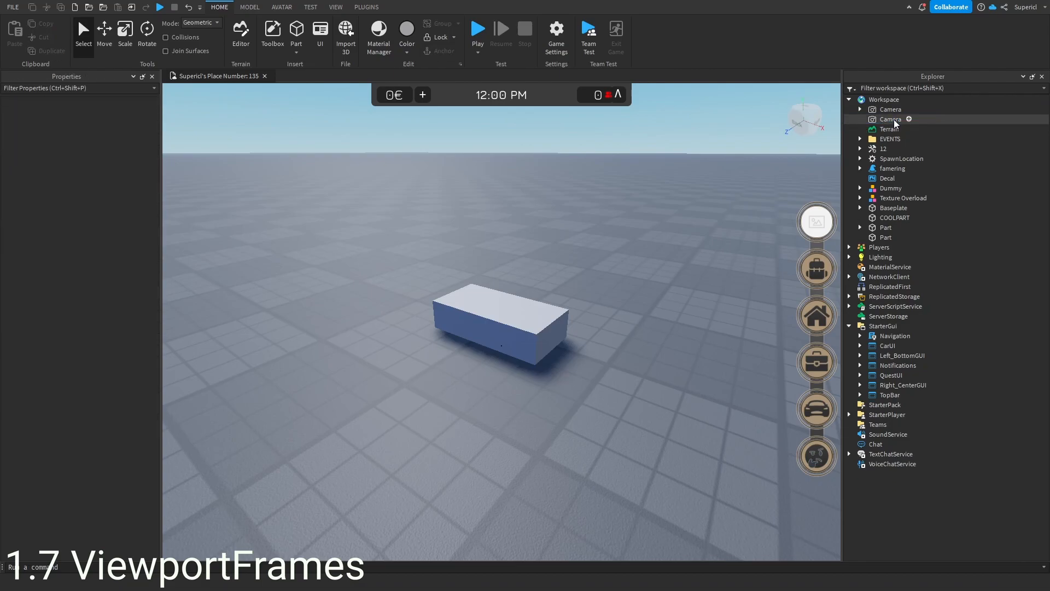
# - Rename the duplicated camera to BlockCamera
pyautogui.click(890, 120)
pyautogui.click(891, 121)
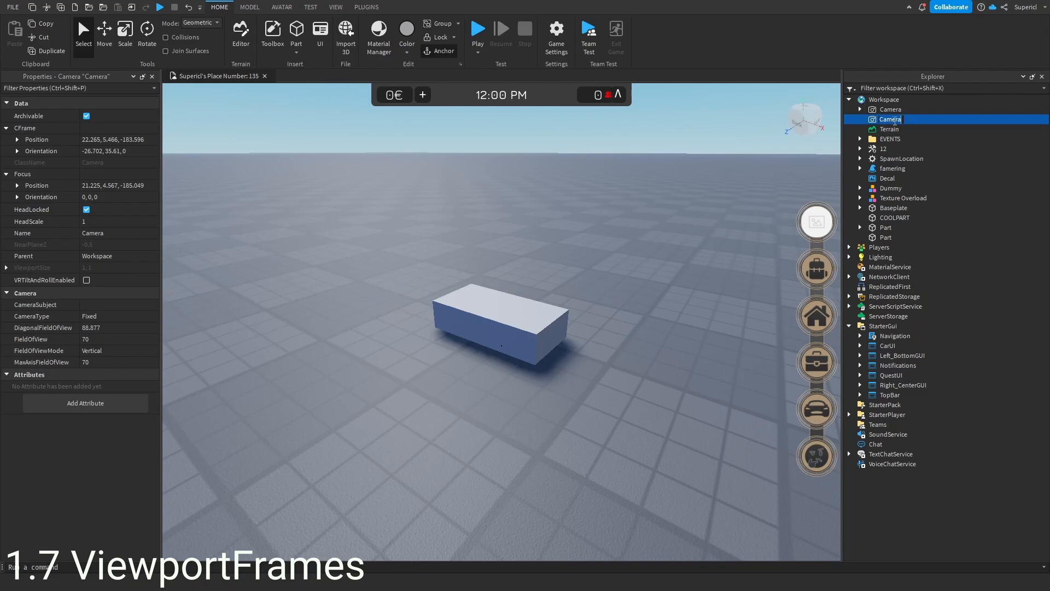
pyautogui.write('BlockCamare')
pyautogui.press('Return')
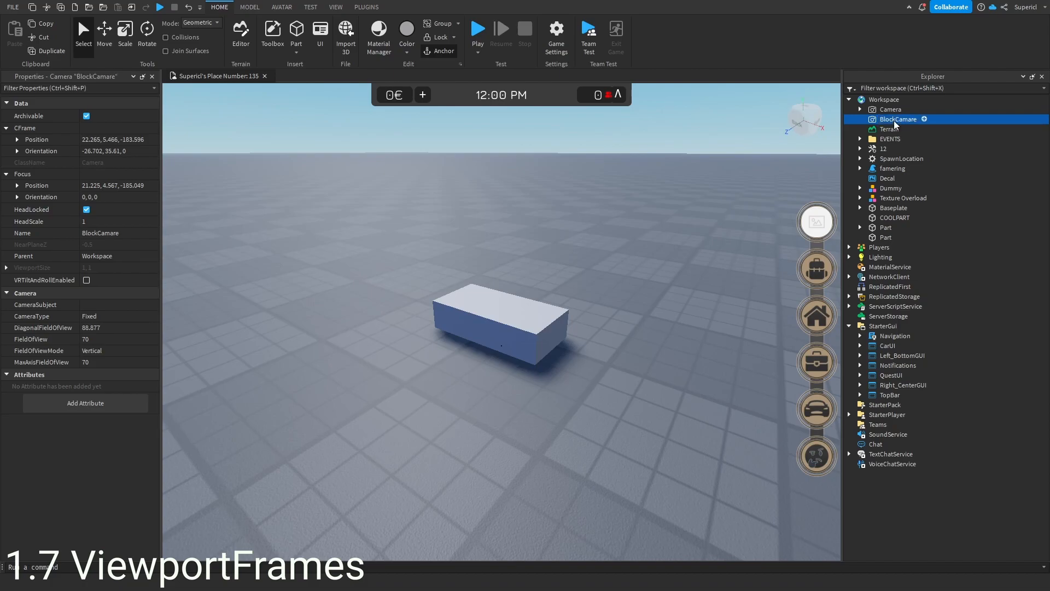
pyautogui.doubleClick(912, 119)
pyautogui.press('Right')
pyautogui.write('era')
pyautogui.press('BackSpace')
pyautogui.press('BackSpace')
pyautogui.press('BackSpace')
pyautogui.write('era')
pyautogui.press('Return')
# - Insert a ScreenGui into StarterGui
pyautogui.click(886, 326)
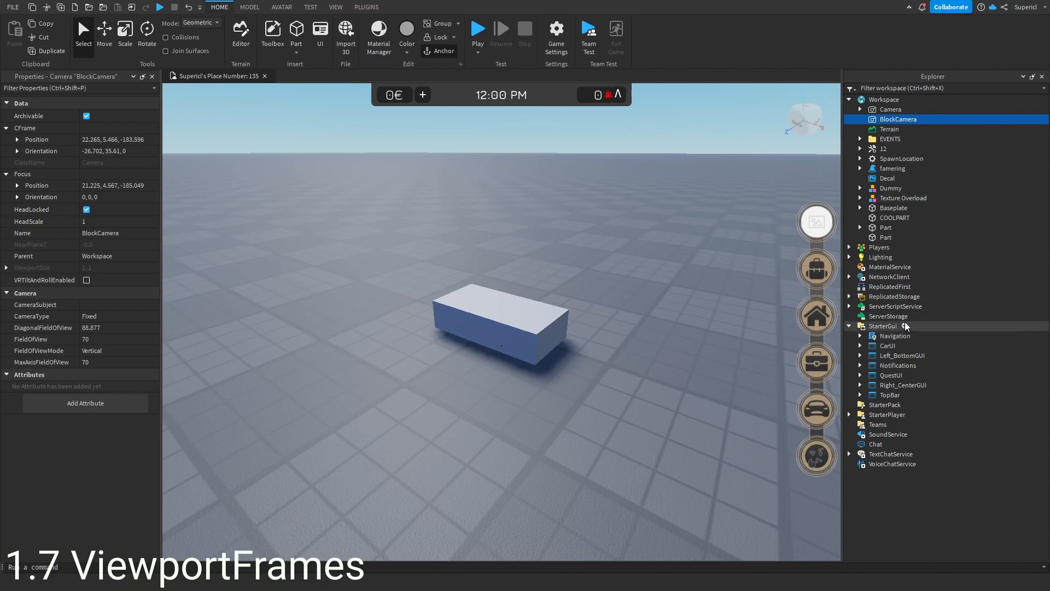
pyautogui.click(903, 326)
pyautogui.write('scr')
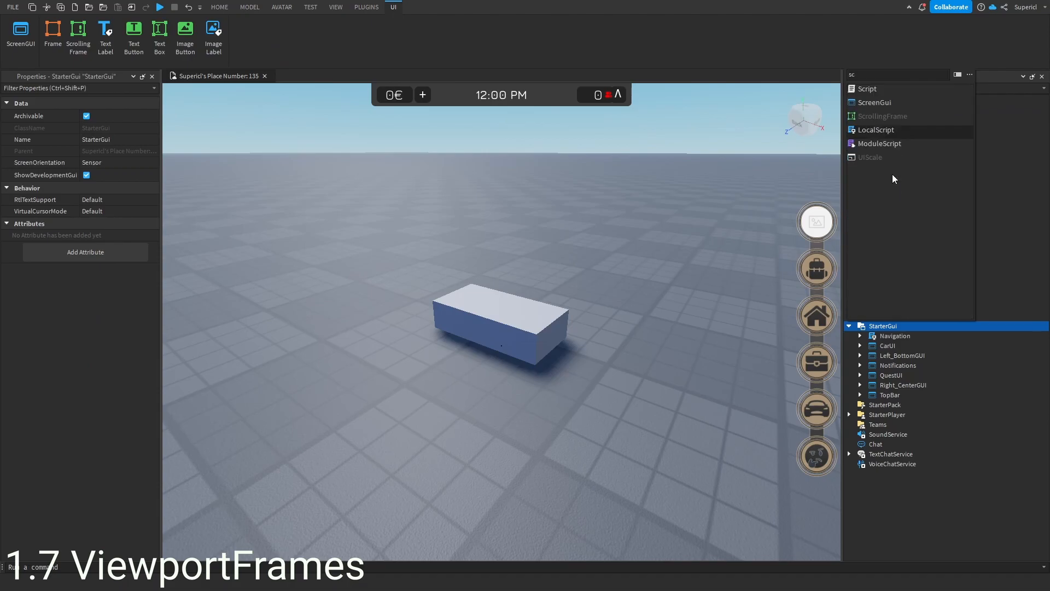
pyautogui.click(878, 108)
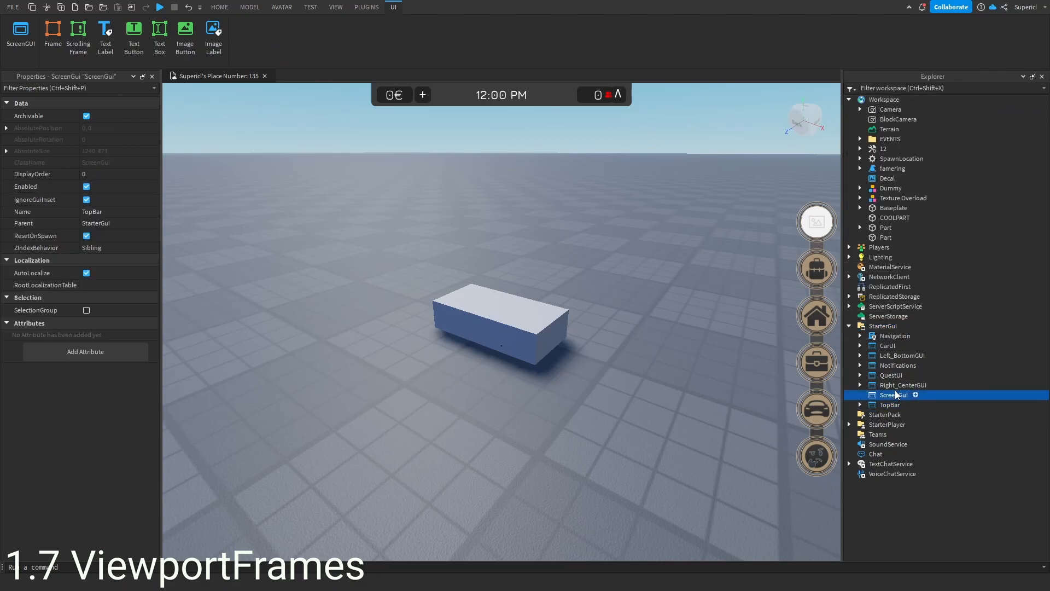
# - Insert a ViewportFrame into the new ScreenGui and size it to about 305 x 292
pyautogui.click(914, 395)
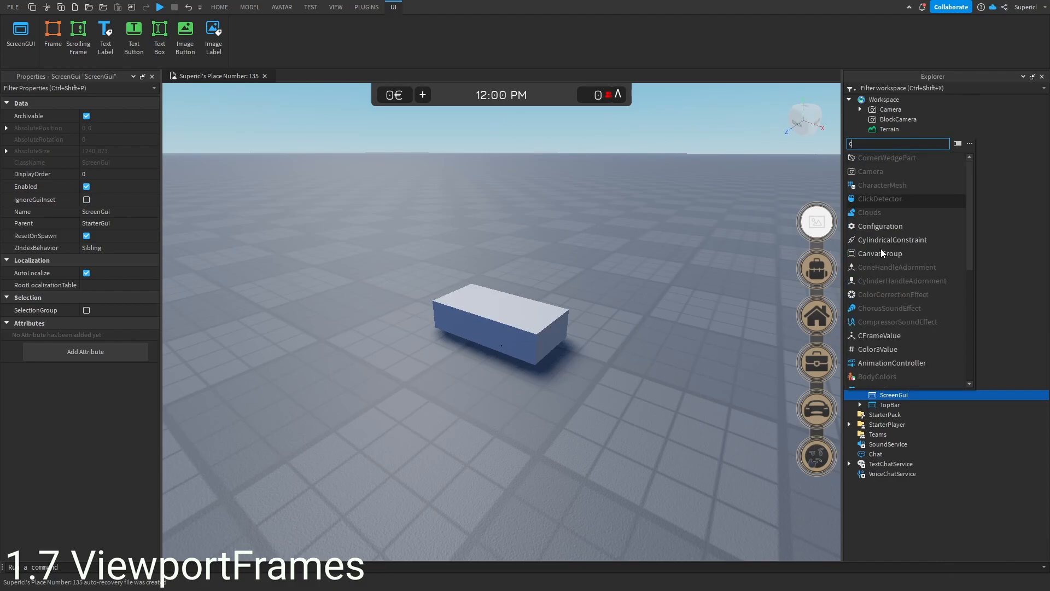
pyautogui.write('vie')
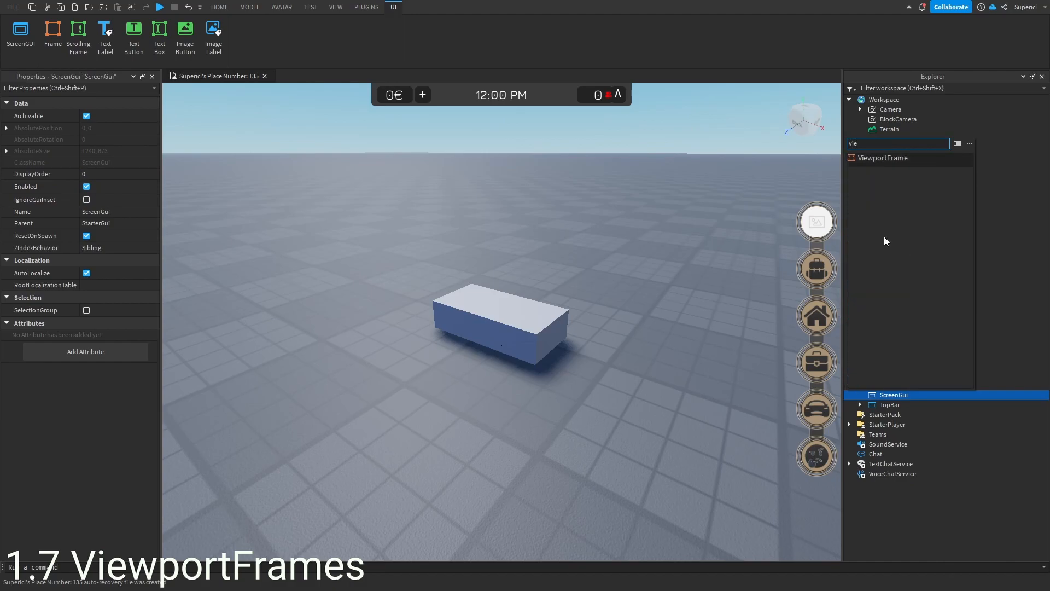
pyautogui.click(899, 157)
pyautogui.moveTo(183, 106); pyautogui.dragTo(302, 204)
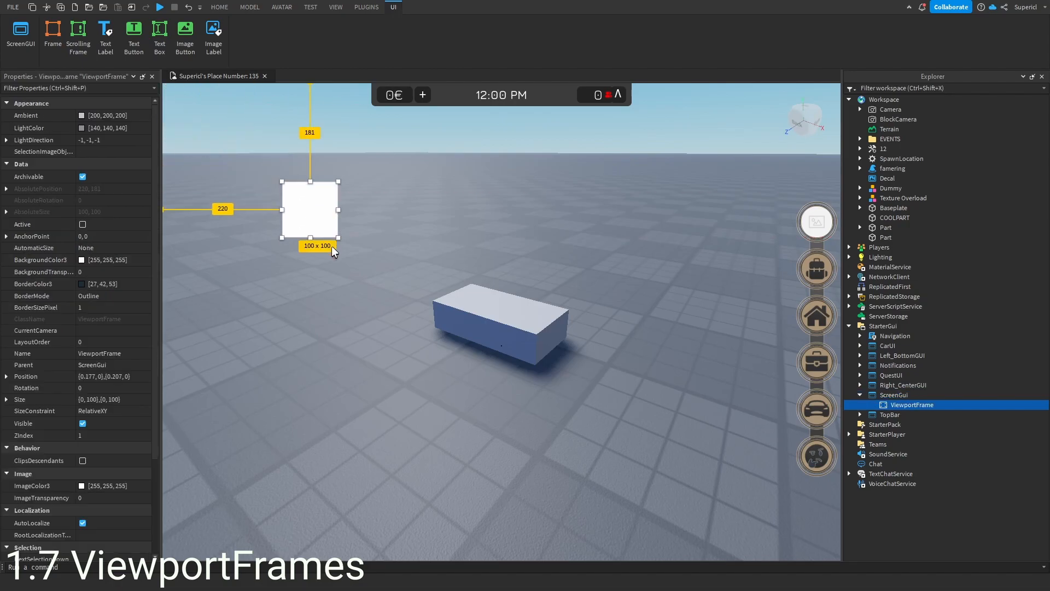
pyautogui.moveTo(338, 238); pyautogui.dragTo(374, 336)
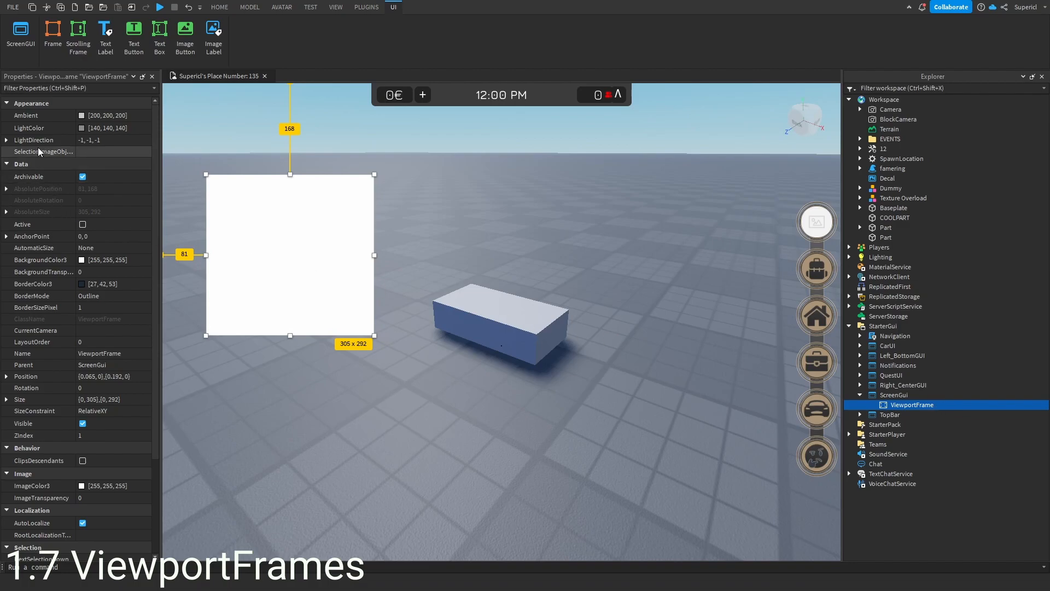
# - Move the block part into the ViewportFrame
pyautogui.click(103, 152)
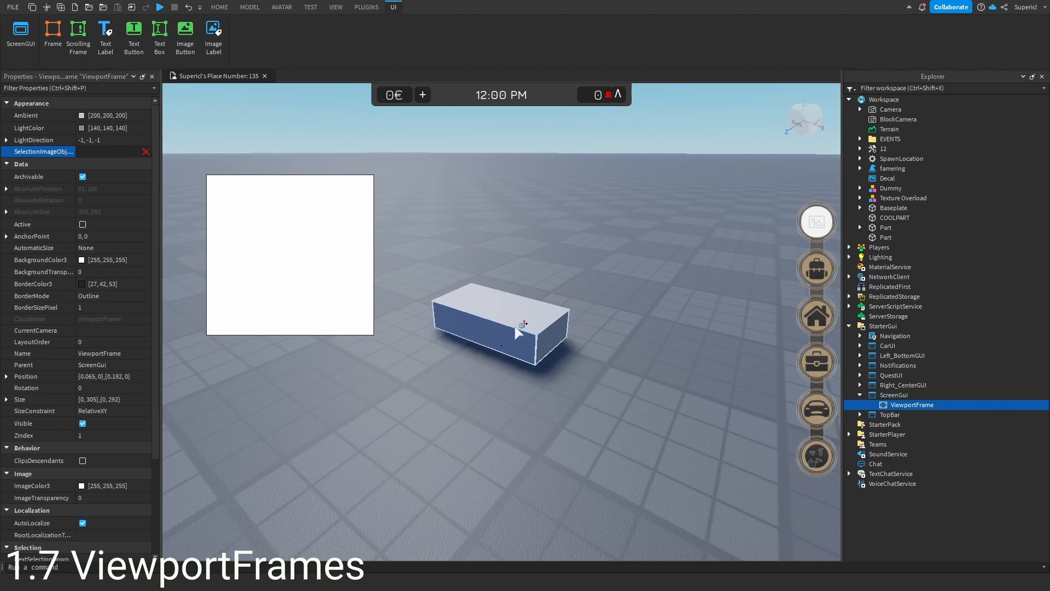
pyautogui.click(514, 326)
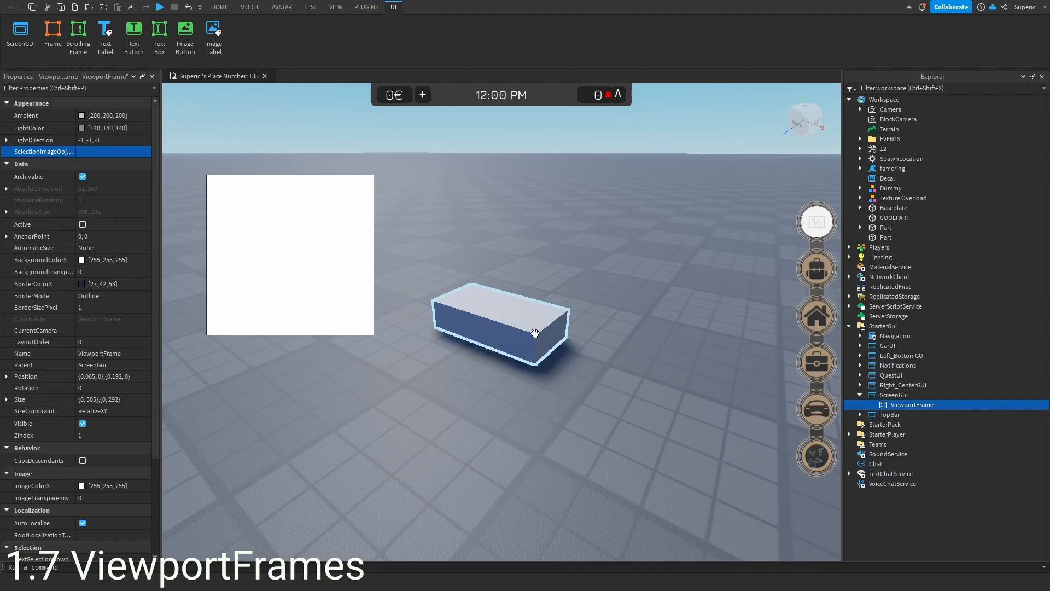
pyautogui.click(514, 326)
pyautogui.moveTo(902, 237); pyautogui.dragTo(911, 405)
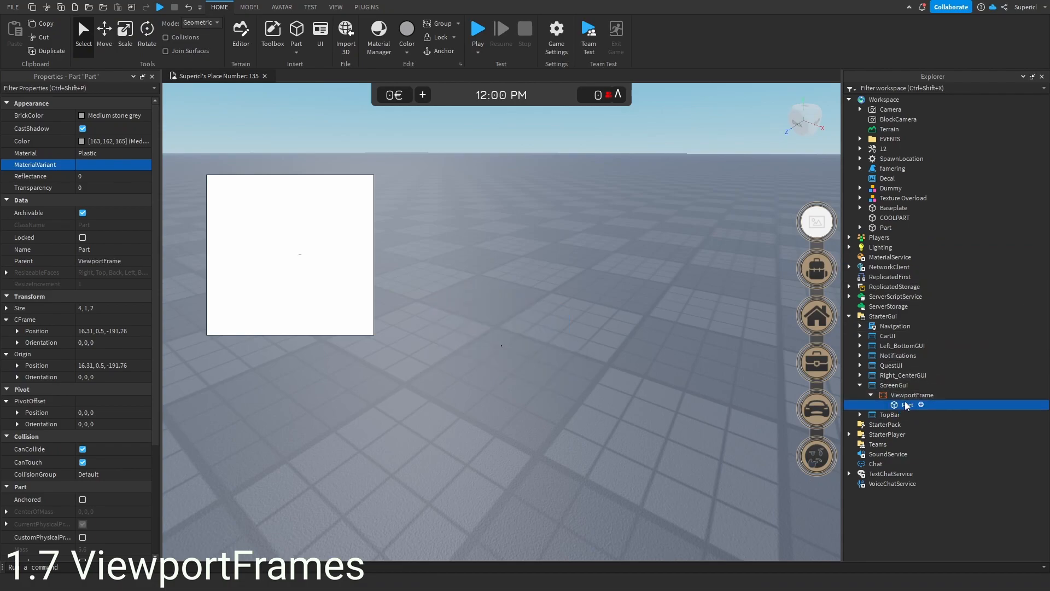
# - Set the ViewportFrame's CurrentCamera to BlockCamera
pyautogui.click(909, 395)
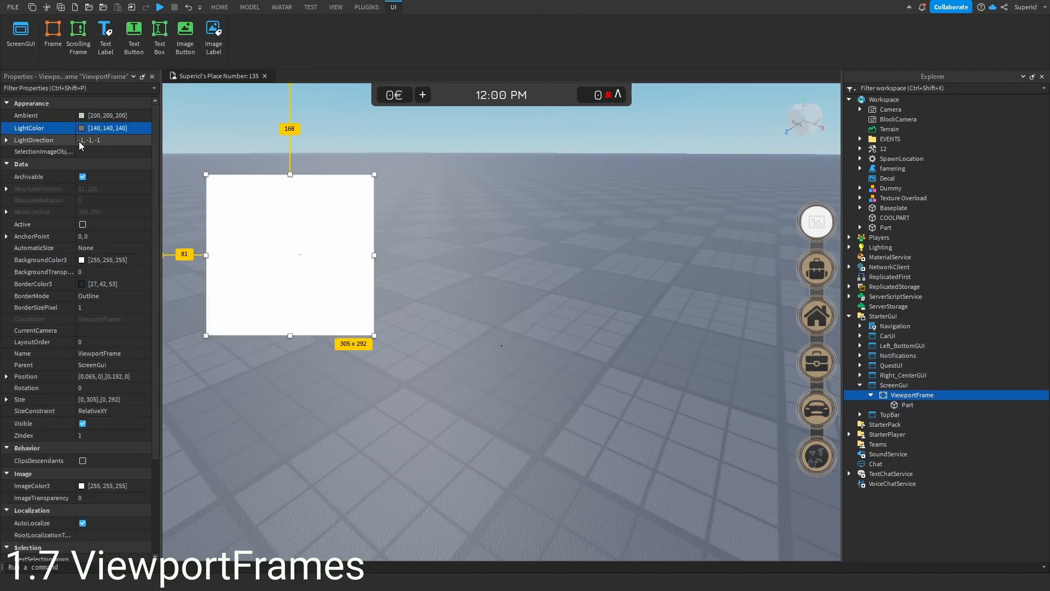
pyautogui.click(109, 153)
pyautogui.click(109, 330)
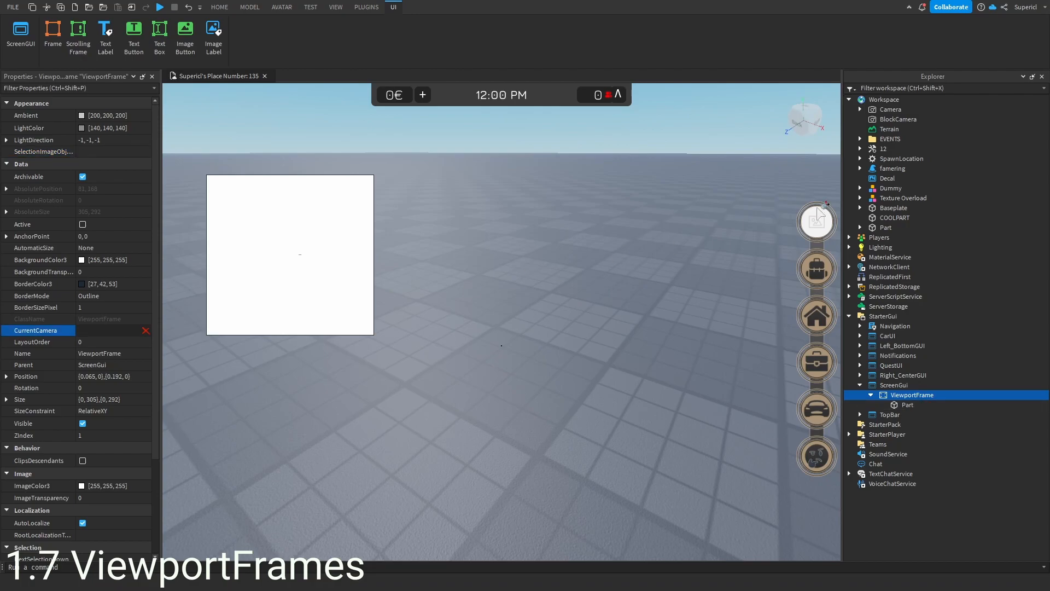
pyautogui.click(888, 119)
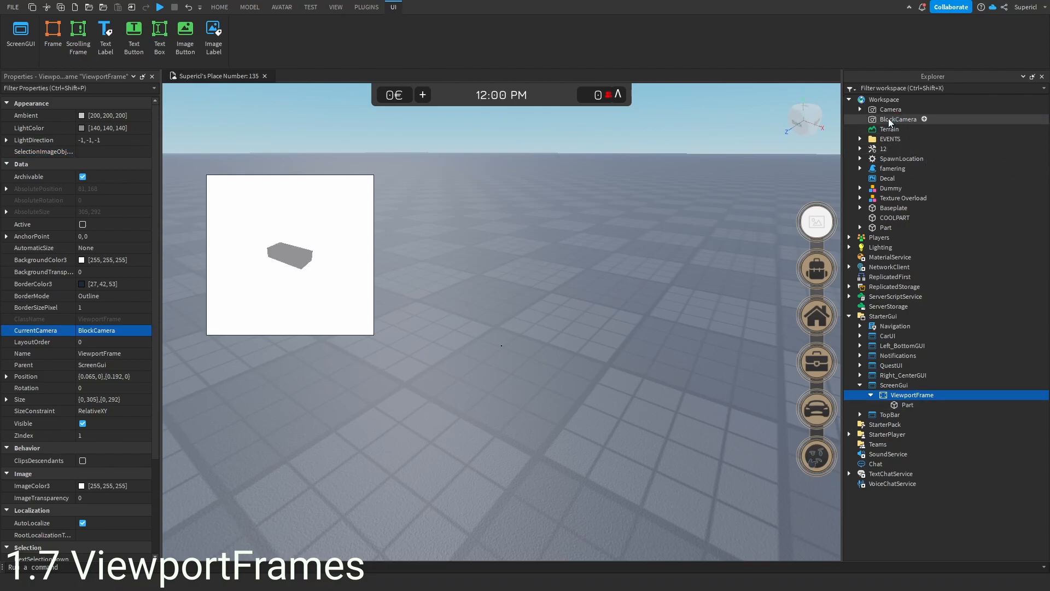
pyautogui.moveTo(482, 334); pyautogui.dragTo(483, 334, button='right')
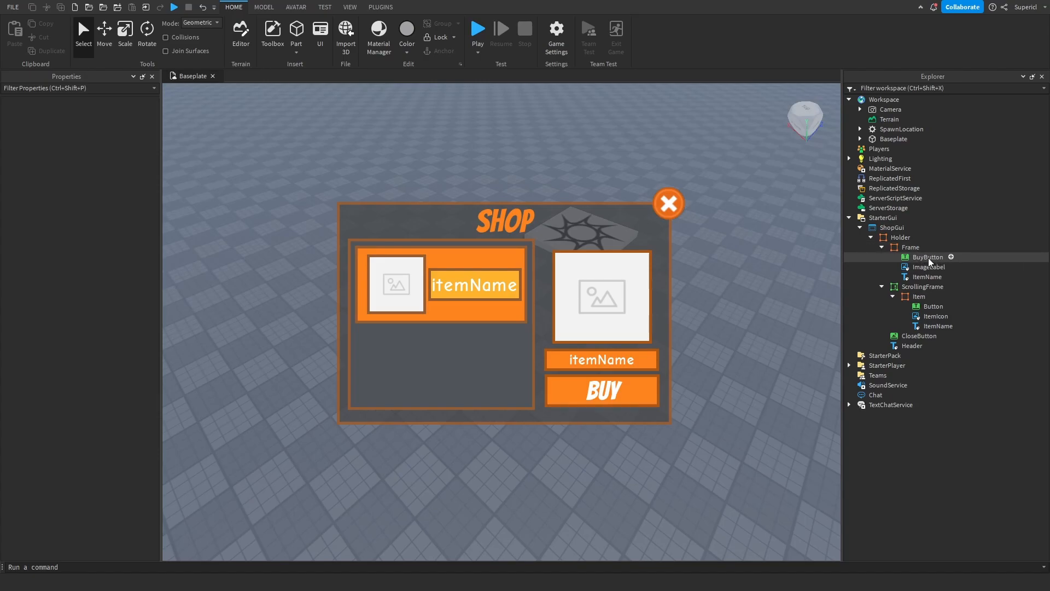
# - Add a UICorner to the shop's Holder frame
pyautogui.click(903, 238)
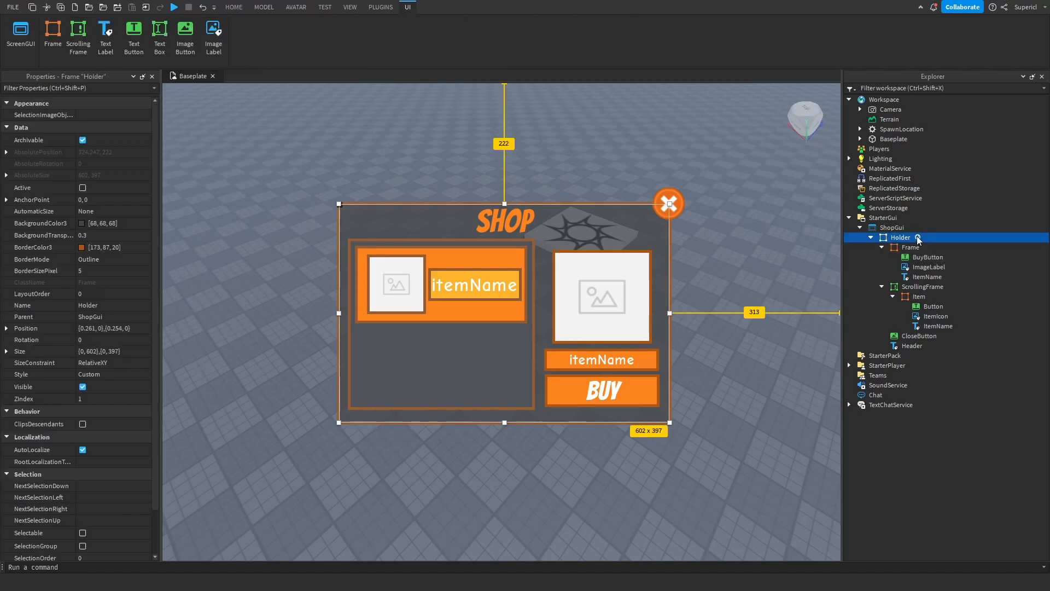
pyautogui.click(918, 237)
pyautogui.write('uic')
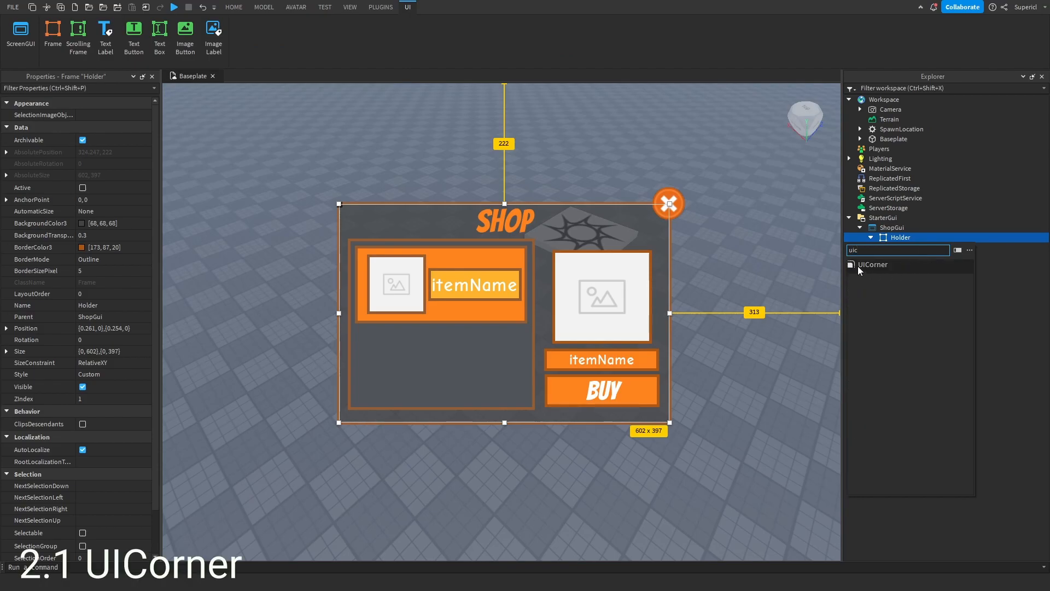
pyautogui.click(905, 265)
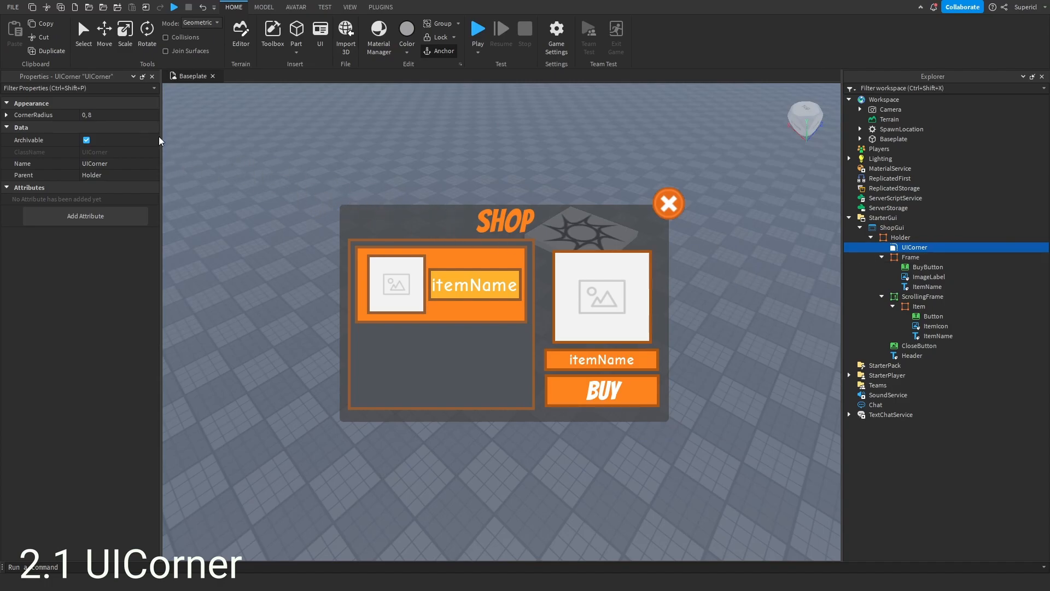
# - Set the UICorner's corner radius offset to 15 and scale to 1
pyautogui.click(7, 115)
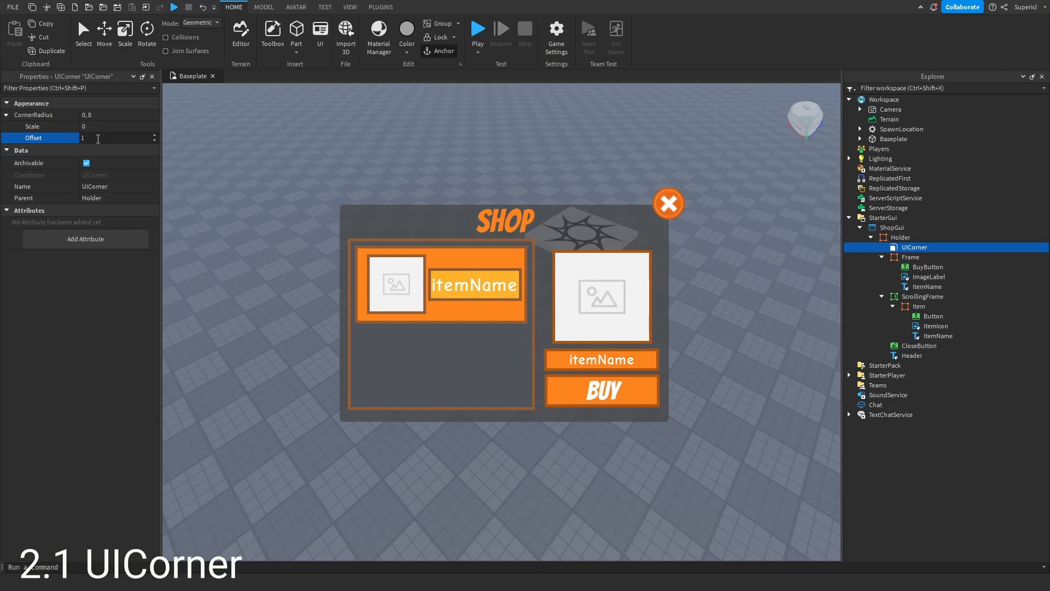
pyautogui.write('5')
pyautogui.click(120, 127)
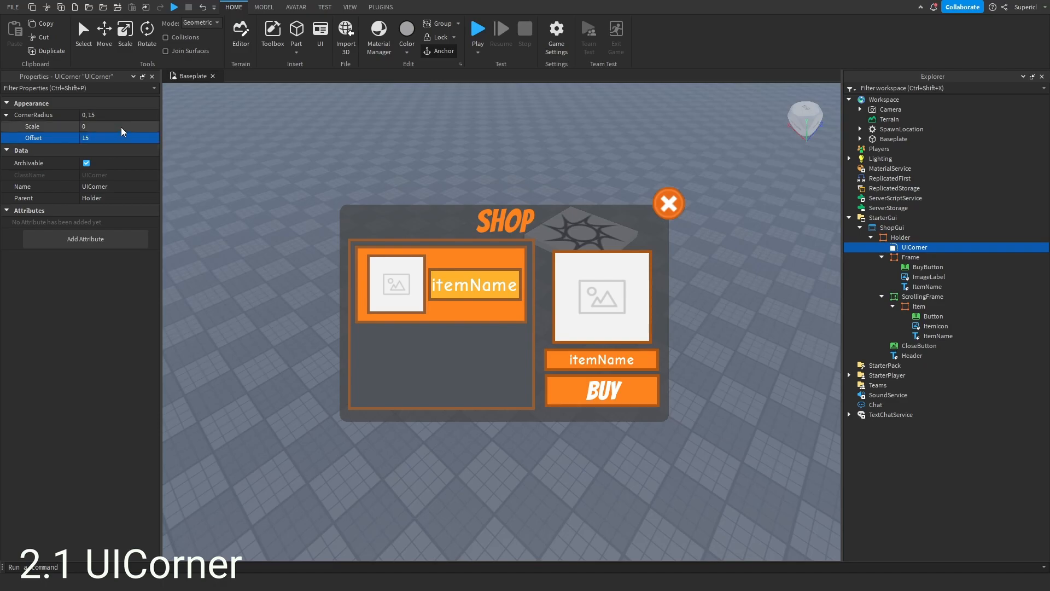
pyautogui.write('1')
pyautogui.press('Return')
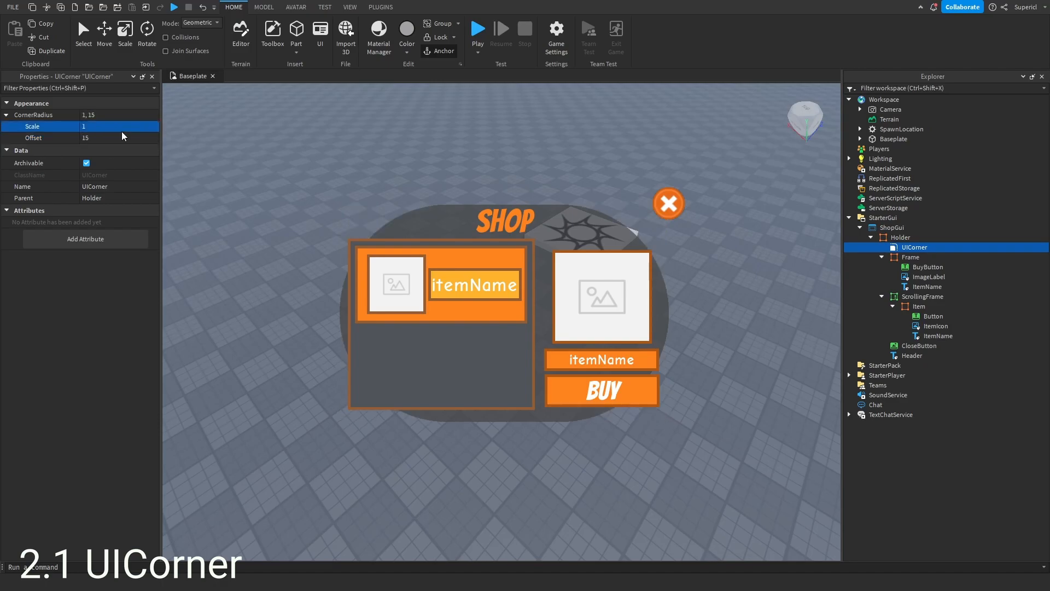
# - Set the Holder UICorner's corner radius scale to 0
pyautogui.click(115, 126)
pyautogui.write('0')
pyautogui.press('Return')
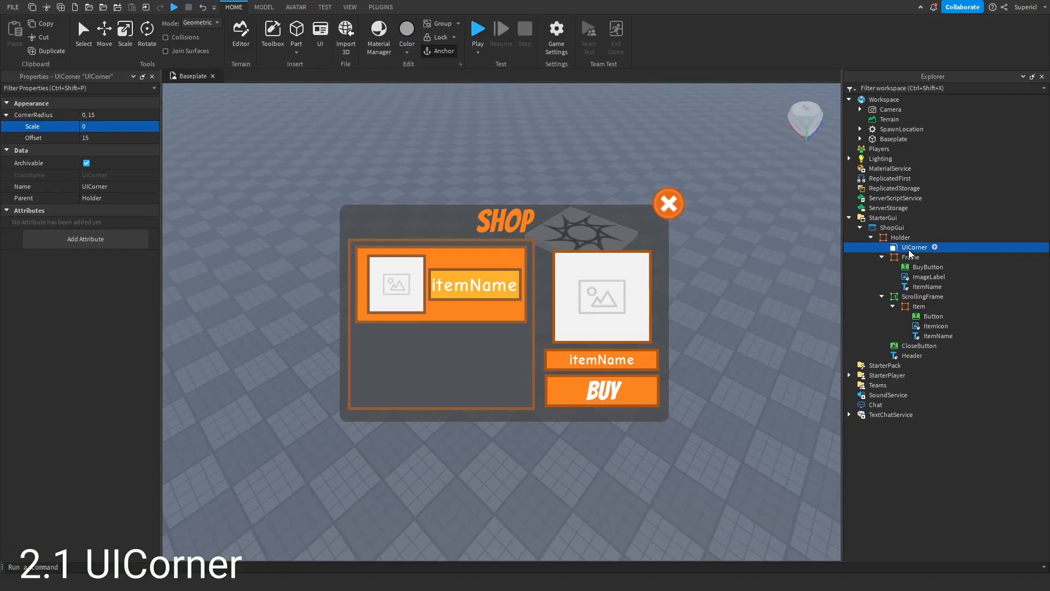
# - Duplicate the UICorner into each frame, button, label and image inside the shop GUI
pyautogui.hotkey('ctrl', 'd')
pyautogui.moveTo(910, 256); pyautogui.dragTo(939, 424)
pyautogui.hotkey('ctrl', 'd')
pyautogui.hotkey('ctrl', 'd')
pyautogui.hotkey('ctrl', 'd')
pyautogui.hotkey('ctrl', 'd')
pyautogui.hotkey('ctrl', 'd')
pyautogui.hotkey('ctrl', 'd')
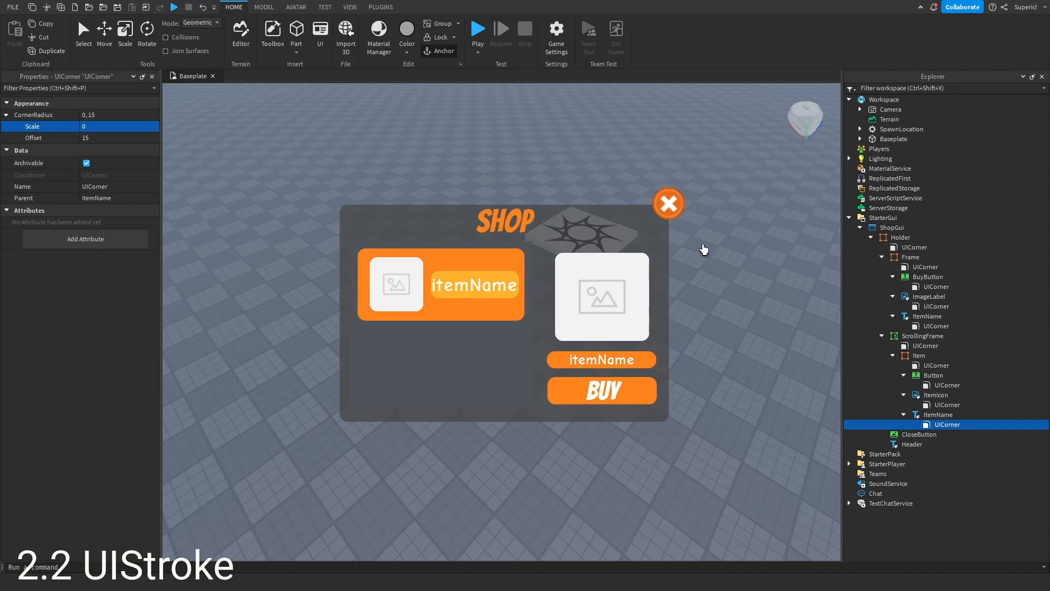
# - Insert a UIStroke into the Holder frame
pyautogui.click(908, 256)
pyautogui.click(903, 238)
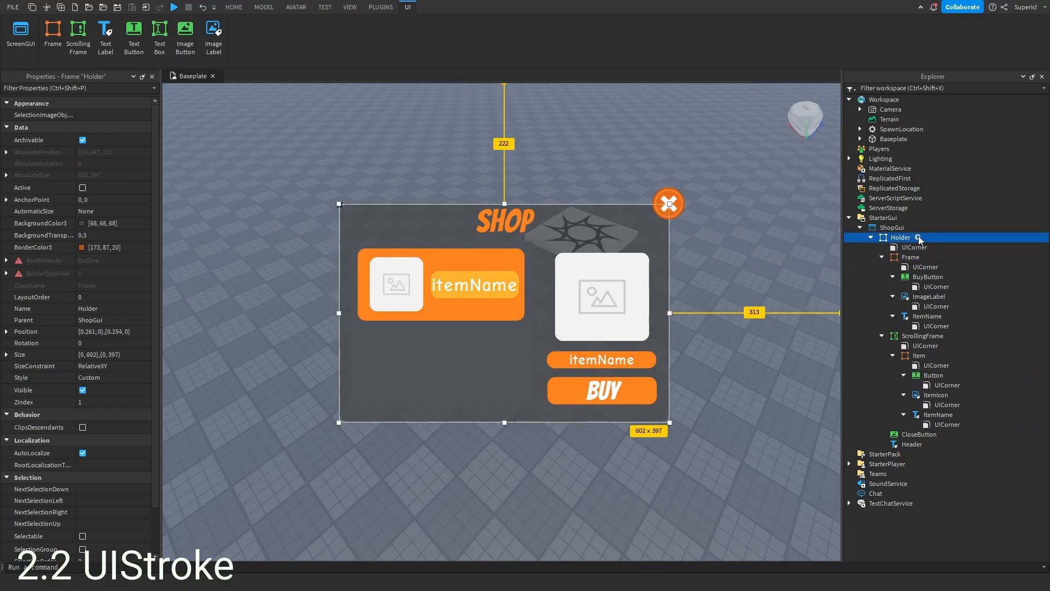
pyautogui.click(918, 239)
pyautogui.write('ui')
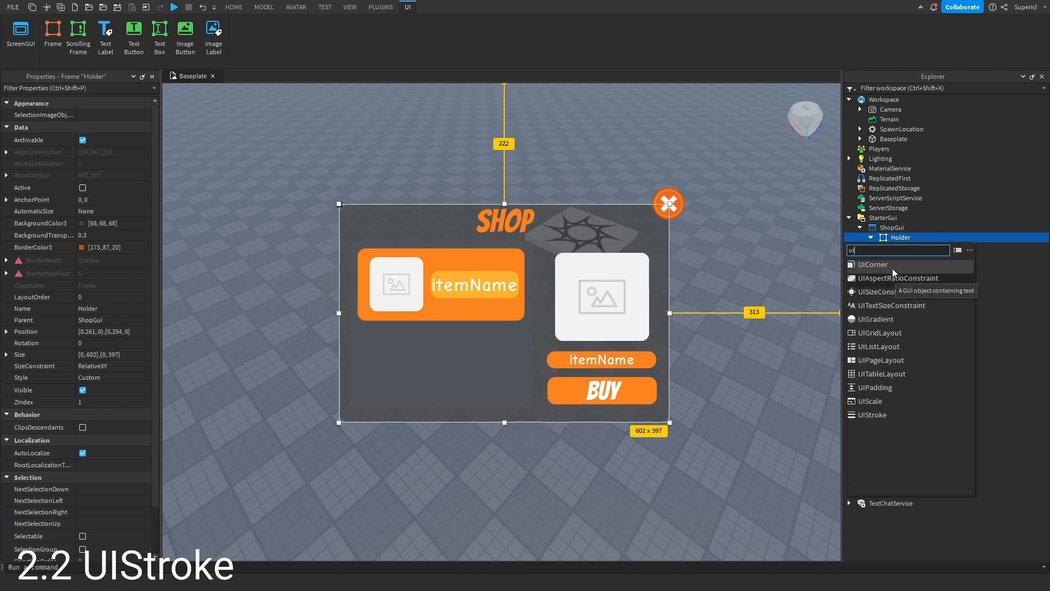
pyautogui.write('st')
pyautogui.click(902, 266)
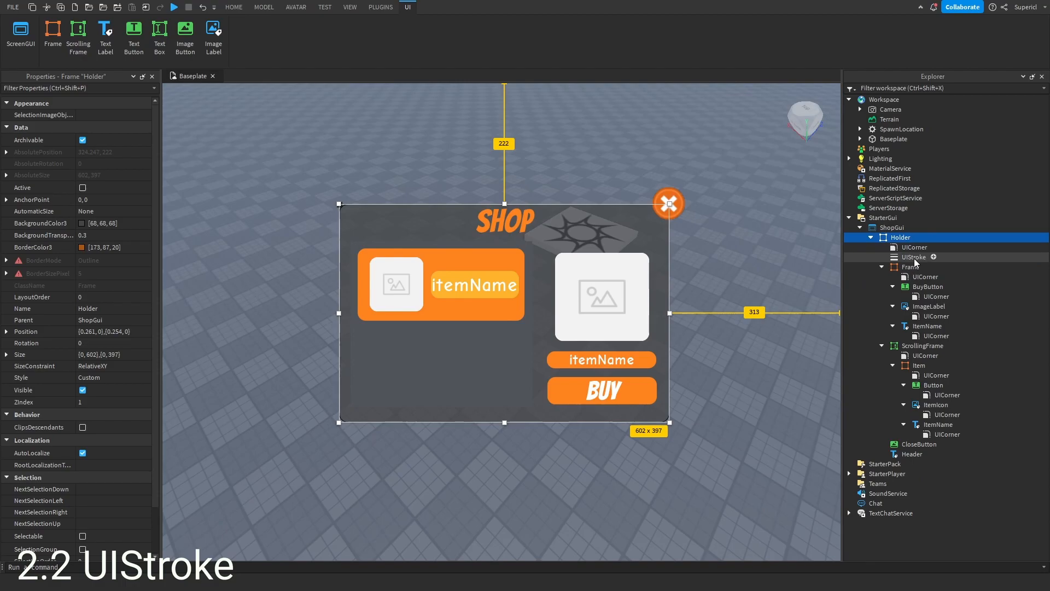
# - Set the Holder UIStroke's thickness to 5
pyautogui.click(916, 257)
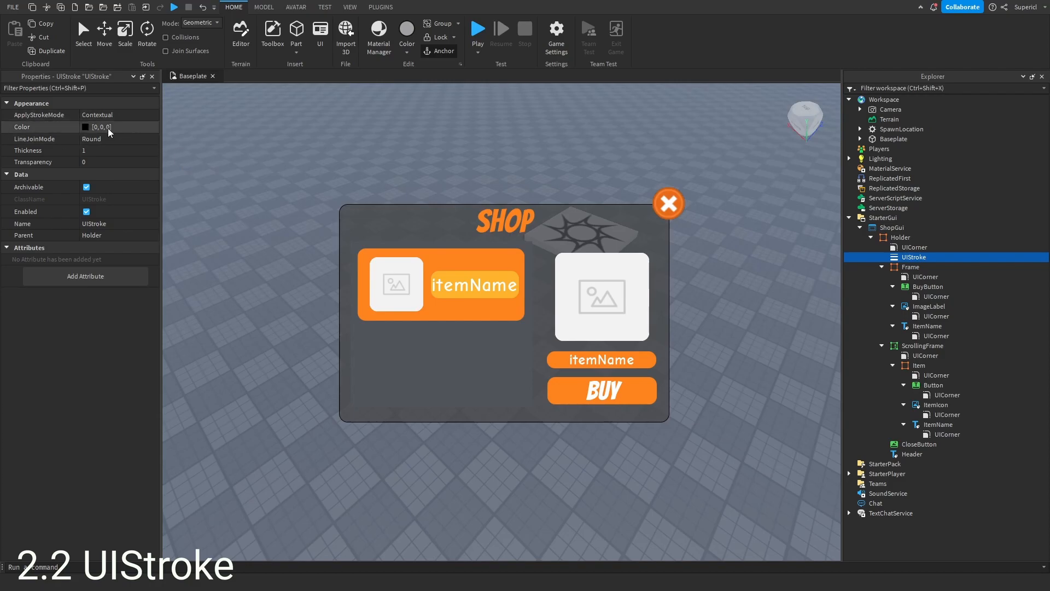
pyautogui.click(96, 150)
pyautogui.write('5')
pyautogui.press('Return')
pyautogui.click(85, 127)
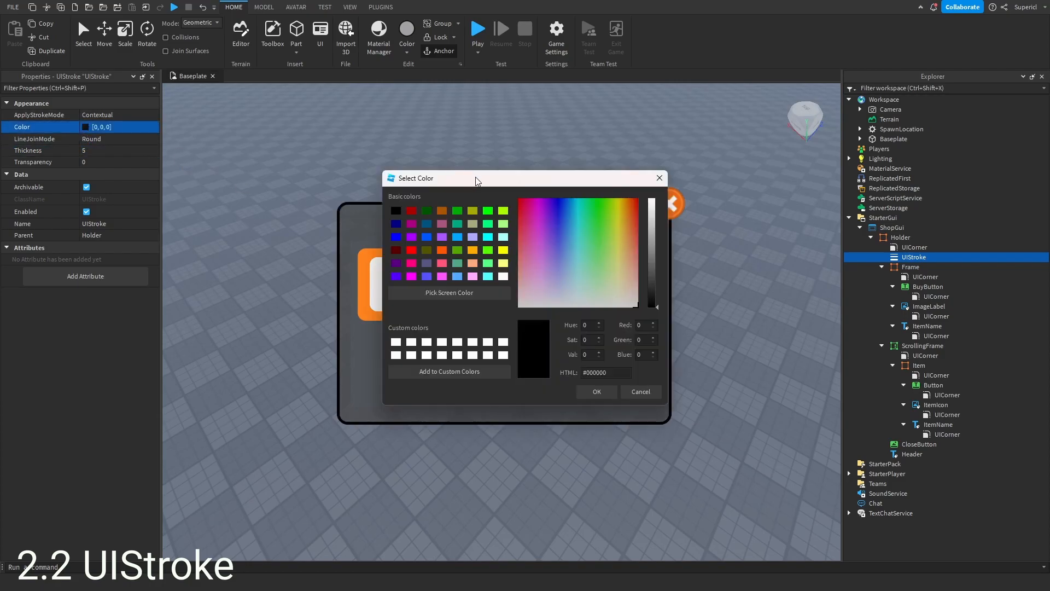
pyautogui.moveTo(473, 178); pyautogui.dragTo(763, 204)
pyautogui.click(741, 318)
pyautogui.press('Escape')
pyautogui.press('Escape')
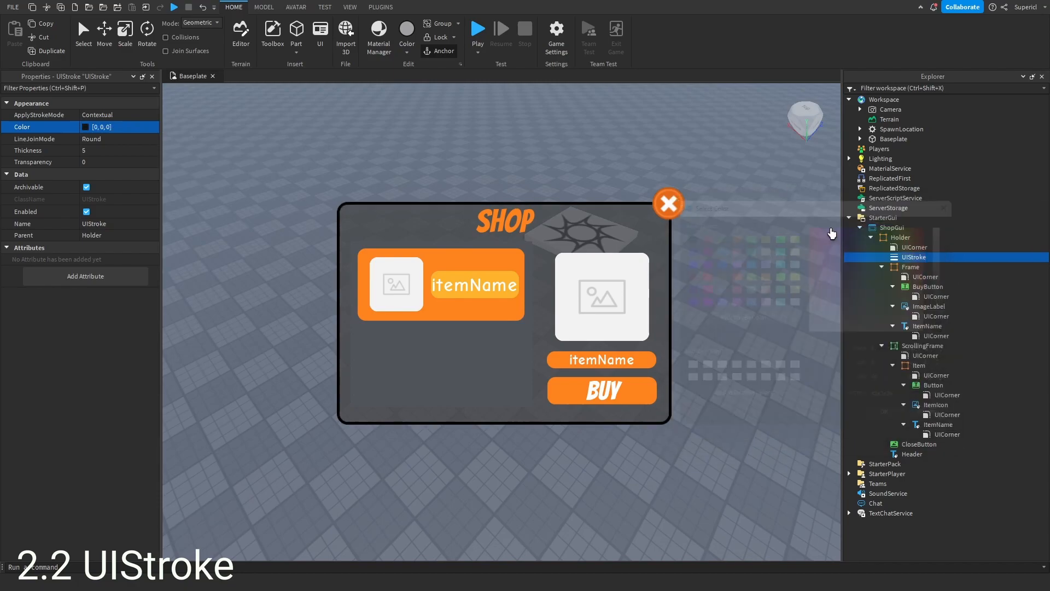
# - Set the UIStroke's color to 173, 87, 20, copied from the BuyButton's border color, and its ApplyStrokeMode to Border
pyautogui.click(660, 344)
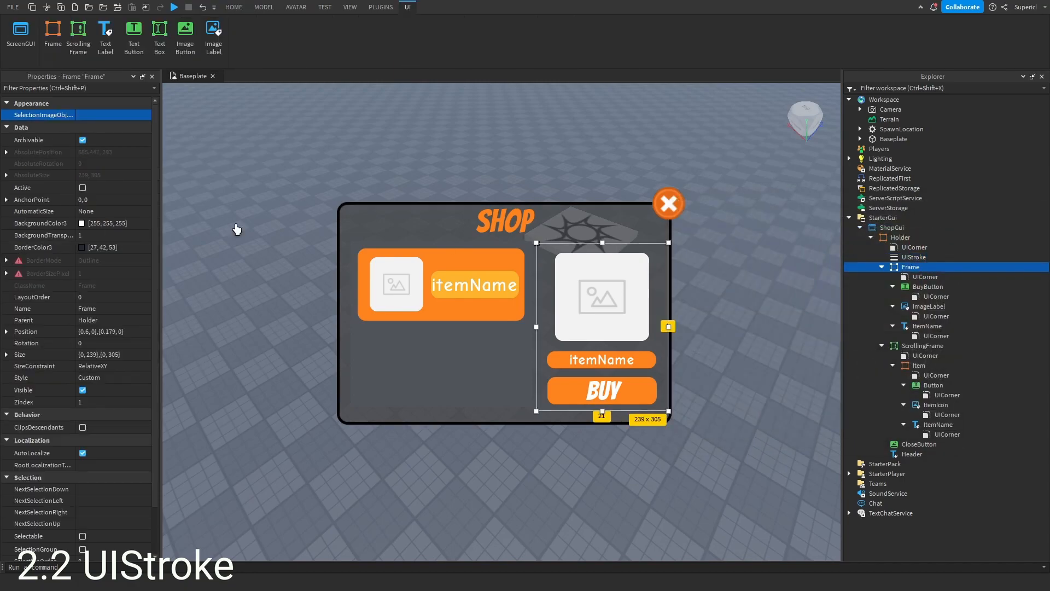
pyautogui.click(928, 287)
pyautogui.click(144, 261)
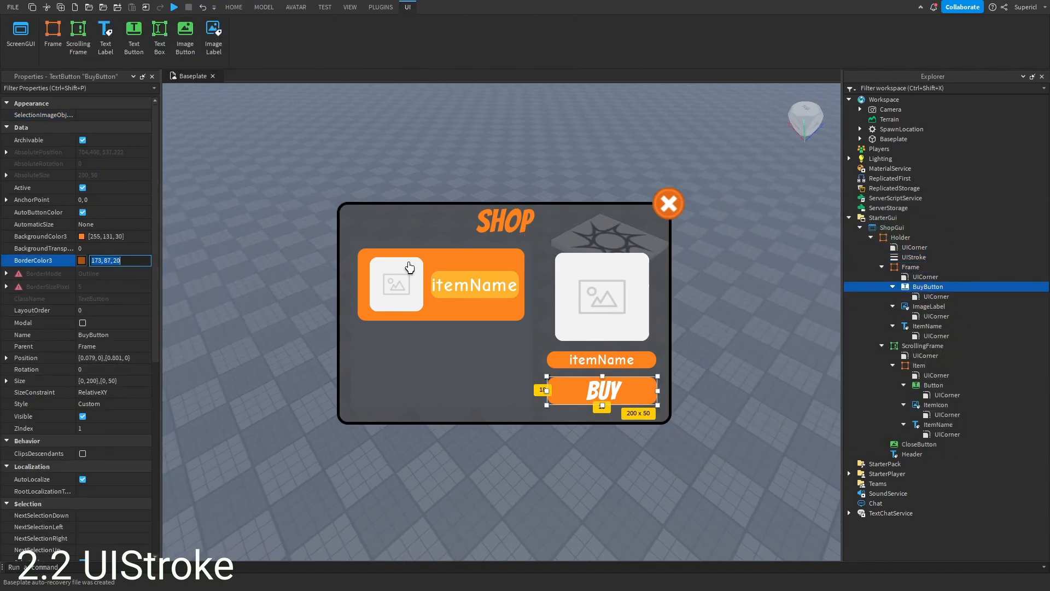
pyautogui.click(914, 257)
pyautogui.click(129, 125)
pyautogui.write('173, 87, 20')
pyautogui.press('Return')
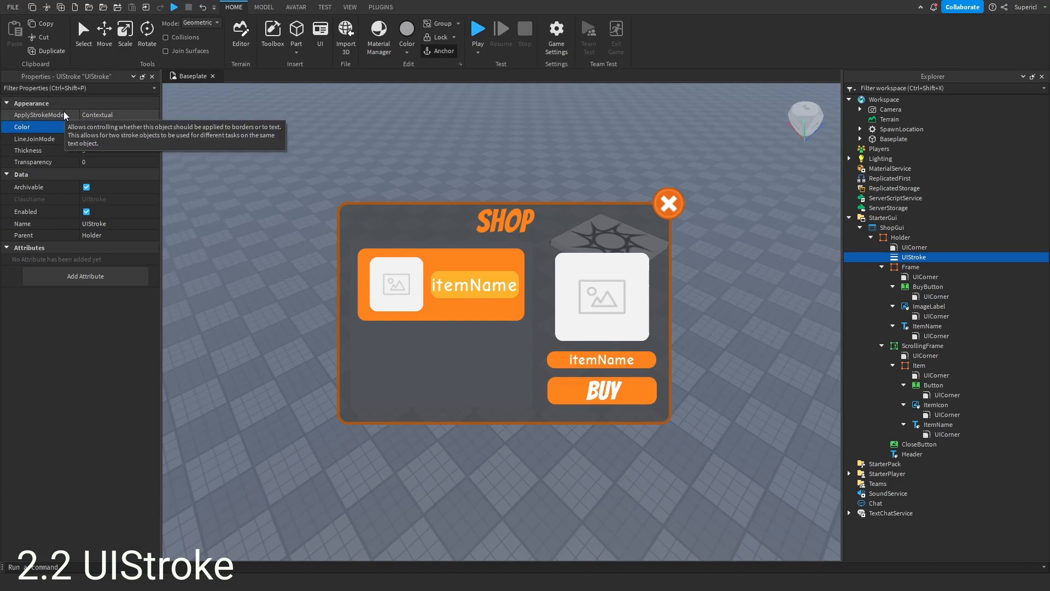
pyautogui.click(120, 116)
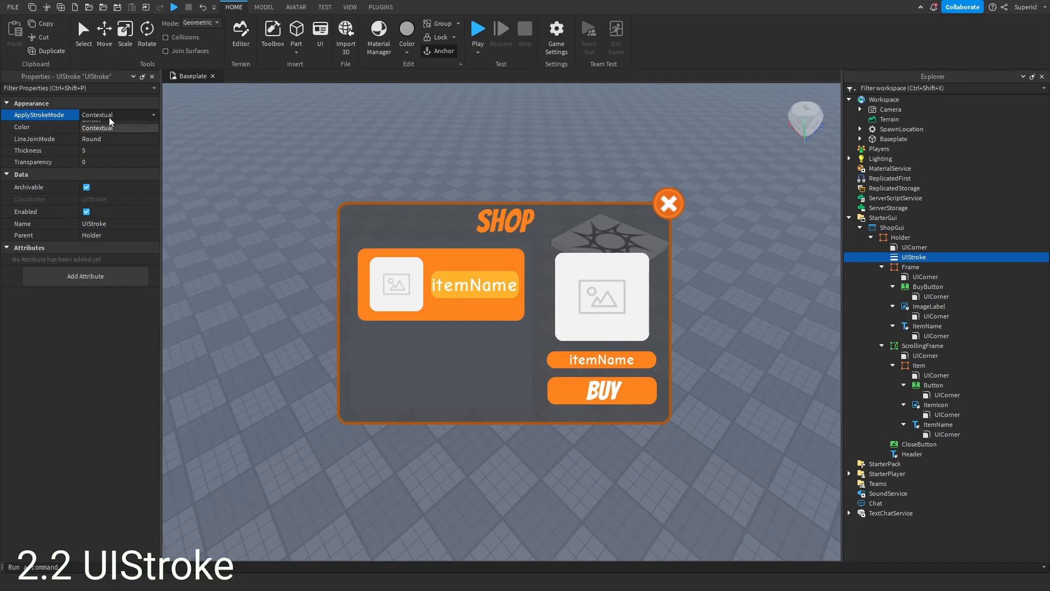
pyautogui.click(104, 124)
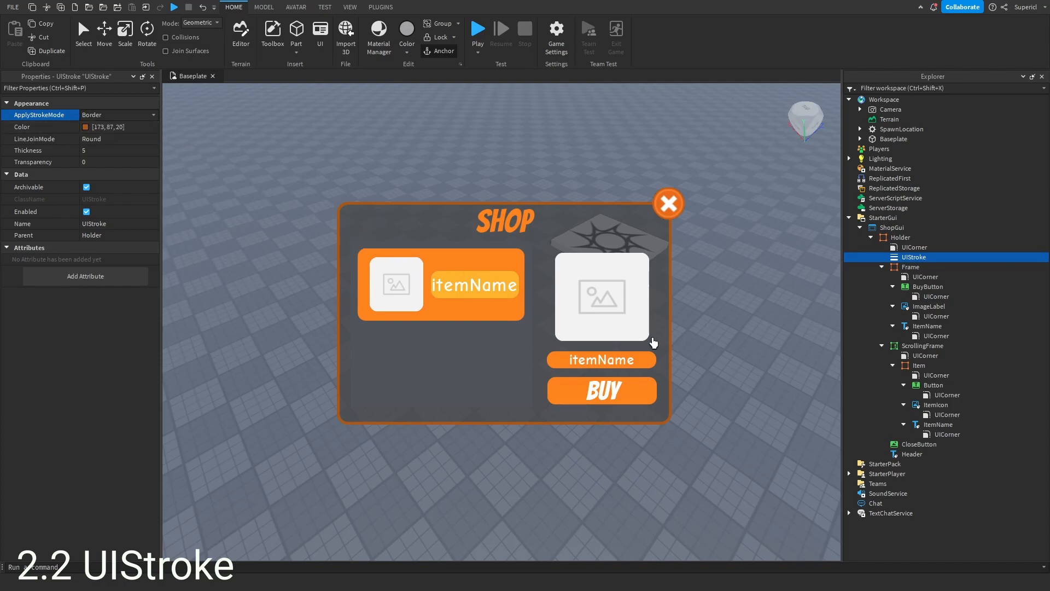
# - Duplicate the Holder's UIStroke and move the copy into the BuyButton
pyautogui.click(911, 257)
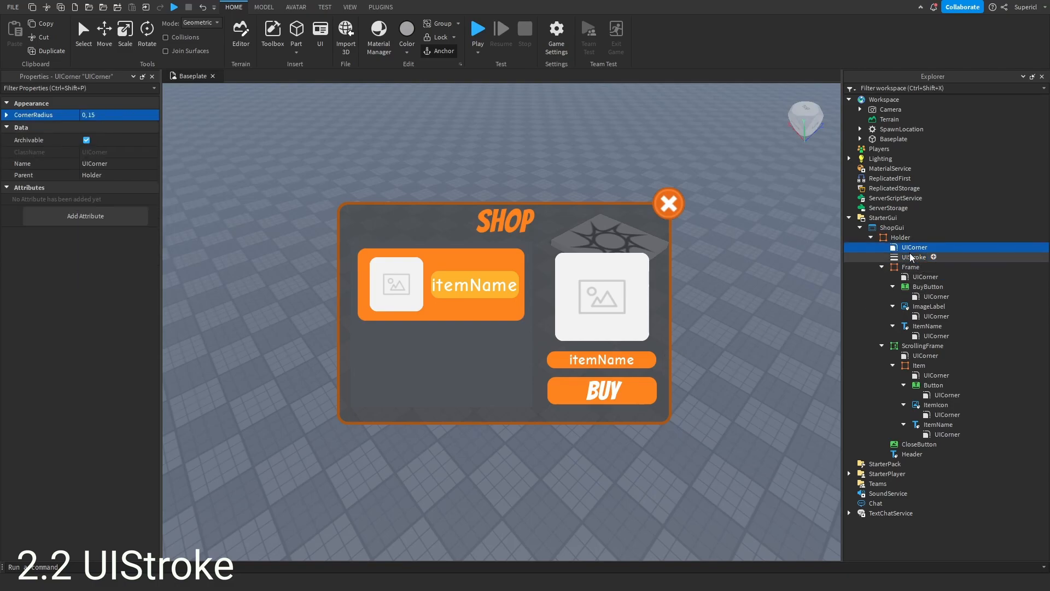
pyautogui.hotkey('ctrl', 'd')
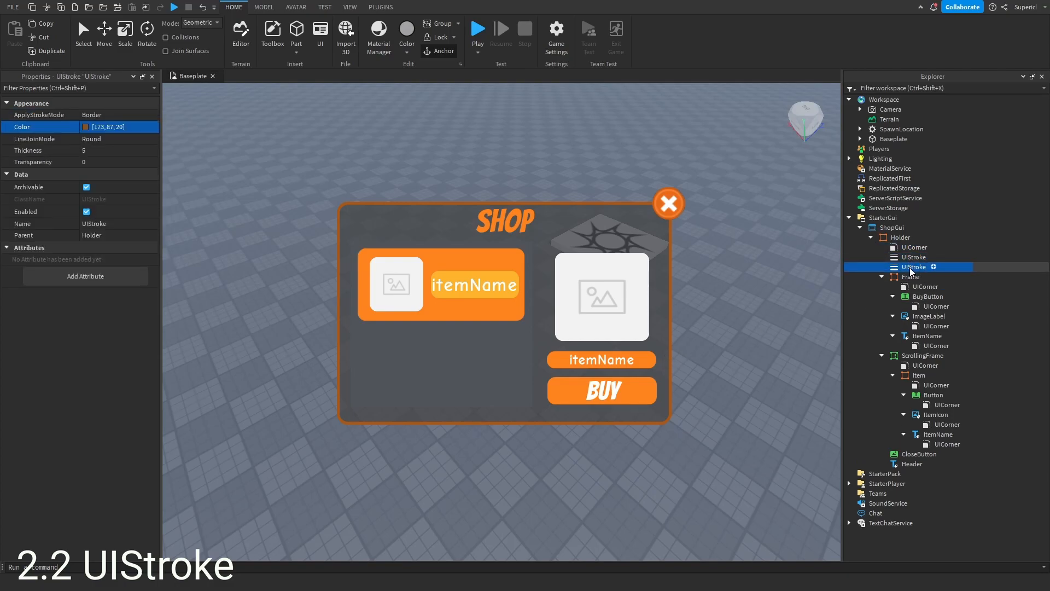
pyautogui.moveTo(910, 267); pyautogui.dragTo(929, 294)
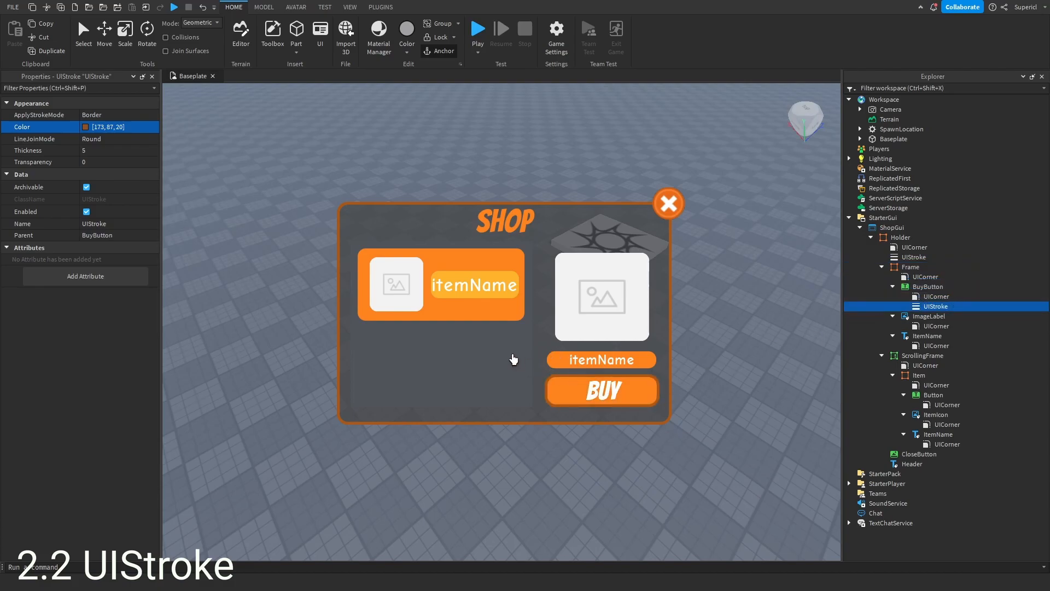
# - Switch the BuyButton stroke's ApplyStrokeMode back and forth between Contextual and Border to compare them
pyautogui.click(130, 115)
pyautogui.click(100, 131)
pyautogui.click(123, 113)
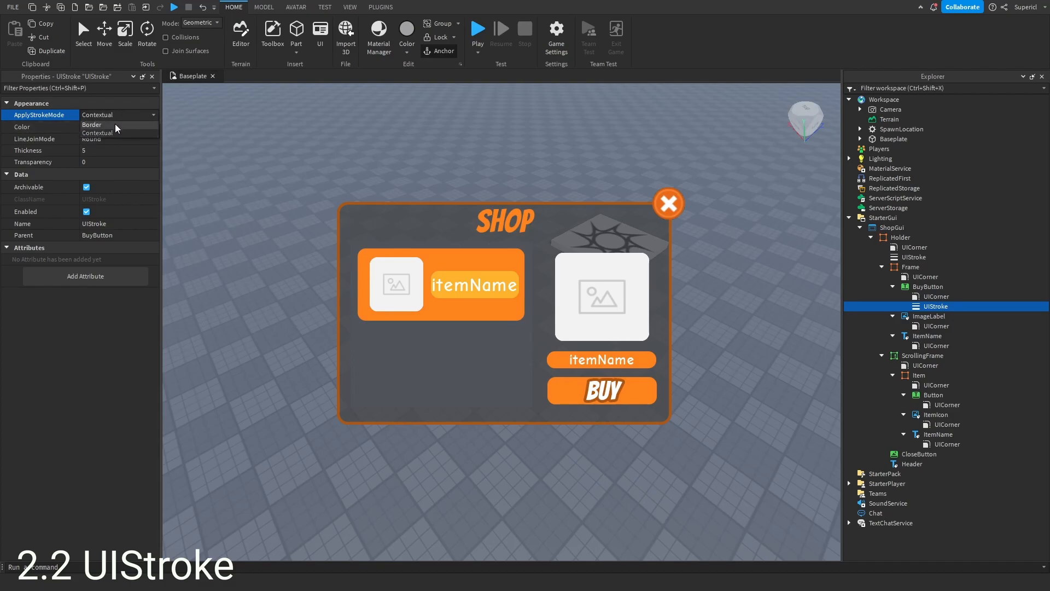
pyautogui.click(87, 124)
pyautogui.click(140, 116)
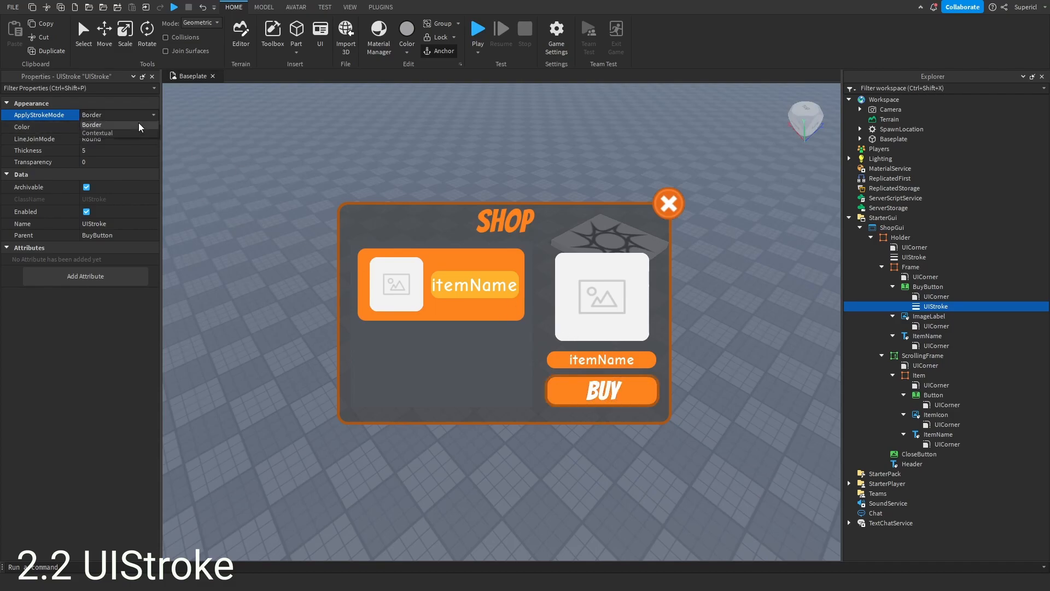
pyautogui.click(109, 132)
pyautogui.click(110, 114)
pyautogui.click(104, 131)
pyautogui.click(110, 116)
pyautogui.click(107, 125)
pyautogui.click(119, 115)
pyautogui.click(105, 124)
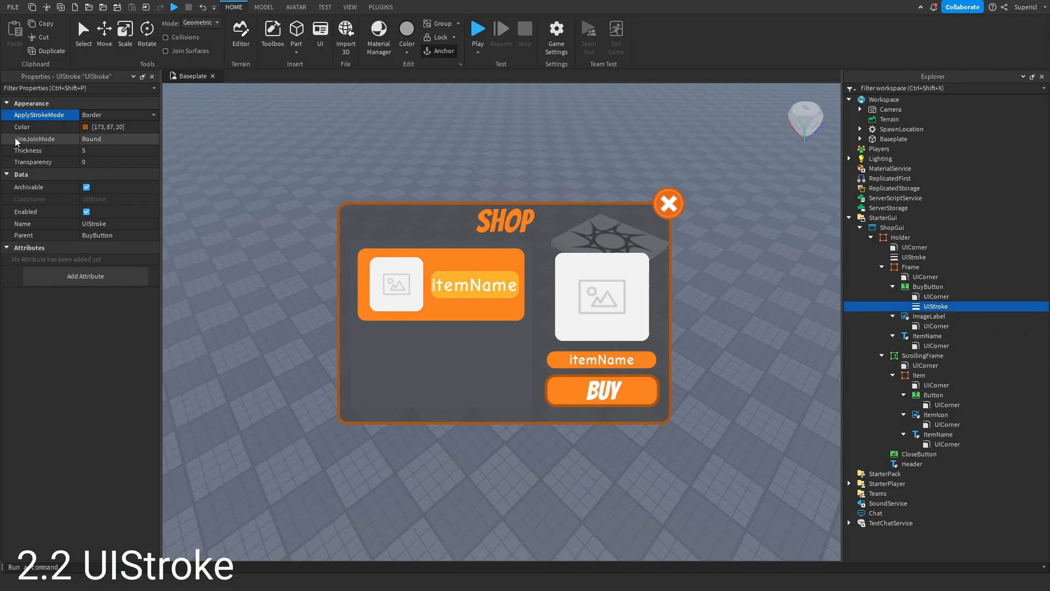
# - Set the BuyButton stroke's LineJoinMode to Bevel after comparing the other join modes
pyautogui.click(115, 138)
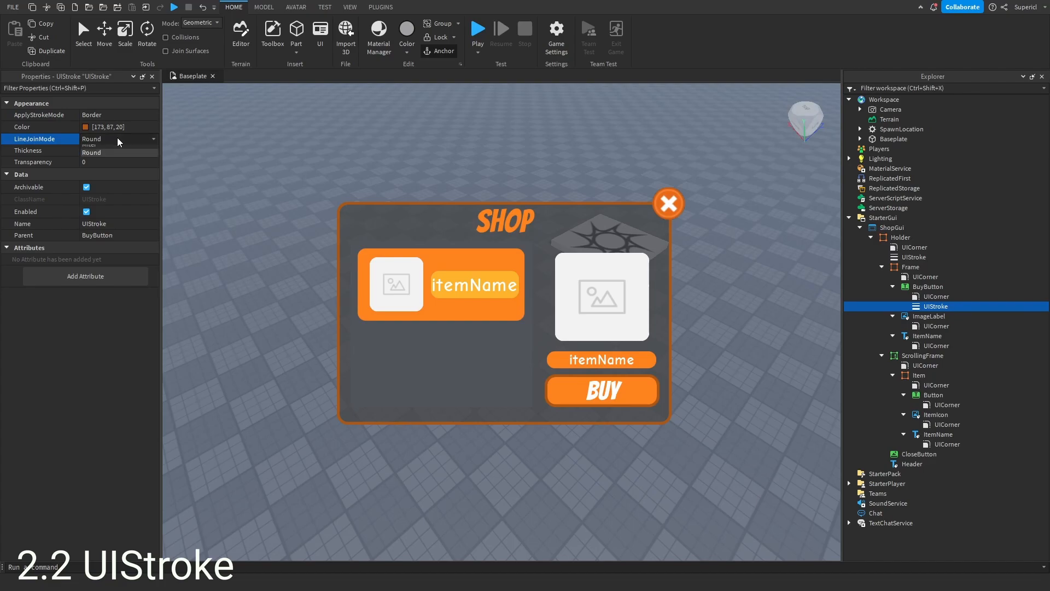
pyautogui.click(99, 148)
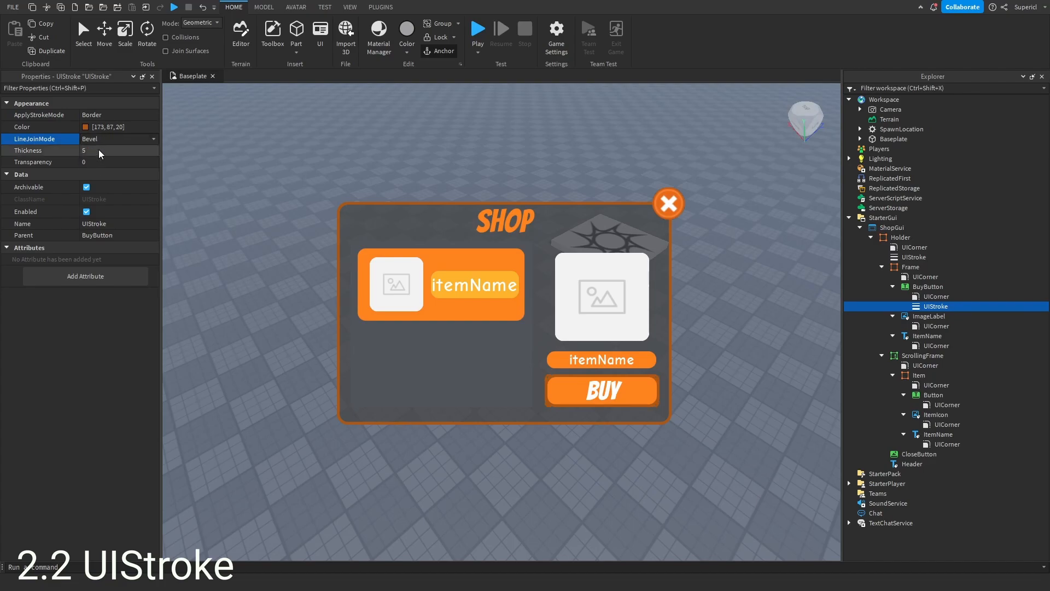
pyautogui.click(139, 140)
pyautogui.click(97, 153)
pyautogui.click(113, 137)
pyautogui.click(95, 163)
pyautogui.click(119, 140)
pyautogui.click(103, 149)
pyautogui.click(113, 140)
pyautogui.click(100, 156)
pyautogui.click(105, 138)
pyautogui.click(101, 149)
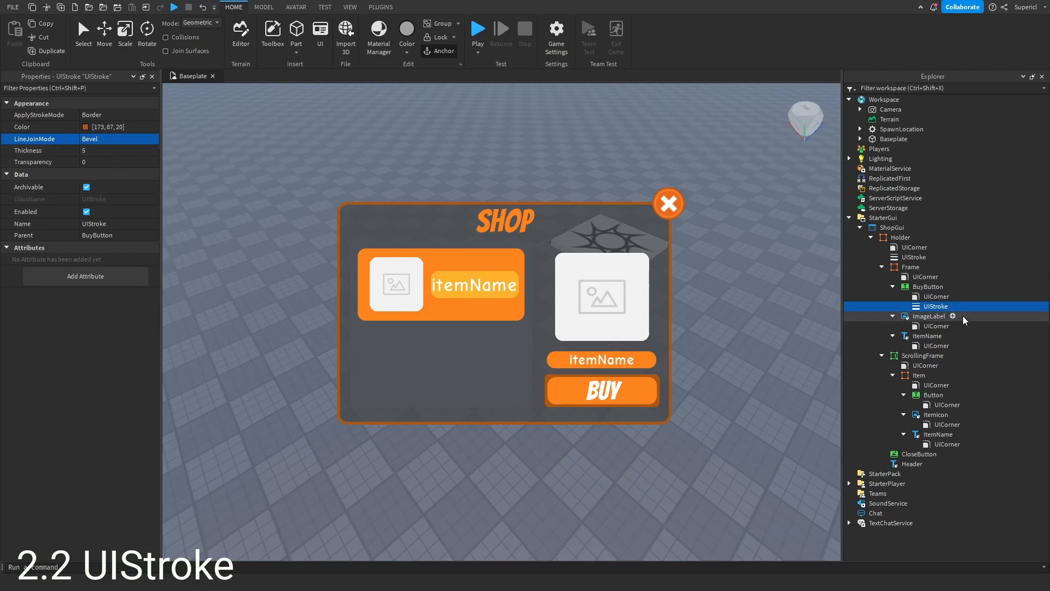
# - Delete the BuyButton's UICorner and undo the deletion, twice
pyautogui.click(935, 296)
pyautogui.press('Delete')
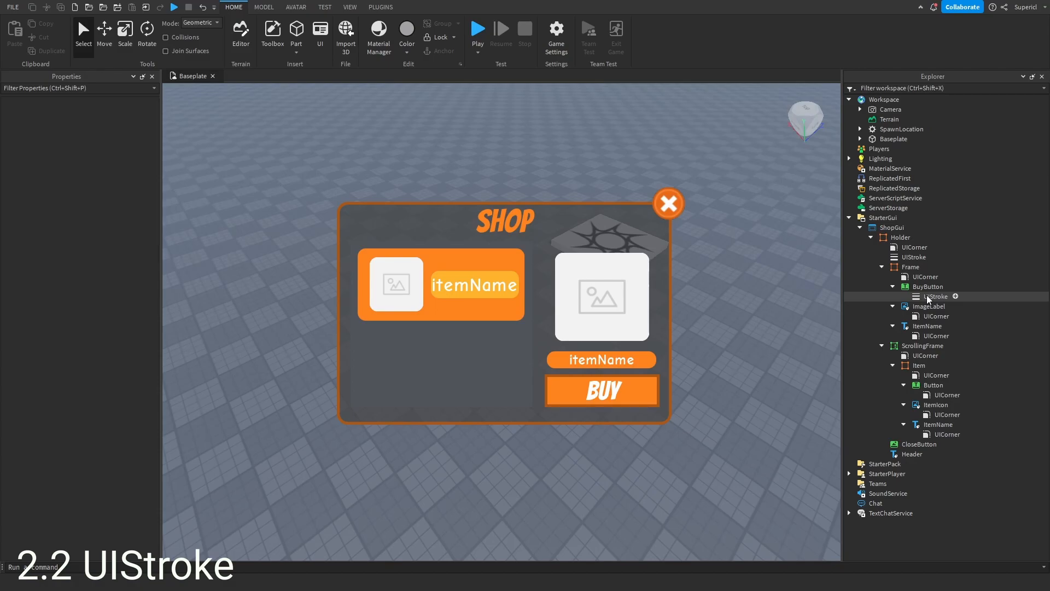
pyautogui.hotkey('ctrl', 'z')
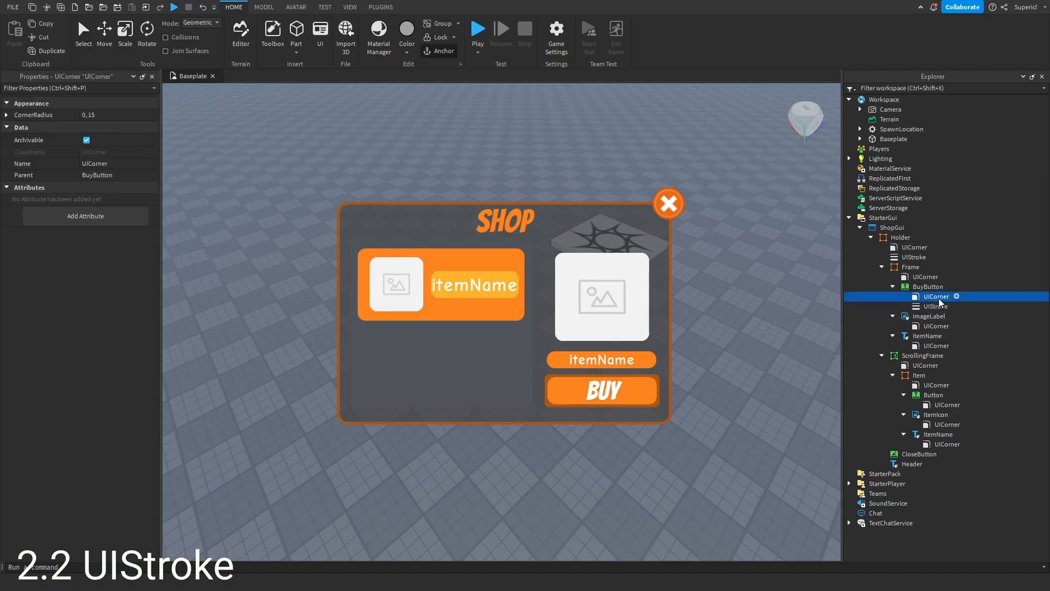
pyautogui.press('Delete')
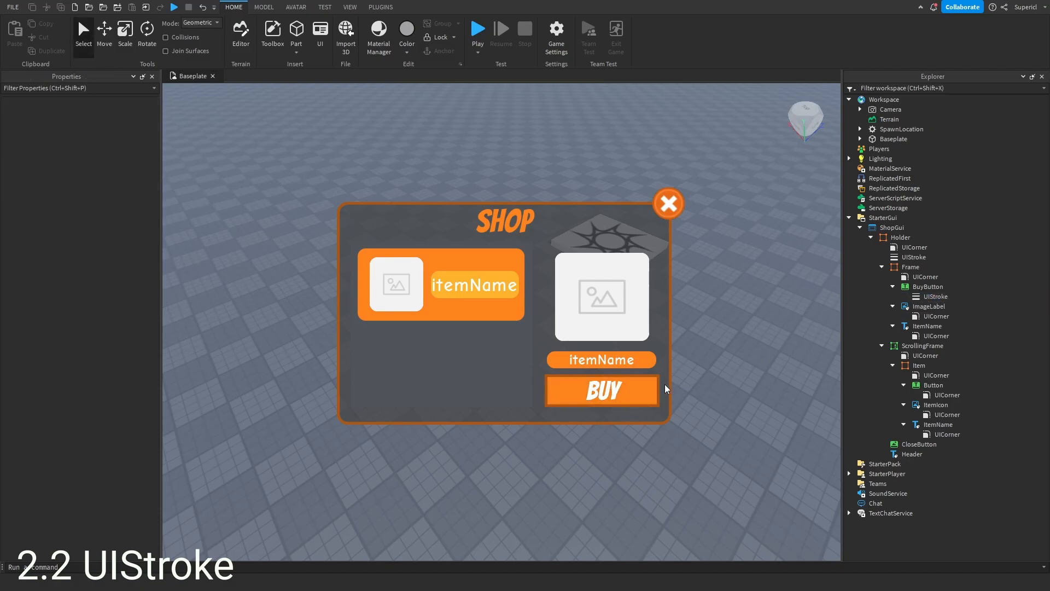
pyautogui.hotkey('ctrl', 'z')
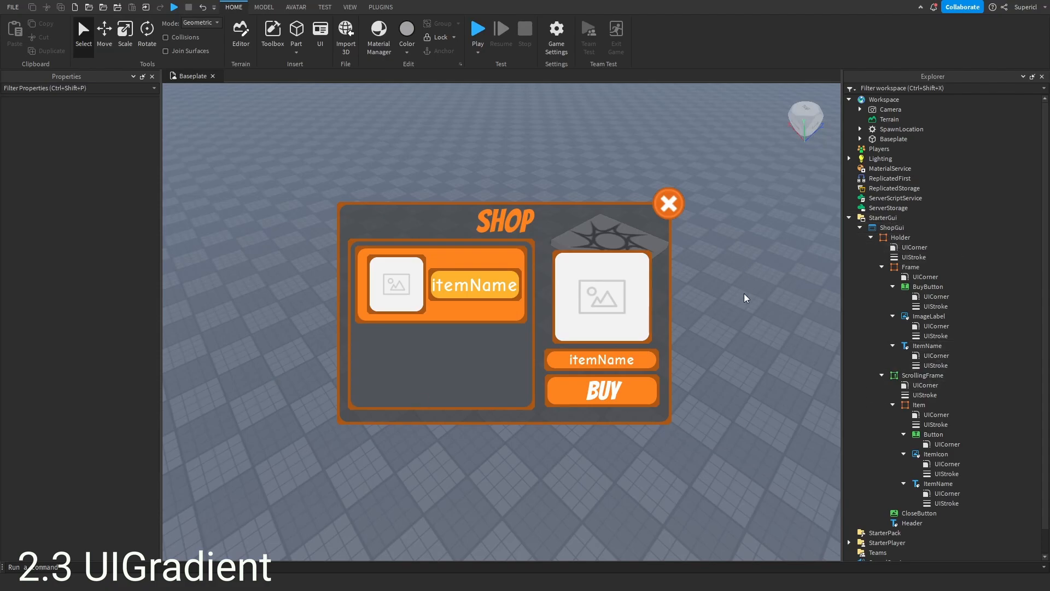
# - Insert a UIGradient into the shop's Header label
pyautogui.click(910, 267)
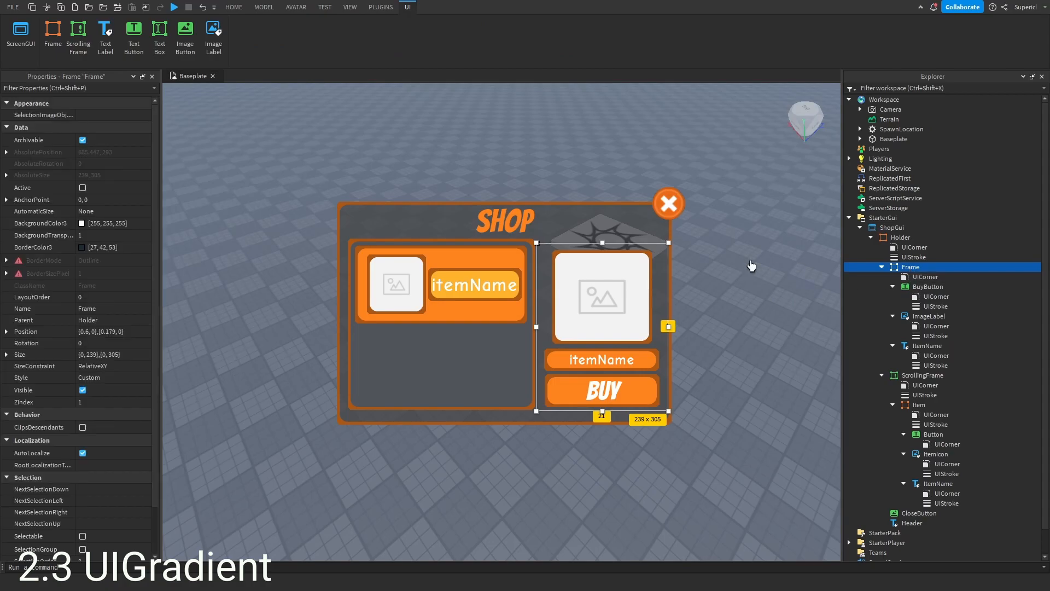
pyautogui.click(493, 227)
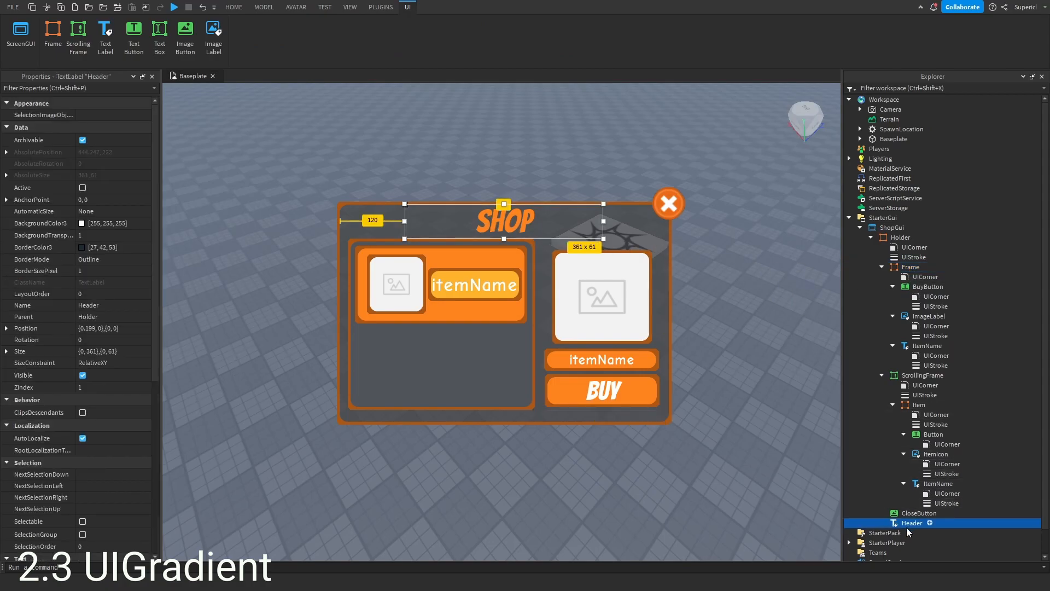
pyautogui.click(929, 523)
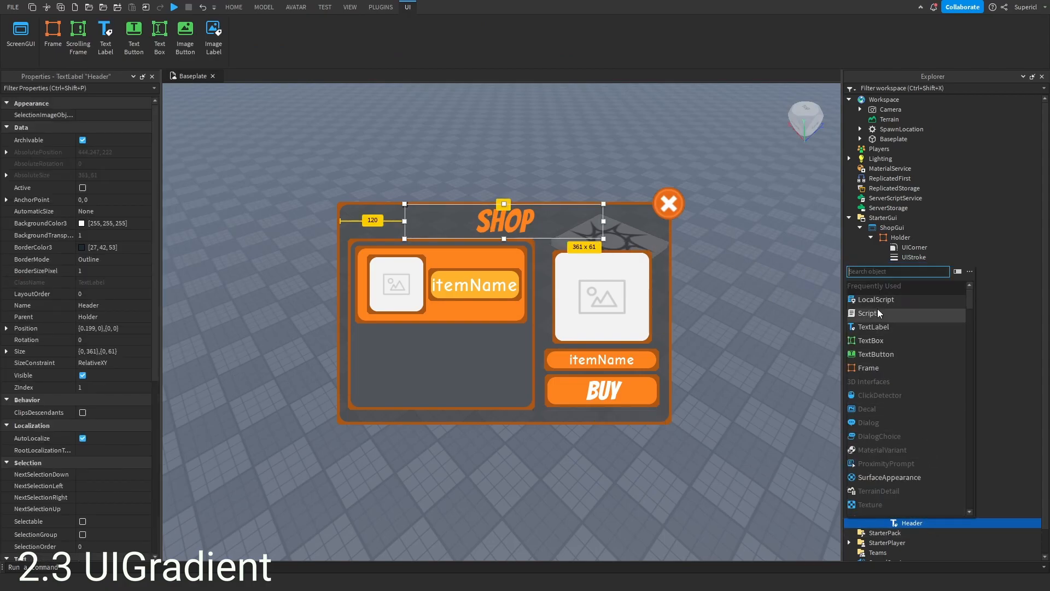
pyautogui.write('uigradient')
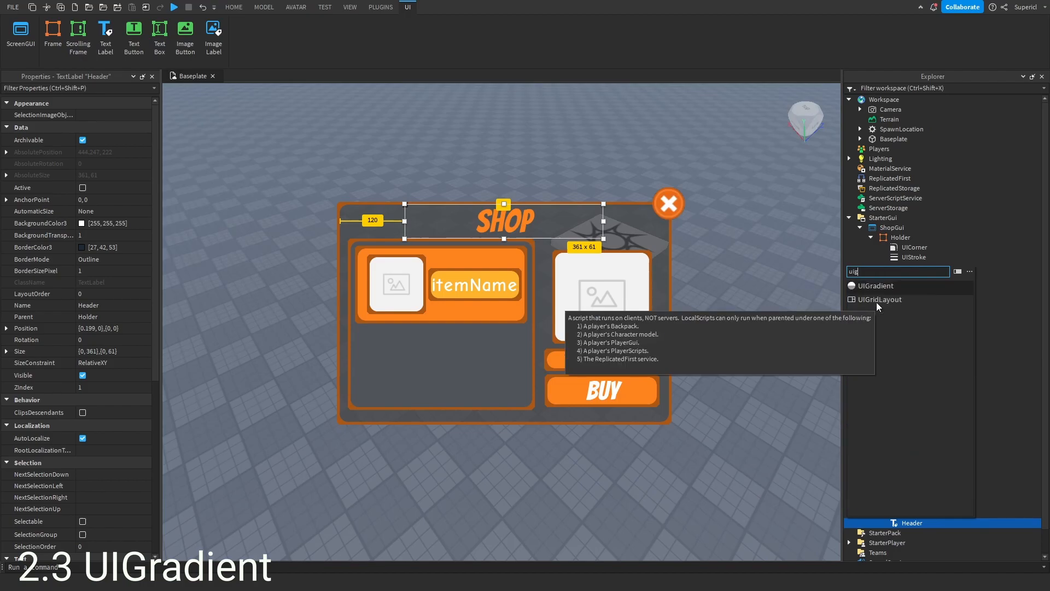
pyautogui.click(884, 287)
pyautogui.click(934, 533)
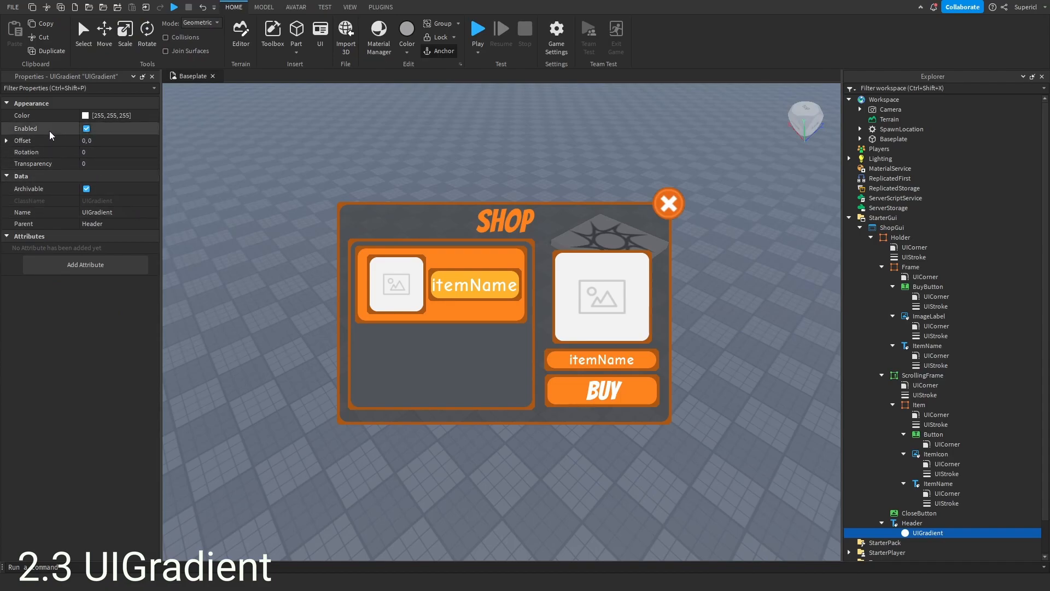
pyautogui.click(150, 117)
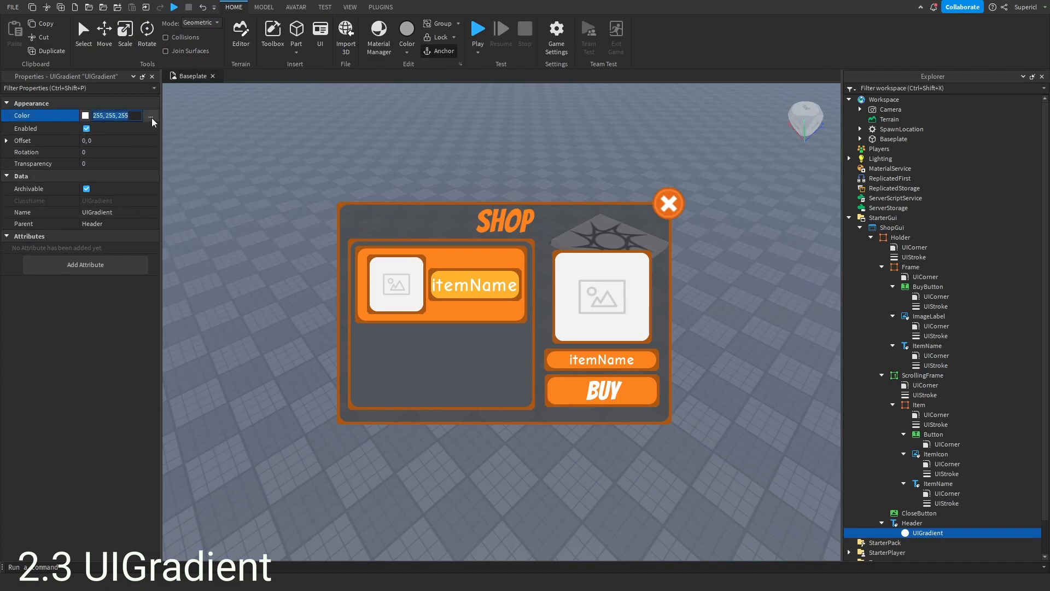
pyautogui.click(85, 116)
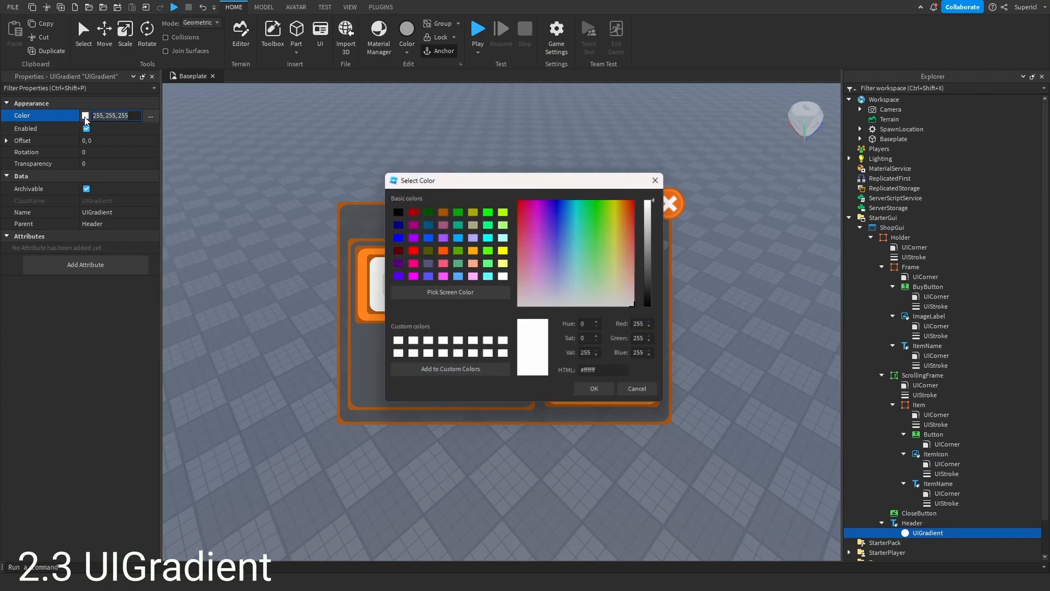
pyautogui.moveTo(511, 178); pyautogui.dragTo(612, 234)
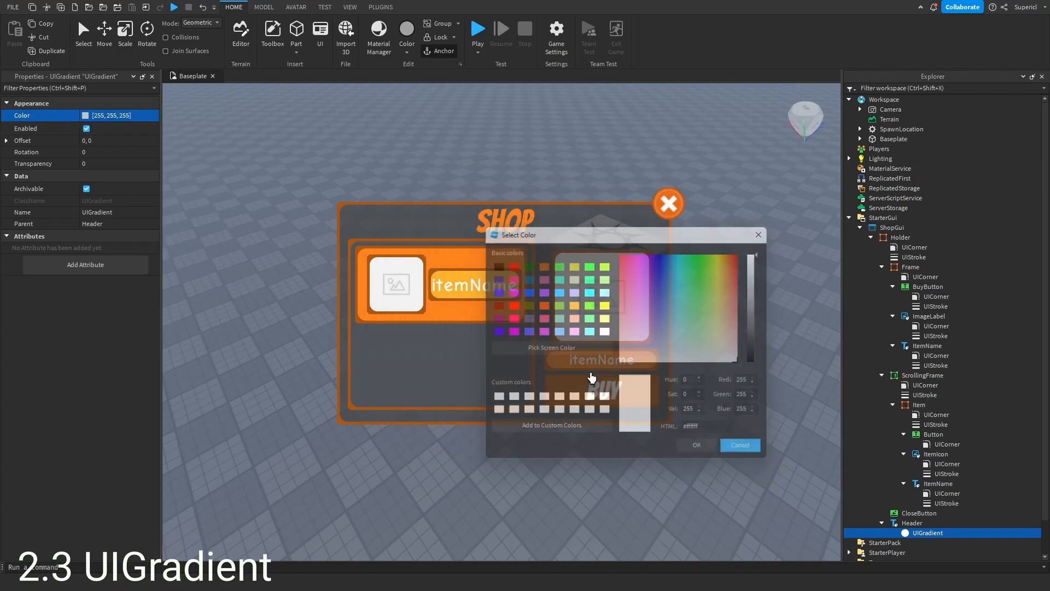
pyautogui.click(744, 447)
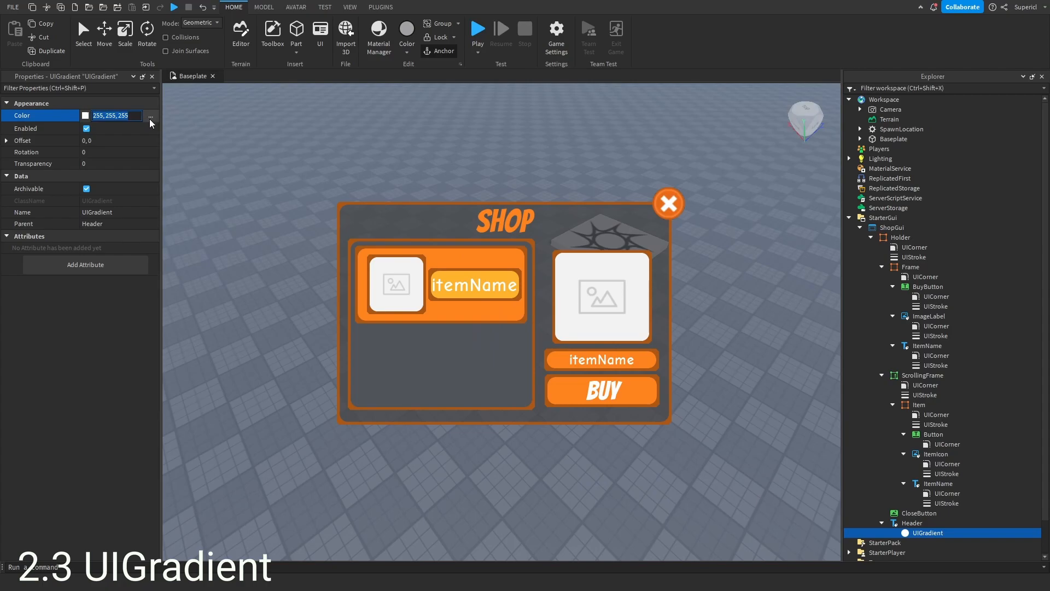
pyautogui.click(85, 115)
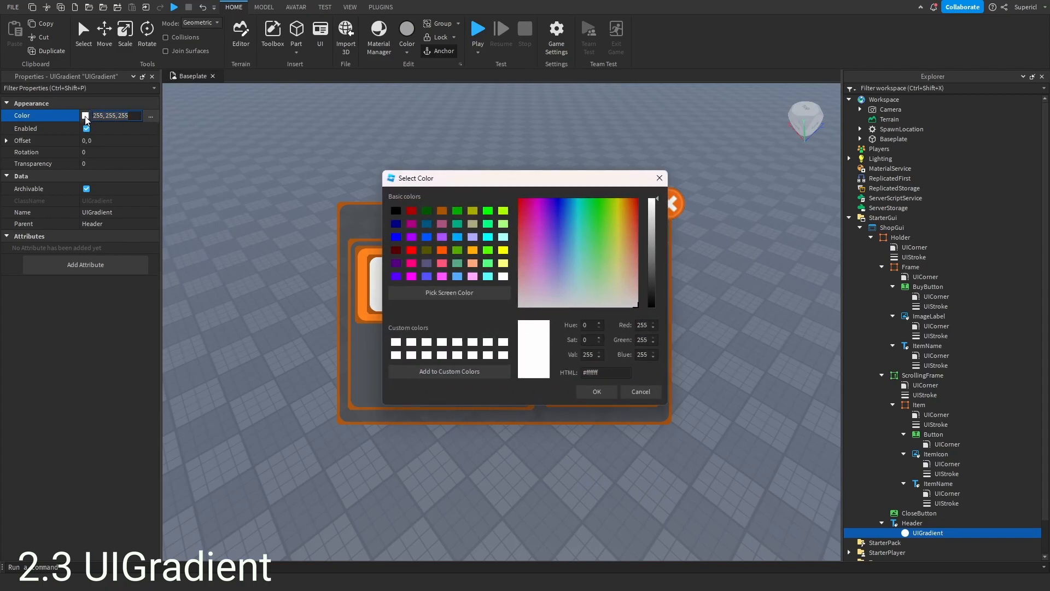
pyautogui.click(539, 225)
pyautogui.moveTo(572, 179); pyautogui.dragTo(776, 216)
pyautogui.moveTo(760, 287); pyautogui.dragTo(819, 305)
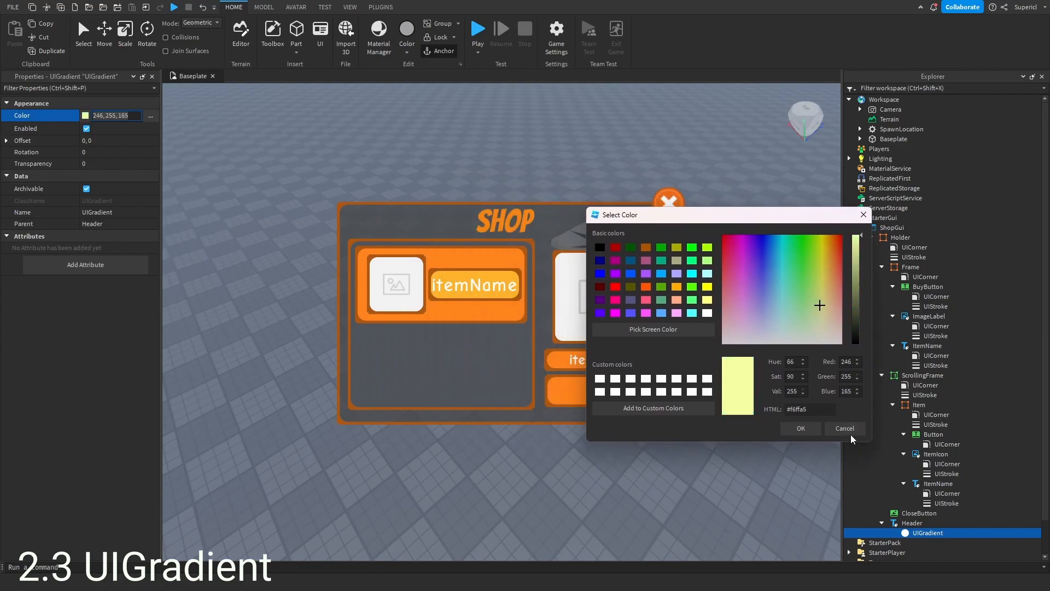
pyautogui.click(862, 430)
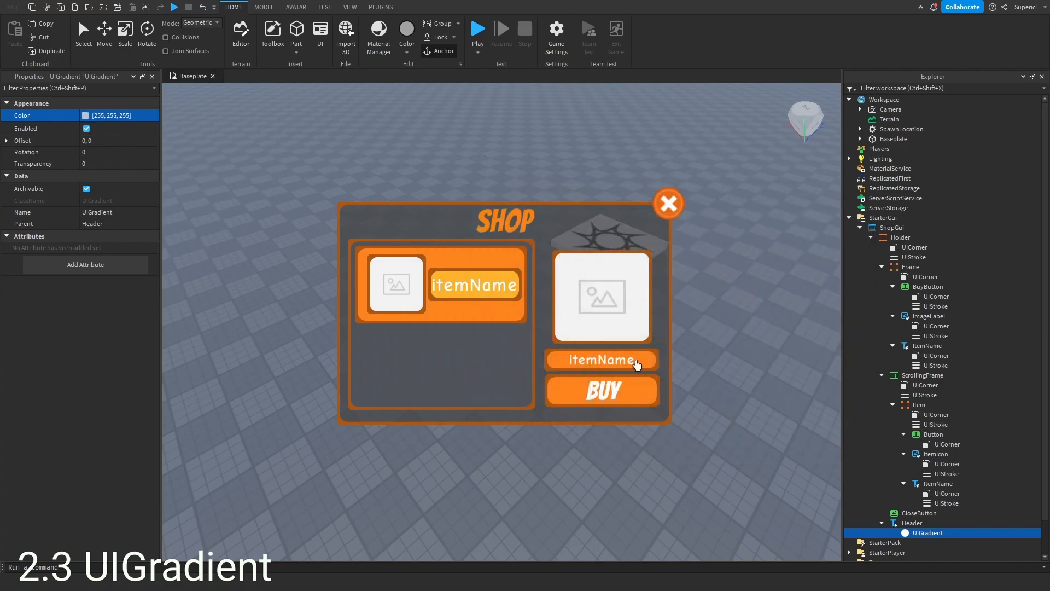
# - Open the Header gradient's colour sequence and set its starting keypoint to the shop's orange (#ff831e) picked from the screen
pyautogui.click(150, 116)
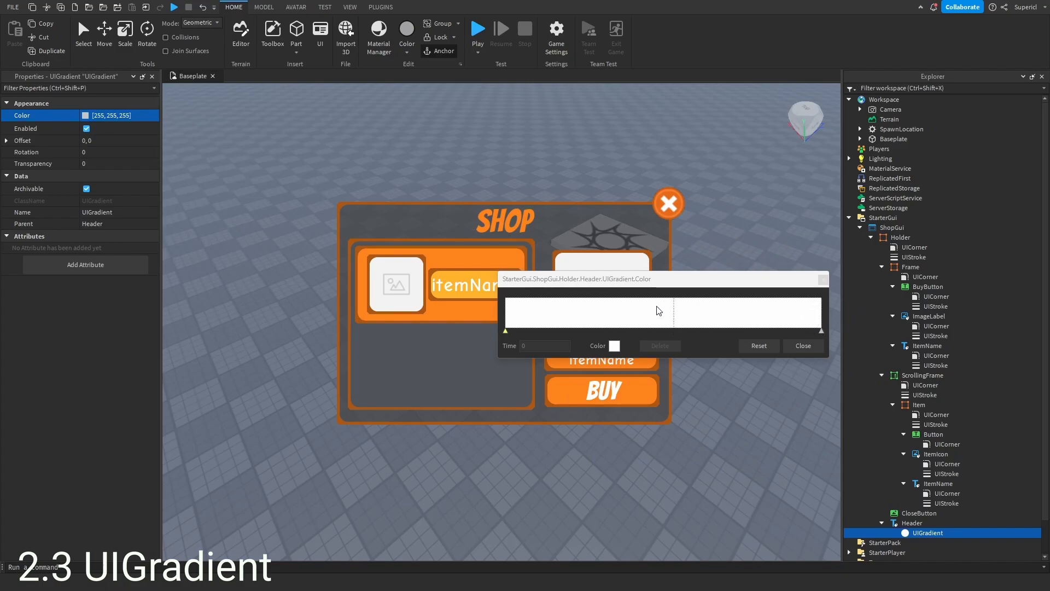
pyautogui.moveTo(694, 283); pyautogui.dragTo(881, 325)
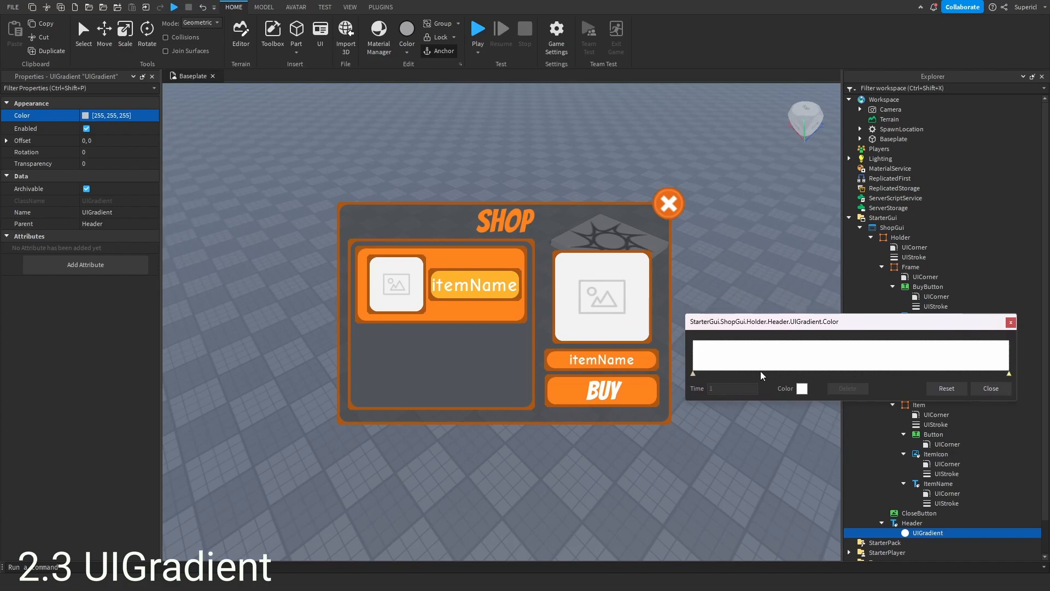
pyautogui.click(694, 374)
pyautogui.click(802, 388)
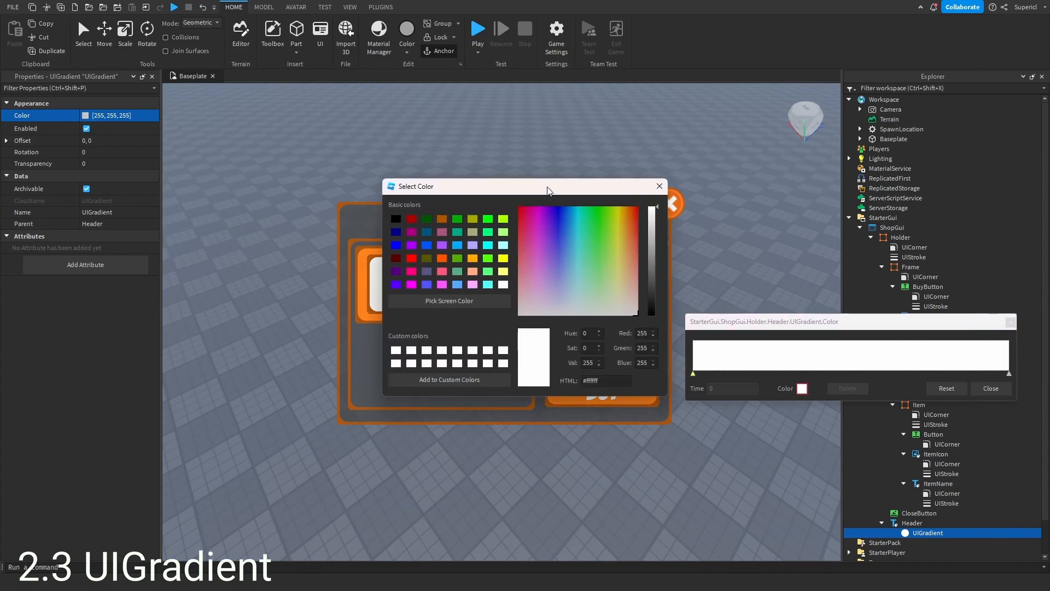
pyautogui.moveTo(549, 190); pyautogui.dragTo(893, 139)
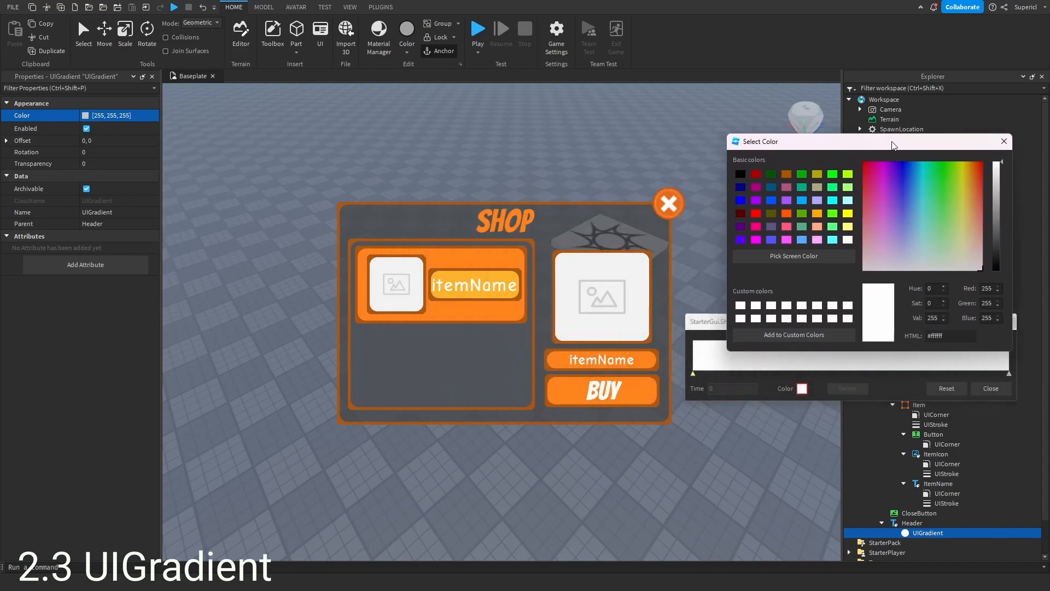
pyautogui.click(781, 251)
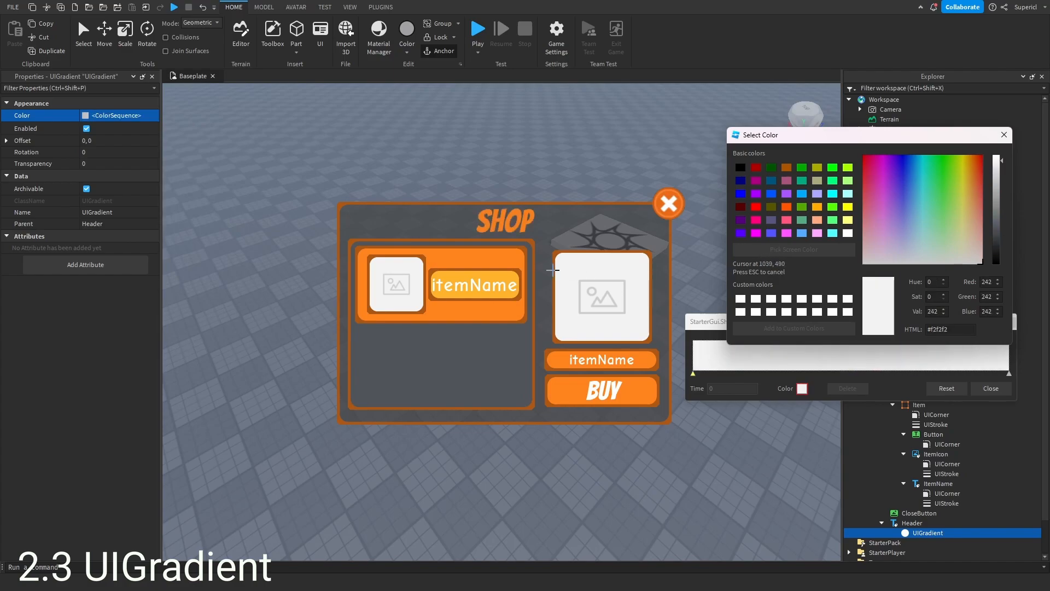
pyautogui.click(505, 308)
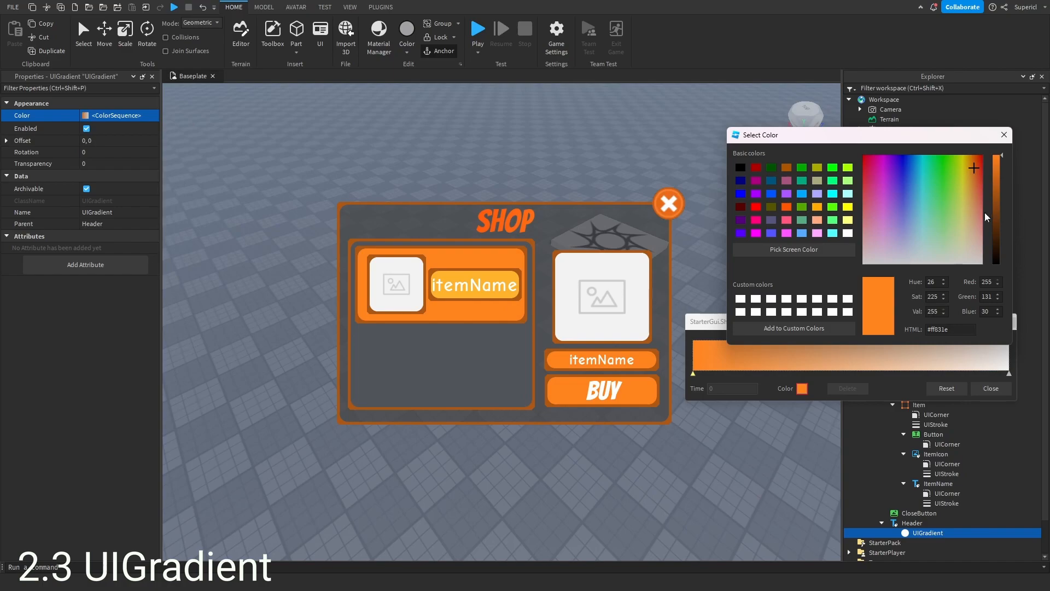
pyautogui.click(1005, 137)
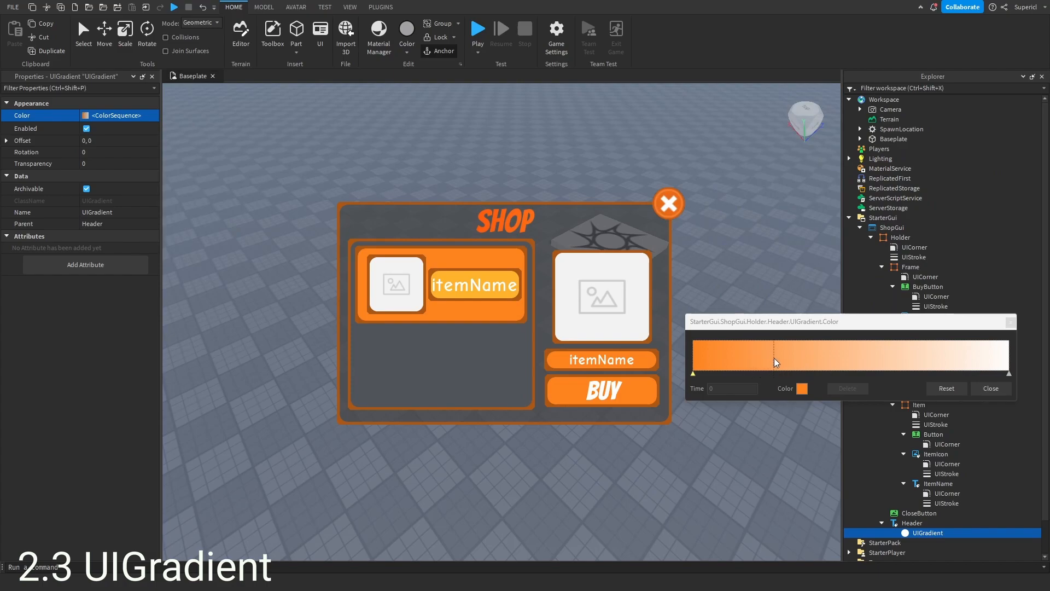
# - Add a gradient keypoint at time 0.599 and colour it cyan (#80ffff)
pyautogui.moveTo(762, 356); pyautogui.dragTo(875, 353)
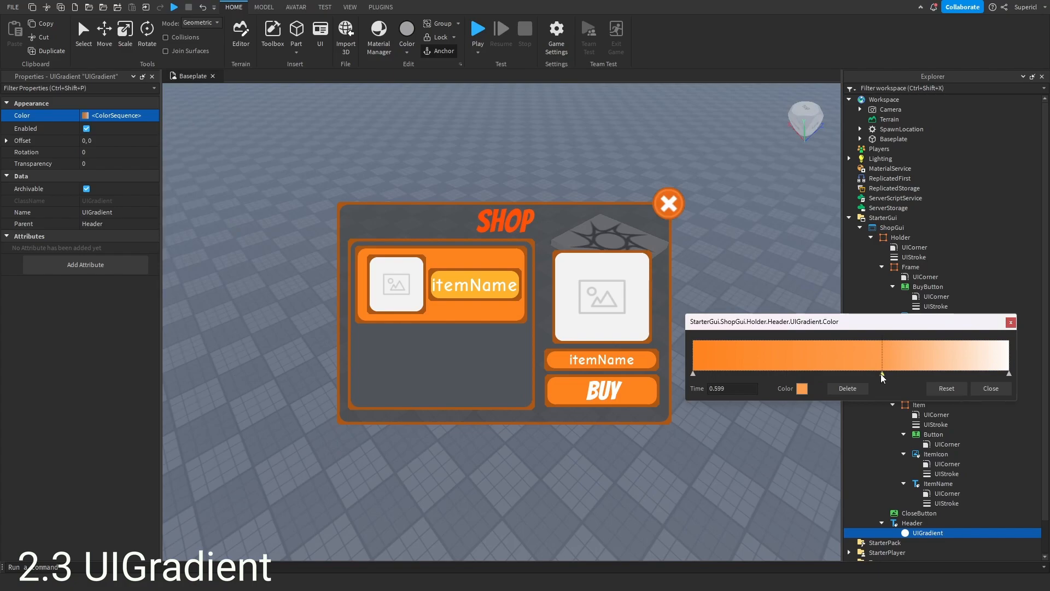
pyautogui.click(802, 388)
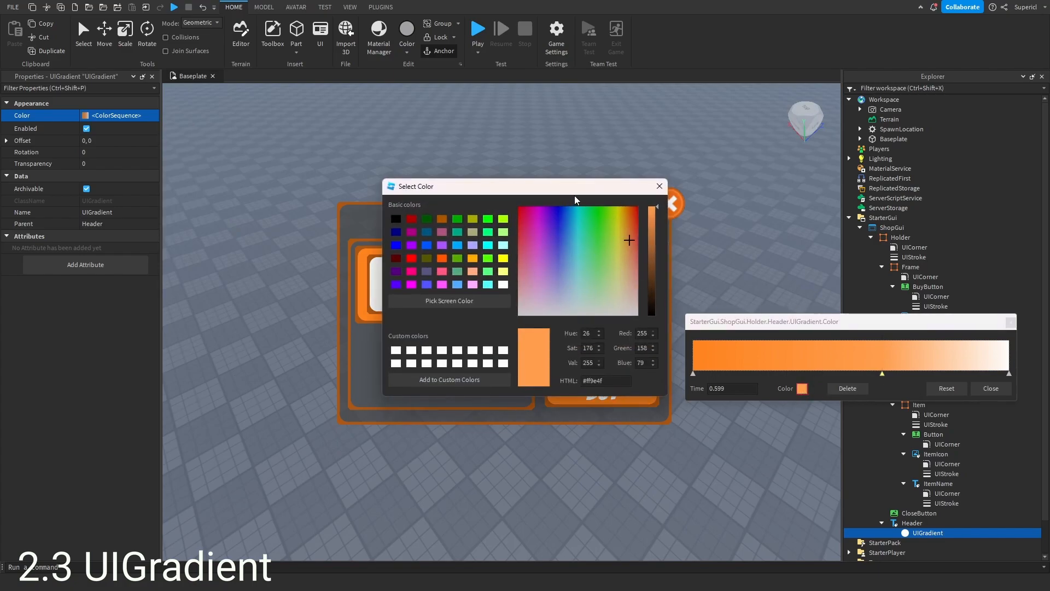
pyautogui.moveTo(492, 179); pyautogui.dragTo(742, 147)
pyautogui.click(798, 199)
pyautogui.moveTo(799, 201); pyautogui.dragTo(832, 221)
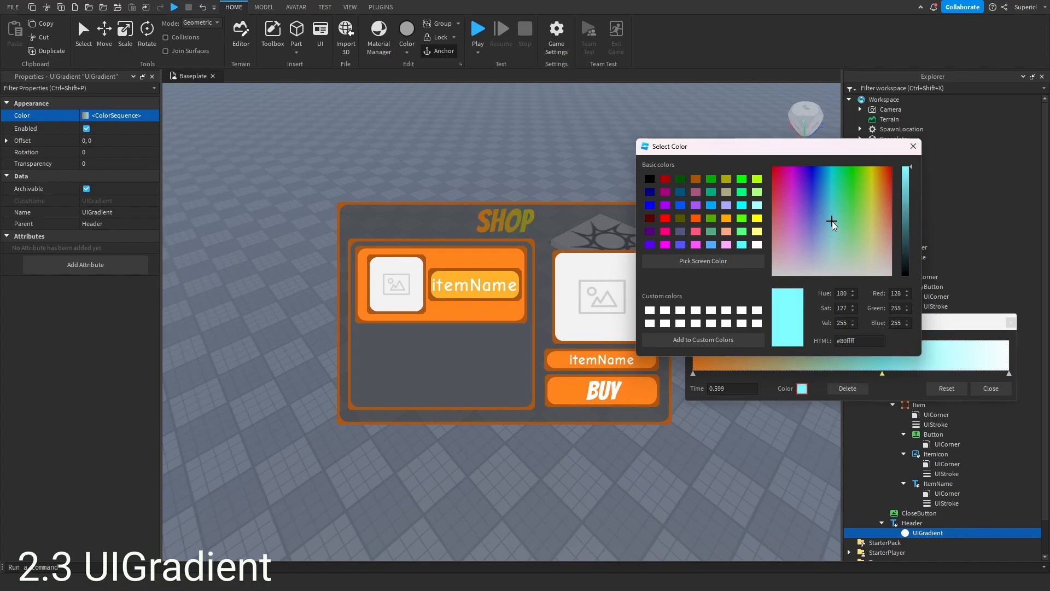
pyautogui.click(913, 146)
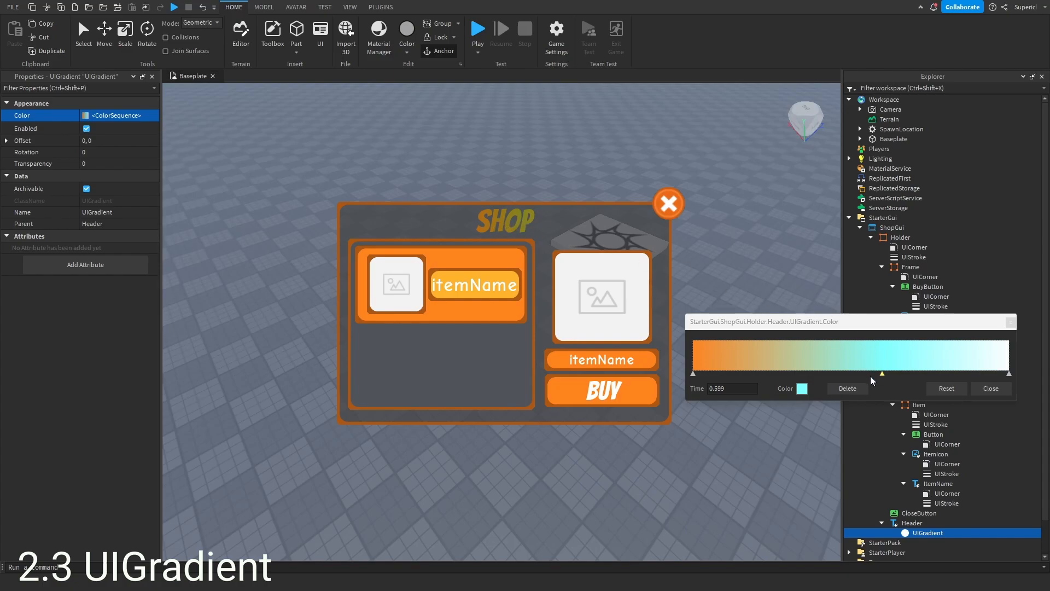
# - Add and move further gradient keypoints, undo all the keypoint changes, and close the sequence editor
pyautogui.click(974, 354)
pyautogui.click(766, 355)
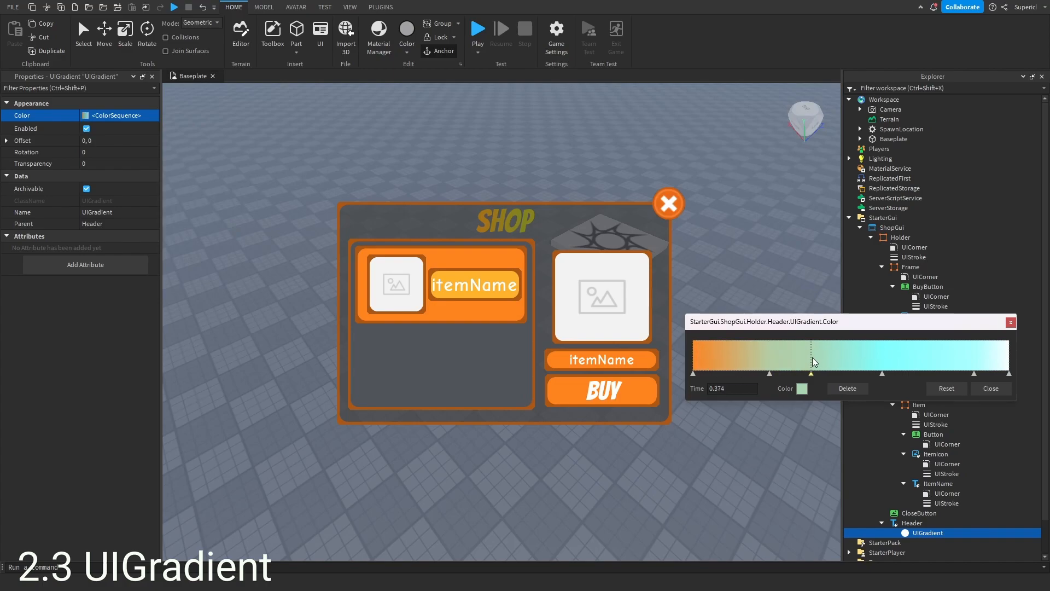
pyautogui.click(948, 361)
pyautogui.moveTo(949, 364); pyautogui.dragTo(827, 356)
pyautogui.hotkey('ctrl', 'z')
pyautogui.hotkey('ctrl', 'z')
pyautogui.hotkey('ctrl', 'z')
pyautogui.hotkey('ctrl', 'z')
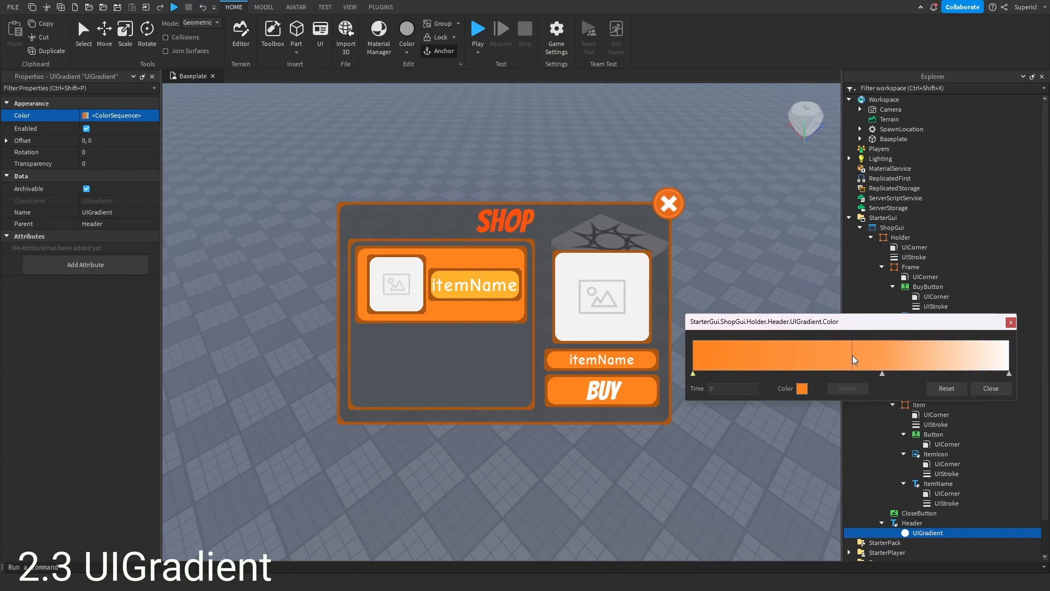
pyautogui.hotkey('ctrl', 'z')
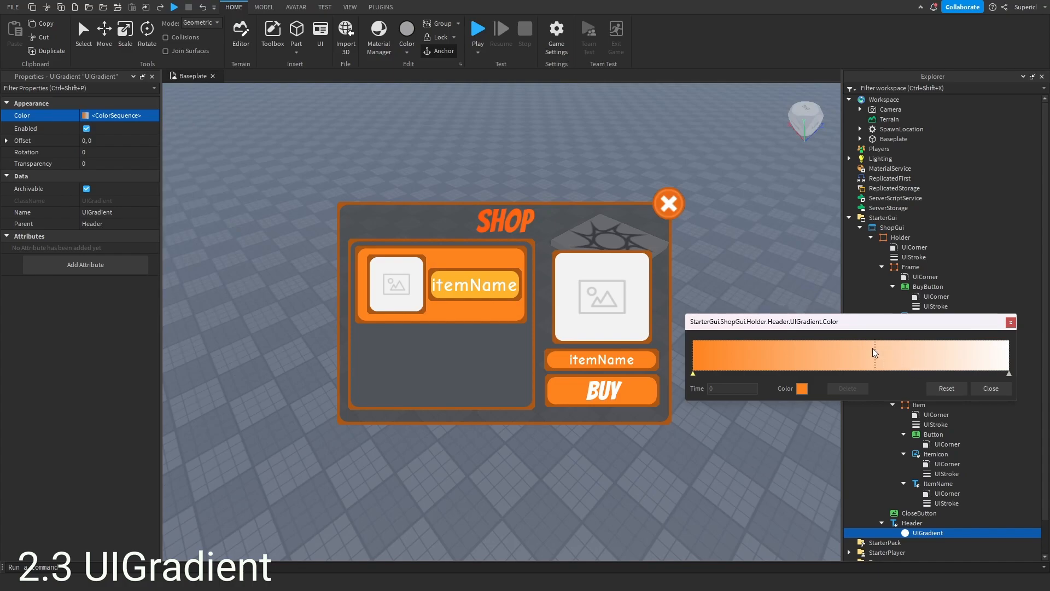
pyautogui.click(983, 387)
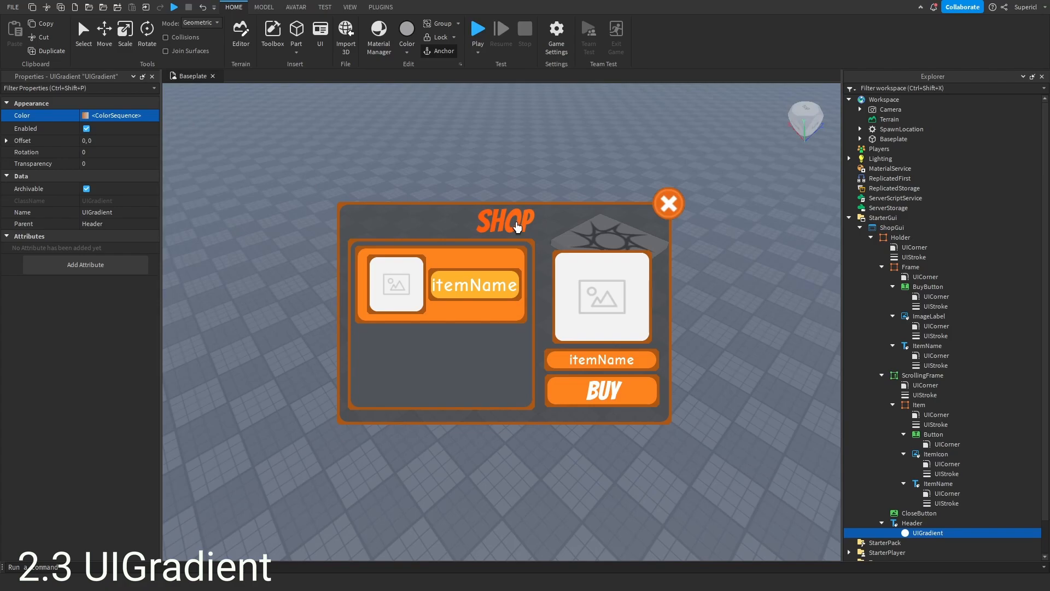
# - Try a gradient Rotation of 225, then set the Rotation to 90
pyautogui.click(103, 151)
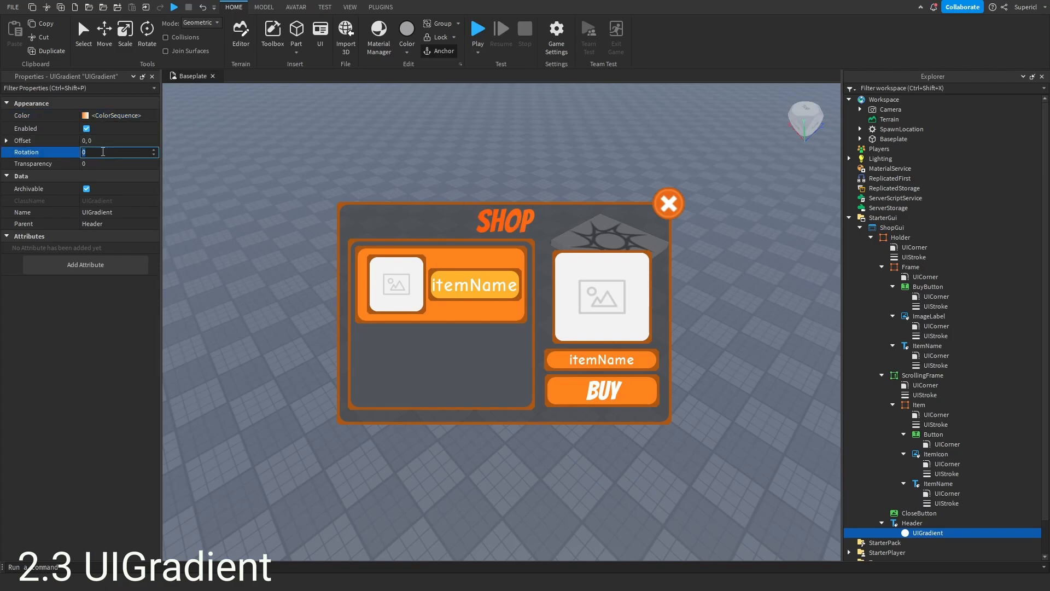
pyautogui.write('225')
pyautogui.press('Return')
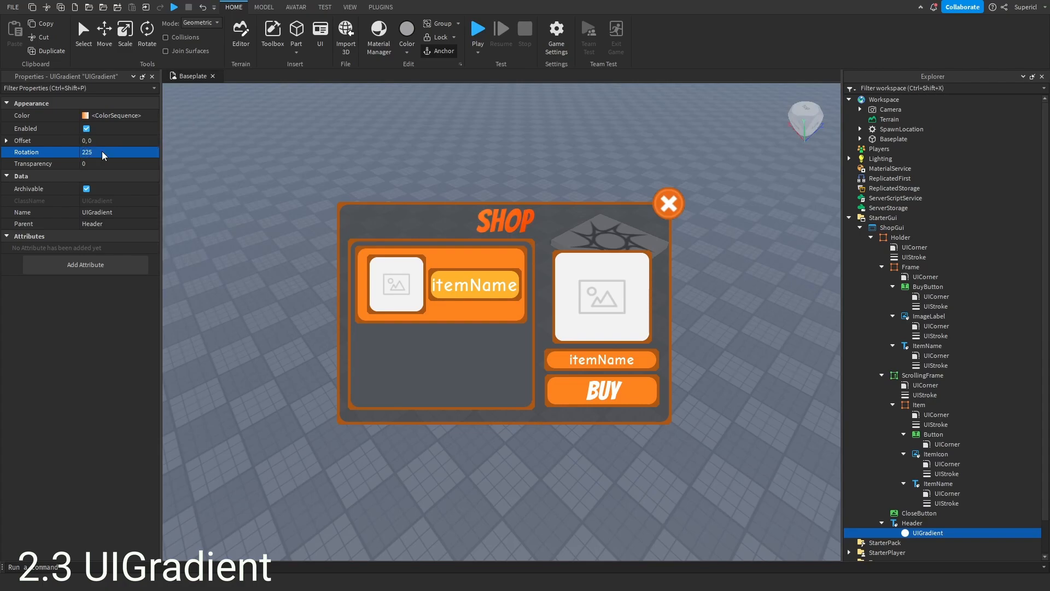
pyautogui.click(96, 152)
pyautogui.press('Return')
pyautogui.click(99, 152)
pyautogui.write('90')
pyautogui.press('Return')
# - Expand the gradient's Offset, set its X to 0.1, and start entering a new X offset
pyautogui.click(103, 142)
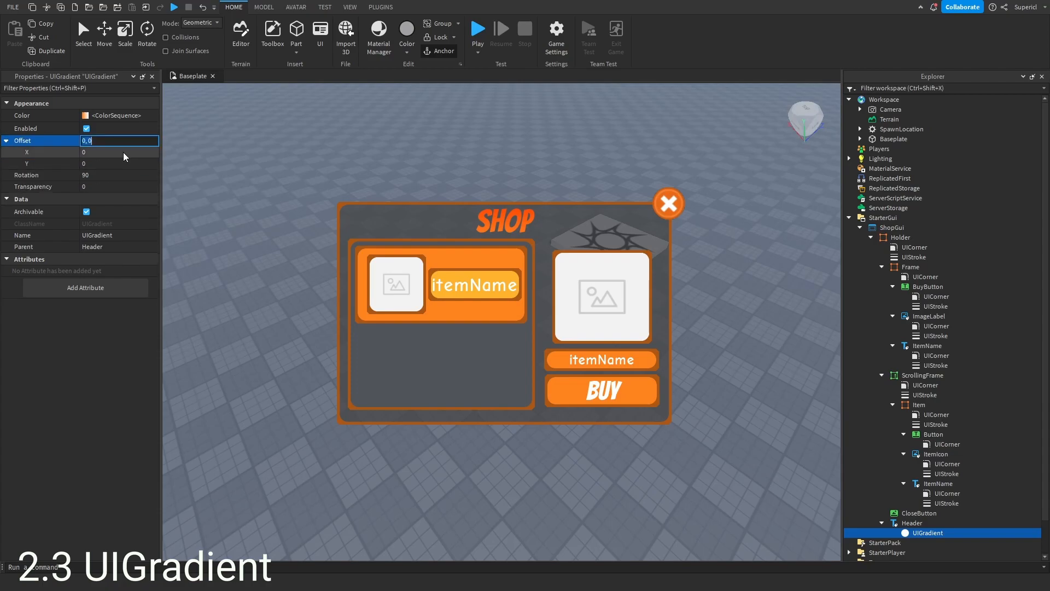
pyautogui.click(123, 152)
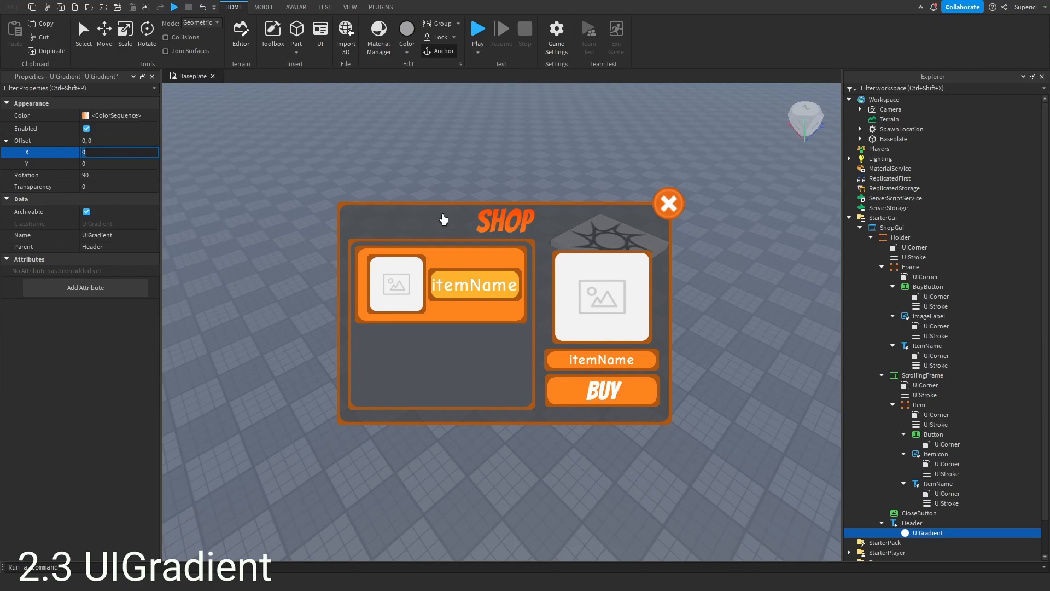
pyautogui.write('.1')
pyautogui.press('Return')
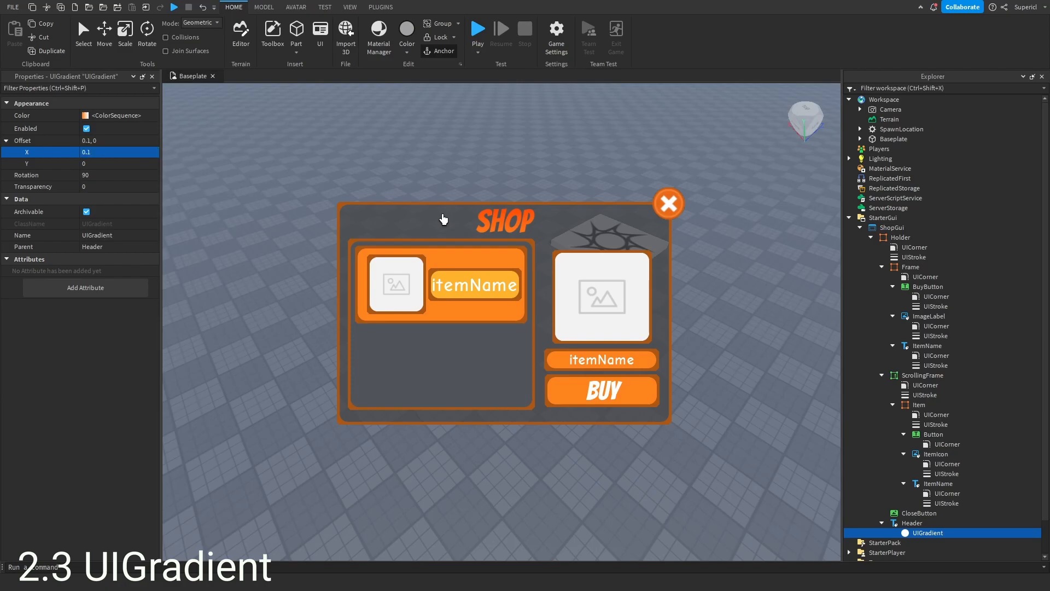
pyautogui.click(113, 152)
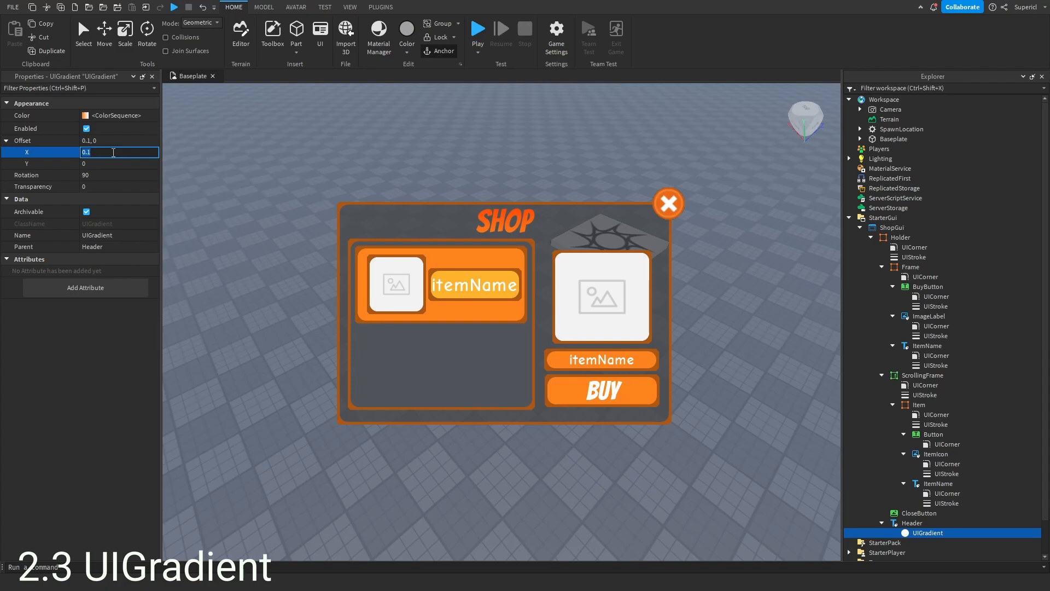
pyautogui.write('1')
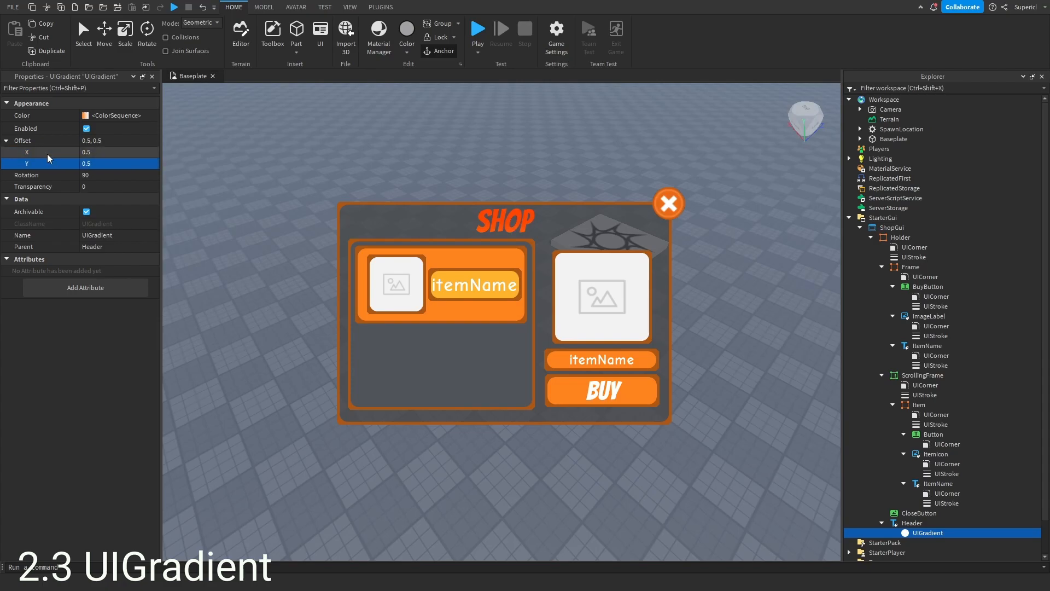
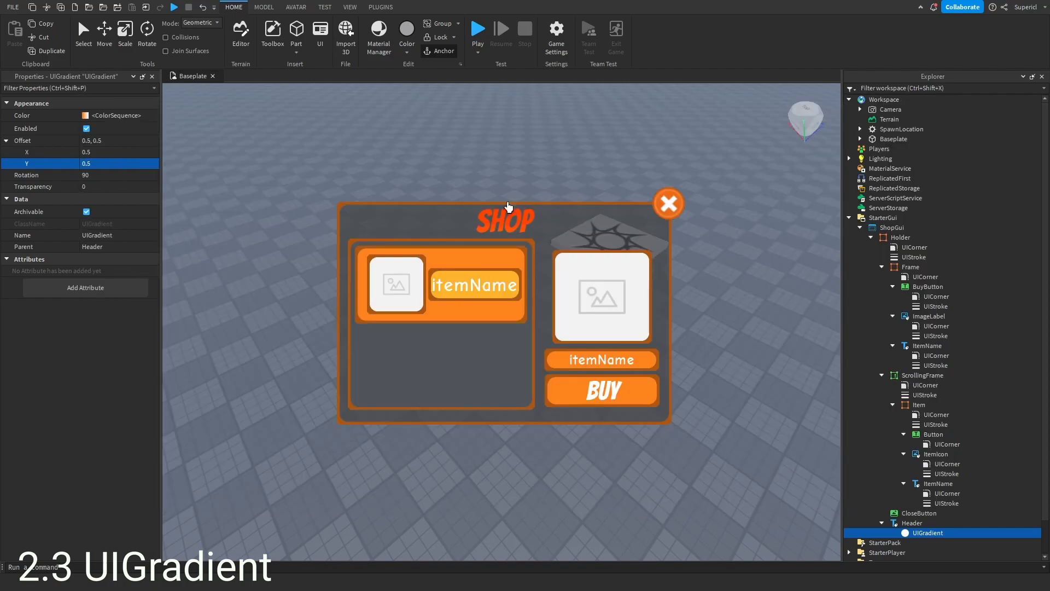
# - Set the gradient's Offset X and Y both to 0
pyautogui.click(119, 151)
pyautogui.write('-')
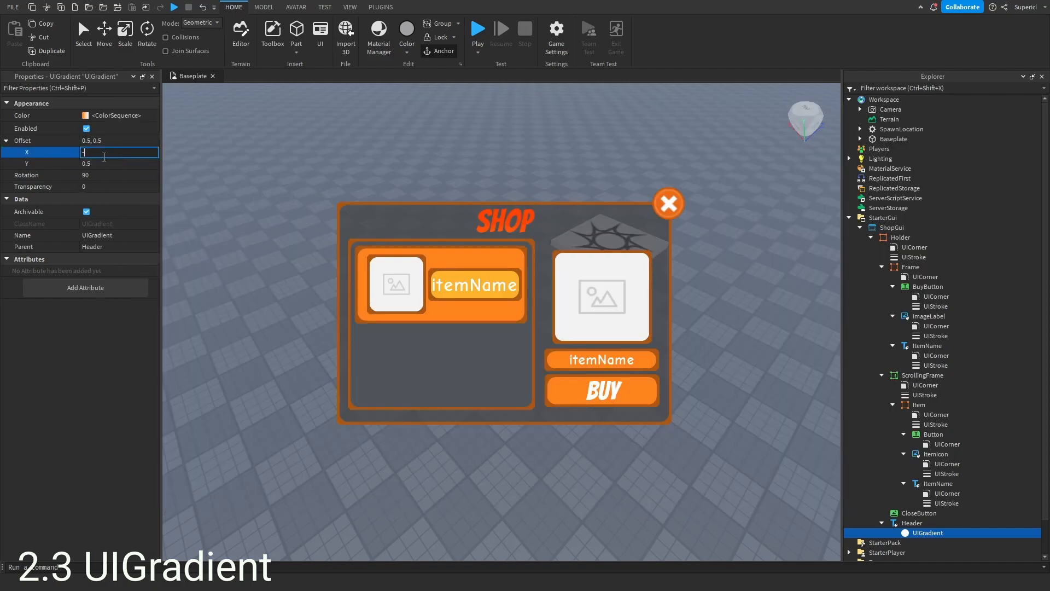
pyautogui.write('0')
pyautogui.click(116, 160)
pyautogui.write('0')
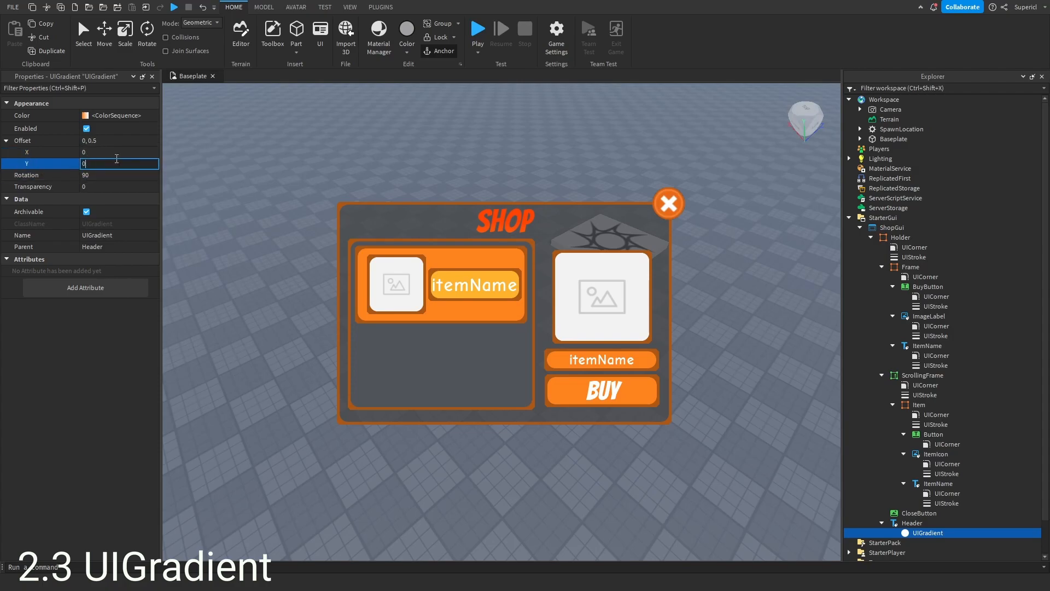
pyautogui.press('Return')
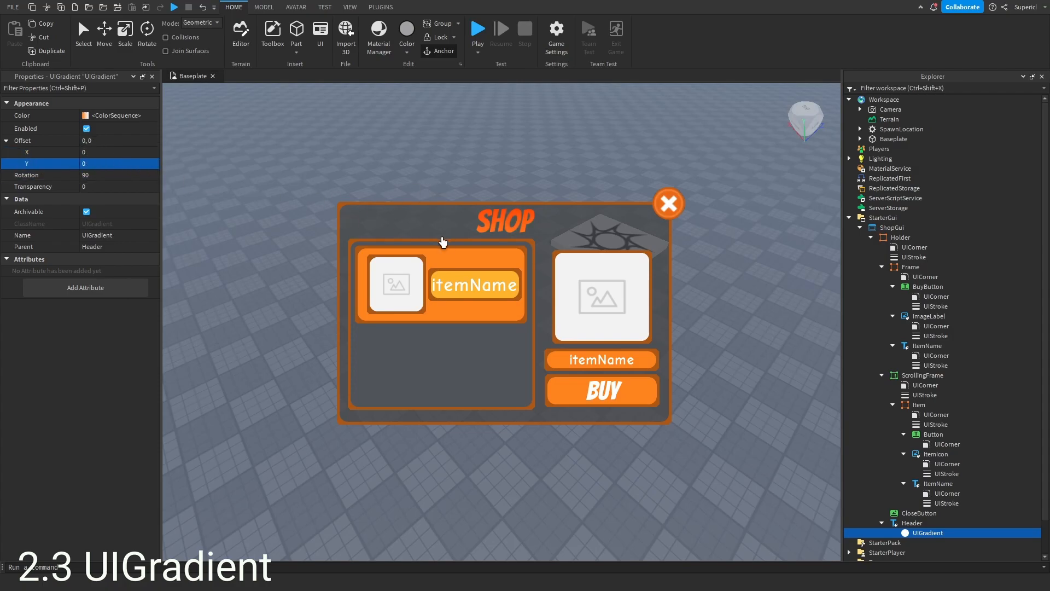
# - Duplicate the Header's UIGradient and move the copy into the Holder frame
pyautogui.scroll(-2, 996, 394)
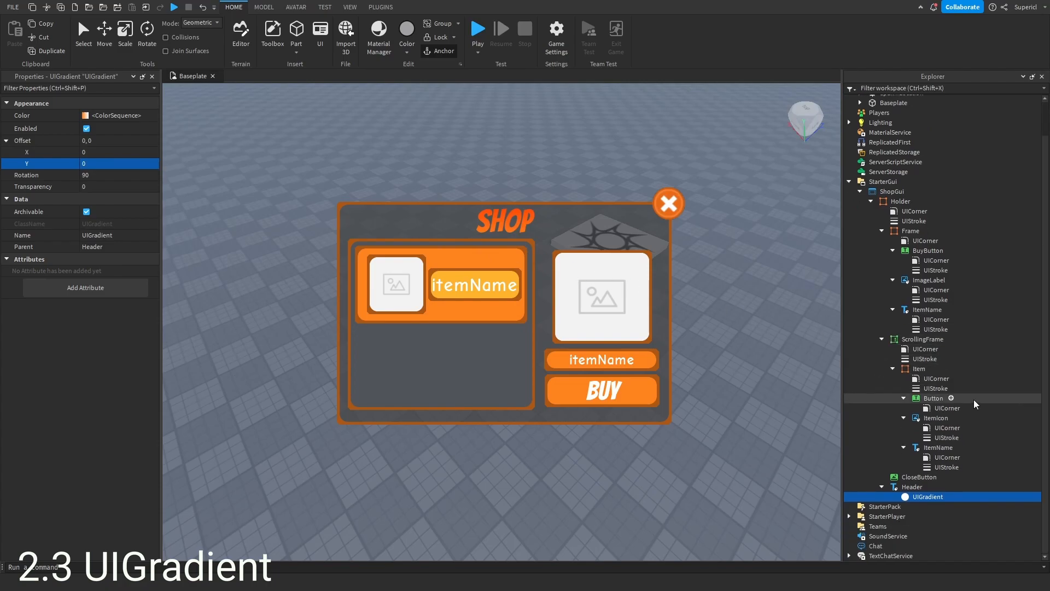
pyautogui.hotkey('ctrl', 'd')
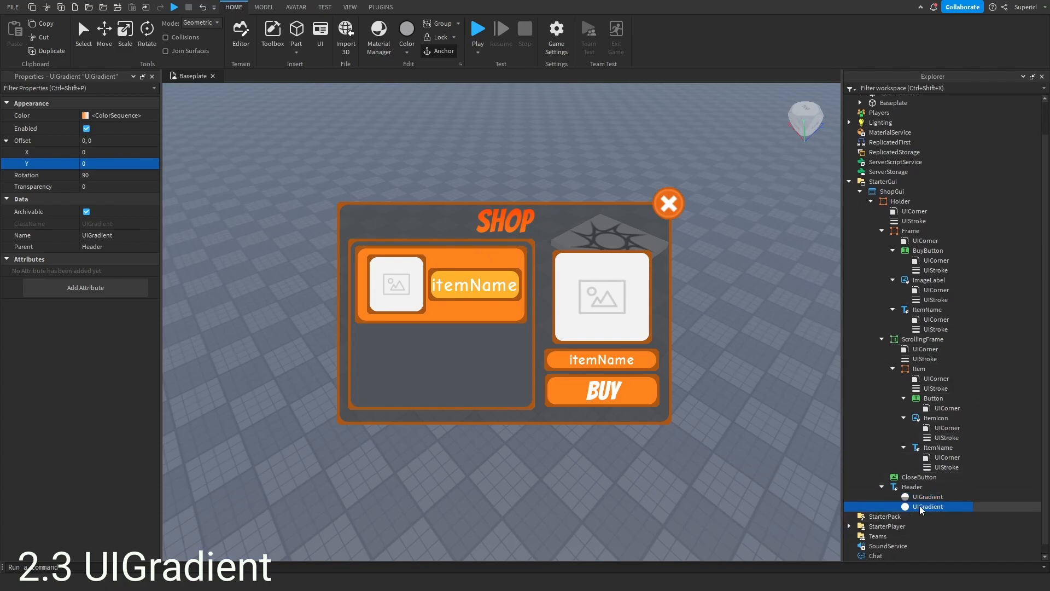
pyautogui.moveTo(923, 509); pyautogui.dragTo(896, 215)
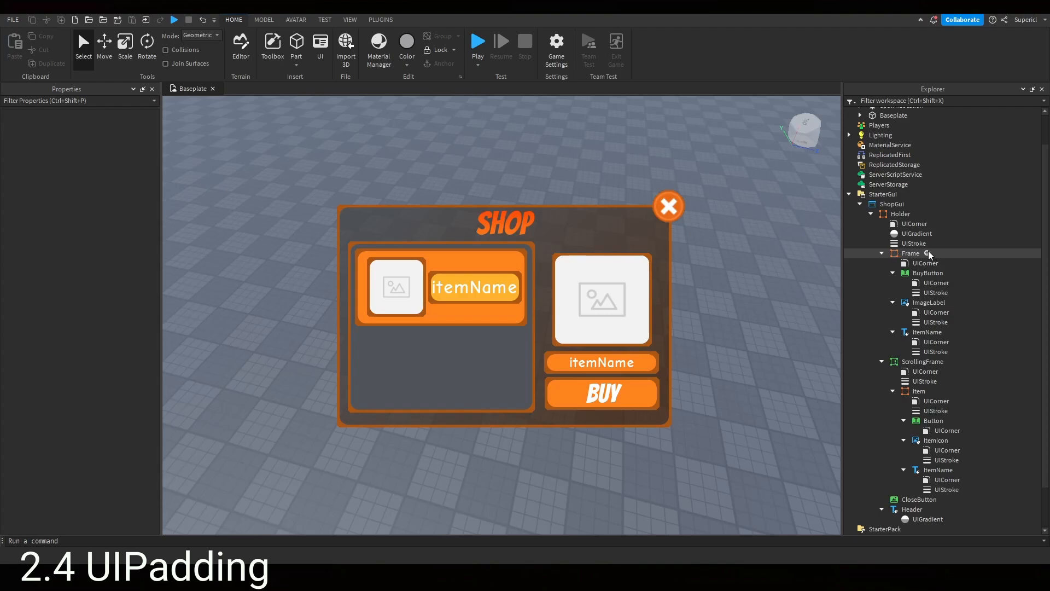
# - Insert a UIPadding into the item's ItemName text label
pyautogui.click(928, 273)
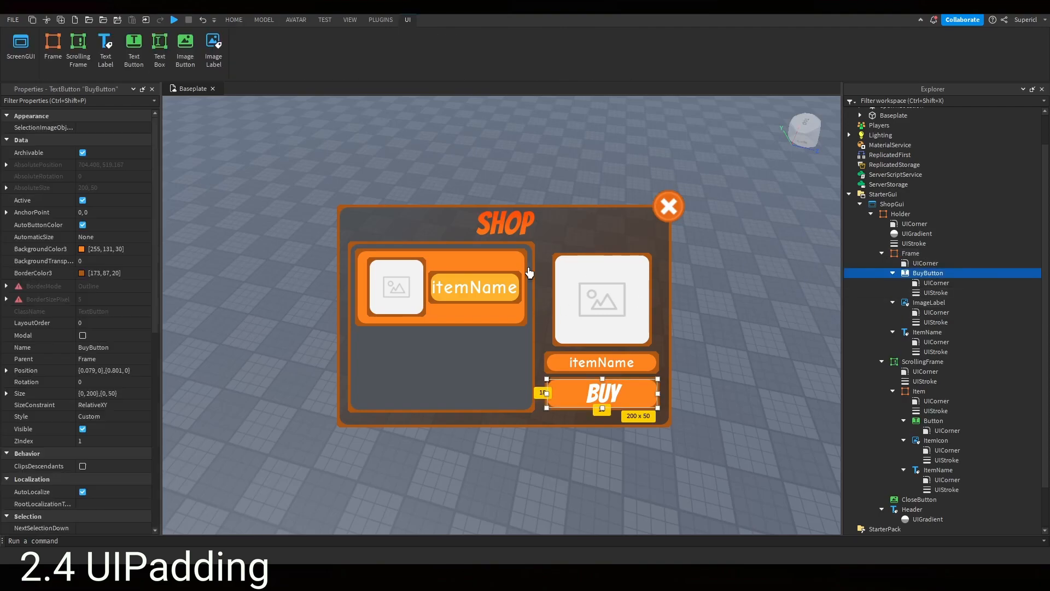
pyautogui.click(463, 284)
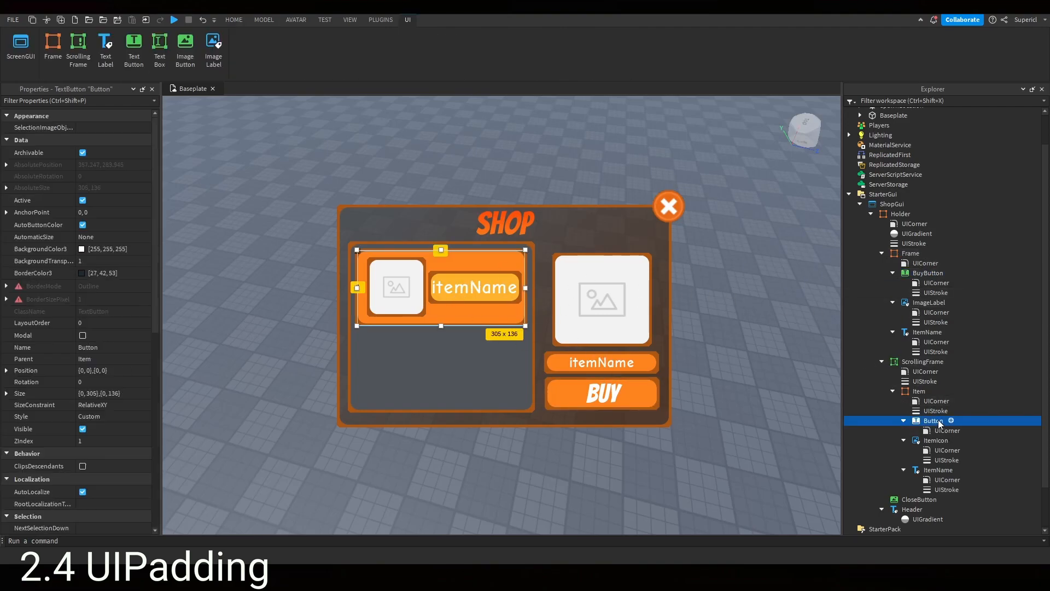
pyautogui.click(933, 441)
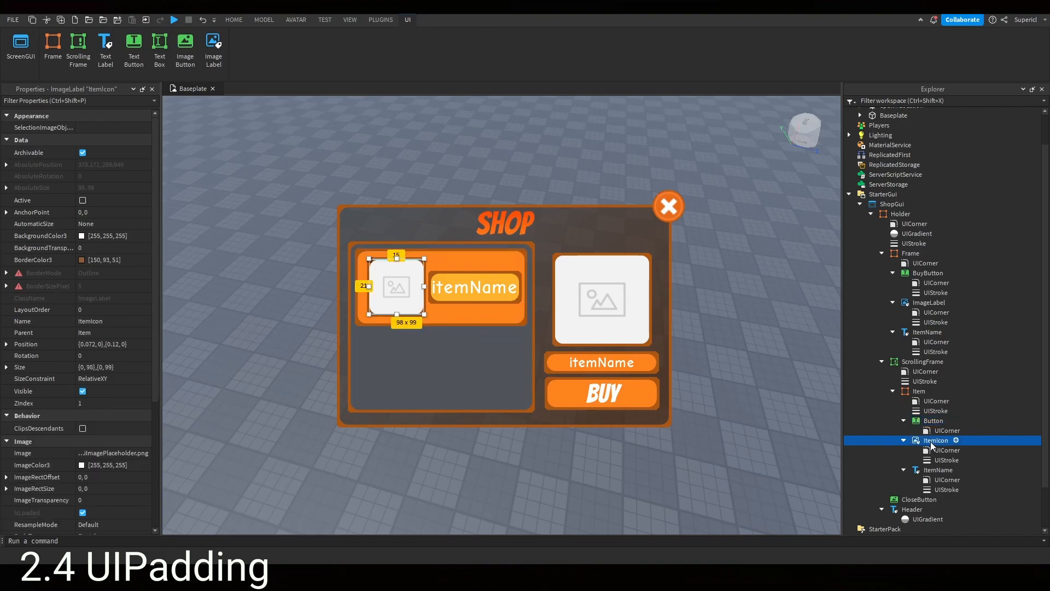
pyautogui.click(937, 471)
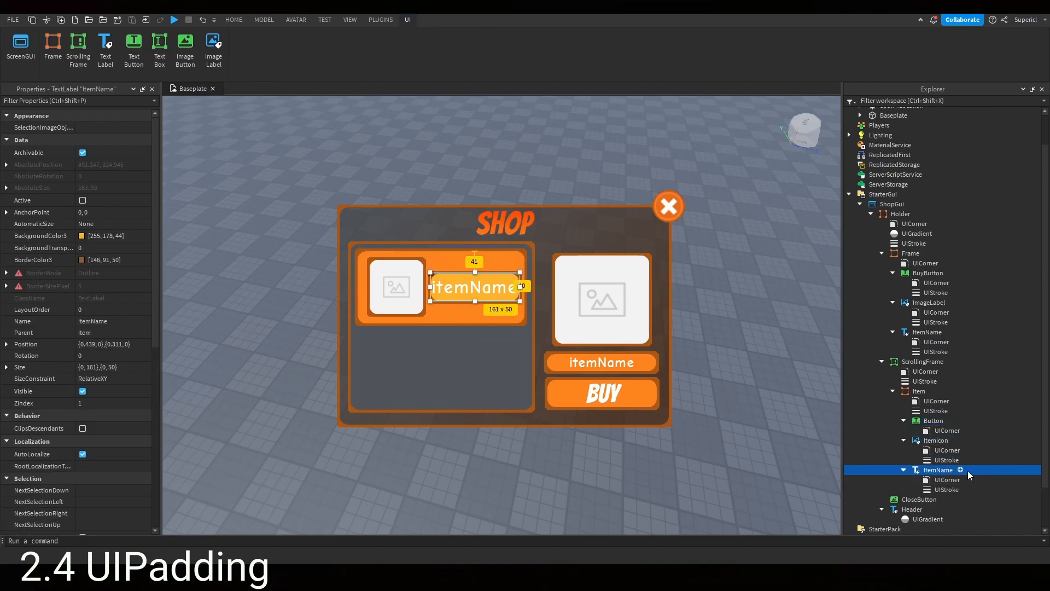
pyautogui.click(960, 469)
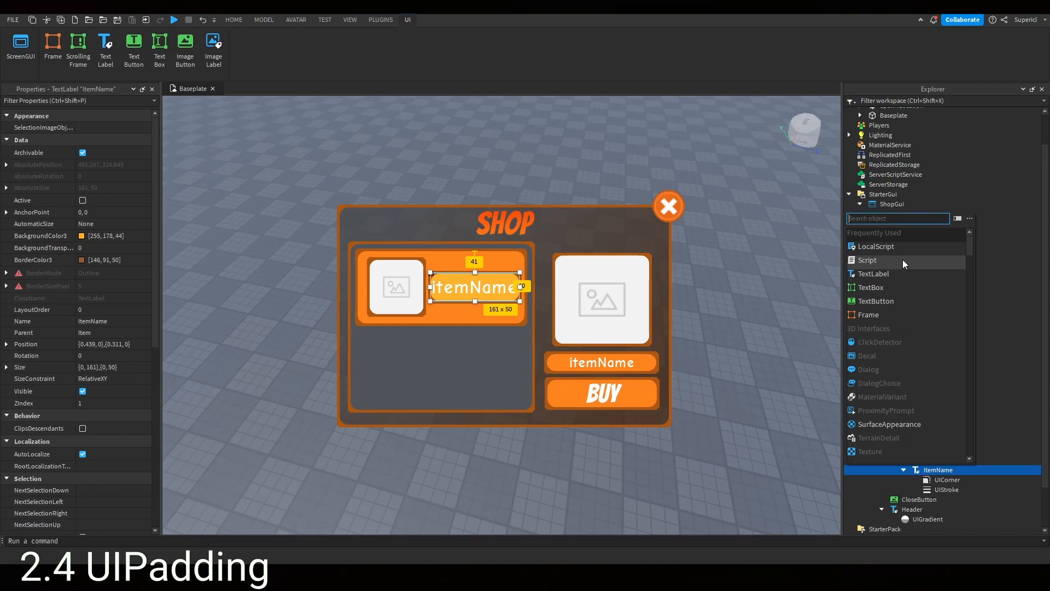
pyautogui.write('ui')
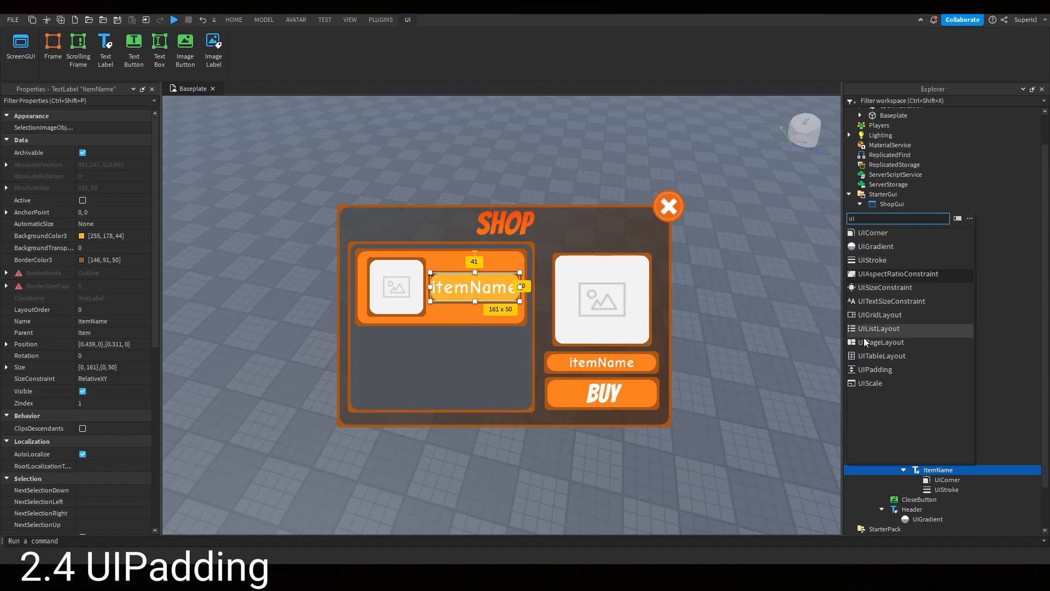
pyautogui.click(892, 371)
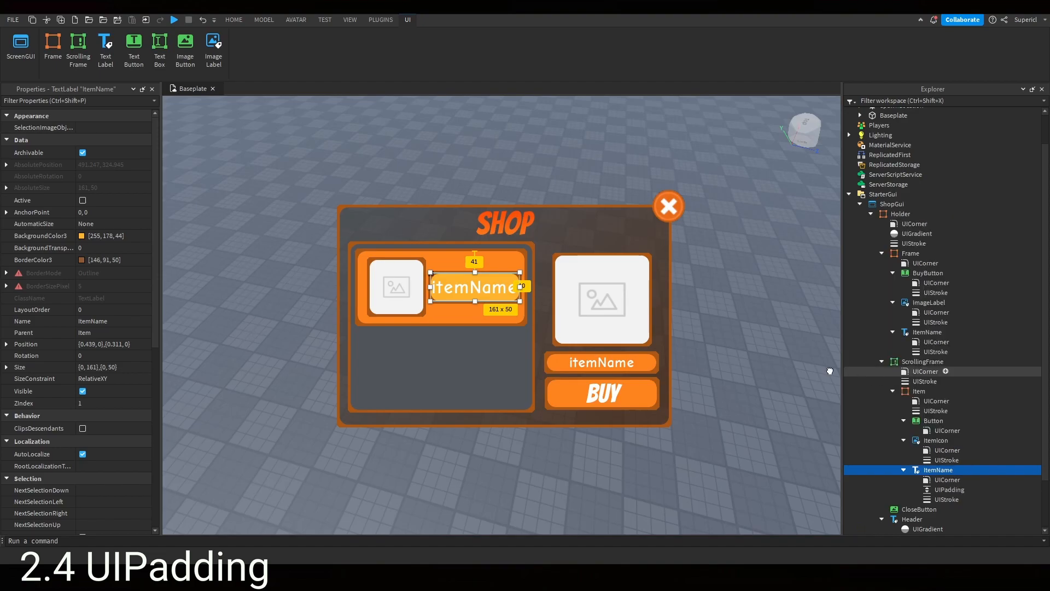
# - Set the UIPadding's PaddingTop and PaddingLeft offsets to 10
pyautogui.click(946, 489)
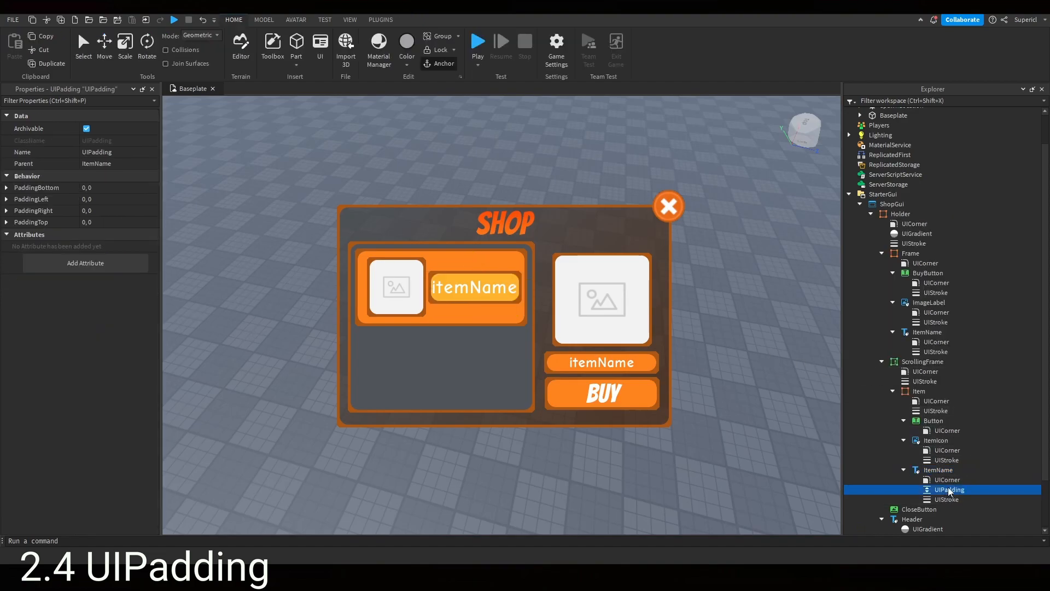
pyautogui.click(7, 222)
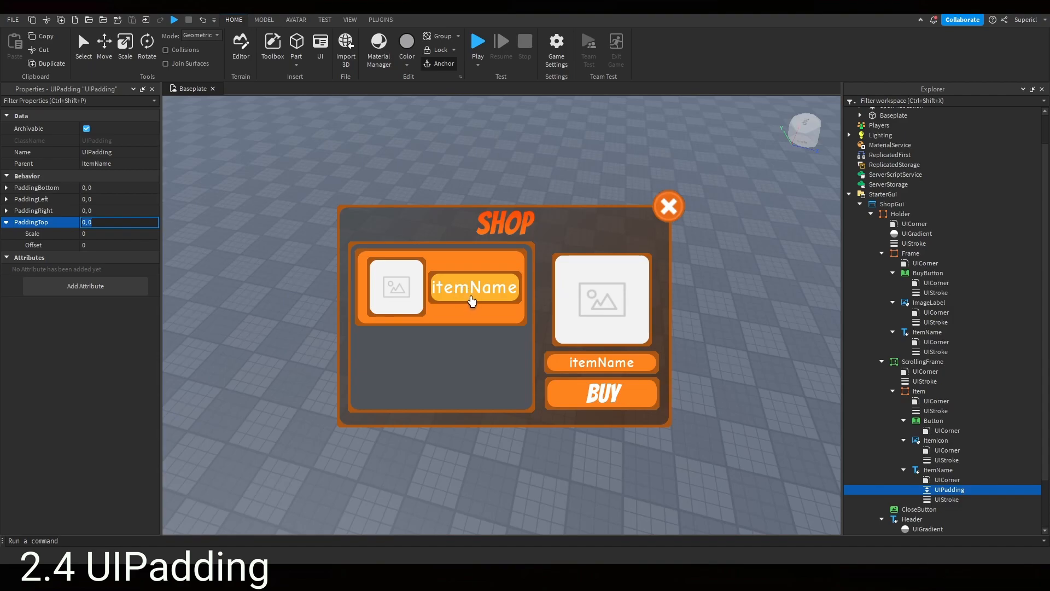
pyautogui.click(104, 244)
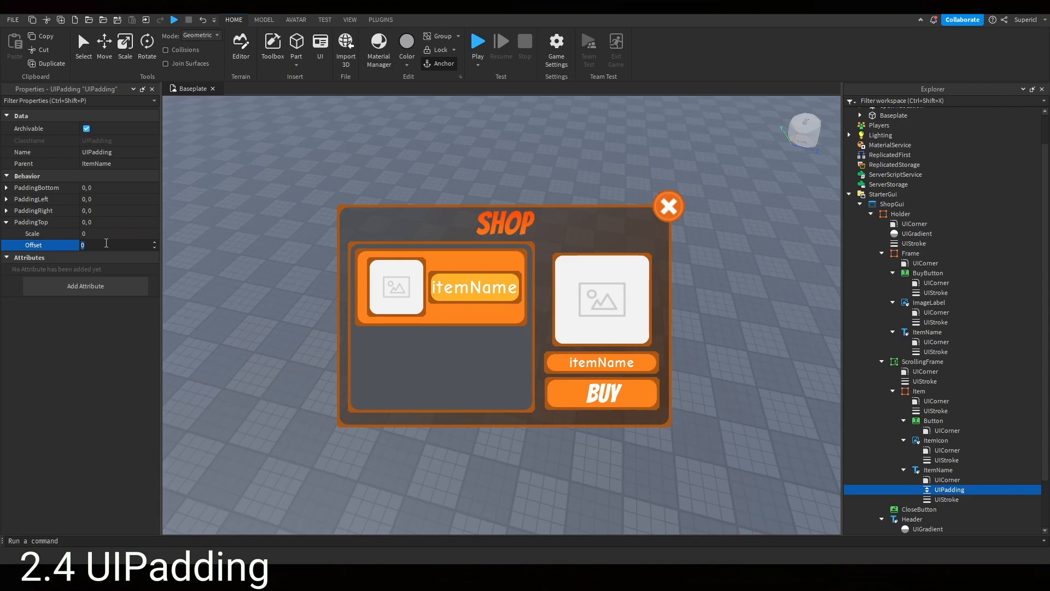
pyautogui.write('10')
pyautogui.press('Return')
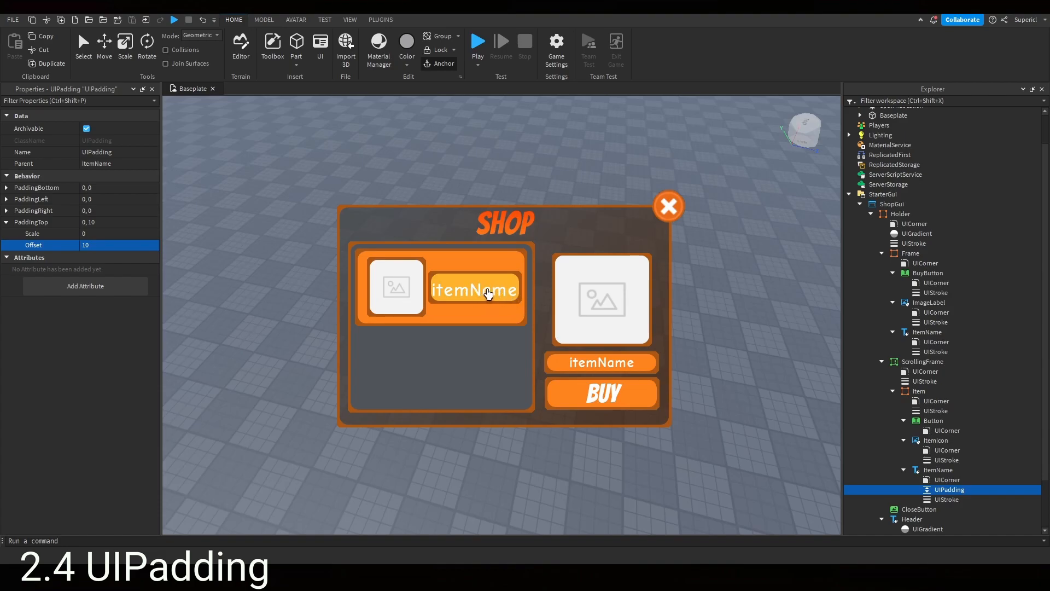
pyautogui.click(6, 201)
pyautogui.click(116, 223)
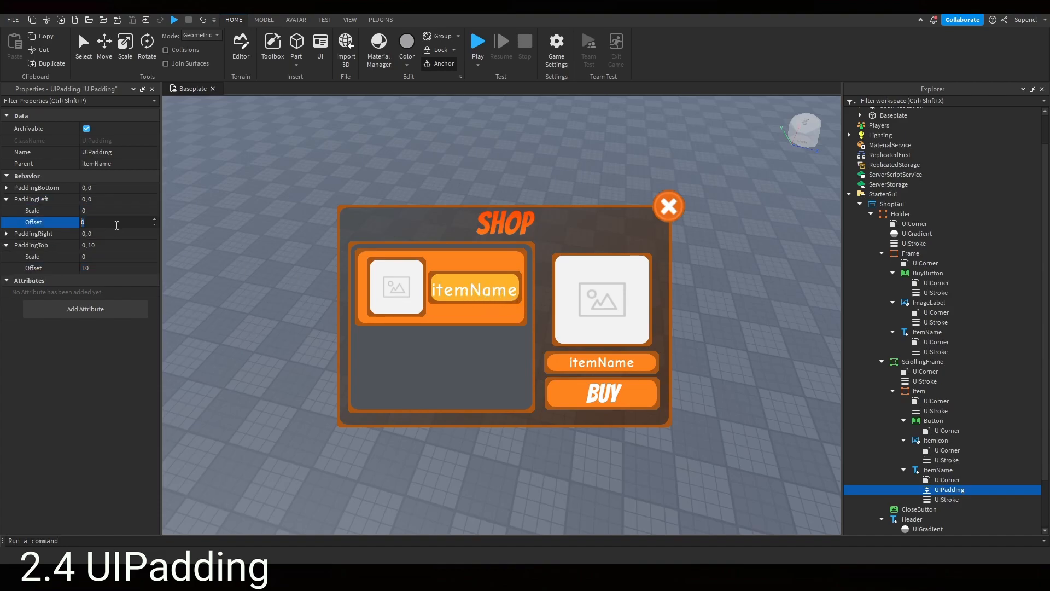
pyautogui.write('10')
pyautogui.press('Return')
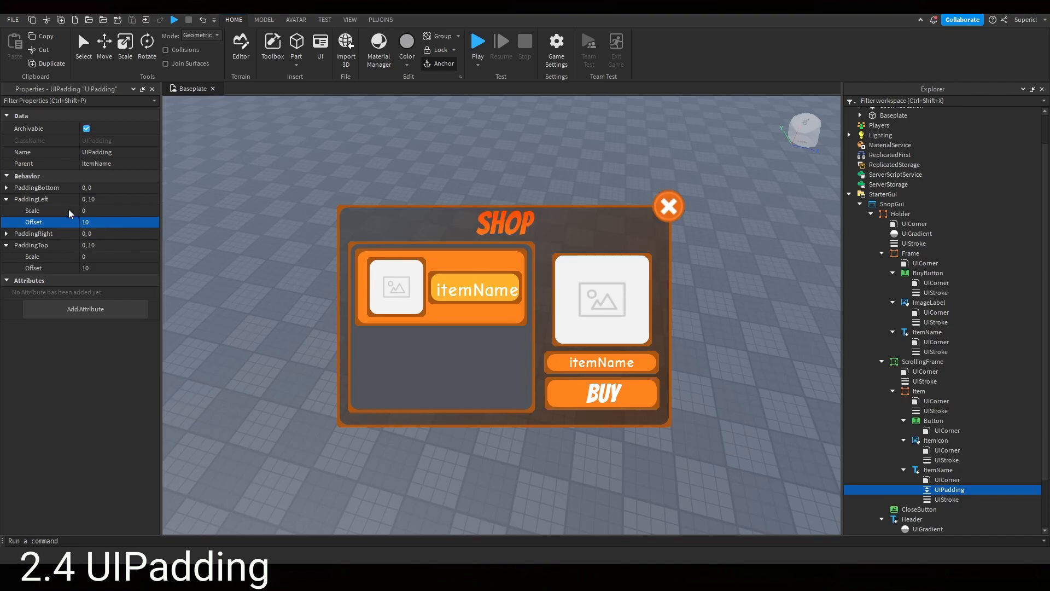
# - Set the UIPadding's PaddingRight and PaddingBottom offsets to 10
pyautogui.click(6, 234)
pyautogui.click(117, 255)
pyautogui.write('10')
pyautogui.press('Return')
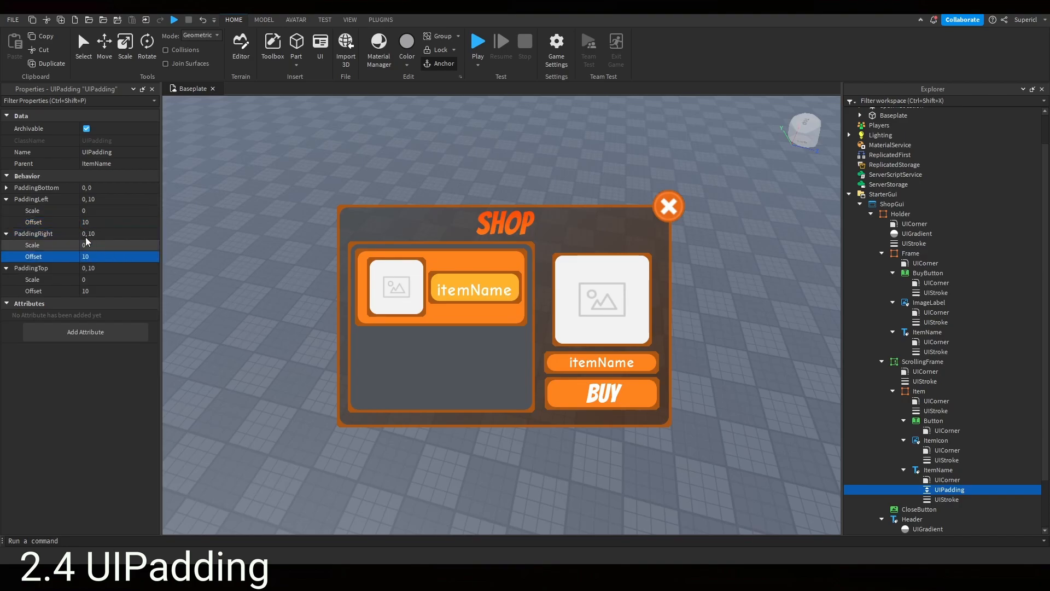
pyautogui.click(6, 187)
pyautogui.click(116, 211)
pyautogui.write('1')
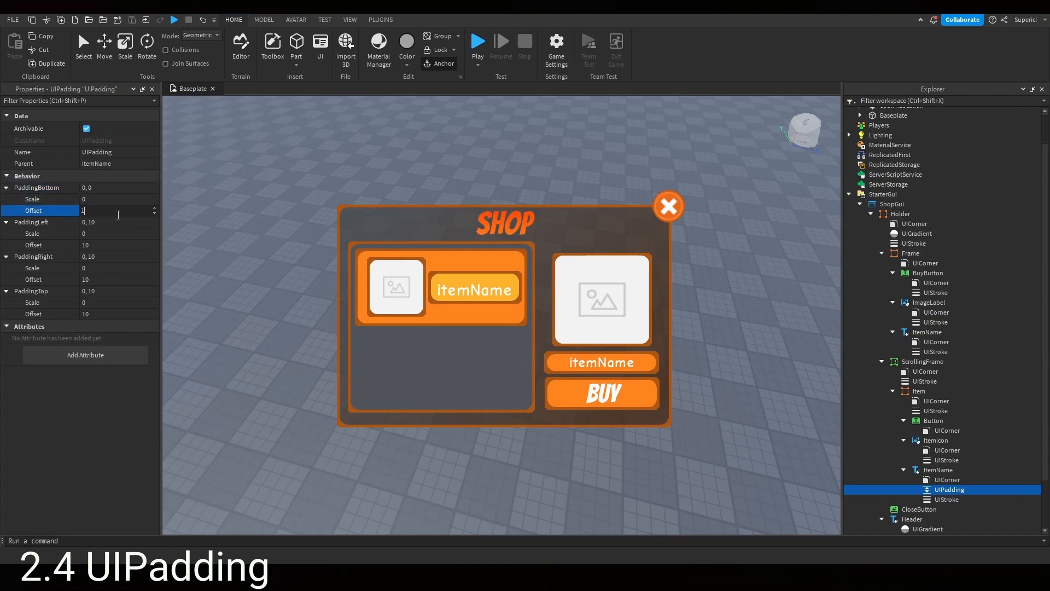
pyautogui.write('0')
pyautogui.press('Return')
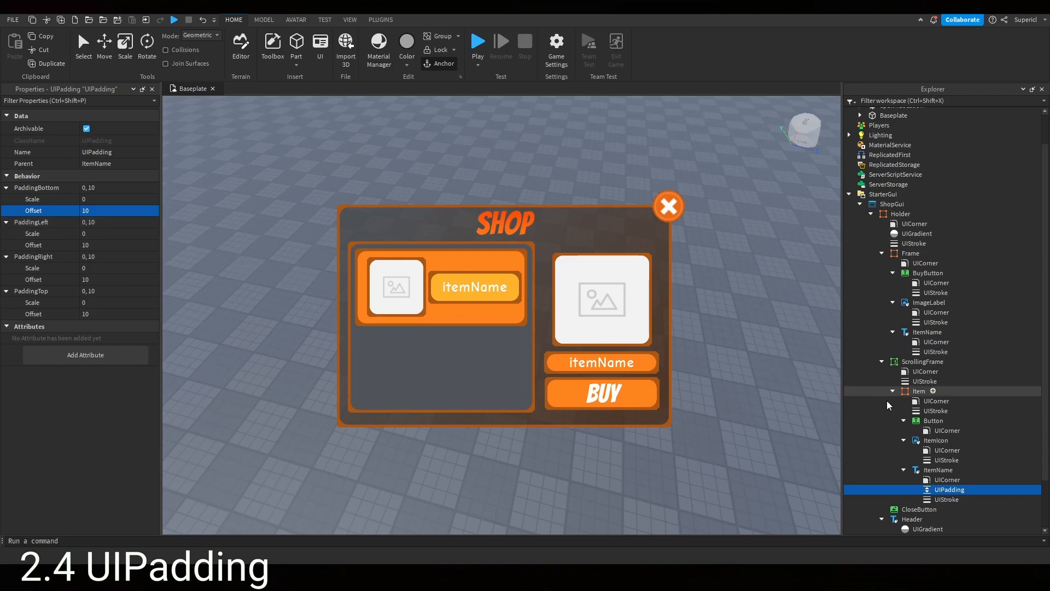
# - Select the ItemName label and inspect its TextScaled property
pyautogui.click(937, 470)
pyautogui.scroll(-15, 58, 343)
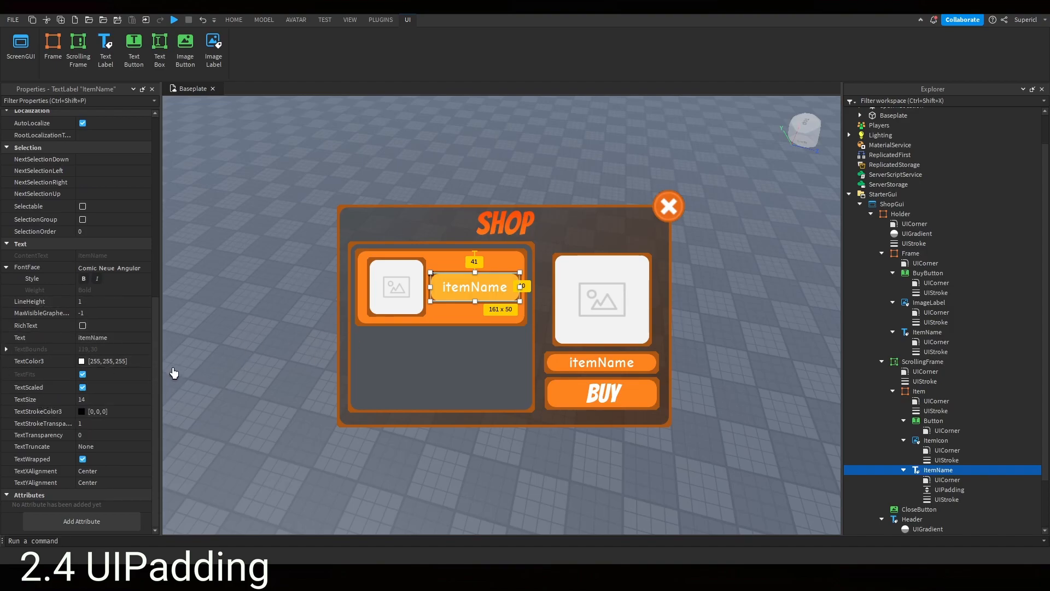
pyautogui.click(81, 388)
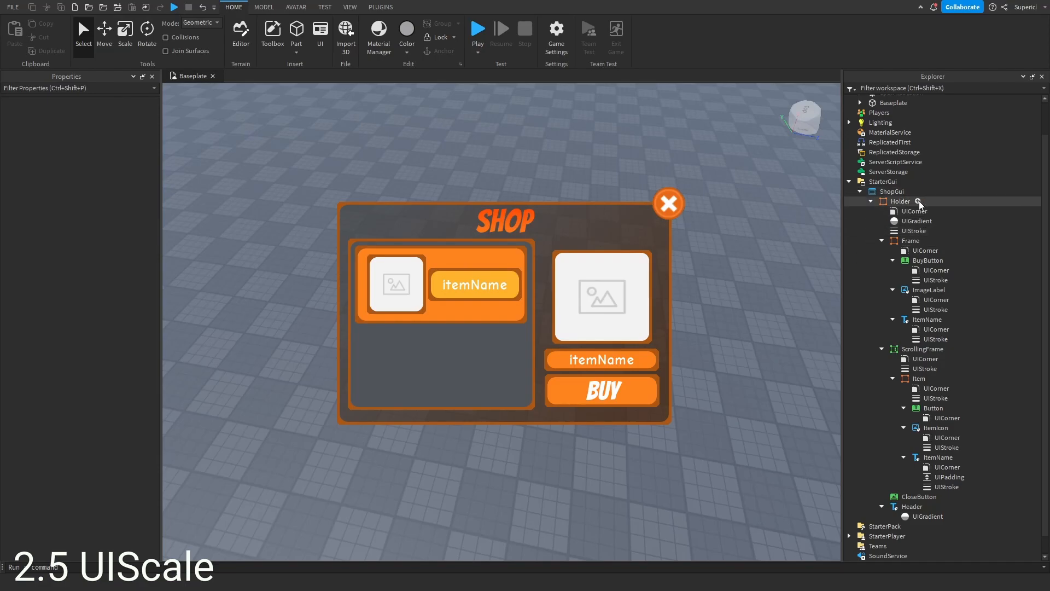
# - Insert a UIScale into the Holder frame and set its Scale to 2
pyautogui.click(919, 201)
pyautogui.write('ui')
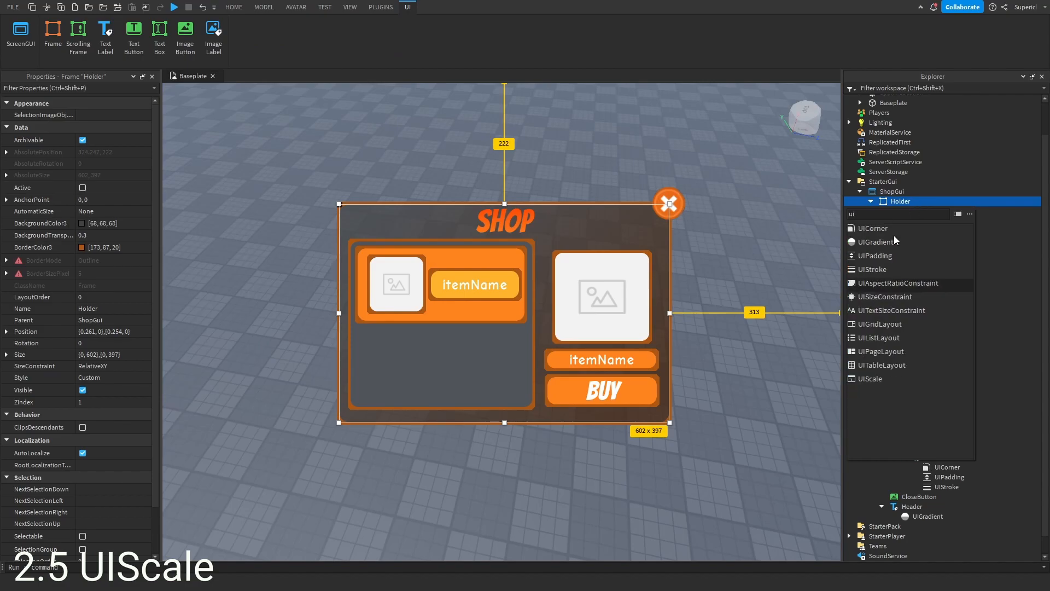
pyautogui.write('sc')
pyautogui.click(874, 233)
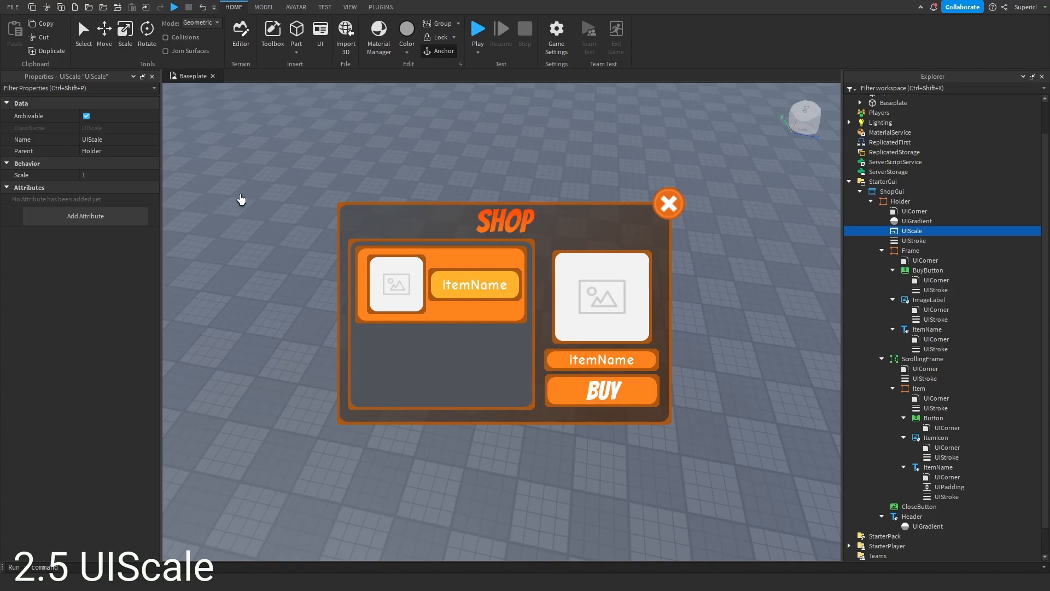
pyautogui.click(121, 177)
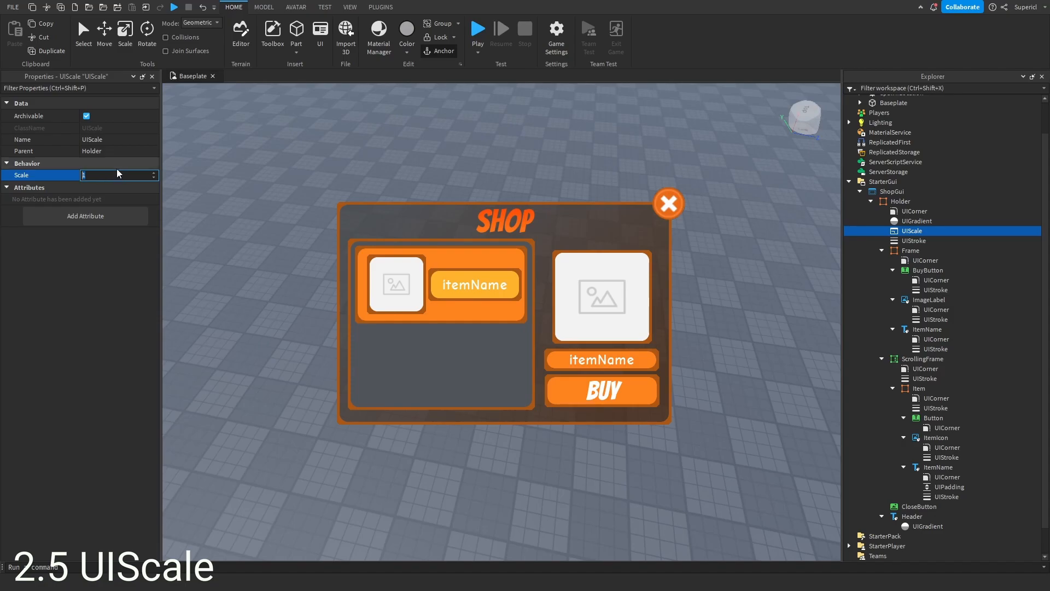
pyautogui.write('2')
pyautogui.press('Return')
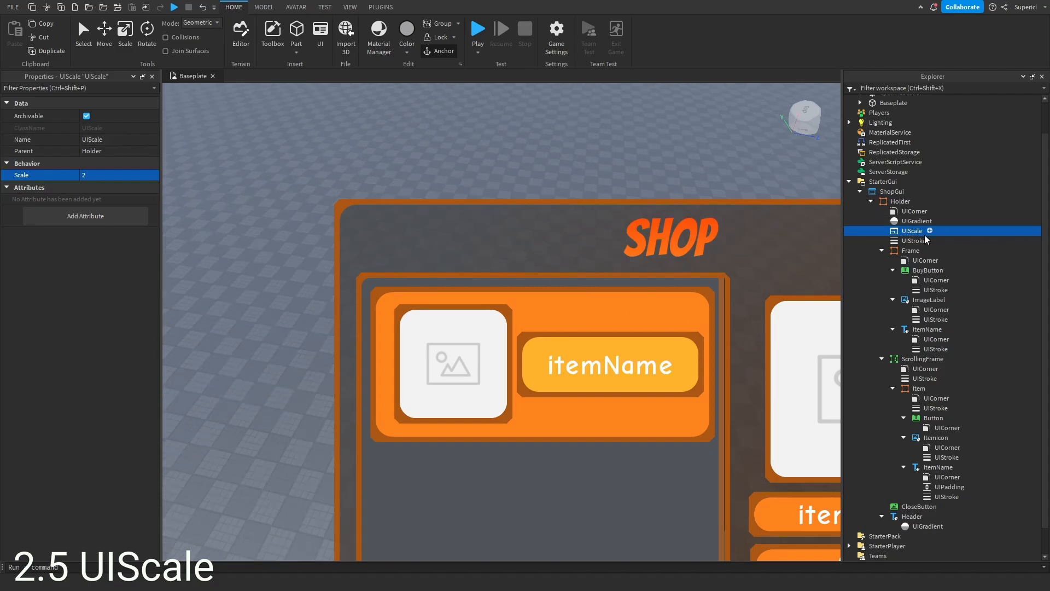
# - Set the UIScale's Scale to 0.5
pyautogui.click(103, 174)
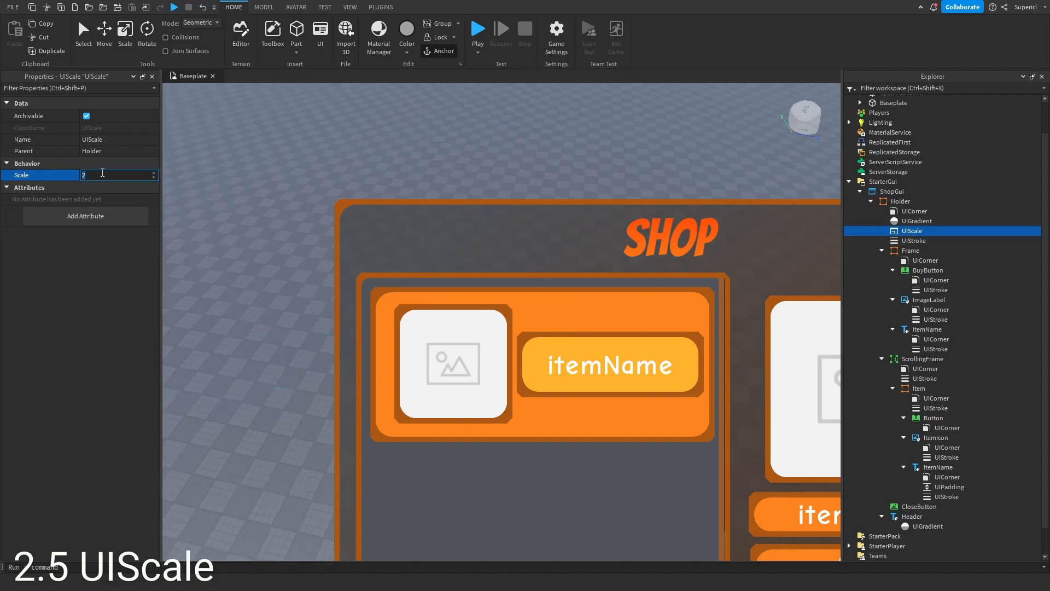
pyautogui.write('0.5')
pyautogui.press('Return')
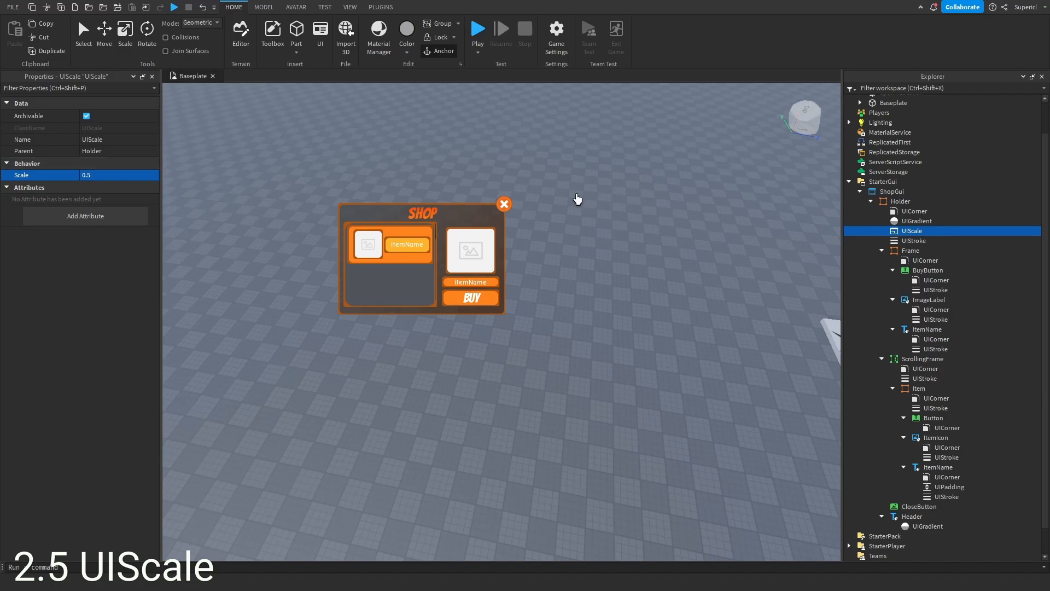
pyautogui.moveTo(575, 300); pyautogui.dragTo(574, 303, button='right')
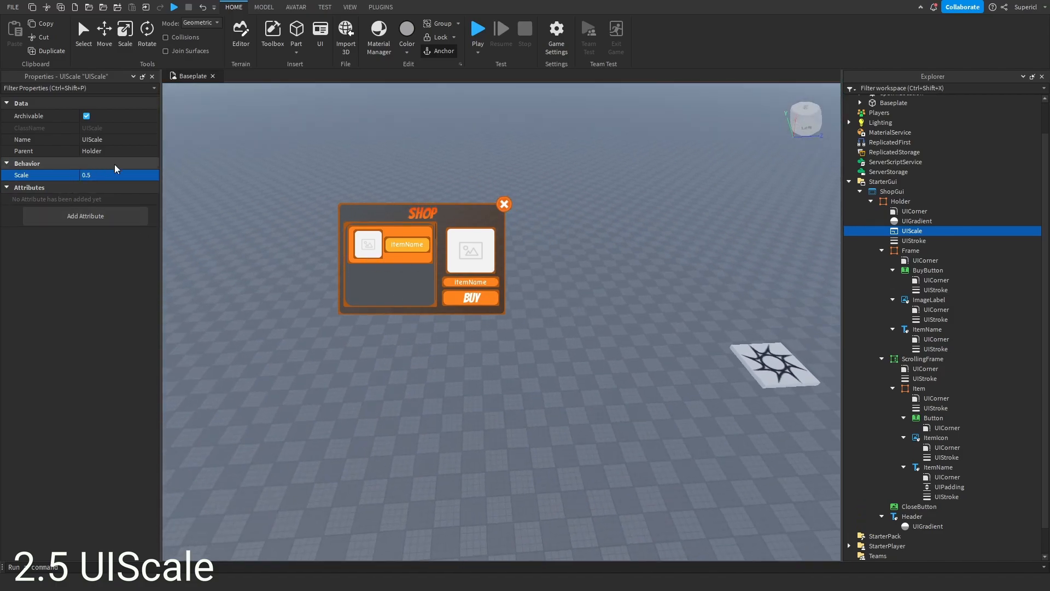
# - Set the UIScale's Scale back to 1 and delete the UIScale
pyautogui.click(139, 176)
pyautogui.write('1')
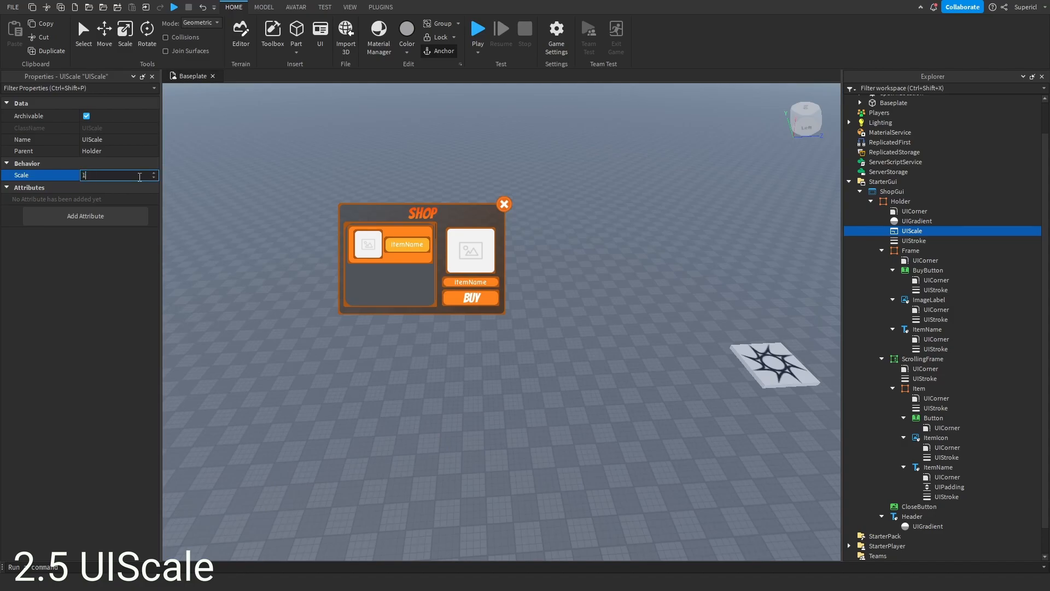
pyautogui.press('Return')
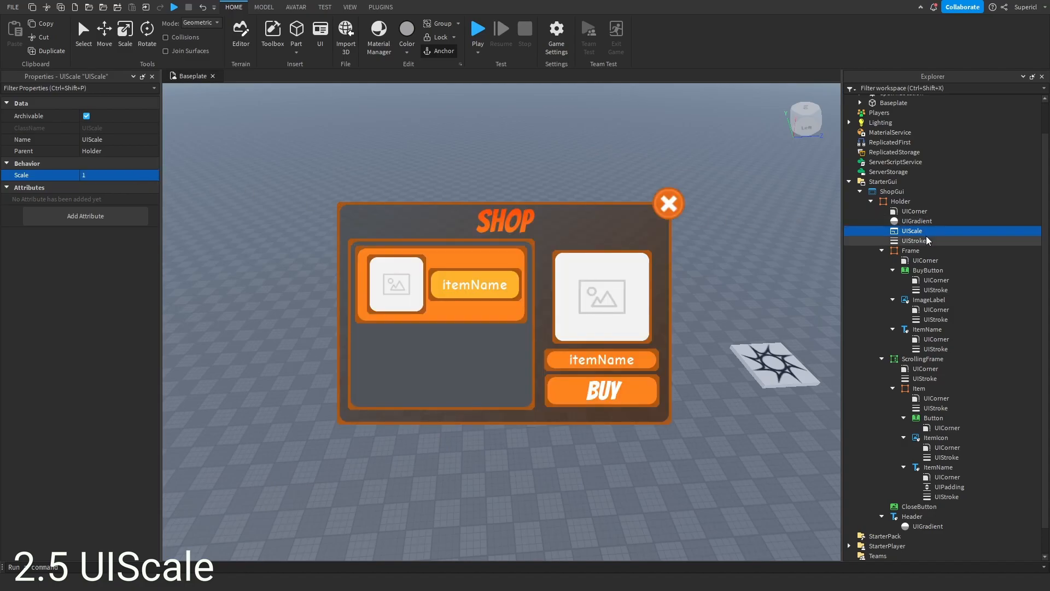
pyautogui.press('Delete')
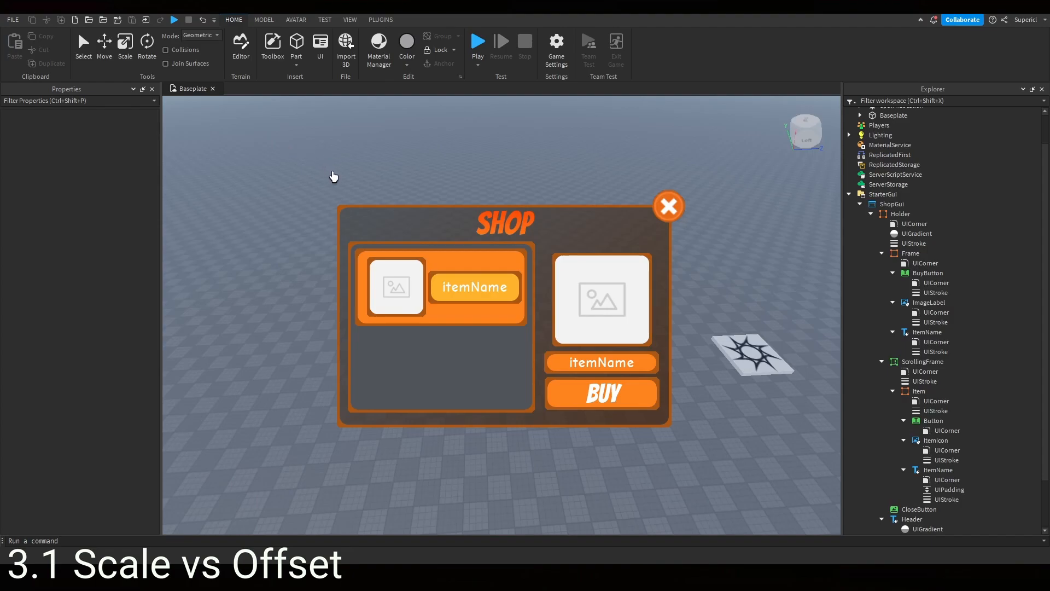
# - Preview the shop GUI on several emulated devices in the device emulator, then close the emulator
pyautogui.click(324, 20)
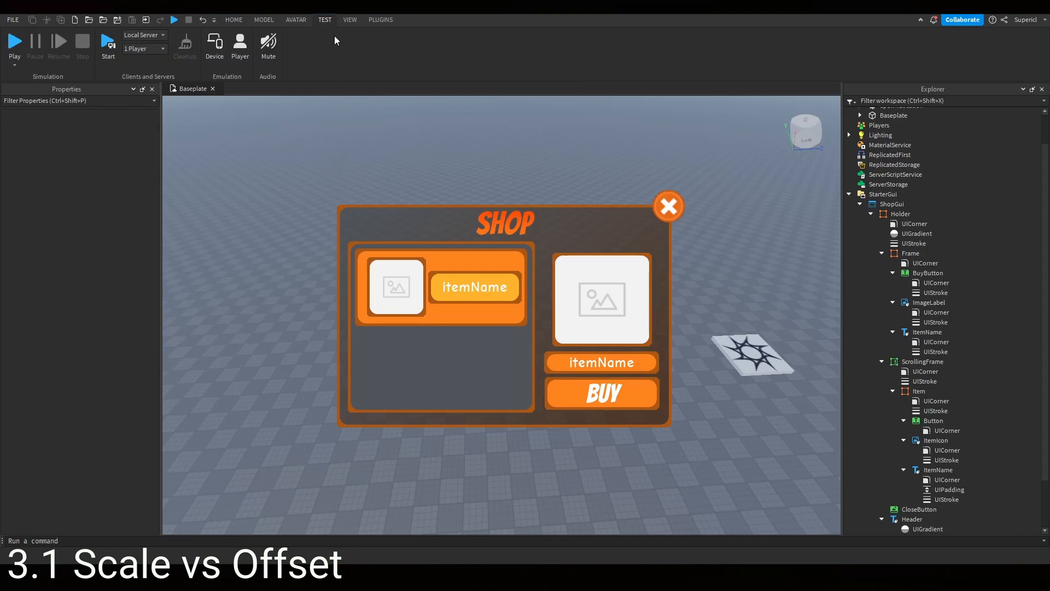
pyautogui.click(213, 42)
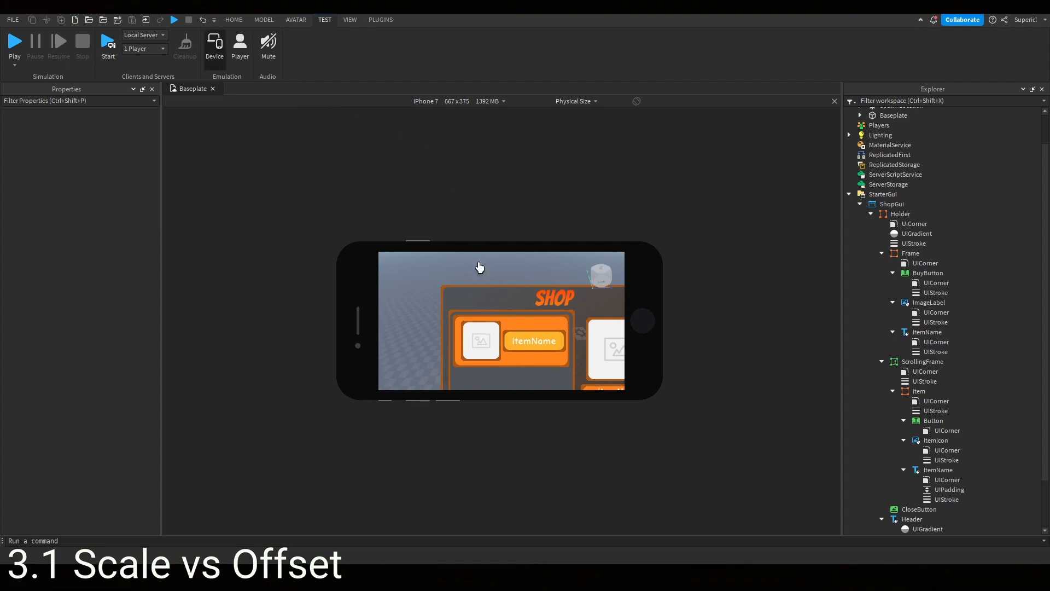
pyautogui.scroll(1, 445, 100)
pyautogui.scroll(-3, 446, 102)
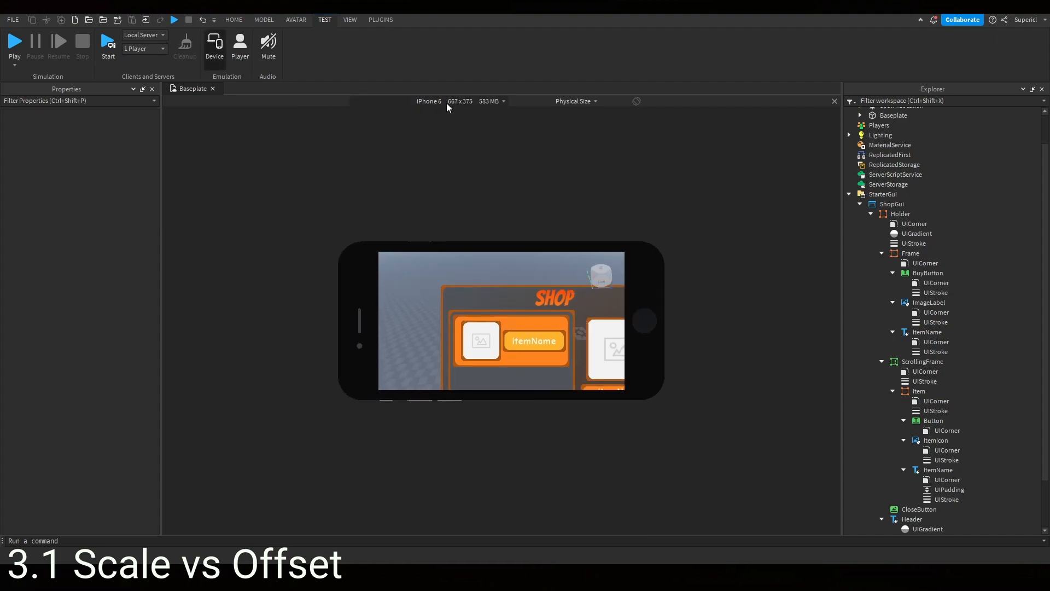
pyautogui.scroll(-4, 449, 108)
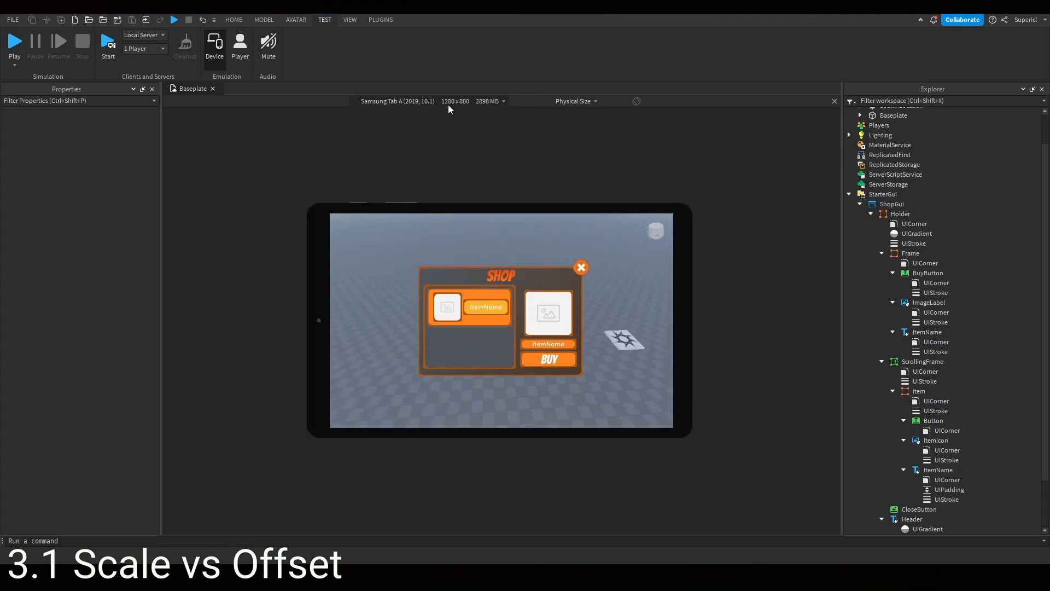
pyautogui.scroll(-3, 450, 106)
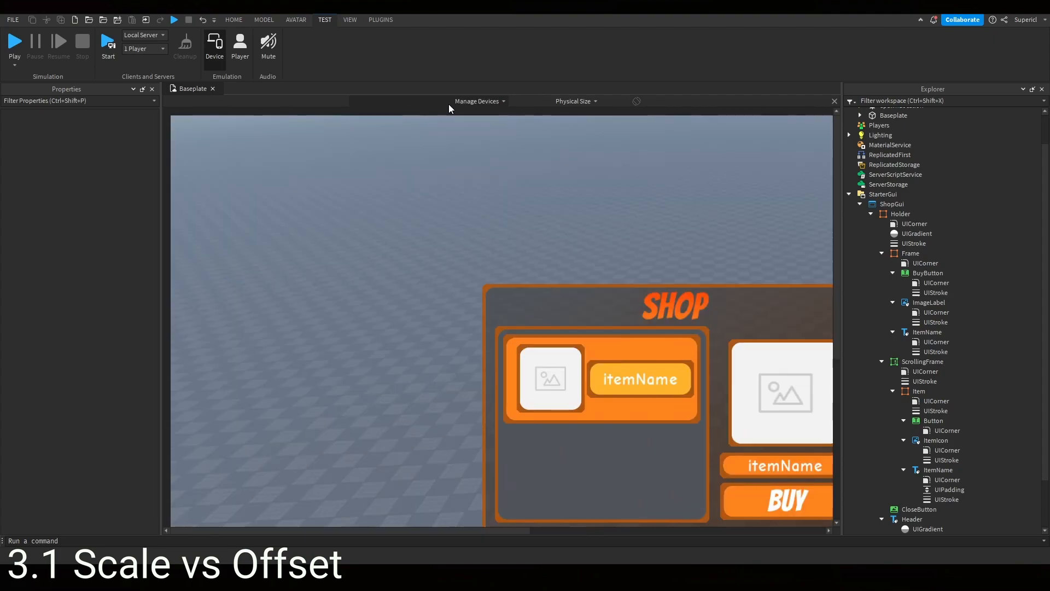
pyautogui.scroll(4, 464, 108)
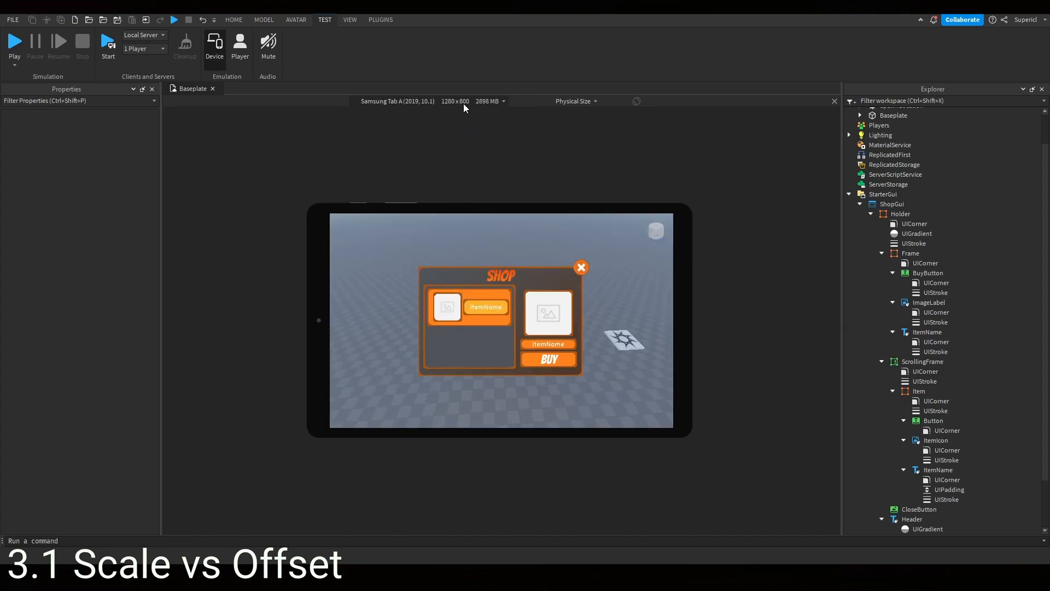
pyautogui.scroll(2, 466, 108)
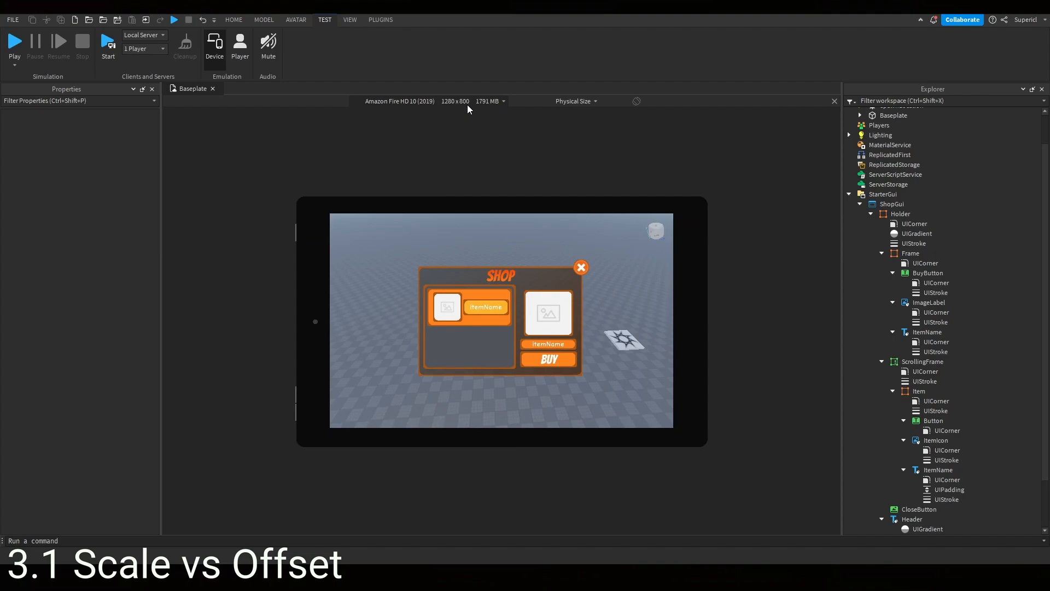
pyautogui.click(233, 20)
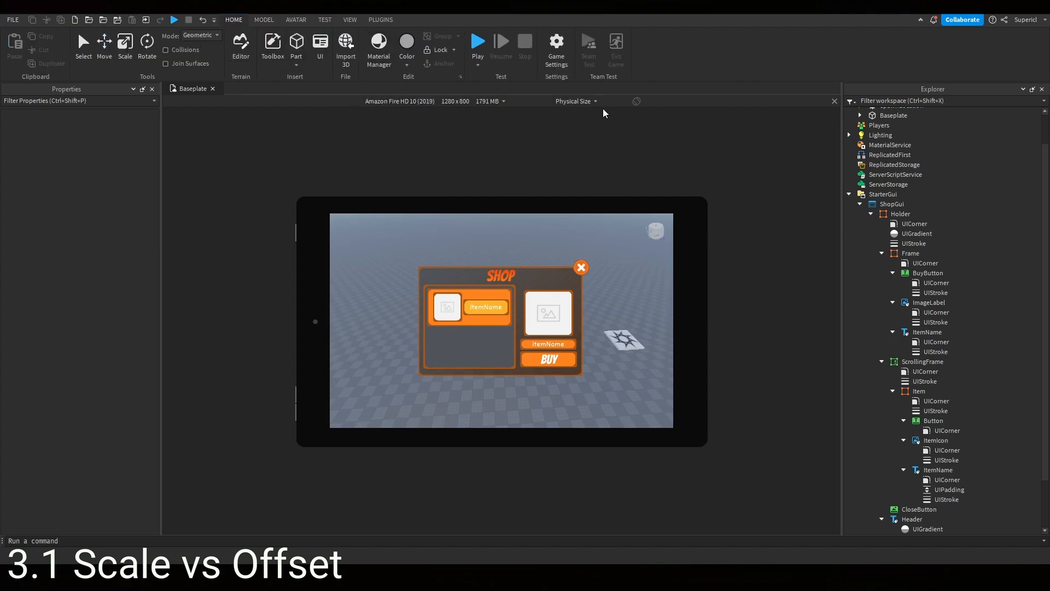
pyautogui.click(834, 102)
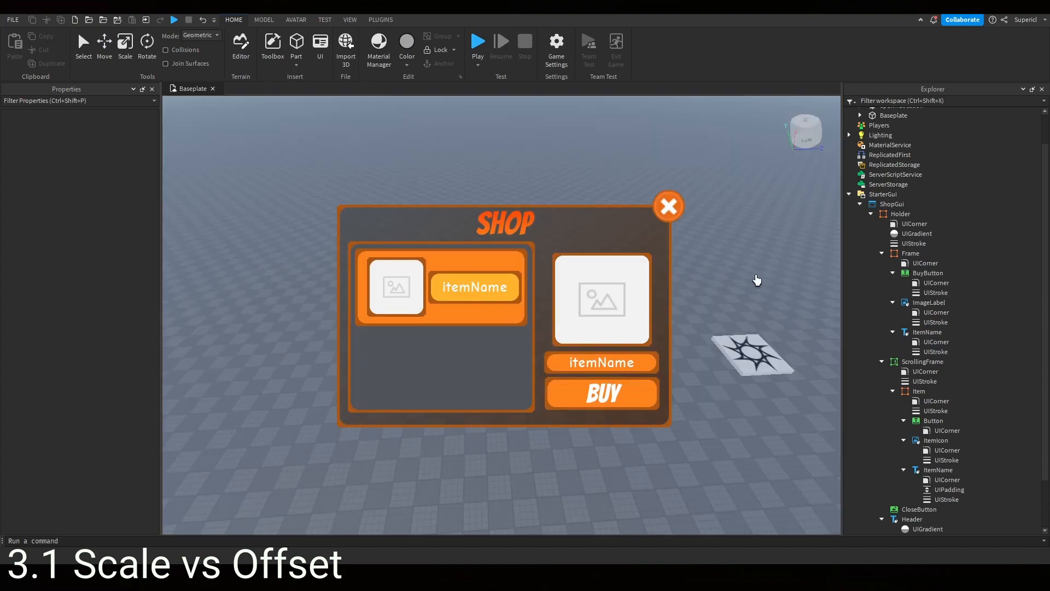
# - Select the Holder frame and set its Size X to scale 0.5 with offset 0
pyautogui.click(911, 253)
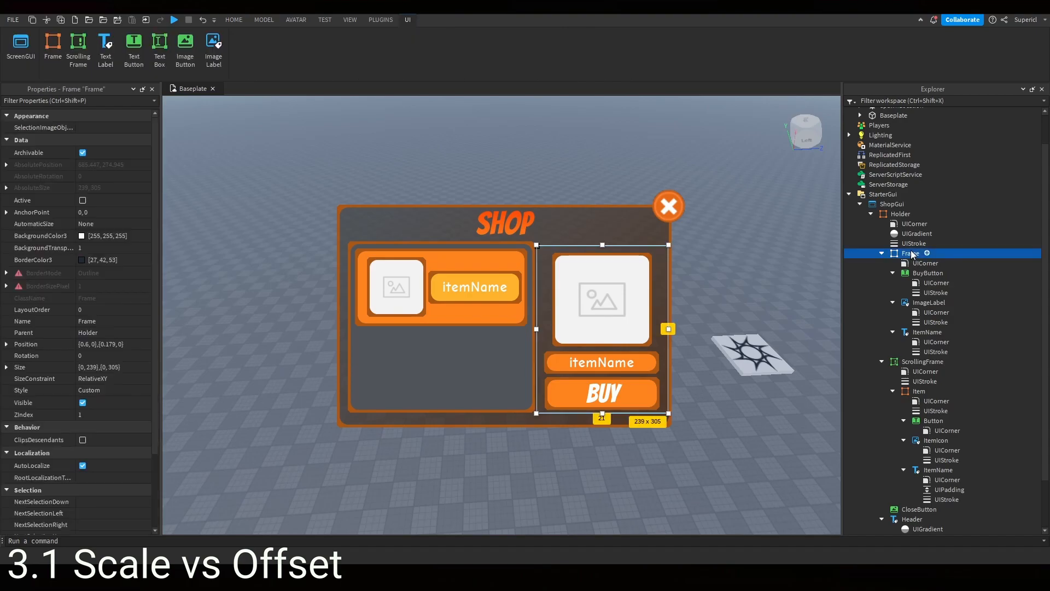
pyautogui.click(902, 215)
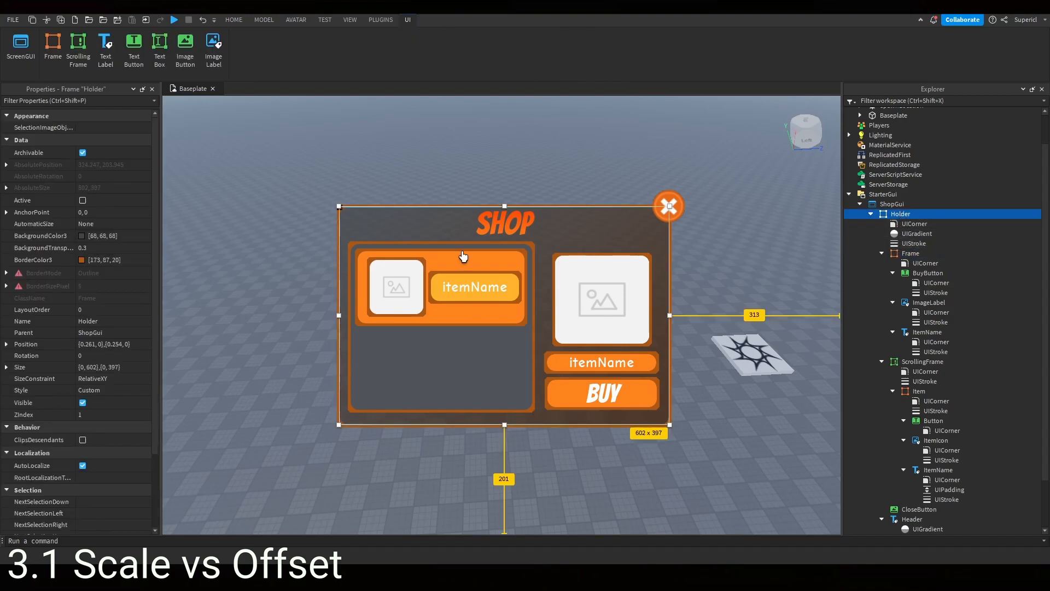
pyautogui.scroll(-2, 113, 268)
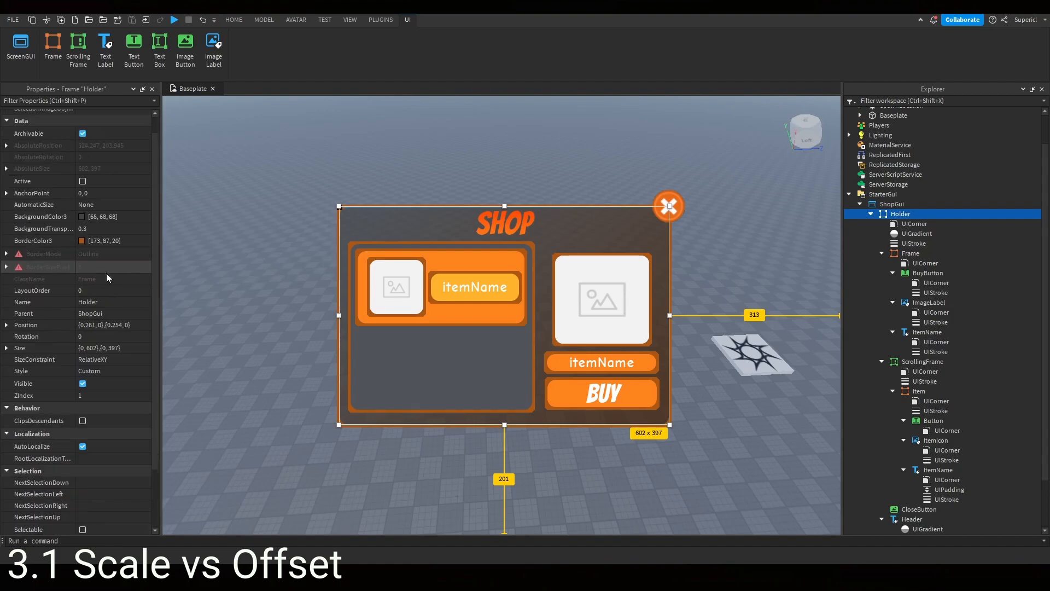
pyautogui.scroll(-3, 106, 273)
pyautogui.click(7, 276)
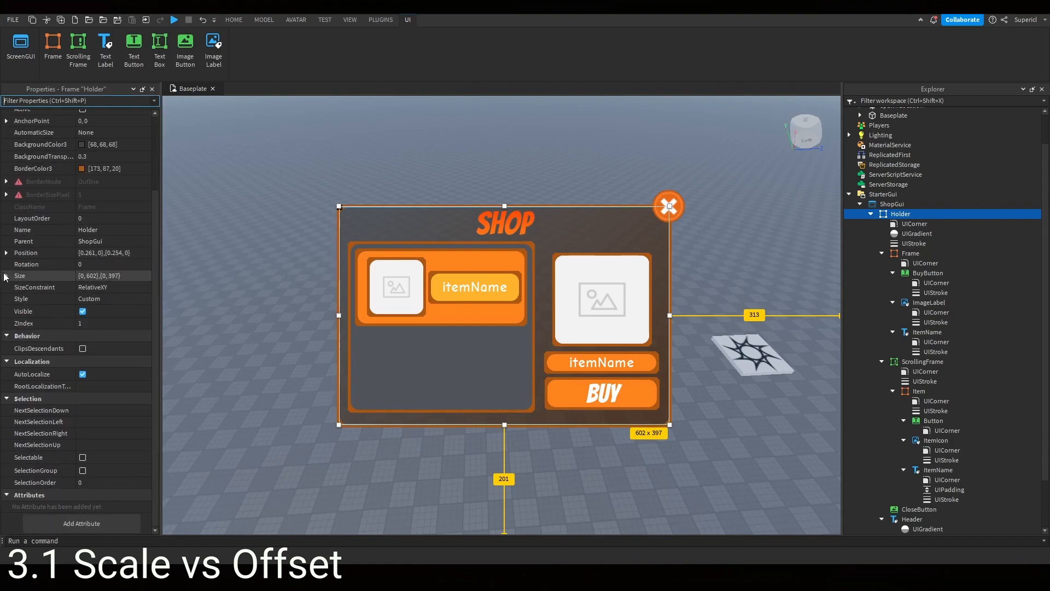
pyautogui.click(17, 298)
pyautogui.click(17, 287)
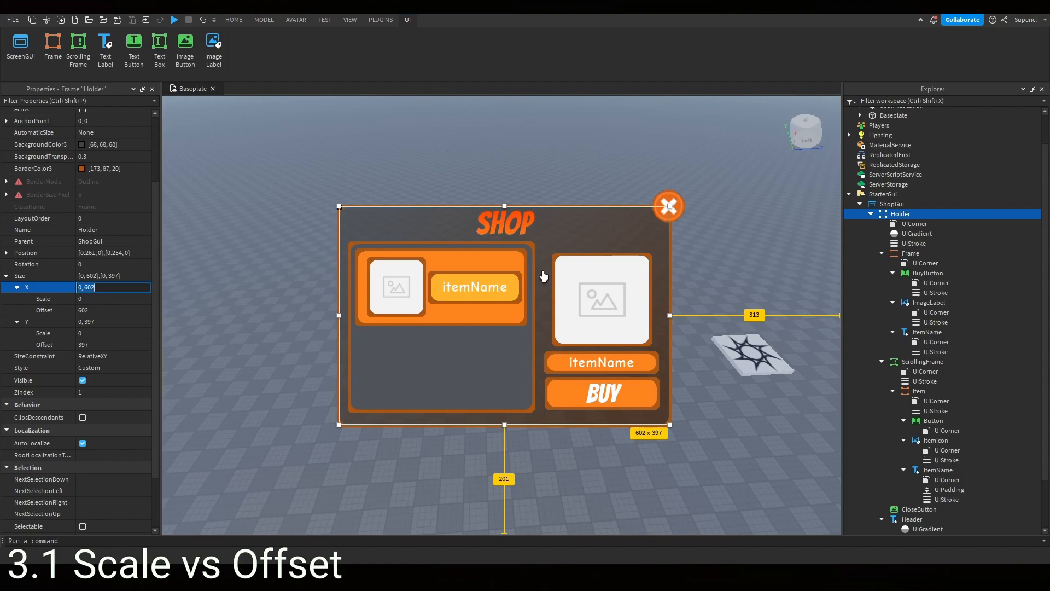
pyautogui.click(102, 299)
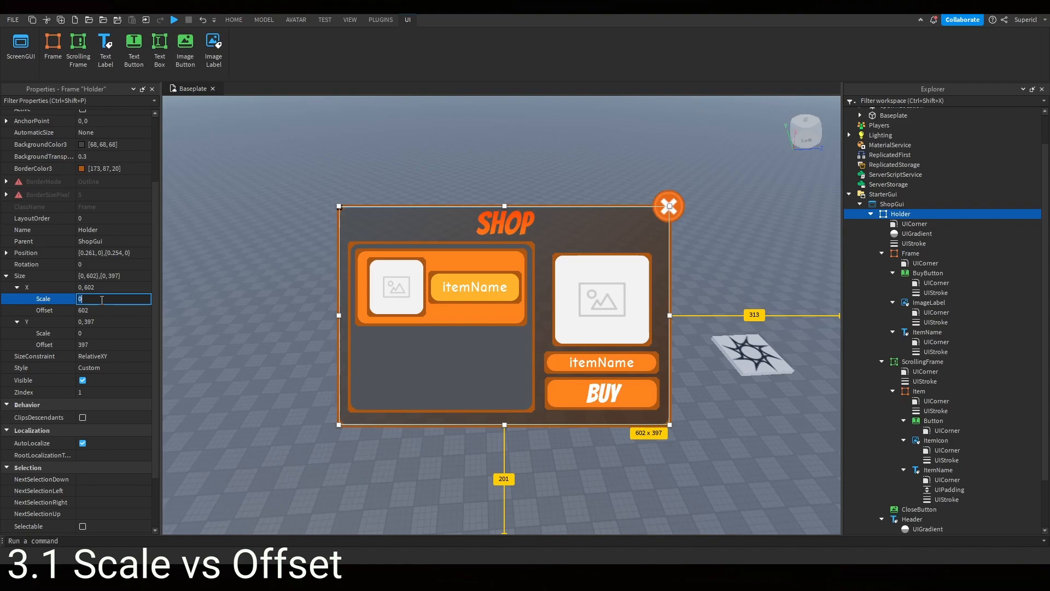
pyautogui.write('.5')
pyautogui.press('Return')
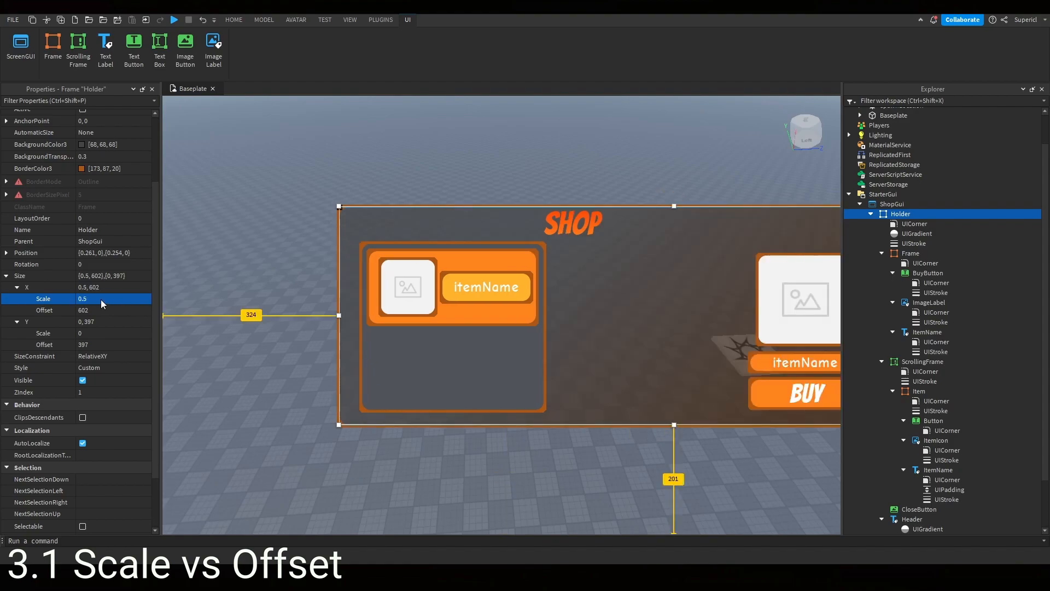
pyautogui.click(104, 310)
pyautogui.write('0')
pyautogui.press('Return')
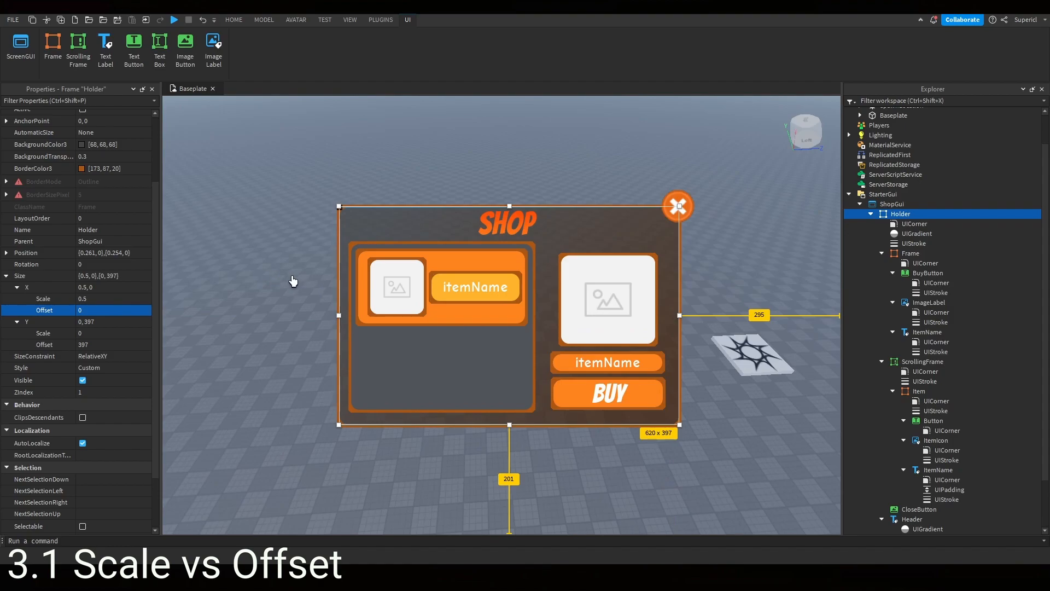
# - Set the Holder frame's Size Y to offset 0 and scale 0.5
pyautogui.click(108, 344)
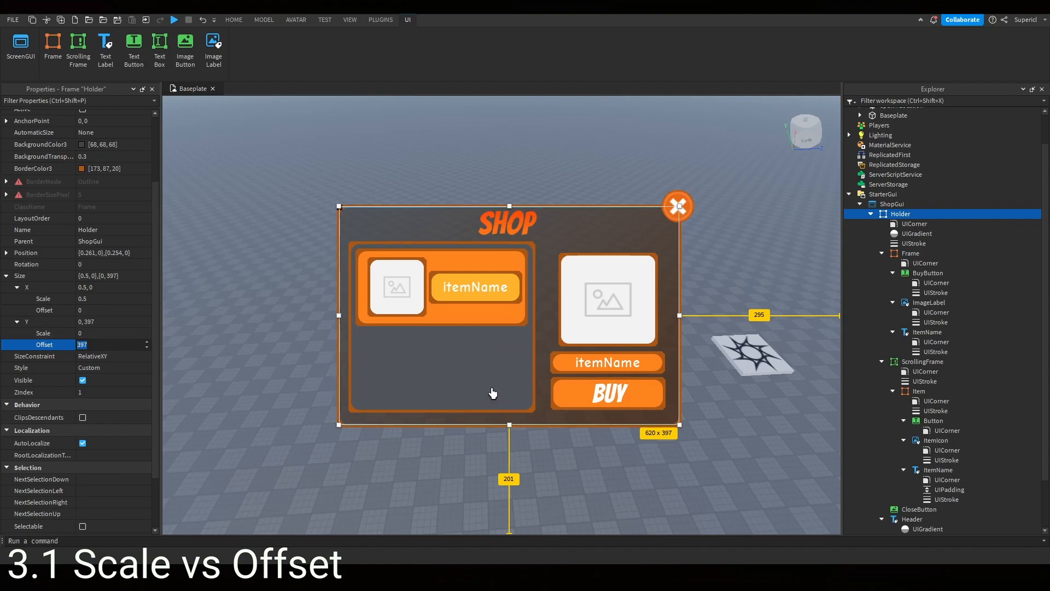
pyautogui.write('0')
pyautogui.press('Return')
pyautogui.click(107, 333)
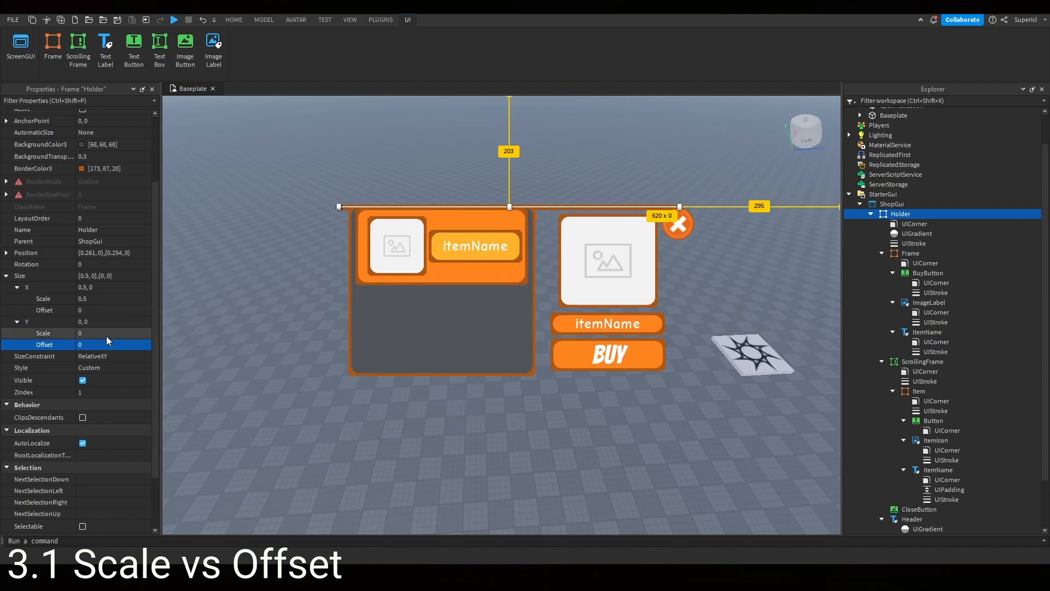
pyautogui.write('0.5')
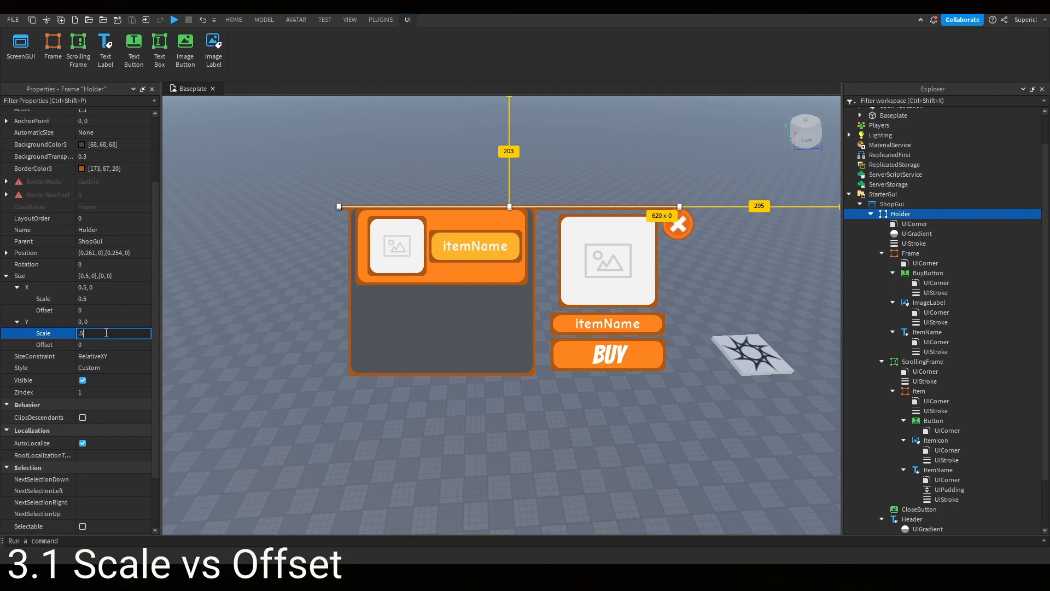
pyautogui.press('Return')
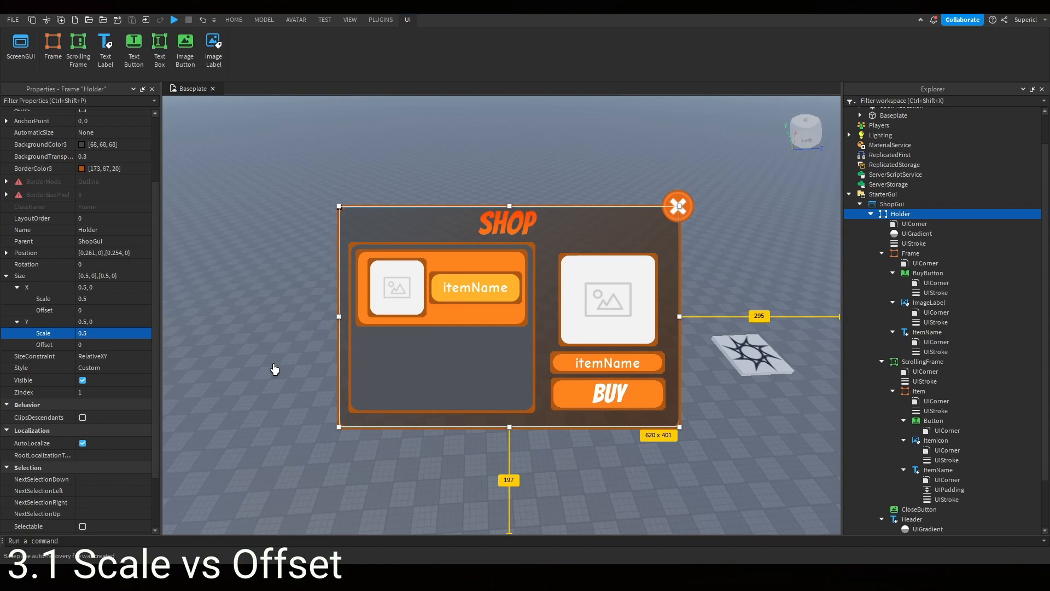
pyautogui.click(481, 342)
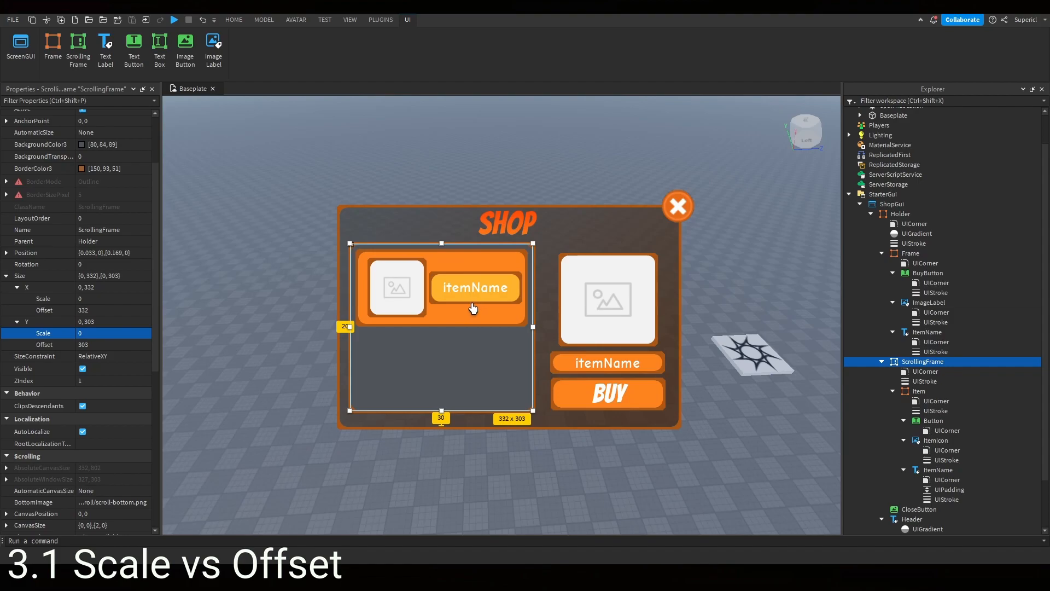
pyautogui.scroll(-3, 515, 336)
pyautogui.scroll(3, 511, 342)
pyautogui.scroll(-3, 506, 350)
pyautogui.scroll(3, 505, 352)
pyautogui.click(766, 255)
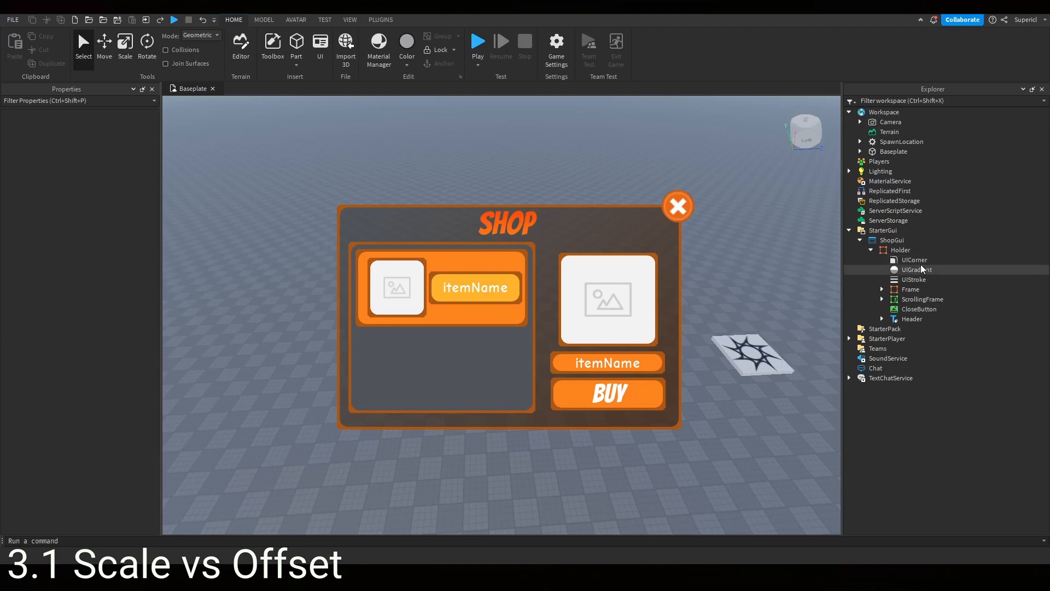
# - Select the Holder frame and preview the scale-sized shop GUI on several emulated devices
pyautogui.click(864, 250)
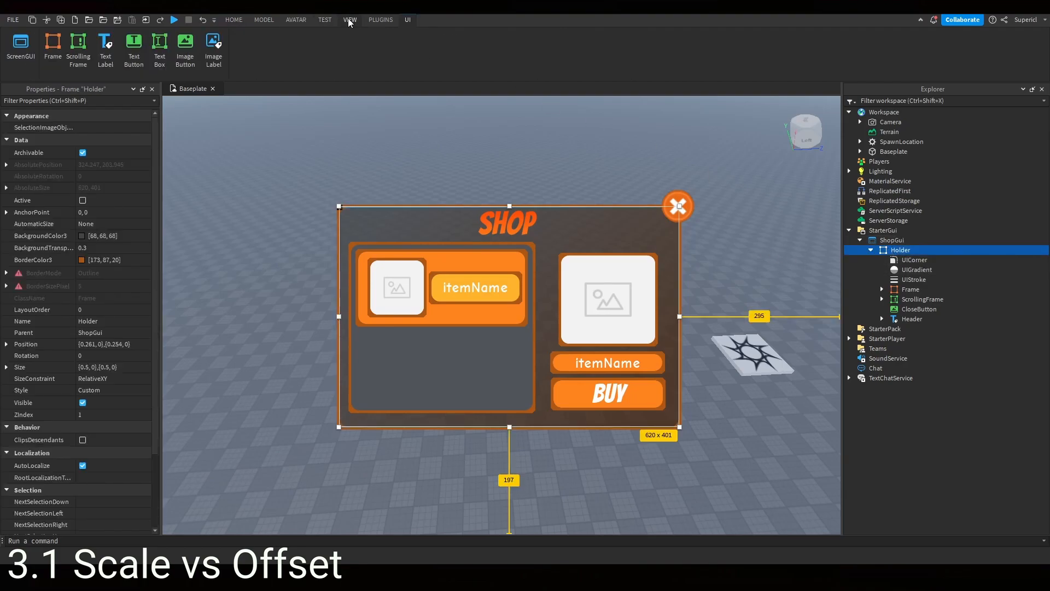
pyautogui.click(325, 20)
pyautogui.click(221, 50)
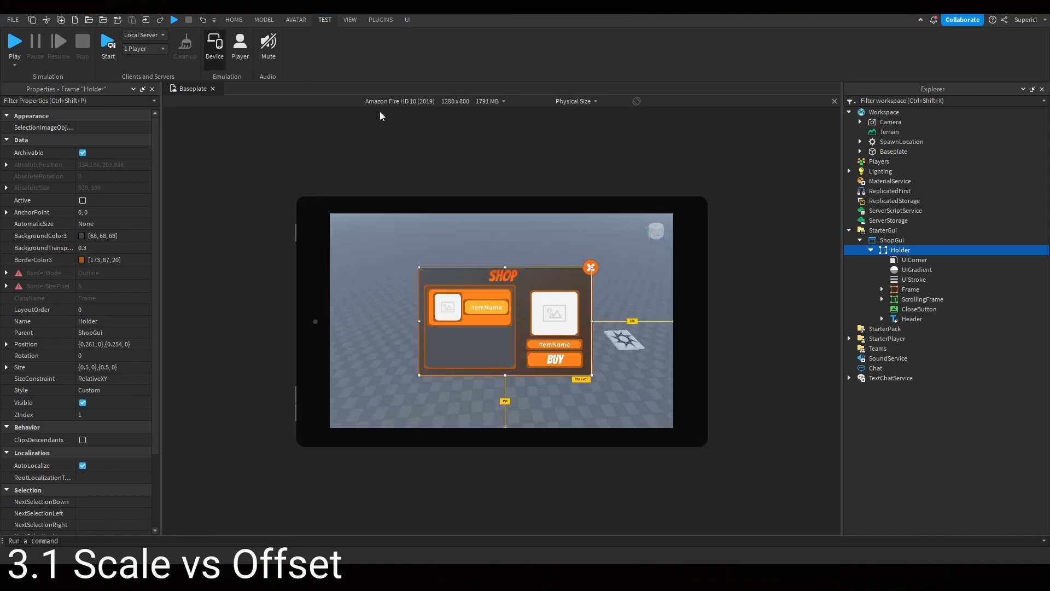
pyautogui.scroll(4, 419, 101)
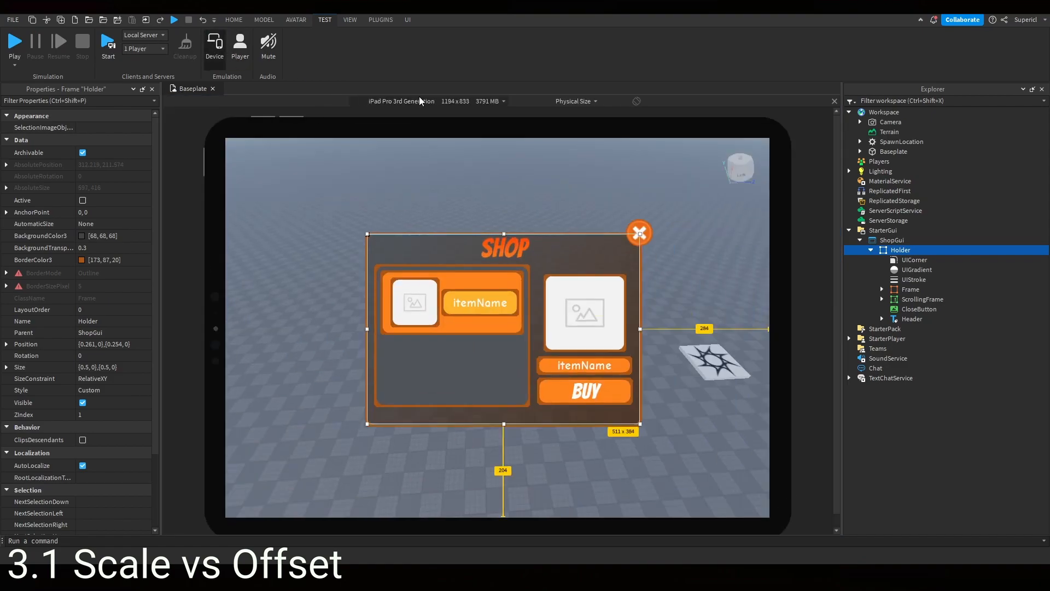
pyautogui.scroll(4, 419, 101)
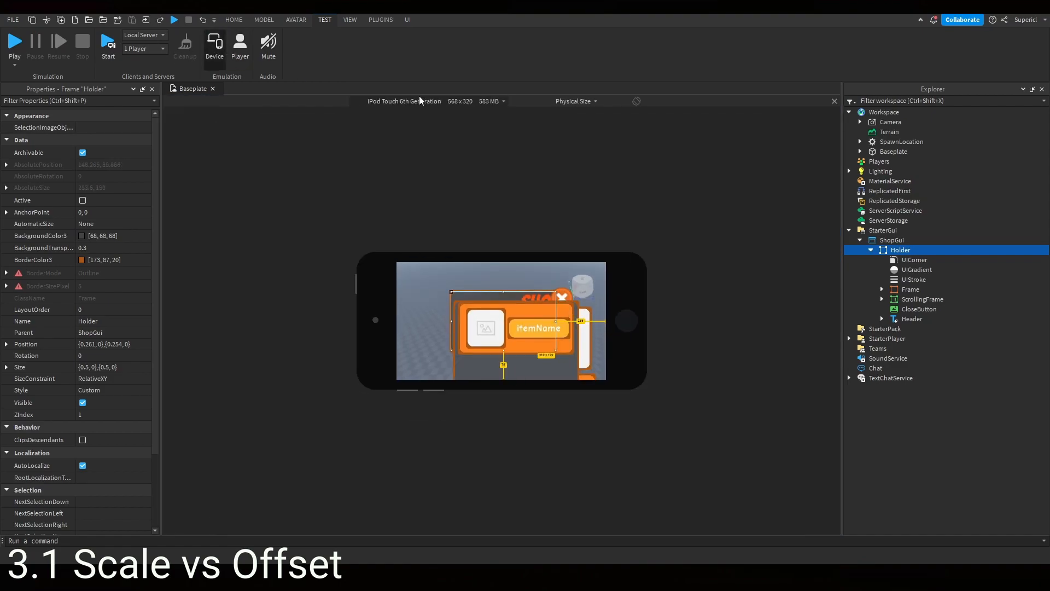
pyautogui.scroll(2, 420, 102)
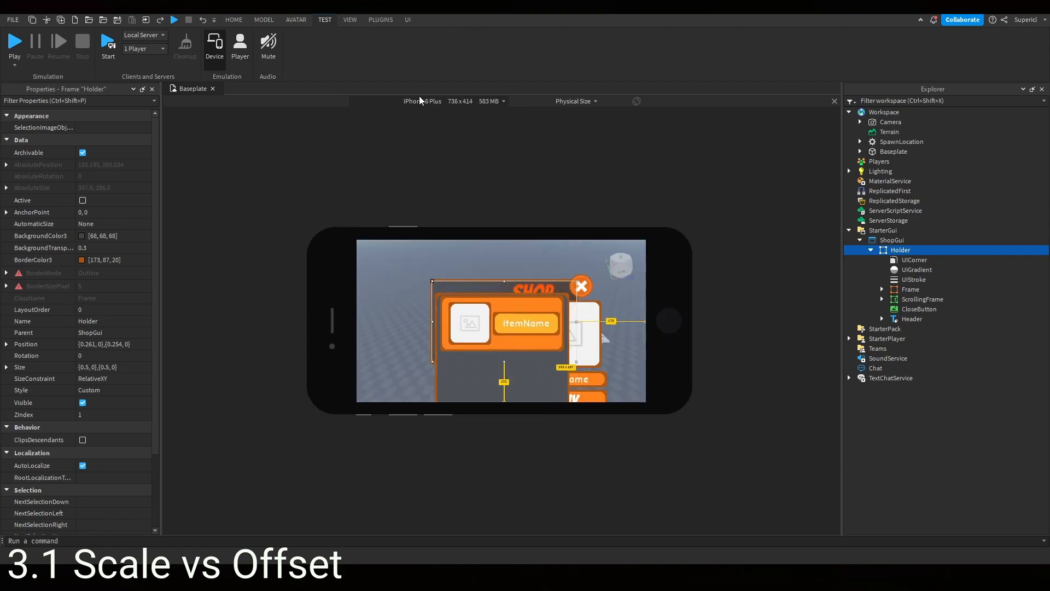
pyautogui.scroll(1, 421, 103)
pyautogui.scroll(-1, 420, 102)
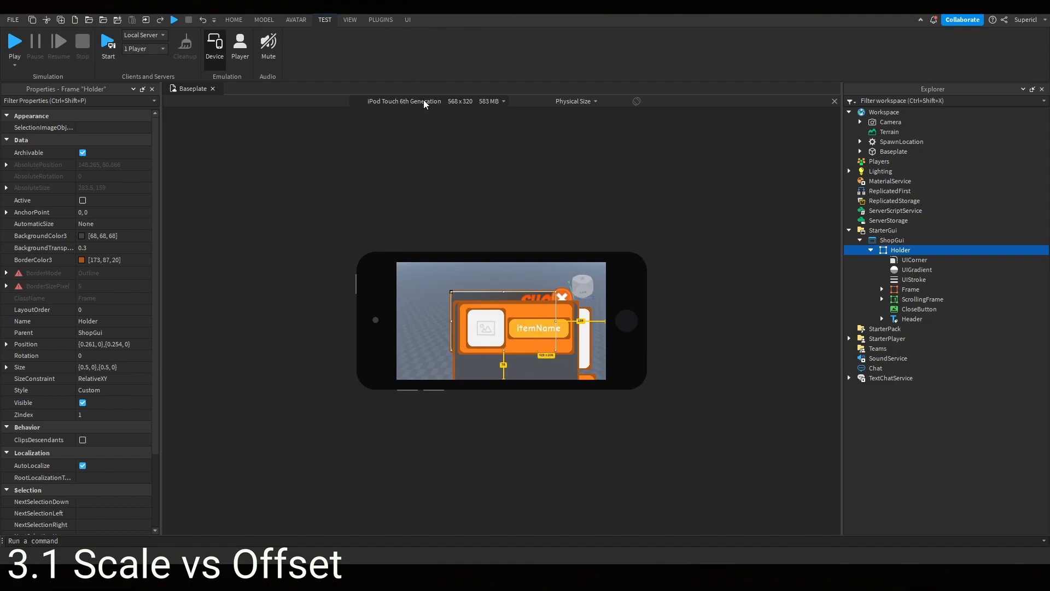
pyautogui.scroll(-6, 424, 104)
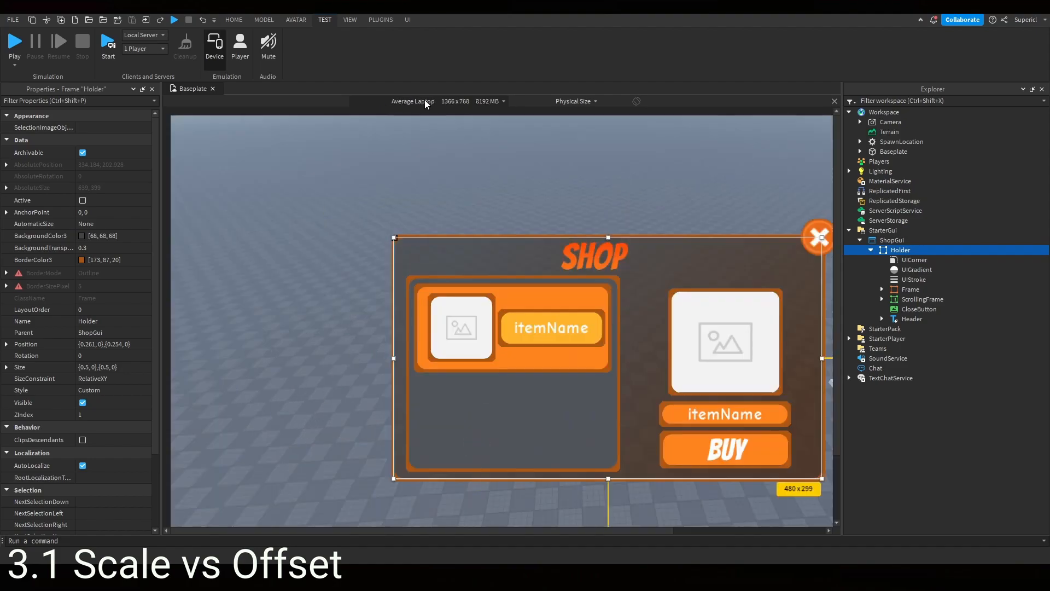
pyautogui.scroll(-3, 425, 104)
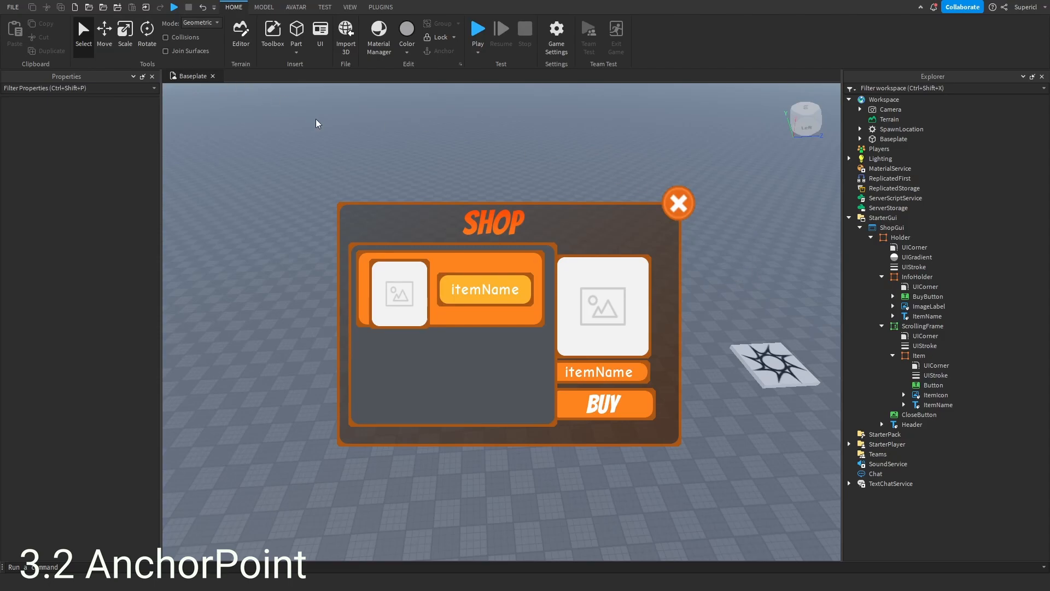
# - Reopen the device emulator and compare the shop GUI across other emulated devices
pyautogui.click(326, 9)
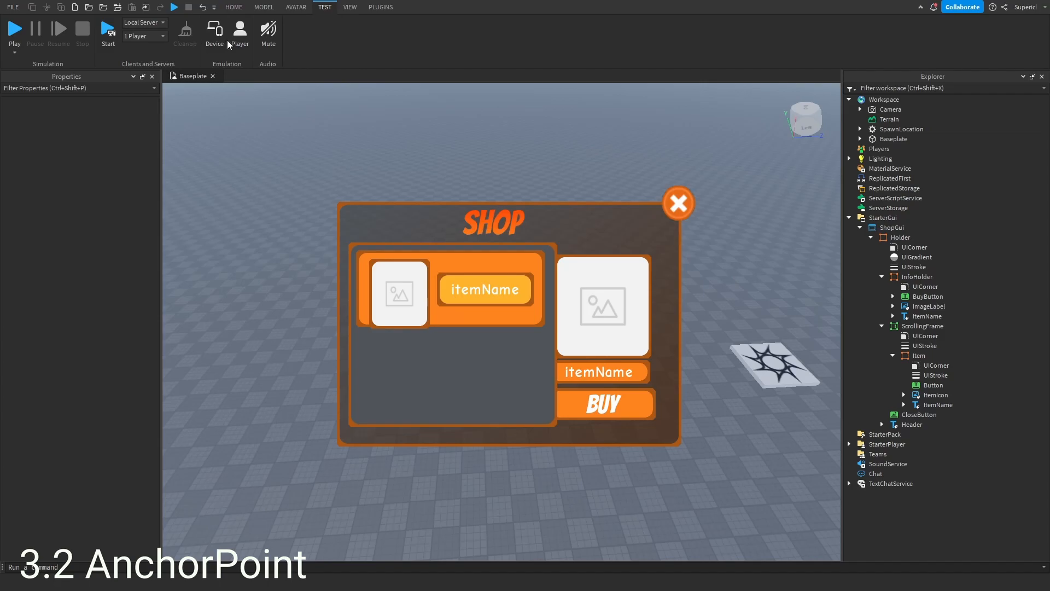
pyautogui.click(215, 33)
pyautogui.scroll(-4, 475, 89)
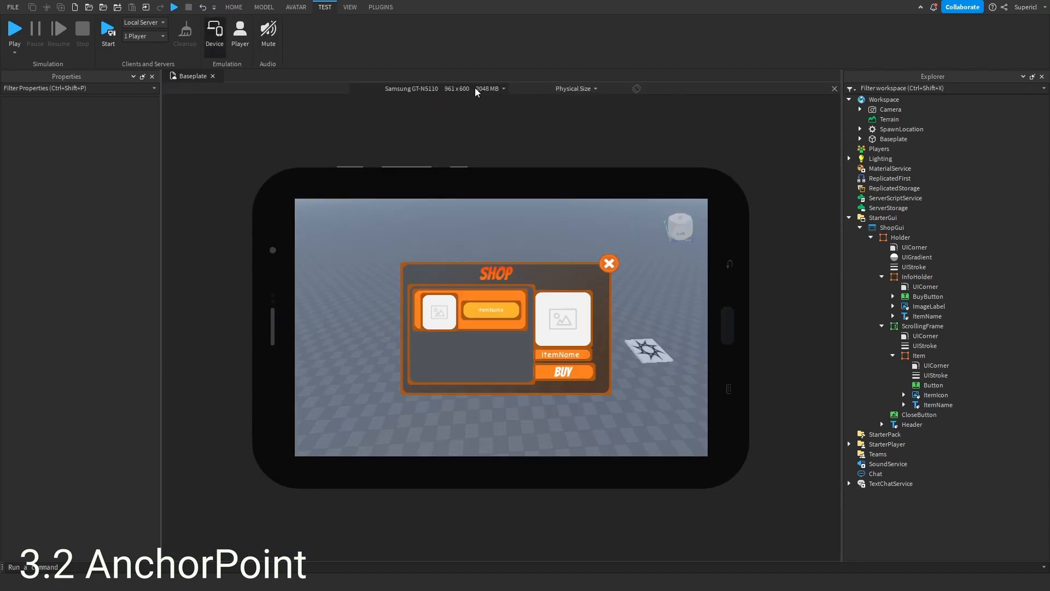
pyautogui.scroll(4, 476, 90)
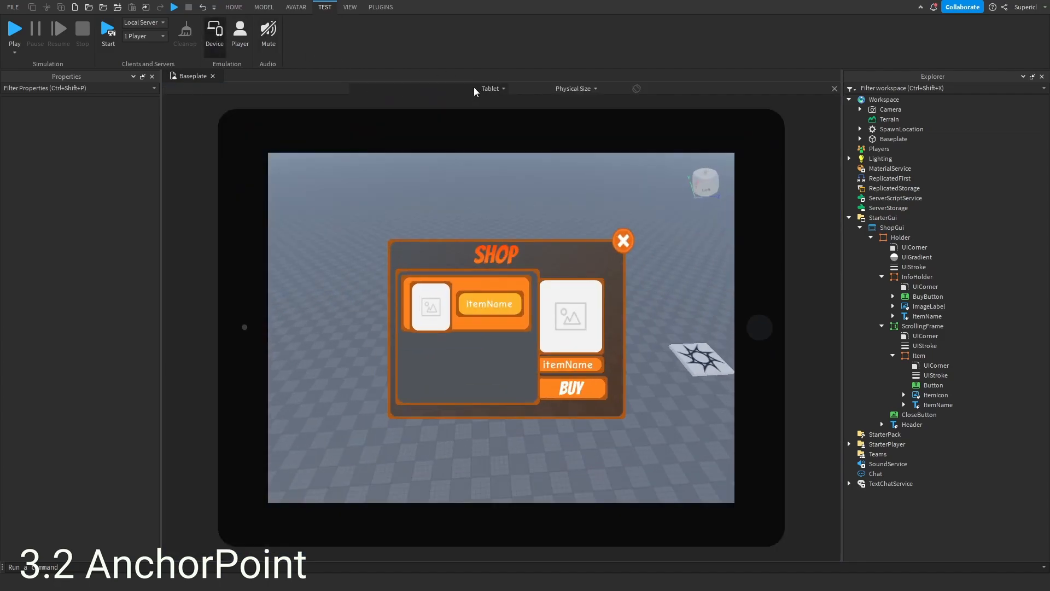
pyautogui.scroll(2, 475, 89)
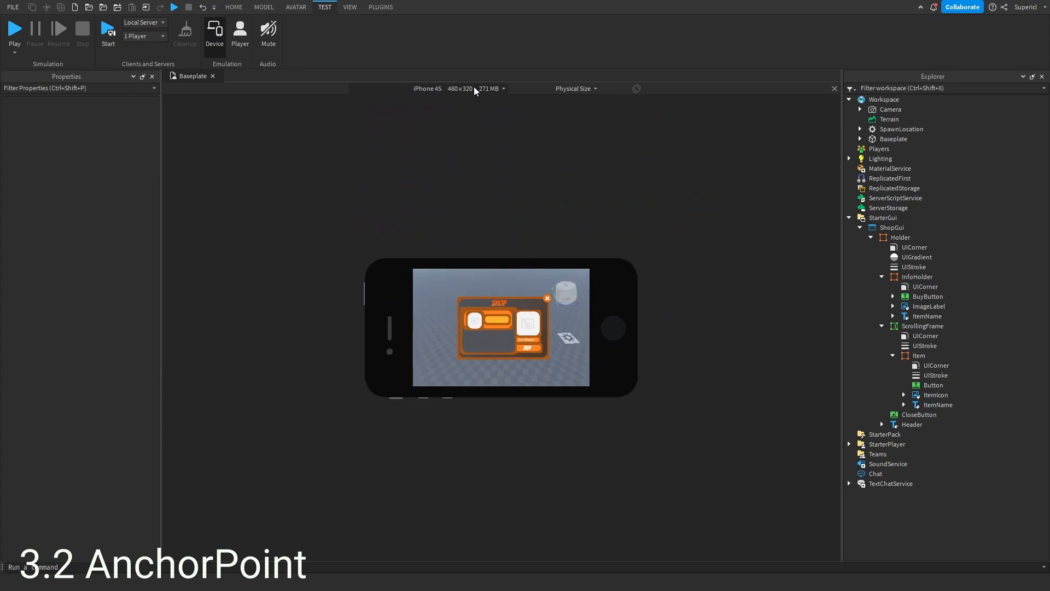
# - Preview the shop GUI on the iPad Mini emulation, close the emulator, and inspect the InfoHolder, ScrollingFrame and Header positions
pyautogui.scroll(2, 476, 89)
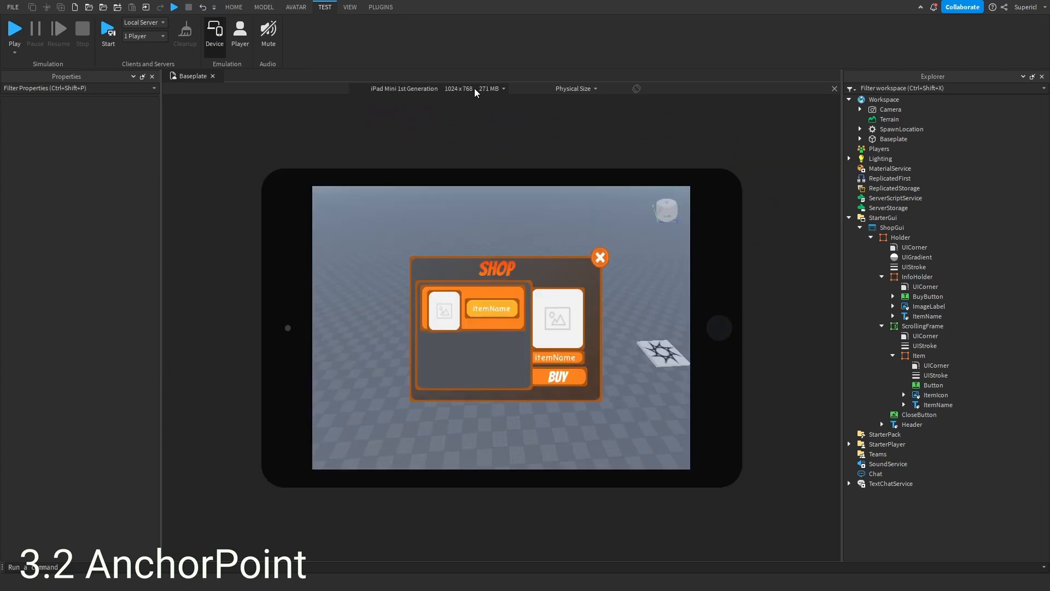
pyautogui.click(834, 89)
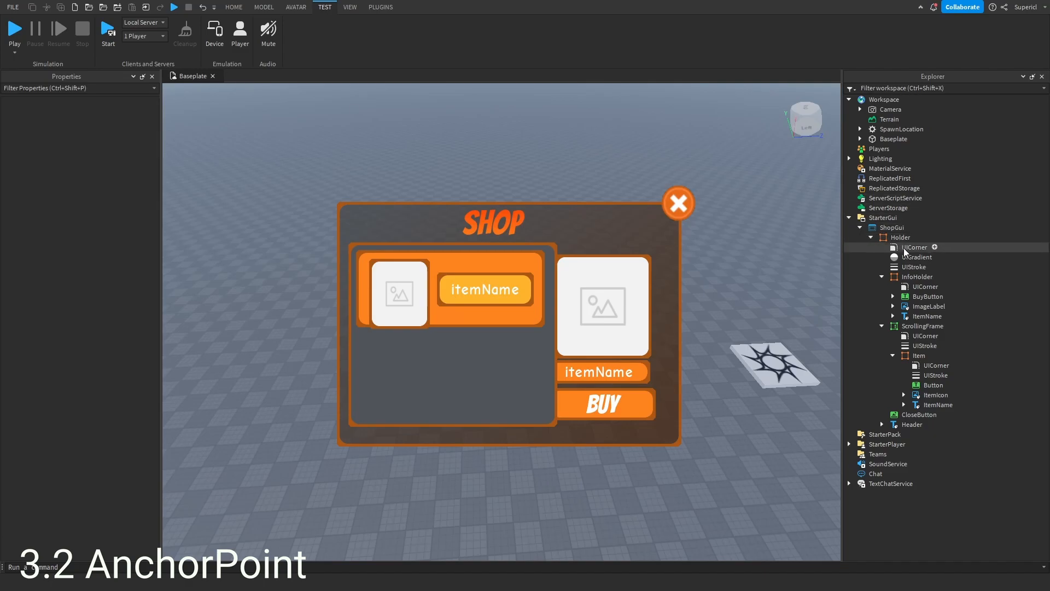
pyautogui.click(906, 277)
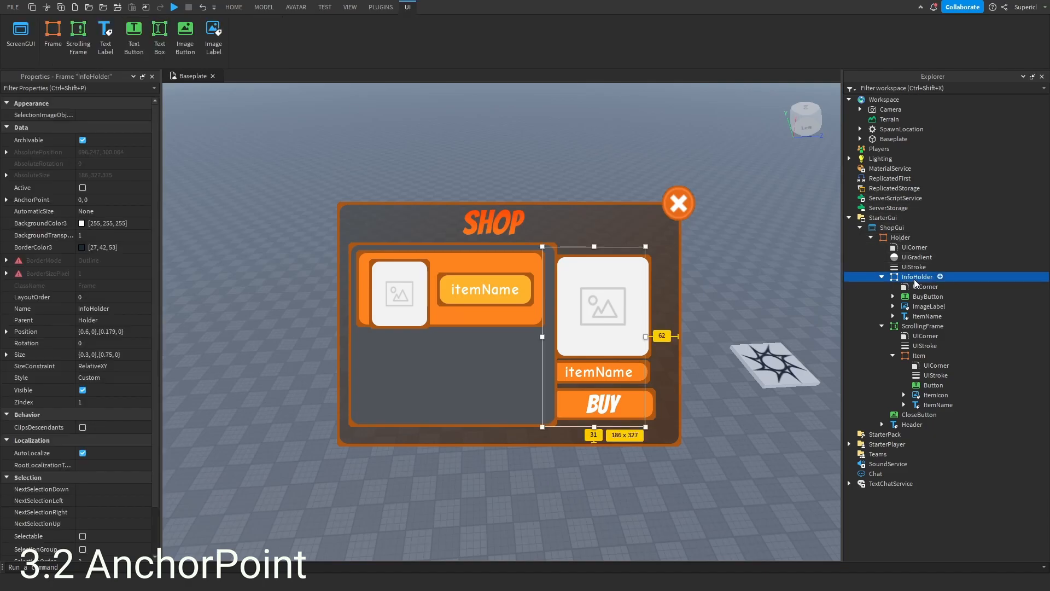
pyautogui.scroll(-2, 92, 354)
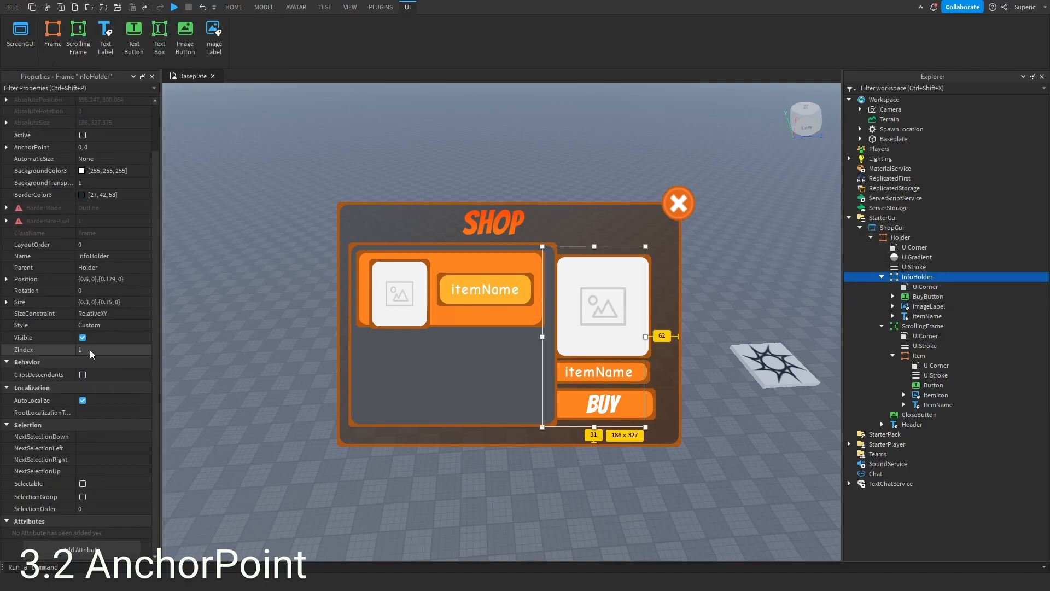
pyautogui.click(7, 279)
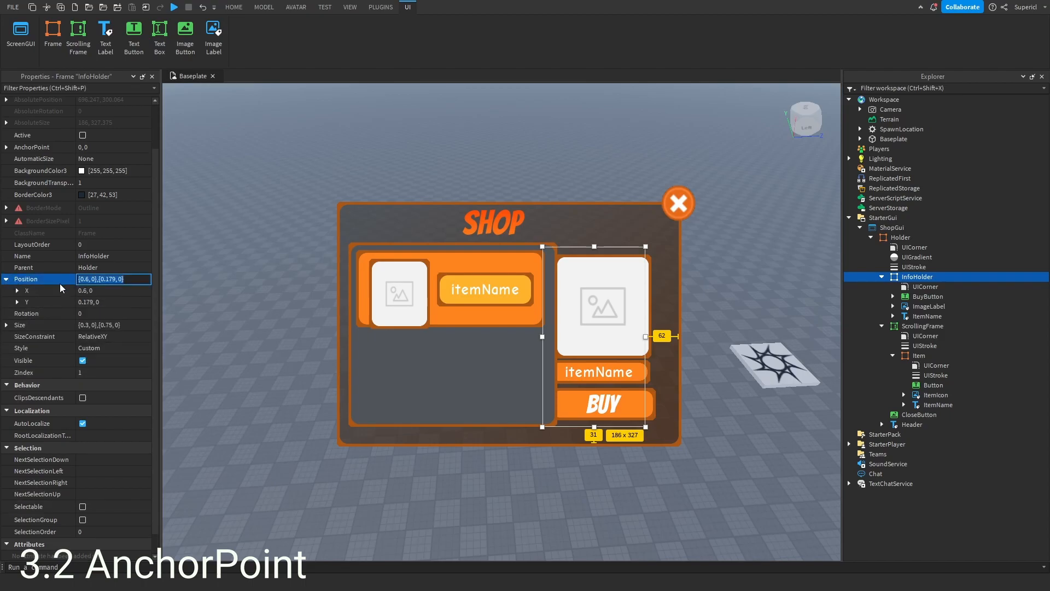
pyautogui.click(406, 379)
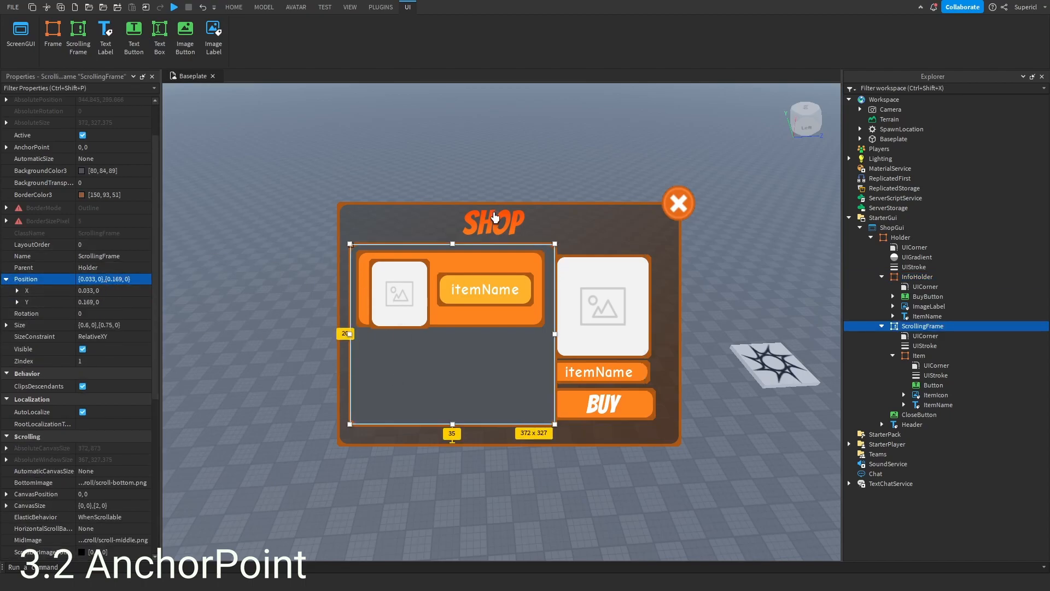
pyautogui.click(503, 221)
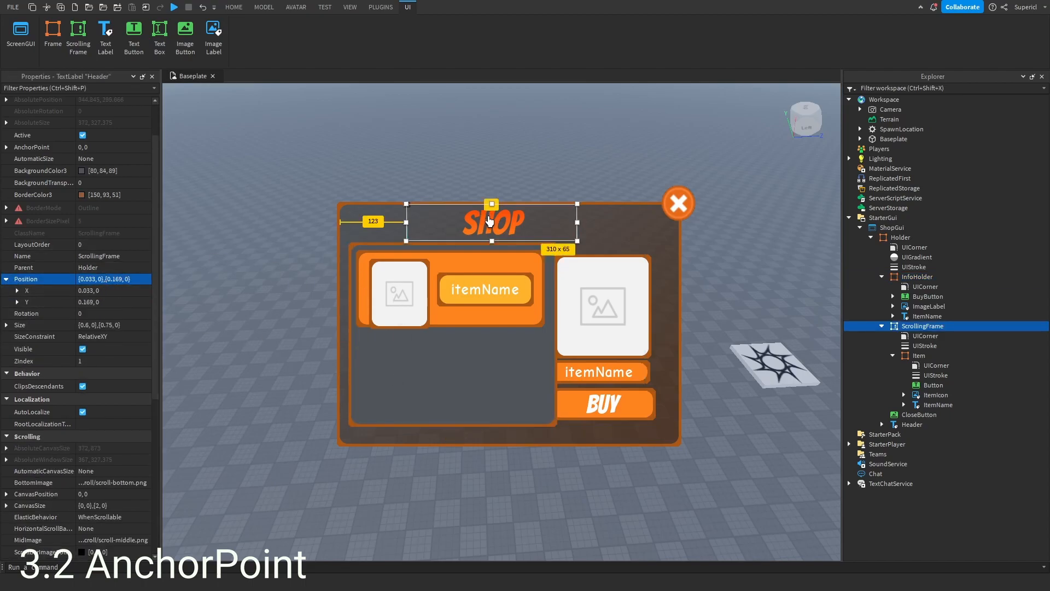
# - Set the Header's Position X scale to 0.5
pyautogui.click(17, 287)
pyautogui.click(108, 299)
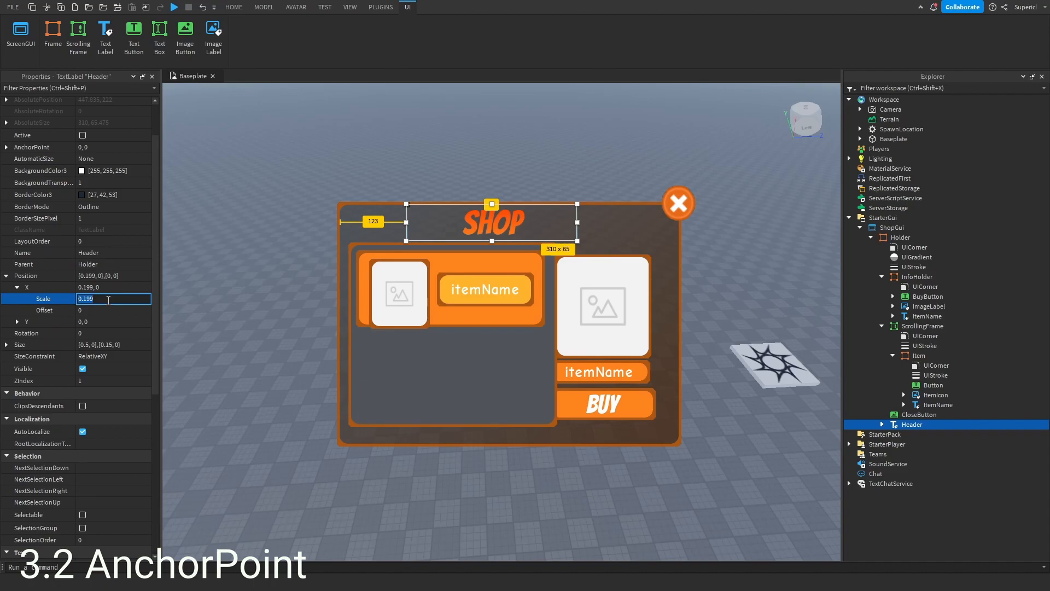
pyautogui.write('.5')
pyautogui.press('Return')
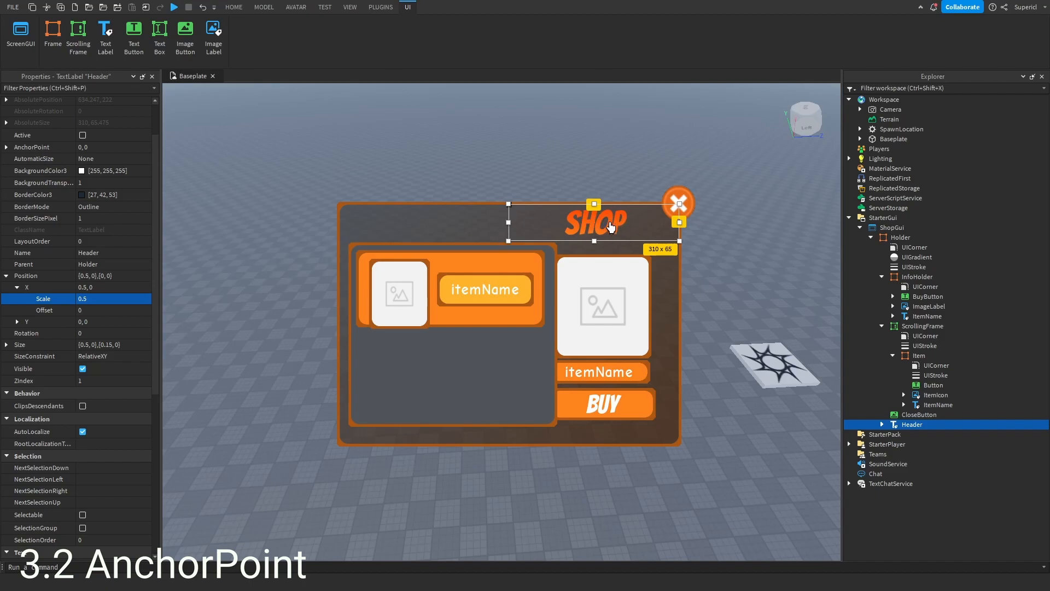
# - Set the Header's AnchorPoint X to 0.5
pyautogui.scroll(3, 33, 214)
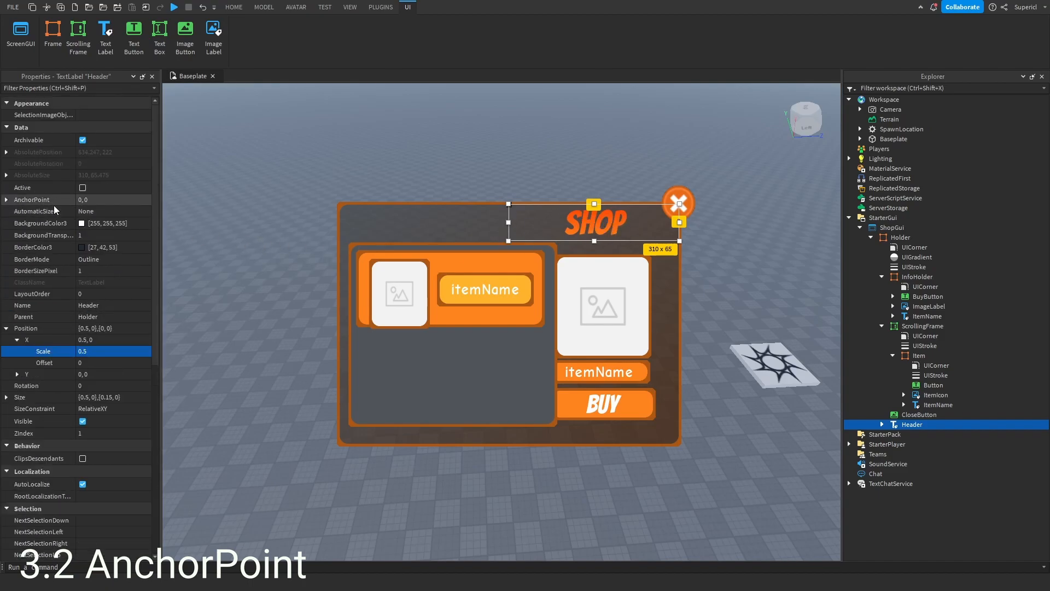
pyautogui.click(6, 200)
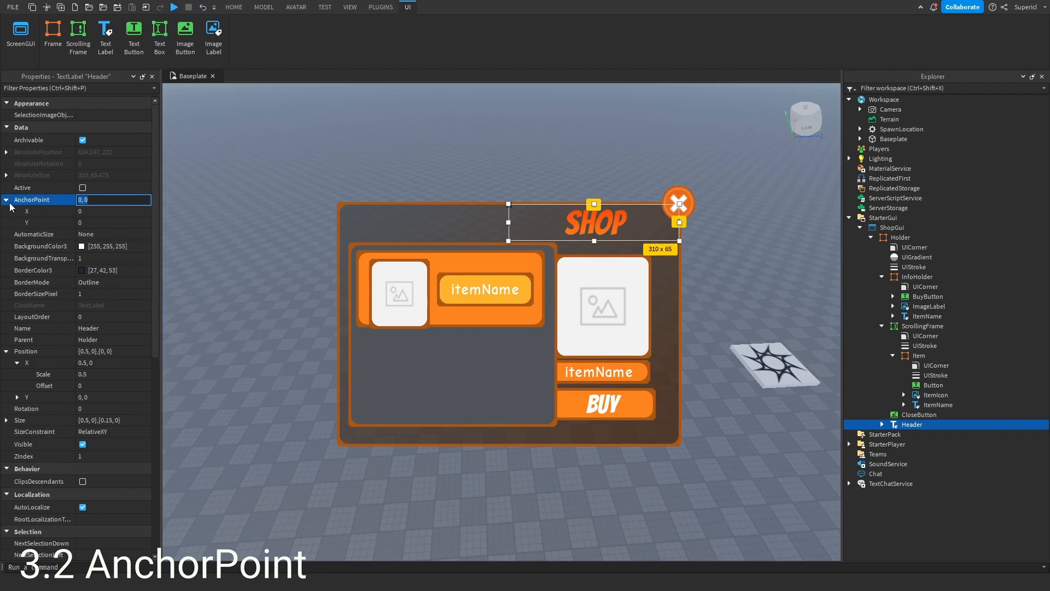
pyautogui.click(96, 211)
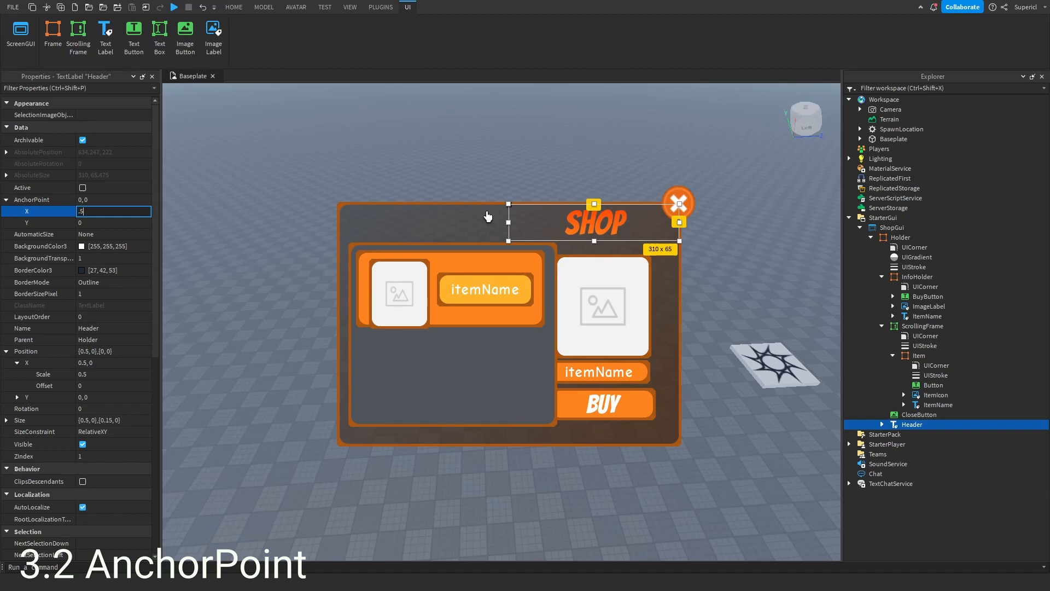
pyautogui.press('Return')
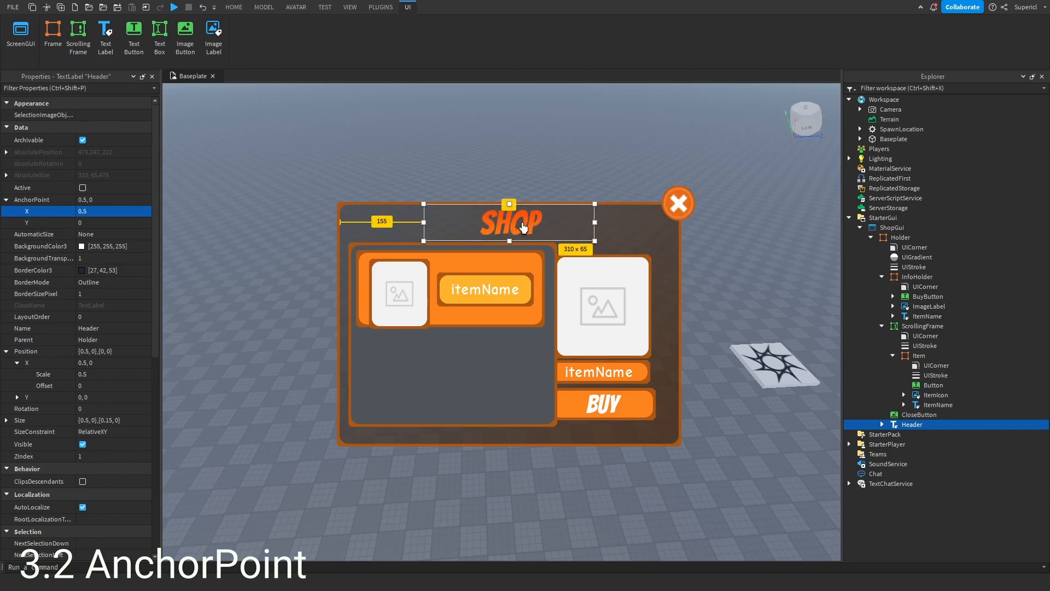
# - Set the Header's AnchorPoint Y to 0.5 and its Position Y scale to 0.07
pyautogui.click(115, 223)
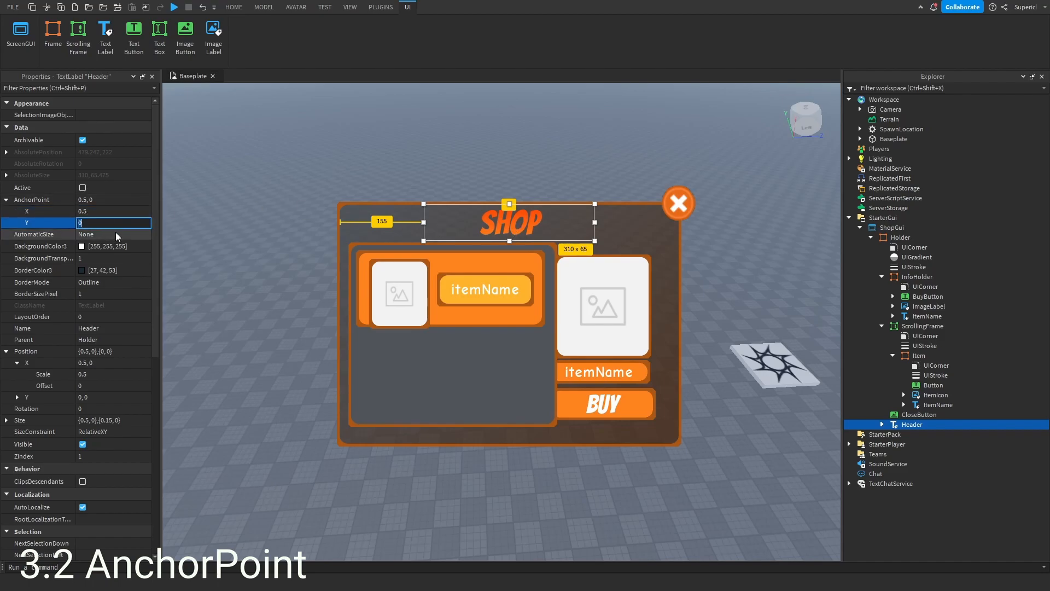
pyautogui.write('.5')
pyautogui.press('Return')
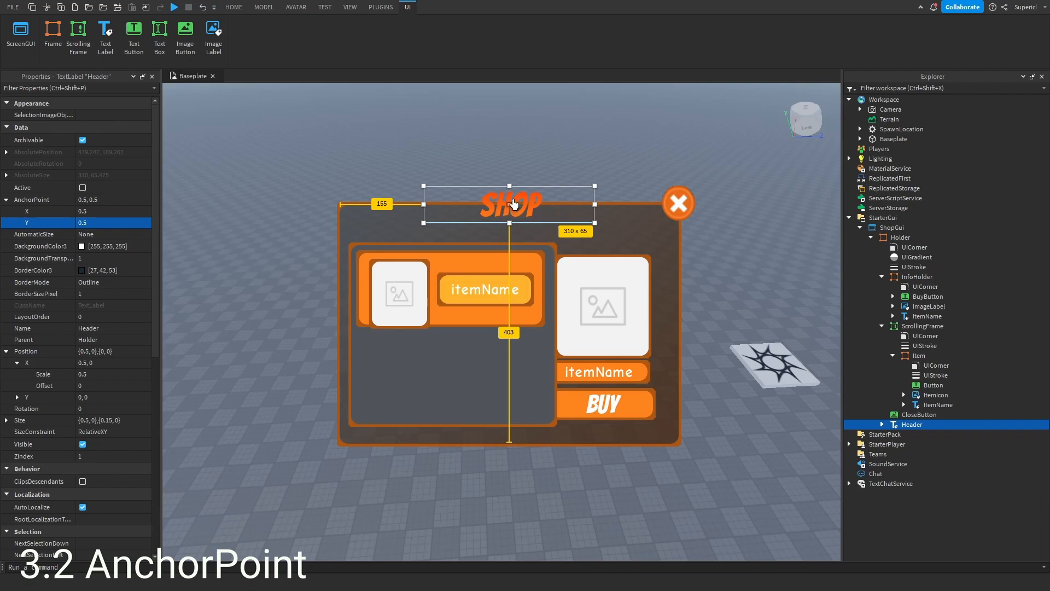
pyautogui.scroll(-3, 66, 395)
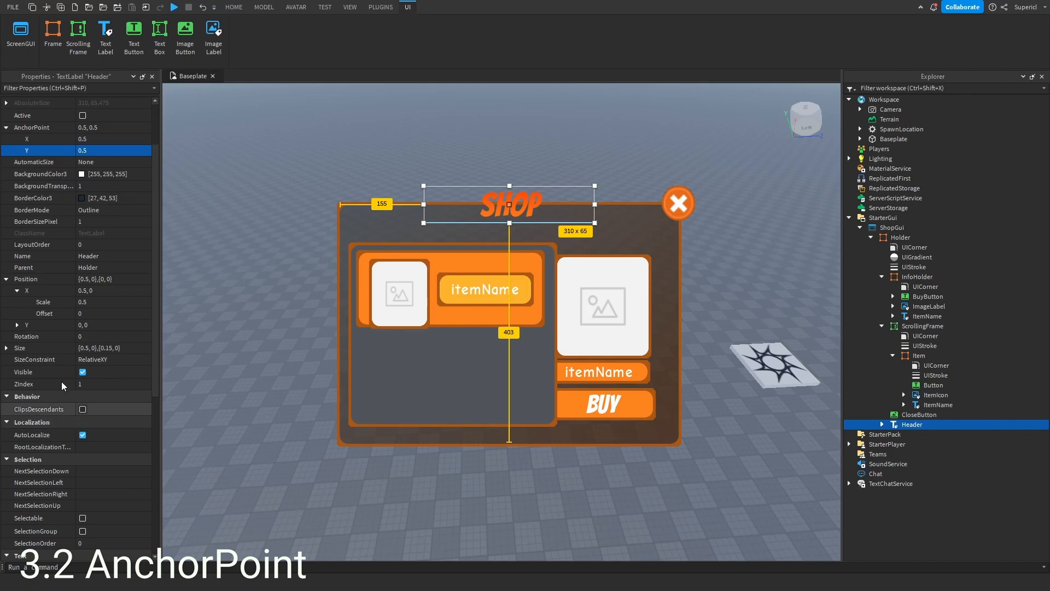
pyautogui.click(16, 325)
pyautogui.click(15, 327)
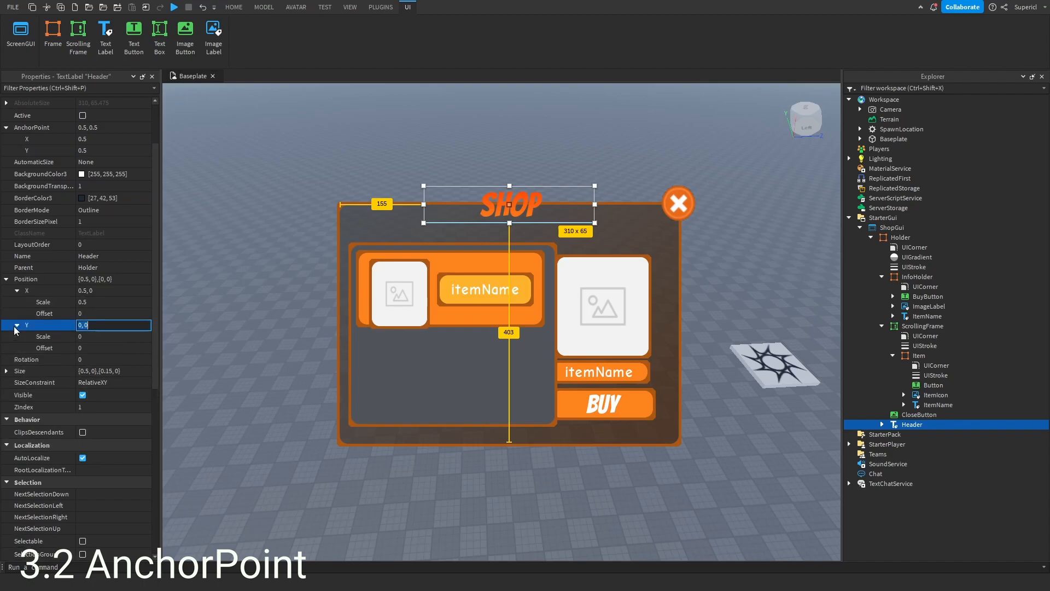
pyautogui.click(116, 337)
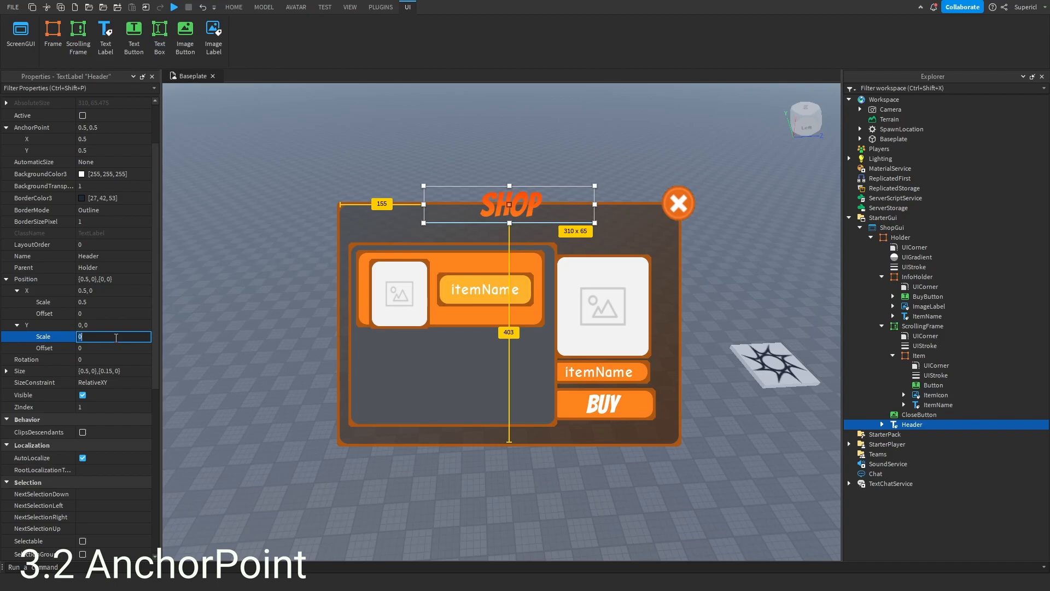
pyautogui.write('.1')
pyautogui.press('Return')
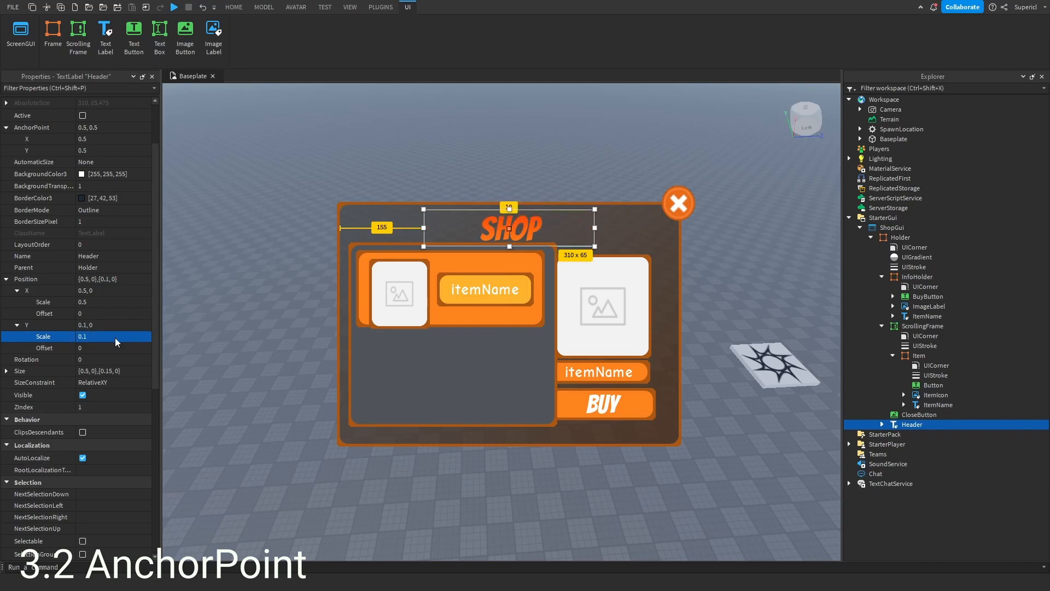
pyautogui.click(116, 337)
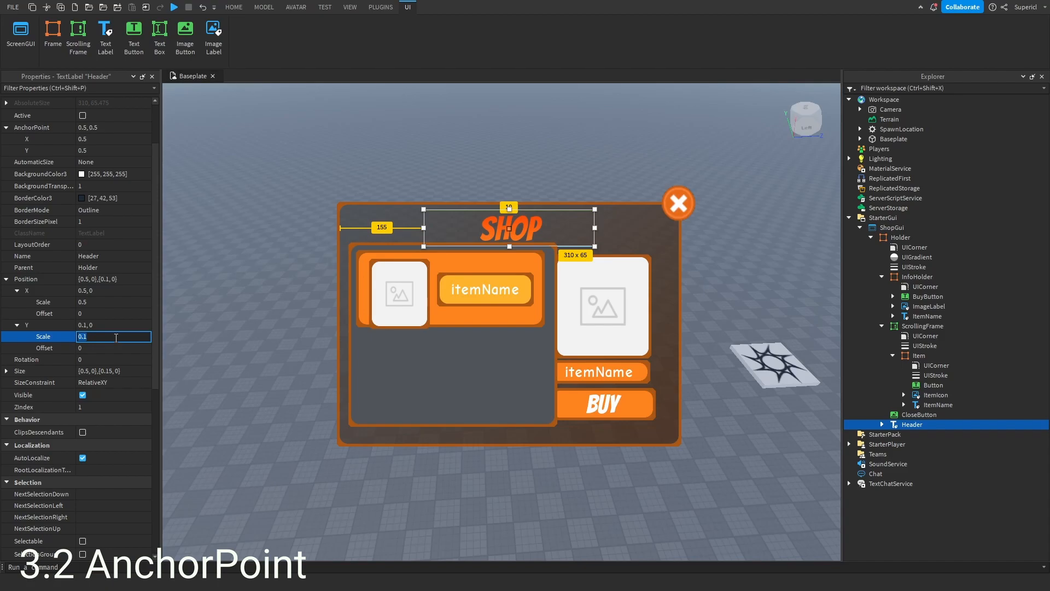
pyautogui.press('Return')
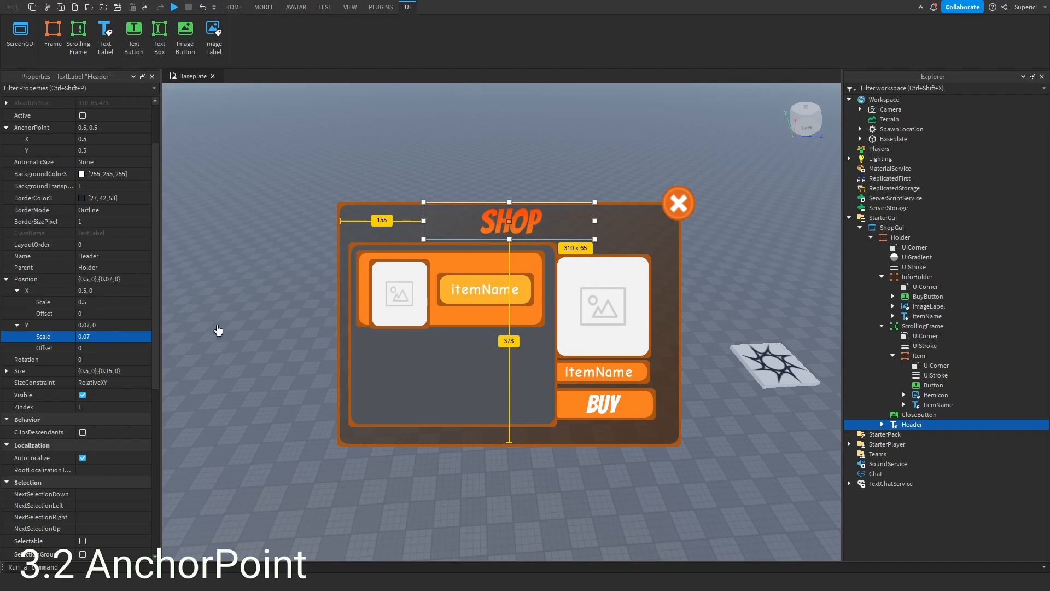
# - Reset the Header's Position Y scale and AnchorPoint Y both to 0
pyautogui.scroll(-8, 78, 283)
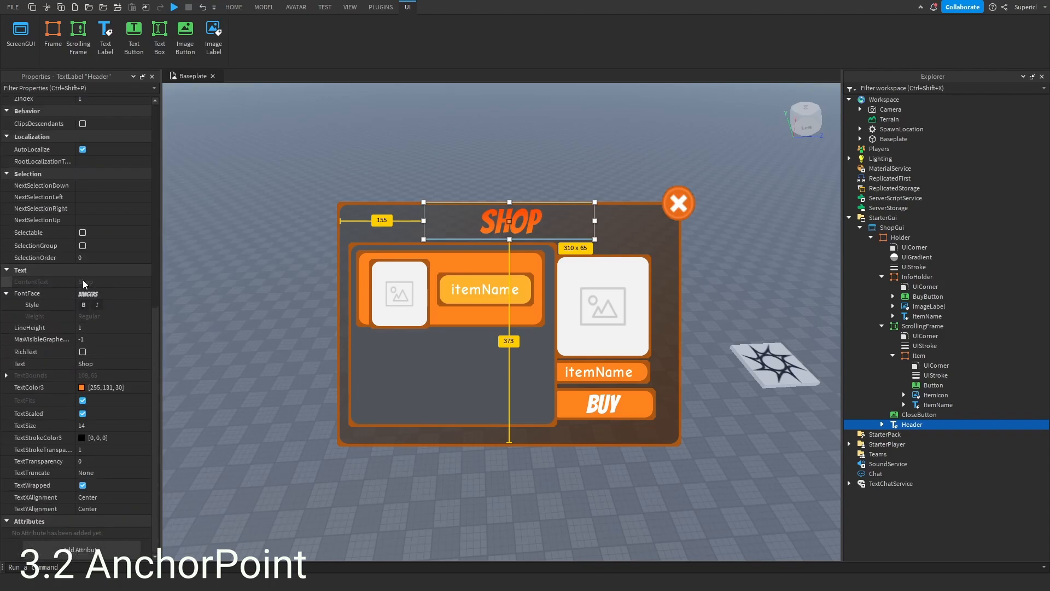
pyautogui.scroll(8, 87, 257)
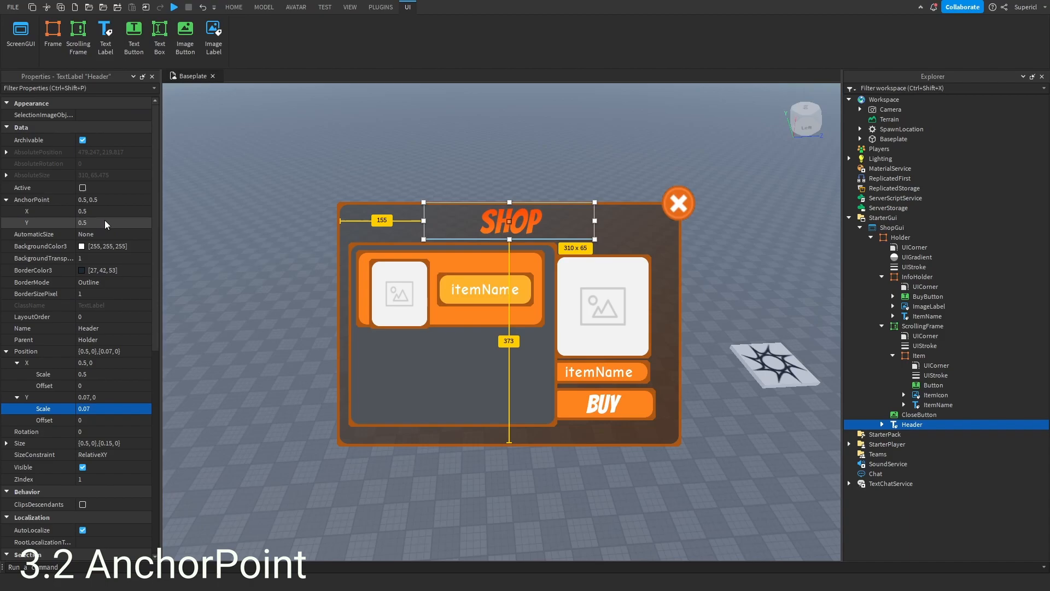
pyautogui.click(325, 7)
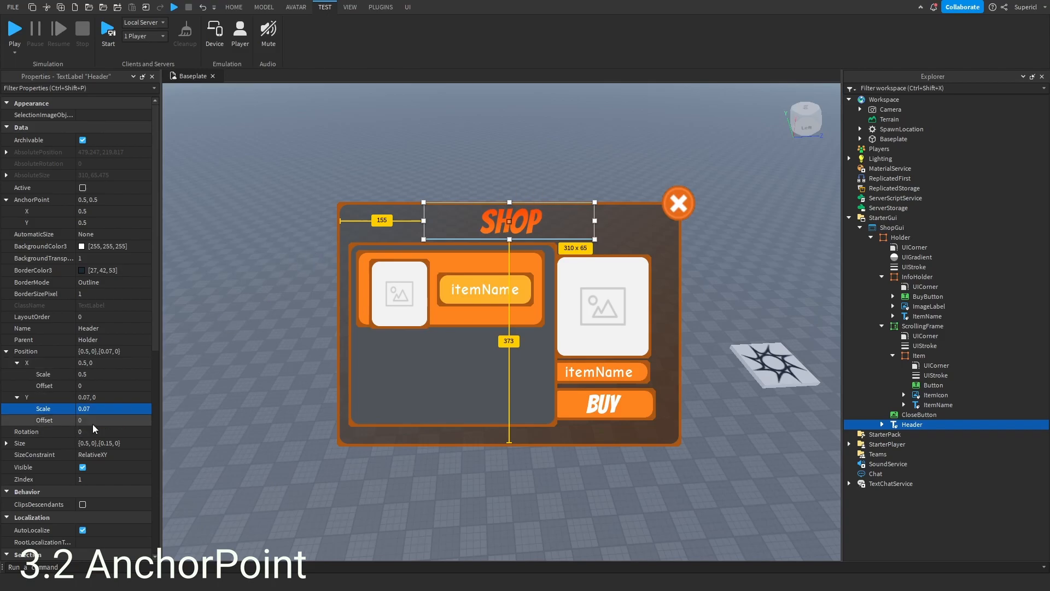
pyautogui.click(126, 409)
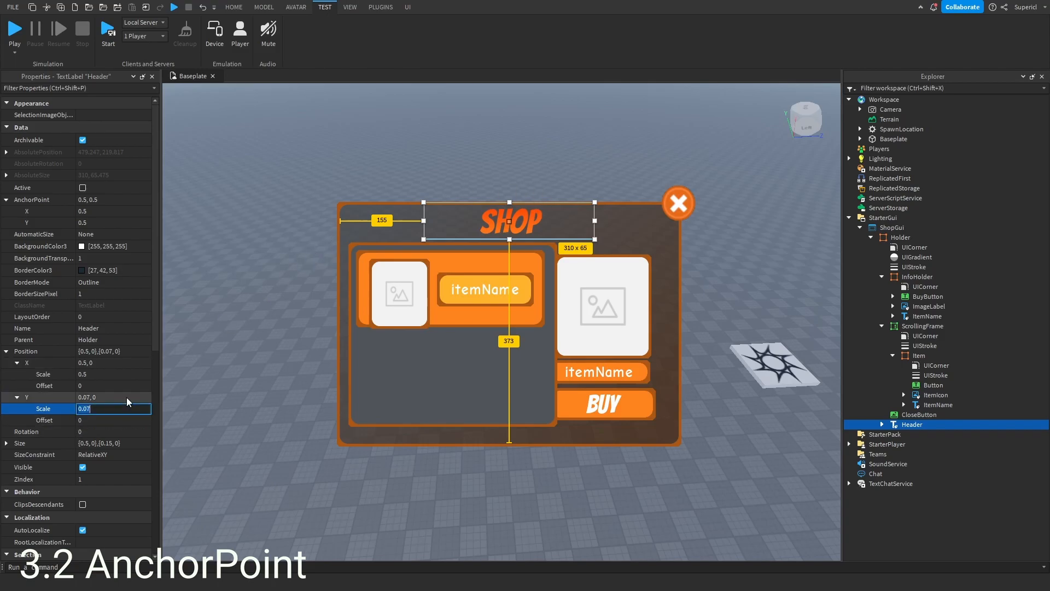
pyautogui.write('0')
pyautogui.press('Return')
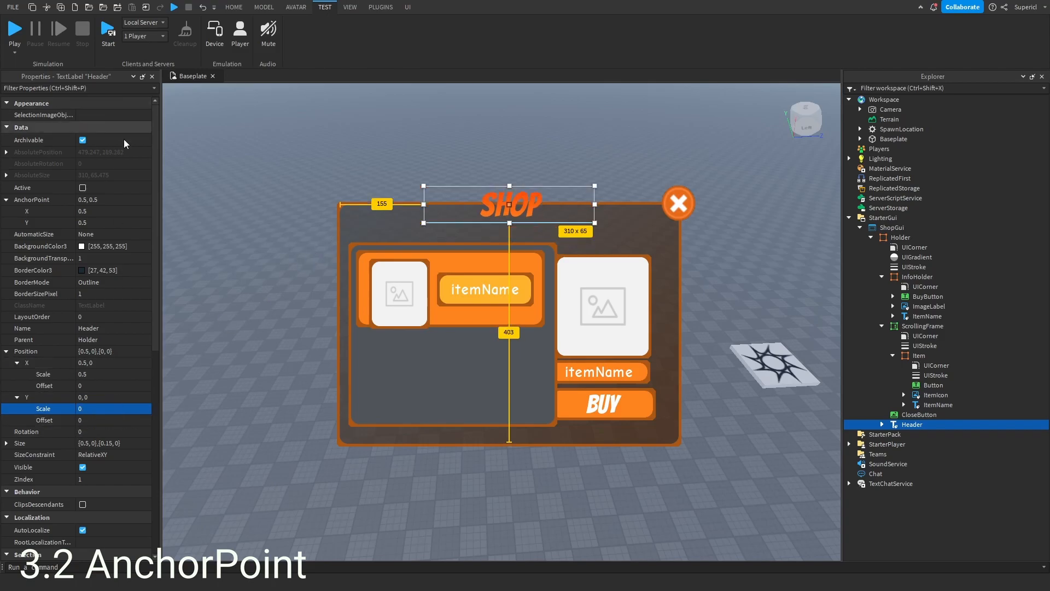
pyautogui.click(102, 224)
pyautogui.write('0')
pyautogui.press('Return')
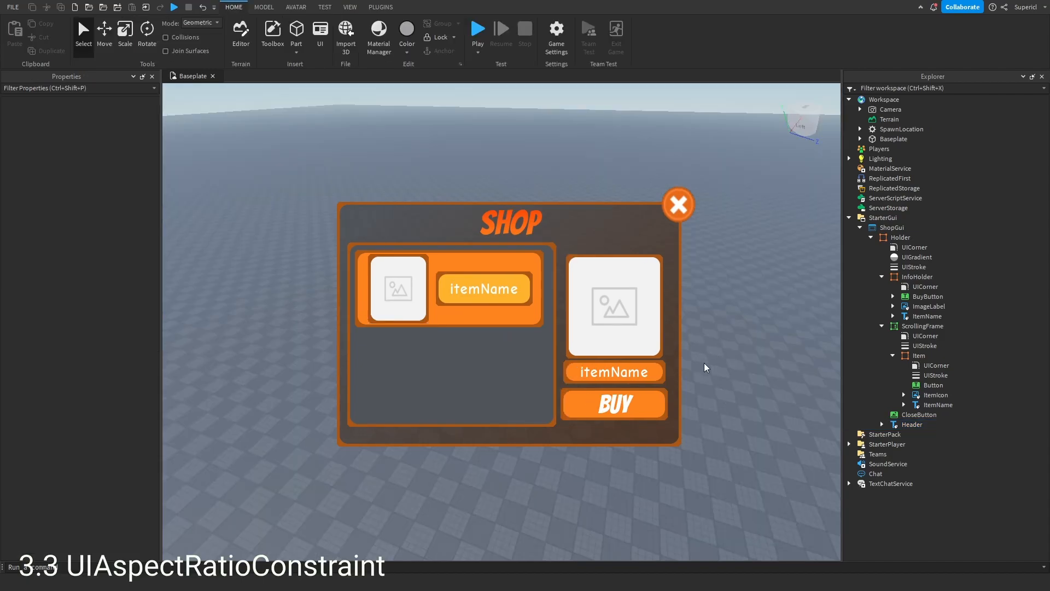
# - Add a UIAspectRatioConstraint to the InfoHolder's ImageLabel and select it
pyautogui.moveTo(929, 298)
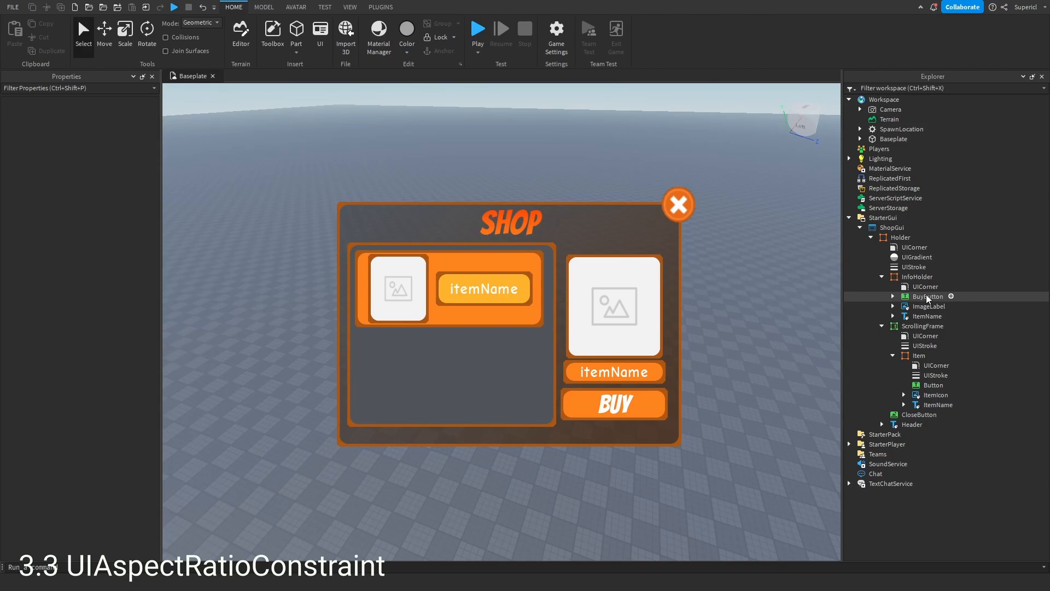
pyautogui.click(929, 298)
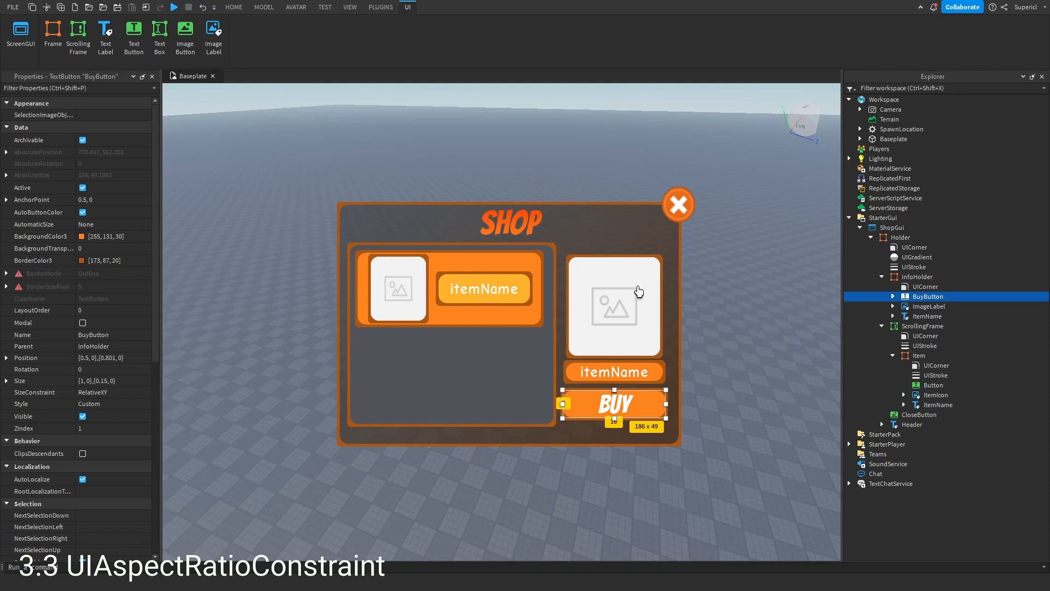
pyautogui.click(619, 291)
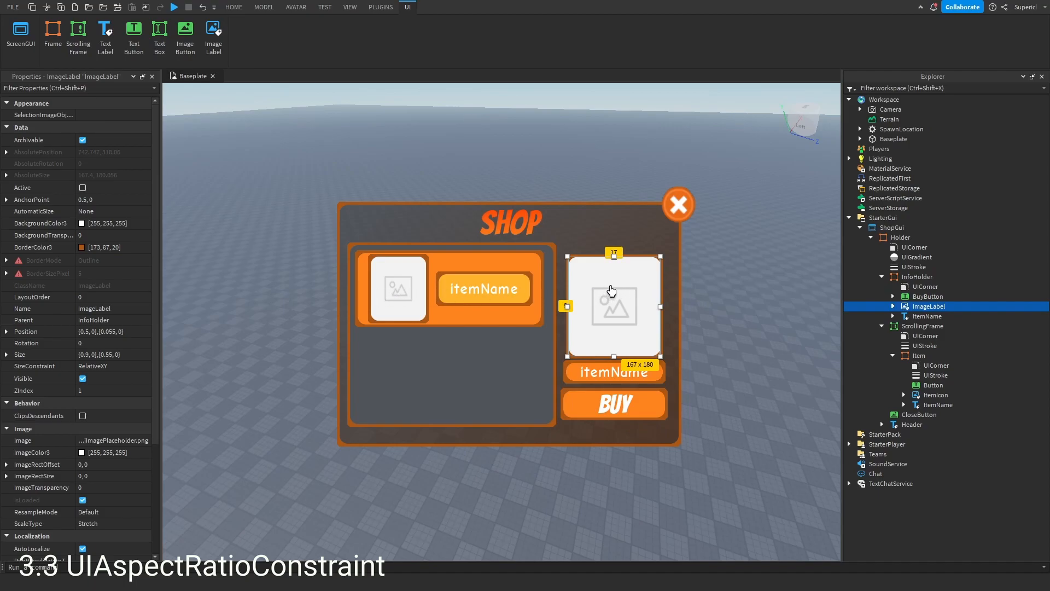
pyautogui.click(672, 218)
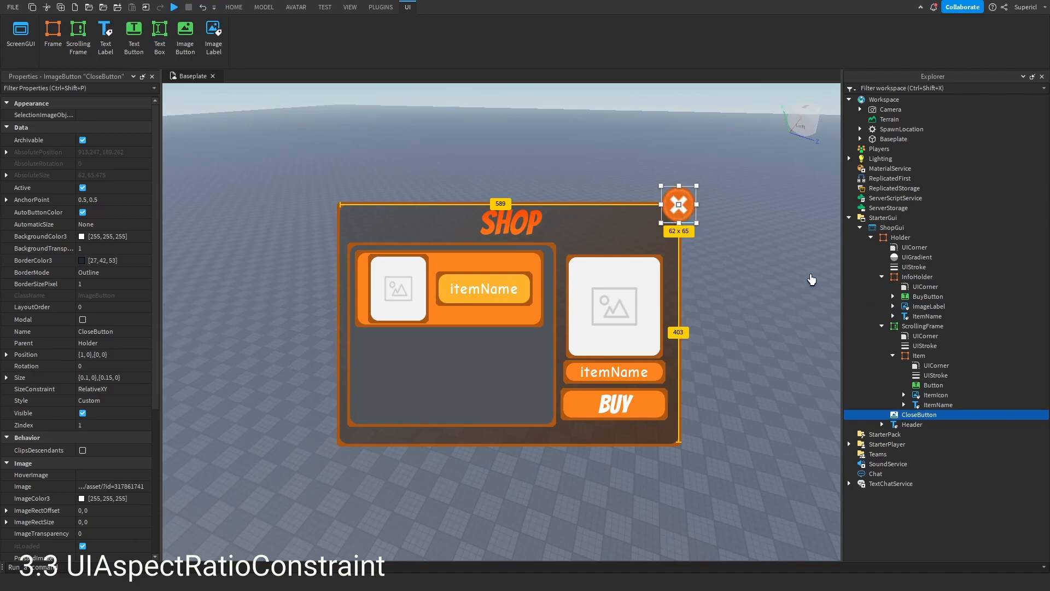
pyautogui.click(396, 286)
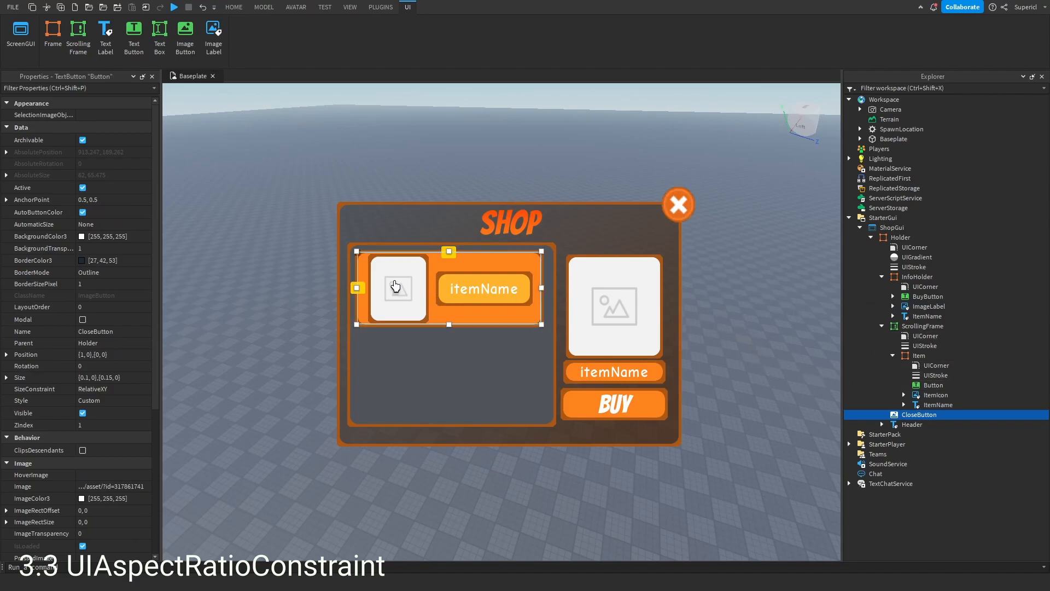
pyautogui.click(648, 325)
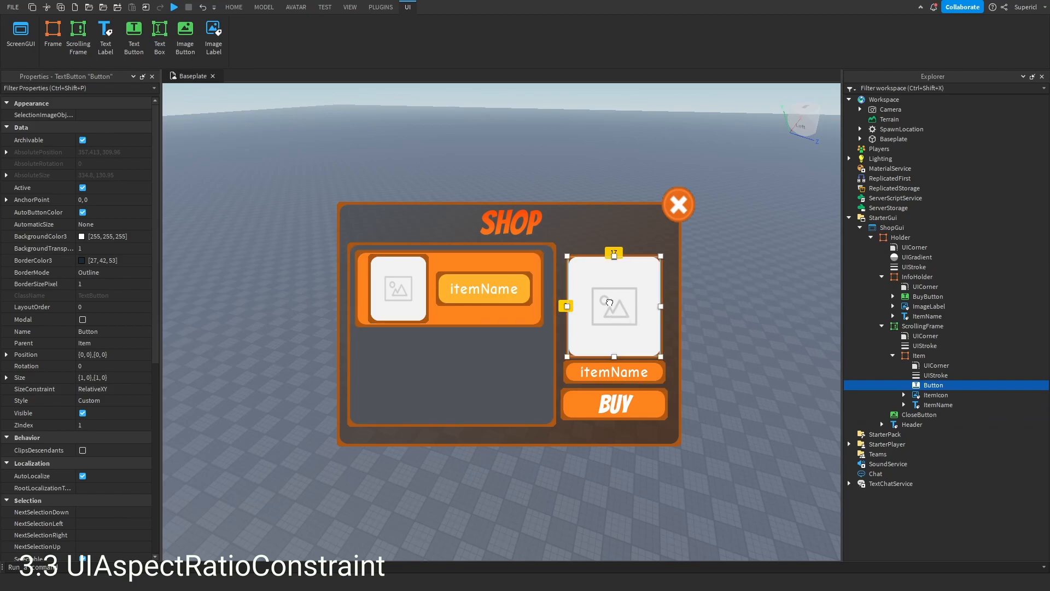
pyautogui.click(953, 306)
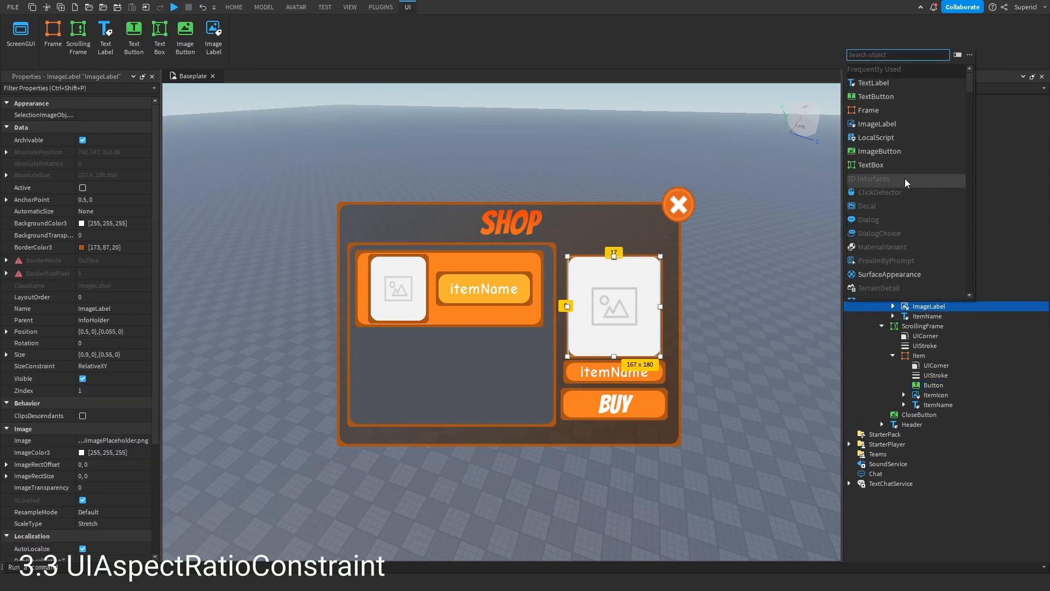
pyautogui.write('uias')
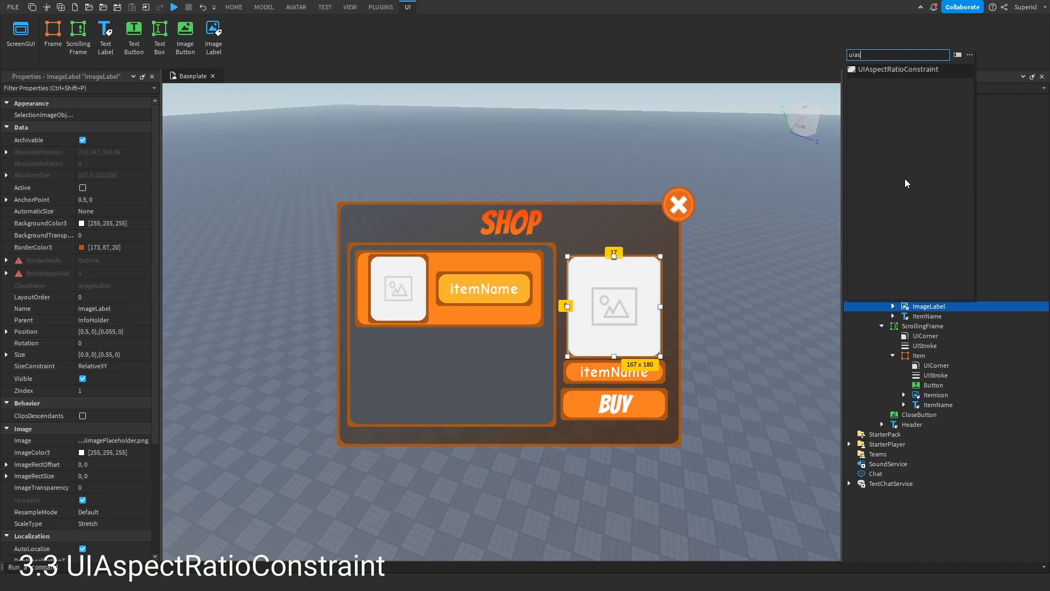
pyautogui.click(933, 71)
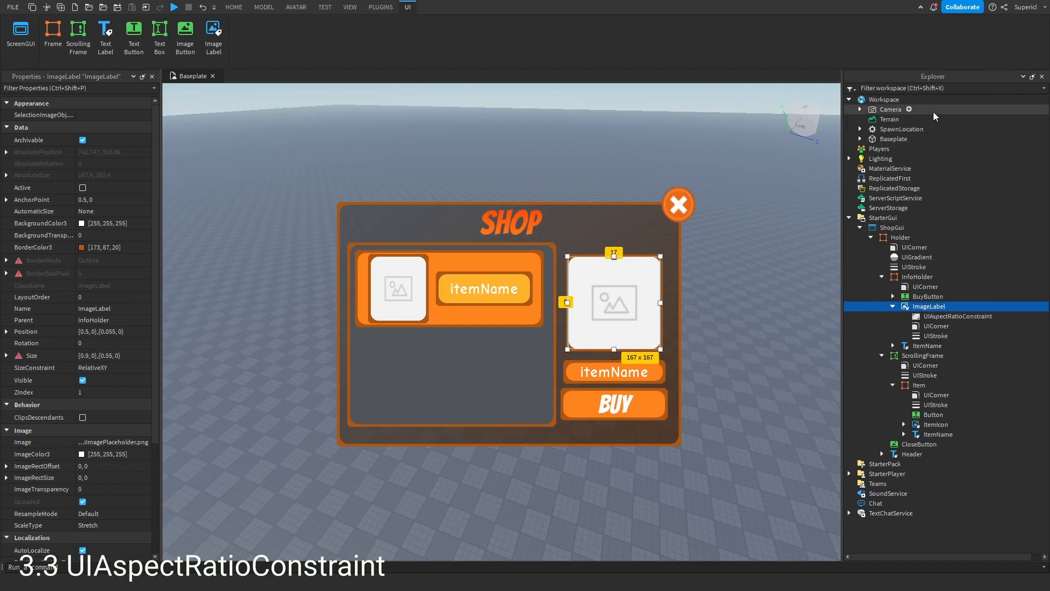
pyautogui.click(932, 318)
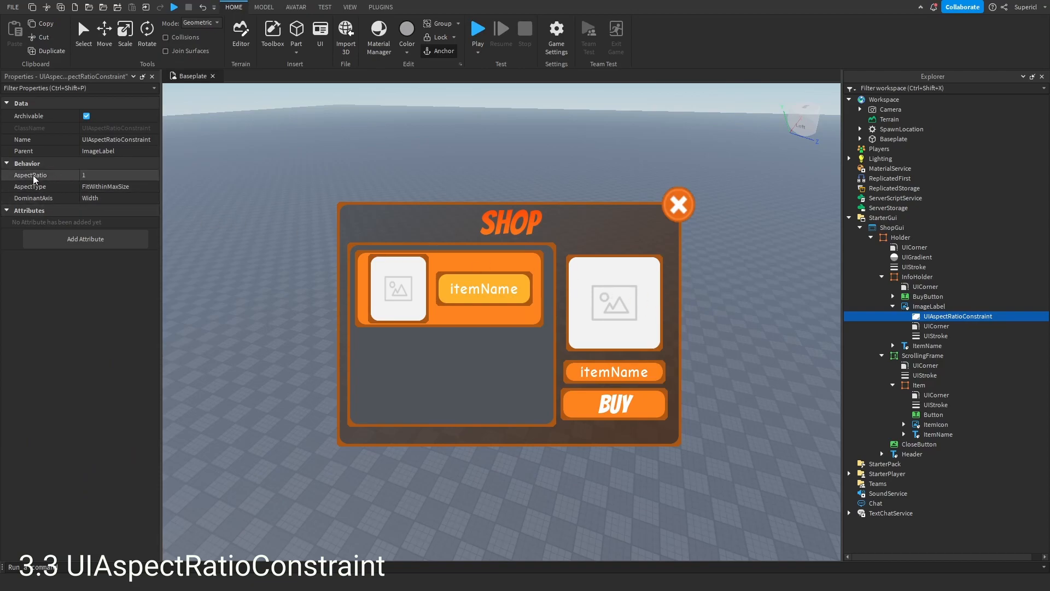
# - Set the constraint's AspectRatio to 2
pyautogui.click(111, 176)
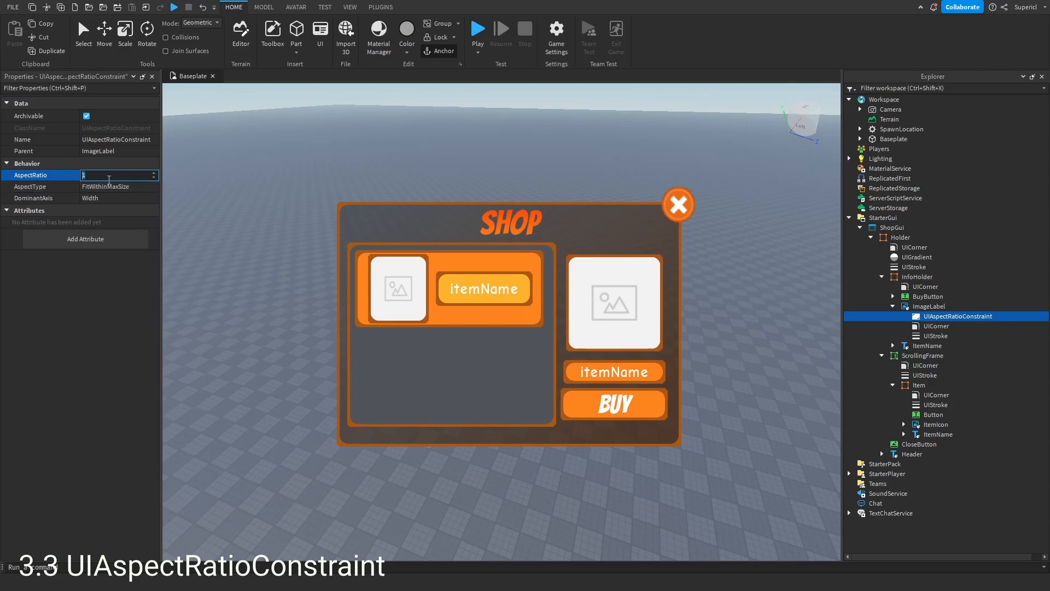
pyautogui.write('2')
pyautogui.press('Return')
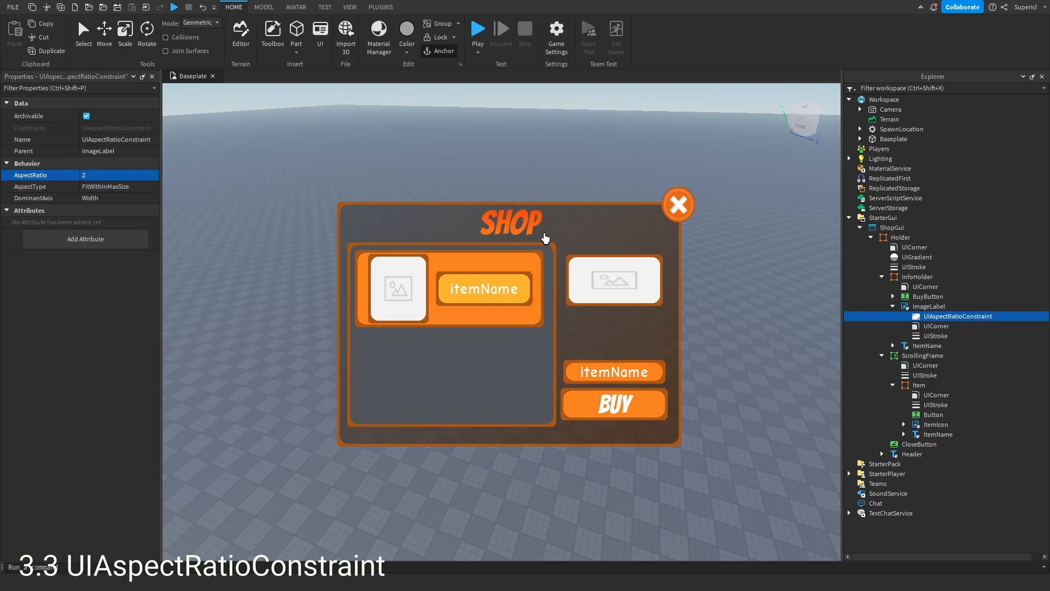
# - Set the constraint's AspectRatio back to 1
pyautogui.click(107, 174)
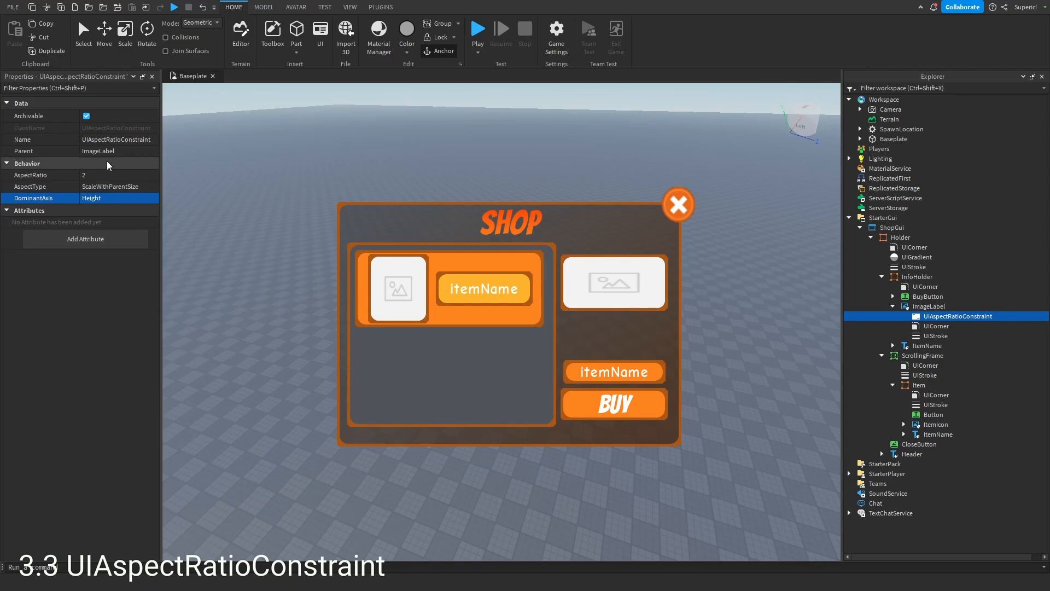
pyautogui.click(100, 175)
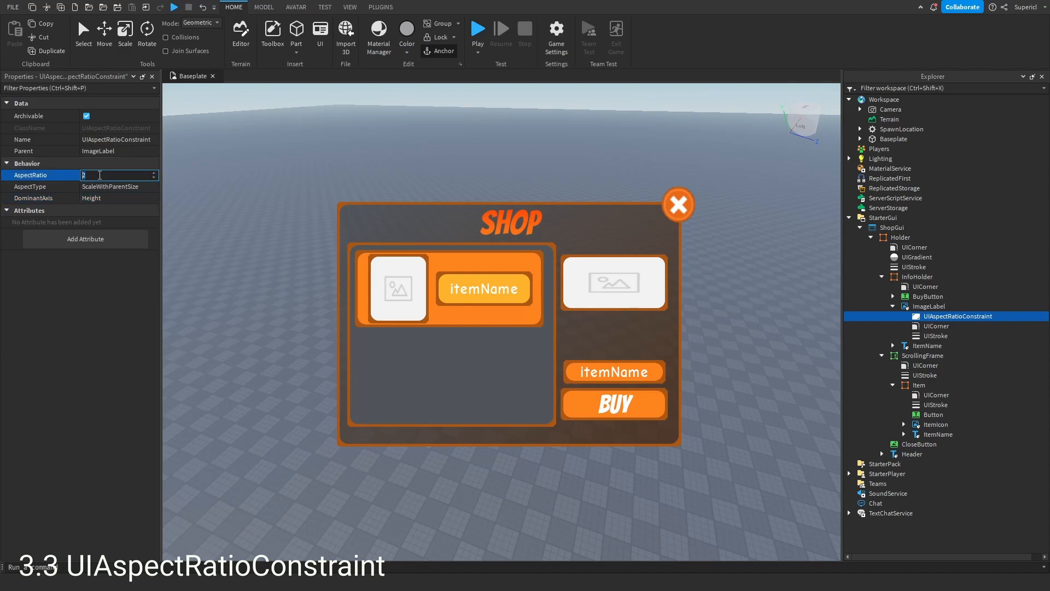
pyautogui.write('1')
pyautogui.press('Return')
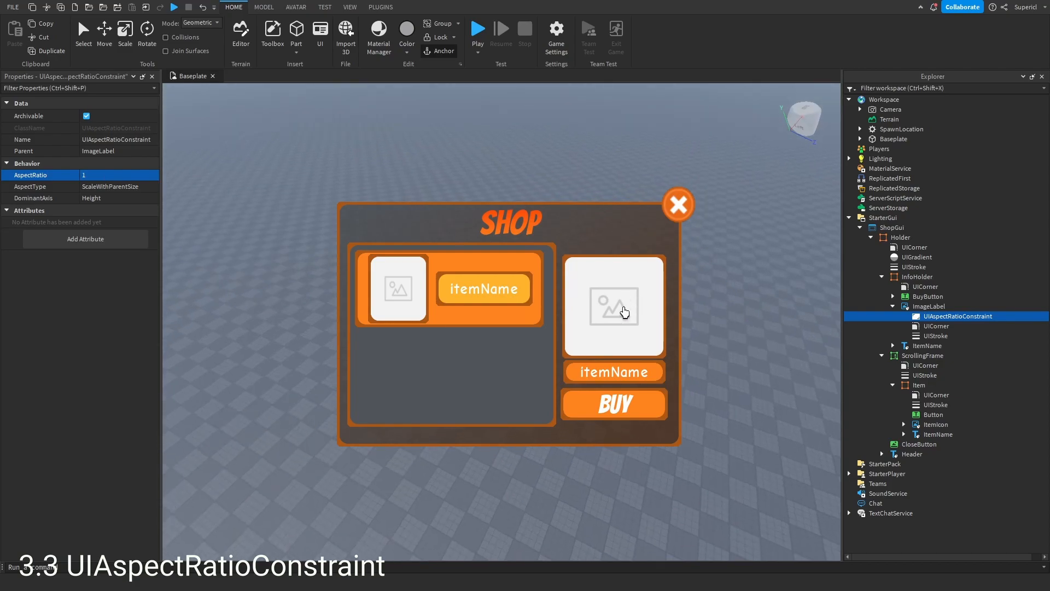
# - Add a UITextSizeConstraint to the InfoHolder's ItemName text label and select it
pyautogui.click(618, 314)
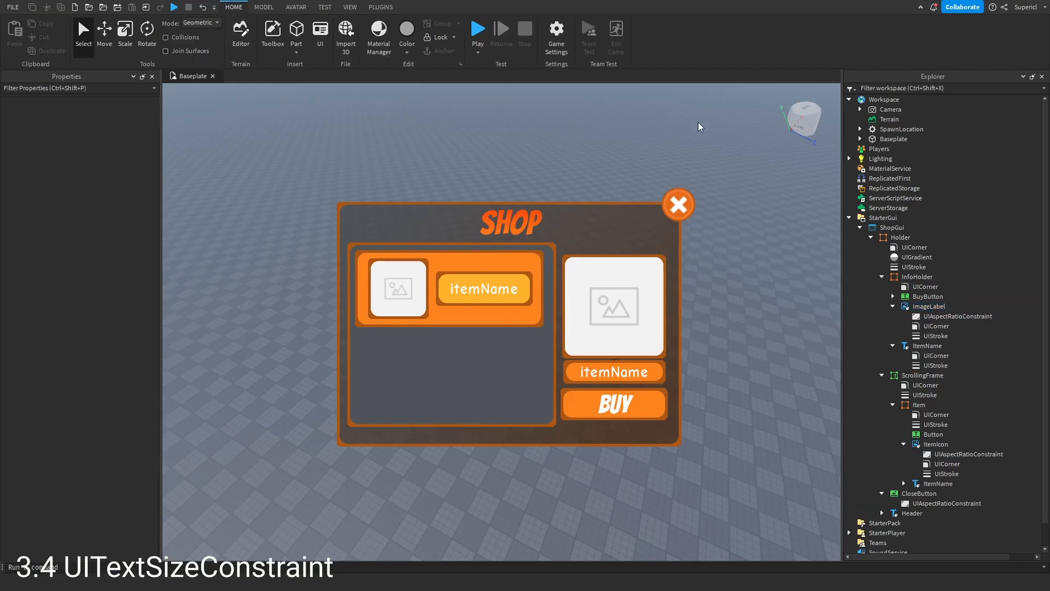
pyautogui.click(930, 307)
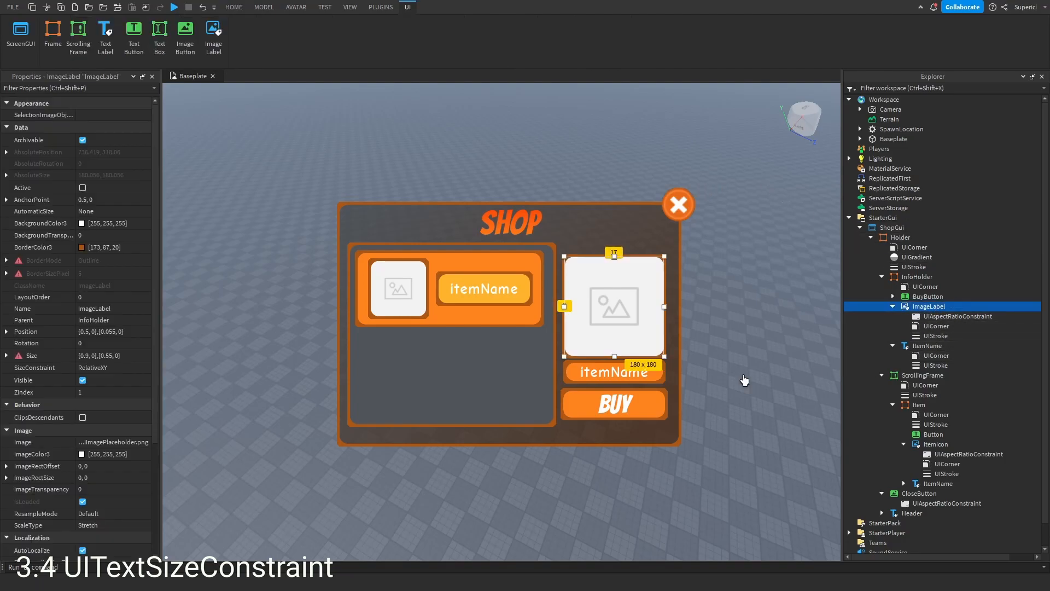
pyautogui.click(595, 370)
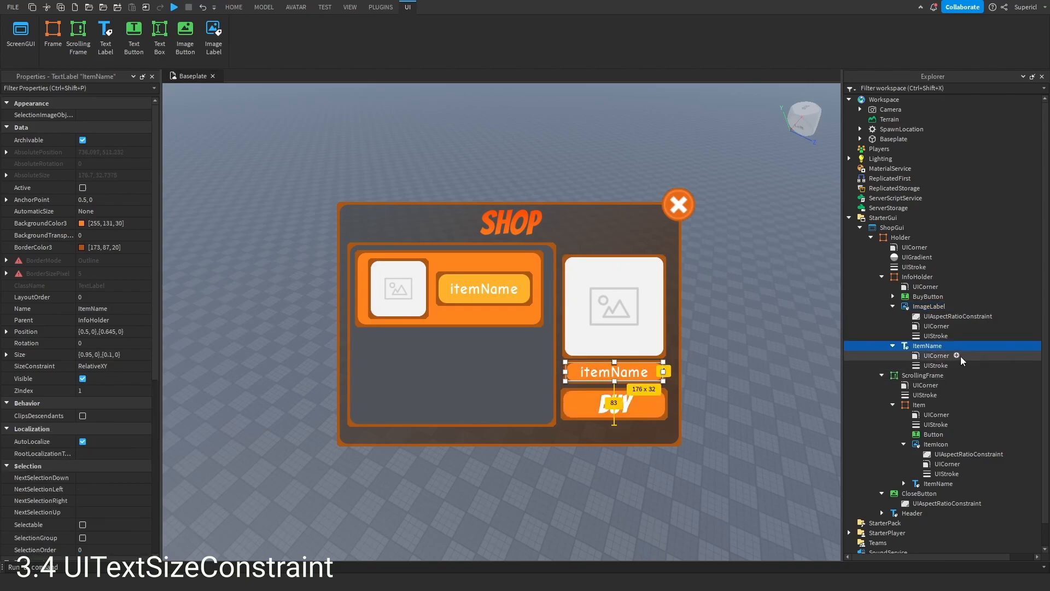
pyautogui.click(950, 346)
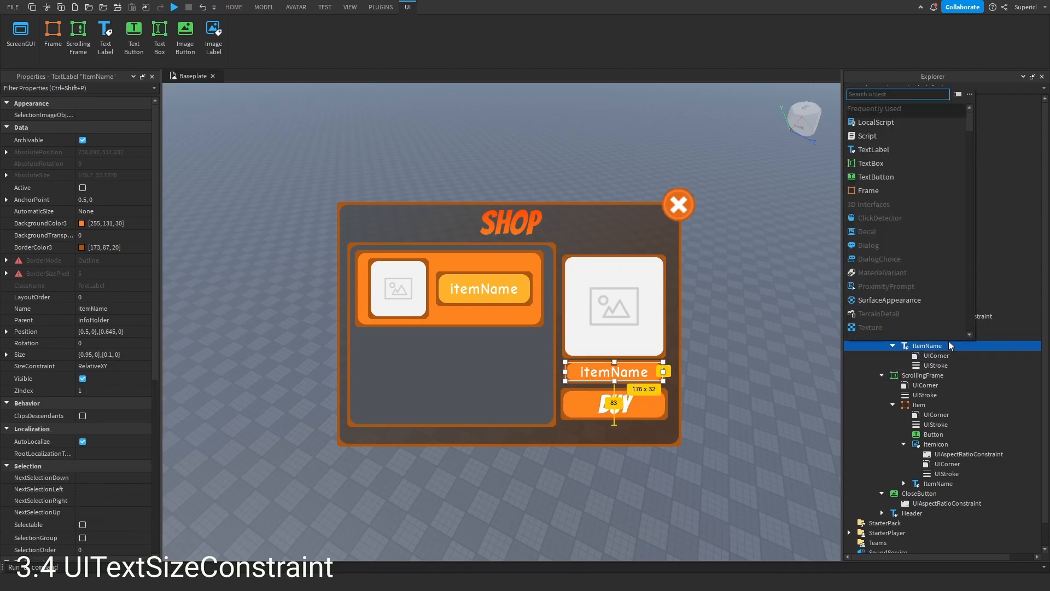
pyautogui.write('textr')
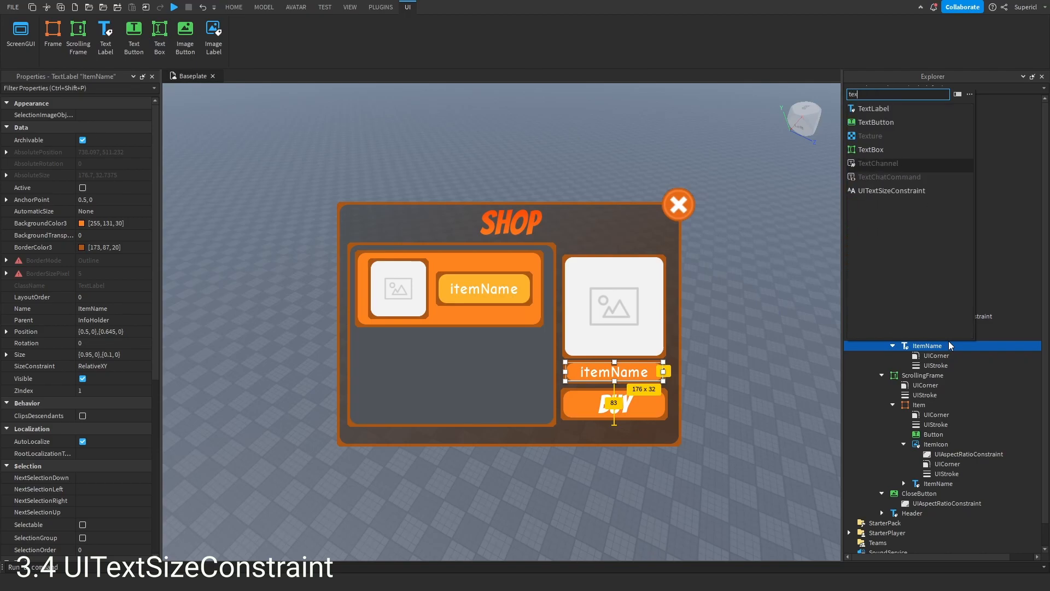
pyautogui.press('BackSpace')
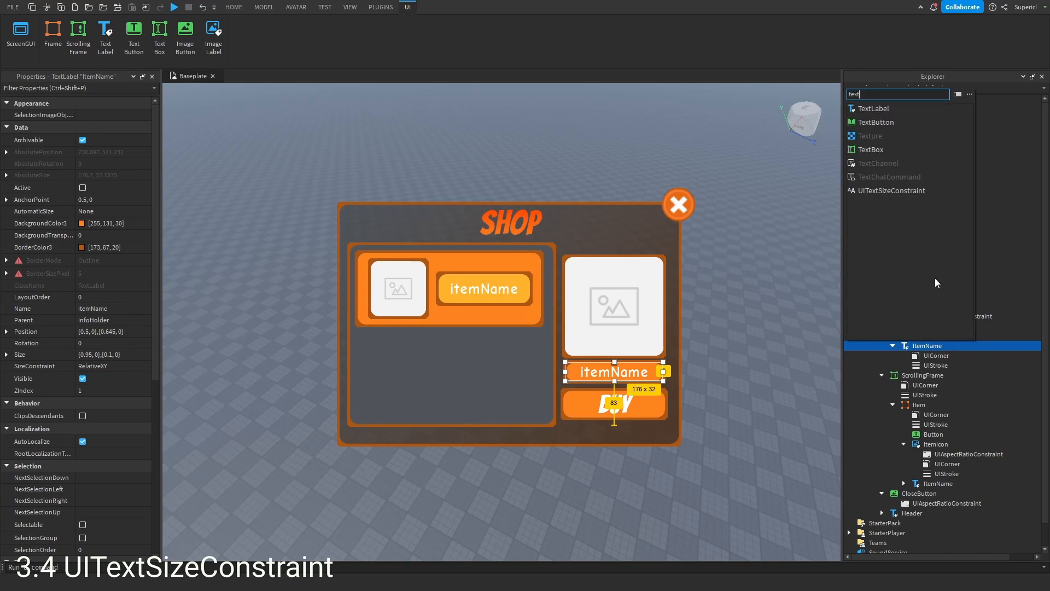
pyautogui.click(888, 192)
pyautogui.click(953, 378)
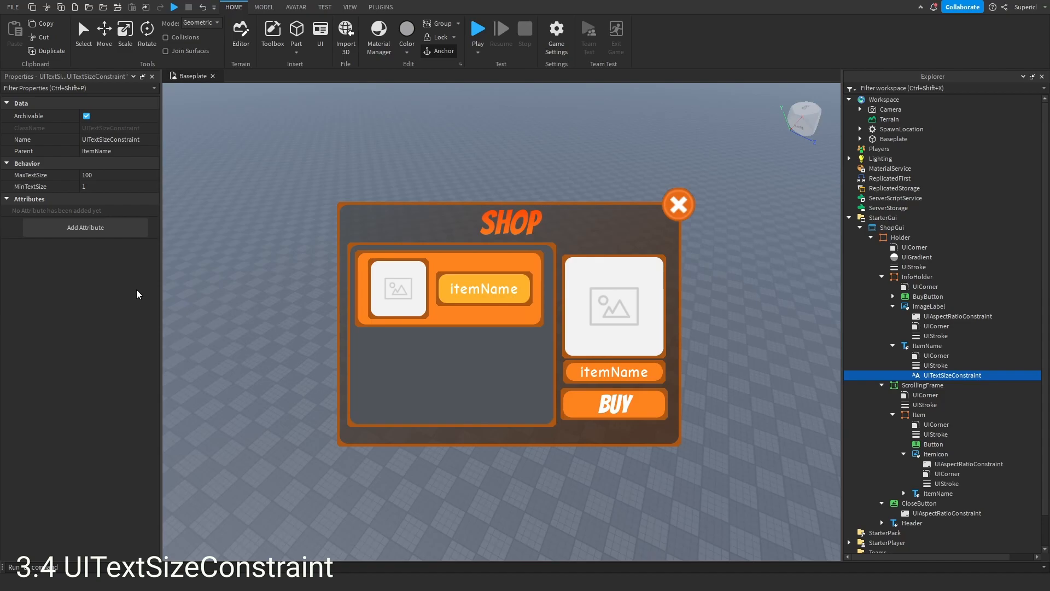
# - Set the UITextSizeConstraint's MinTextSize to 40 and MaxTextSize to 41
pyautogui.click(113, 185)
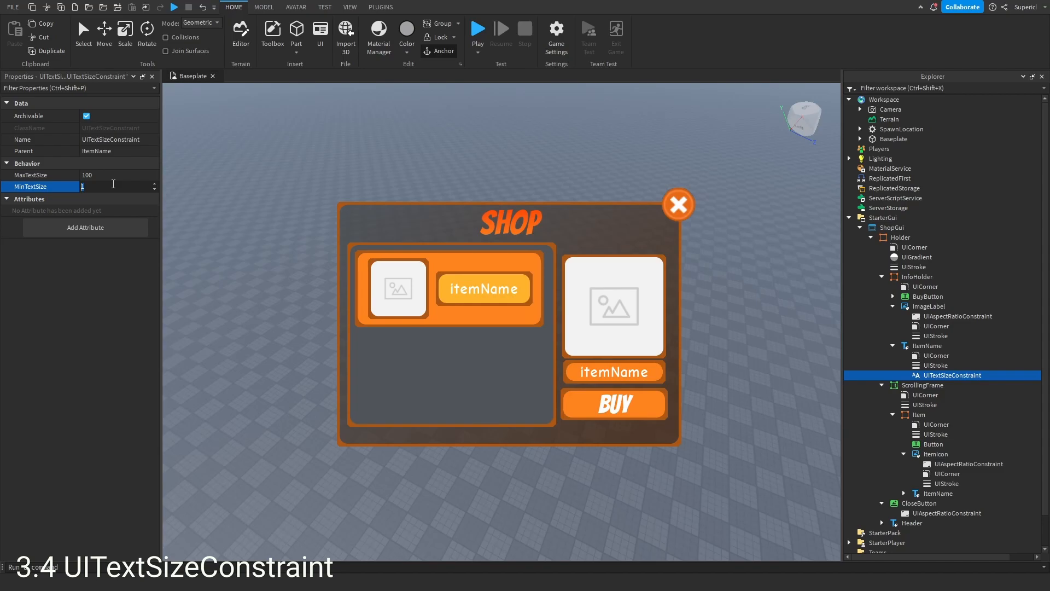
pyautogui.write('40')
pyautogui.press('Return')
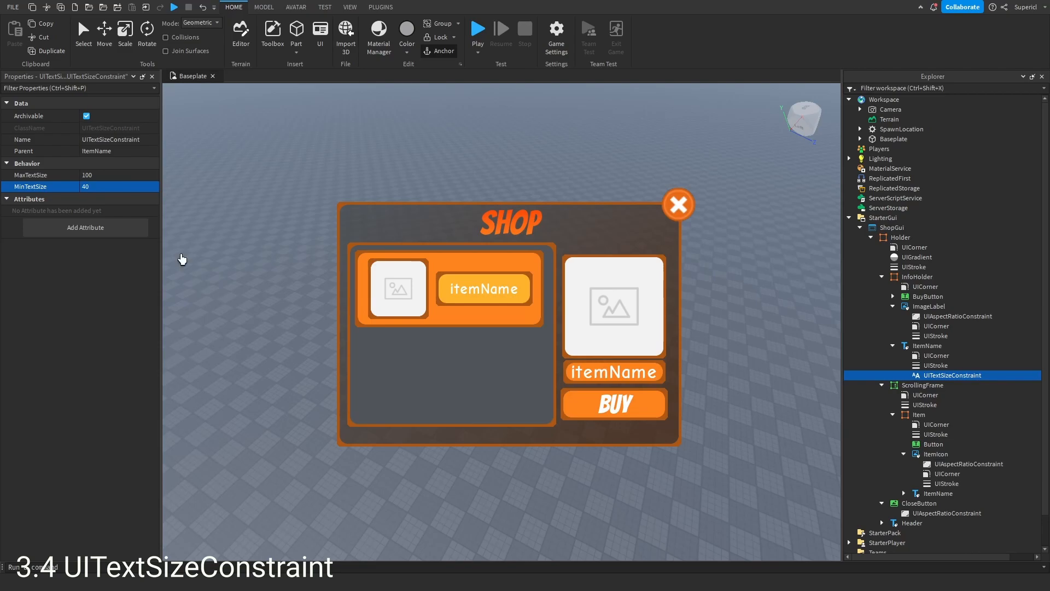
pyautogui.click(118, 175)
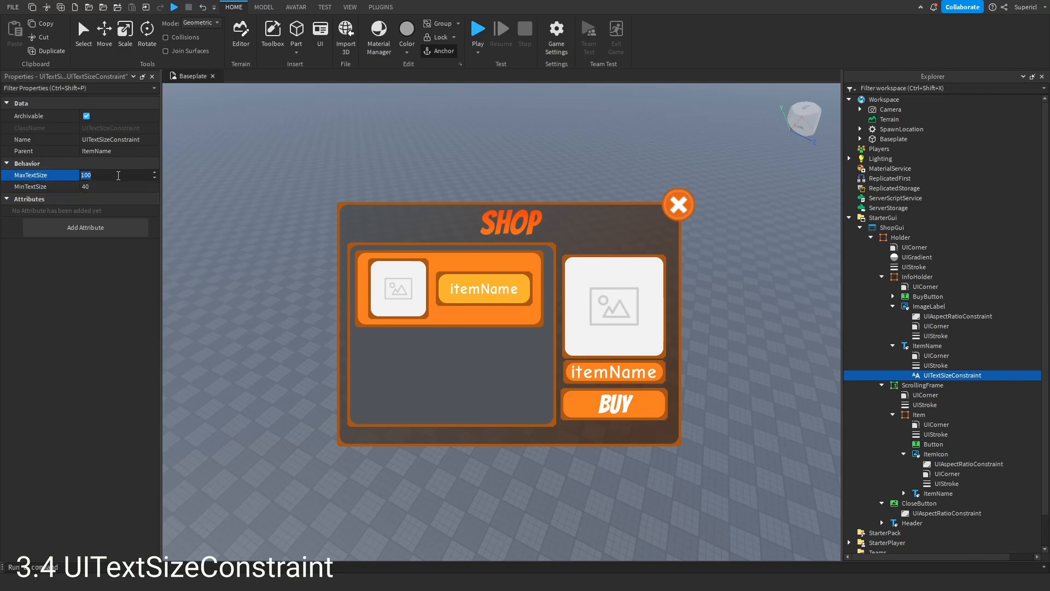
pyautogui.write('41')
pyautogui.press('Return')
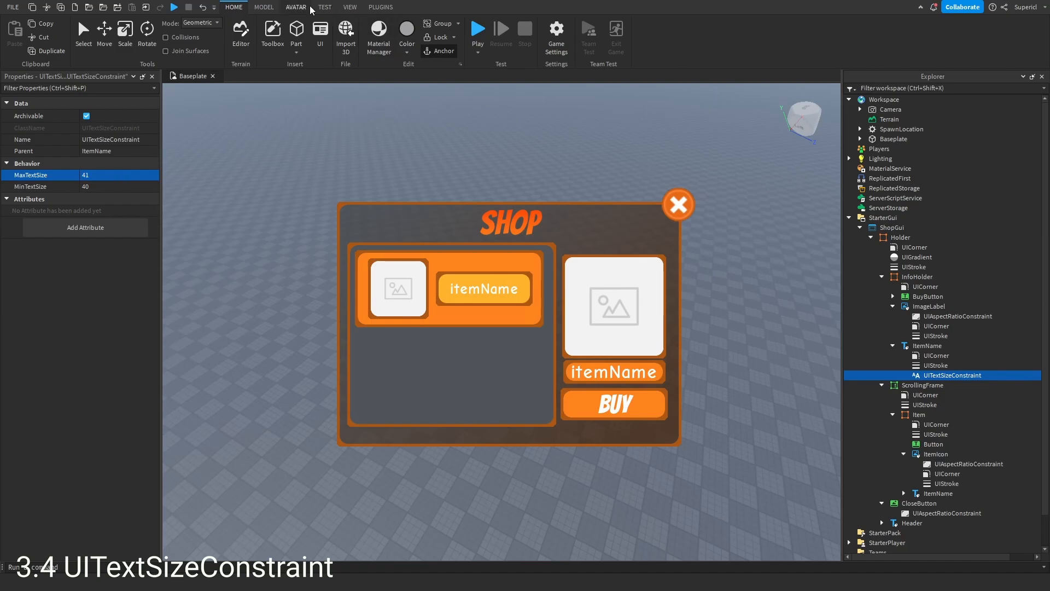
# - Turn on device emulation and preview the shop GUI on several emulated tablets and phones
pyautogui.click(325, 7)
pyautogui.click(214, 34)
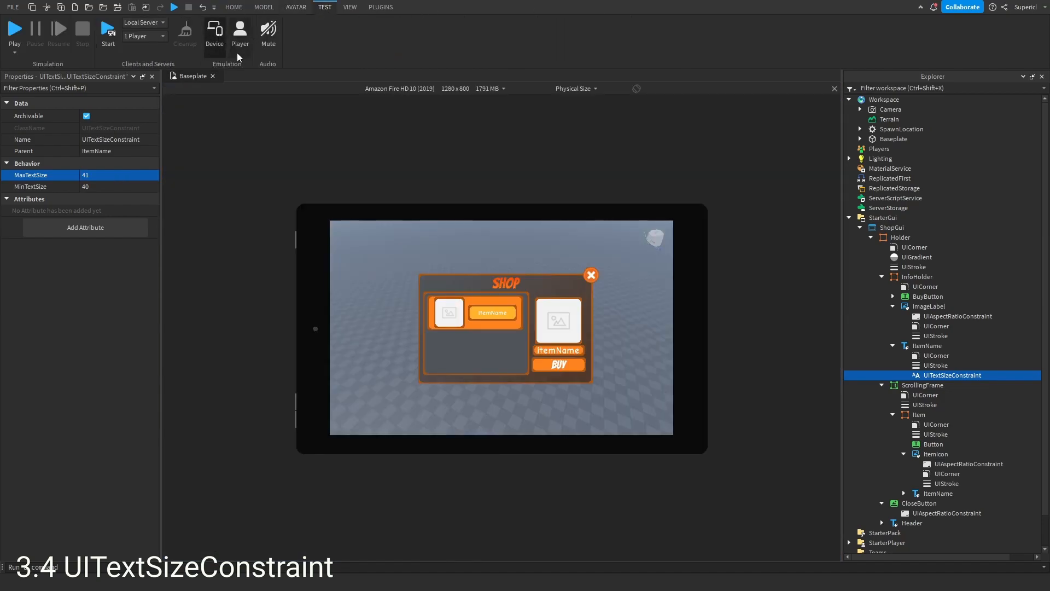
pyautogui.scroll(-7, 381, 88)
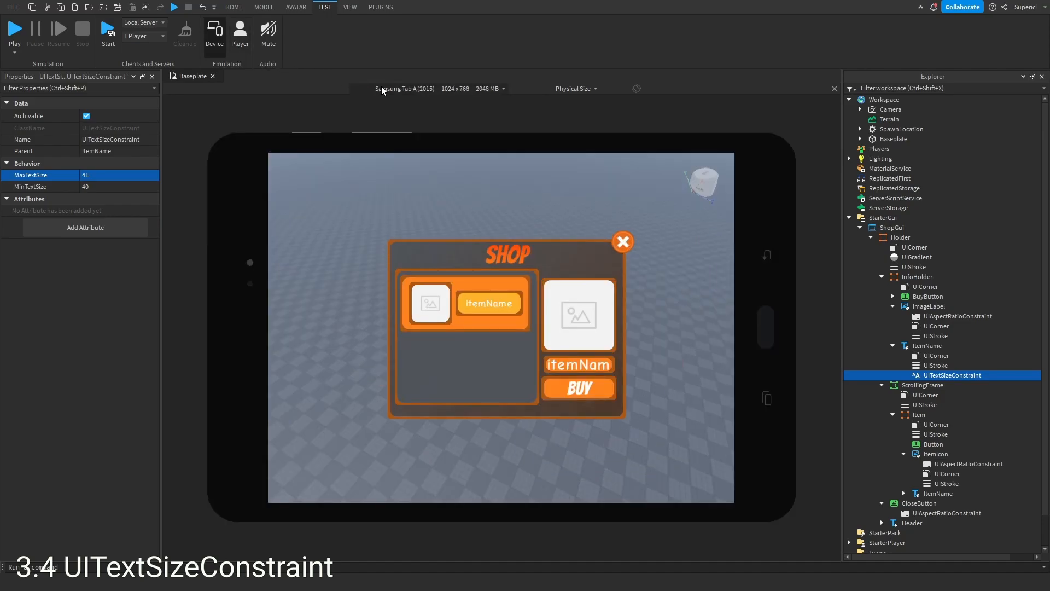
pyautogui.scroll(-4, 382, 90)
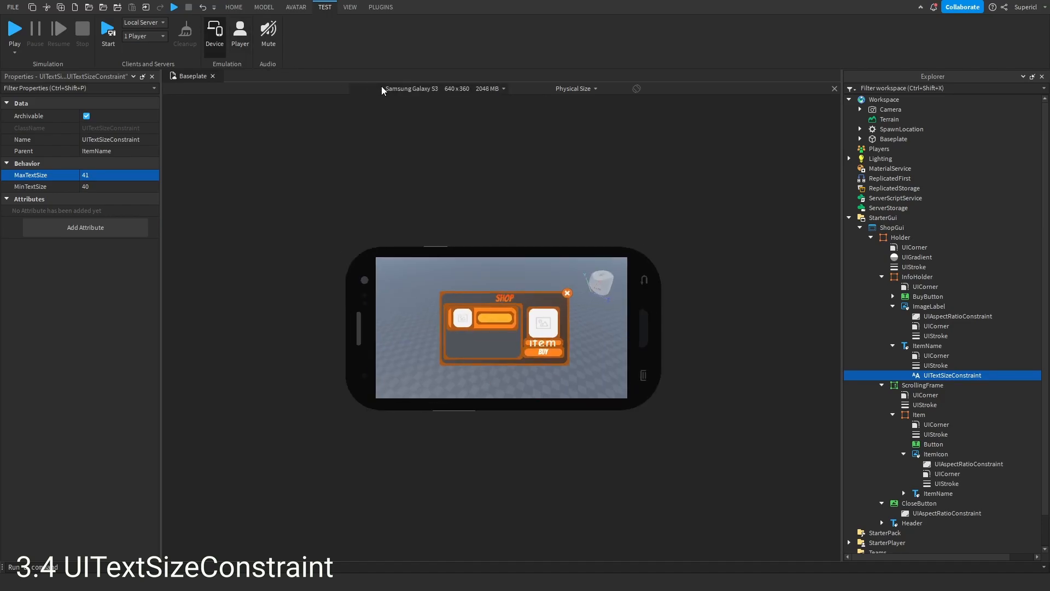
pyautogui.scroll(-4, 381, 88)
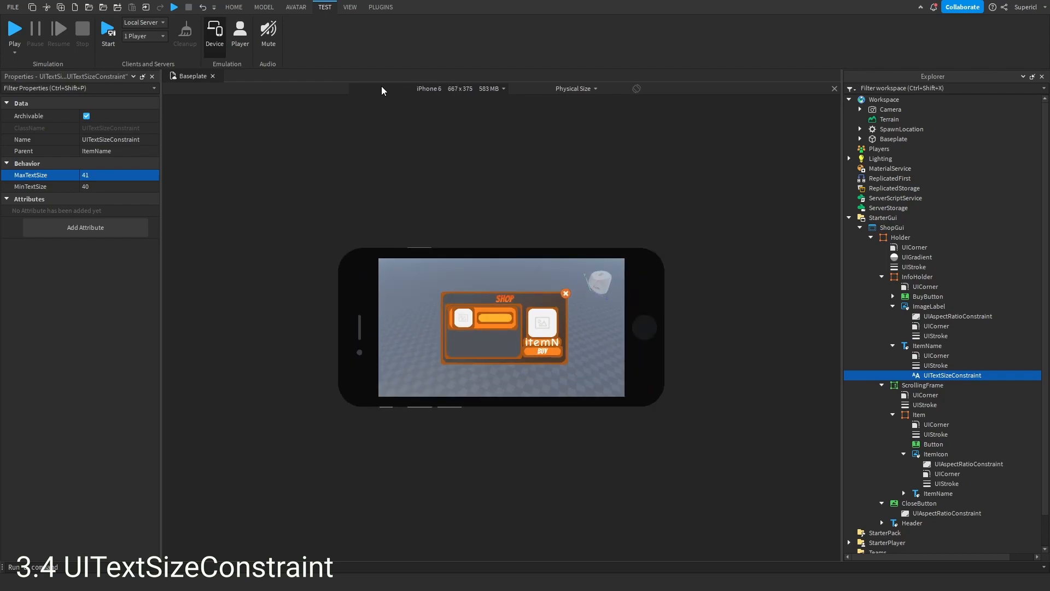
pyautogui.scroll(-3, 386, 89)
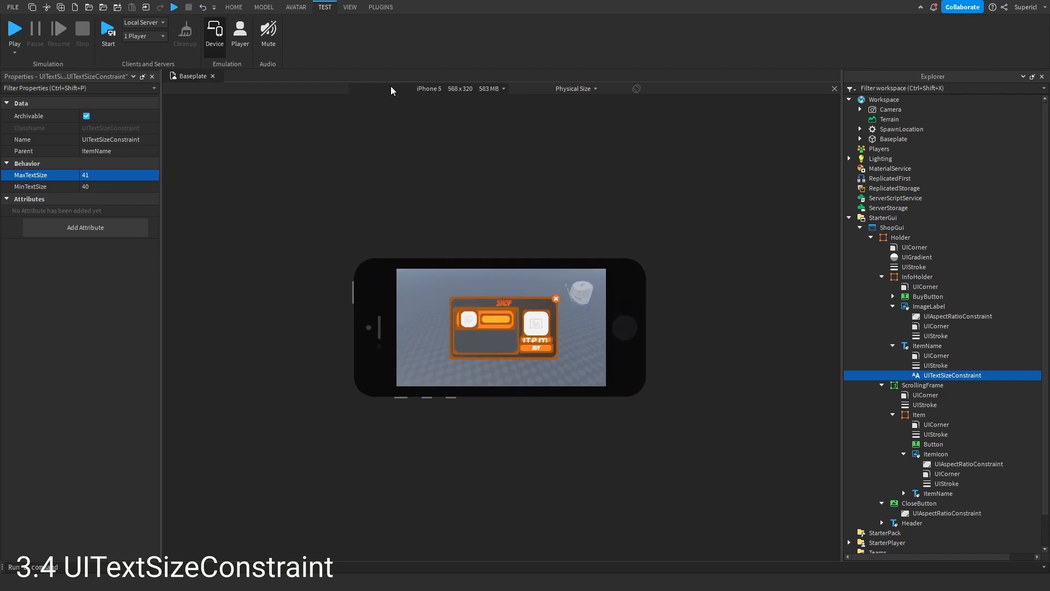
pyautogui.scroll(-1, 394, 90)
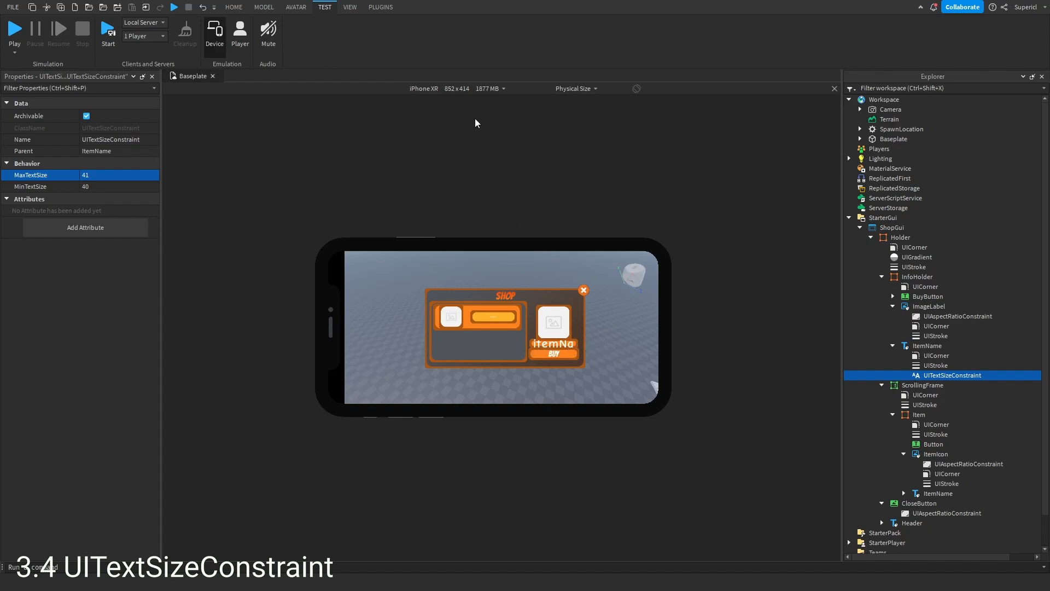
pyautogui.scroll(7, 453, 92)
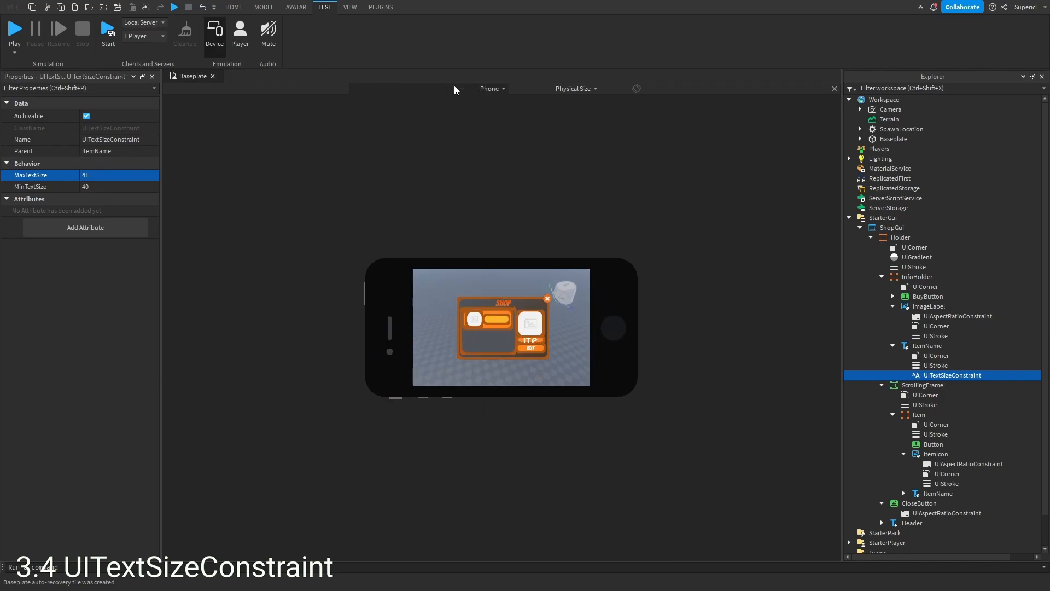
pyautogui.scroll(-2, 456, 88)
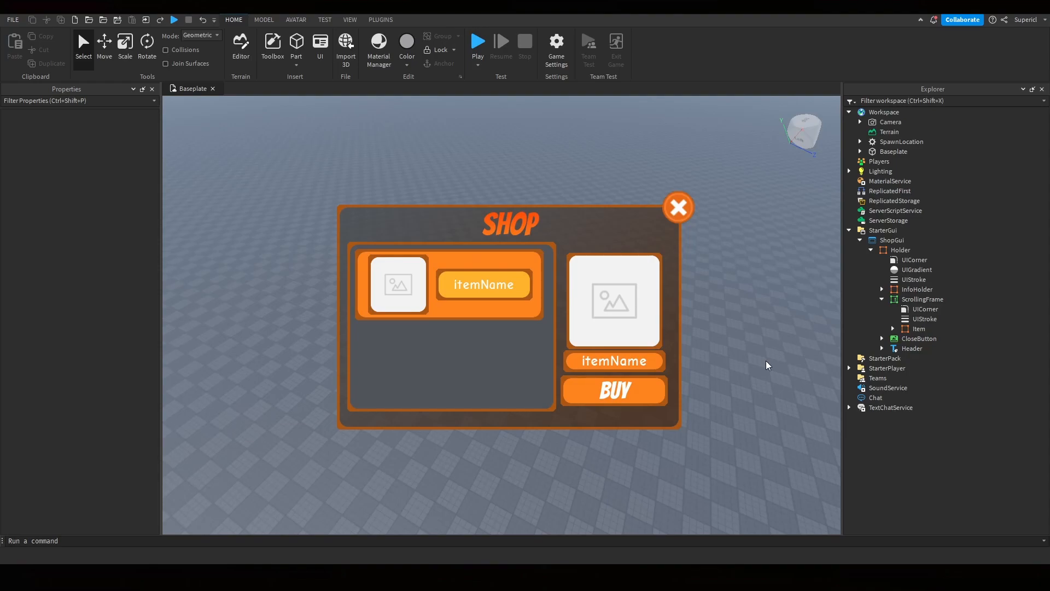
pyautogui.scroll(-3, 508, 335)
pyautogui.scroll(3, 509, 339)
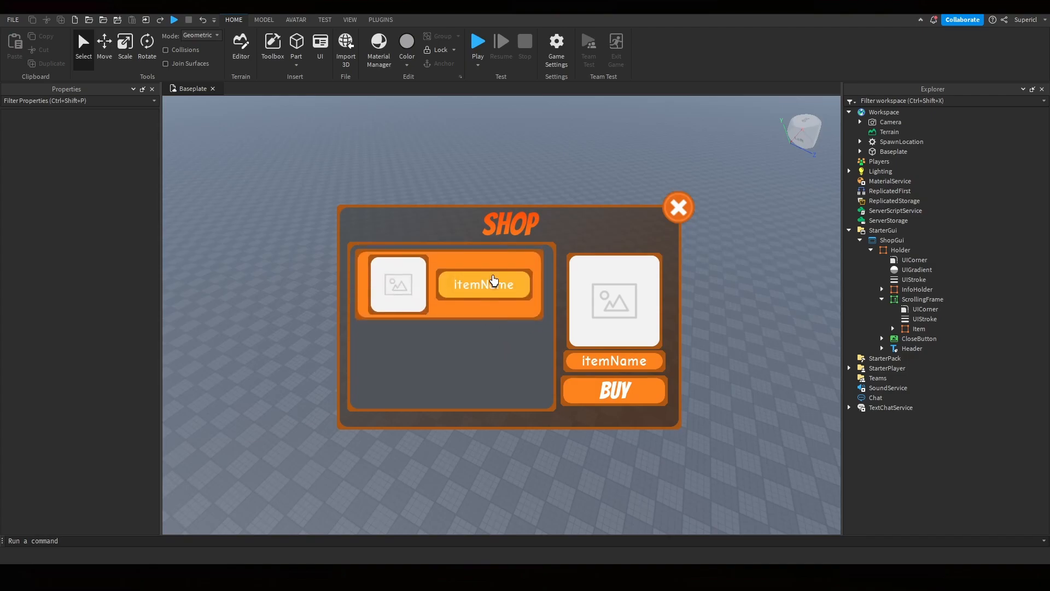
# - Duplicate the Item frame inside the ScrollingFrame
pyautogui.click(921, 329)
pyautogui.click(893, 329)
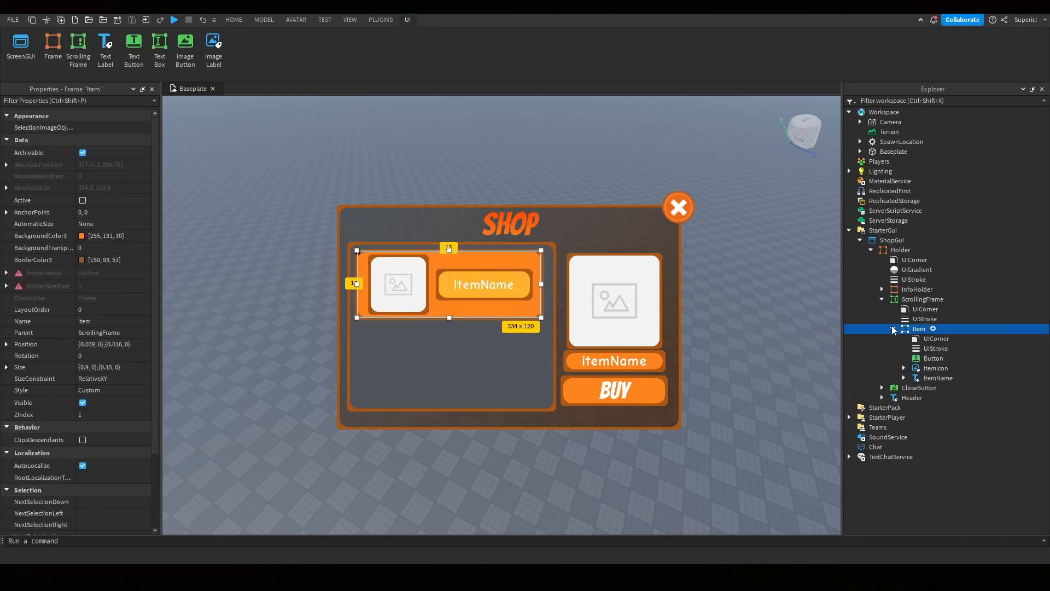
pyautogui.click(893, 329)
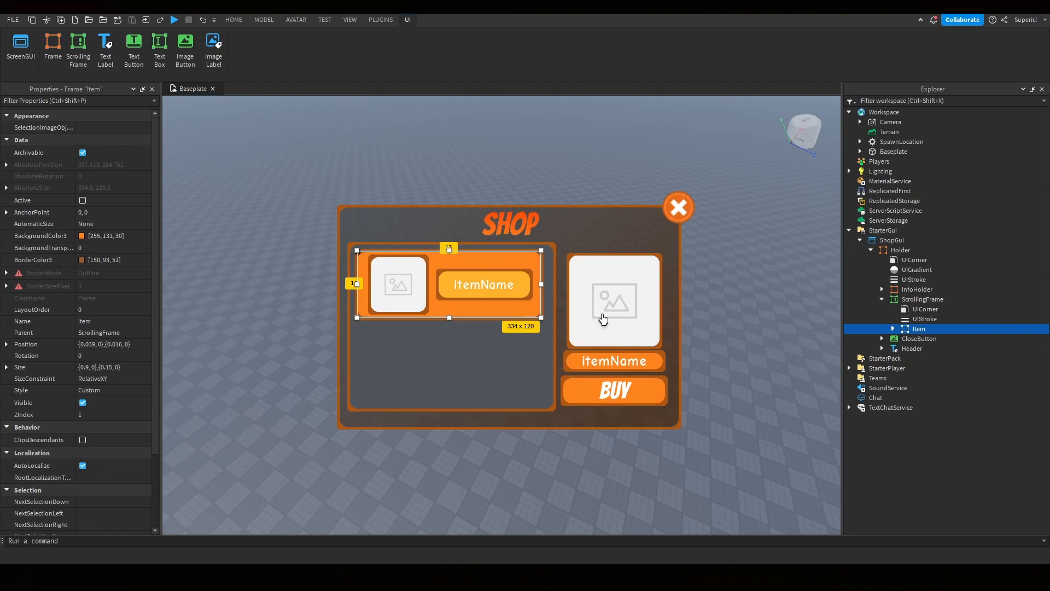
pyautogui.hotkey('ctrl', 'd')
pyautogui.moveTo(534, 314); pyautogui.dragTo(534, 371)
pyautogui.hotkey('ctrl', 'z')
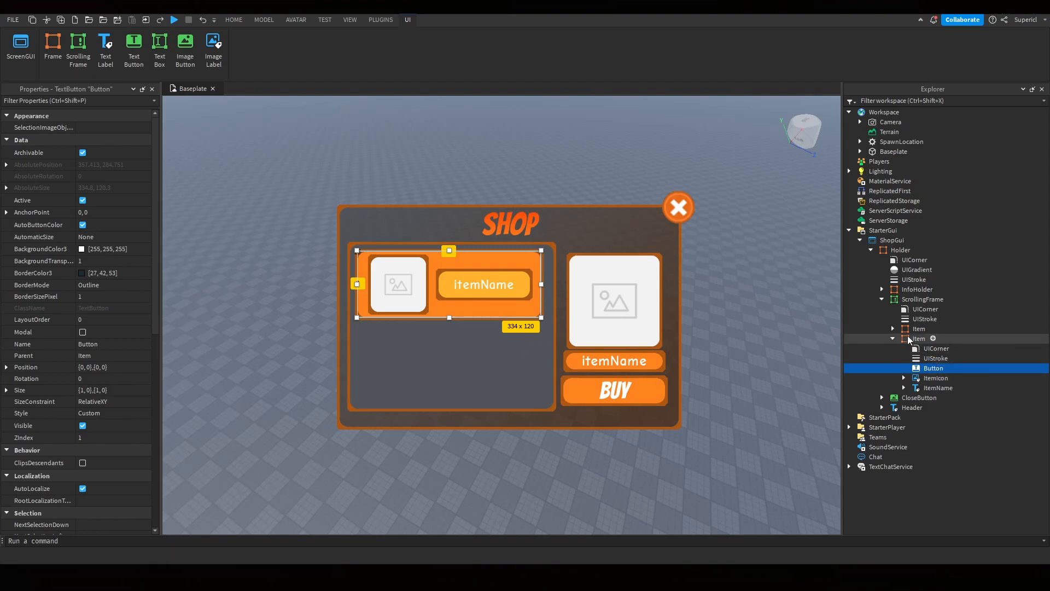
# - Select the duplicated Item and set its Position Y scale to 0.2
pyautogui.click(911, 338)
pyautogui.click(893, 339)
pyautogui.press('Up')
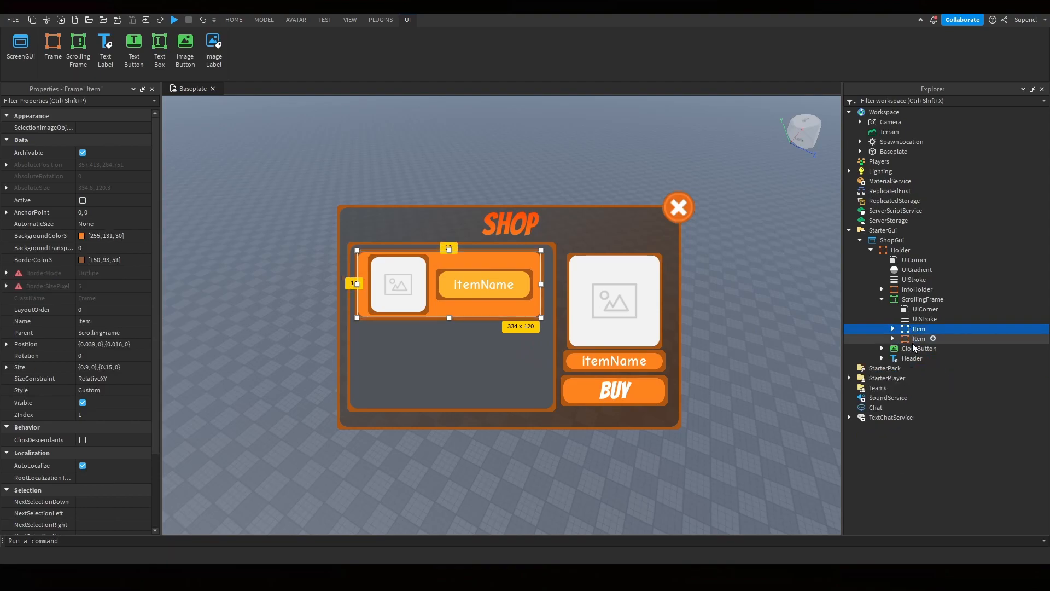
pyautogui.click(916, 339)
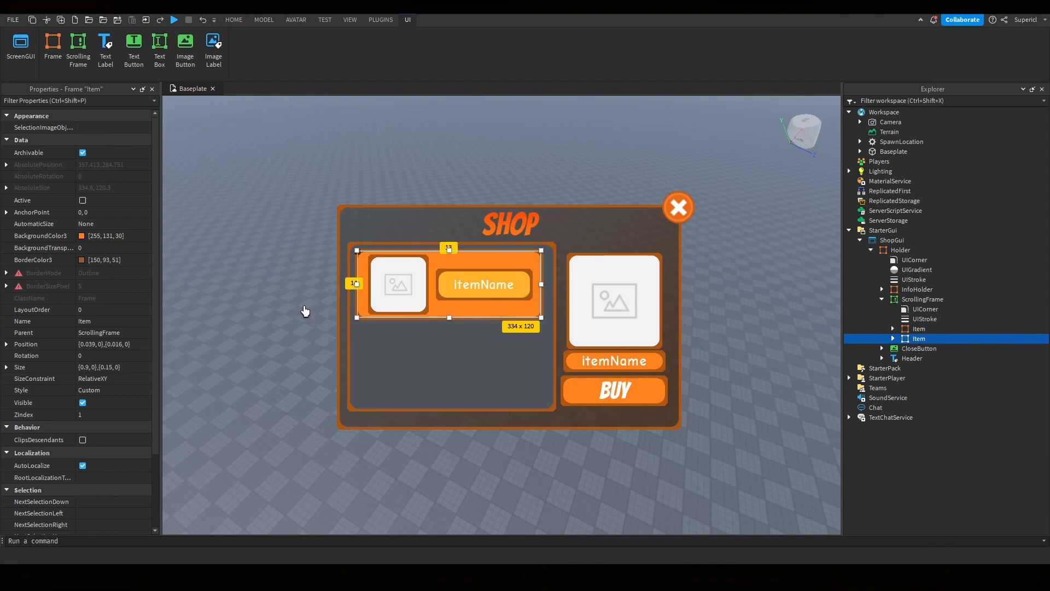
pyautogui.click(6, 344)
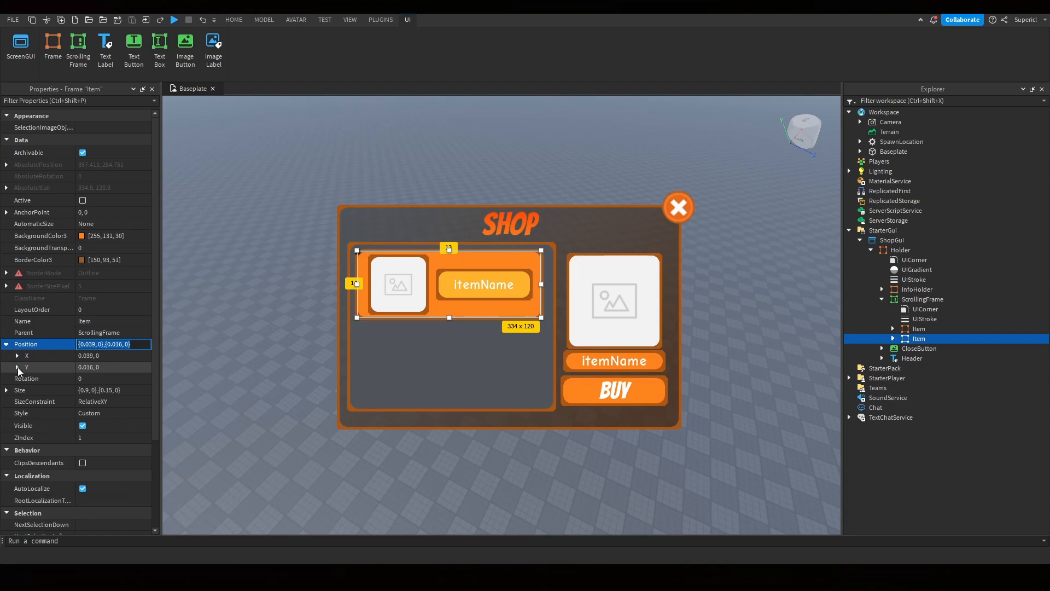
pyautogui.click(17, 367)
pyautogui.click(86, 367)
pyautogui.click(116, 377)
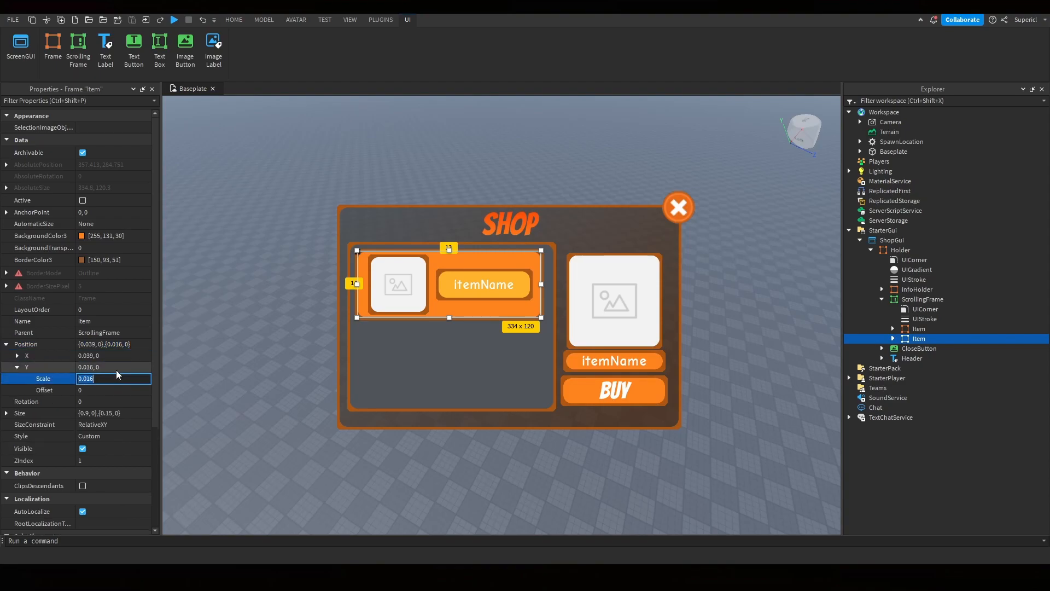
pyautogui.write('.3')
pyautogui.press('Return')
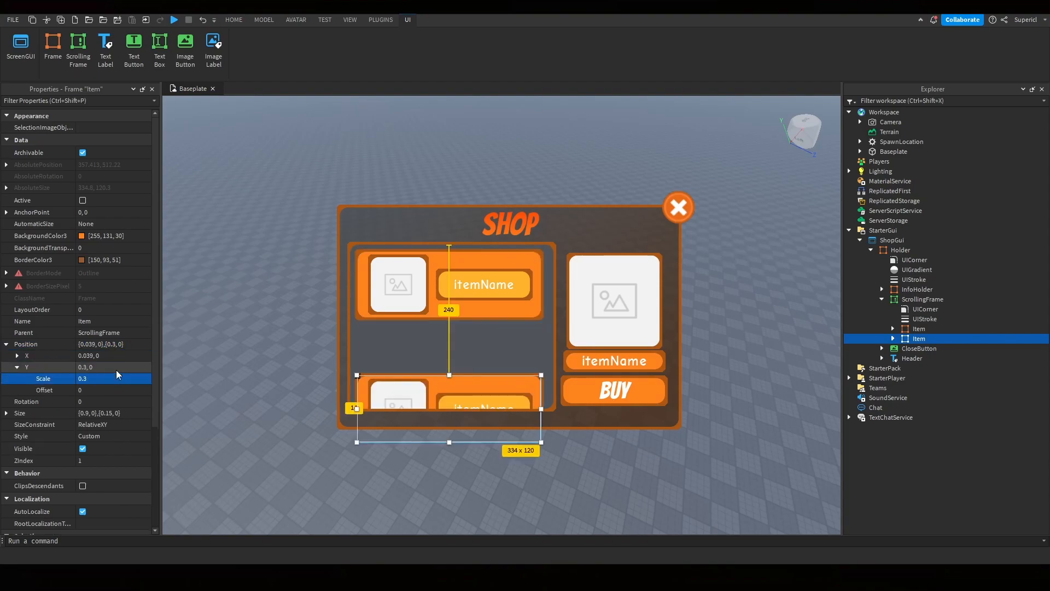
pyautogui.click(125, 379)
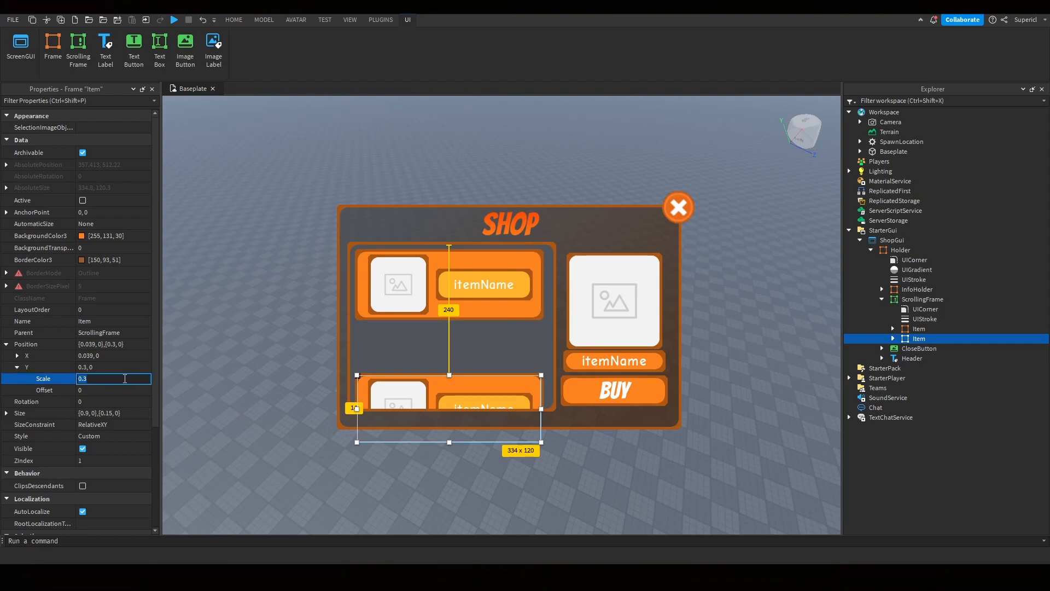
pyautogui.press('BackSpace')
pyautogui.press('BackSpace')
pyautogui.press('BackSpace')
pyautogui.write('.2')
pyautogui.press('Return')
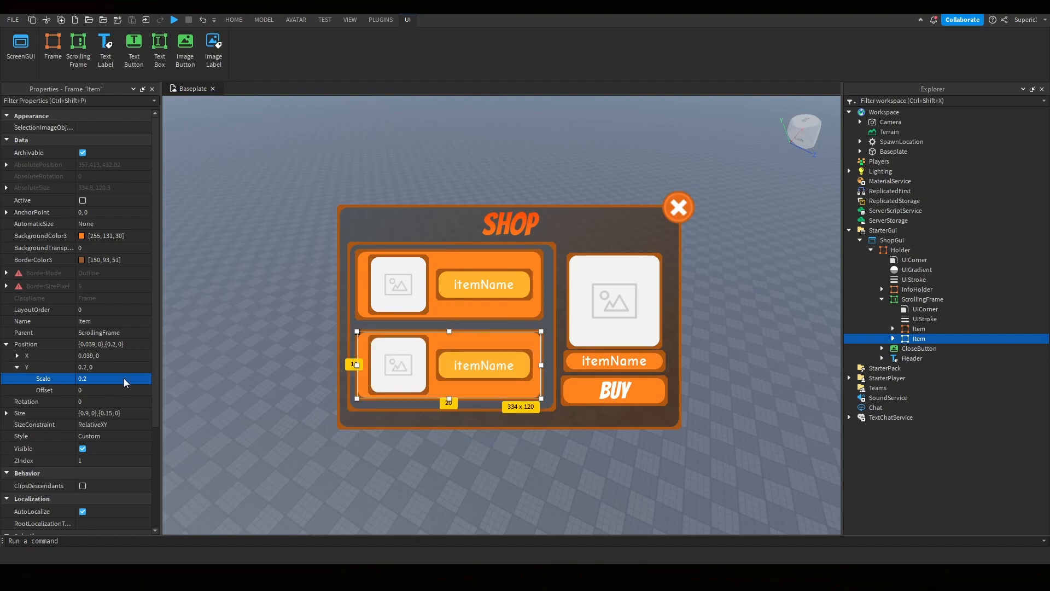
# - Insert a UIGridLayout into the ScrollingFrame and select it
pyautogui.scroll(-5, 424, 347)
pyautogui.scroll(5, 425, 347)
pyautogui.click(951, 300)
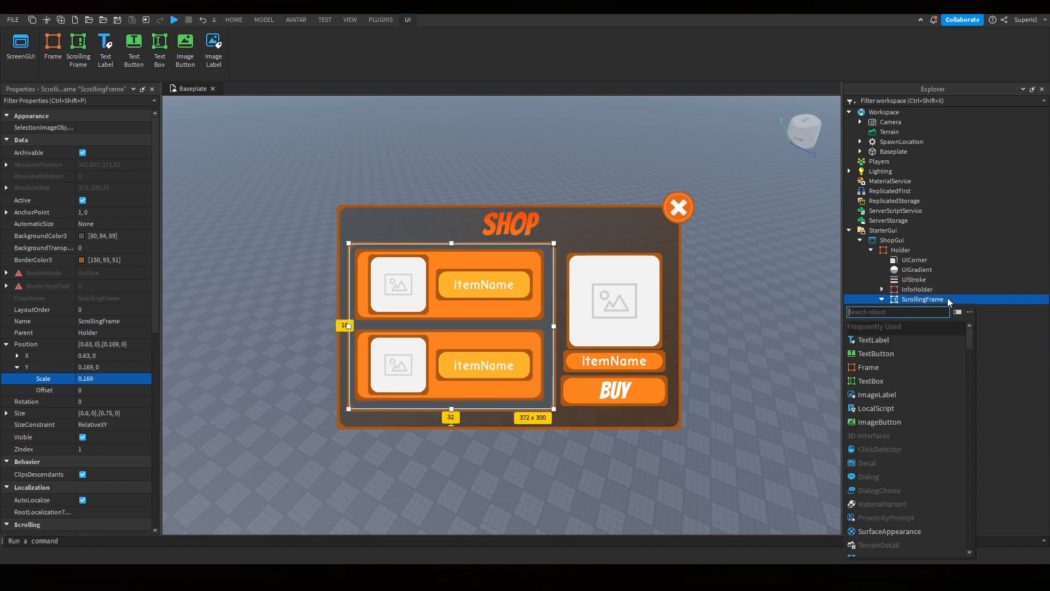
pyautogui.write('ui')
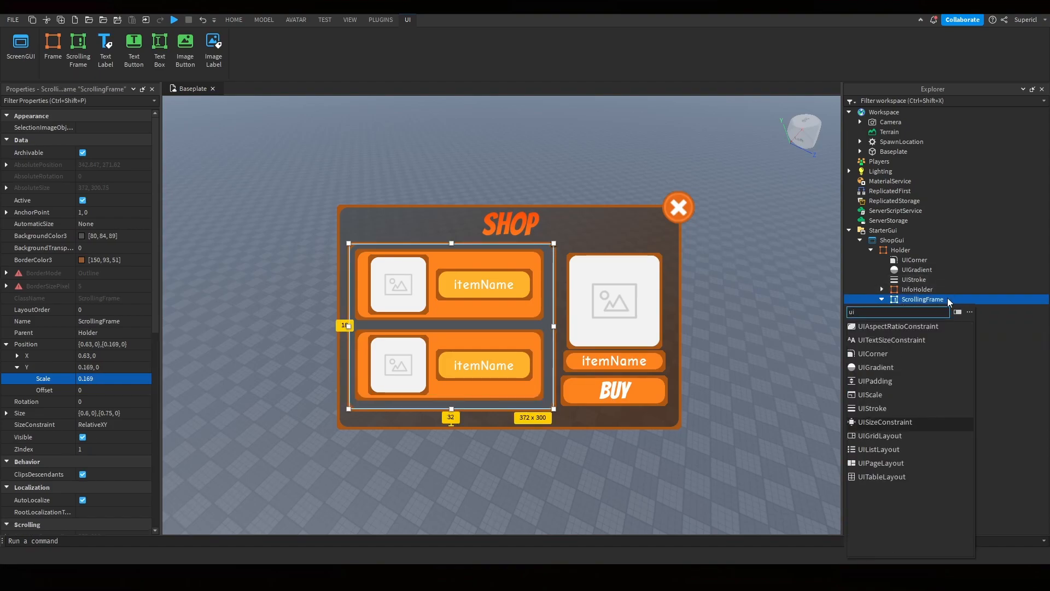
pyautogui.write('gr')
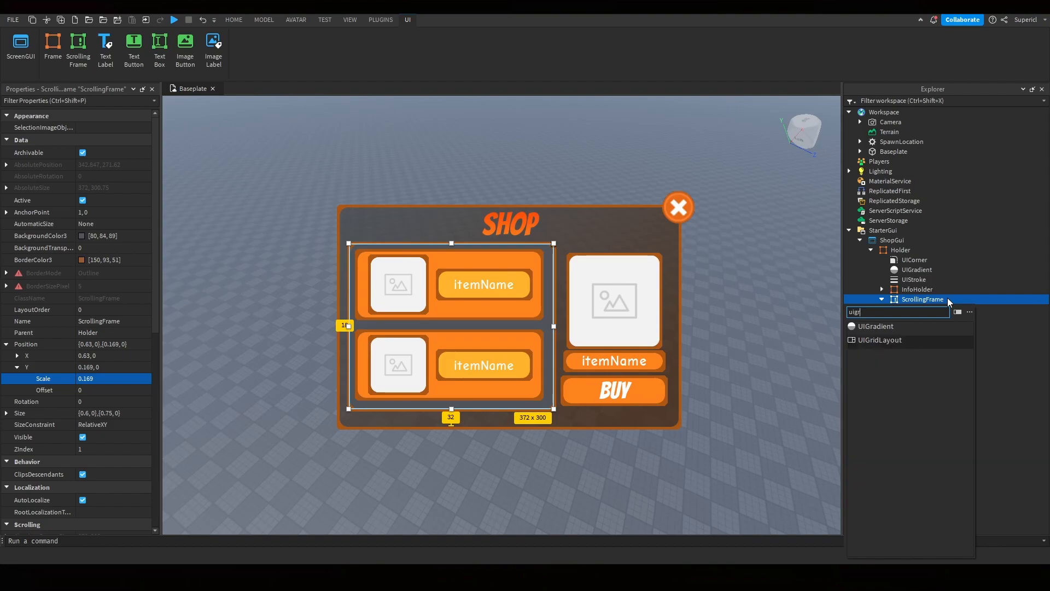
pyautogui.click(875, 341)
pyautogui.click(937, 320)
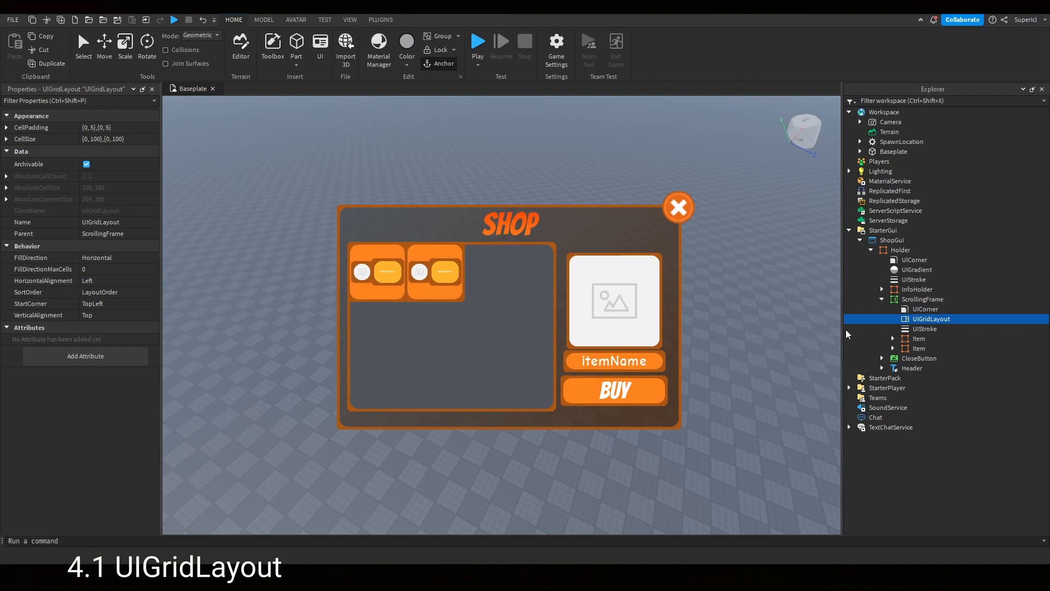
# - Duplicate the Item frame several times to fill the grid with items
pyautogui.click(919, 339)
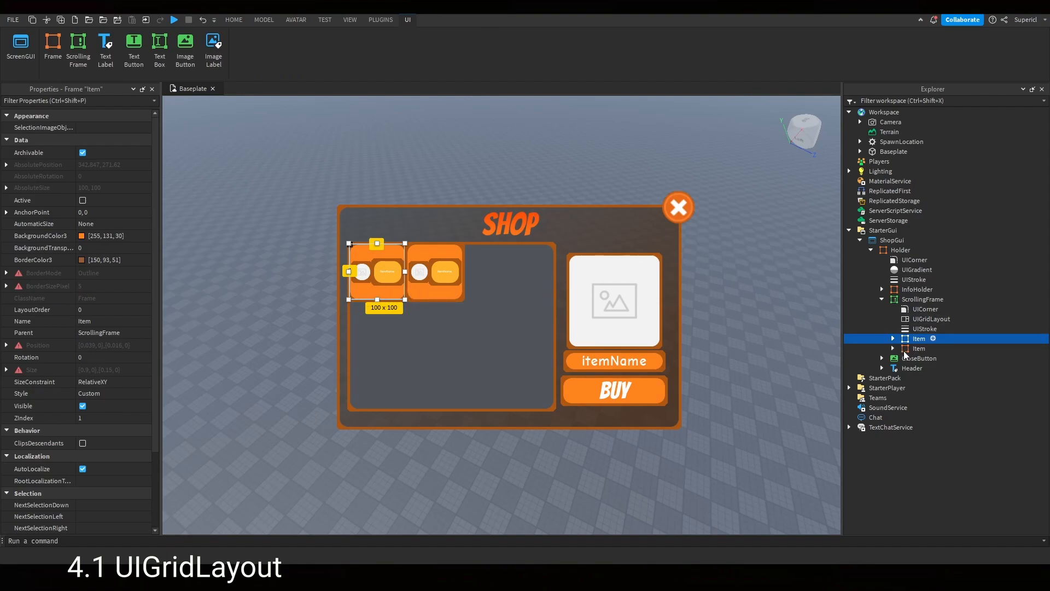
pyautogui.click(919, 348)
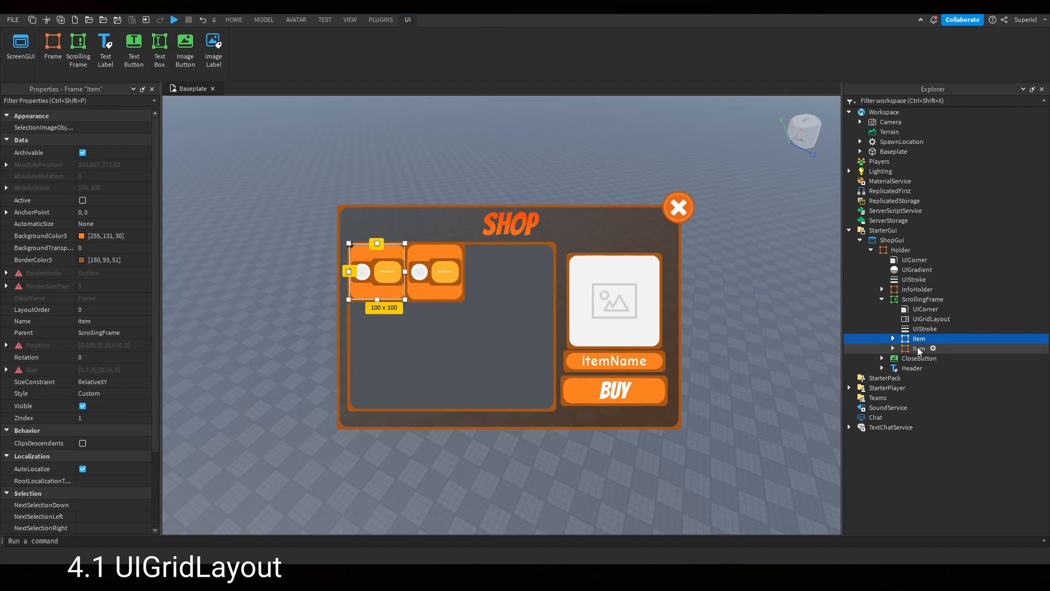
pyautogui.hotkey('ctrl', 'd')
pyautogui.hotkey('ctrl', 'd')
pyautogui.hotkey('ctrl', 'd')
pyautogui.hotkey('ctrl', 'd')
pyautogui.hotkey('ctrl', 'd')
pyautogui.hotkey('ctrl', 'd')
pyautogui.hotkey('ctrl', 'd')
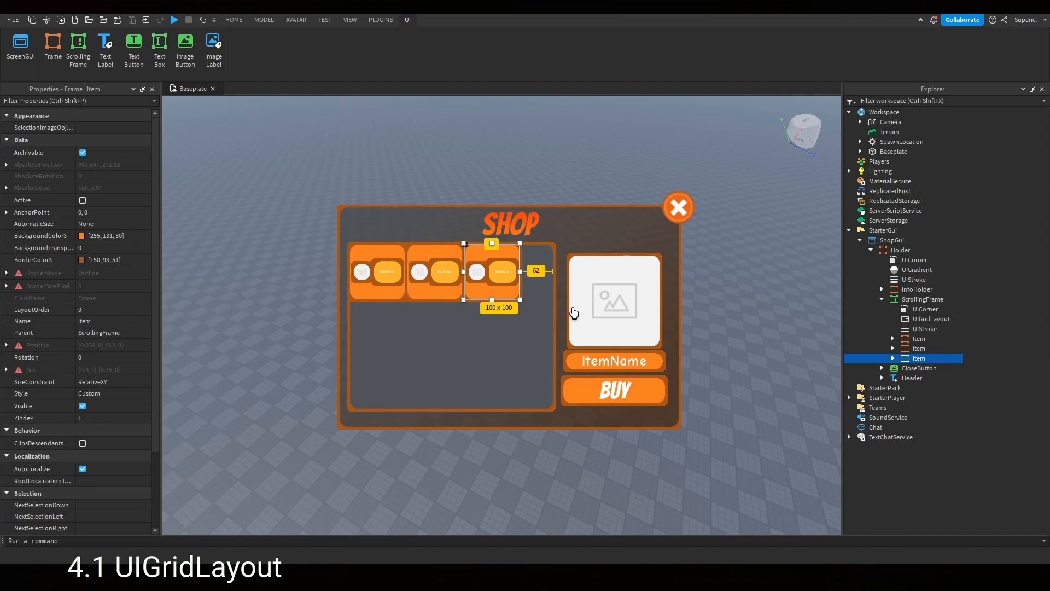
pyautogui.scroll(-5, 483, 314)
pyautogui.scroll(3, 484, 313)
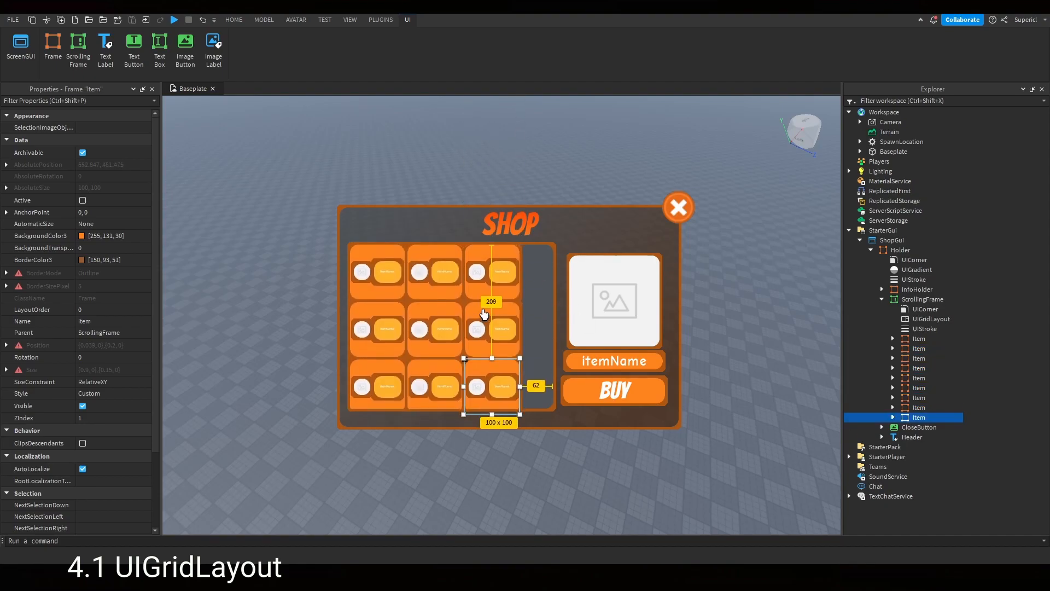
pyautogui.scroll(-3, 488, 311)
pyautogui.scroll(5, 488, 311)
pyautogui.hotkey('ctrl', 'd')
pyautogui.scroll(-5, 489, 311)
pyautogui.scroll(5, 490, 310)
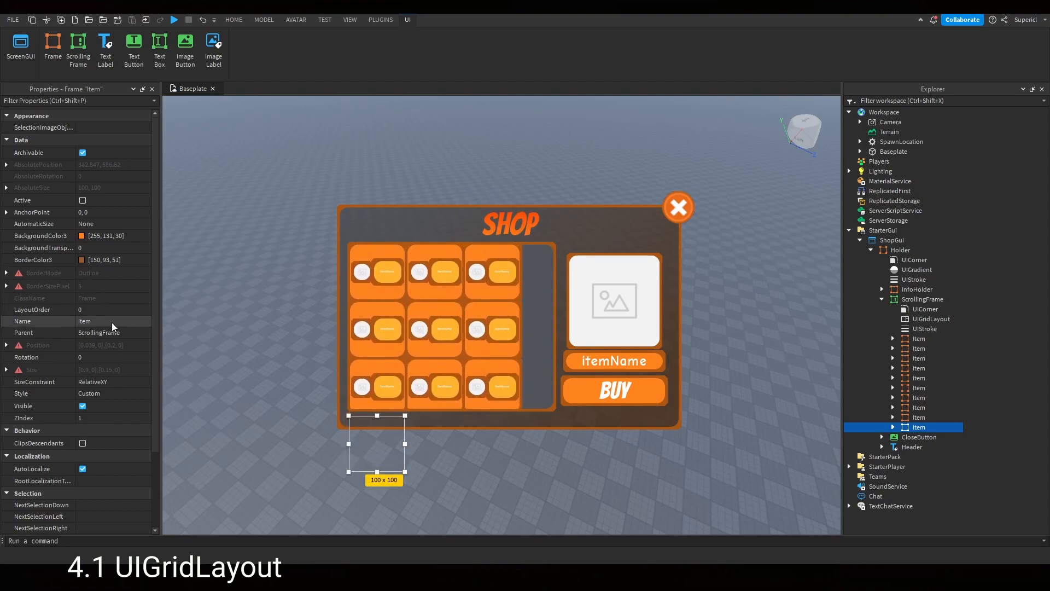
# - Set the UIGridLayout's CellPadding X to scale 0.07 and offset 0
pyautogui.click(893, 338)
pyautogui.click(894, 339)
pyautogui.click(925, 319)
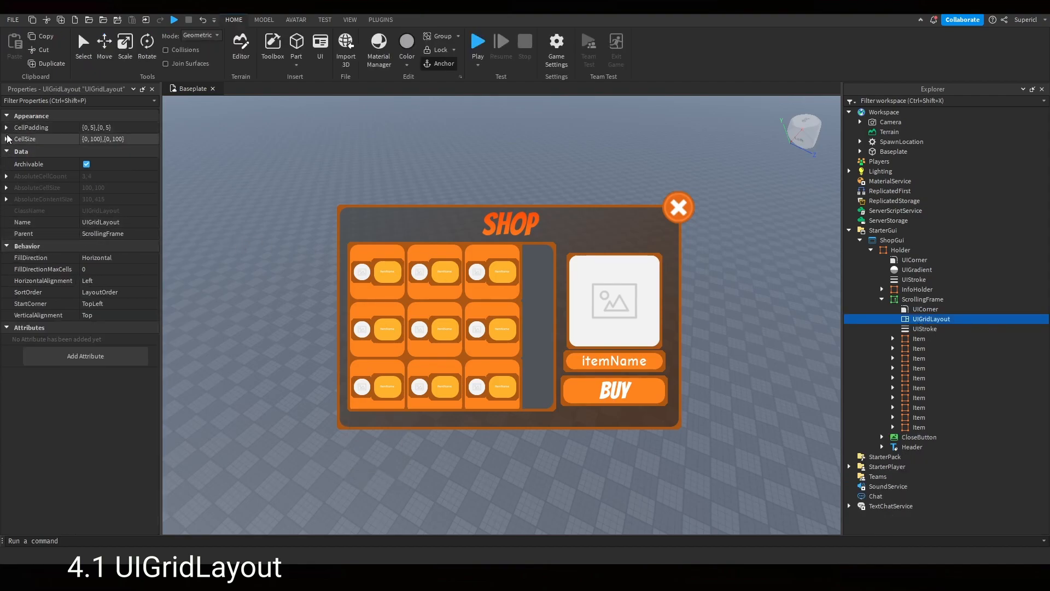
pyautogui.click(7, 127)
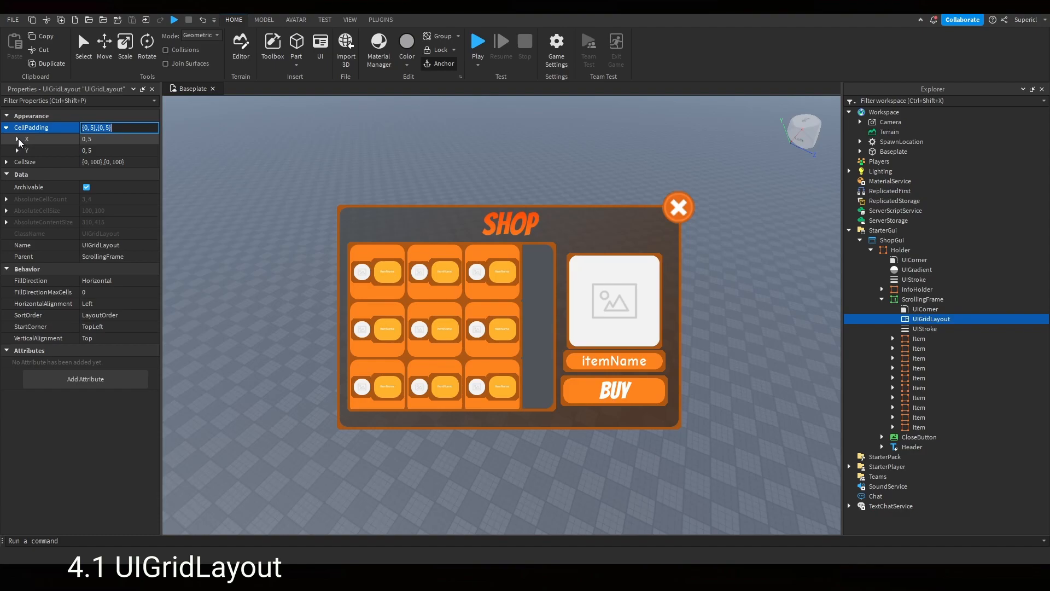
pyautogui.click(17, 139)
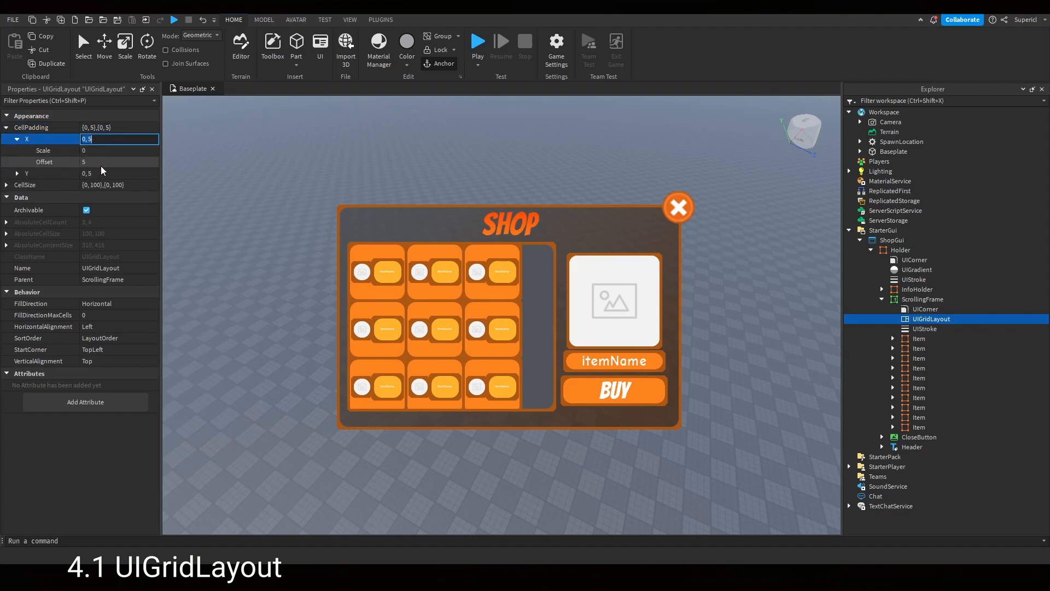
pyautogui.click(100, 161)
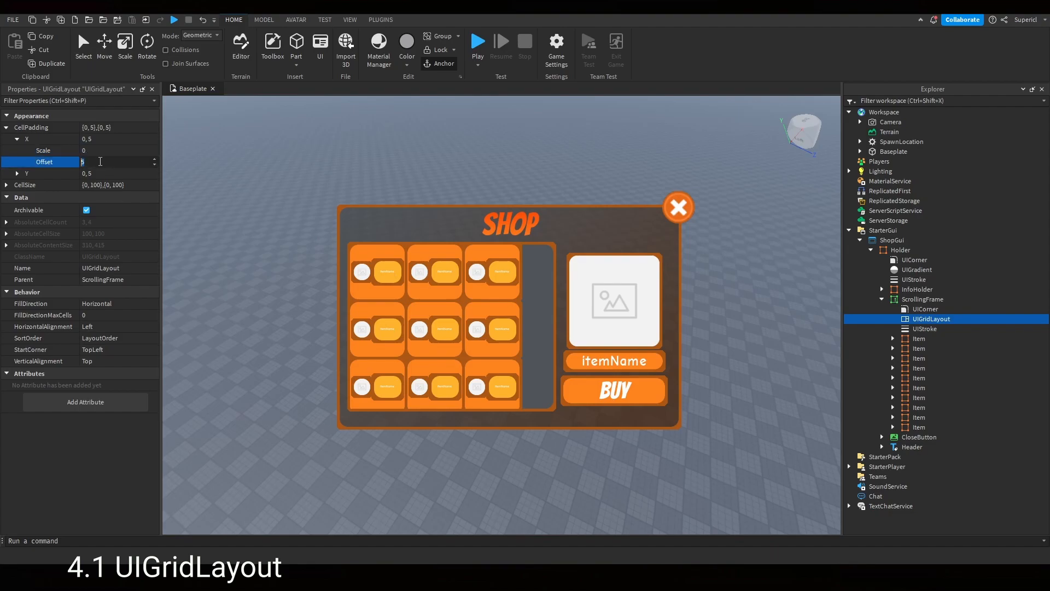
pyautogui.press('Return')
pyautogui.click(107, 149)
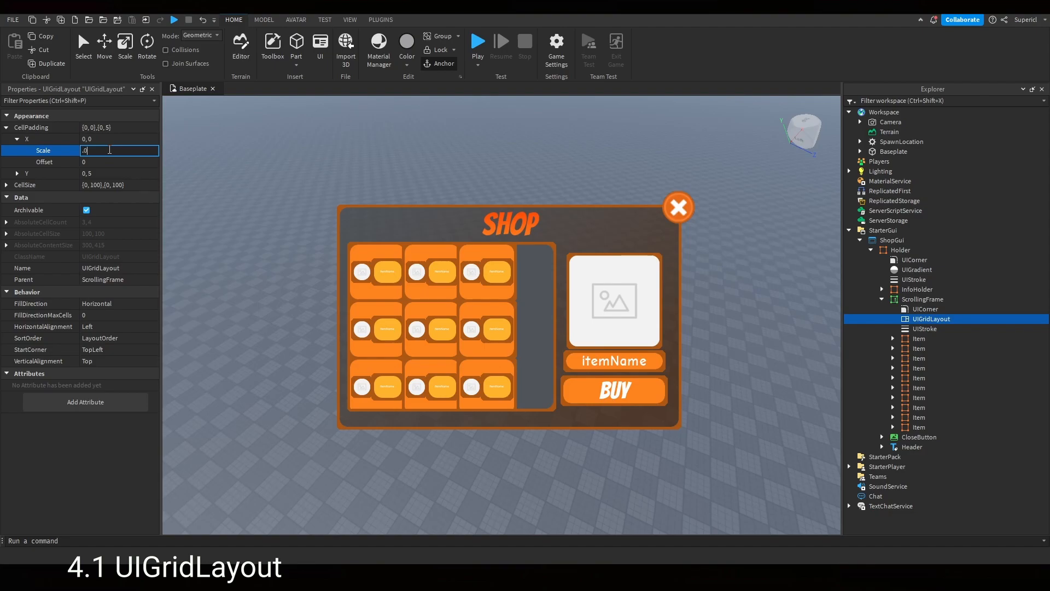
pyautogui.write('.03')
pyautogui.press('Return')
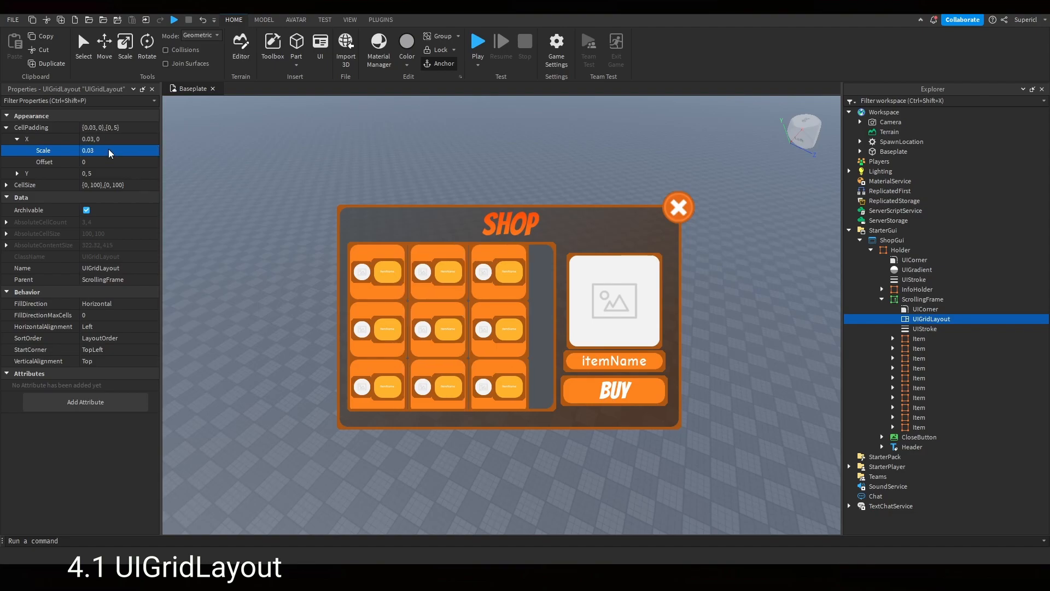
pyautogui.click(118, 149)
pyautogui.click(119, 146)
pyautogui.press('Return')
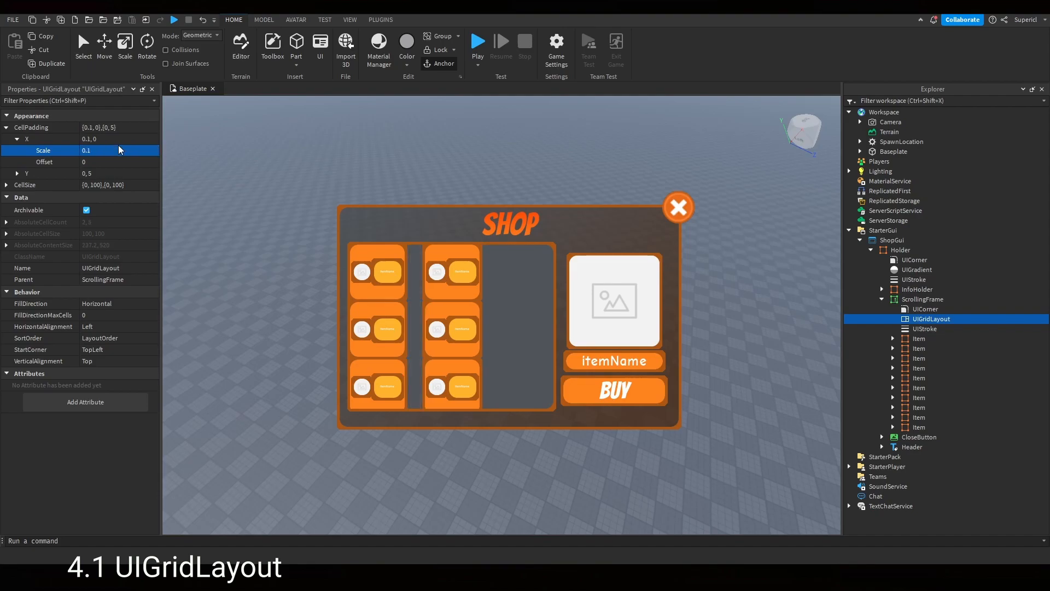
pyautogui.click(119, 145)
pyautogui.write('7')
pyautogui.press('Return')
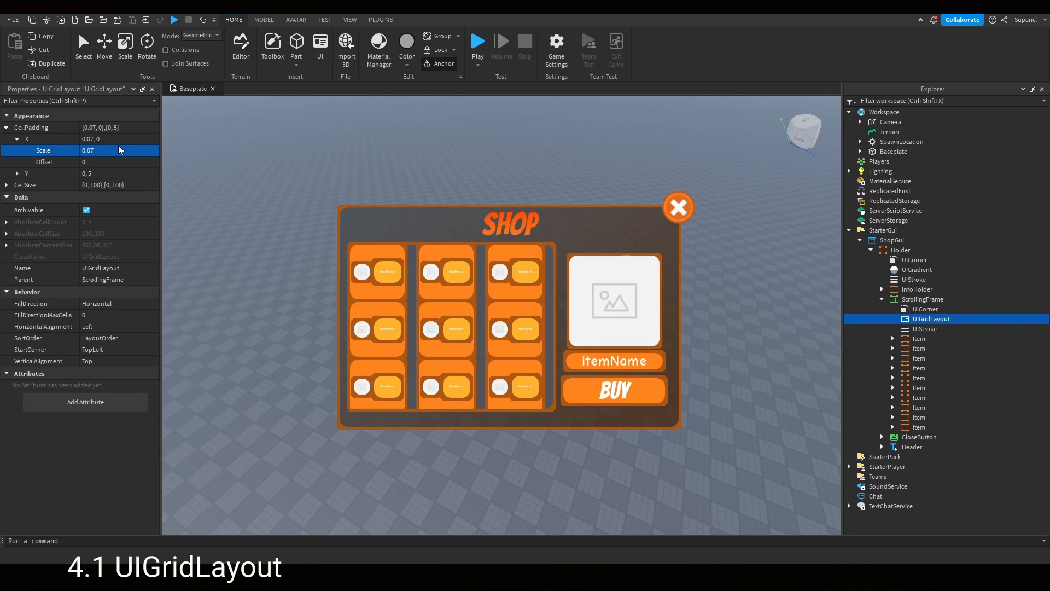
# - Set the UIGridLayout's CellPadding Y to scale 0.03 and offset 0
pyautogui.click(17, 172)
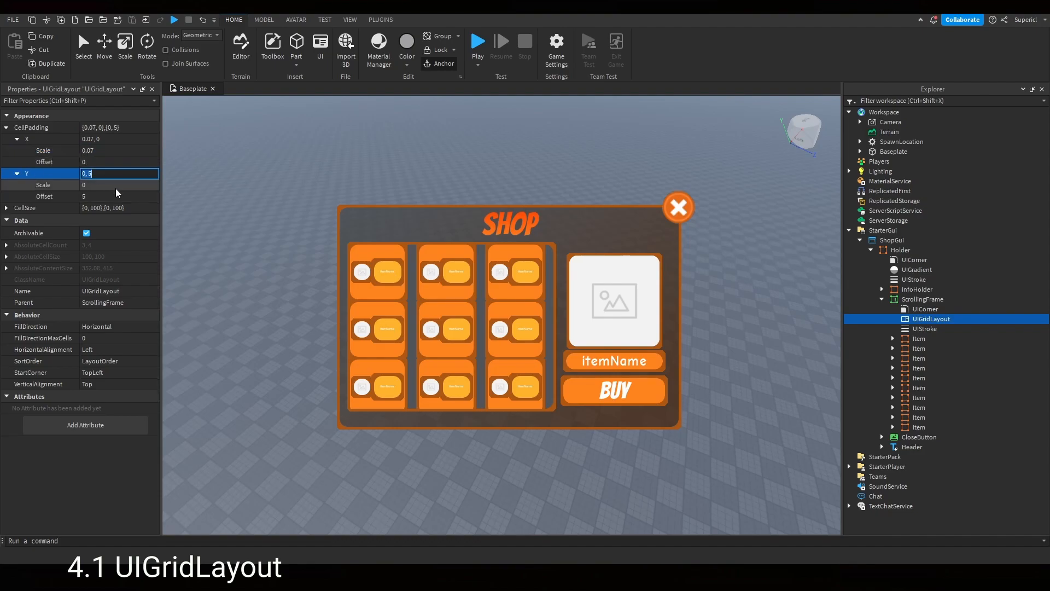
pyautogui.click(119, 196)
pyautogui.write('0')
pyautogui.press('Return')
pyautogui.click(120, 185)
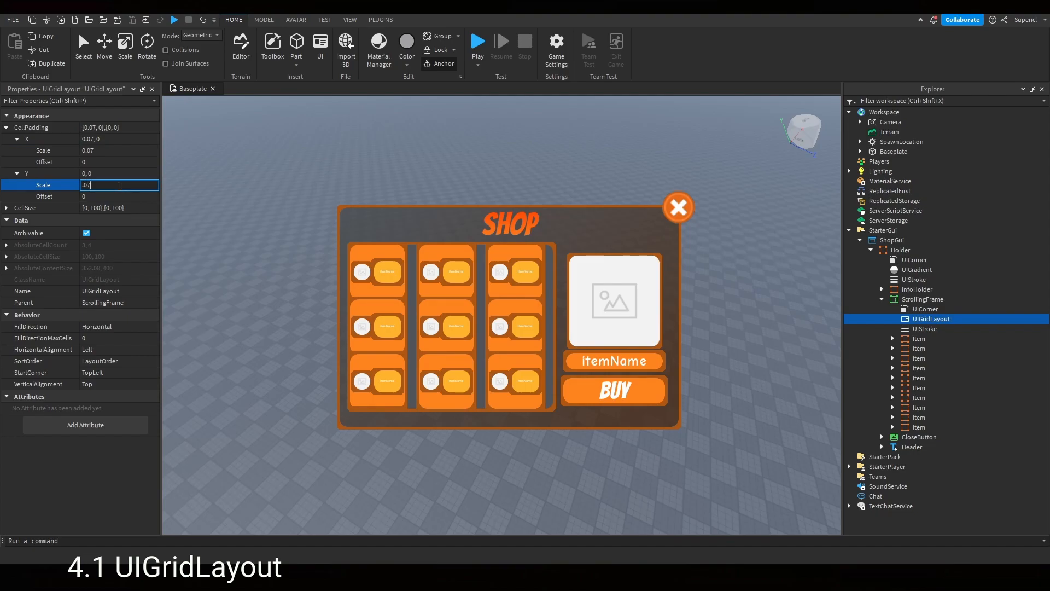
pyautogui.write('.07')
pyautogui.press('Return')
pyautogui.write('.05')
pyautogui.press('Return')
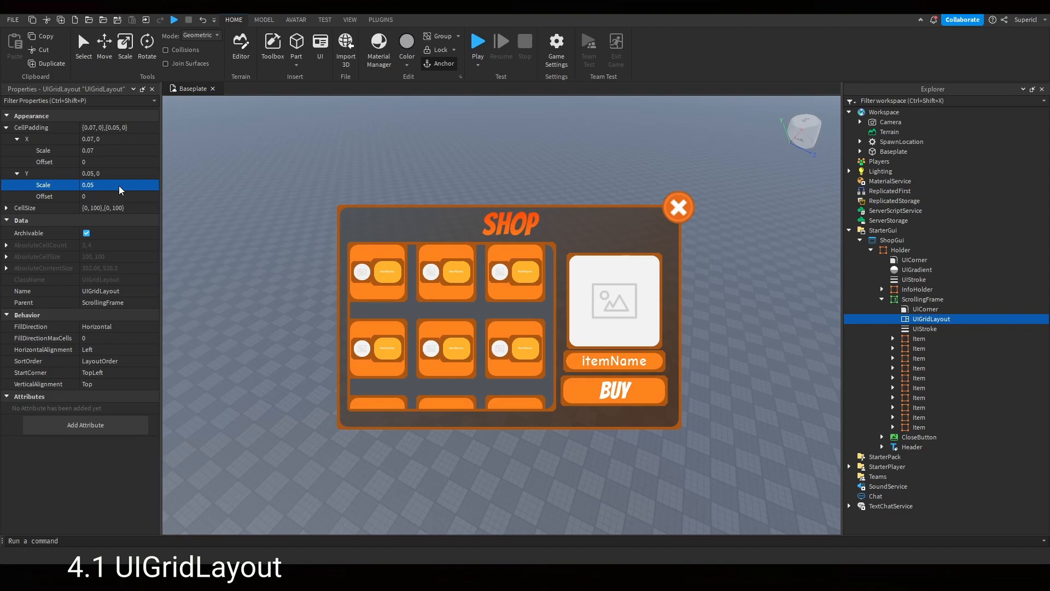
pyautogui.click(119, 185)
pyautogui.write('.03')
pyautogui.press('Return')
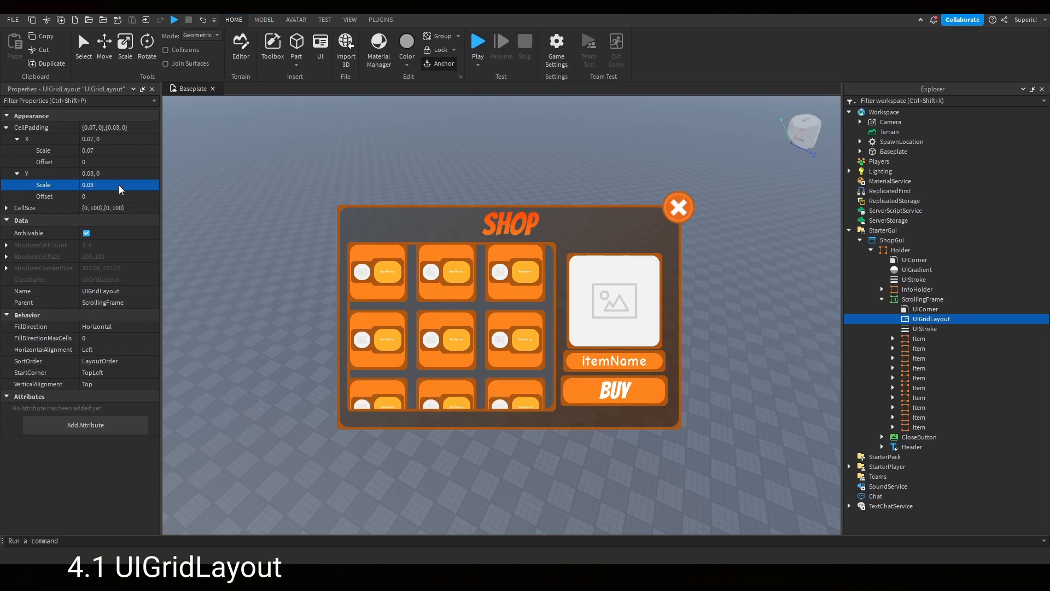
# - Set the UIGridLayout's CellSize Y offset to 0
pyautogui.click(6, 208)
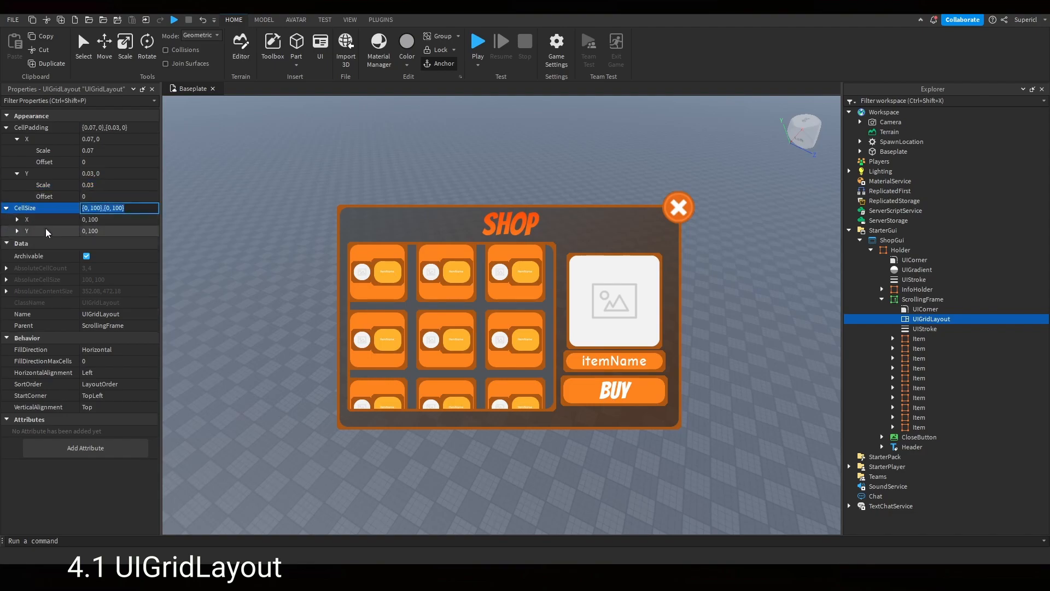
pyautogui.click(16, 231)
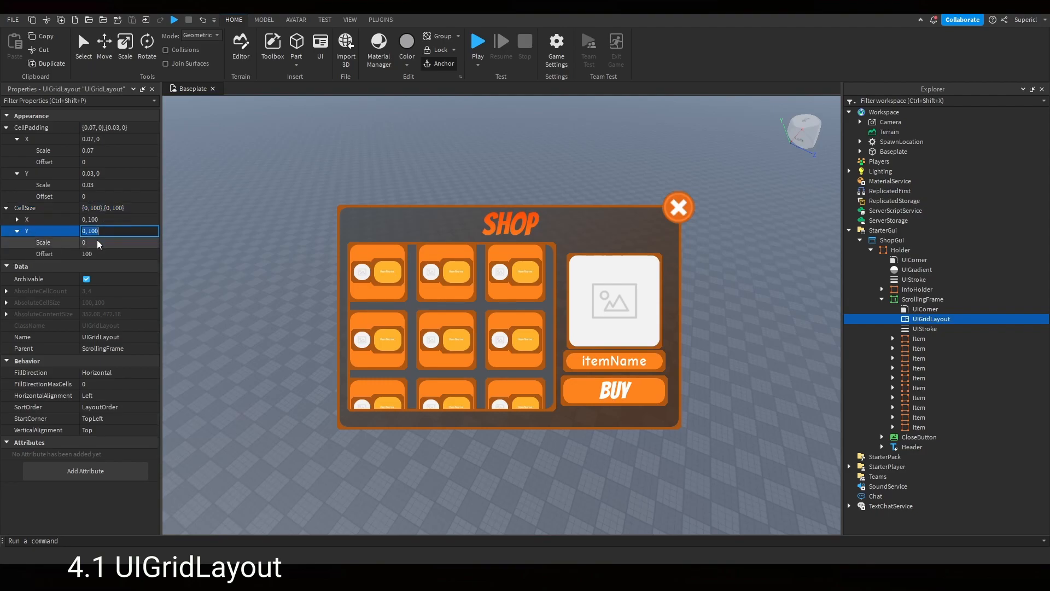
pyautogui.click(103, 253)
pyautogui.write('0')
pyautogui.press('Return')
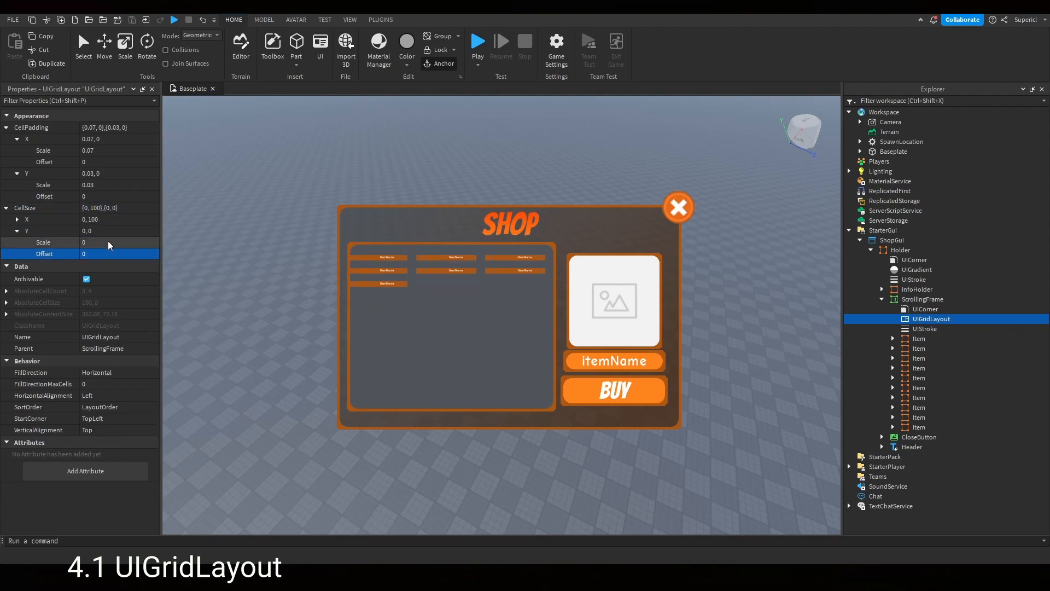
# - Set the UIGridLayout's CellSize Y scale to 0.1
pyautogui.click(108, 242)
pyautogui.write('0.1')
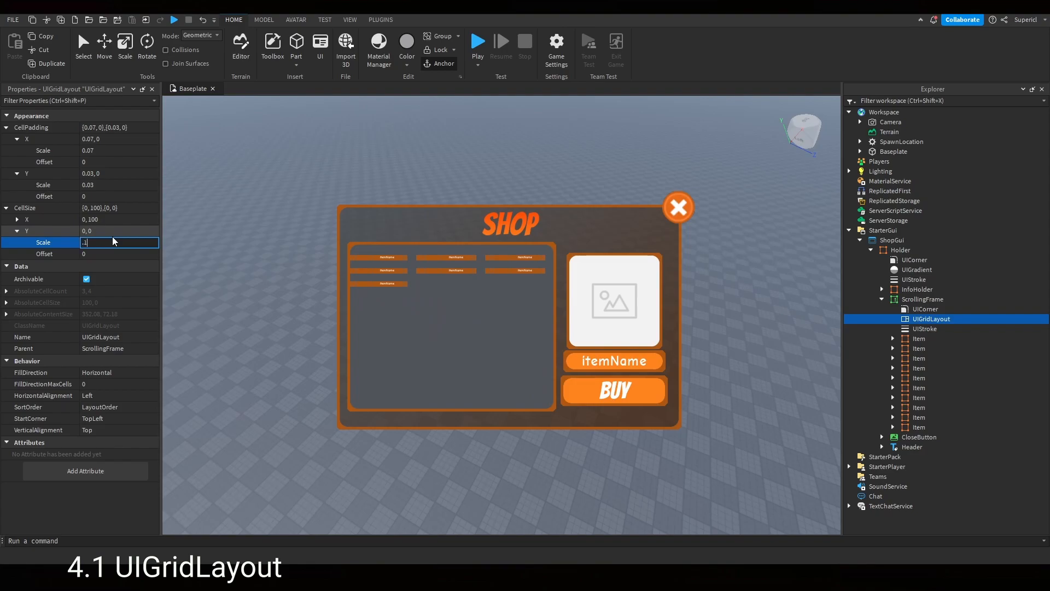
pyautogui.press('Return')
pyautogui.click(113, 241)
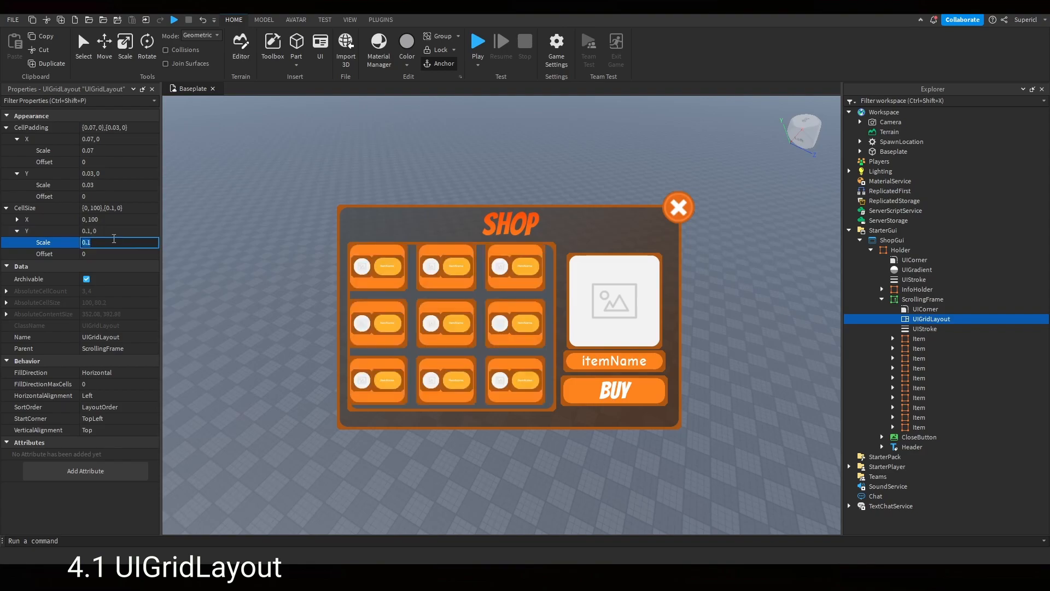
# - Expand CellSize X and set it to scale 0.4 with offset 0
pyautogui.click(11, 219)
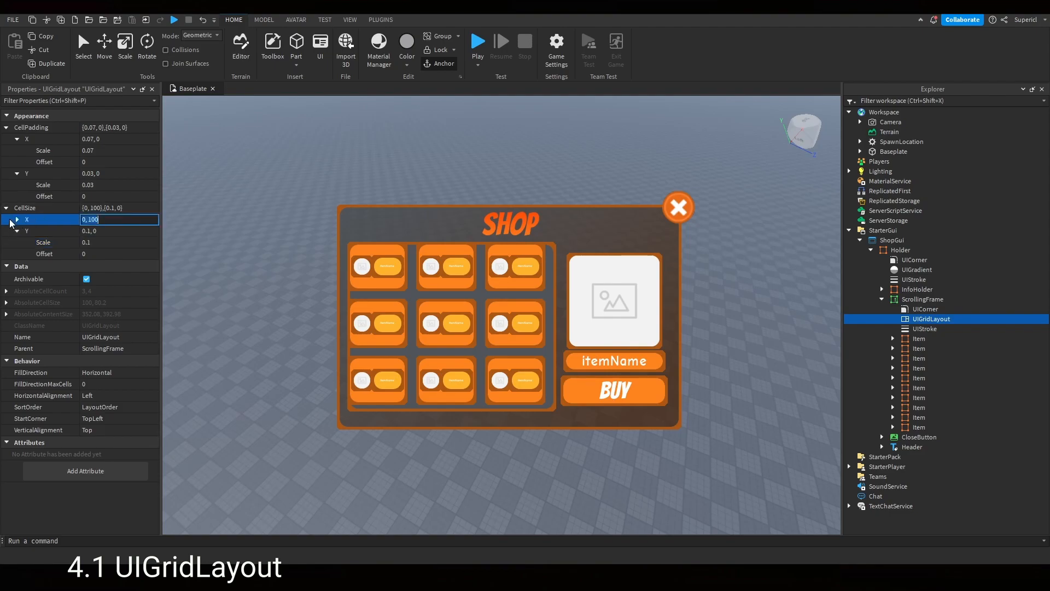
pyautogui.click(17, 219)
pyautogui.click(103, 244)
pyautogui.write('0')
pyautogui.click(113, 230)
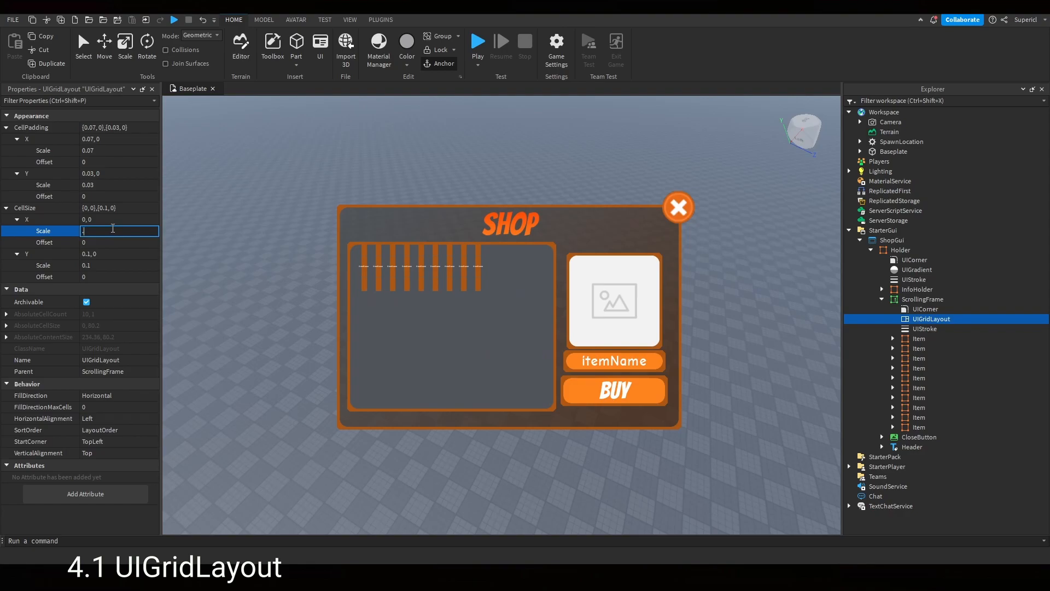
pyautogui.write('.4')
pyautogui.press('Return')
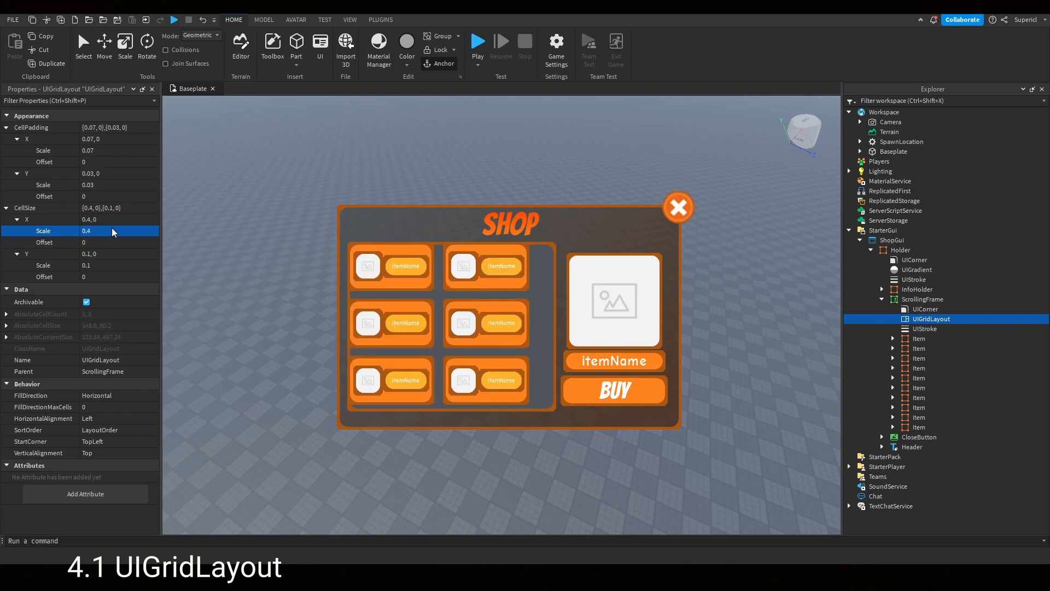
# - Set the UIGridLayout's CellSize X scale to 1
pyautogui.scroll(-2, 459, 325)
pyautogui.scroll(2, 458, 325)
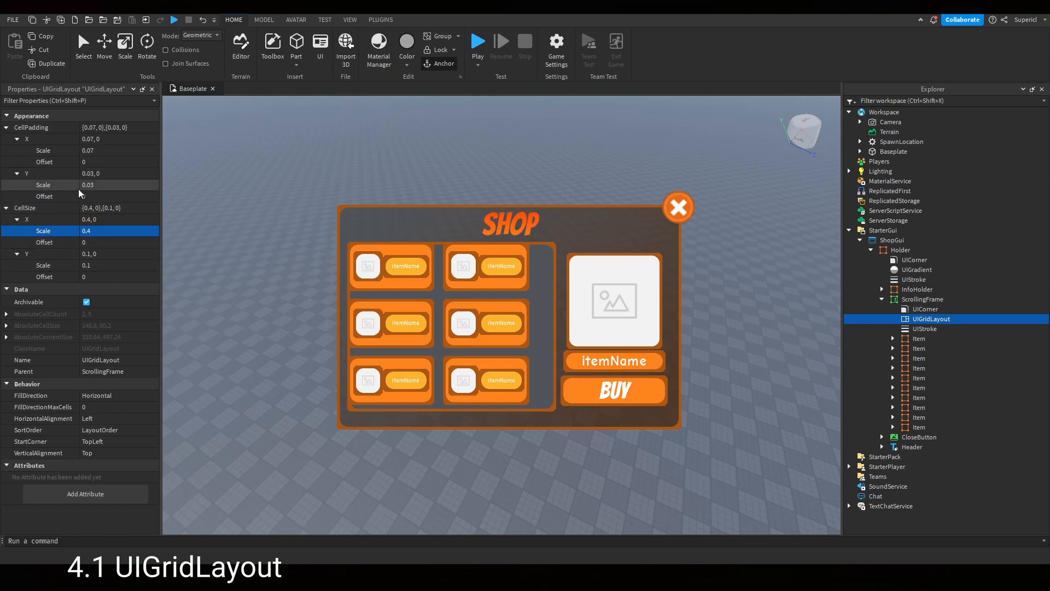
pyautogui.click(126, 230)
pyautogui.write('.4')
pyautogui.press('Return')
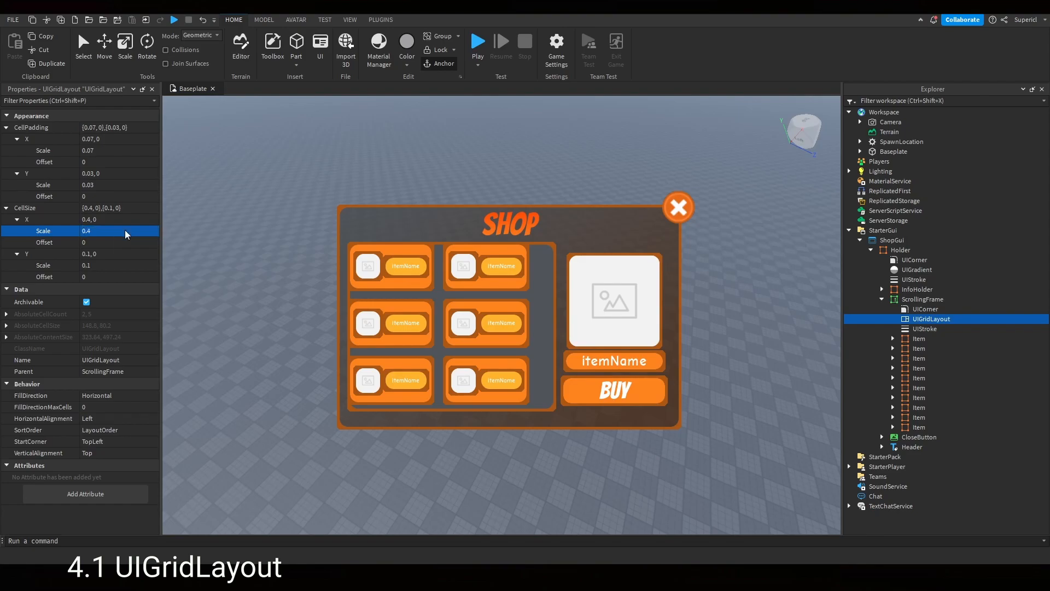
pyautogui.click(121, 229)
pyautogui.write('1')
pyautogui.press('Return')
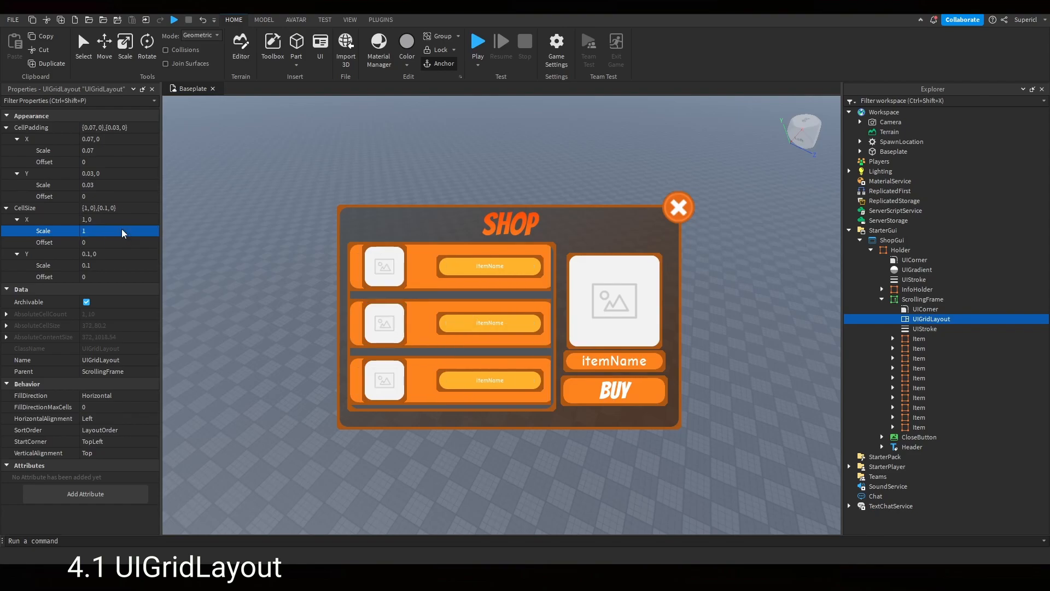
# - Set the UIGridLayout's CellSize Y scale to 0.2
pyautogui.click(115, 265)
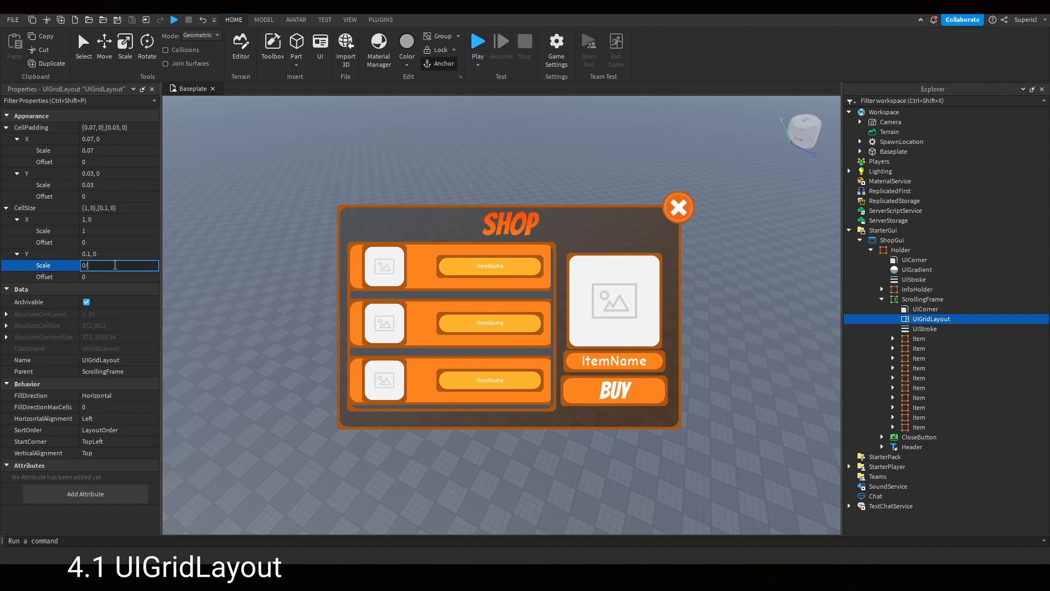
pyautogui.write('0.2')
pyautogui.press('Return')
# - Delete the UIGridLayout from the ScrollingFrame
pyautogui.scroll(-2, 461, 329)
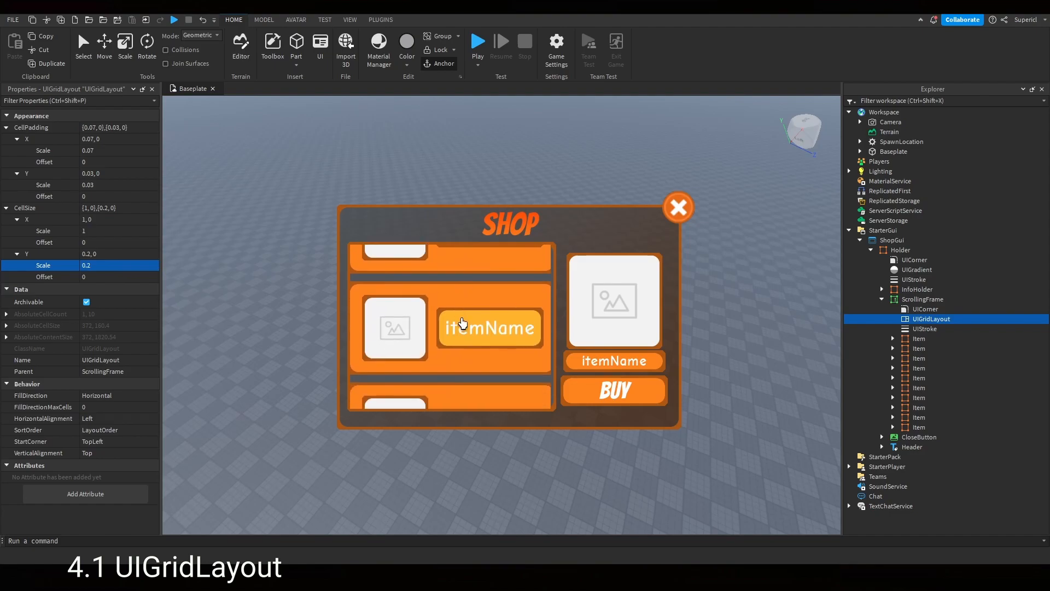
pyautogui.scroll(2, 458, 320)
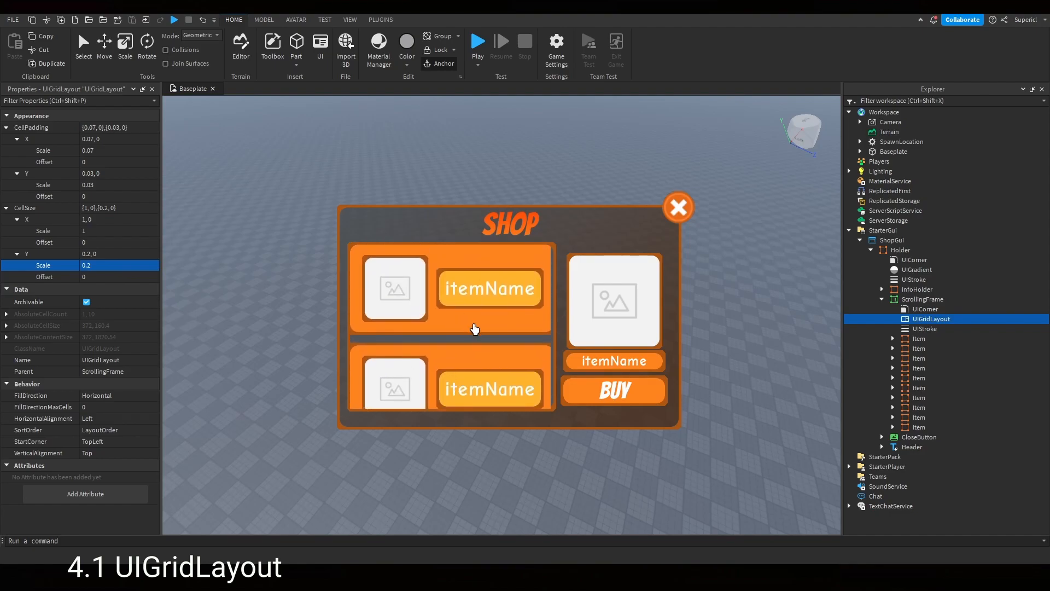
pyautogui.scroll(-2, 474, 329)
pyautogui.scroll(2, 476, 329)
pyautogui.press('Delete')
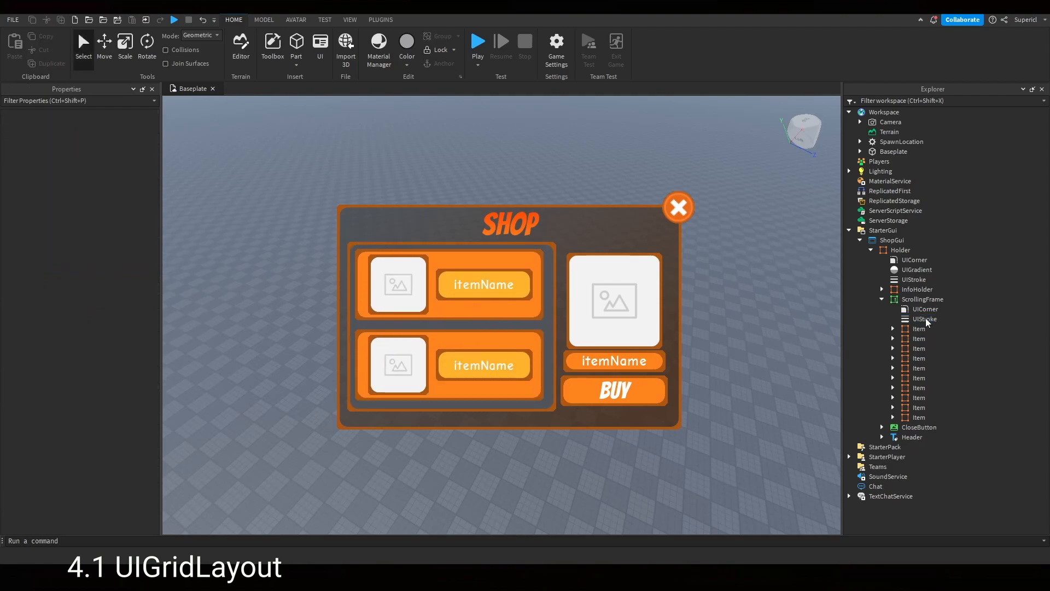
# - Insert a UITableLayout into the ScrollingFrame
pyautogui.click(950, 300)
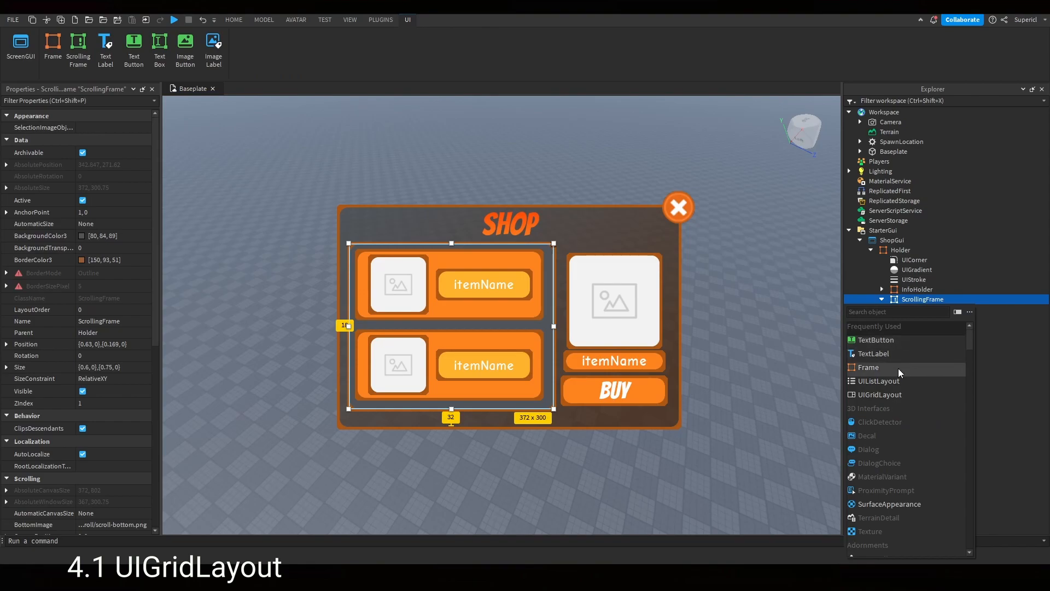
pyautogui.write('uitabl')
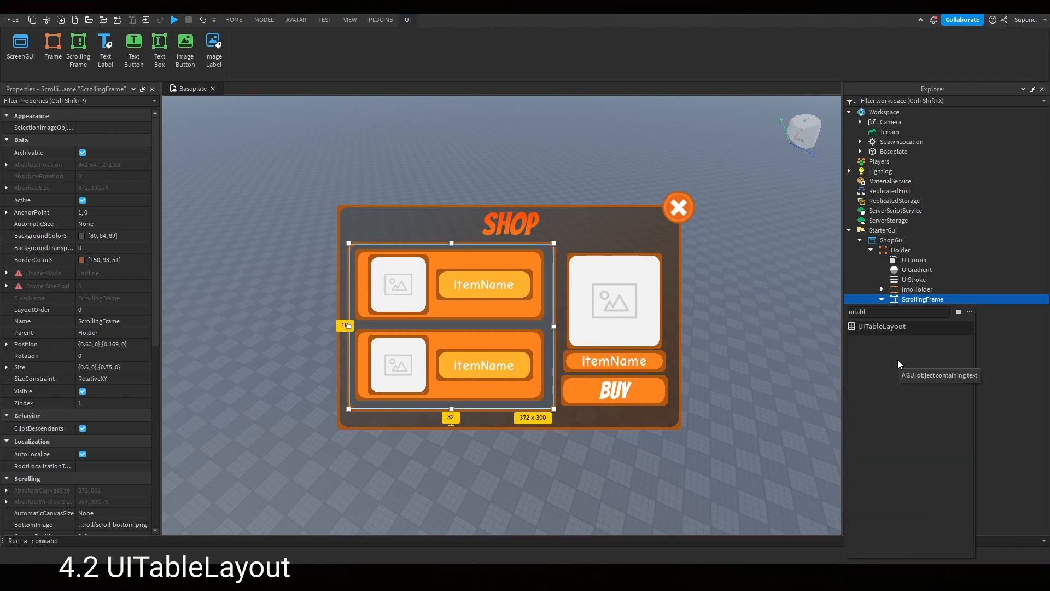
pyautogui.click(927, 326)
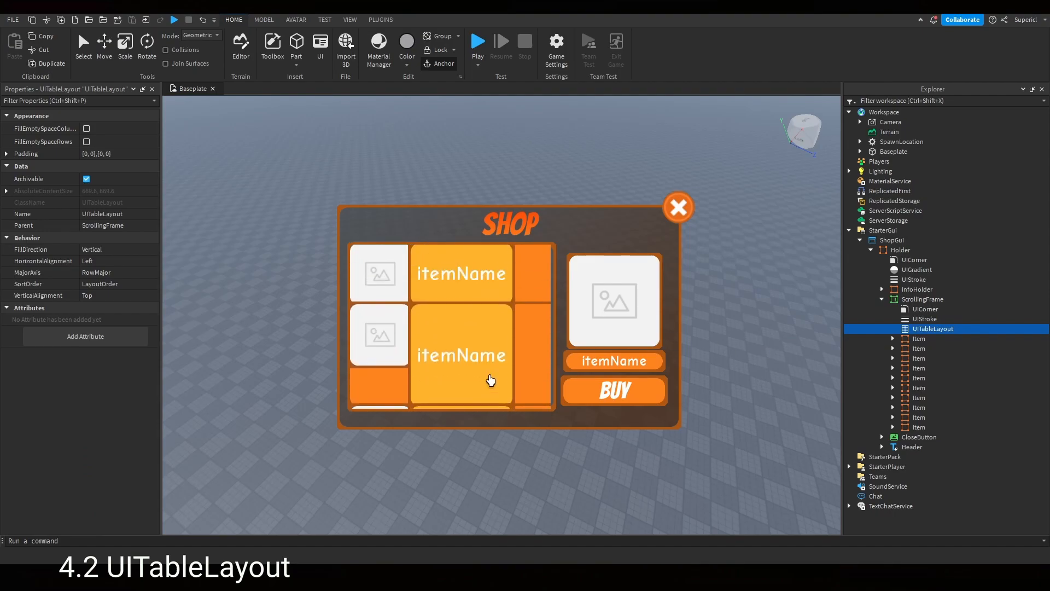
# - Scroll through the ScrollingFrame to examine how the UITableLayout arranges the items
pyautogui.scroll(-5, 489, 380)
pyautogui.scroll(5, 488, 380)
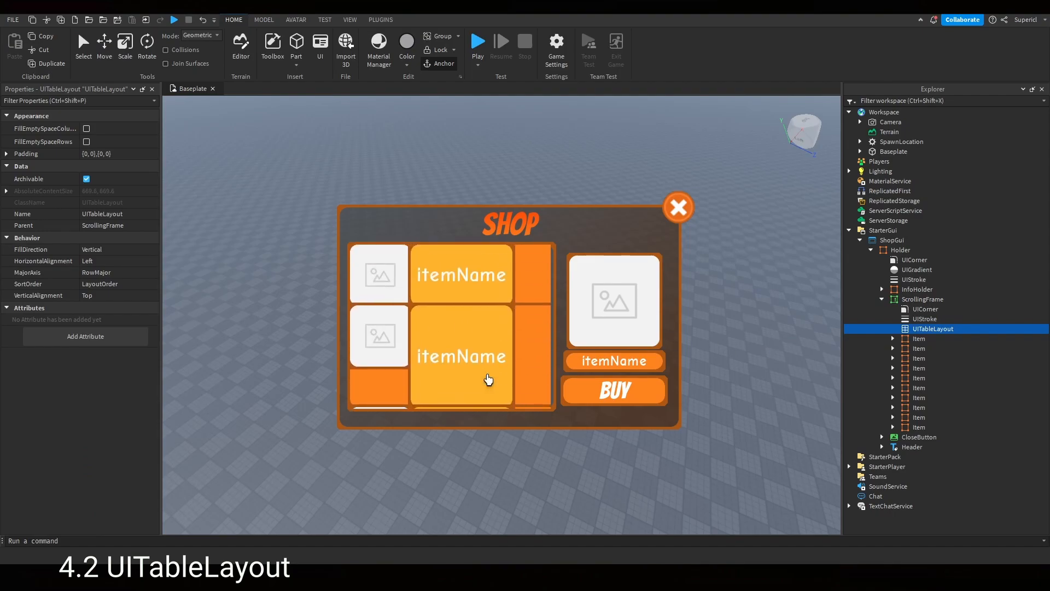
pyautogui.scroll(-5, 488, 379)
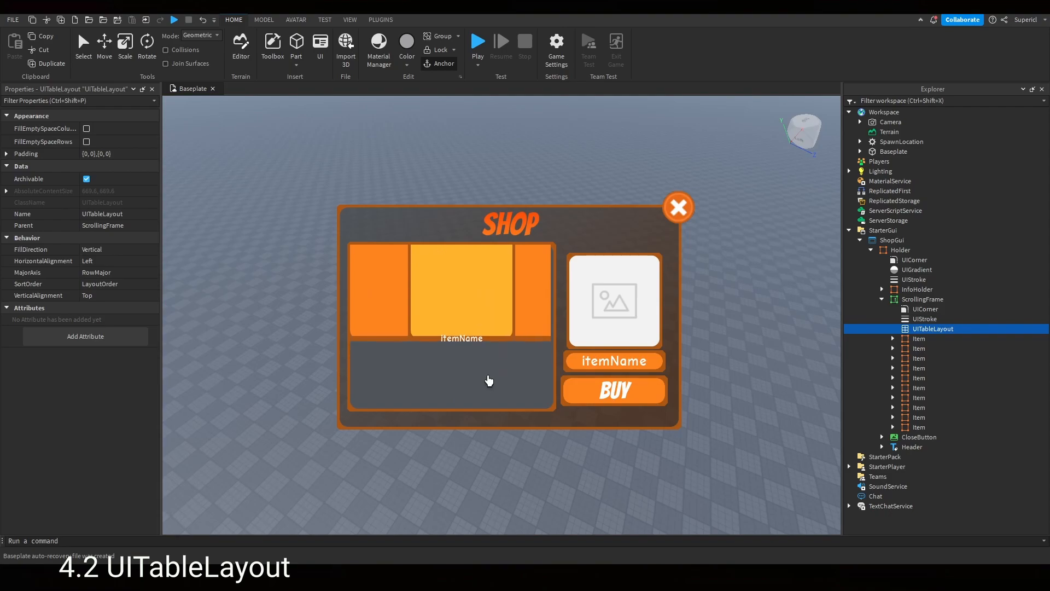
pyautogui.scroll(5, 489, 381)
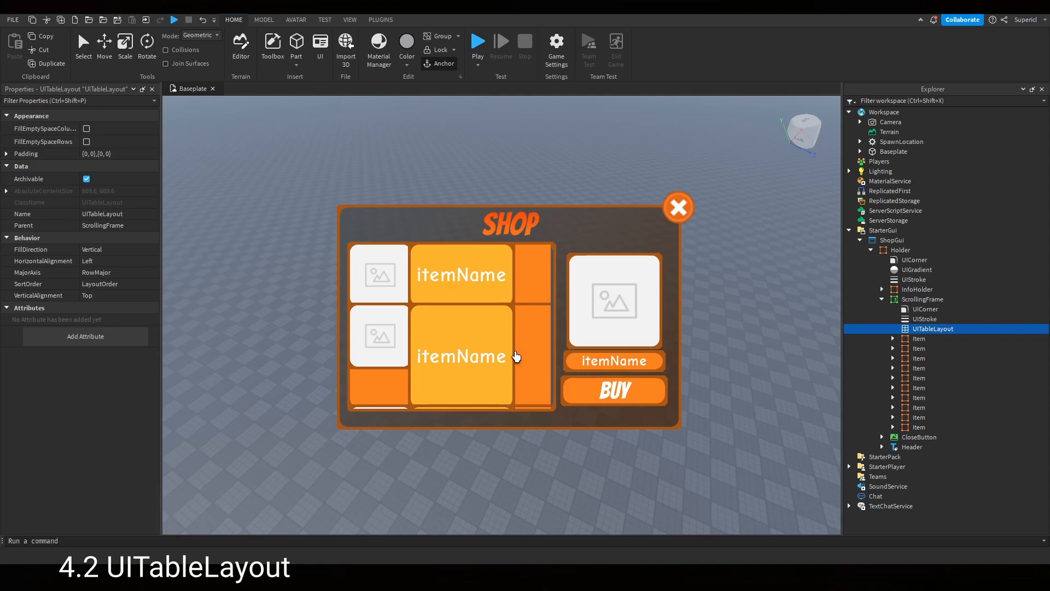
pyautogui.scroll(-3, 512, 356)
pyautogui.scroll(3, 511, 354)
pyautogui.scroll(-5, 511, 317)
pyautogui.scroll(5, 511, 317)
pyautogui.scroll(-2, 388, 331)
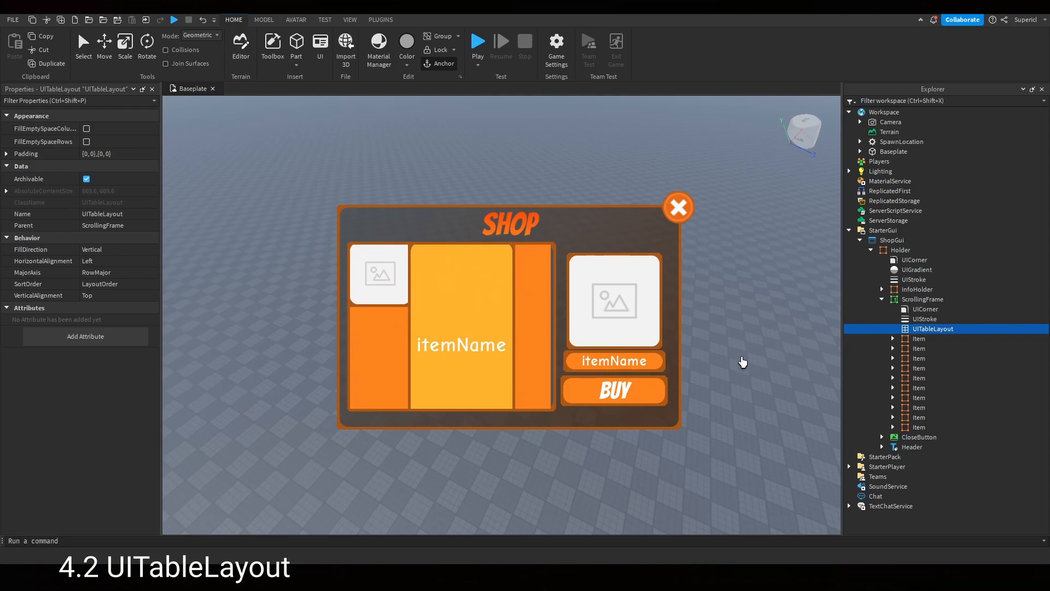
pyautogui.scroll(2, 465, 330)
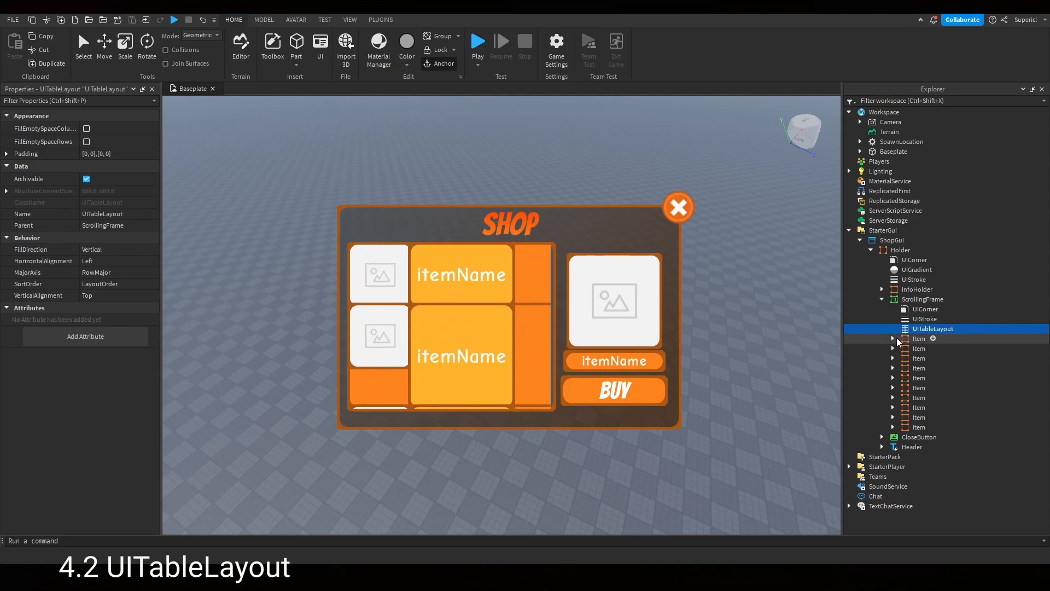
# - Inspect the first Item's children and the ScrollingFrame's hierarchy in the explorer
pyautogui.click(893, 339)
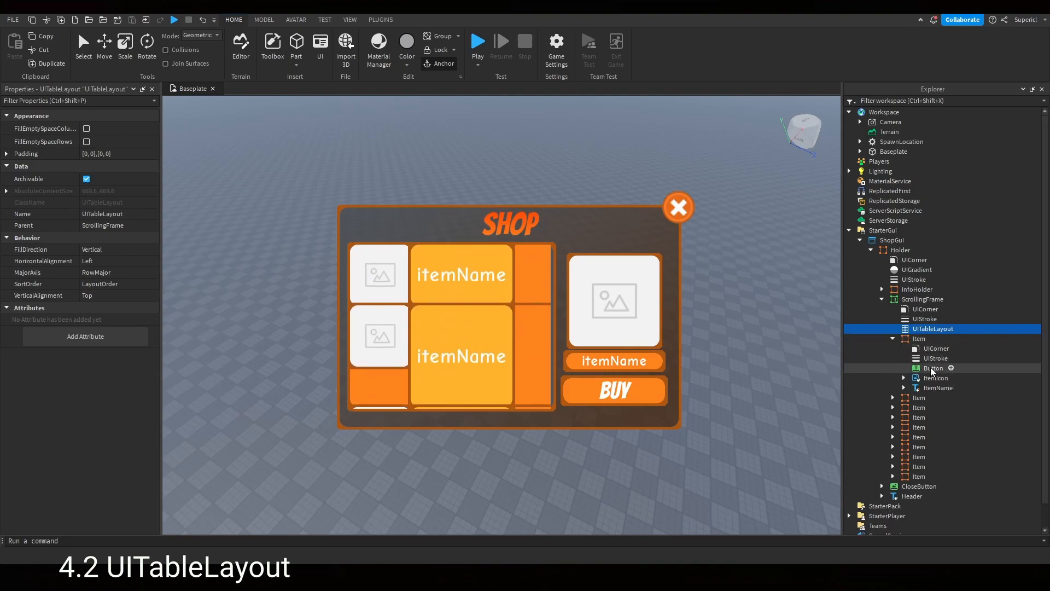
pyautogui.click(917, 339)
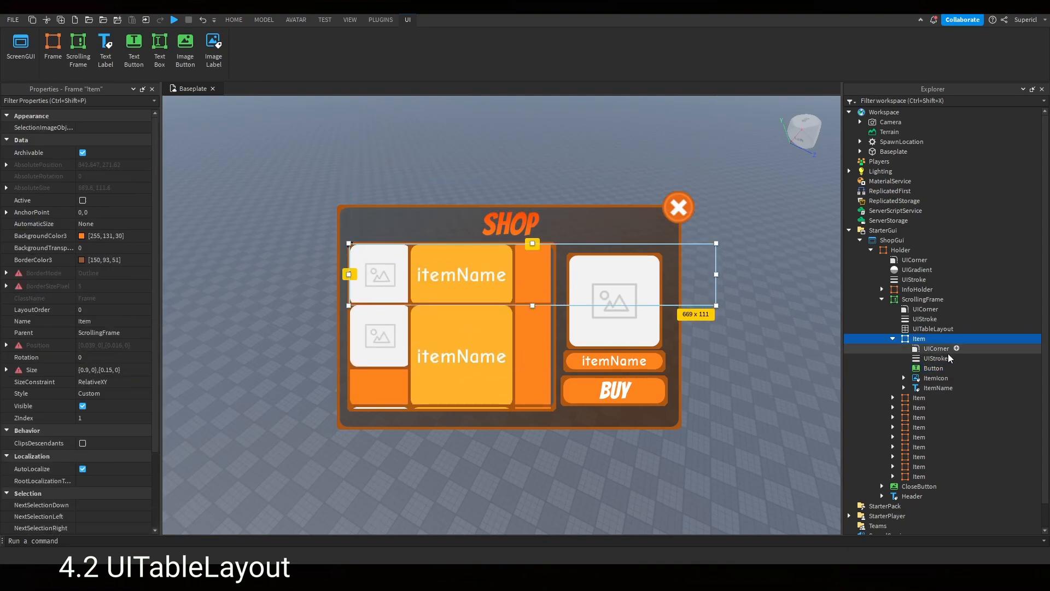
pyautogui.click(892, 339)
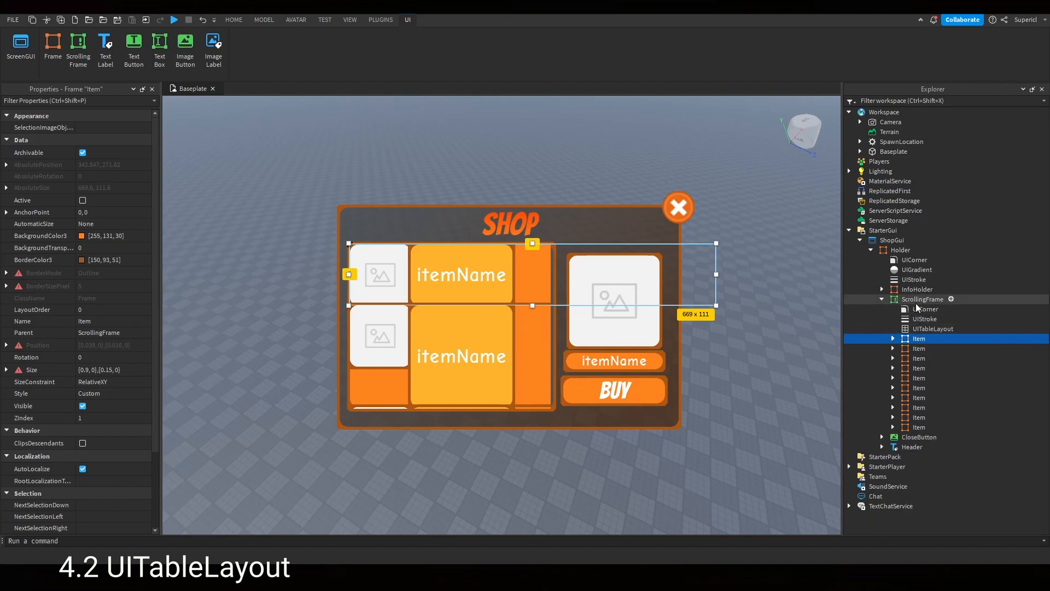
pyautogui.click(922, 300)
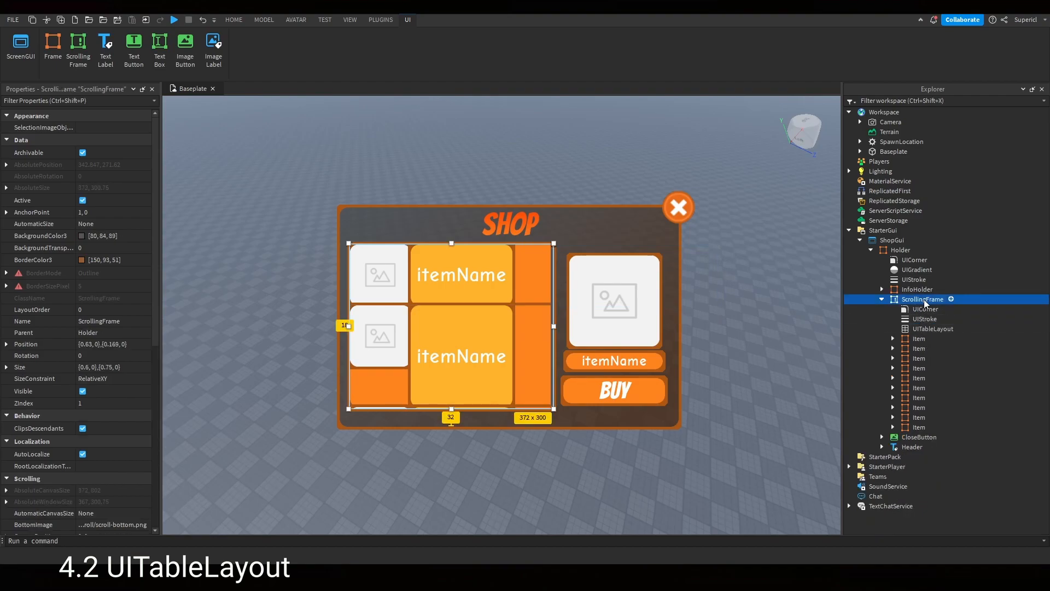
pyautogui.click(901, 341)
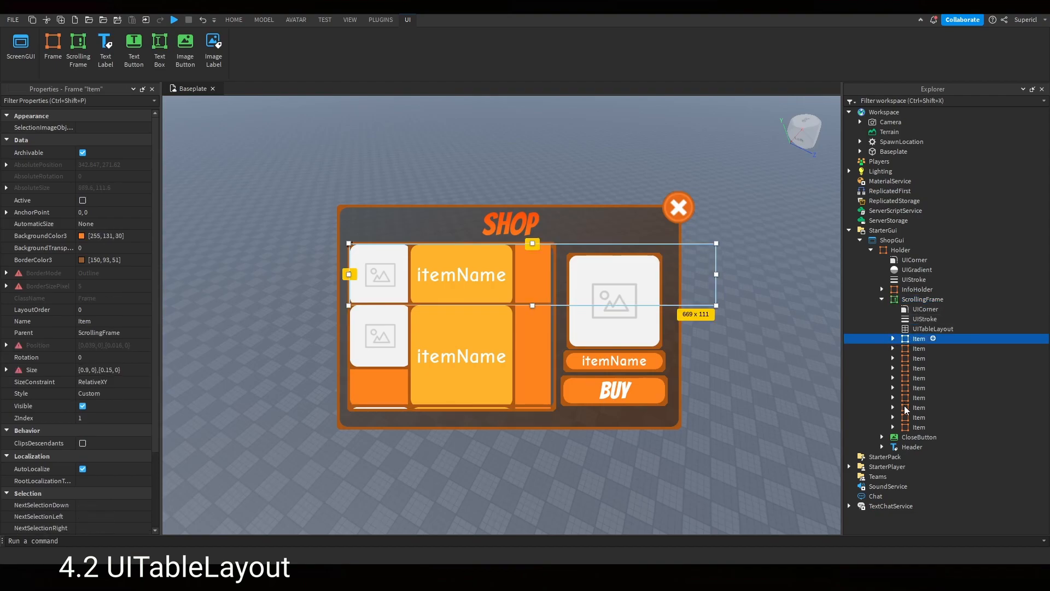
pyautogui.click(893, 338)
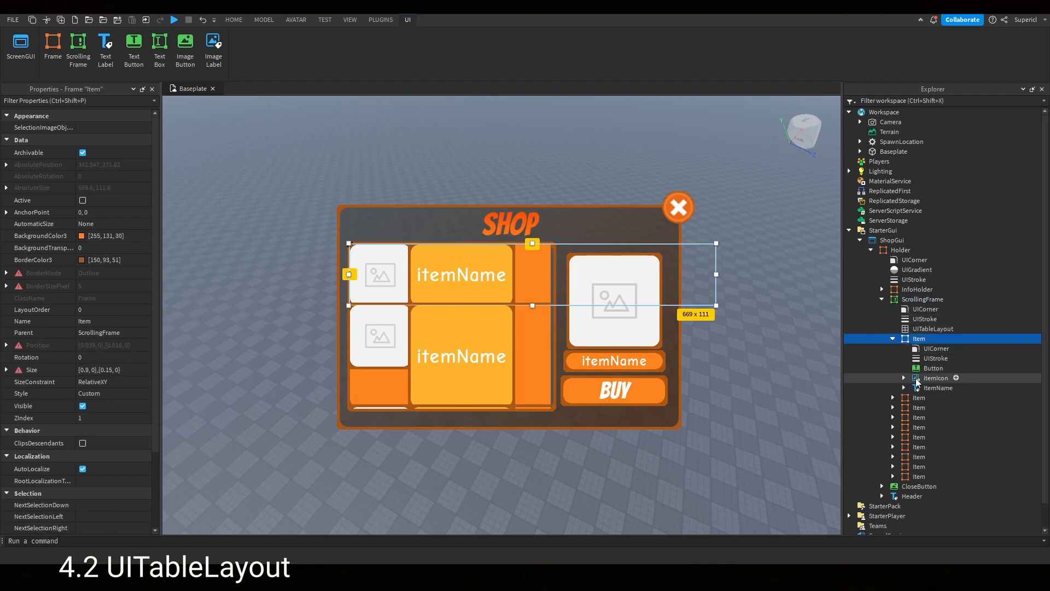
pyautogui.click(892, 339)
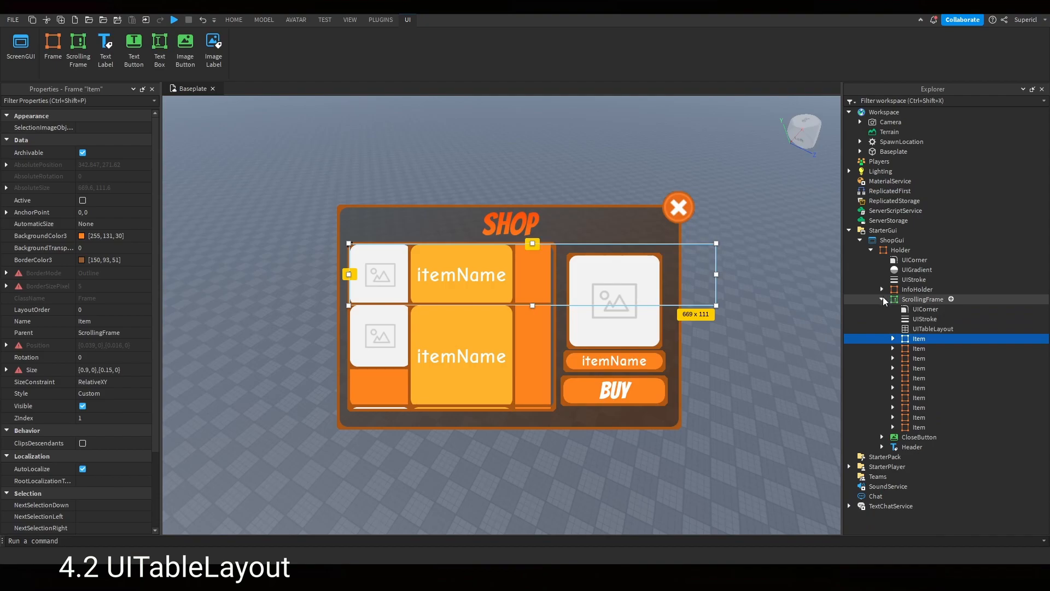
pyautogui.click(883, 299)
pyautogui.click(882, 299)
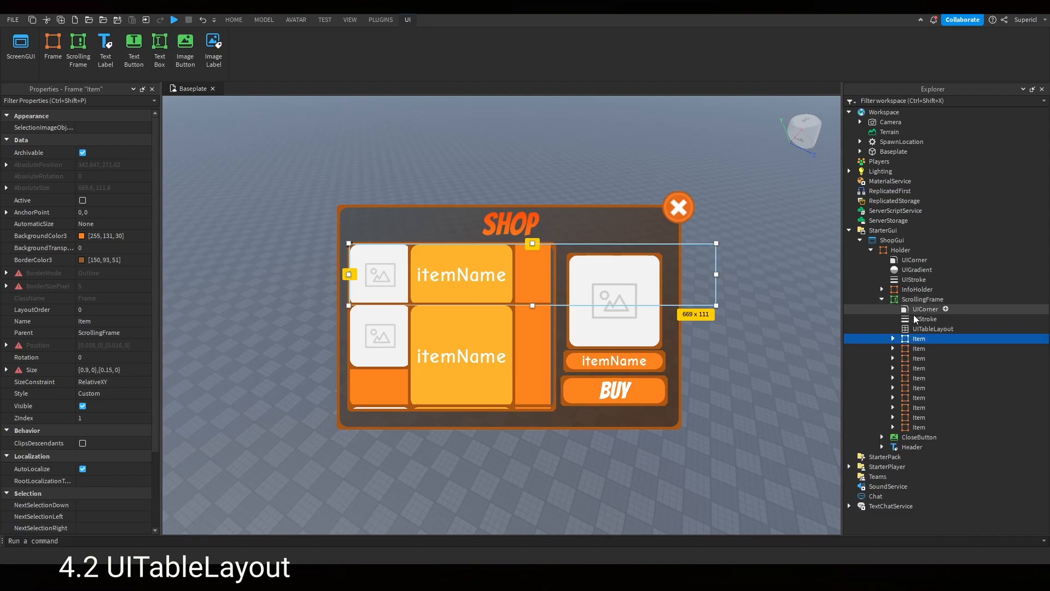
# - Toggle the UITableLayout's FillEmptySpaceColumns and FillEmptySpaceRows options on and back off
pyautogui.click(918, 329)
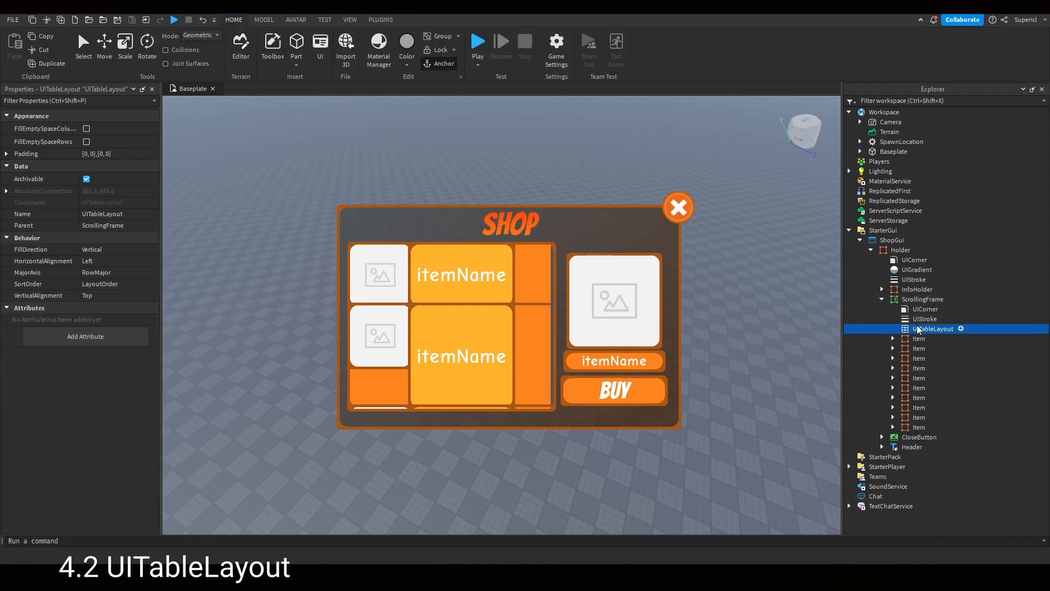
pyautogui.click(86, 129)
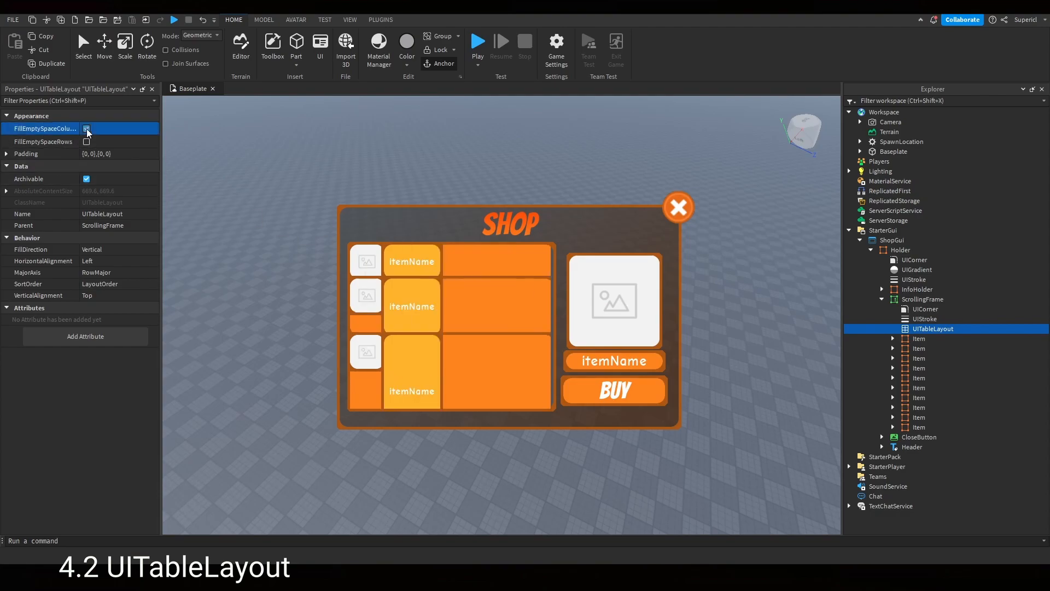
pyautogui.click(88, 141)
pyautogui.click(87, 142)
pyautogui.click(88, 128)
# - Delete the UITableLayout from the ScrollingFrame
pyautogui.scroll(-4, 497, 347)
pyautogui.scroll(4, 495, 345)
pyautogui.scroll(-3, 495, 344)
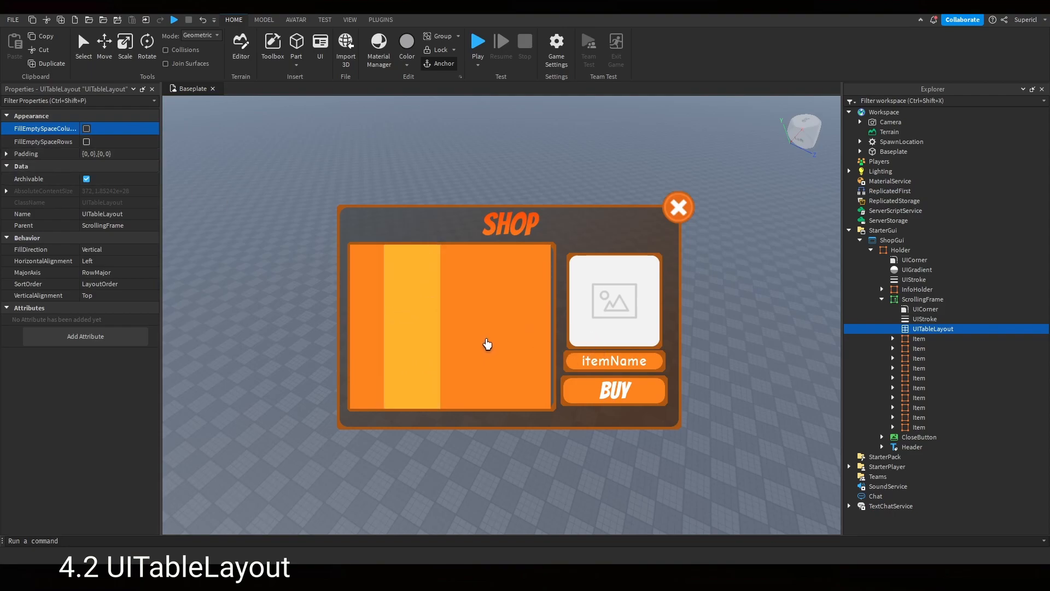
pyautogui.scroll(3, 478, 351)
pyautogui.scroll(-3, 471, 351)
pyautogui.scroll(3, 470, 350)
pyautogui.scroll(-3, 469, 352)
pyautogui.scroll(3, 487, 350)
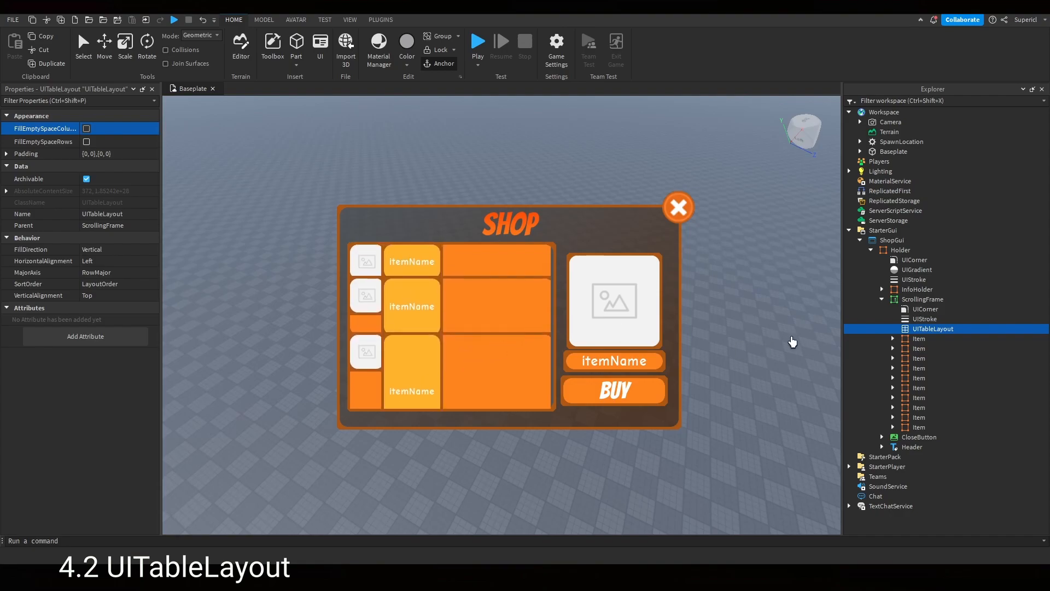
pyautogui.press('Delete')
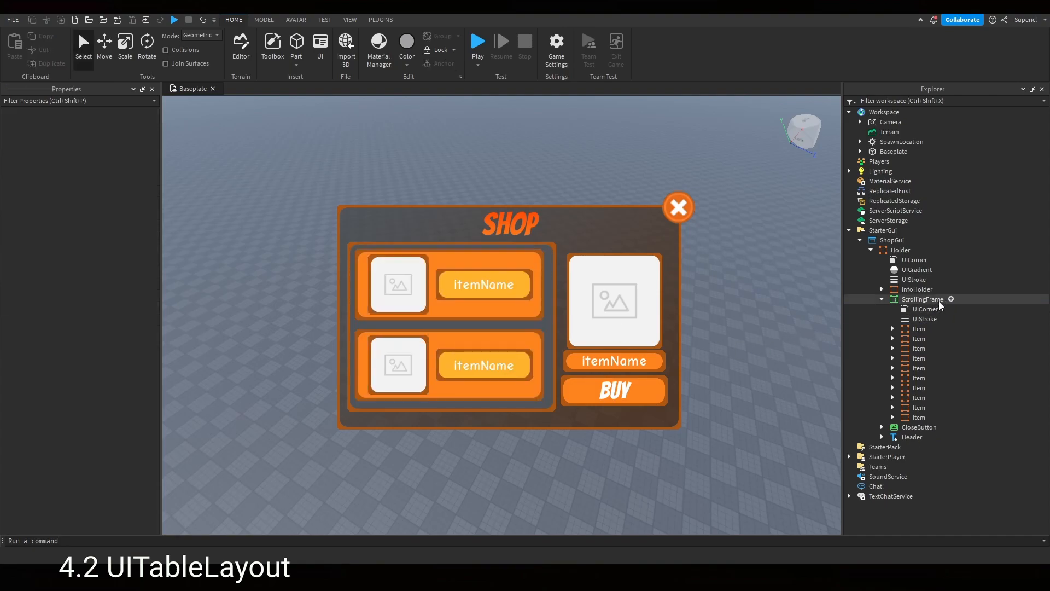
# - Insert a UIListLayout into the ScrollingFrame and scroll through the list to preview the arrangement
pyautogui.click(951, 300)
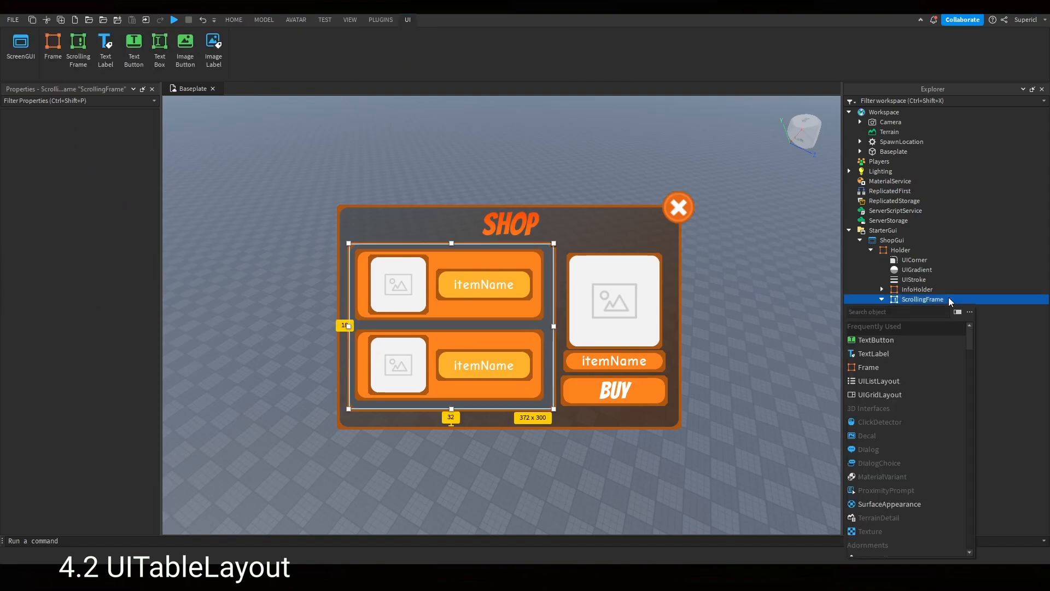
pyautogui.write('ui')
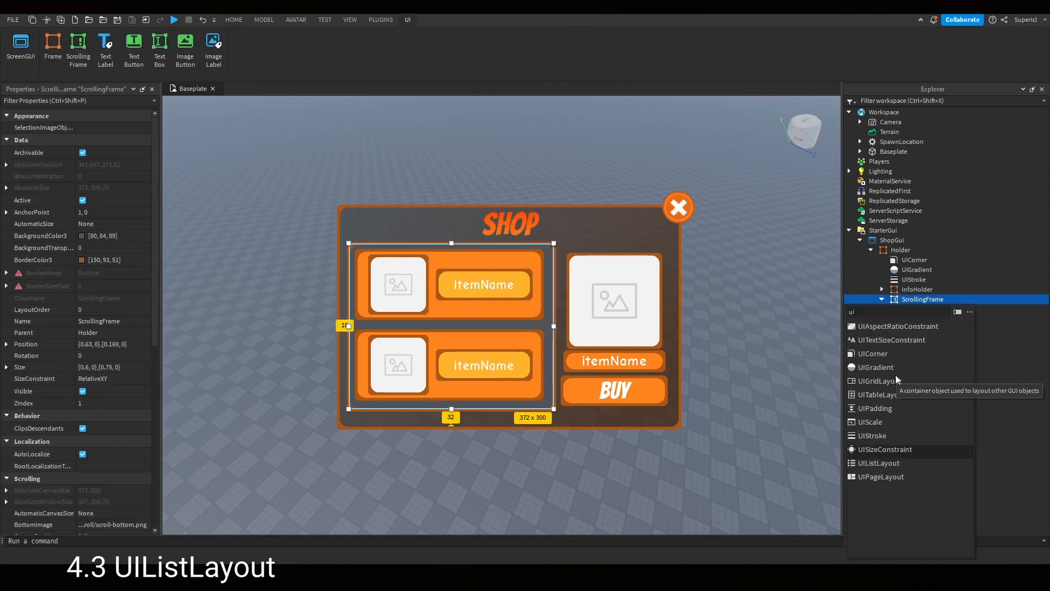
pyautogui.write('list')
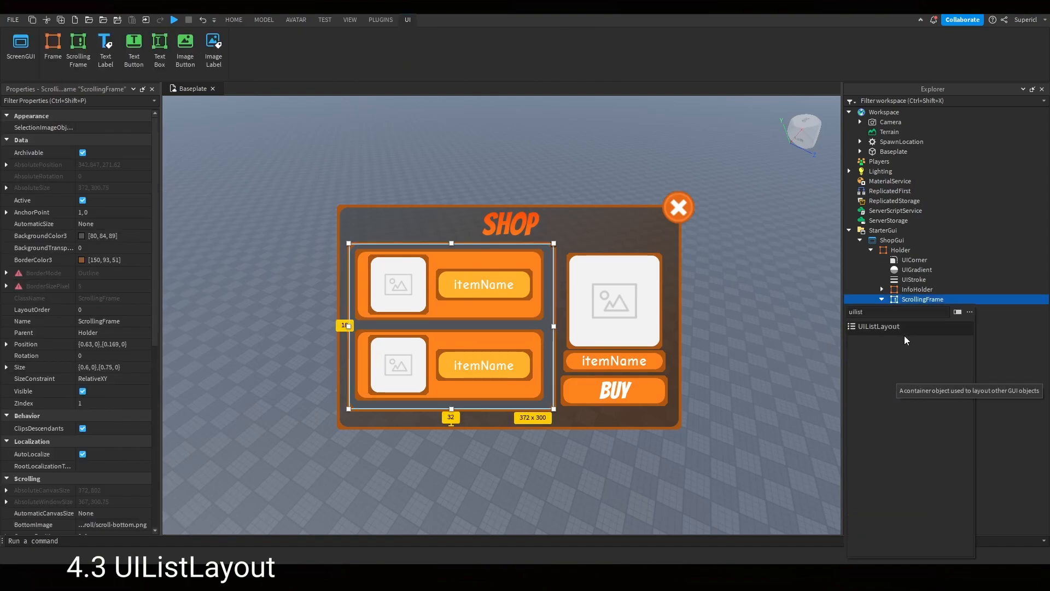
pyautogui.click(900, 326)
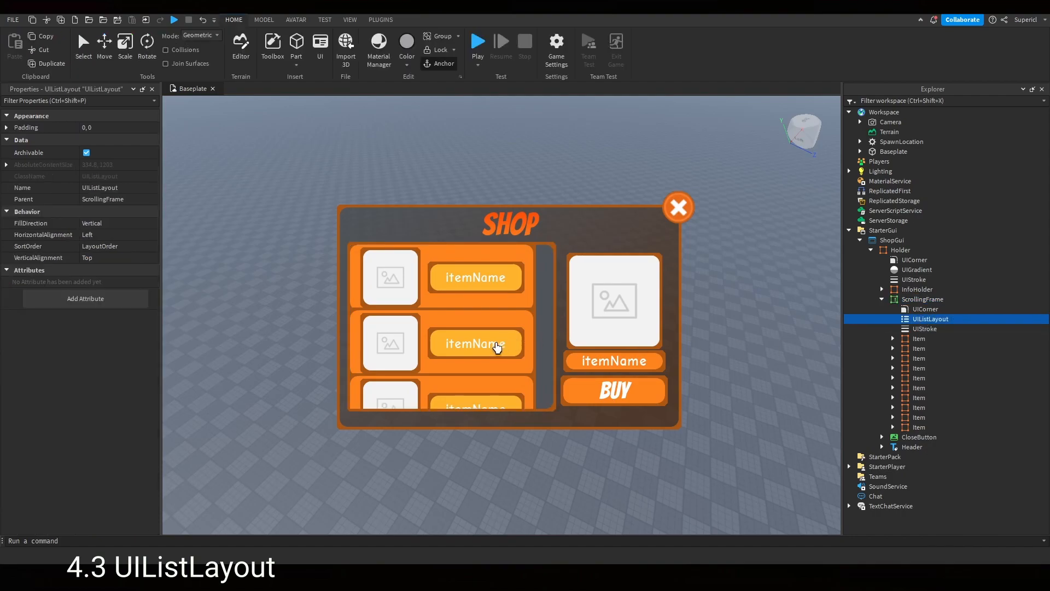
pyautogui.scroll(-3, 495, 346)
pyautogui.scroll(1, 496, 346)
# - Set the UIListLayout's Padding scale to 0.03
pyautogui.click(86, 127)
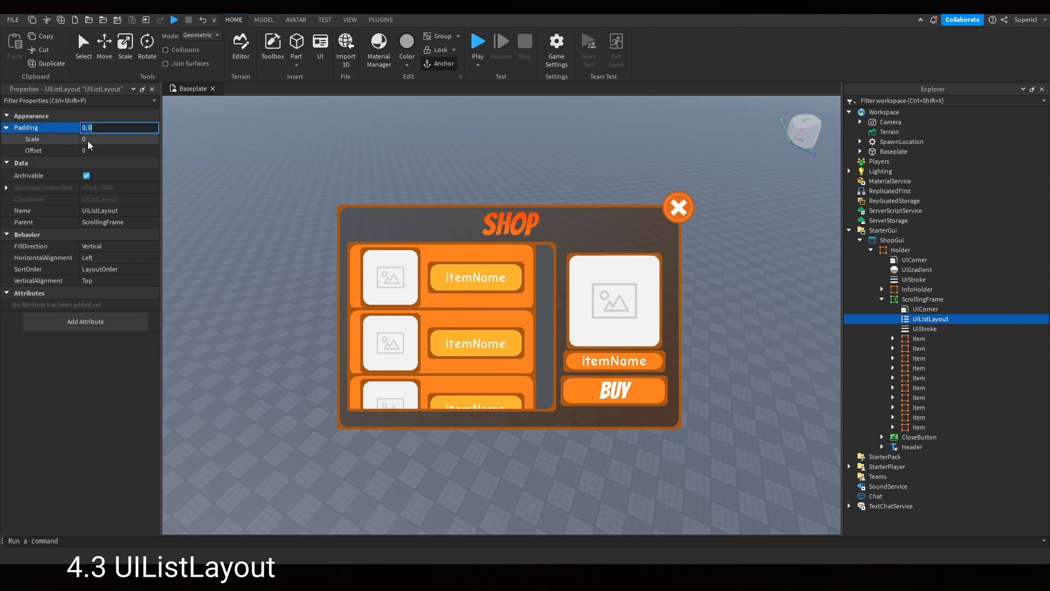
pyautogui.click(121, 140)
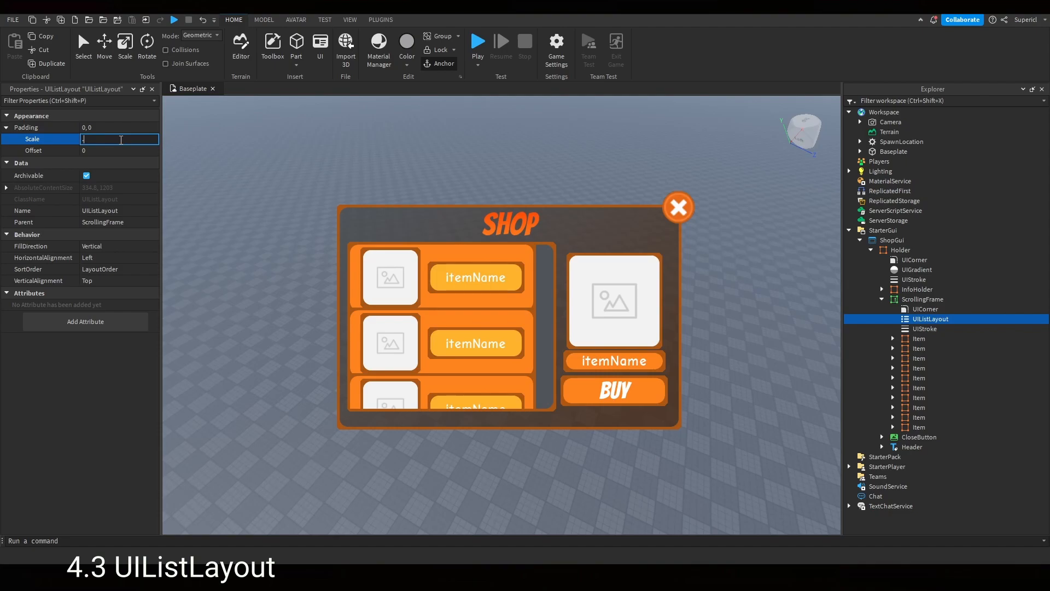
pyautogui.write('.07')
pyautogui.press('Return')
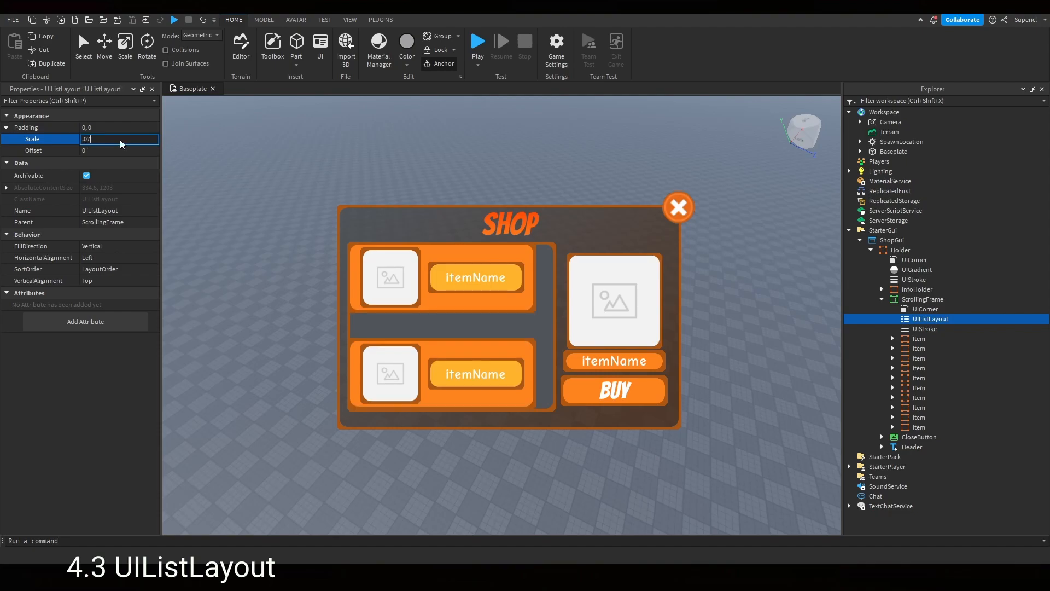
pyautogui.click(121, 139)
pyautogui.press('BackSpace')
pyautogui.write('3')
pyautogui.press('Return')
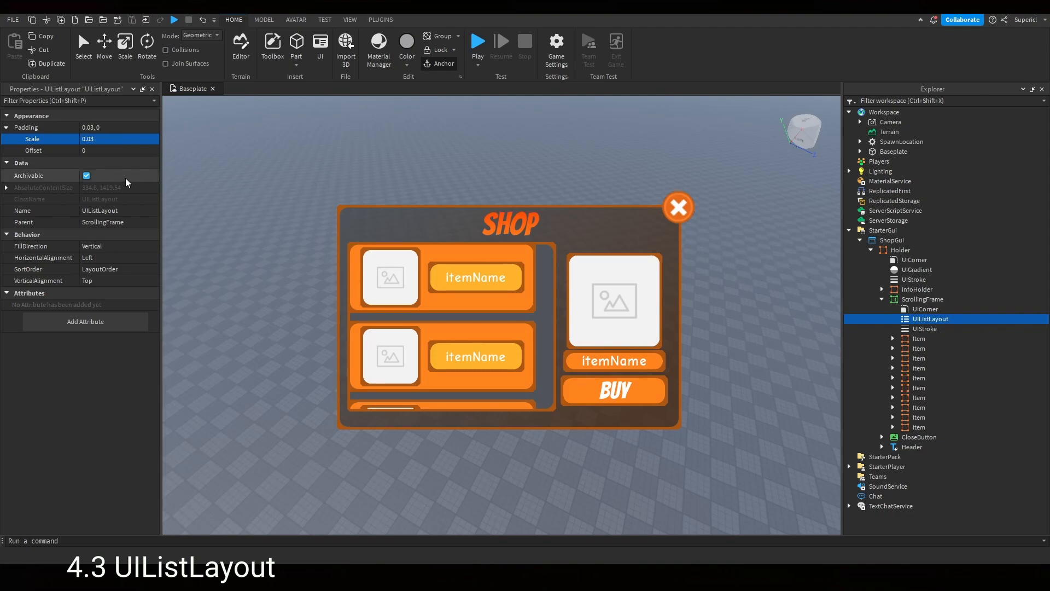
# - Set the UIListLayout's HorizontalAlignment to Center
pyautogui.scroll(-2, 457, 350)
pyautogui.scroll(2, 453, 353)
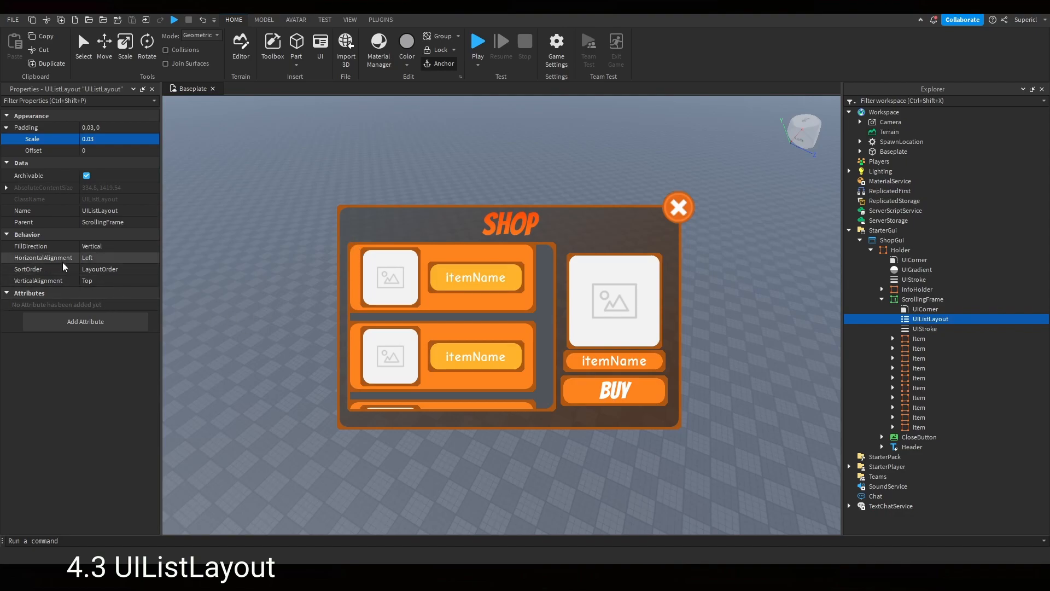
pyautogui.click(105, 261)
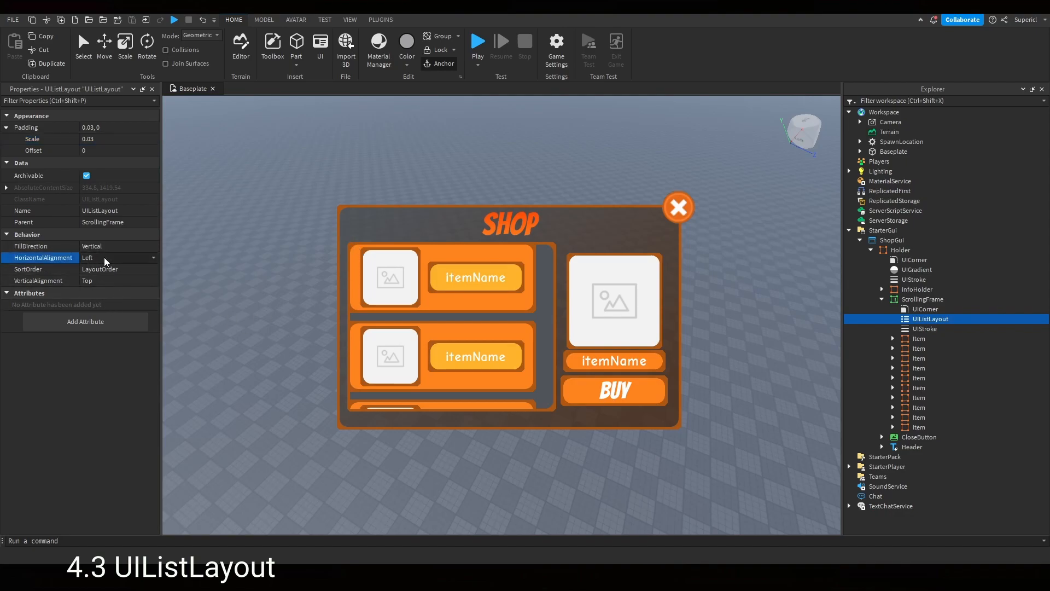
pyautogui.click(110, 262)
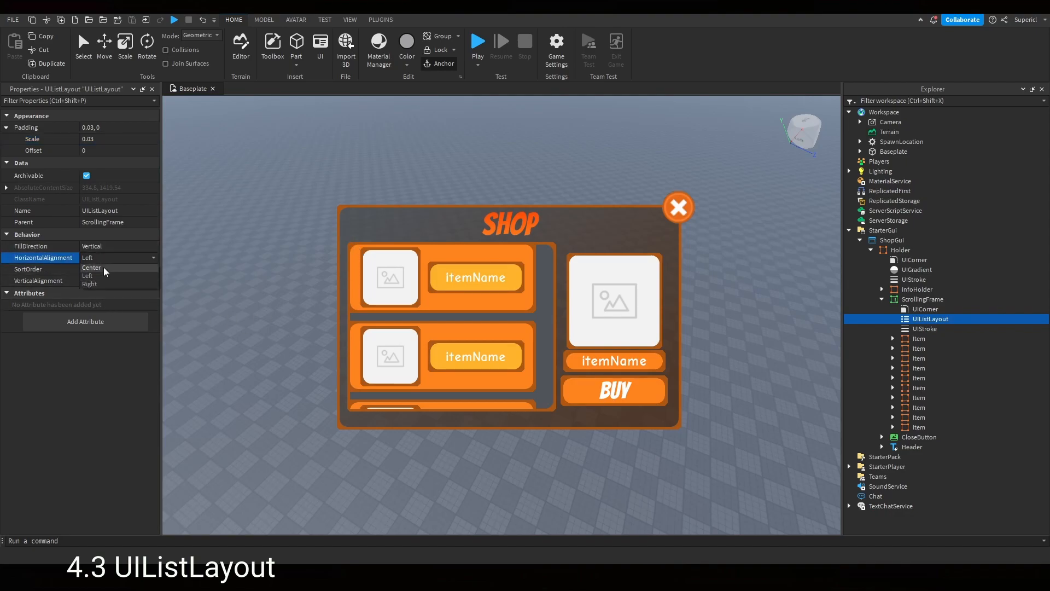
pyautogui.click(116, 270)
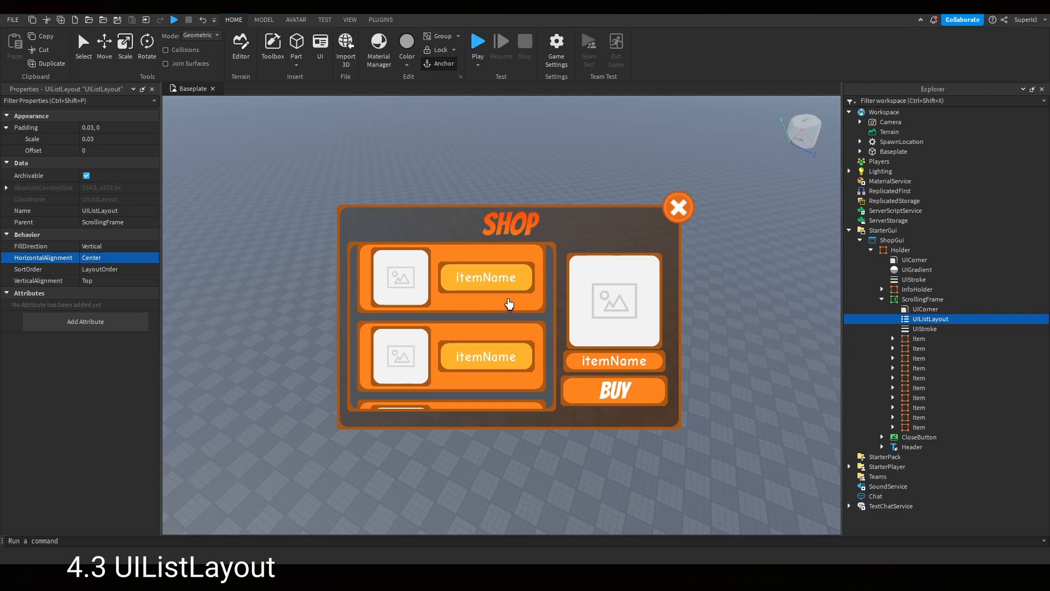
pyautogui.scroll(-1, 494, 316)
pyautogui.scroll(-1, 491, 317)
pyautogui.scroll(3, 493, 307)
# - Add a UIPadding to the ScrollingFrame and set its PaddingTop scale to 0.03
pyautogui.moveTo(955, 303)
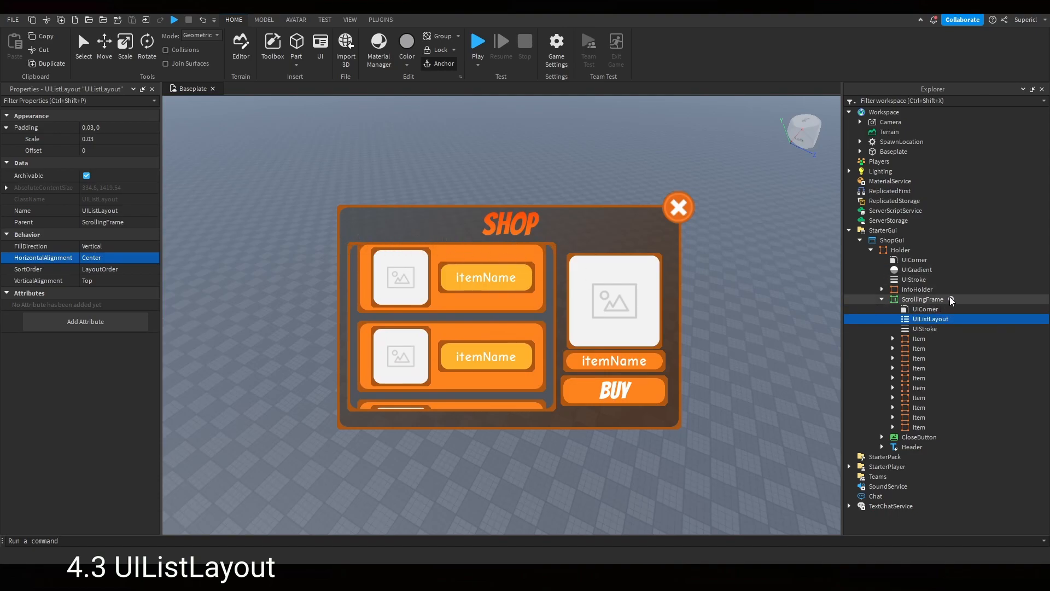
pyautogui.click(952, 299)
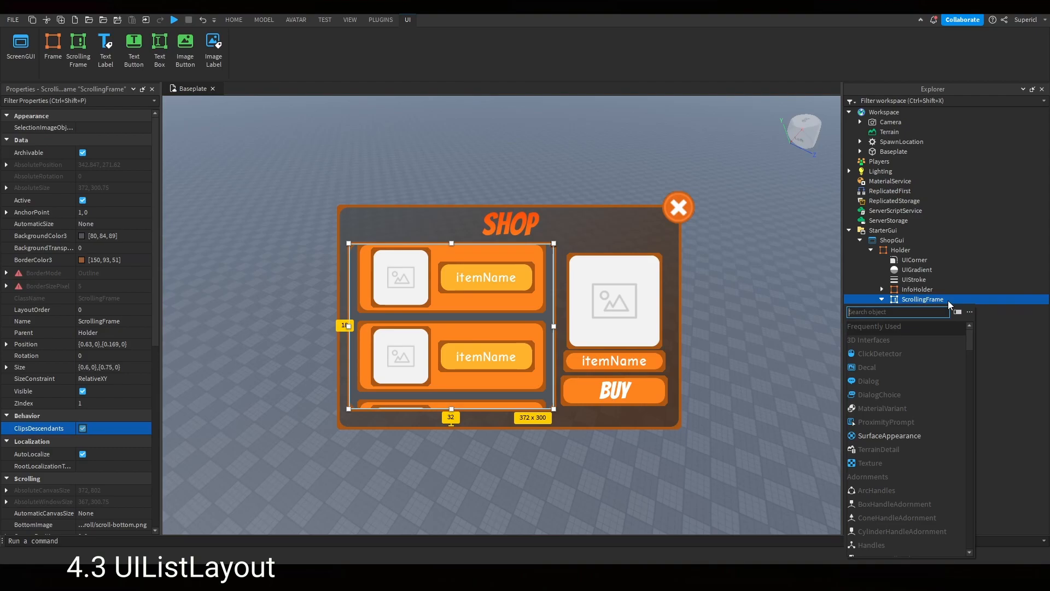
pyautogui.write('uipa')
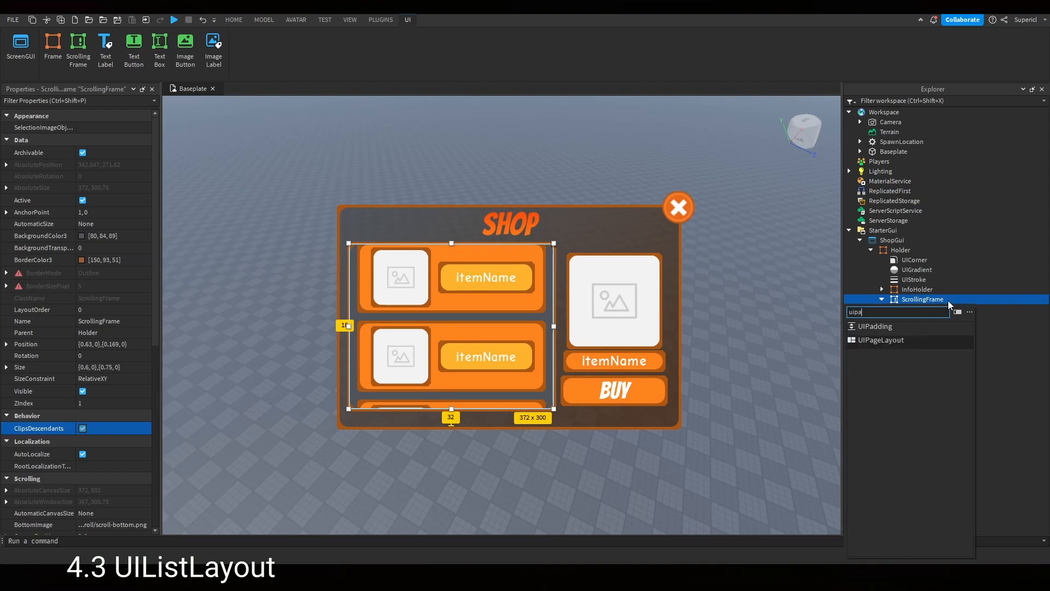
pyautogui.click(925, 326)
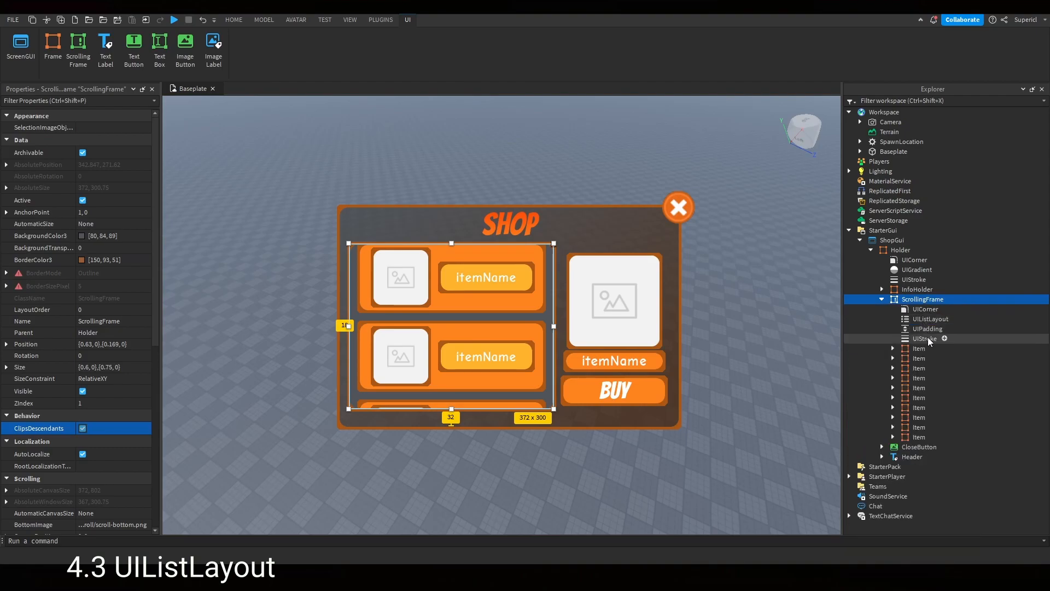
pyautogui.click(929, 328)
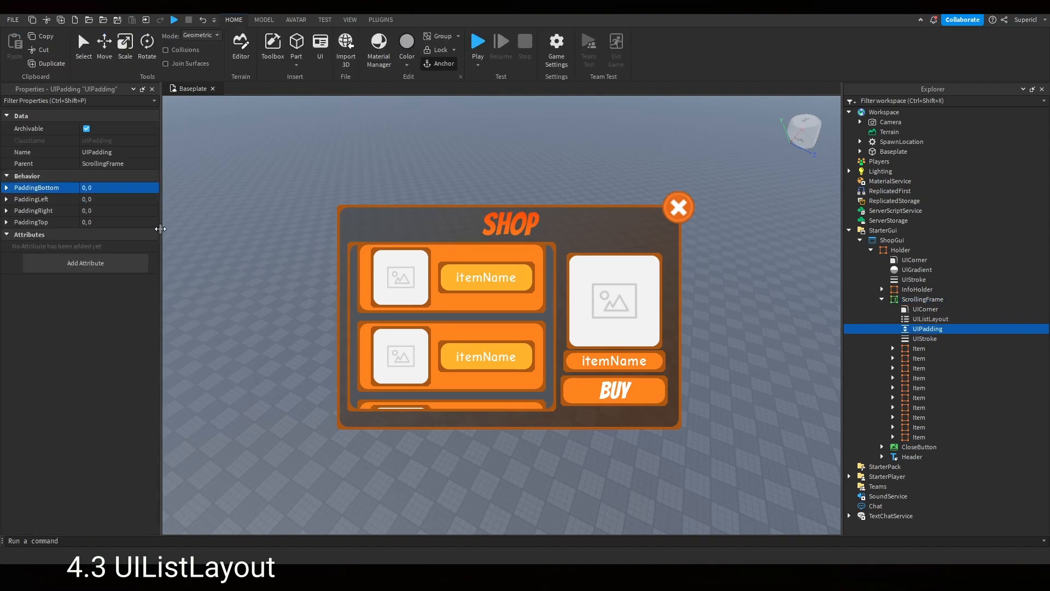
pyautogui.click(6, 221)
pyautogui.click(127, 233)
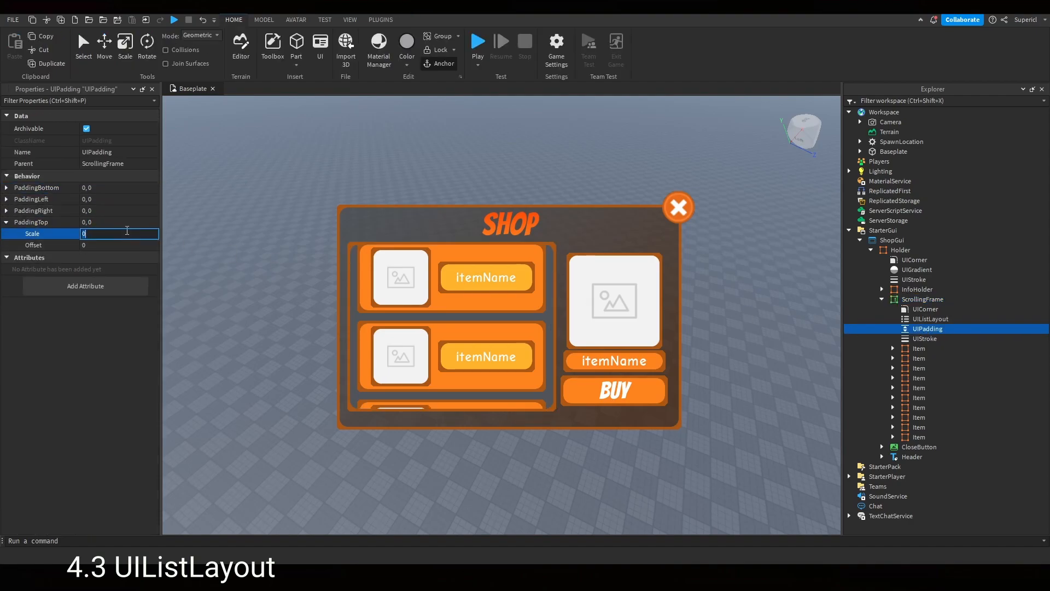
pyautogui.write('.03')
pyautogui.press('Return')
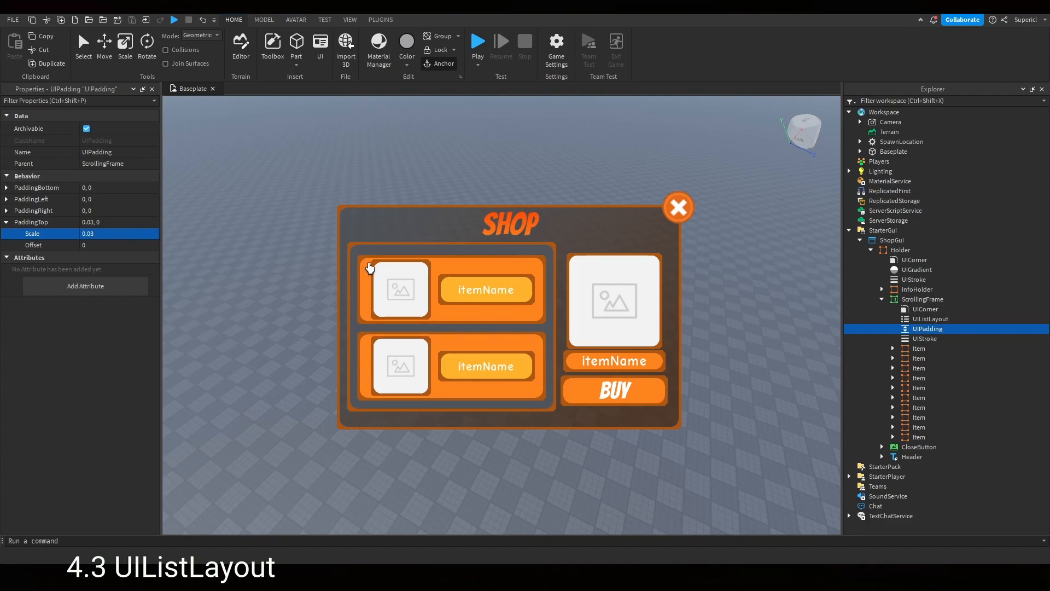
# - Set the UIPadding's PaddingBottom scale to 0.03
pyautogui.scroll(-2, 426, 293)
pyautogui.scroll(2, 434, 295)
pyautogui.scroll(-2, 445, 302)
pyautogui.scroll(2, 445, 301)
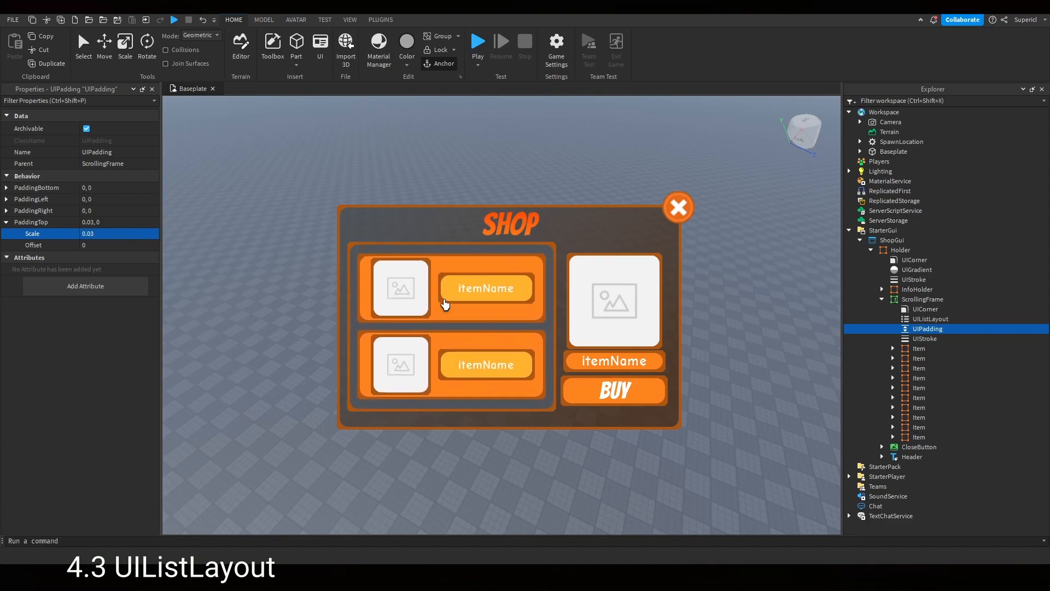
pyautogui.click(6, 188)
pyautogui.click(120, 199)
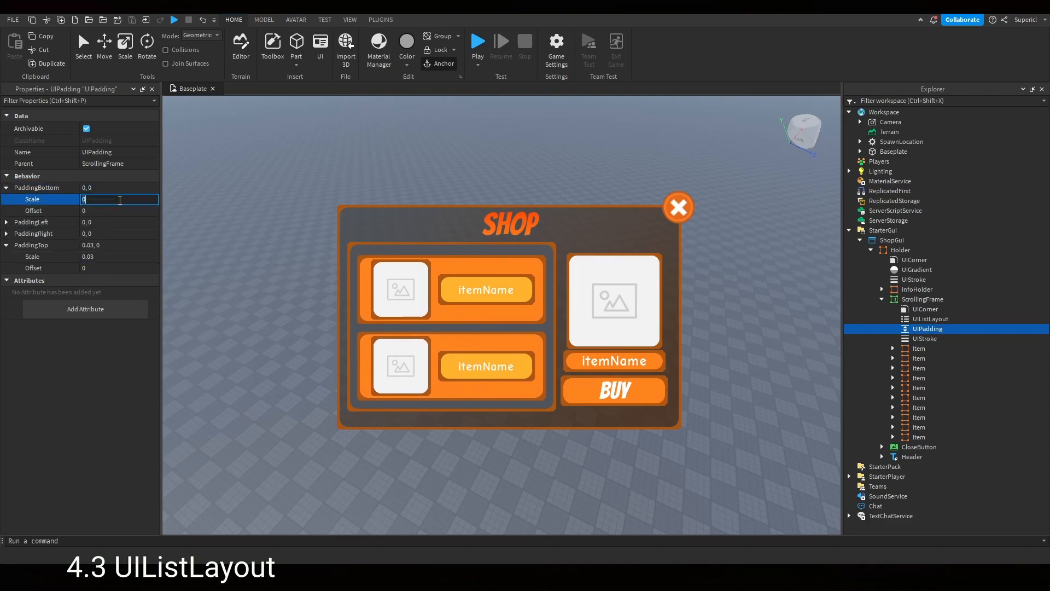
pyautogui.press('Return')
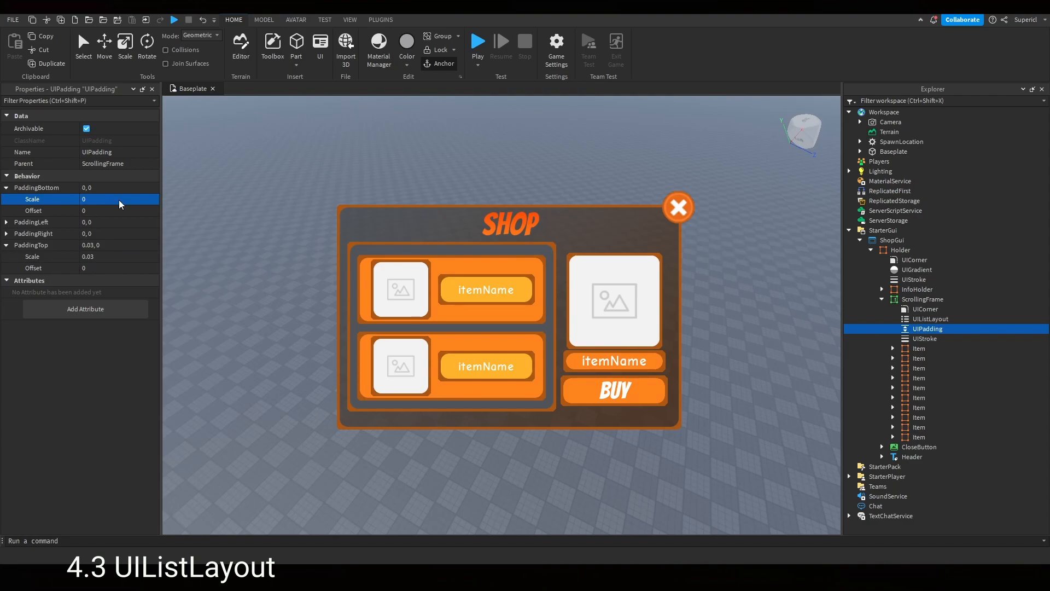
pyautogui.click(118, 200)
pyautogui.write('.')
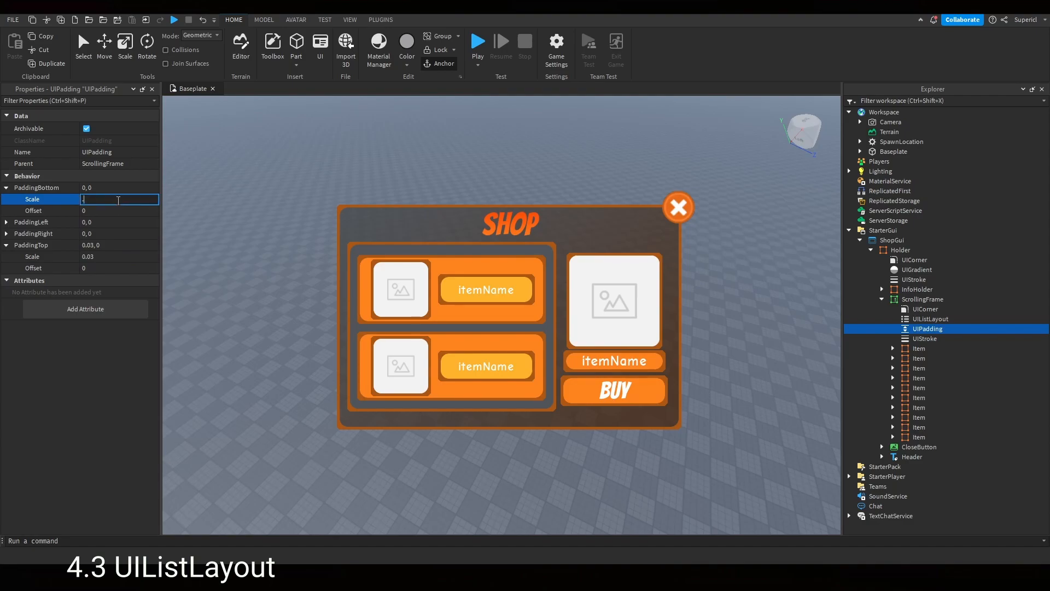
pyautogui.write('03')
pyautogui.press('Return')
# - Select the Item frames one by one in the explorer to inspect their placement in the list
pyautogui.scroll(-2, 385, 293)
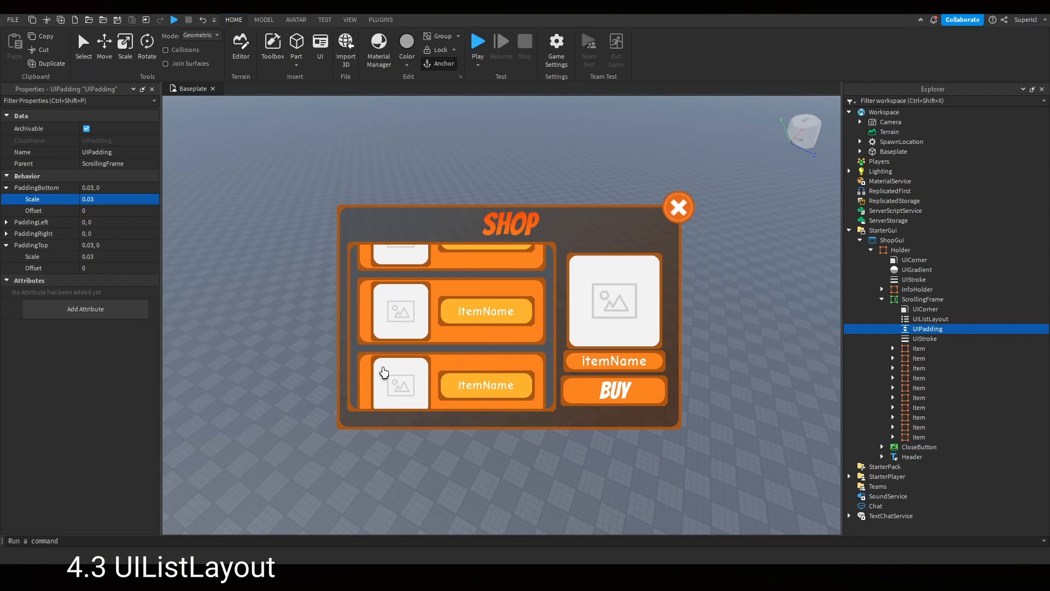
pyautogui.scroll(-1, 382, 372)
pyautogui.scroll(1, 411, 356)
pyautogui.click(912, 348)
pyautogui.click(914, 359)
pyautogui.click(916, 368)
pyautogui.click(919, 378)
pyautogui.click(919, 388)
pyautogui.click(919, 398)
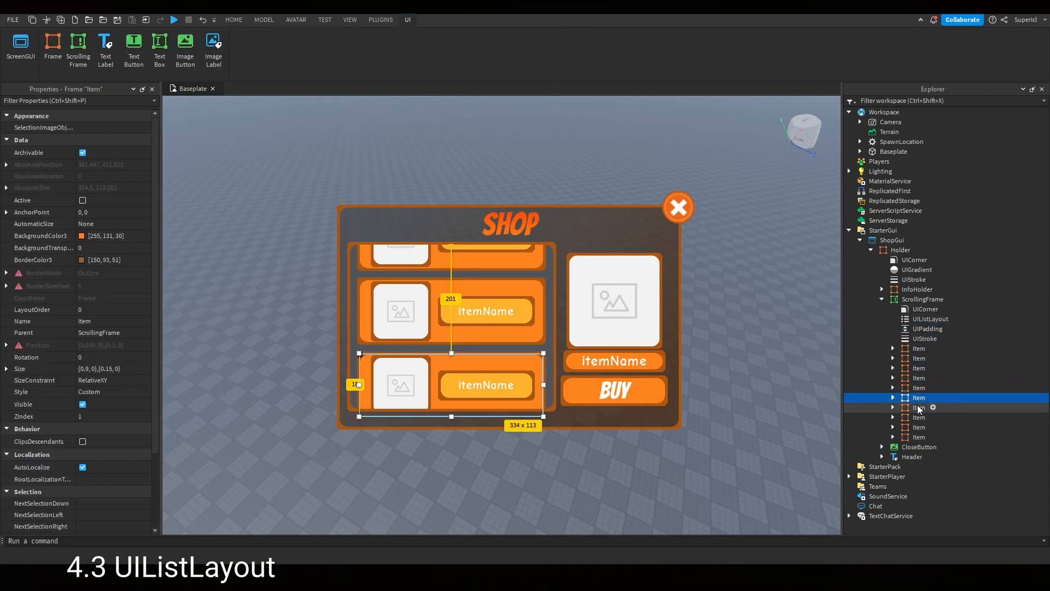
pyautogui.click(919, 407)
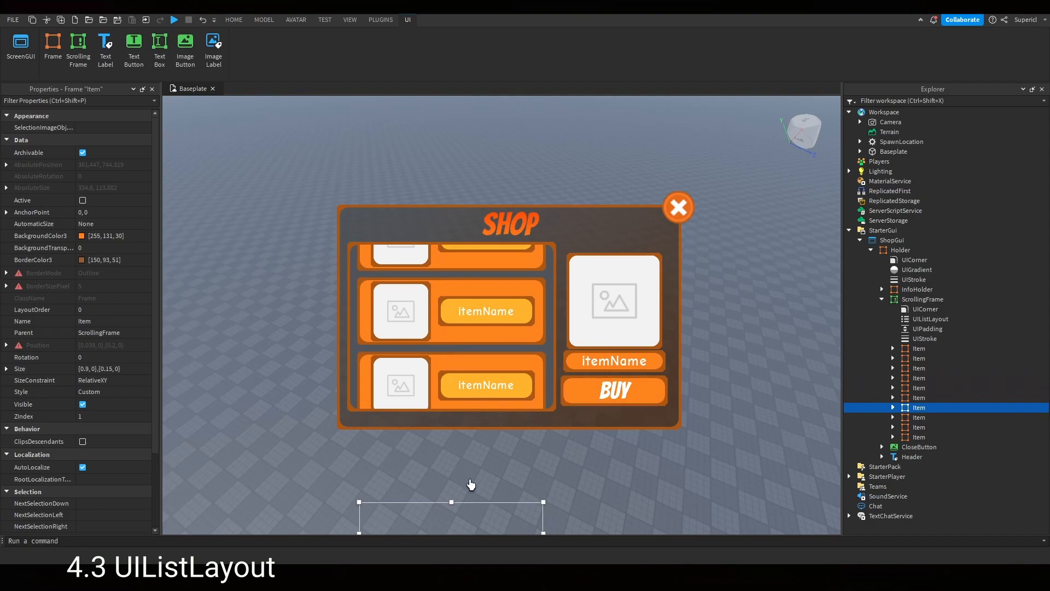
pyautogui.scroll(2, 469, 345)
pyautogui.scroll(-2, 472, 351)
# - Inspect the ScrollingFrame's CanvasSize and the UIPadding properties while scrolling the item list
pyautogui.click(917, 298)
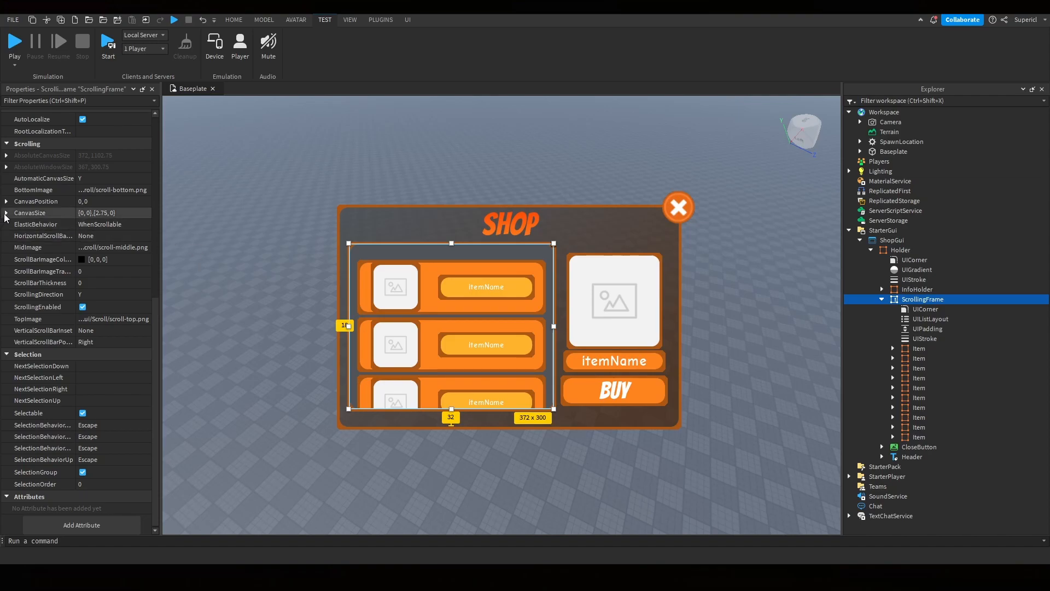
pyautogui.click(5, 213)
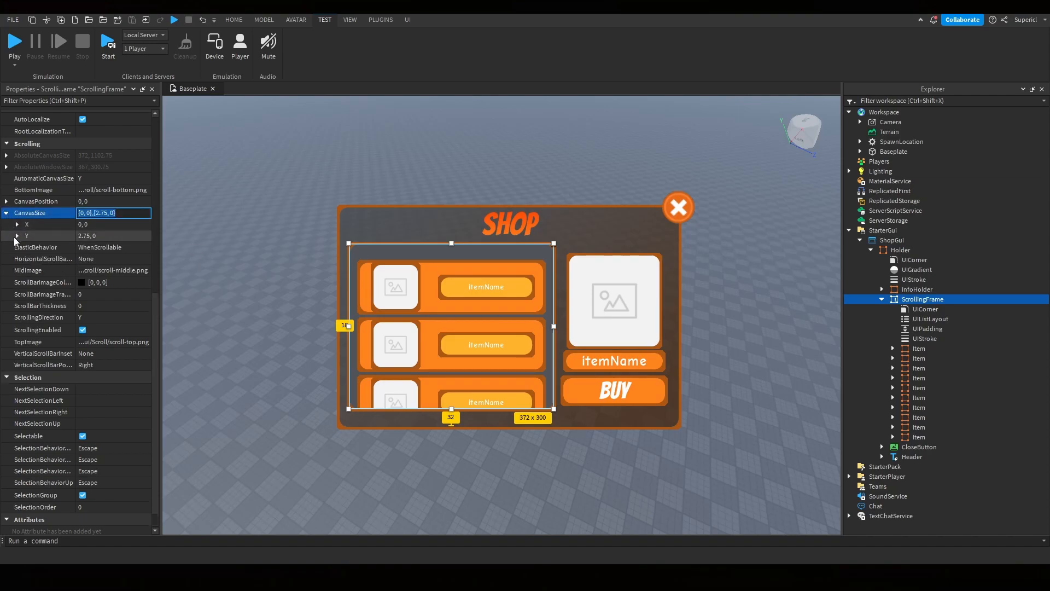
pyautogui.click(17, 236)
pyautogui.scroll(-5, 462, 304)
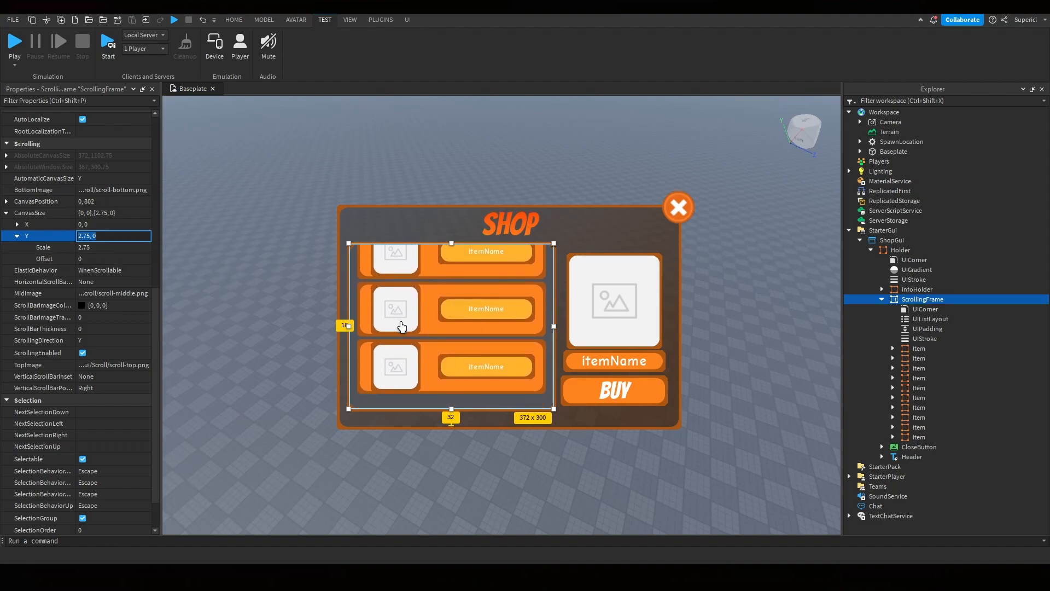
pyautogui.scroll(5, 431, 343)
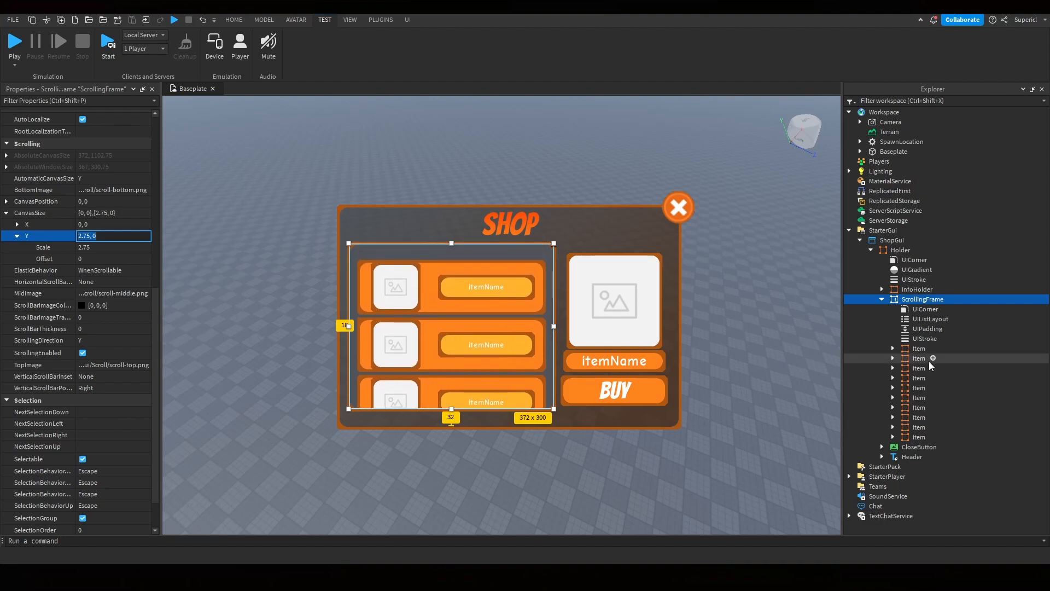
pyautogui.click(931, 328)
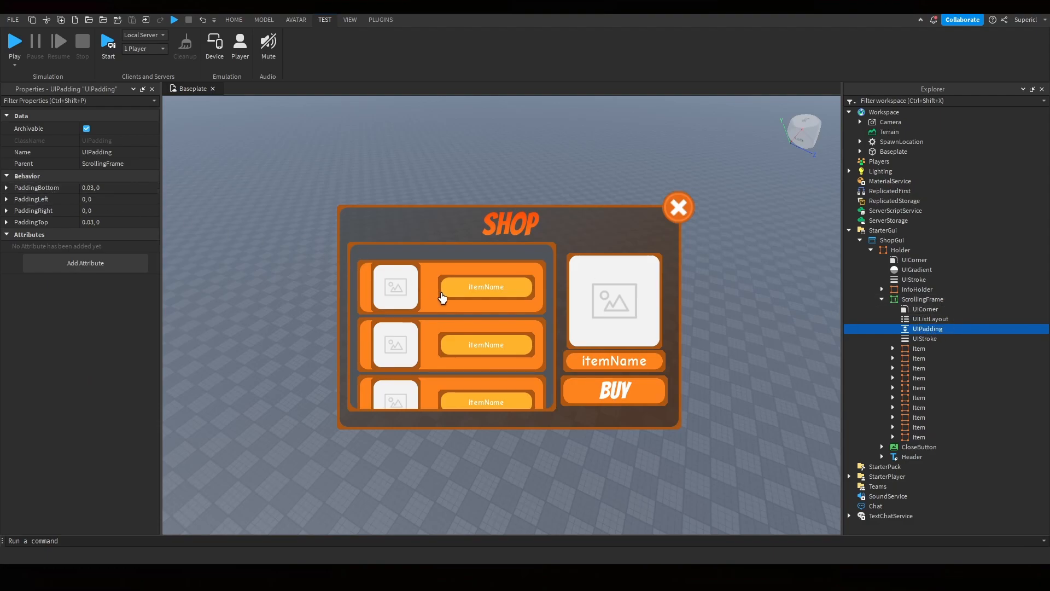
pyautogui.scroll(-2, 443, 296)
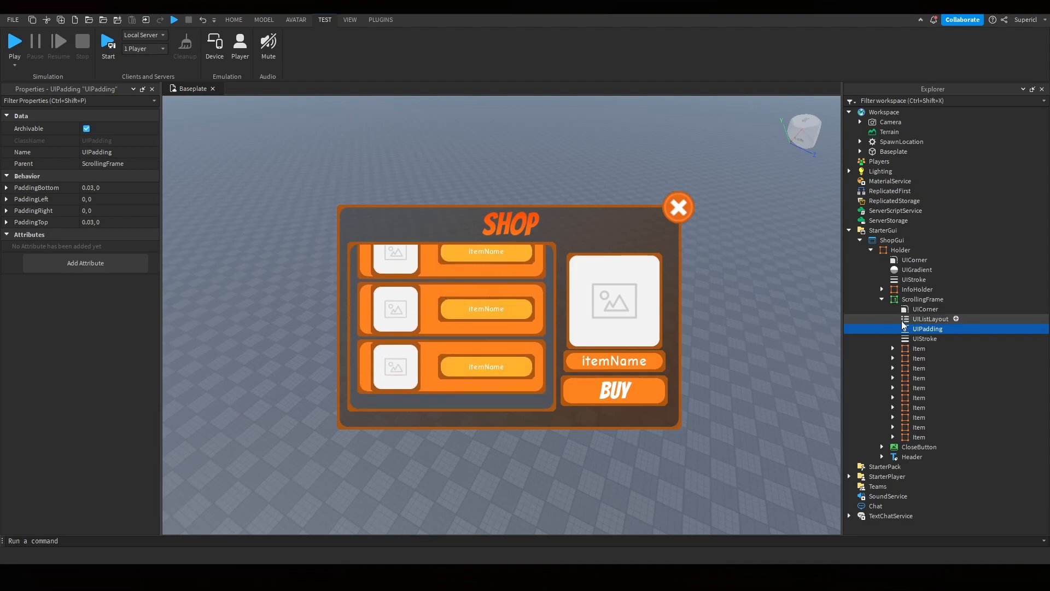
pyautogui.click(922, 299)
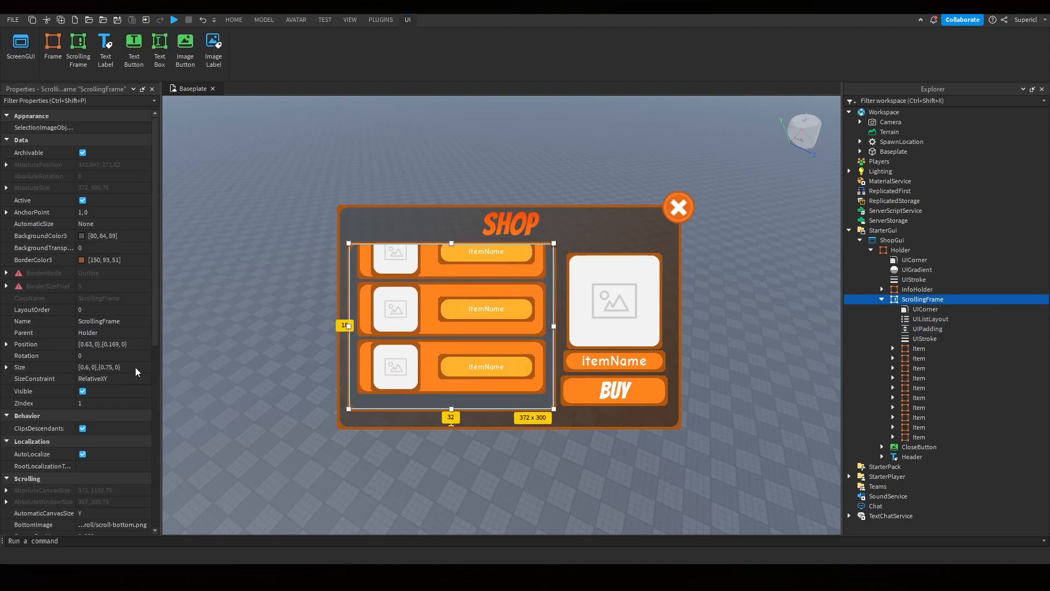
pyautogui.scroll(-5, 80, 404)
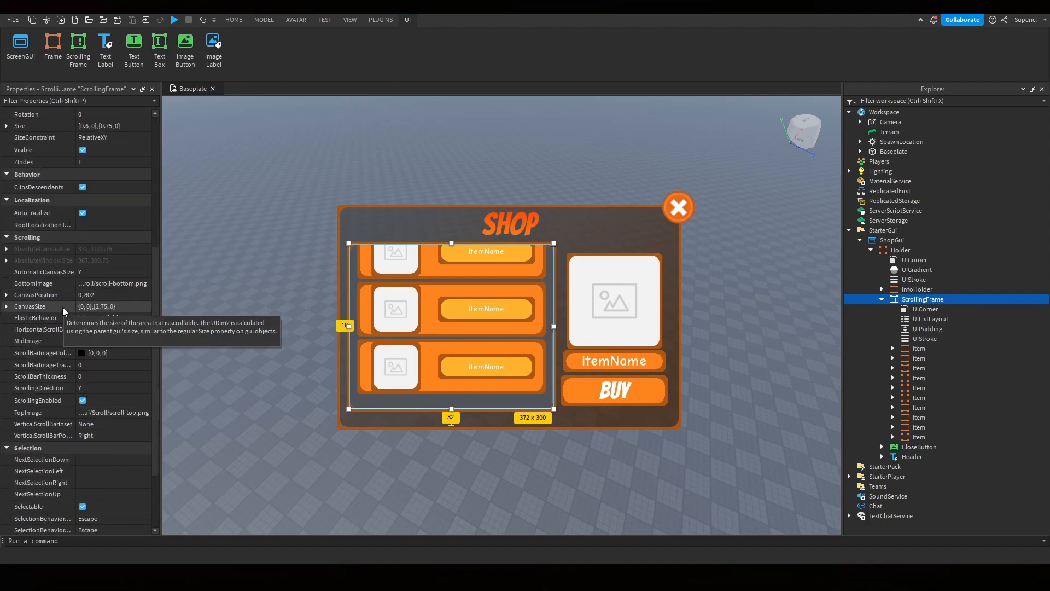
# - Check the ScrollingFrame's AutomaticCanvasSize options
pyautogui.scroll(3, 410, 346)
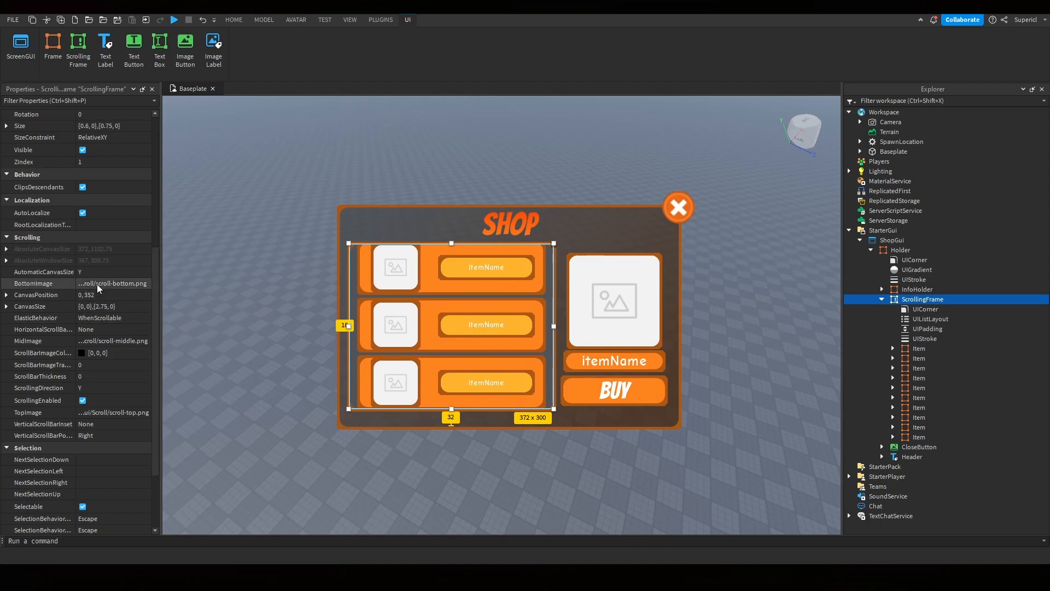
pyautogui.click(48, 276)
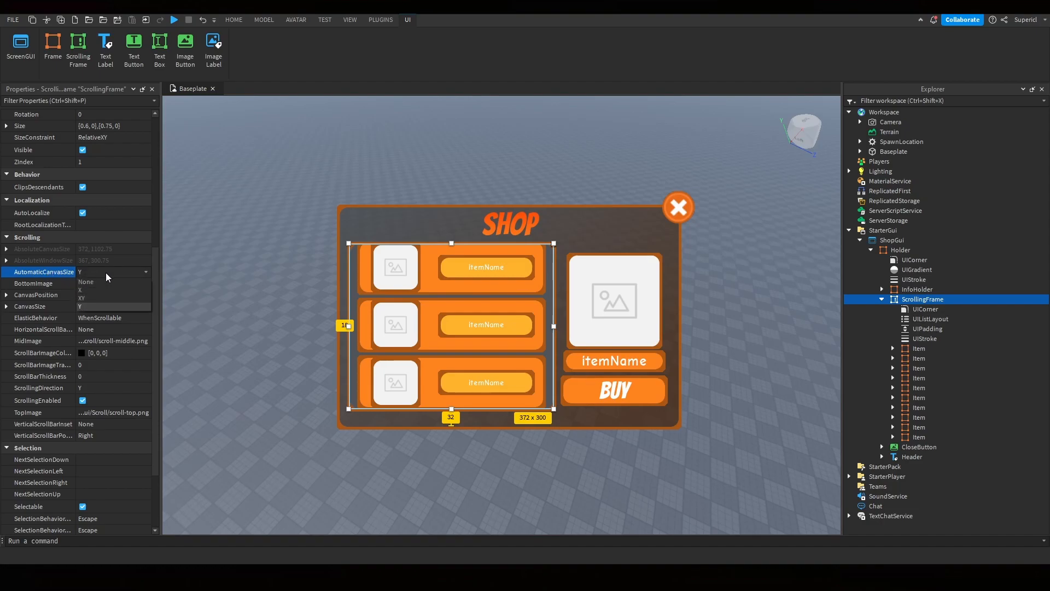
pyautogui.click(309, 305)
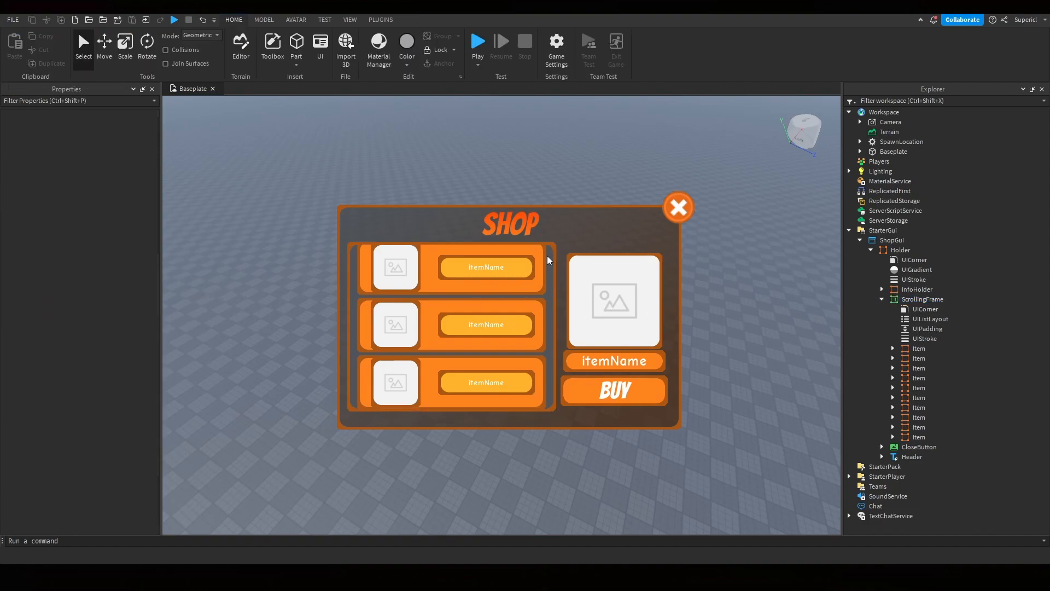
# - Preview the shop GUI under device emulation on several phone, tablet and laptop screens
pyautogui.click(322, 20)
pyautogui.click(215, 45)
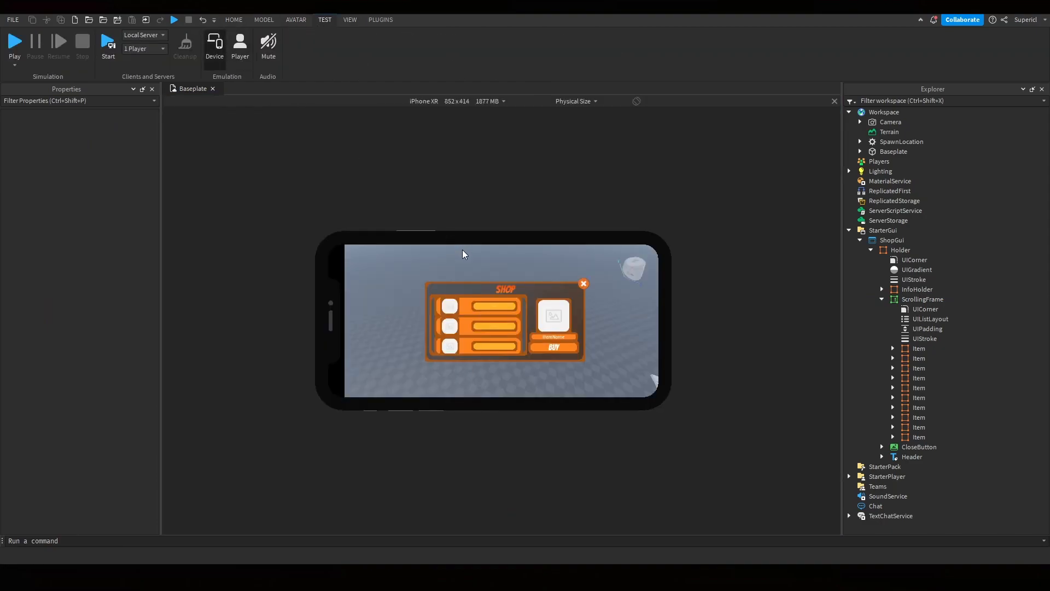
pyautogui.scroll(-1, 452, 104)
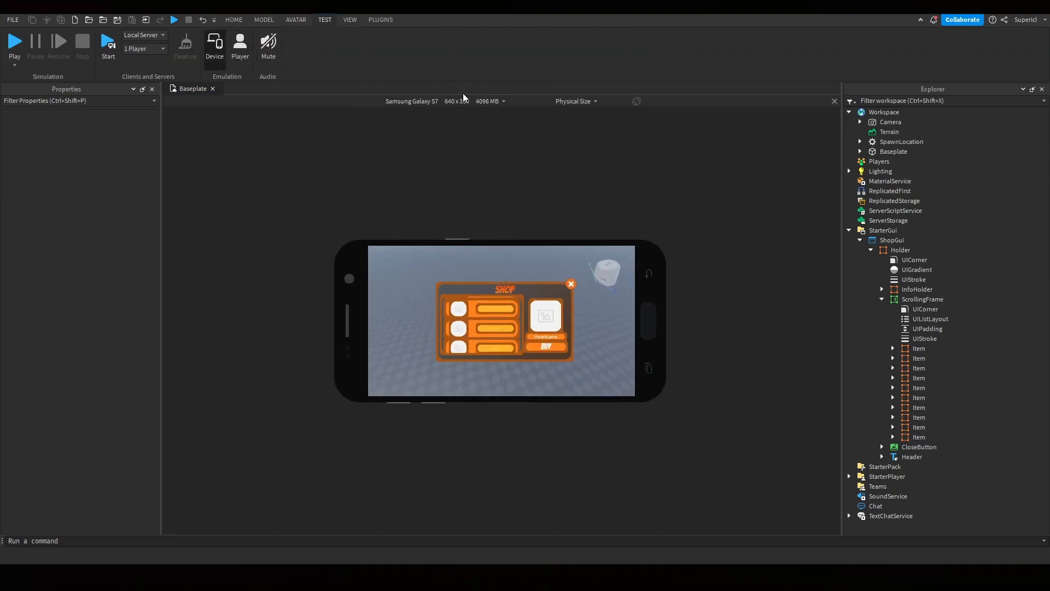
pyautogui.scroll(-1, 464, 99)
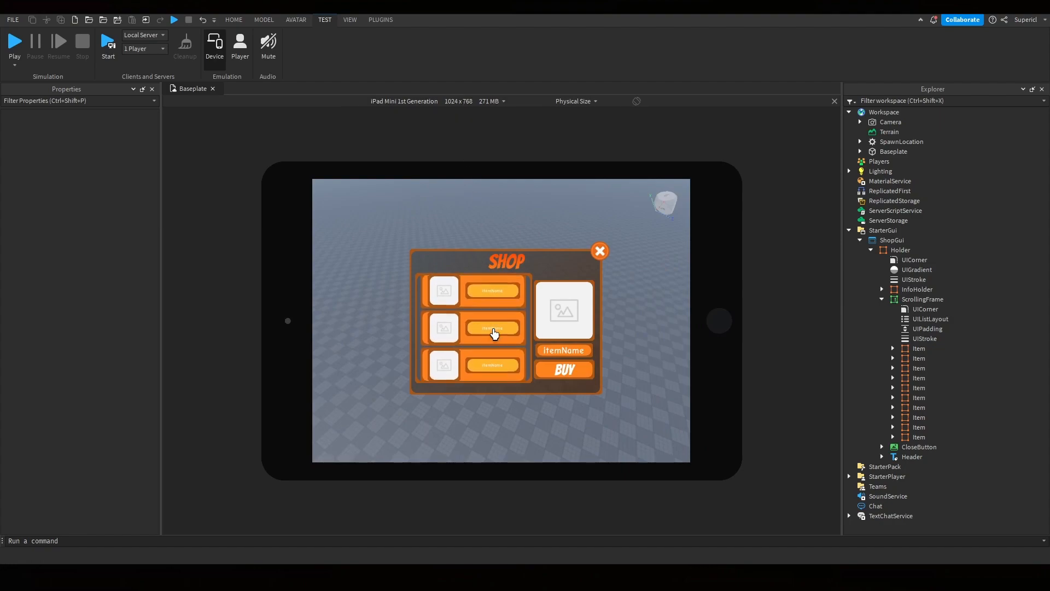
pyautogui.scroll(-1, 431, 104)
pyautogui.scroll(-2, 463, 340)
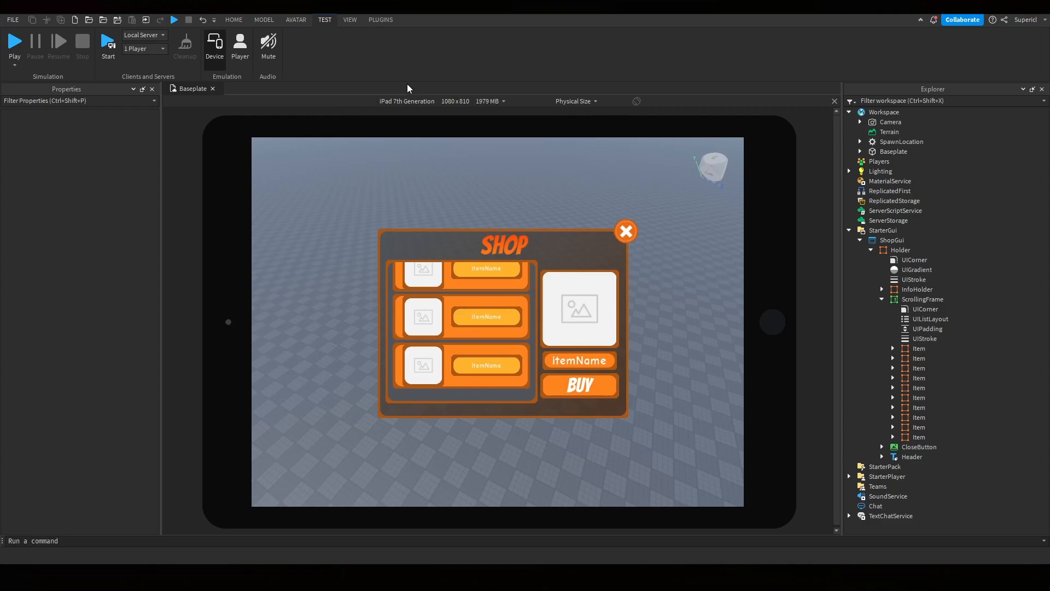
pyautogui.scroll(-3, 417, 101)
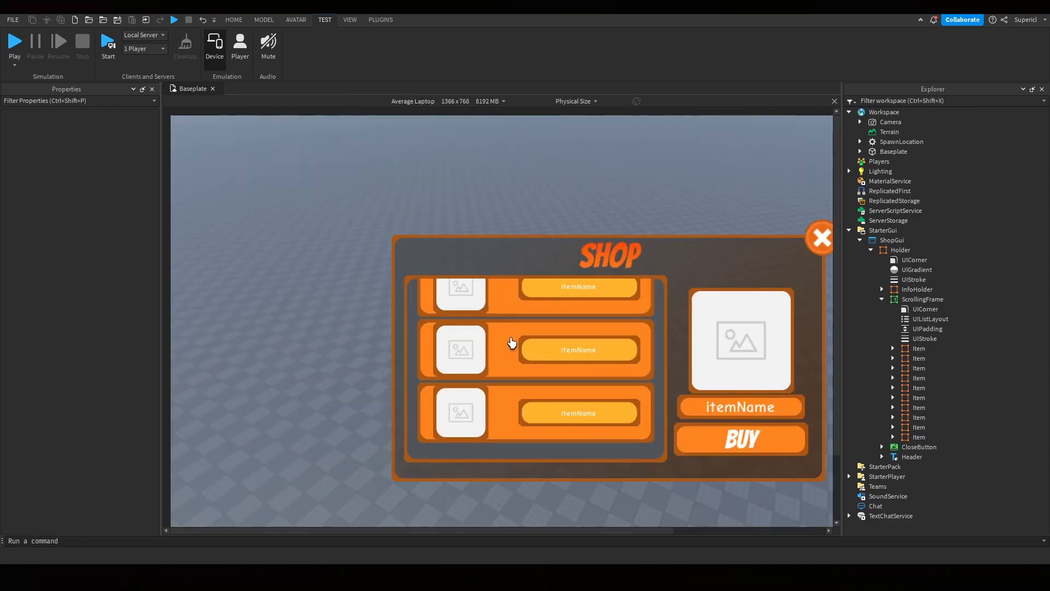
pyautogui.scroll(2, 512, 343)
pyautogui.click(834, 102)
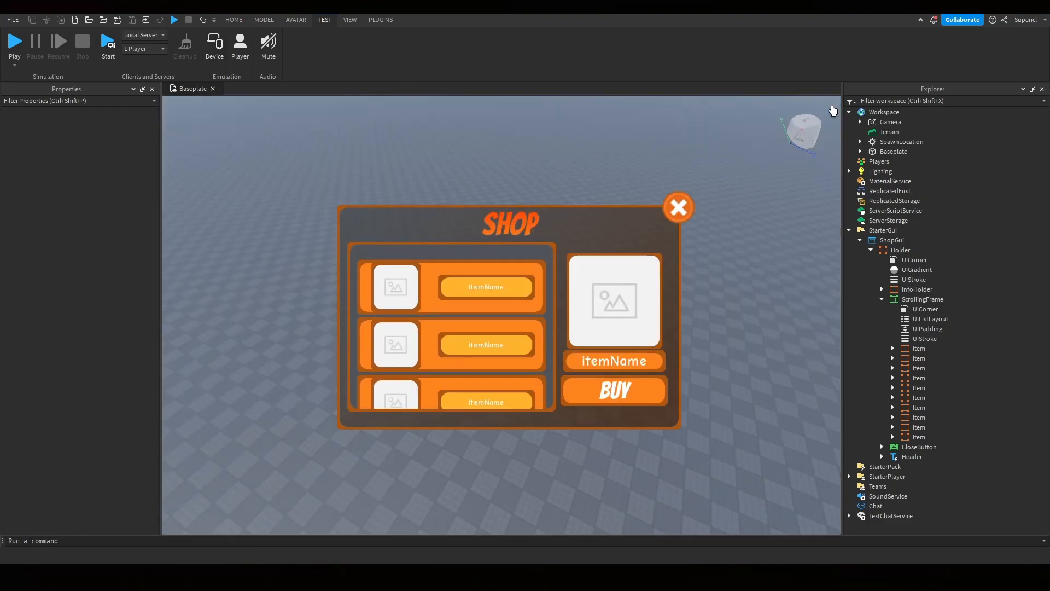
pyautogui.scroll(-3, 417, 321)
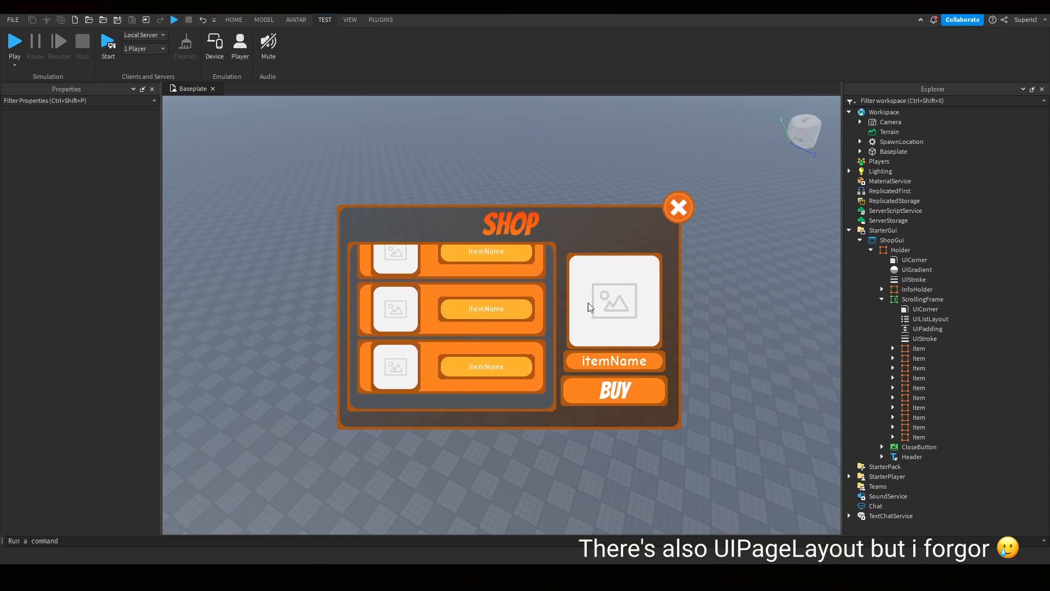
# - Select all ten Item frames and inspect their shared Size property
pyautogui.click(921, 338)
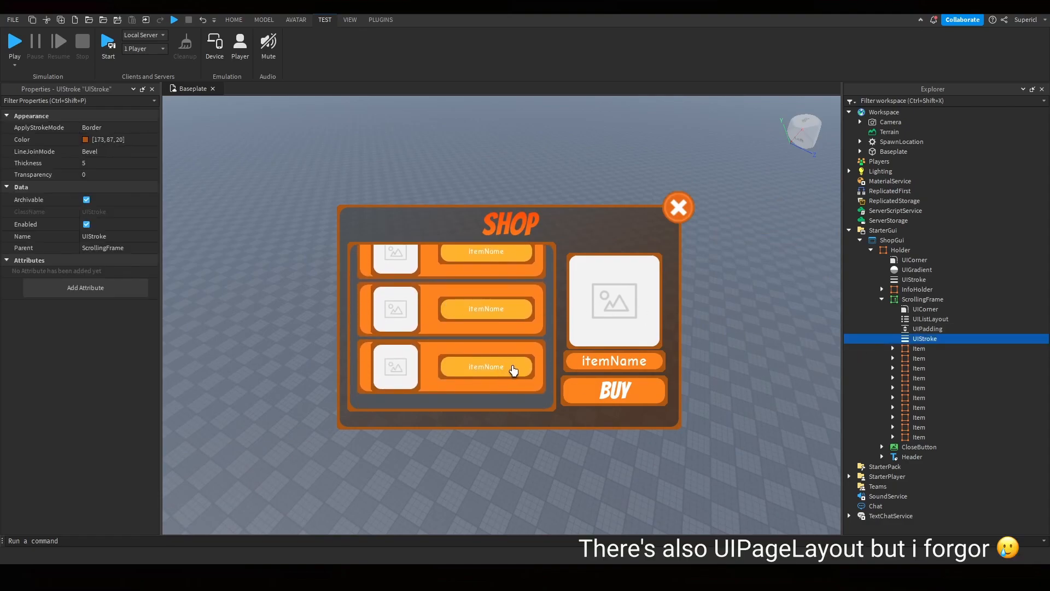
pyautogui.keyDown('shift'); pyautogui.click(920, 437); pyautogui.keyUp('shift')
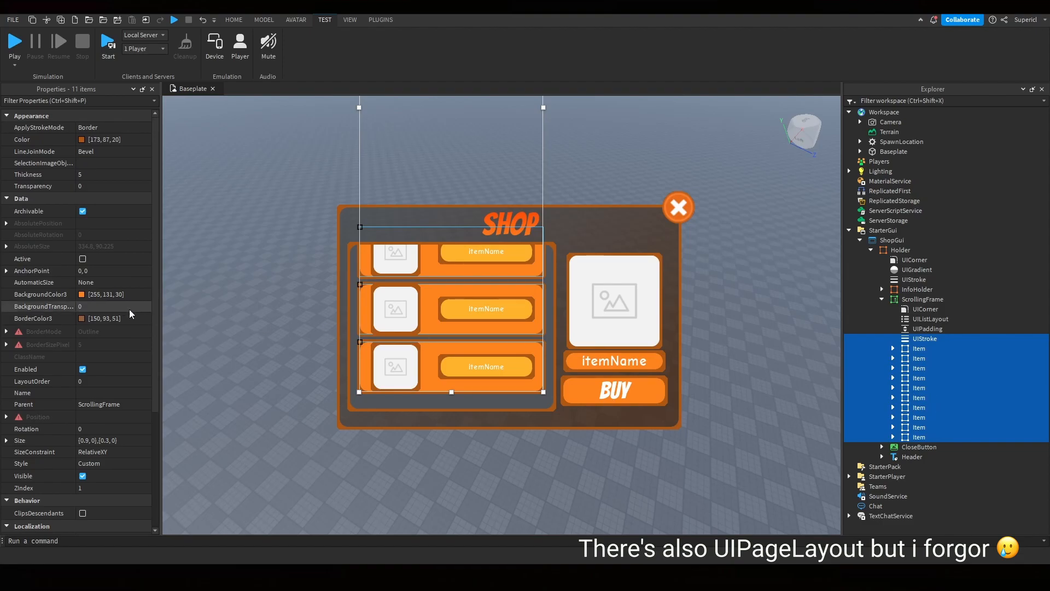
pyautogui.click(918, 350)
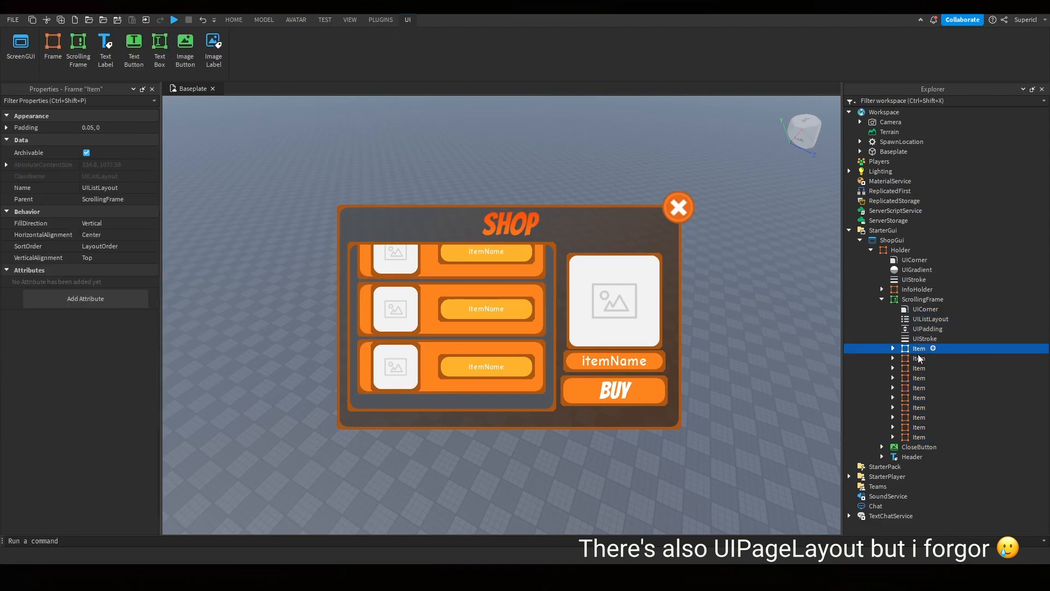
pyautogui.keyDown('shift'); pyautogui.click(920, 437); pyautogui.keyUp('shift')
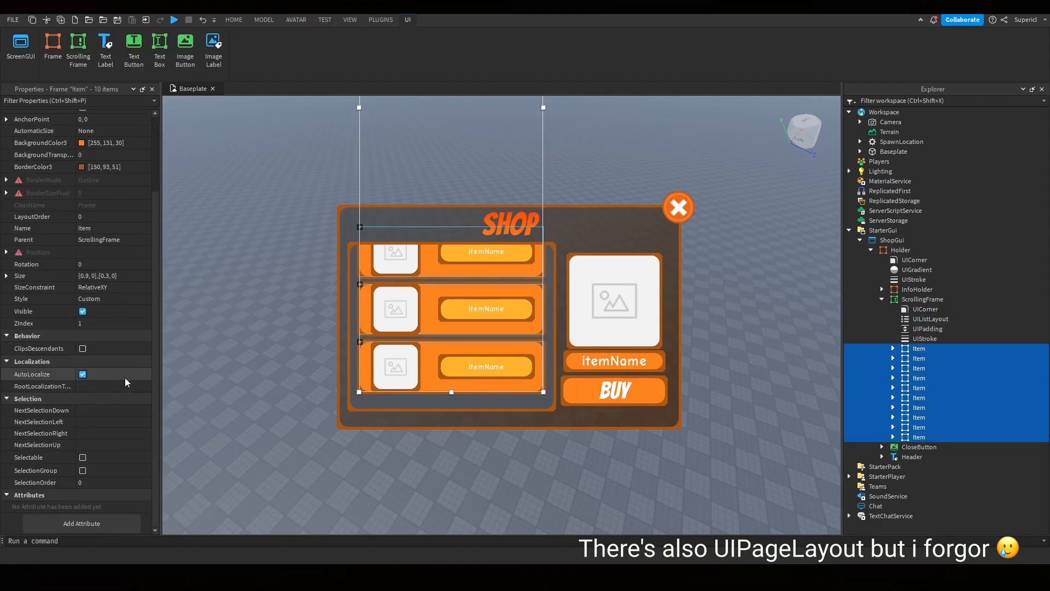
pyautogui.scroll(4, 125, 382)
pyautogui.click(6, 368)
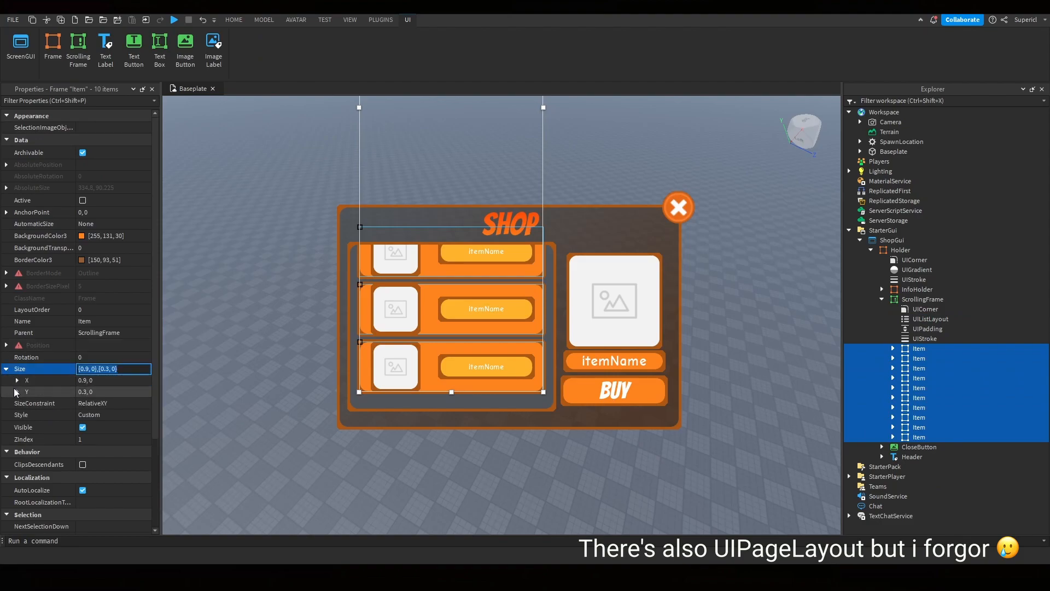
pyautogui.click(16, 392)
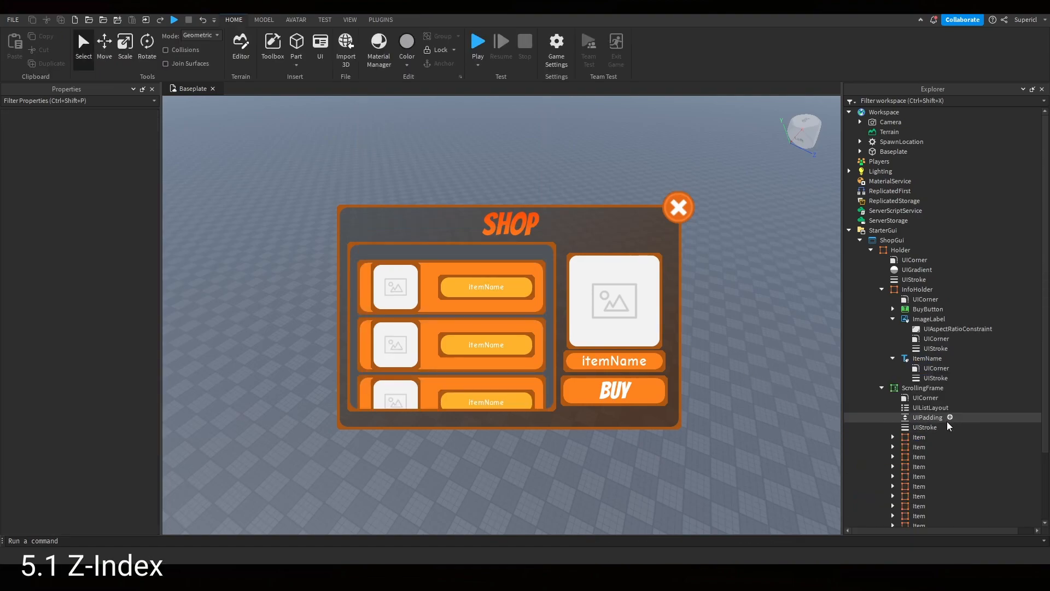
# - Move the itemName label up so it overlaps the item image in the info panel
pyautogui.scroll(-2, 912, 416)
pyautogui.click(919, 381)
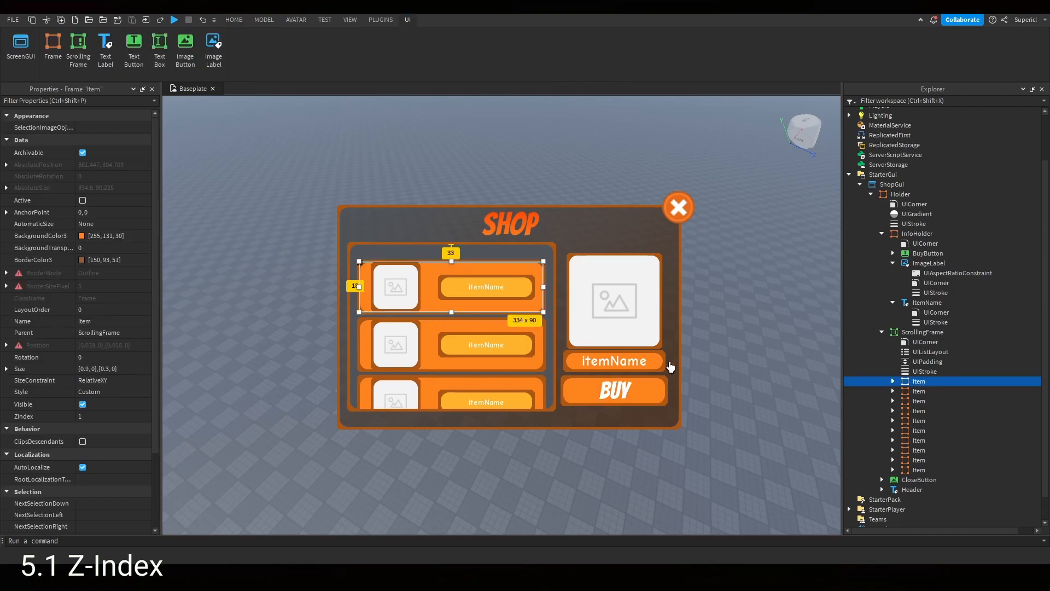
pyautogui.click(661, 366)
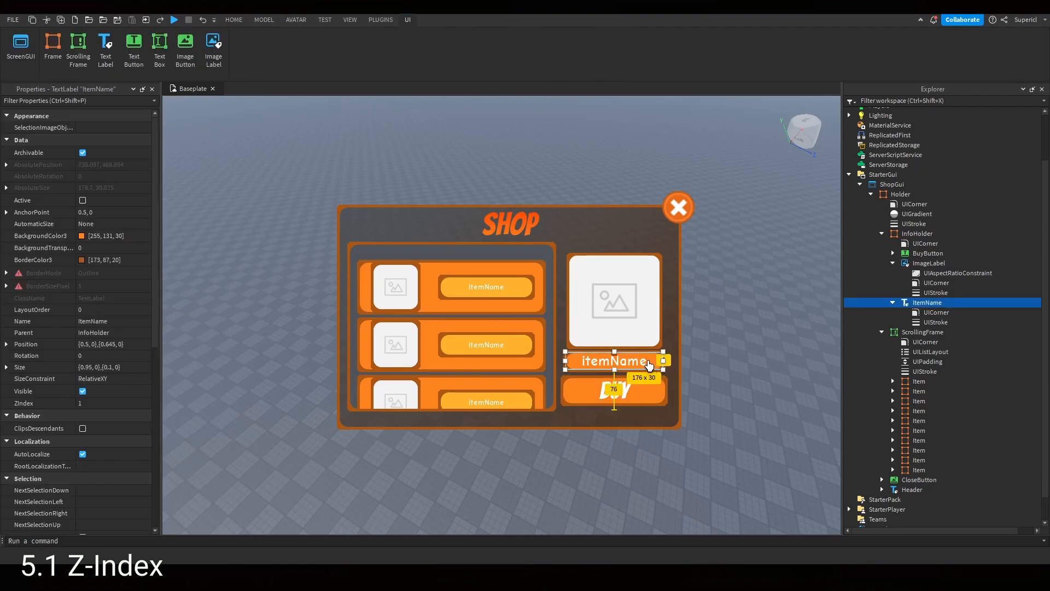
pyautogui.moveTo(644, 364); pyautogui.dragTo(701, 294)
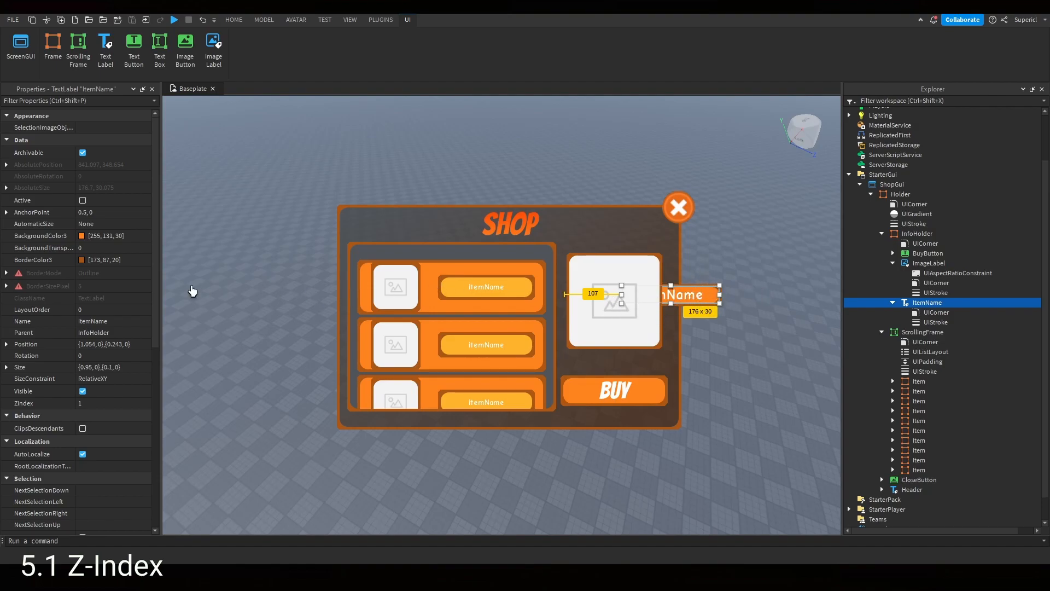
# - Set the itemName label's ZIndex to 2
pyautogui.moveTo(20, 411)
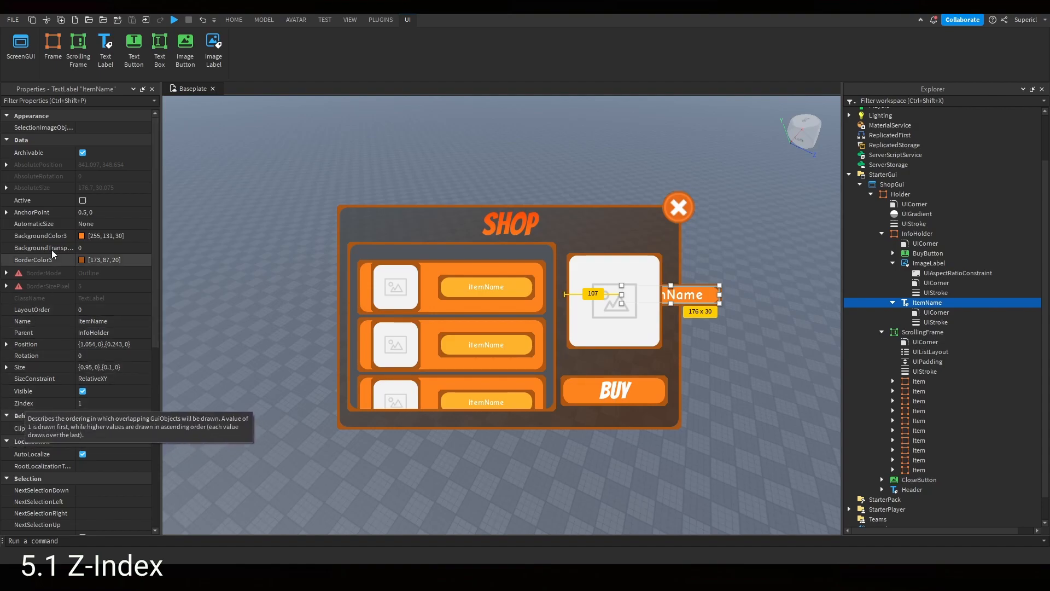
pyautogui.click(109, 403)
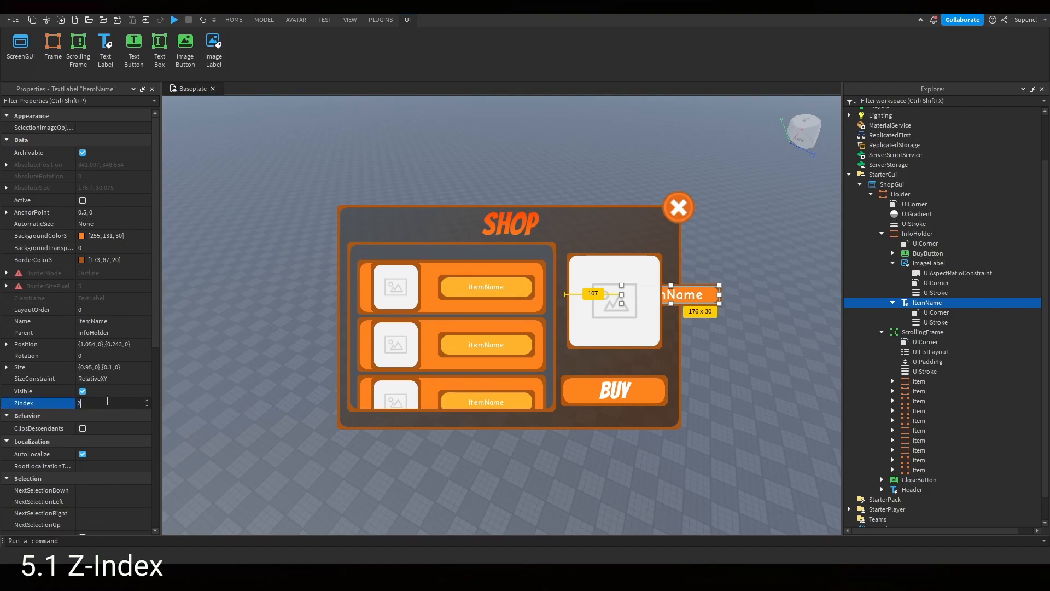
pyautogui.write('2')
pyautogui.press('Return')
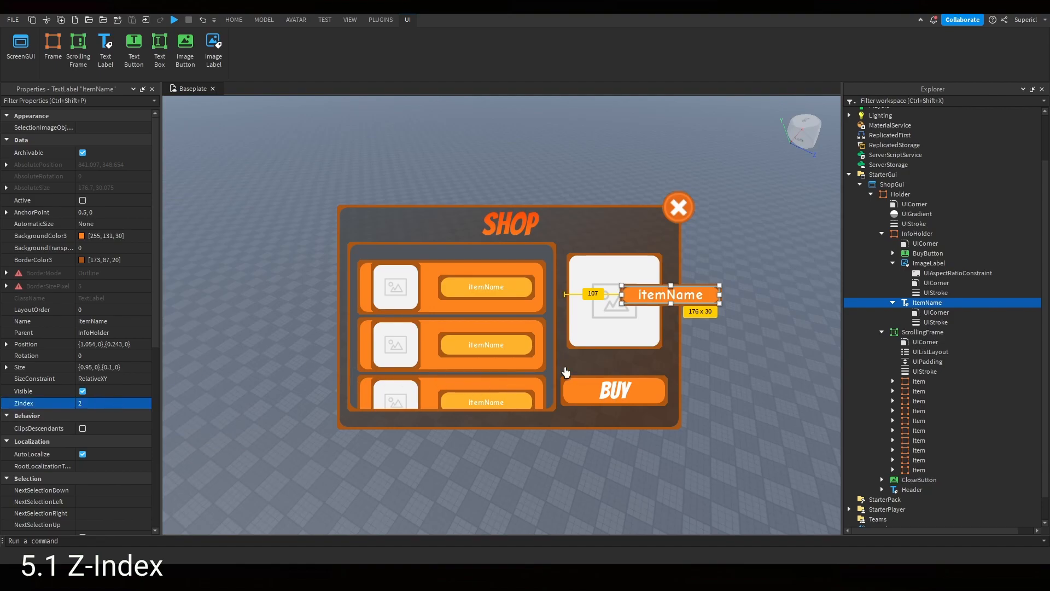
# - Set the info panel ImageLabel's ZIndex to 4
pyautogui.click(609, 336)
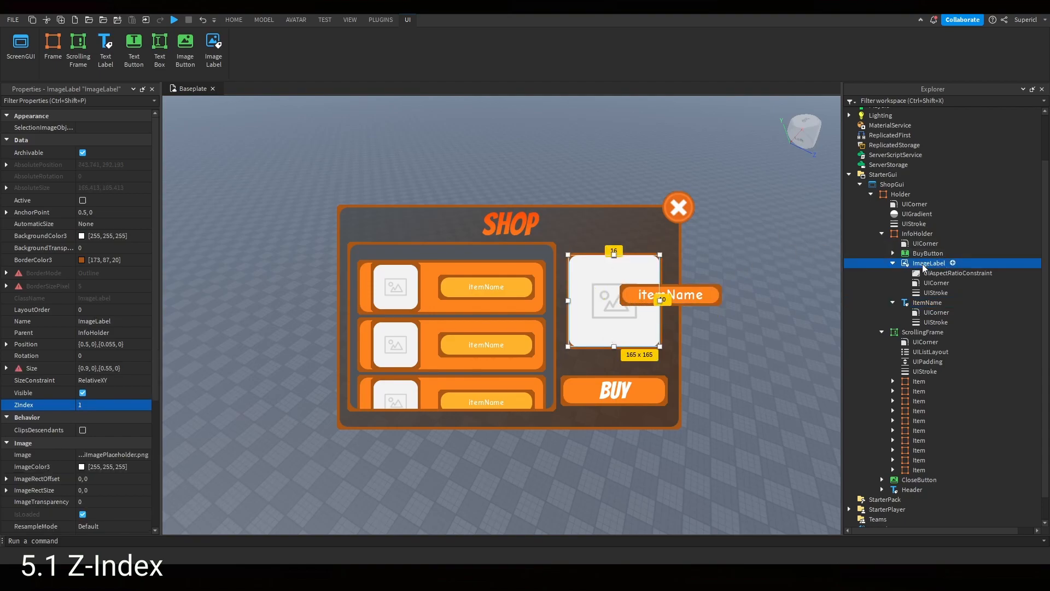
pyautogui.click(104, 406)
pyautogui.write('4')
pyautogui.press('Return')
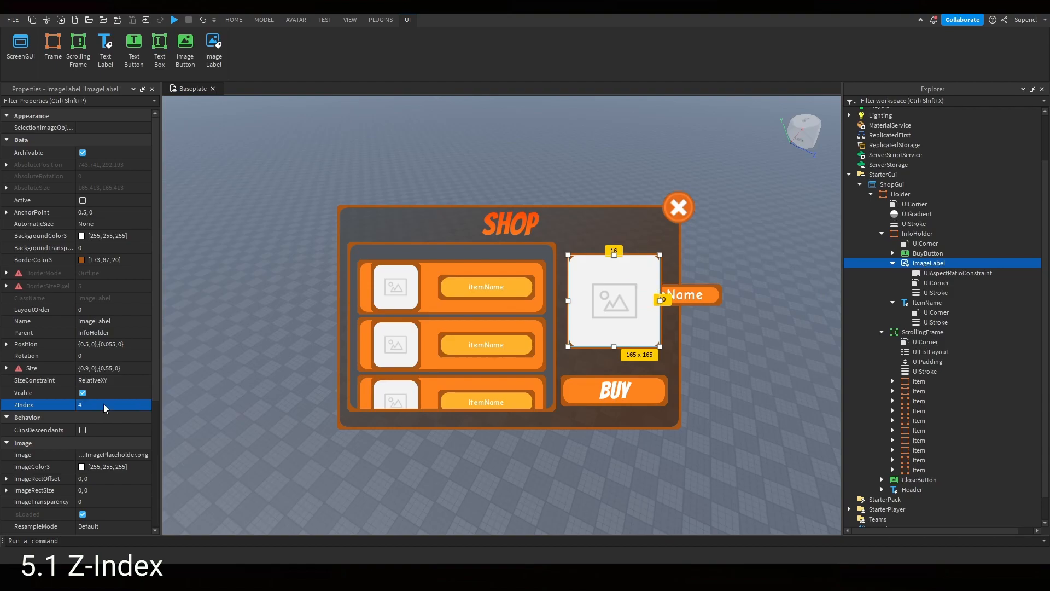
# - Set the ImageLabel's ZIndex back to 1
pyautogui.click(104, 406)
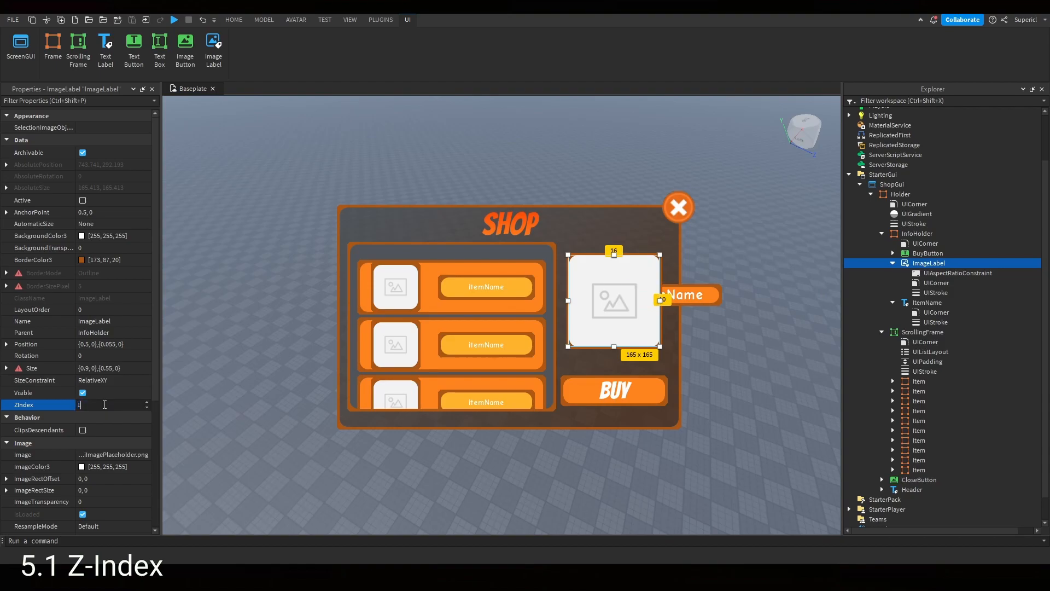
pyautogui.write('1')
pyautogui.press('Return')
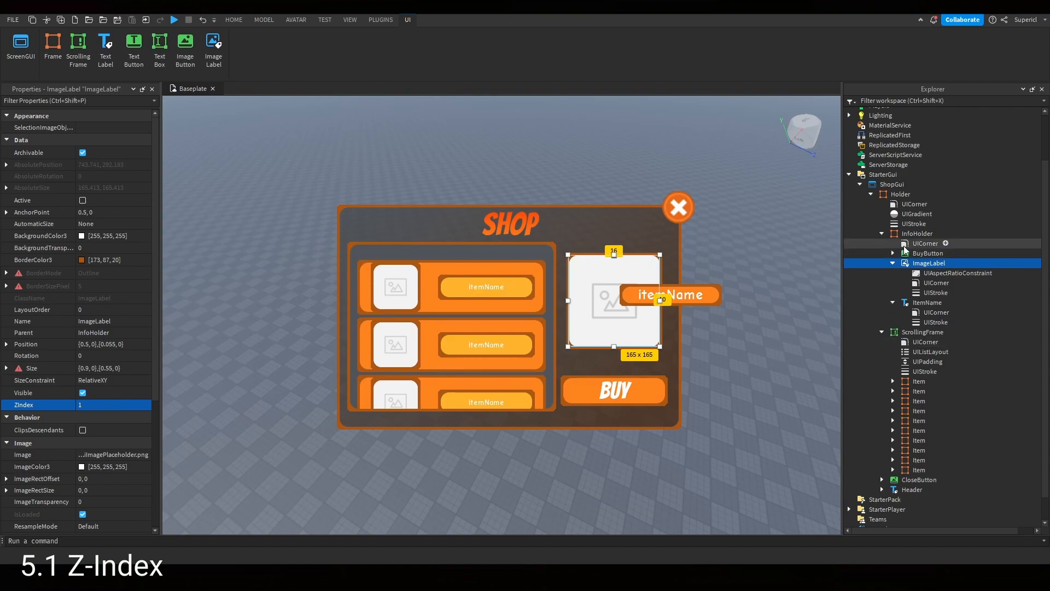
# - Inspect the InfoHolder frame and its ImageLabel in the explorer
pyautogui.click(892, 264)
pyautogui.scroll(1, 893, 266)
pyautogui.click(919, 263)
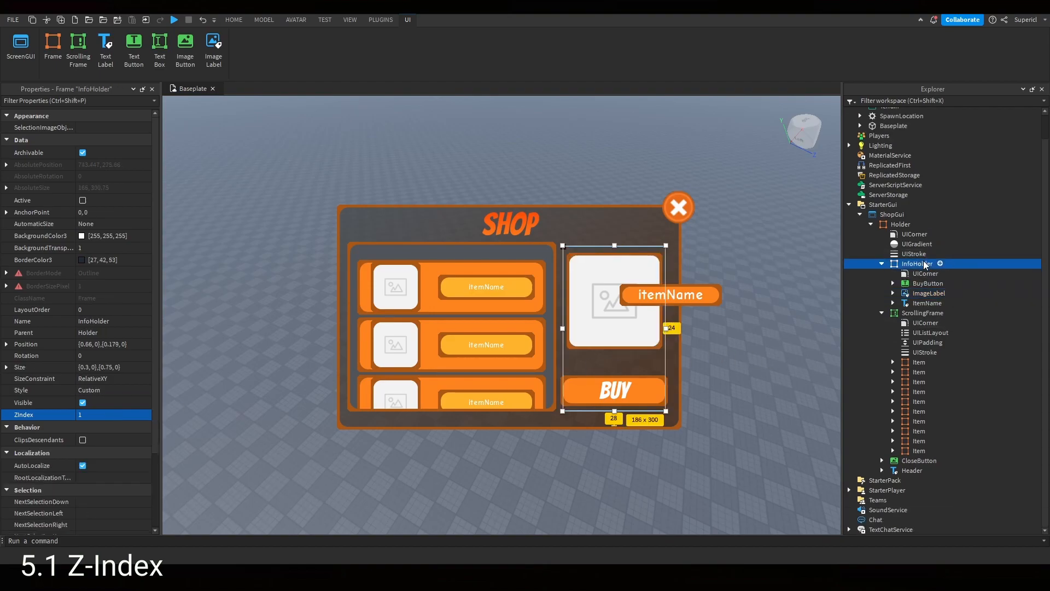
pyautogui.click(930, 293)
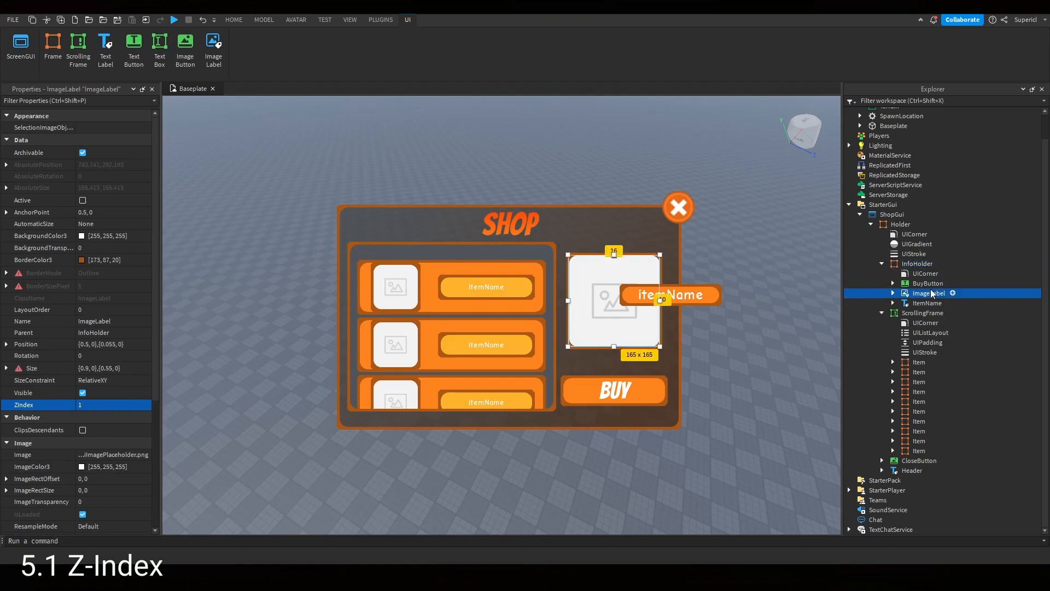
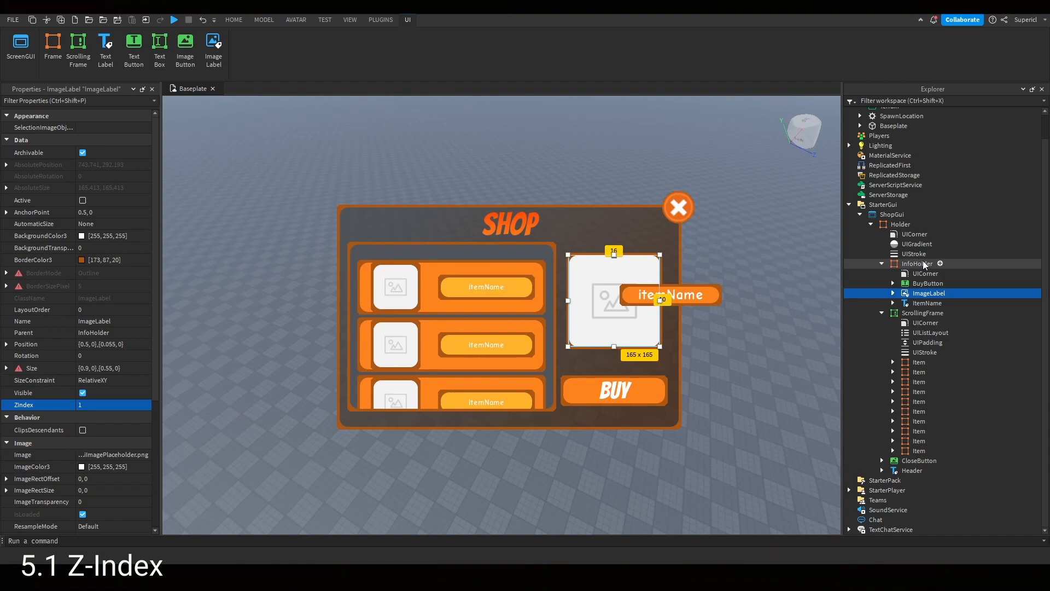
# - Set the InfoHolder frame's BackgroundTransparency to 0
pyautogui.click(923, 265)
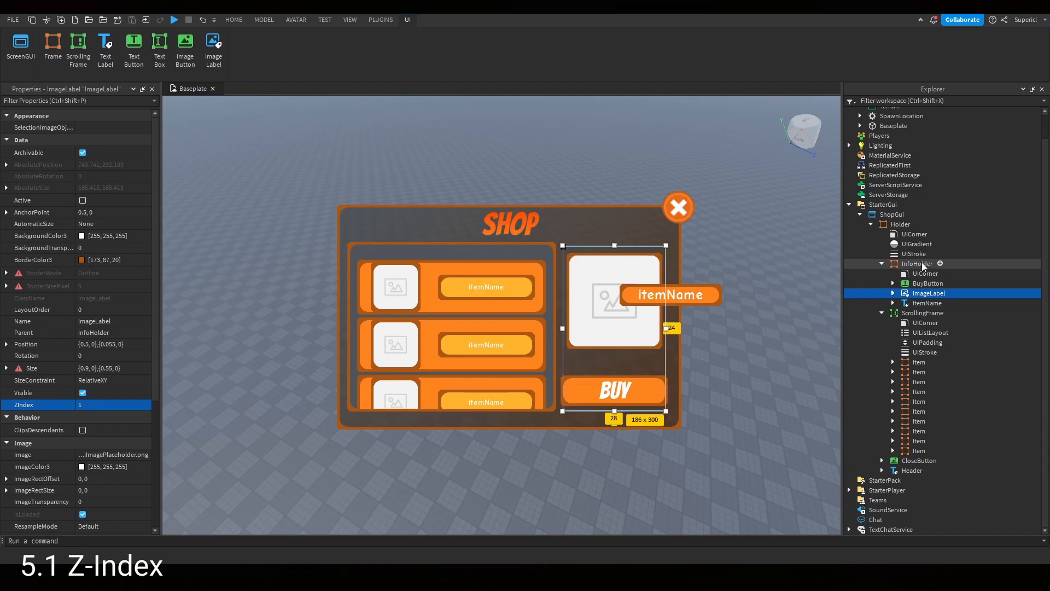
pyautogui.click(106, 249)
pyautogui.write('0')
pyautogui.press('Return')
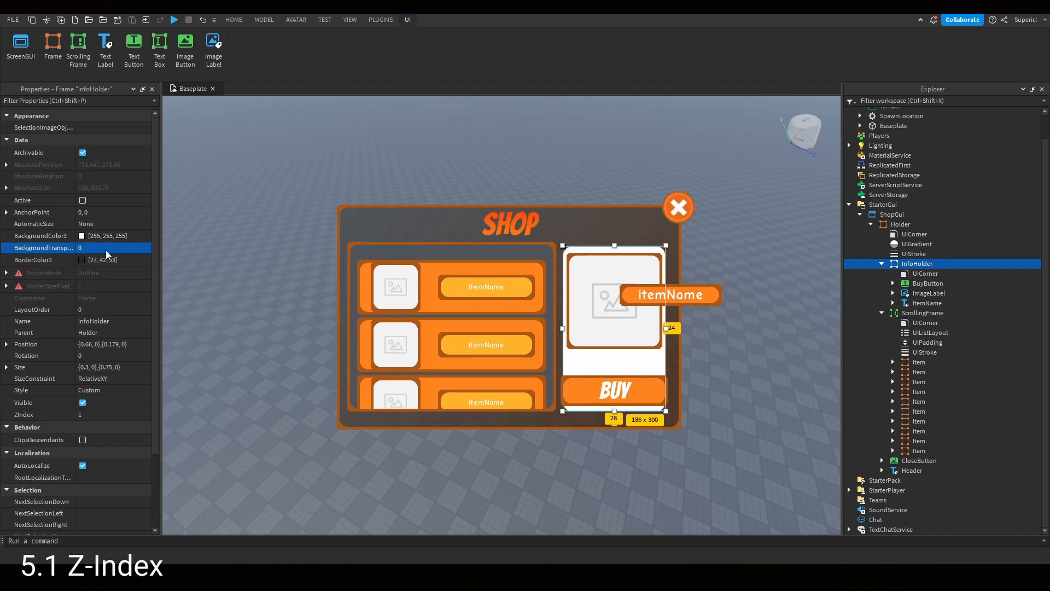
# - Set the itemName label's ZIndex to -100 so it sits behind the image
pyautogui.click(926, 294)
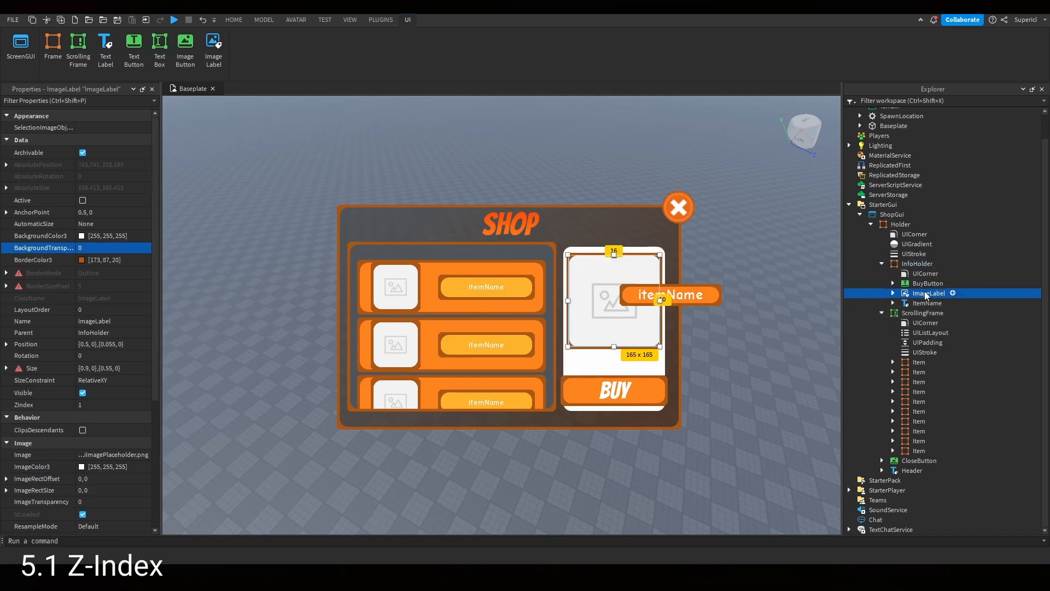
pyautogui.click(928, 283)
pyautogui.click(928, 293)
pyautogui.click(917, 305)
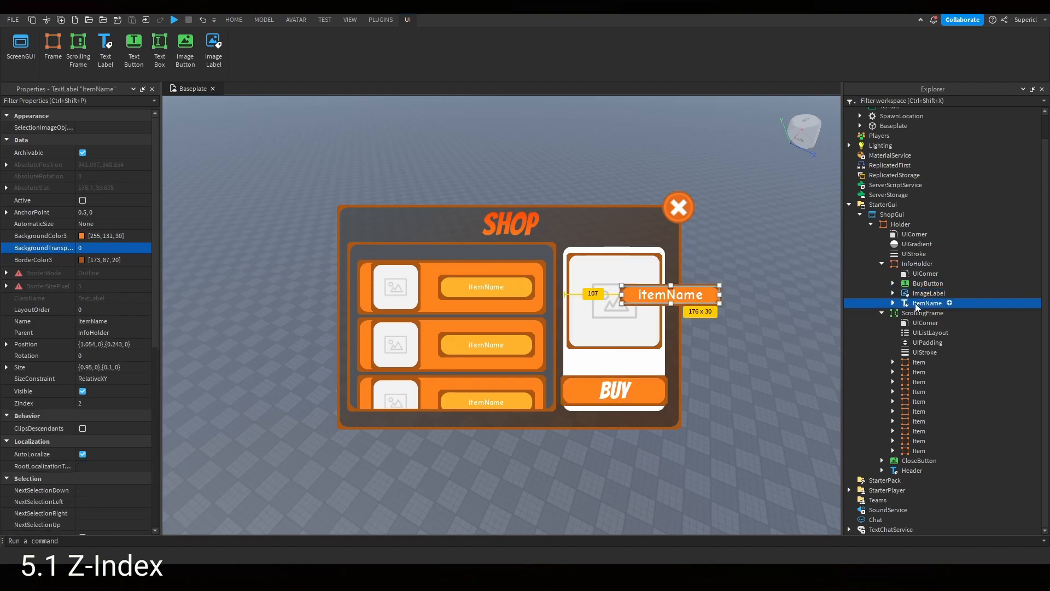
pyautogui.click(104, 402)
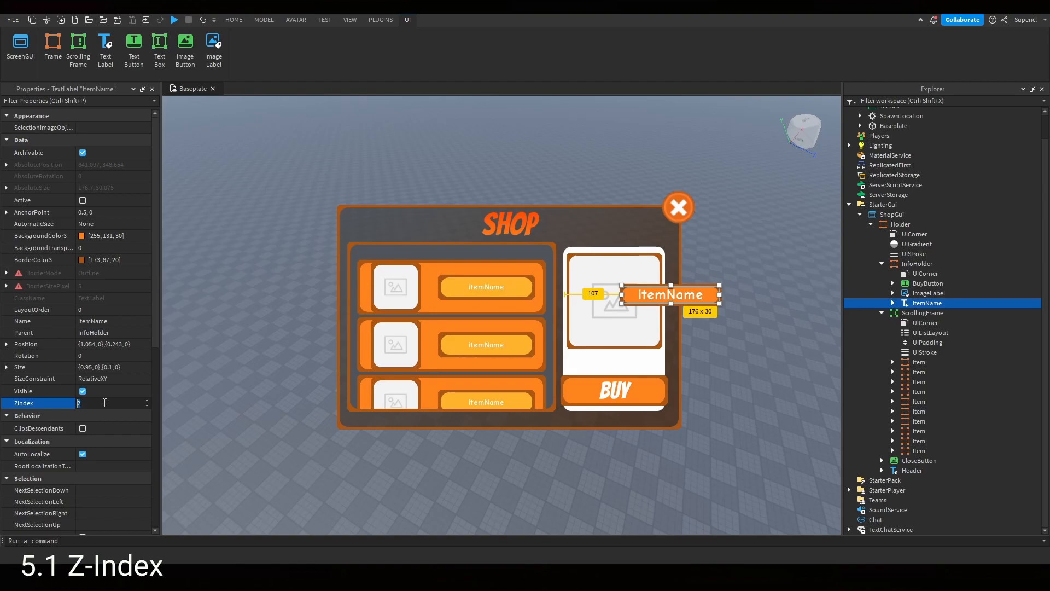
pyautogui.write('-100')
pyautogui.press('Return')
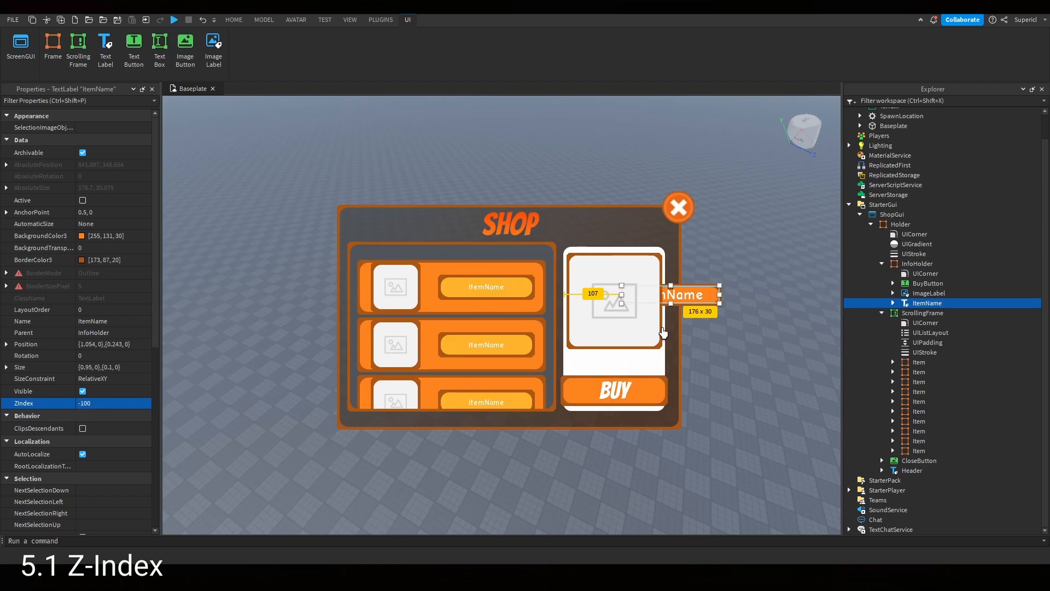
# - Move the itemName label down between the info image and the Buy button
pyautogui.moveTo(693, 294); pyautogui.dragTo(682, 355)
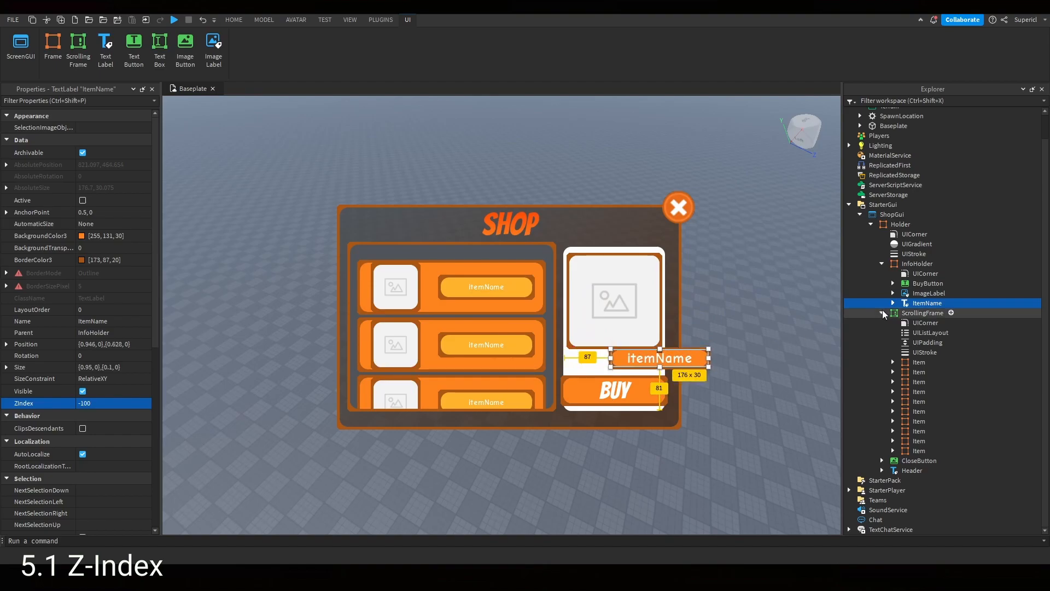
pyautogui.click(913, 254)
pyautogui.click(668, 358)
pyautogui.moveTo(693, 358); pyautogui.dragTo(648, 363)
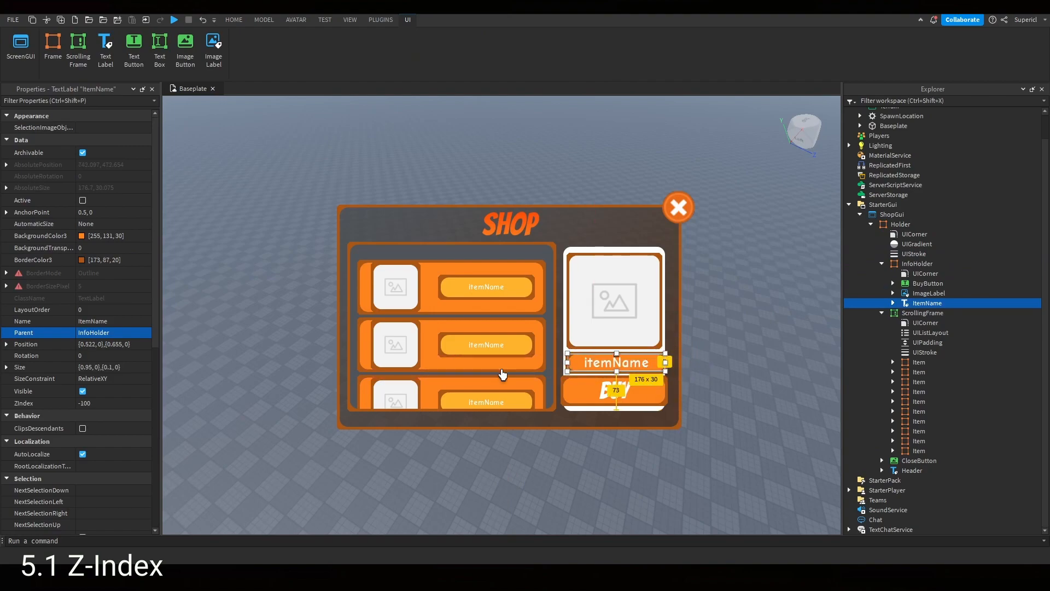
pyautogui.click(130, 403)
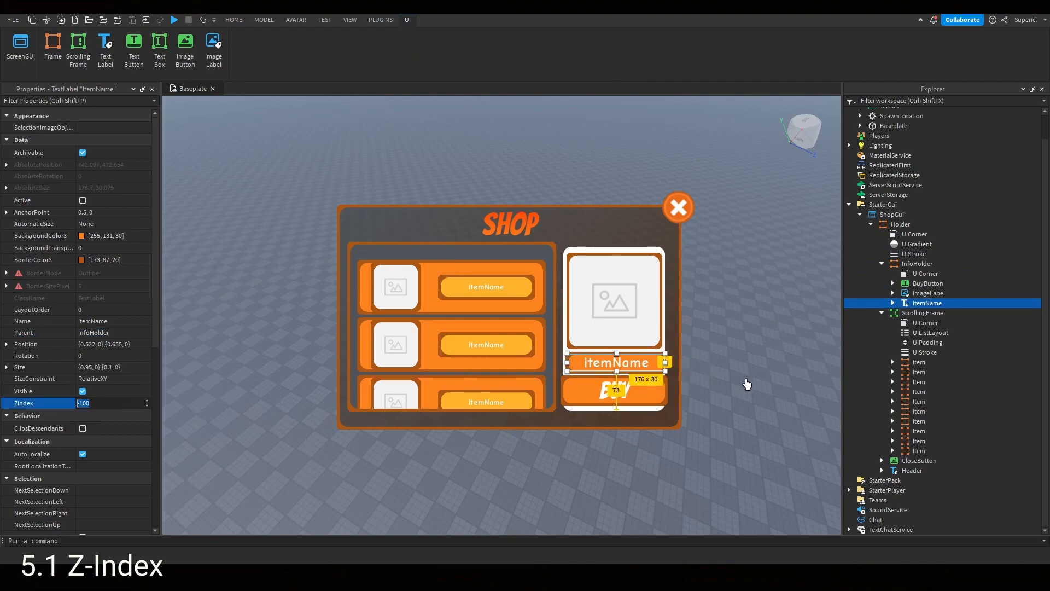
pyautogui.click(745, 382)
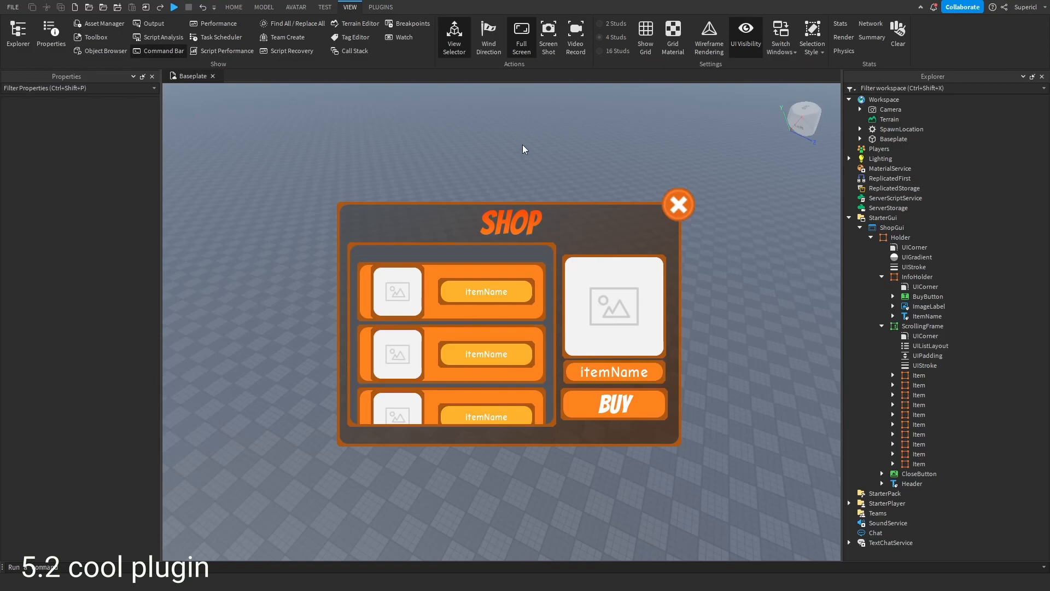
# - Open the Interface Tools plugin and insert the folder icon from Material Icons
pyautogui.click(393, 5)
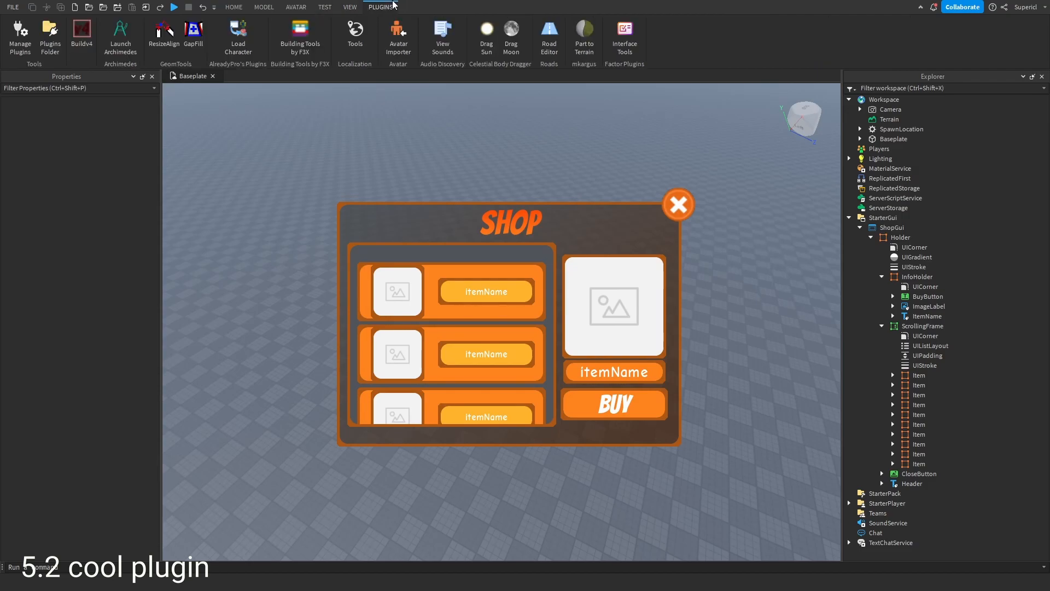
pyautogui.click(625, 33)
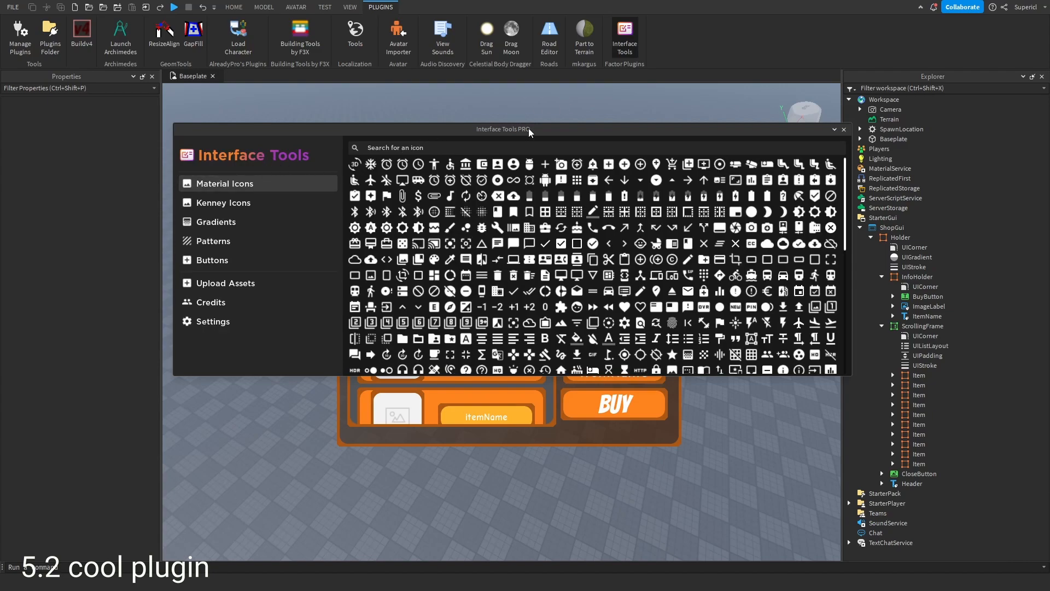
pyautogui.moveTo(529, 131); pyautogui.dragTo(488, 134)
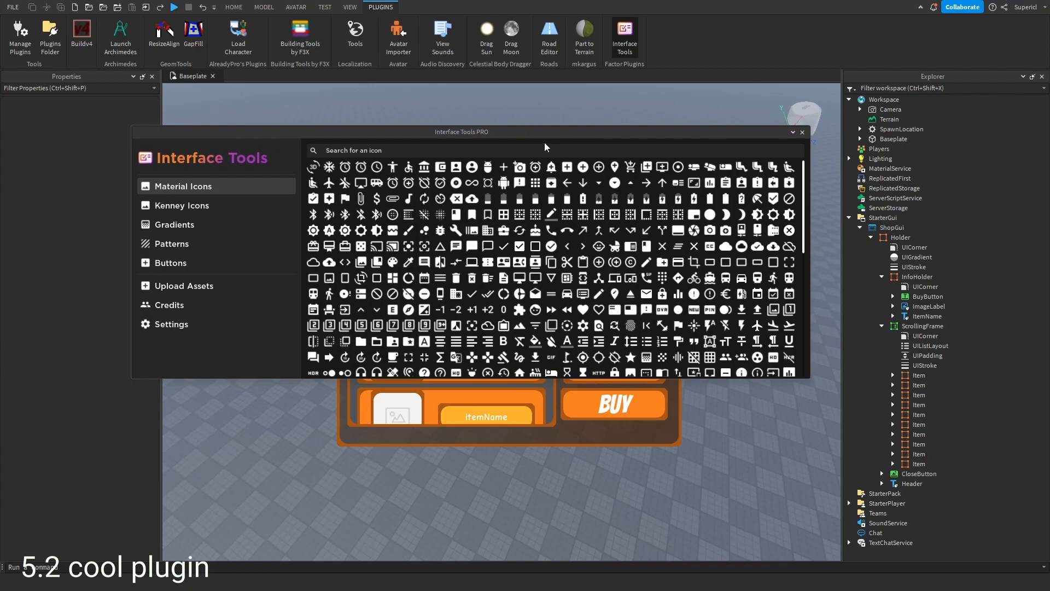
pyautogui.moveTo(568, 132); pyautogui.dragTo(676, 146)
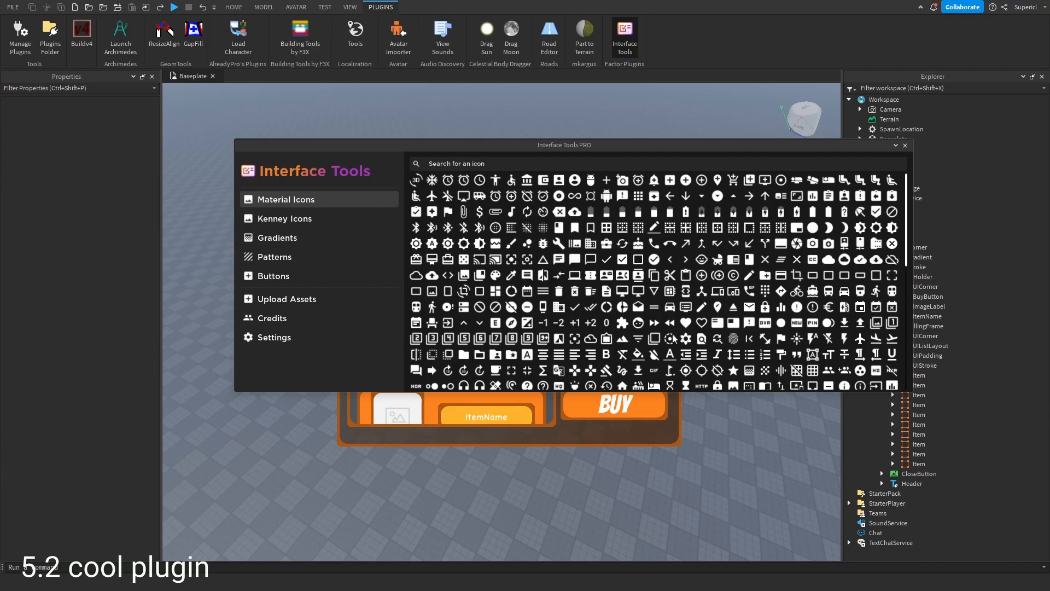
pyautogui.click(463, 355)
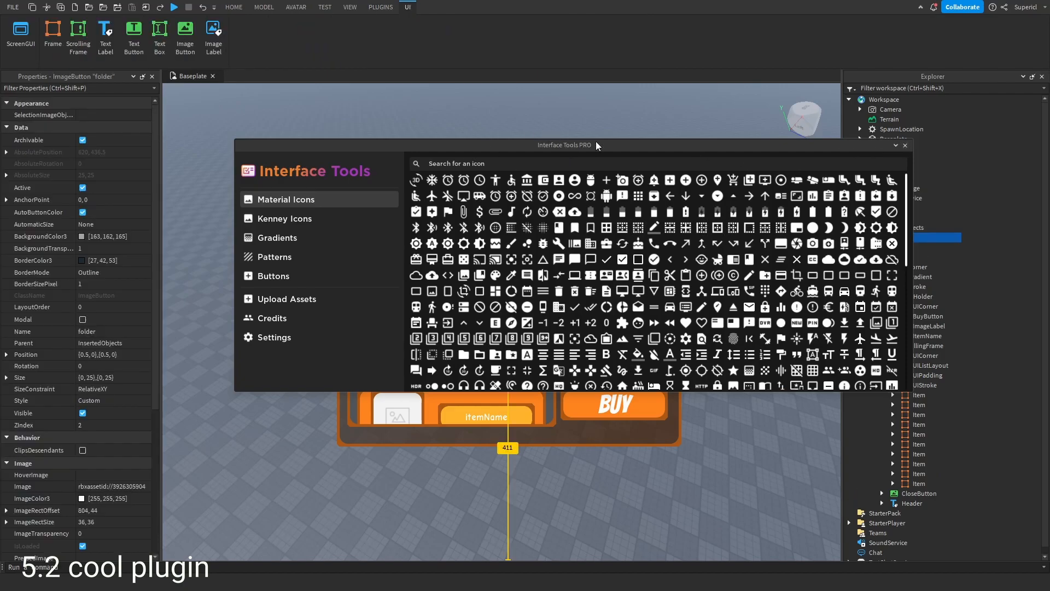
# - Close the plugin window and move the folder icon above the shop panel
pyautogui.click(905, 144)
pyautogui.moveTo(511, 330); pyautogui.dragTo(480, 201)
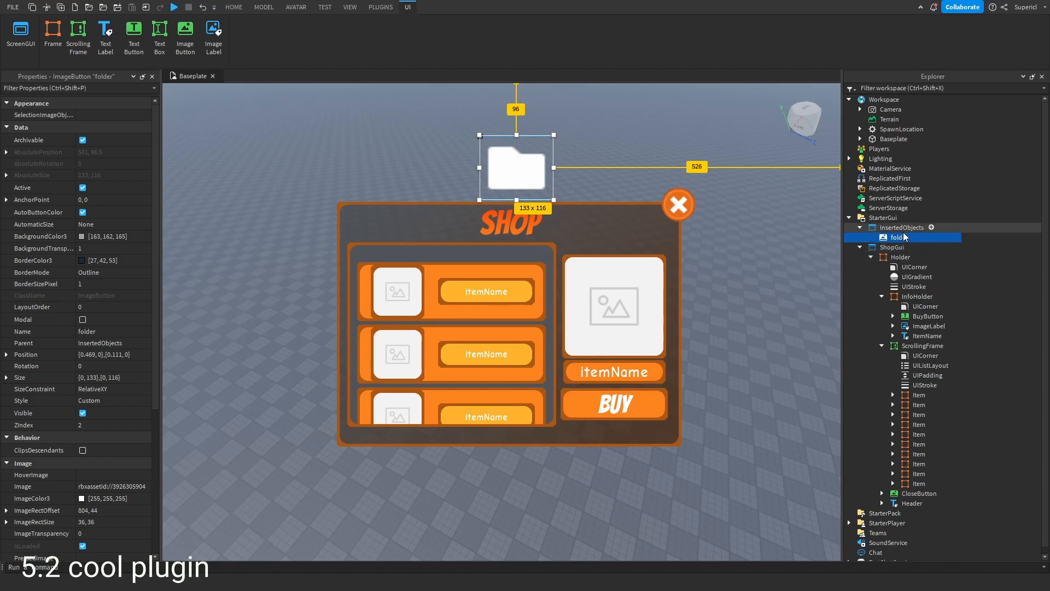
# - Copy the folder icon's Image asset ID into the CloseButton's Image property
pyautogui.click(680, 209)
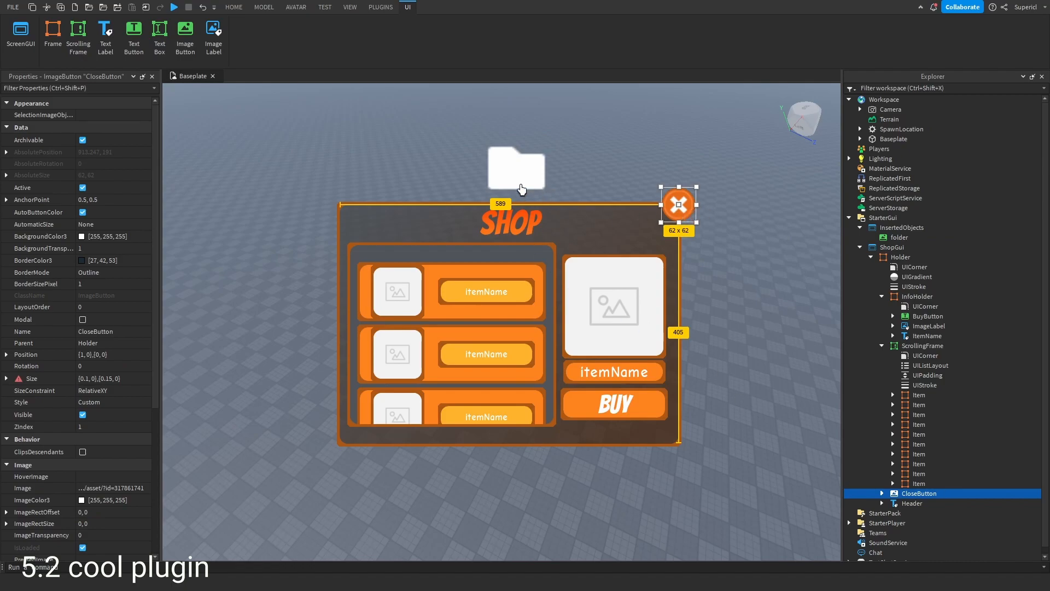
pyautogui.click(503, 175)
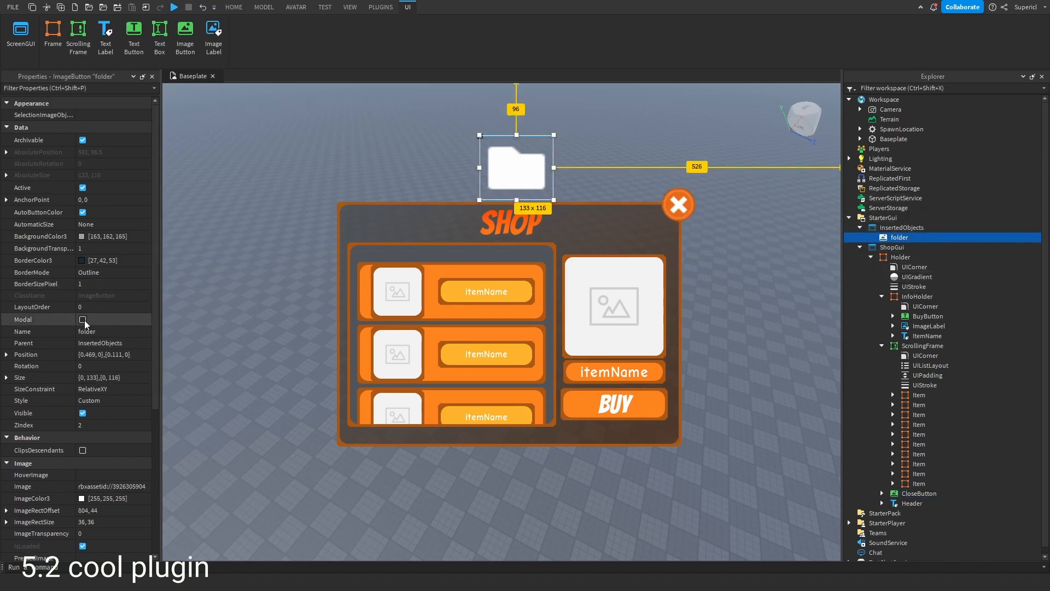
pyautogui.scroll(-4, 116, 338)
pyautogui.click(131, 339)
pyautogui.hotkey('ctrl', 'c')
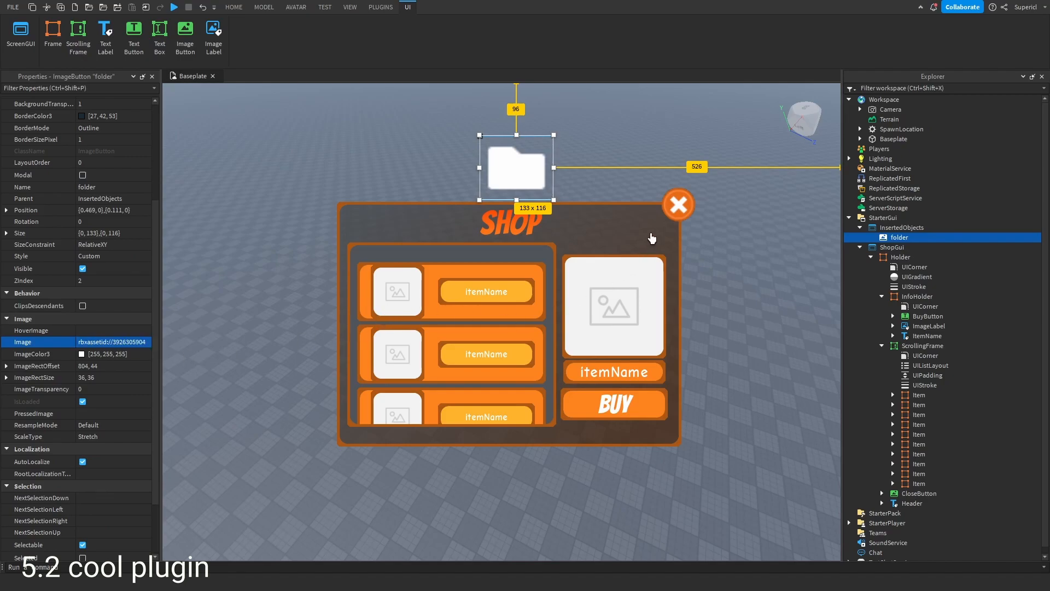
pyautogui.click(665, 213)
pyautogui.click(140, 343)
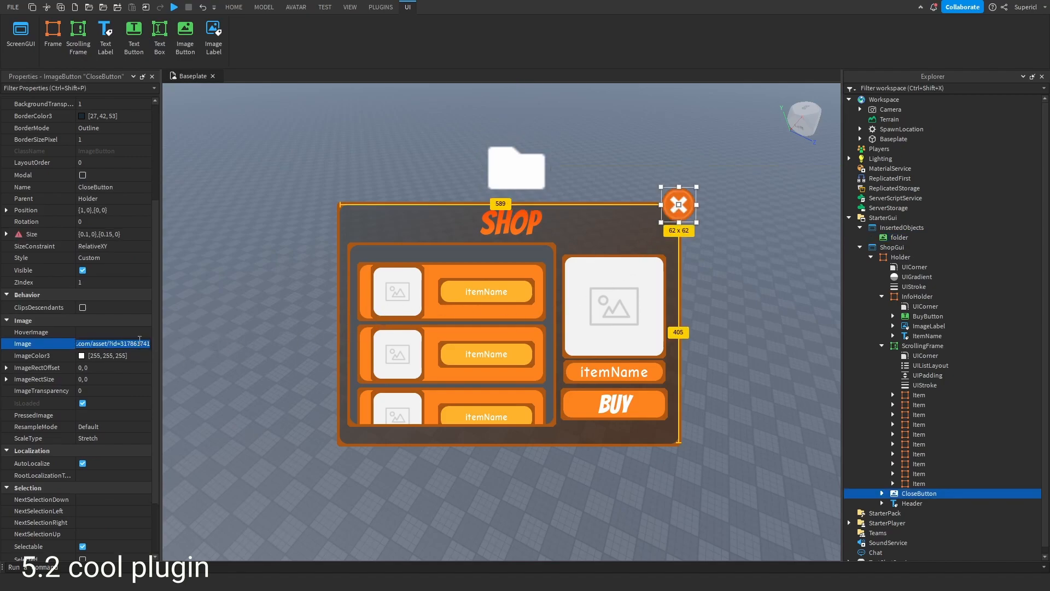
pyautogui.hotkey('ctrl', 'v')
pyautogui.press('Return')
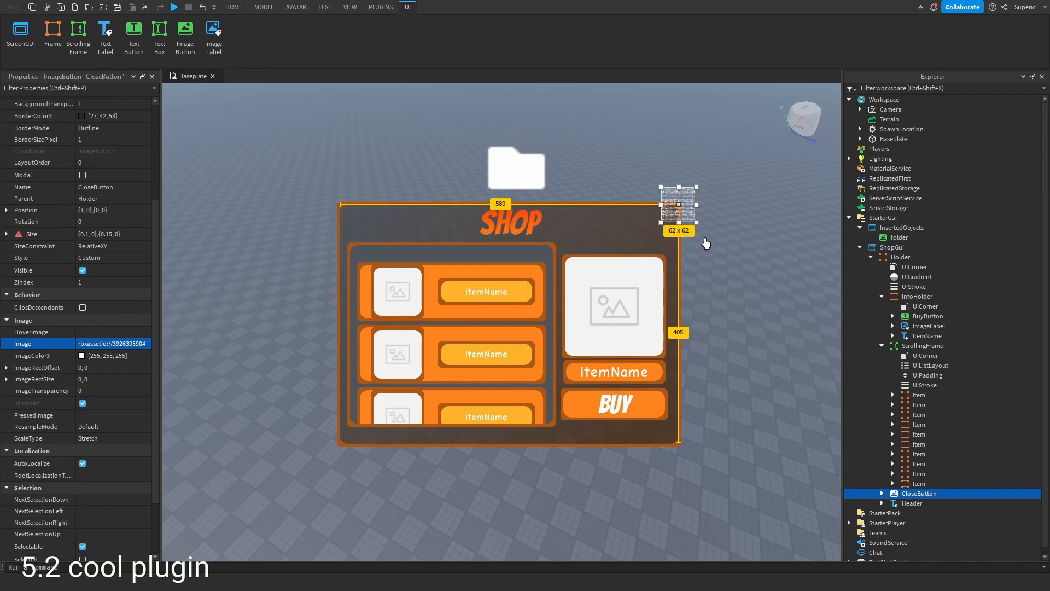
# - Copy the folder icon's ImageRectOffset of 804, 44 into the CloseButton
pyautogui.click(670, 237)
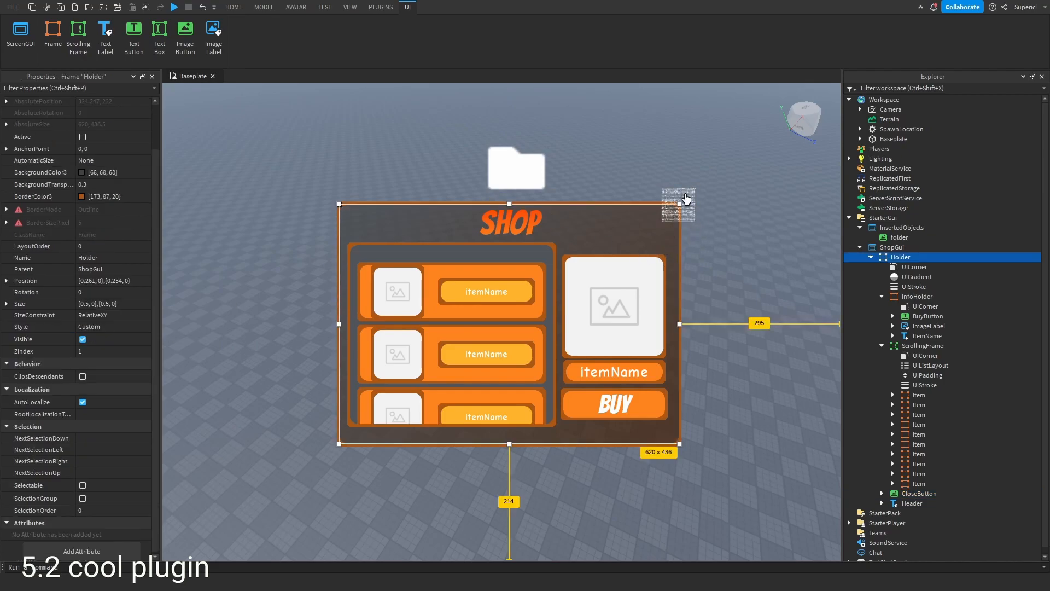
pyautogui.click(684, 200)
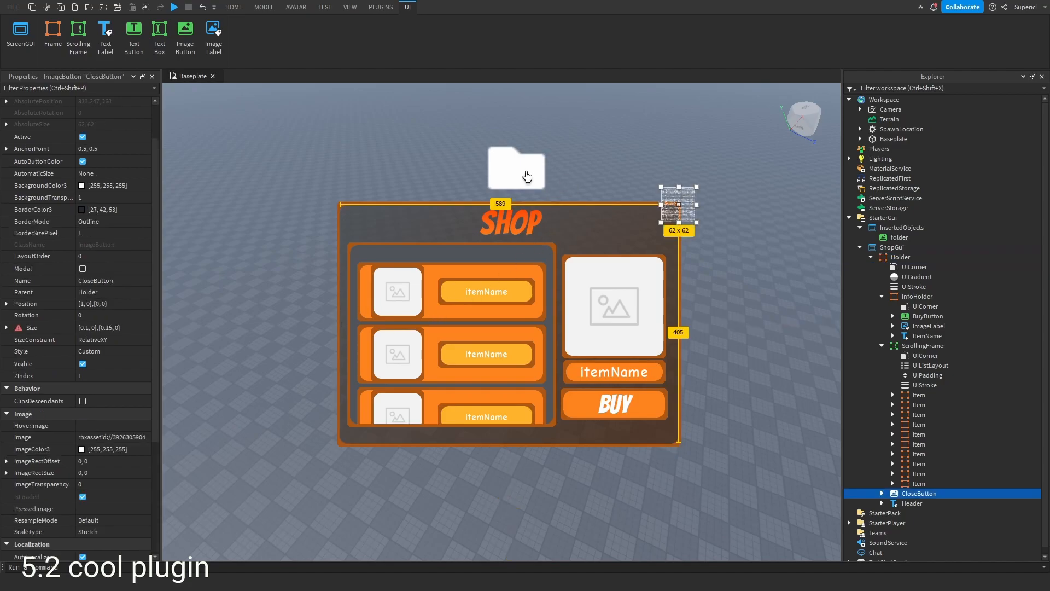
pyautogui.click(528, 176)
pyautogui.scroll(-3, 137, 460)
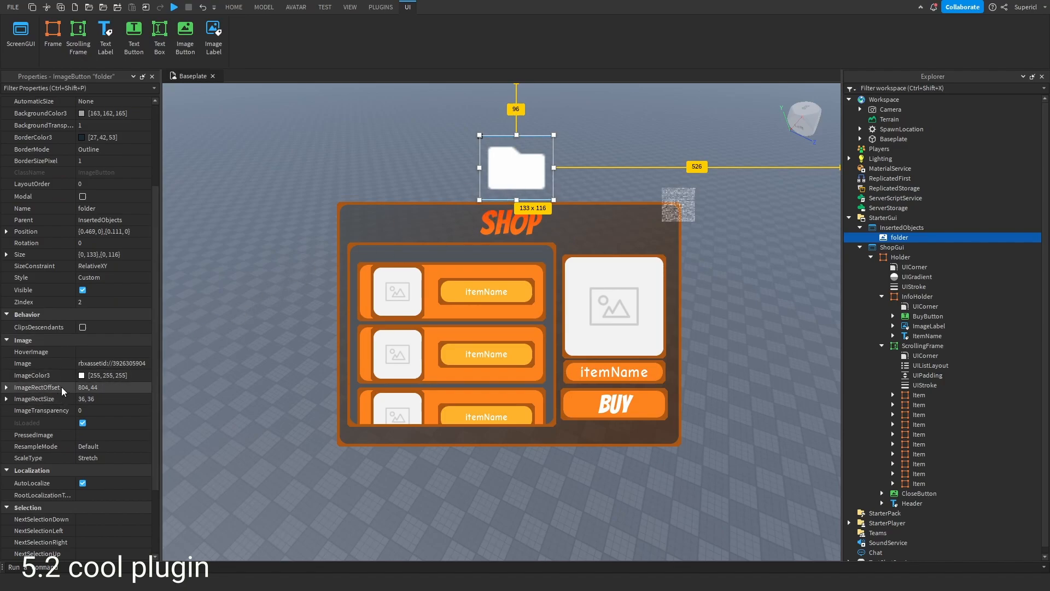
pyautogui.click(119, 388)
pyautogui.hotkey('ctrl', 'c')
pyautogui.click(679, 204)
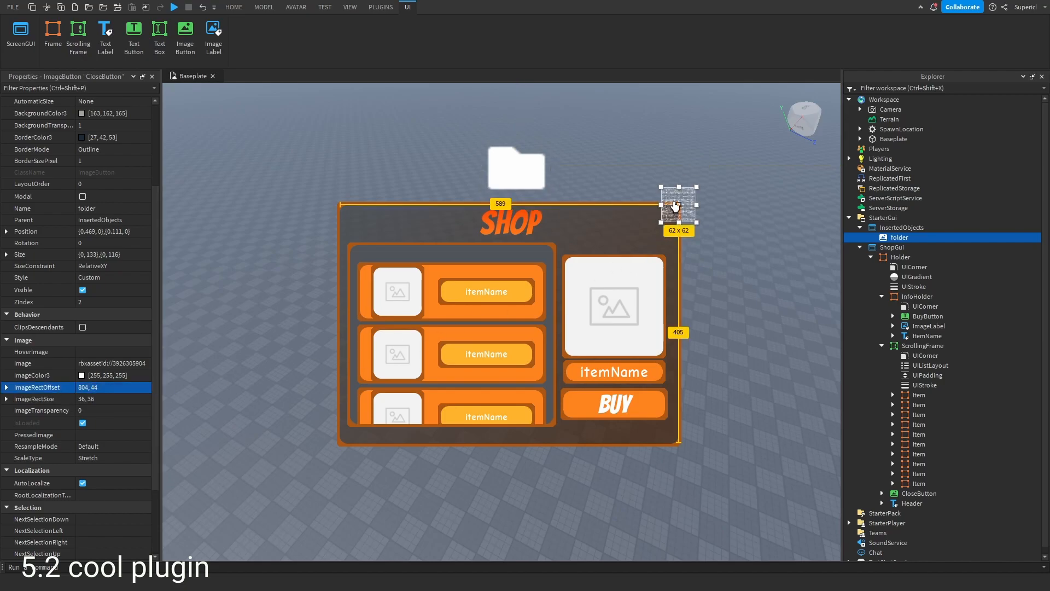
pyautogui.click(122, 389)
pyautogui.hotkey('ctrl', 'v')
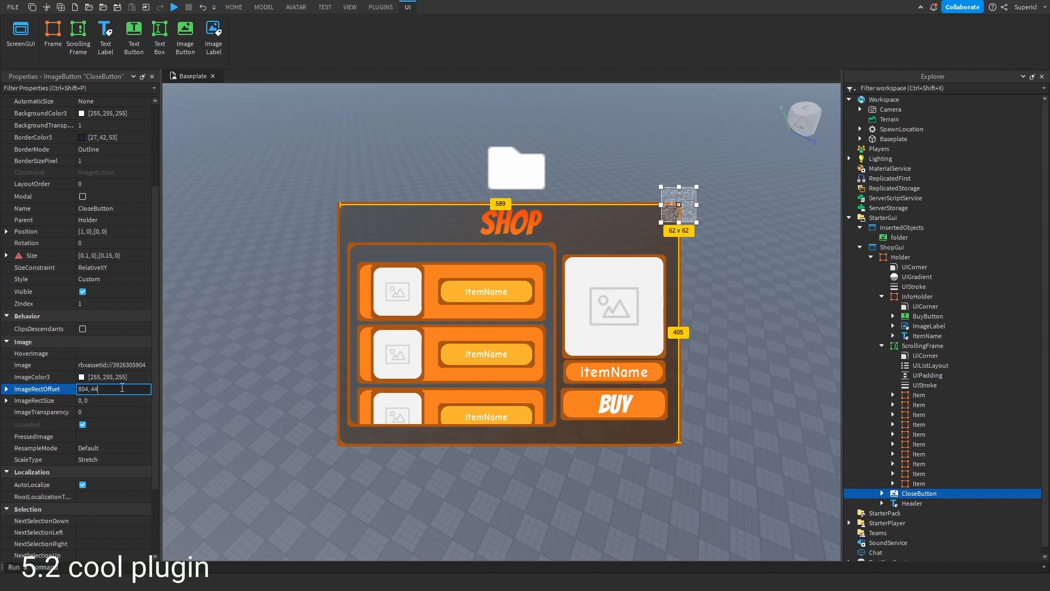
pyautogui.press('Return')
# - Set the CloseButton's ImageRectSize to 36, 36 to match the folder icon
pyautogui.click(519, 171)
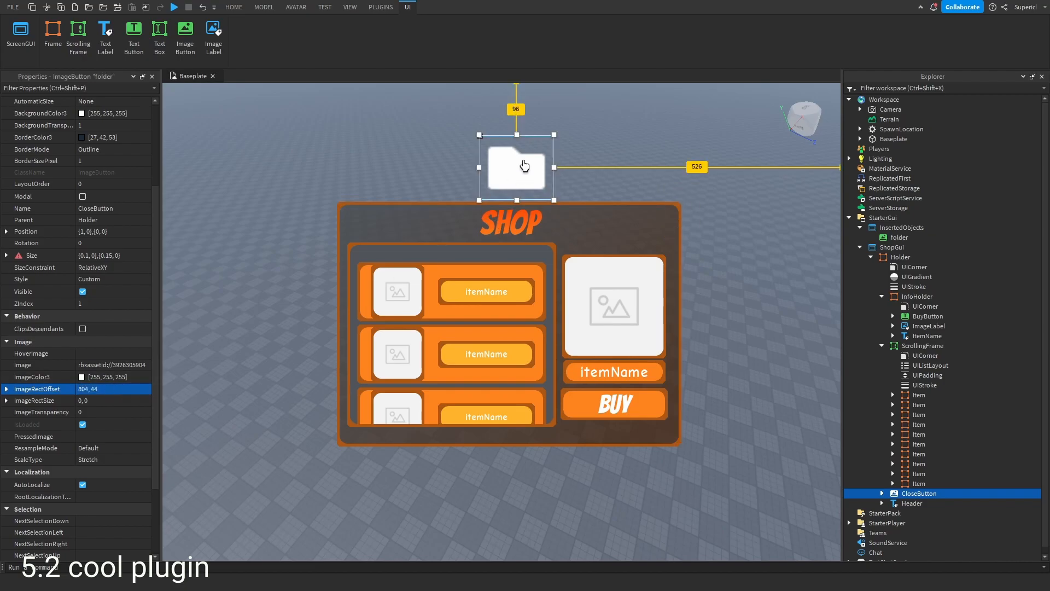
pyautogui.click(105, 399)
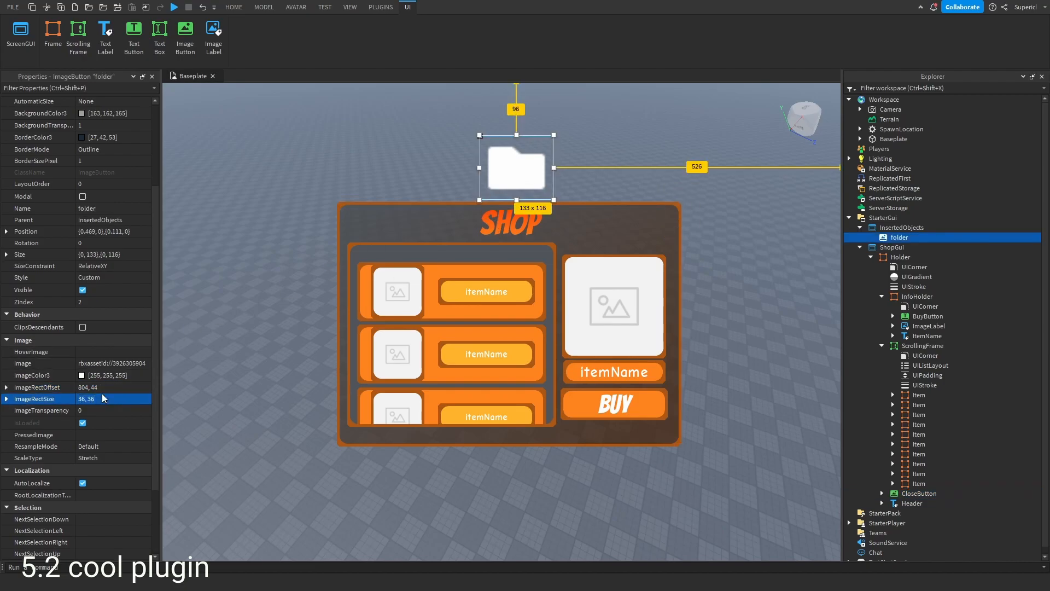
pyautogui.click(678, 203)
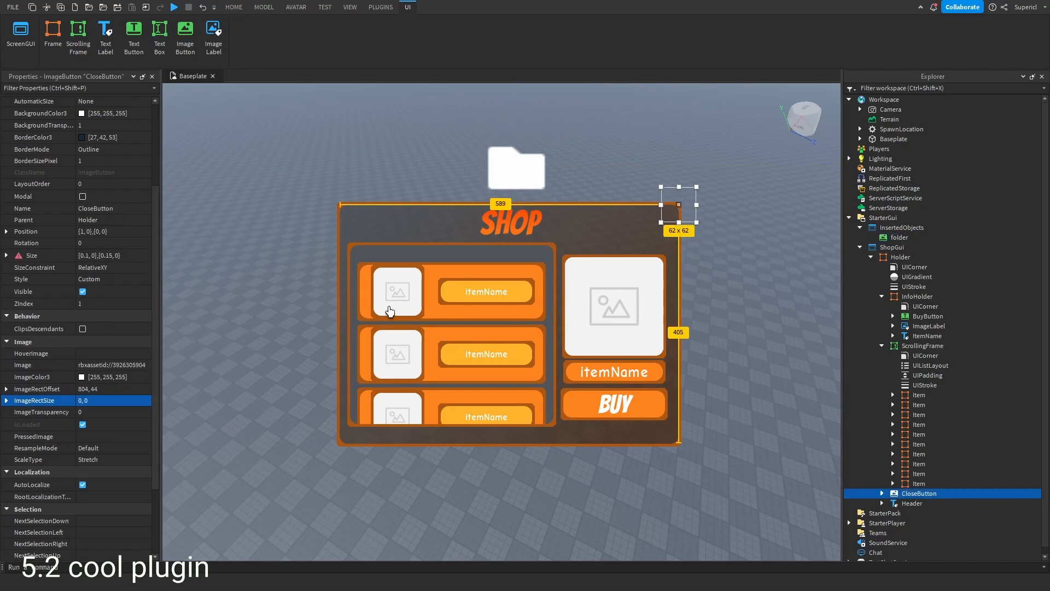
pyautogui.click(118, 414)
pyautogui.click(115, 401)
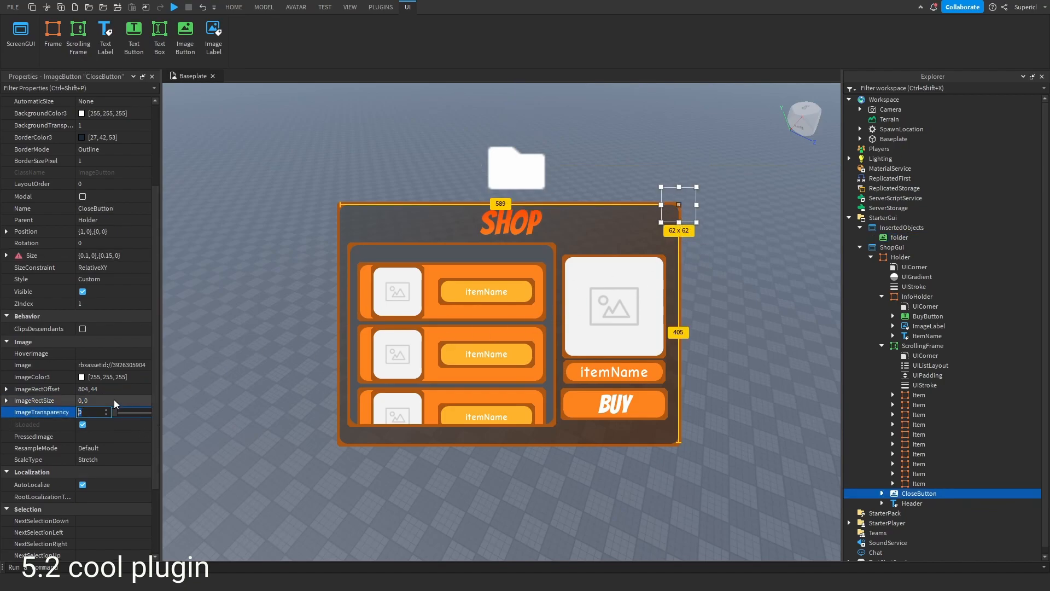
pyautogui.write('36, 36')
pyautogui.press('Return')
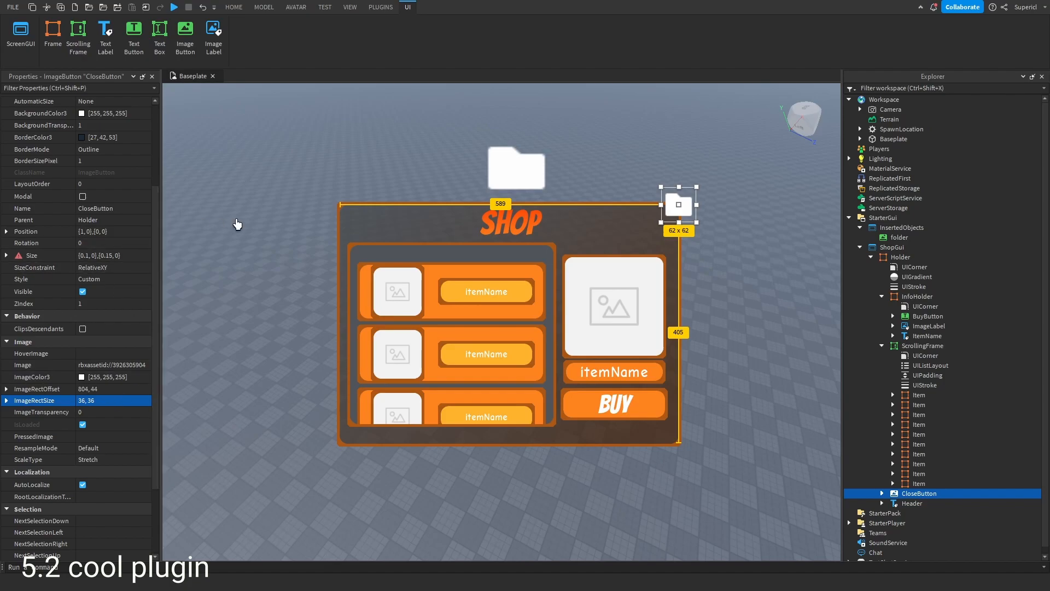
# - Browse the Interface Tools plugin's Kenney Icons, Gradients, Patterns and Buttons categories
pyautogui.click(227, 223)
pyautogui.click(383, 6)
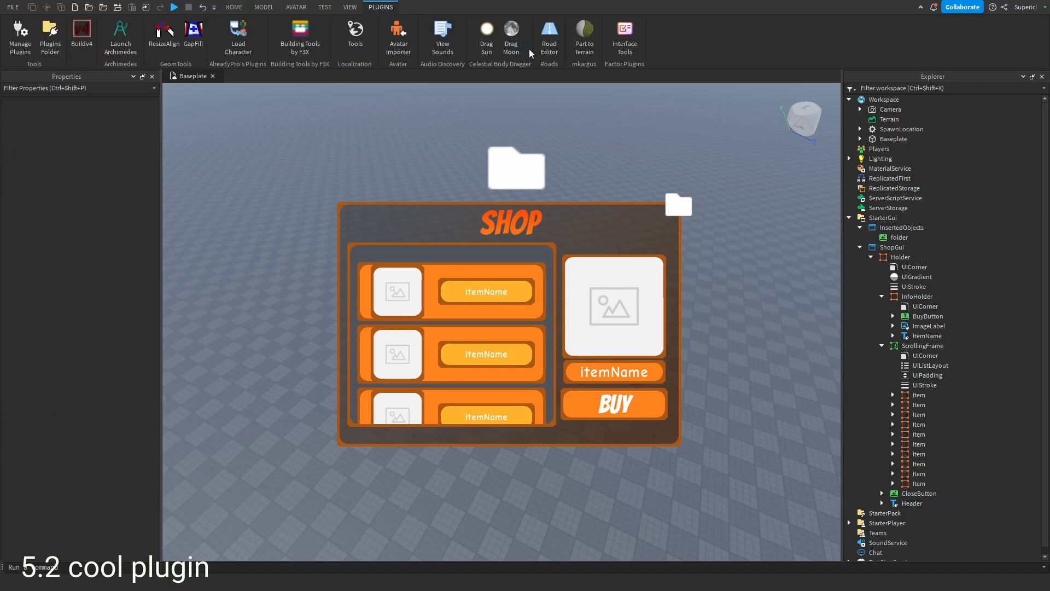
pyautogui.click(619, 34)
pyautogui.click(286, 220)
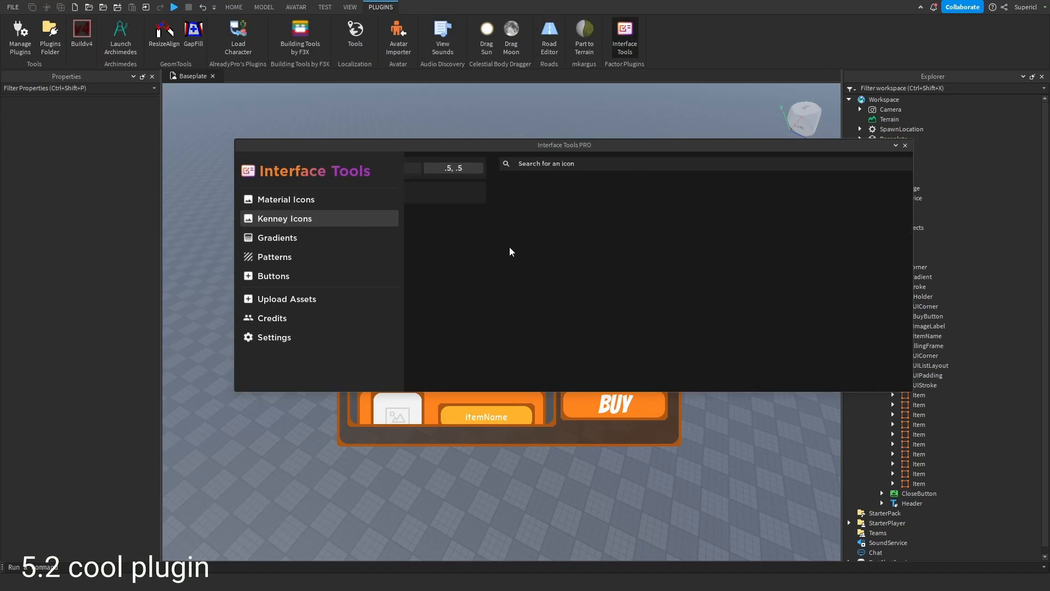
pyautogui.click(293, 241)
pyautogui.scroll(-5, 511, 286)
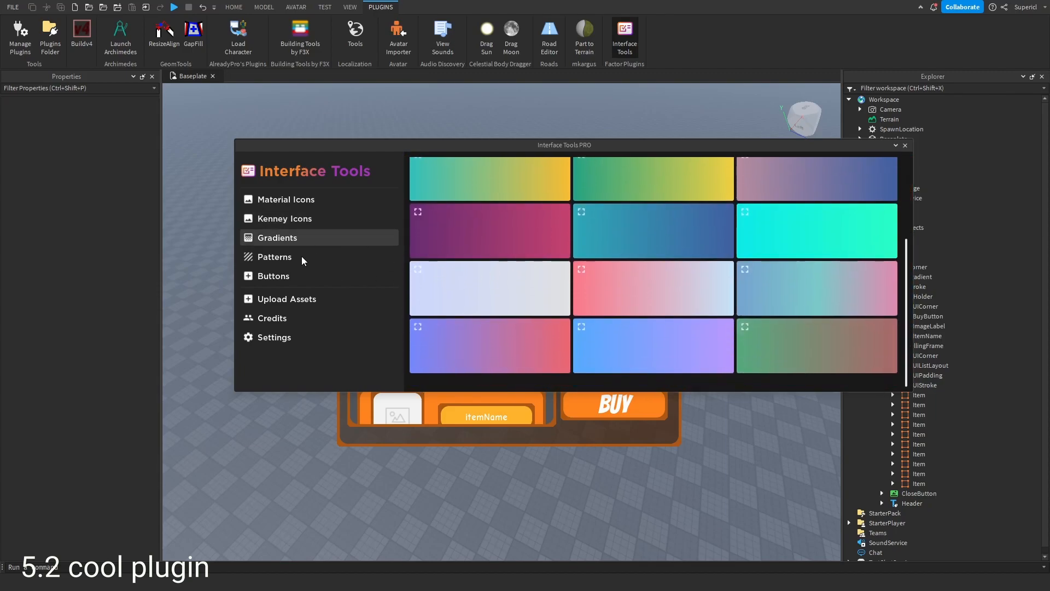
pyautogui.click(300, 257)
pyautogui.click(250, 277)
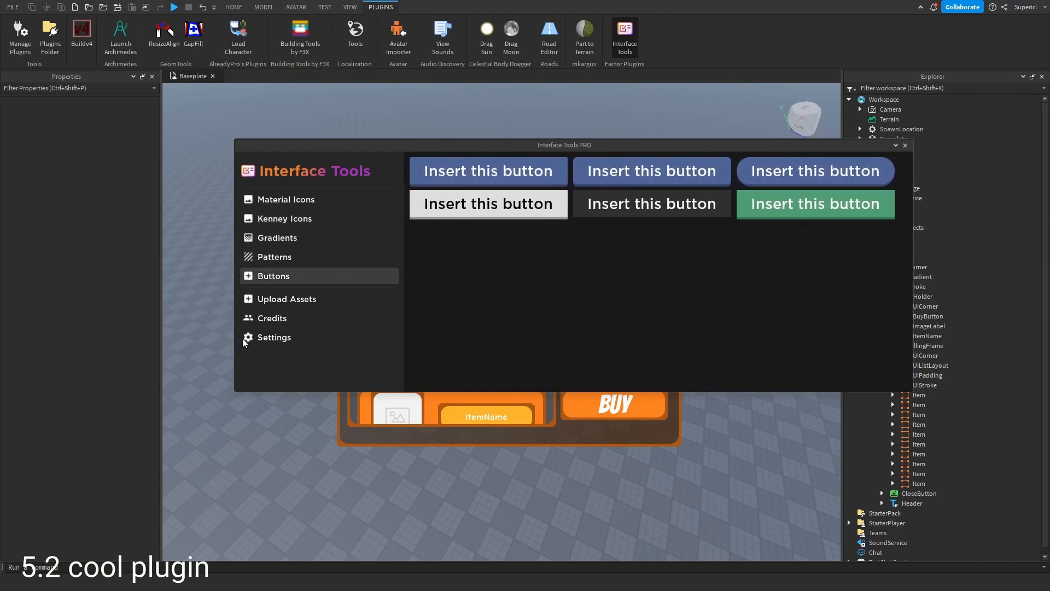
# - Open the Interface Tools plugin's Upload Assets page, then the Material Icons and Kenney Icons lists
pyautogui.click(309, 298)
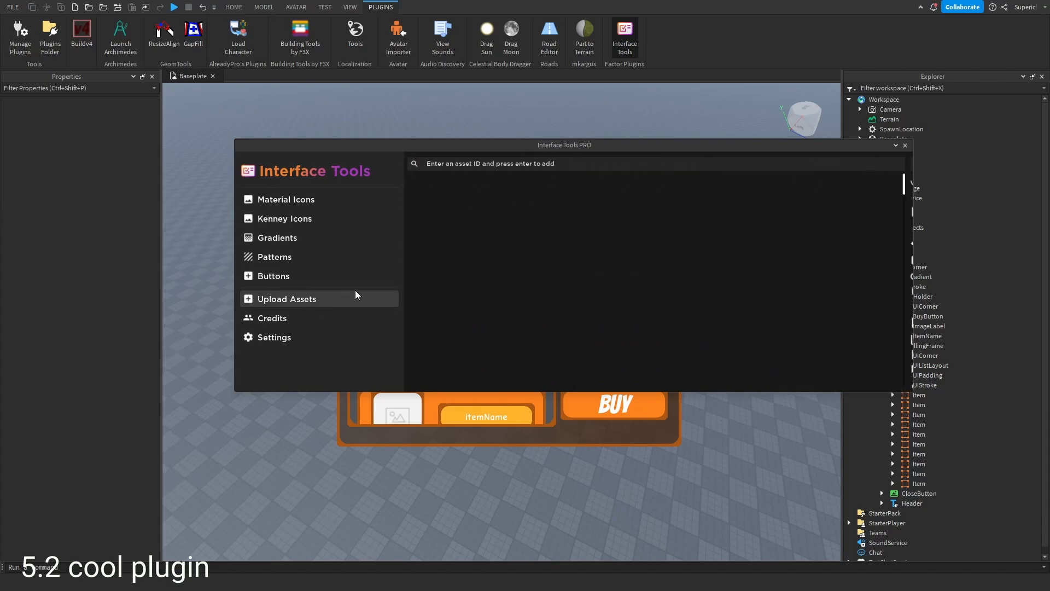
pyautogui.click(303, 201)
pyautogui.click(267, 216)
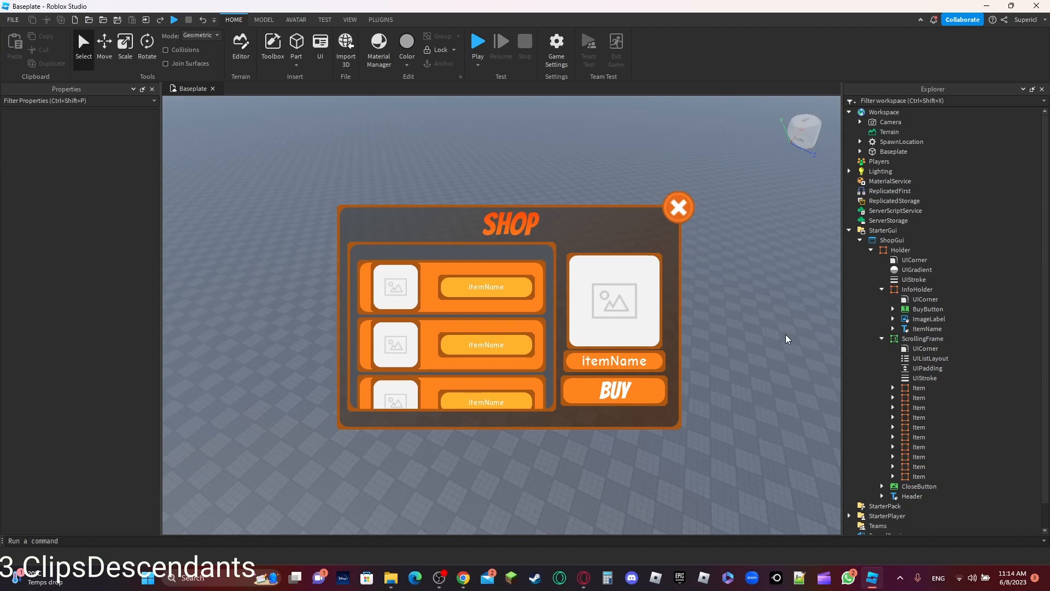
# - Enable ClipsDescendants on the Holder frame
pyautogui.click(922, 339)
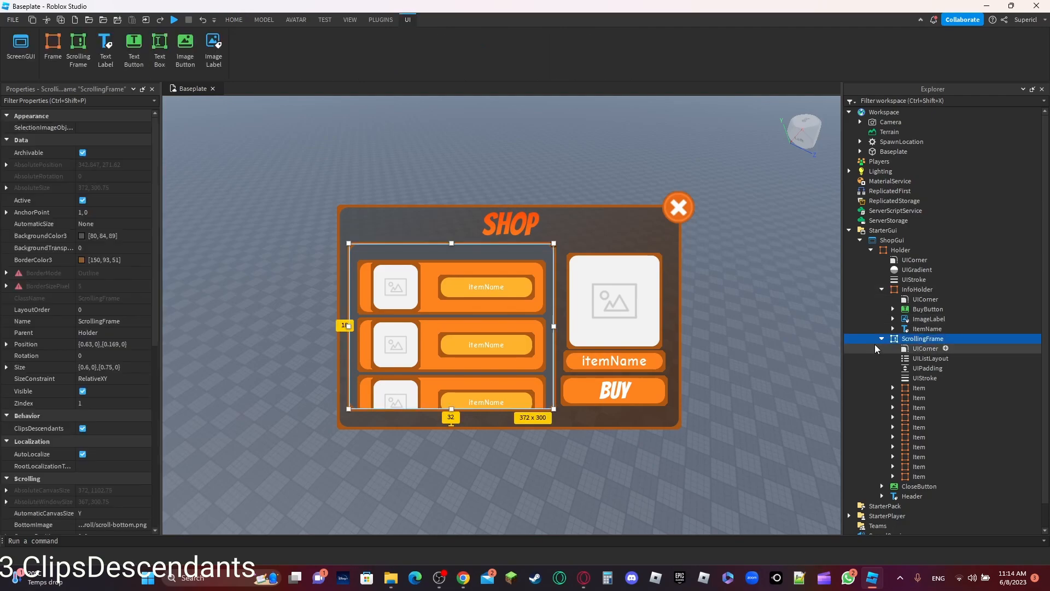
pyautogui.click(659, 243)
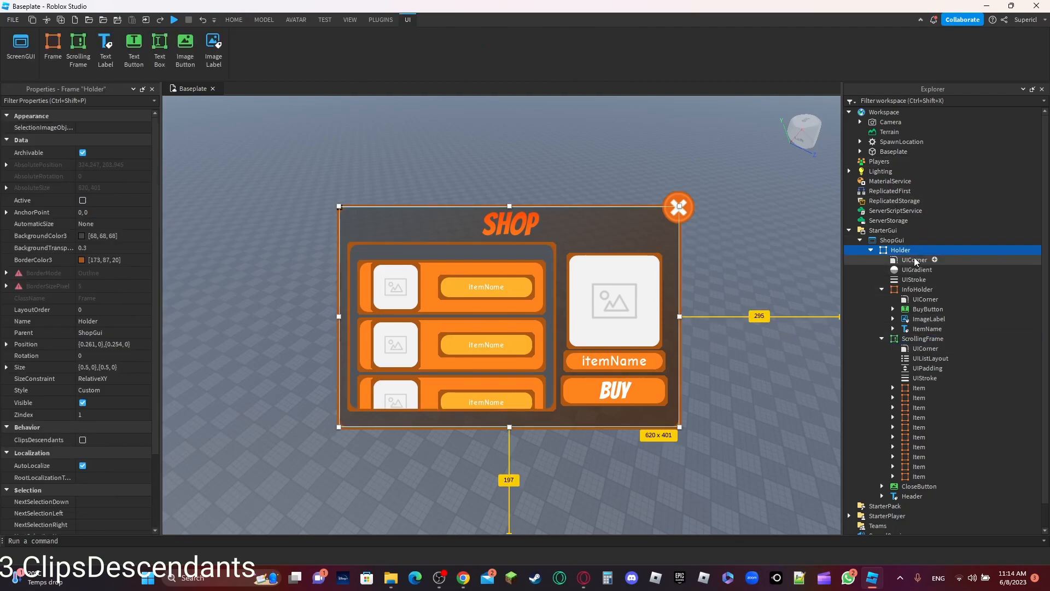
pyautogui.scroll(-4, 91, 315)
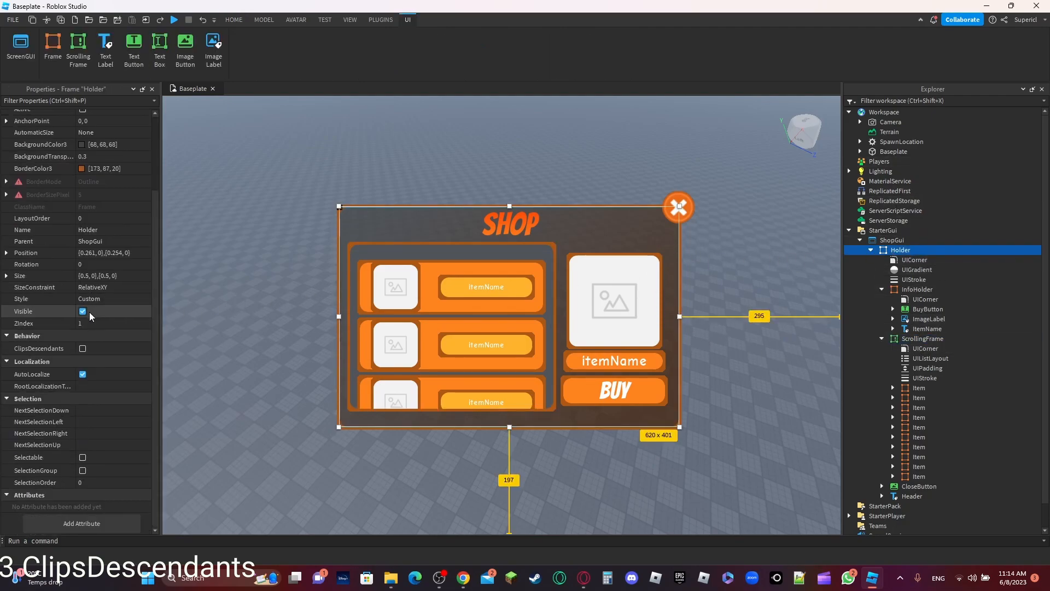
pyautogui.click(83, 349)
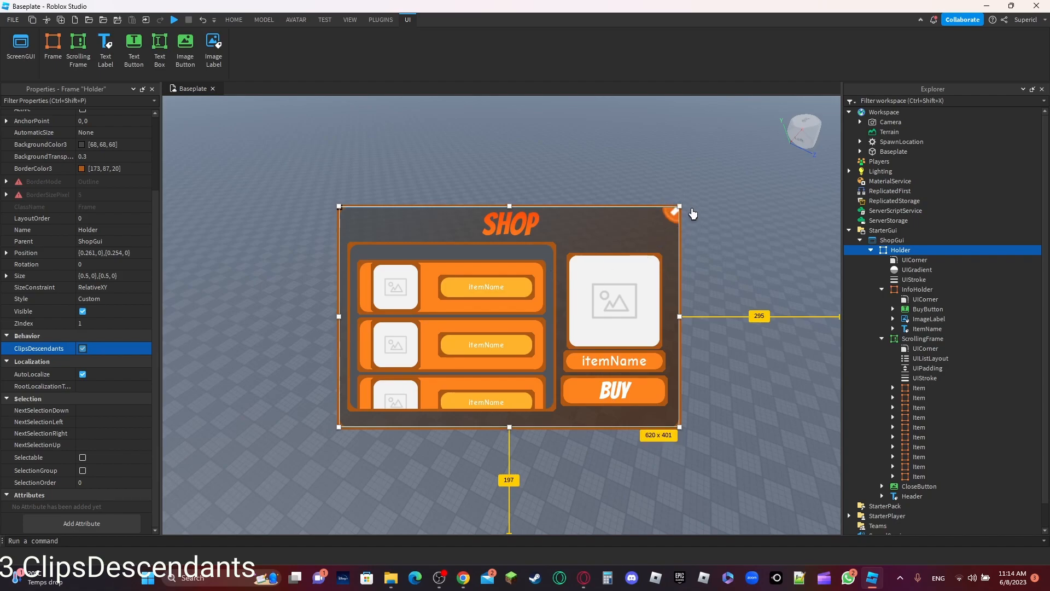
# - Select the CloseButton, then nudge the InfoHolder's ImageLabel up and to the right
pyautogui.click(669, 216)
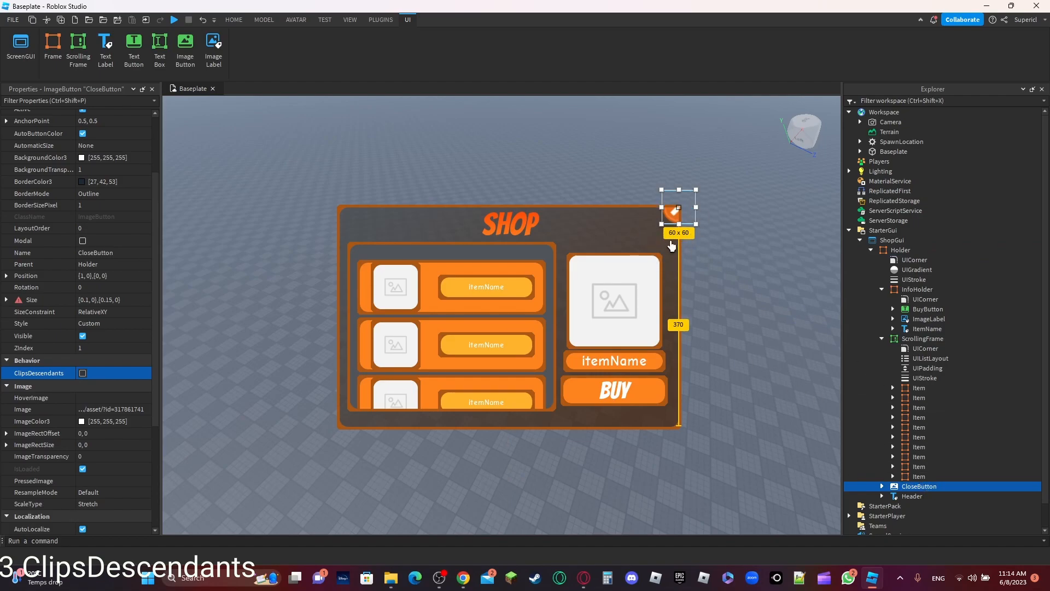
pyautogui.click(609, 275)
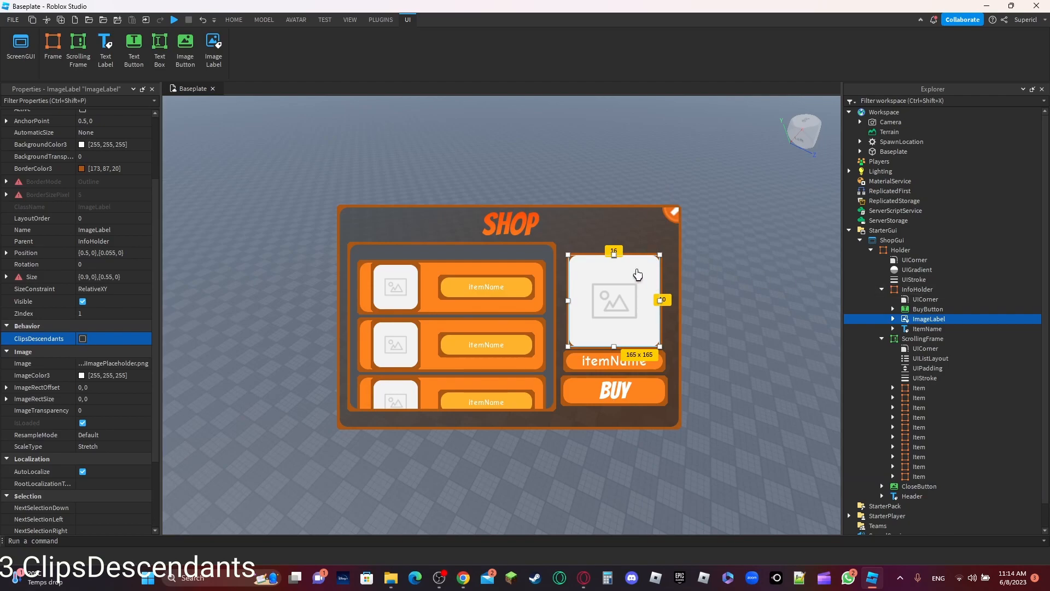
pyautogui.moveTo(599, 306)
pyautogui.mouseDown()
pyautogui.moveTo(619, 277)
pyautogui.moveTo(672, 268)
pyautogui.moveTo(689, 384)
pyautogui.moveTo(495, 438)
pyautogui.moveTo(284, 419)
pyautogui.moveTo(316, 184)
pyautogui.moveTo(639, 205)
pyautogui.moveTo(683, 268)
pyautogui.moveTo(616, 447)
pyautogui.moveTo(301, 417)
pyautogui.moveTo(346, 208)
pyautogui.moveTo(389, 224)
pyautogui.moveTo(636, 224)
pyautogui.moveTo(647, 439)
pyautogui.moveTo(317, 421)
pyautogui.moveTo(328, 241)
pyautogui.moveTo(625, 230)
pyautogui.moveTo(673, 287)
pyautogui.moveTo(655, 426)
pyautogui.moveTo(285, 423)
pyautogui.moveTo(313, 206)
pyautogui.moveTo(596, 212)
pyautogui.moveTo(644, 374)
pyautogui.moveTo(344, 451)
pyautogui.moveTo(297, 255)
pyautogui.moveTo(390, 201)
pyautogui.moveTo(696, 285)
pyautogui.moveTo(364, 396)
pyautogui.moveTo(326, 239)
pyautogui.moveTo(297, 286)
pyautogui.moveTo(356, 205)
pyautogui.moveTo(631, 229)
pyautogui.moveTo(666, 391)
pyautogui.moveTo(368, 420)
pyautogui.moveTo(328, 299)
pyautogui.moveTo(683, 249)
pyautogui.moveTo(643, 303)
pyautogui.moveTo(601, 307)
pyautogui.mouseUp()
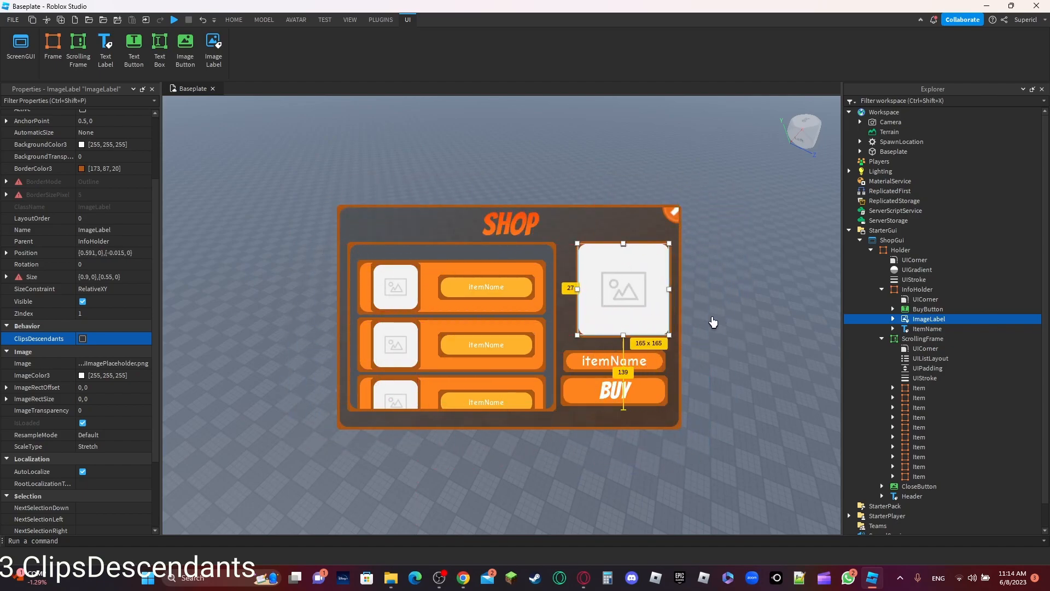
pyautogui.click(727, 329)
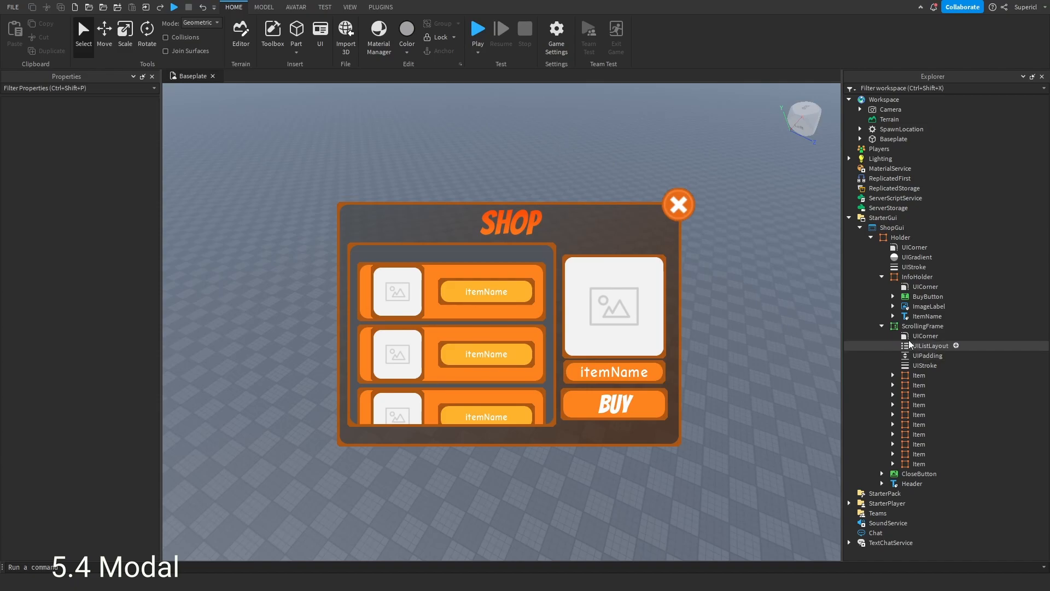
# - Insert a TextButton into the Holder frame
pyautogui.click(882, 325)
pyautogui.click(876, 279)
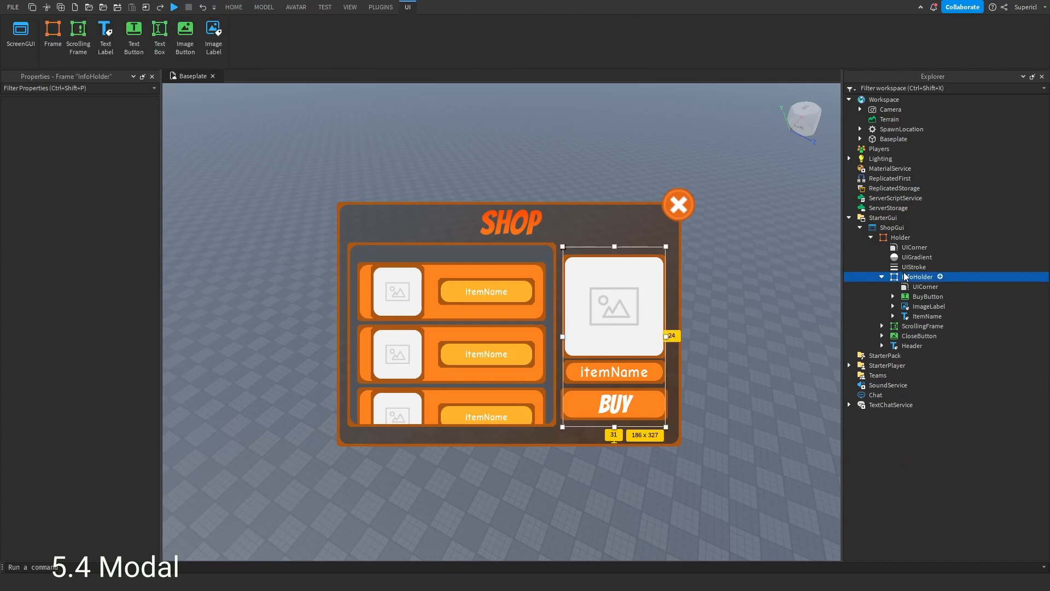
pyautogui.click(882, 276)
pyautogui.click(900, 238)
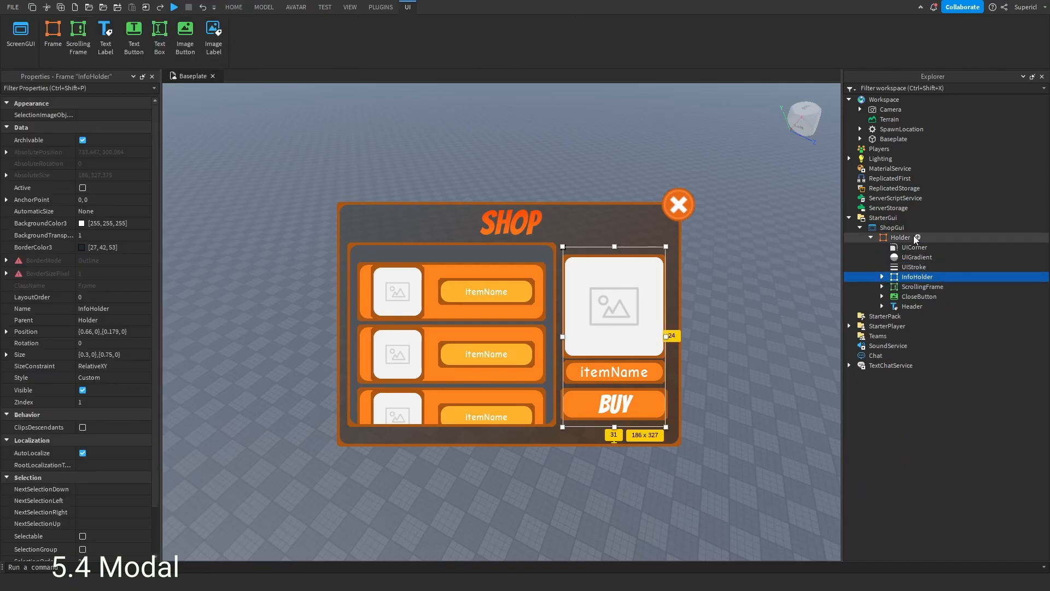
pyautogui.click(918, 237)
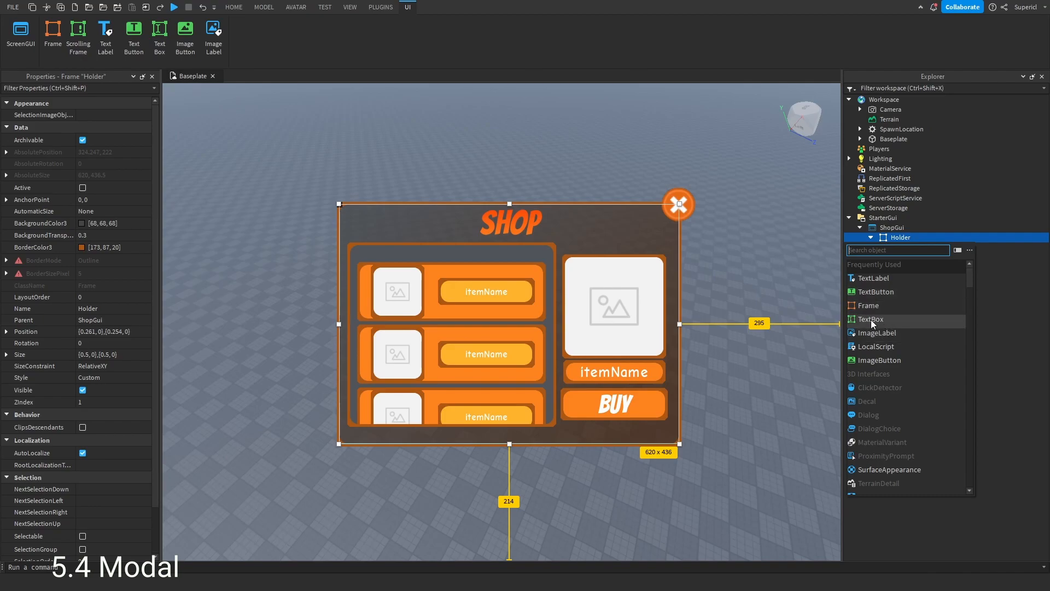
pyautogui.write('textbut')
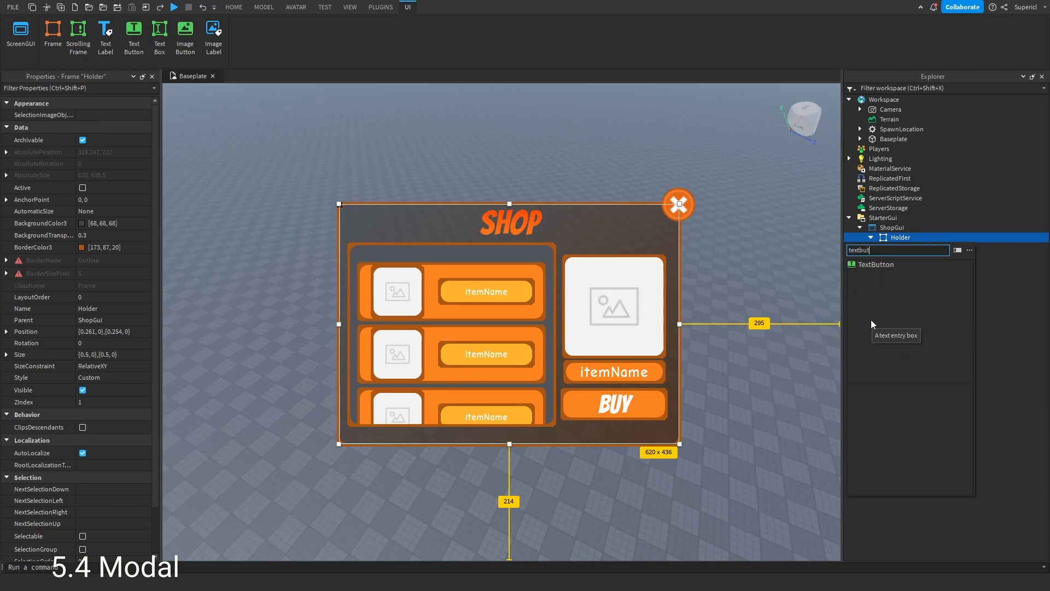
pyautogui.click(874, 265)
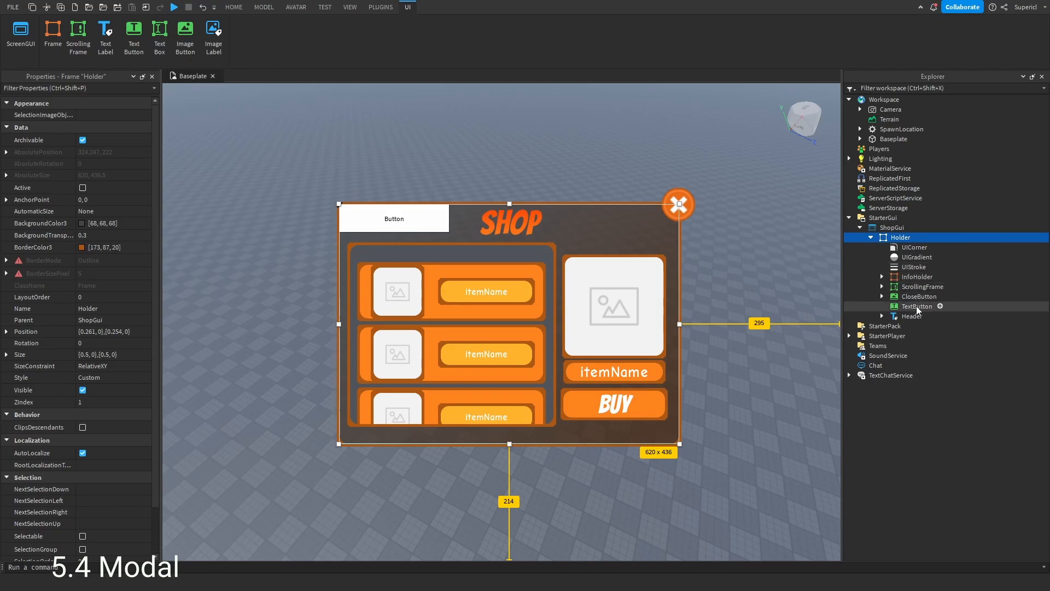
# - Set the new TextButton's BackgroundTransparency to 1 and clear its Text
pyautogui.click(917, 306)
pyautogui.click(121, 249)
pyautogui.write('1')
pyautogui.press('Return')
pyautogui.scroll(-10, 109, 273)
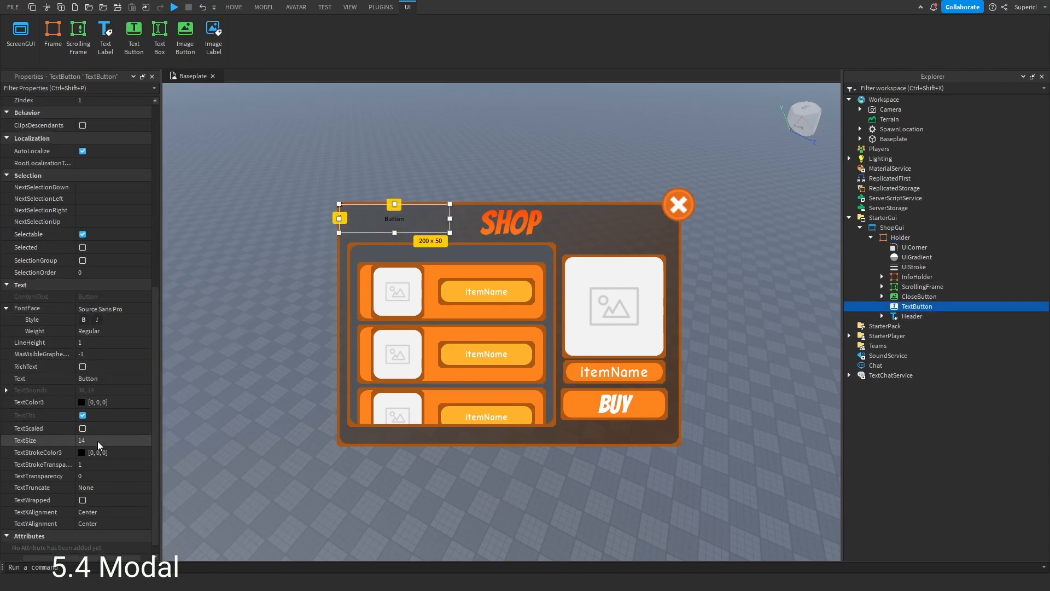
pyautogui.click(110, 378)
pyautogui.press('BackSpace')
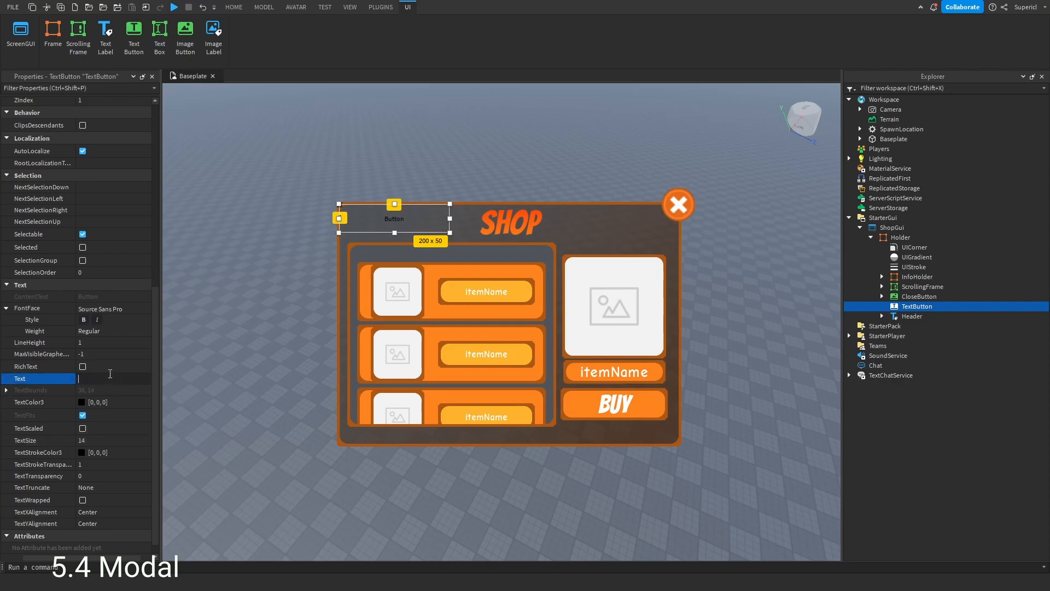
pyautogui.press('Return')
# - Set the TextButton's Size to scale 1.1 by 1.1 with zero offsets
pyautogui.scroll(5, 110, 375)
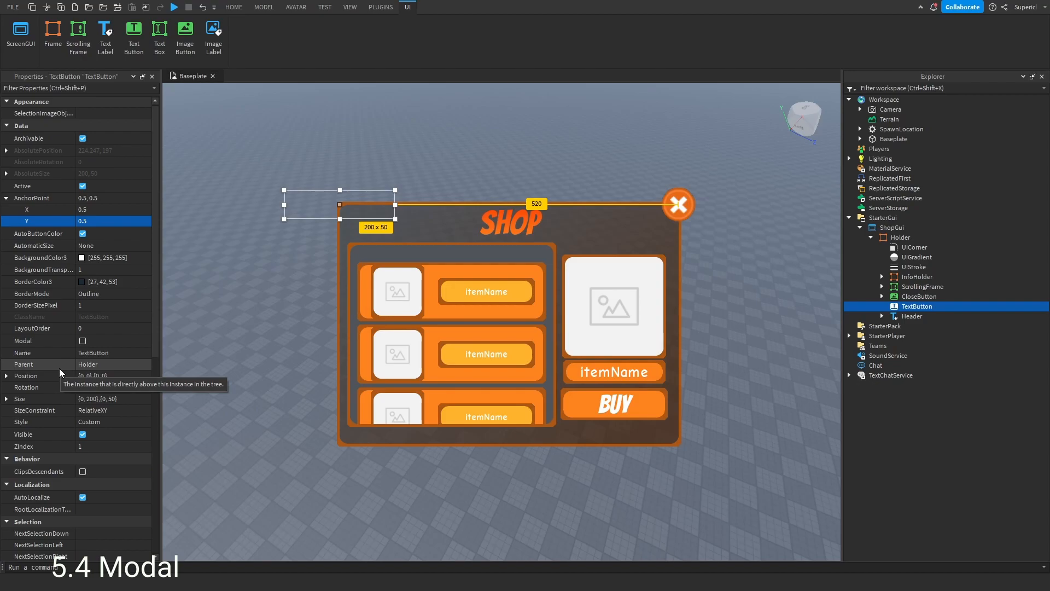
pyautogui.scroll(-3, 63, 368)
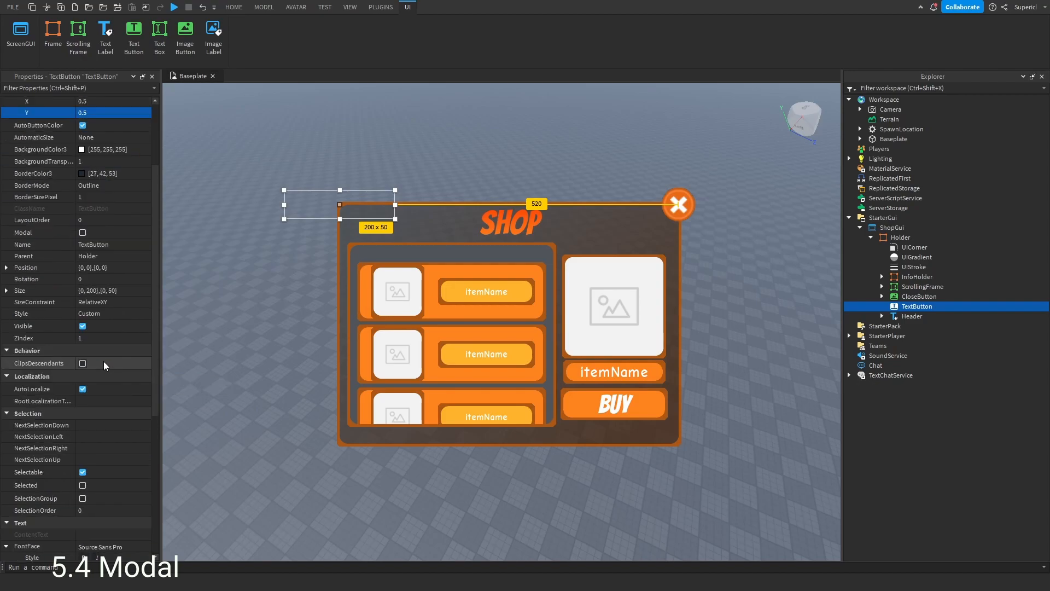
pyautogui.click(6, 290)
pyautogui.click(17, 313)
pyautogui.click(109, 336)
pyautogui.write('0')
pyautogui.press('Return')
pyautogui.click(110, 325)
pyautogui.write('1.1')
pyautogui.press('Return')
pyautogui.click(17, 302)
pyautogui.click(109, 324)
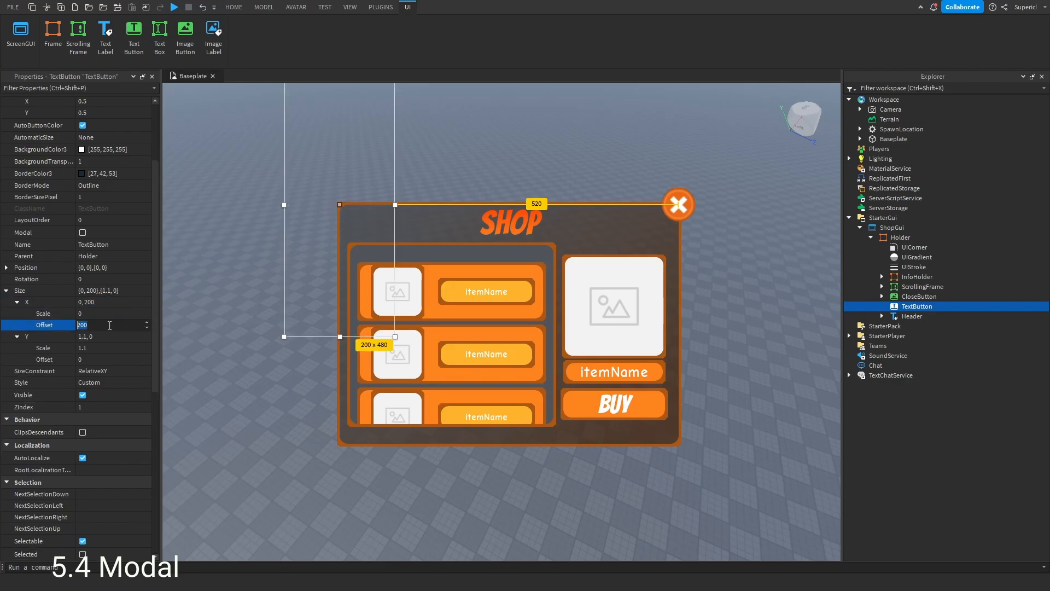
pyautogui.write('0')
pyautogui.press('Return')
pyautogui.click(116, 314)
pyautogui.write('1.1')
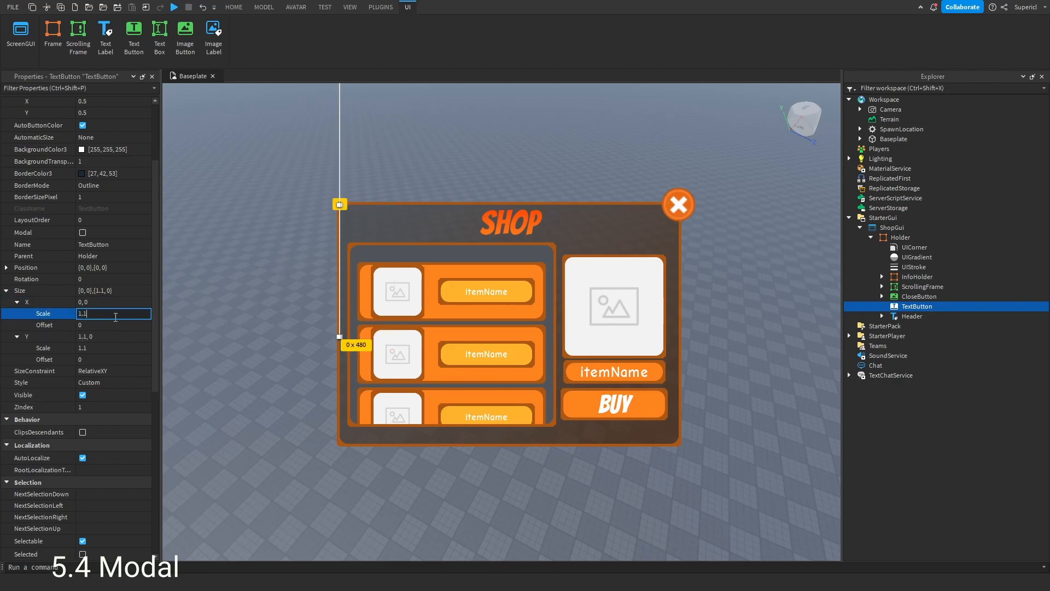
pyautogui.press('Return')
# - Center the TextButton by setting its Position X and Y scales to 0.5
pyautogui.click(6, 268)
pyautogui.click(17, 279)
pyautogui.click(109, 290)
pyautogui.write('0.5')
pyautogui.press('Return')
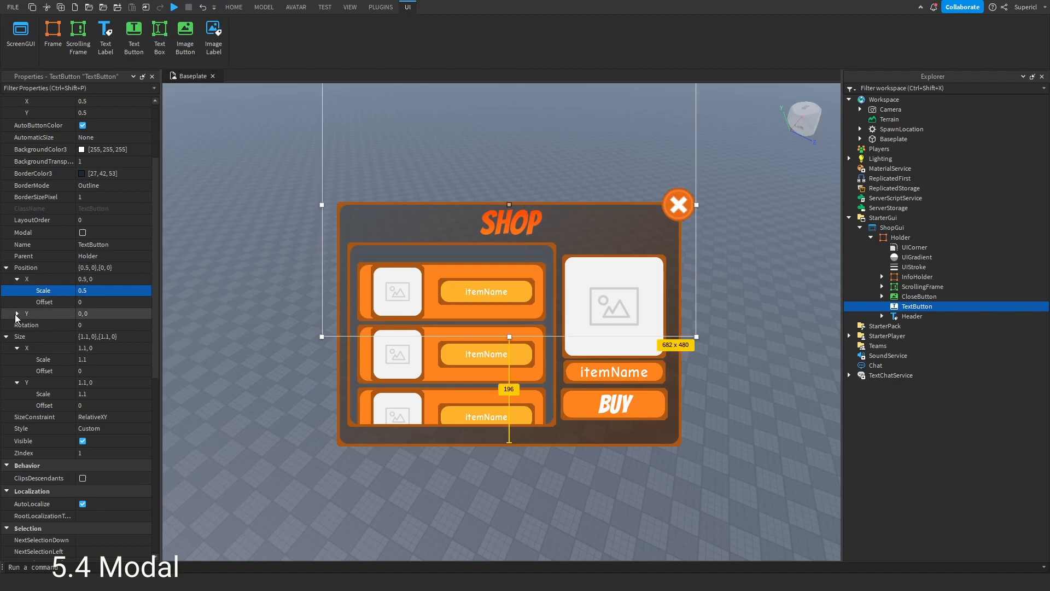
pyautogui.click(17, 313)
pyautogui.click(115, 325)
pyautogui.write('0.5')
pyautogui.press('Return')
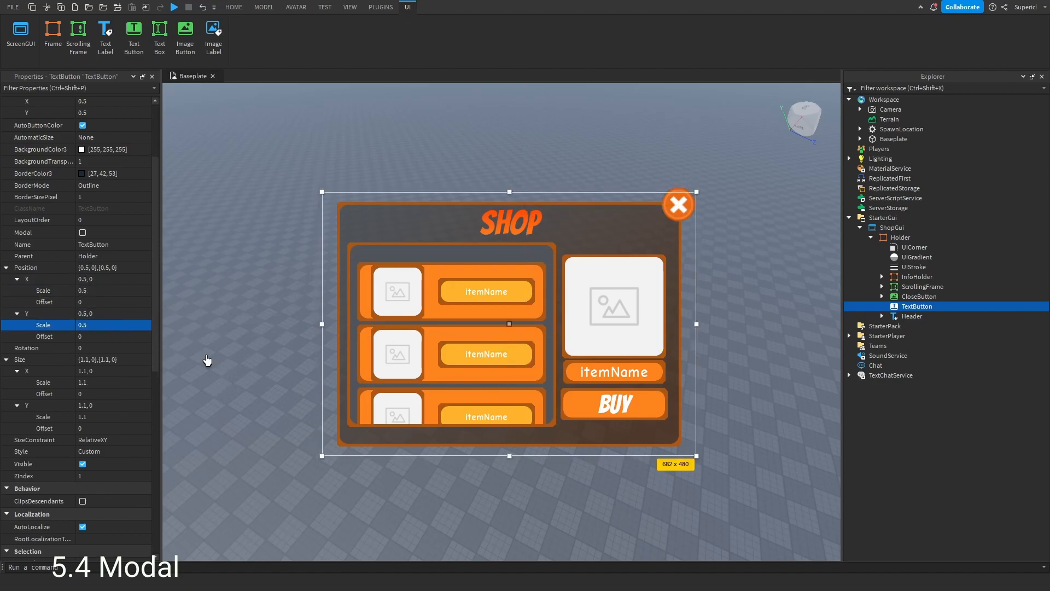
# - Enable the Modal property on the TextButton
pyautogui.scroll(-4, 87, 405)
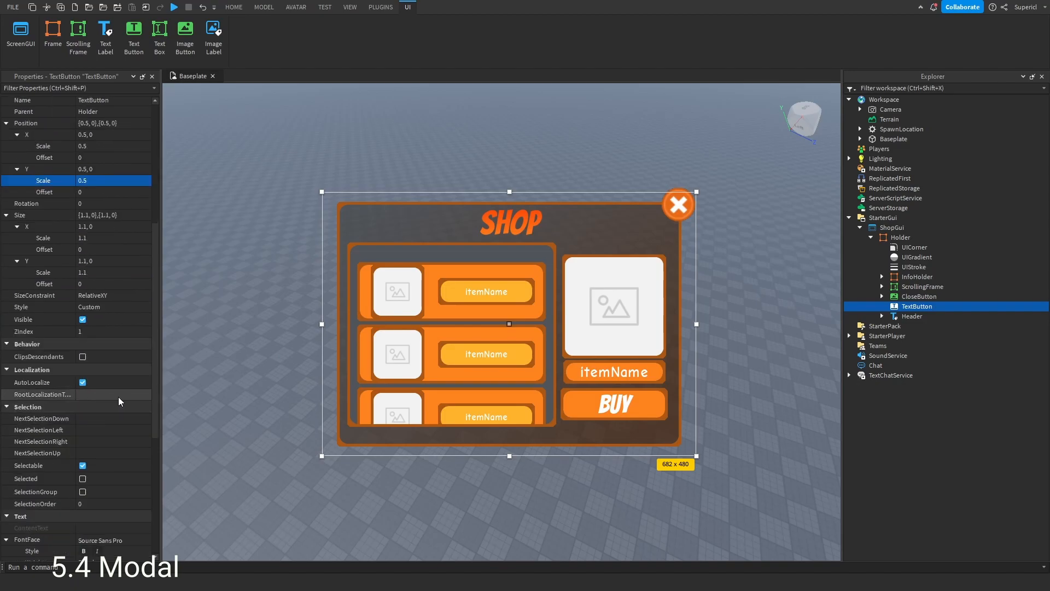
pyautogui.scroll(-5, 120, 402)
pyautogui.scroll(-2, 120, 402)
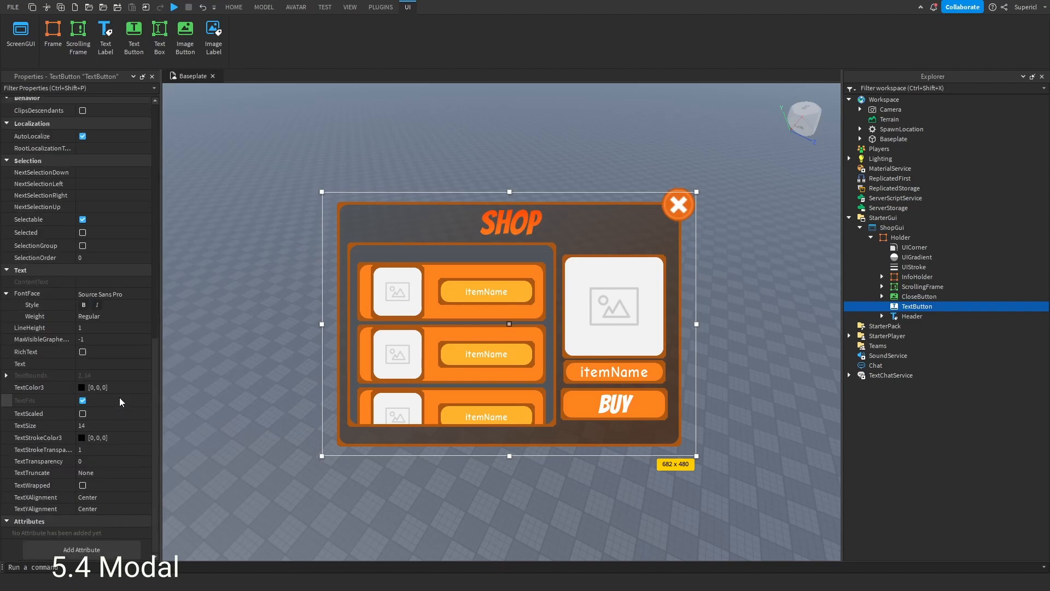
pyautogui.scroll(9, 122, 402)
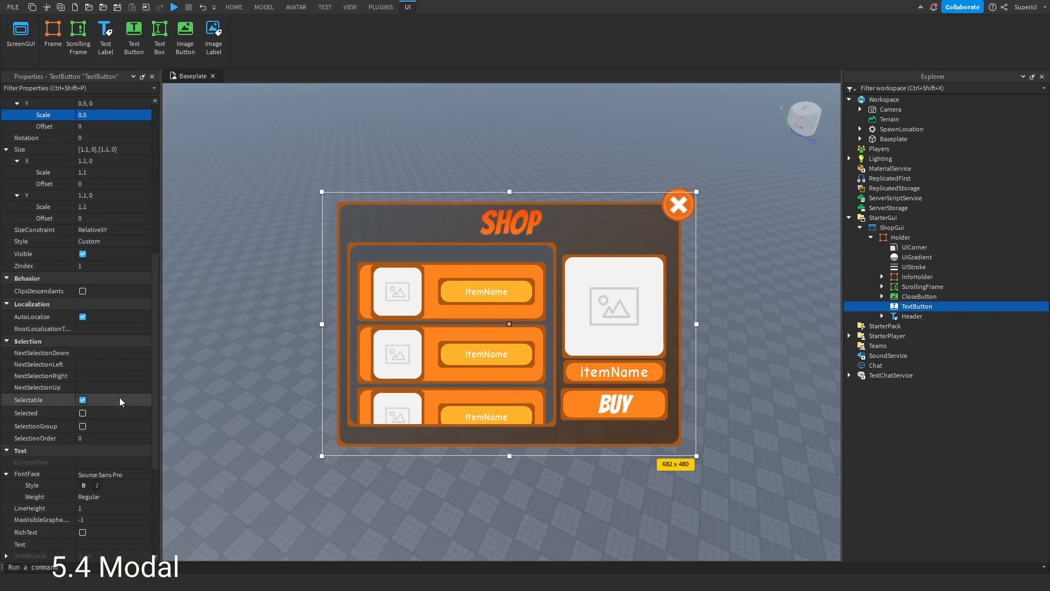
pyautogui.scroll(5, 121, 404)
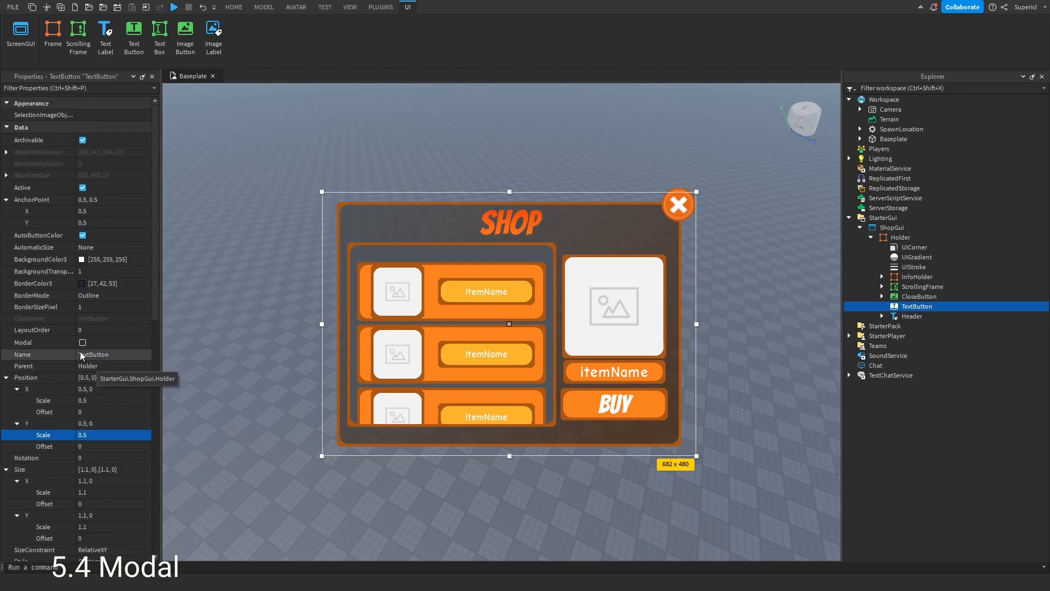
pyautogui.moveTo(36, 342)
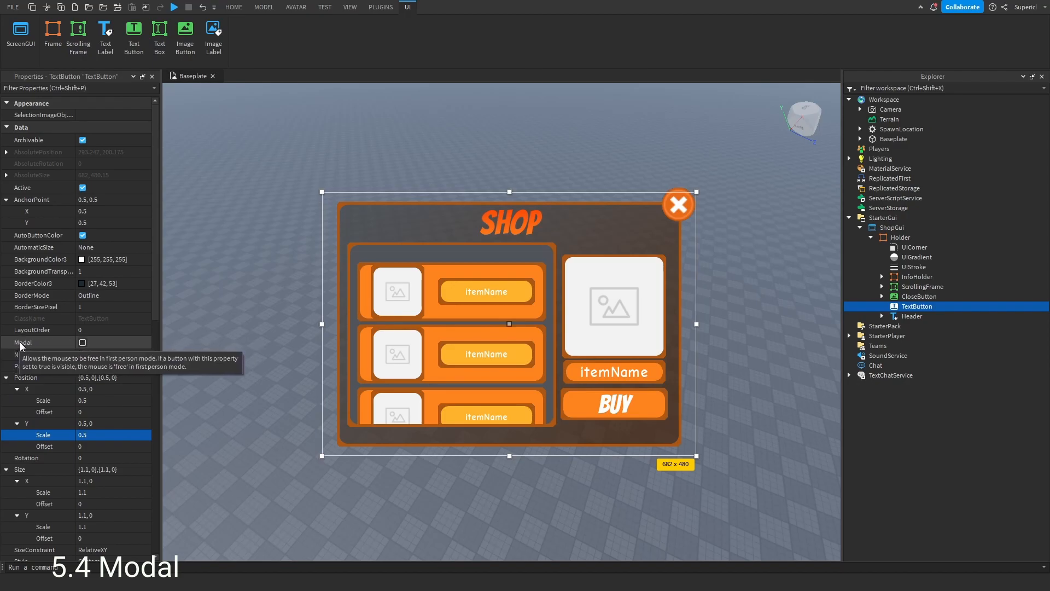
pyautogui.click(83, 343)
pyautogui.click(289, 270)
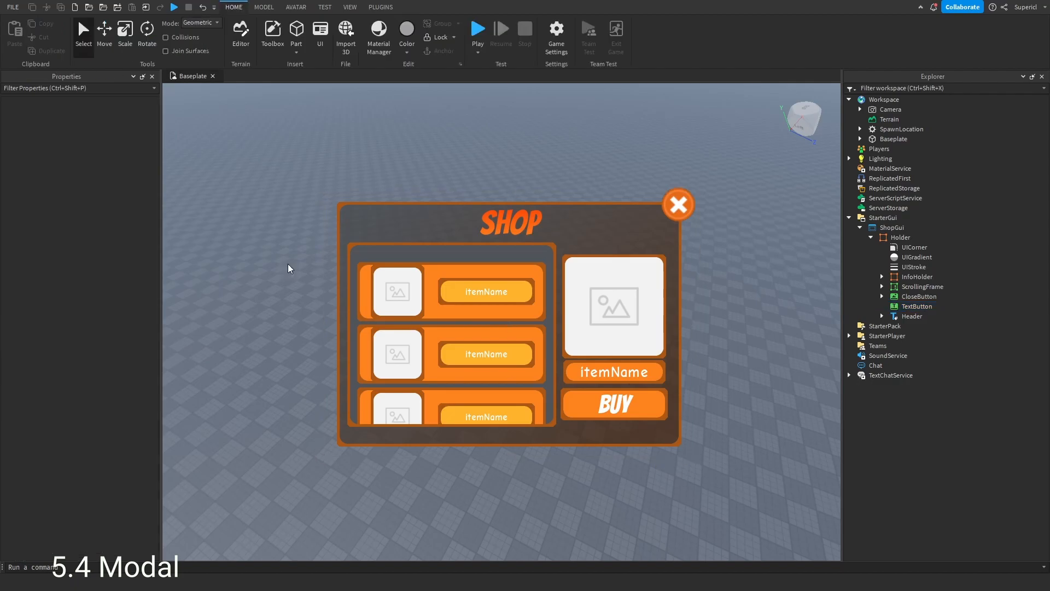
# - Playtest the game, hide the chat window, and stop the test
pyautogui.click(478, 30)
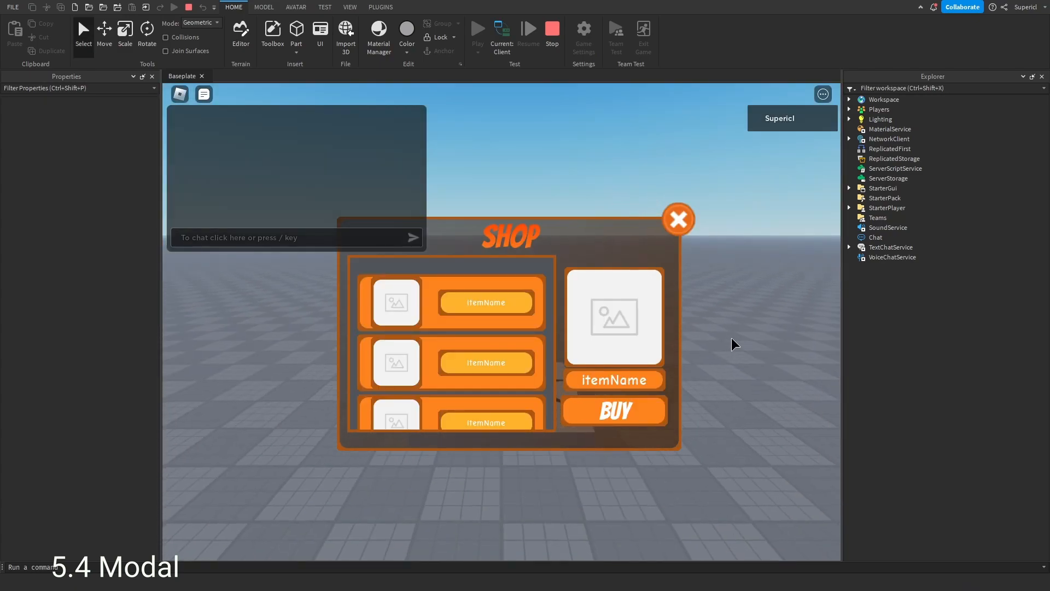
pyautogui.click(203, 94)
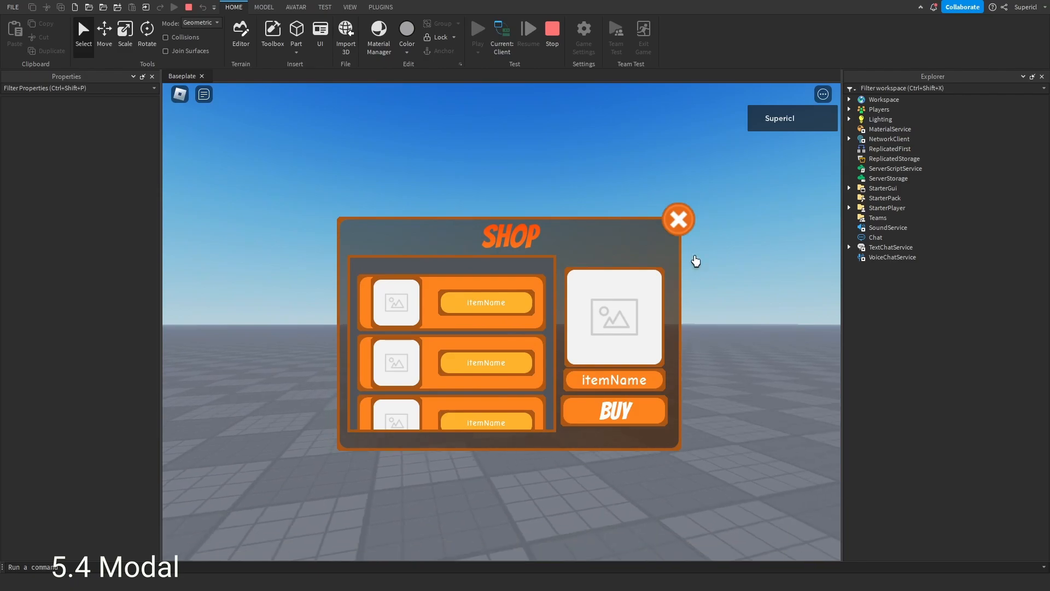
pyautogui.scroll(-1, 467, 347)
pyautogui.scroll(-4, 451, 362)
pyautogui.scroll(6, 437, 368)
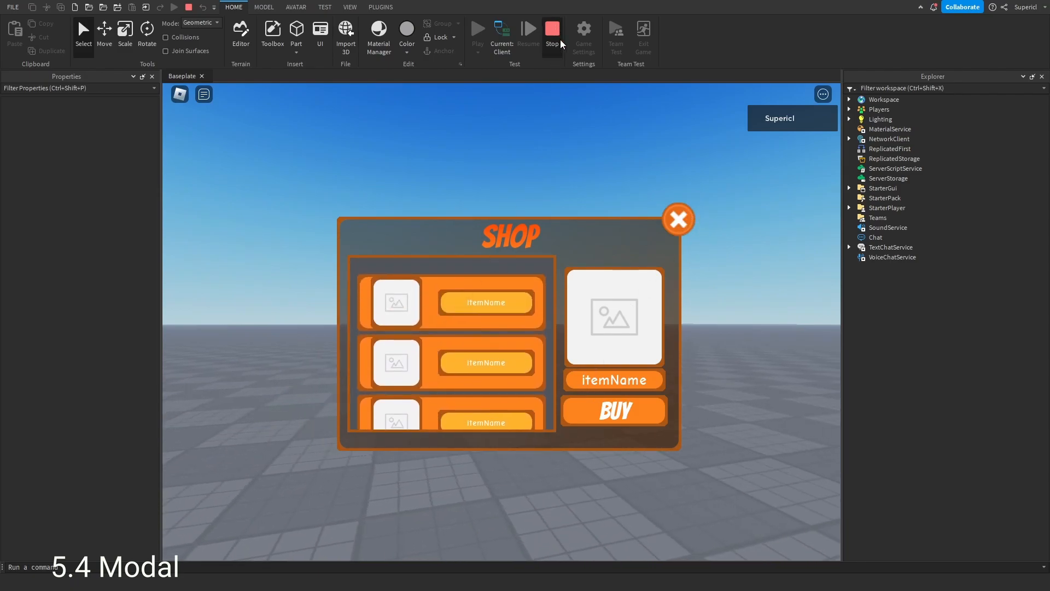
pyautogui.hotkey('shift', 'F5')
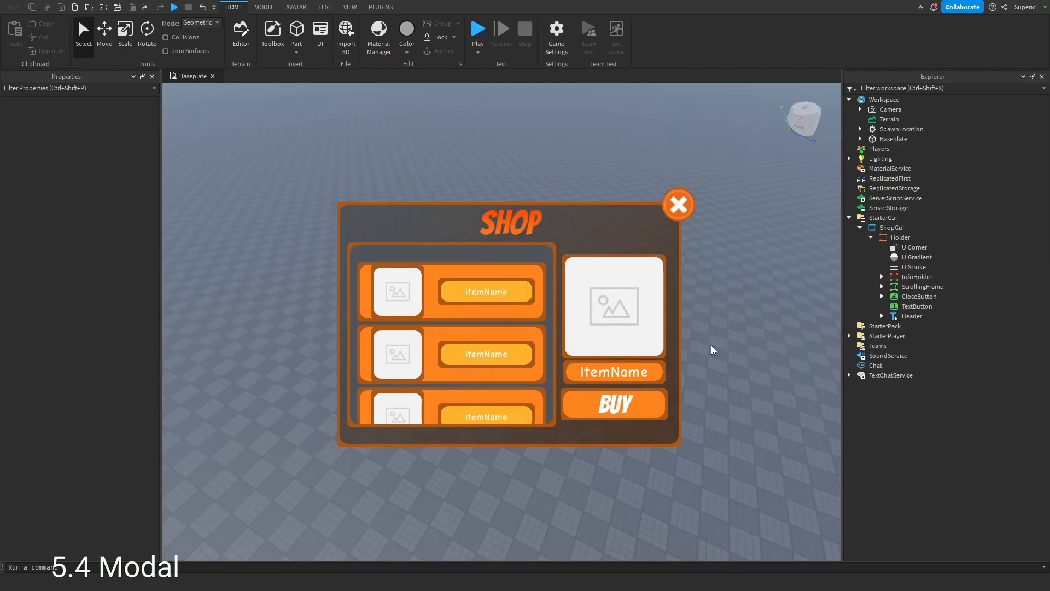